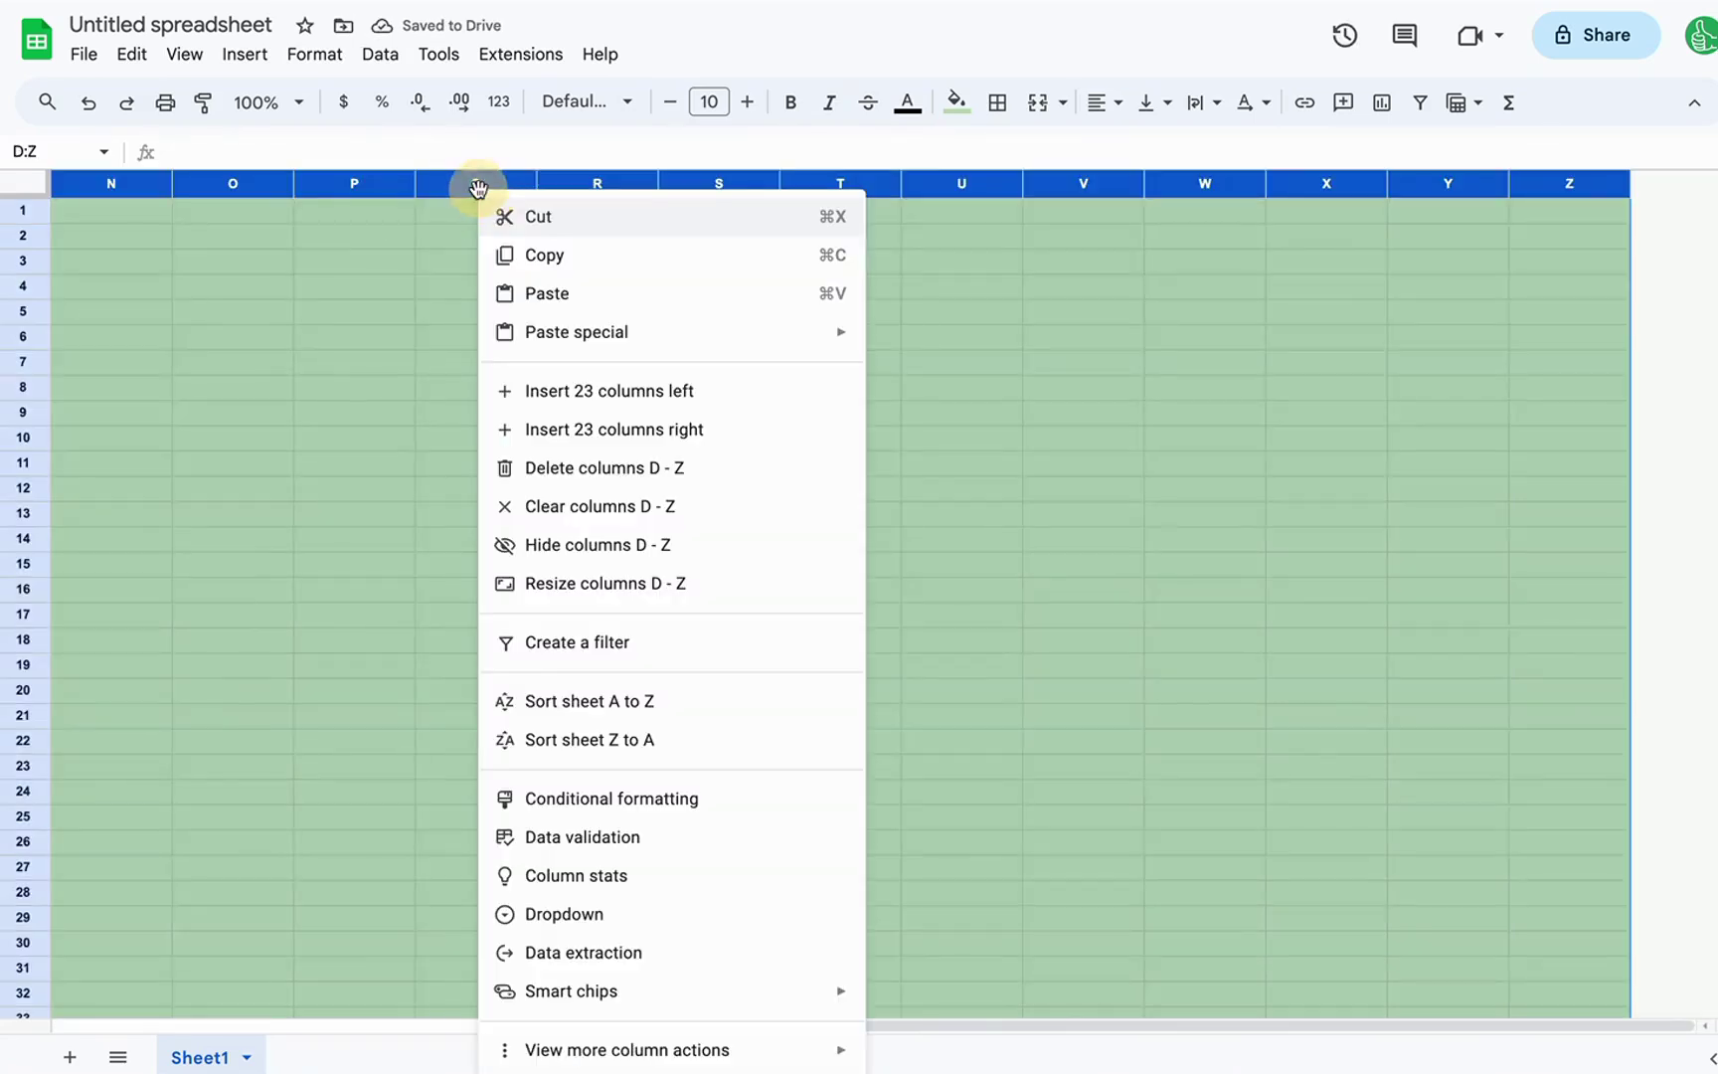
- Delete the unused columns D through Z
click(571, 466)
click(20, 525)
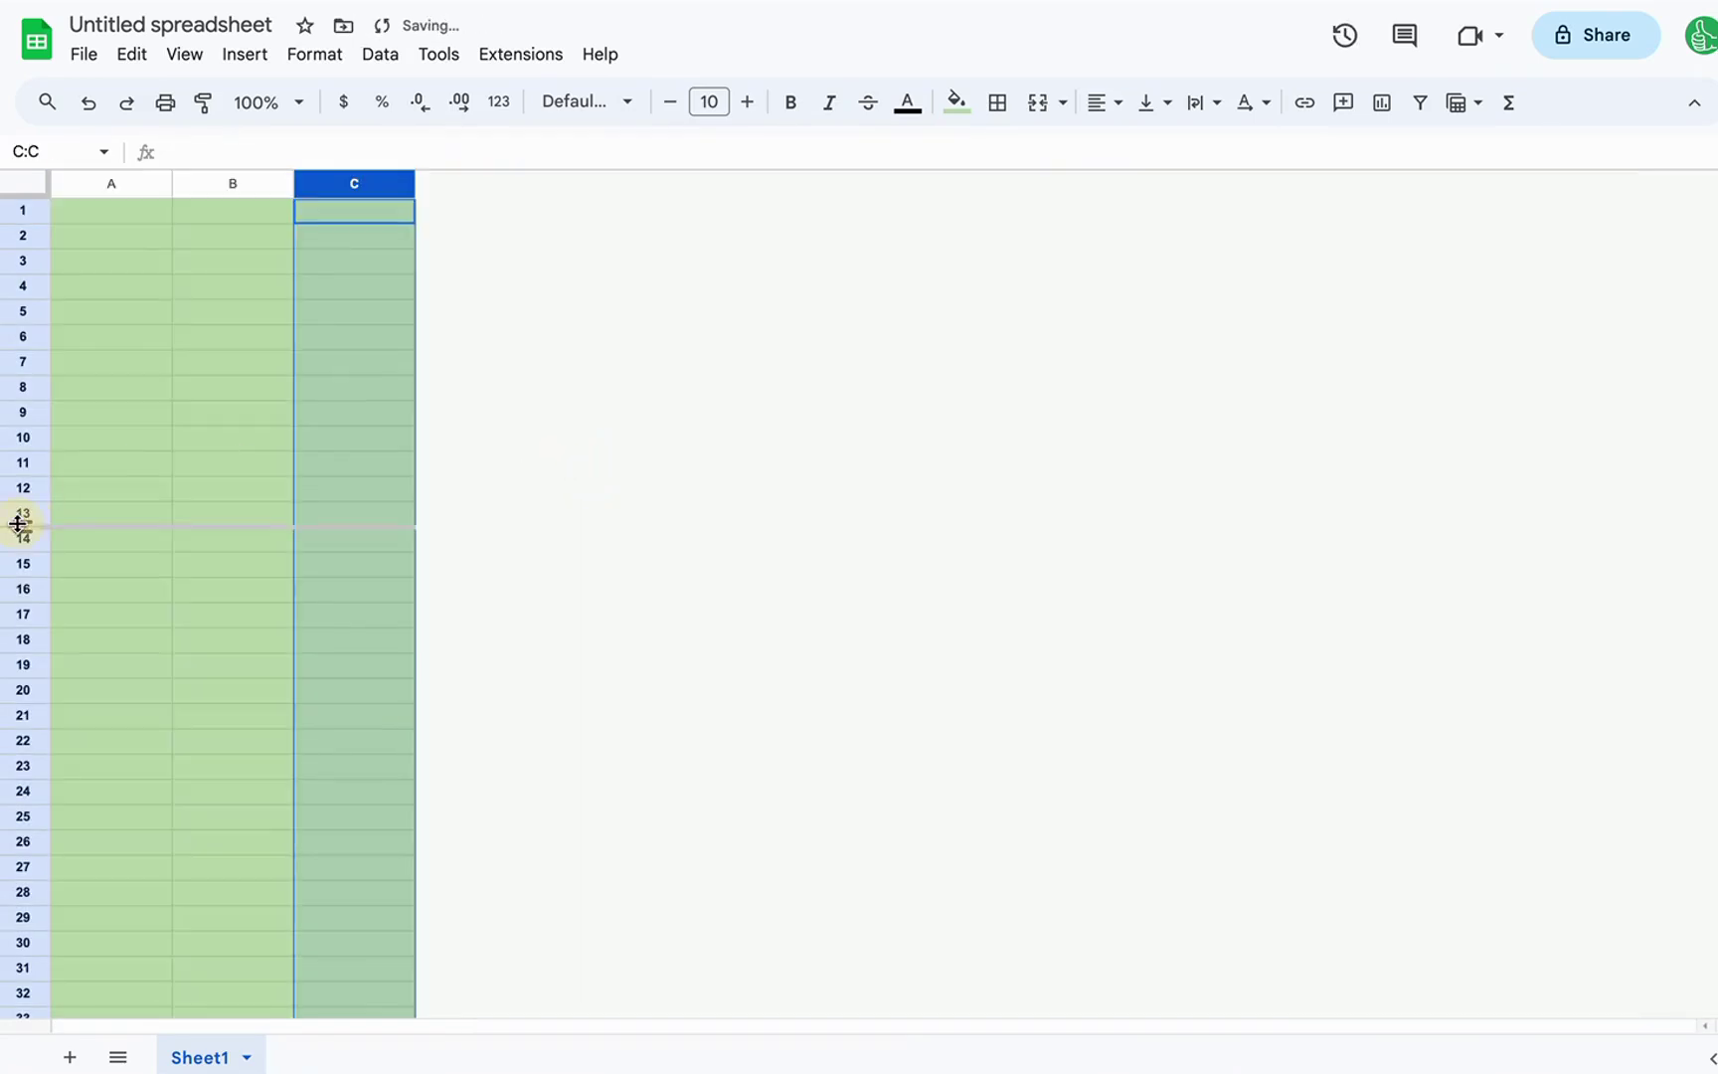
drag(22, 476, 23, 552)
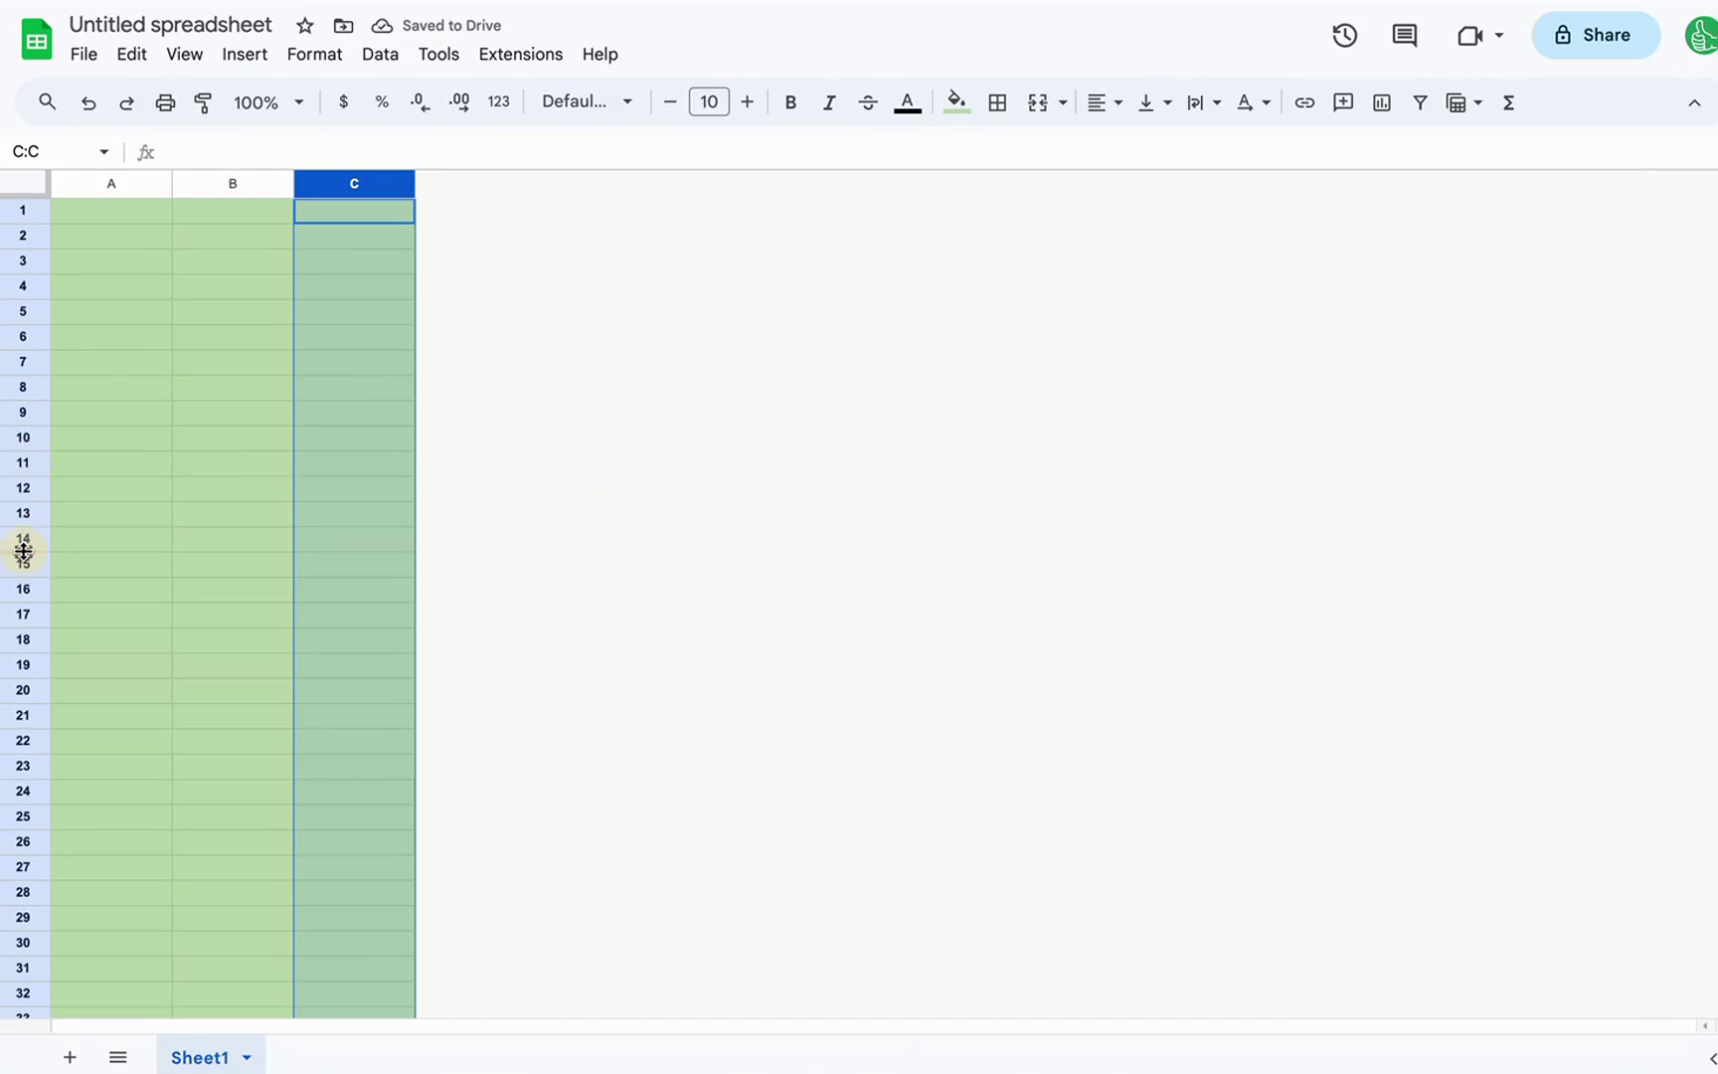
- Delete rows 15 through 1000 so only rows 1–14 remain
click(24, 569)
key(super+shift+Down)
right_click(22, 561)
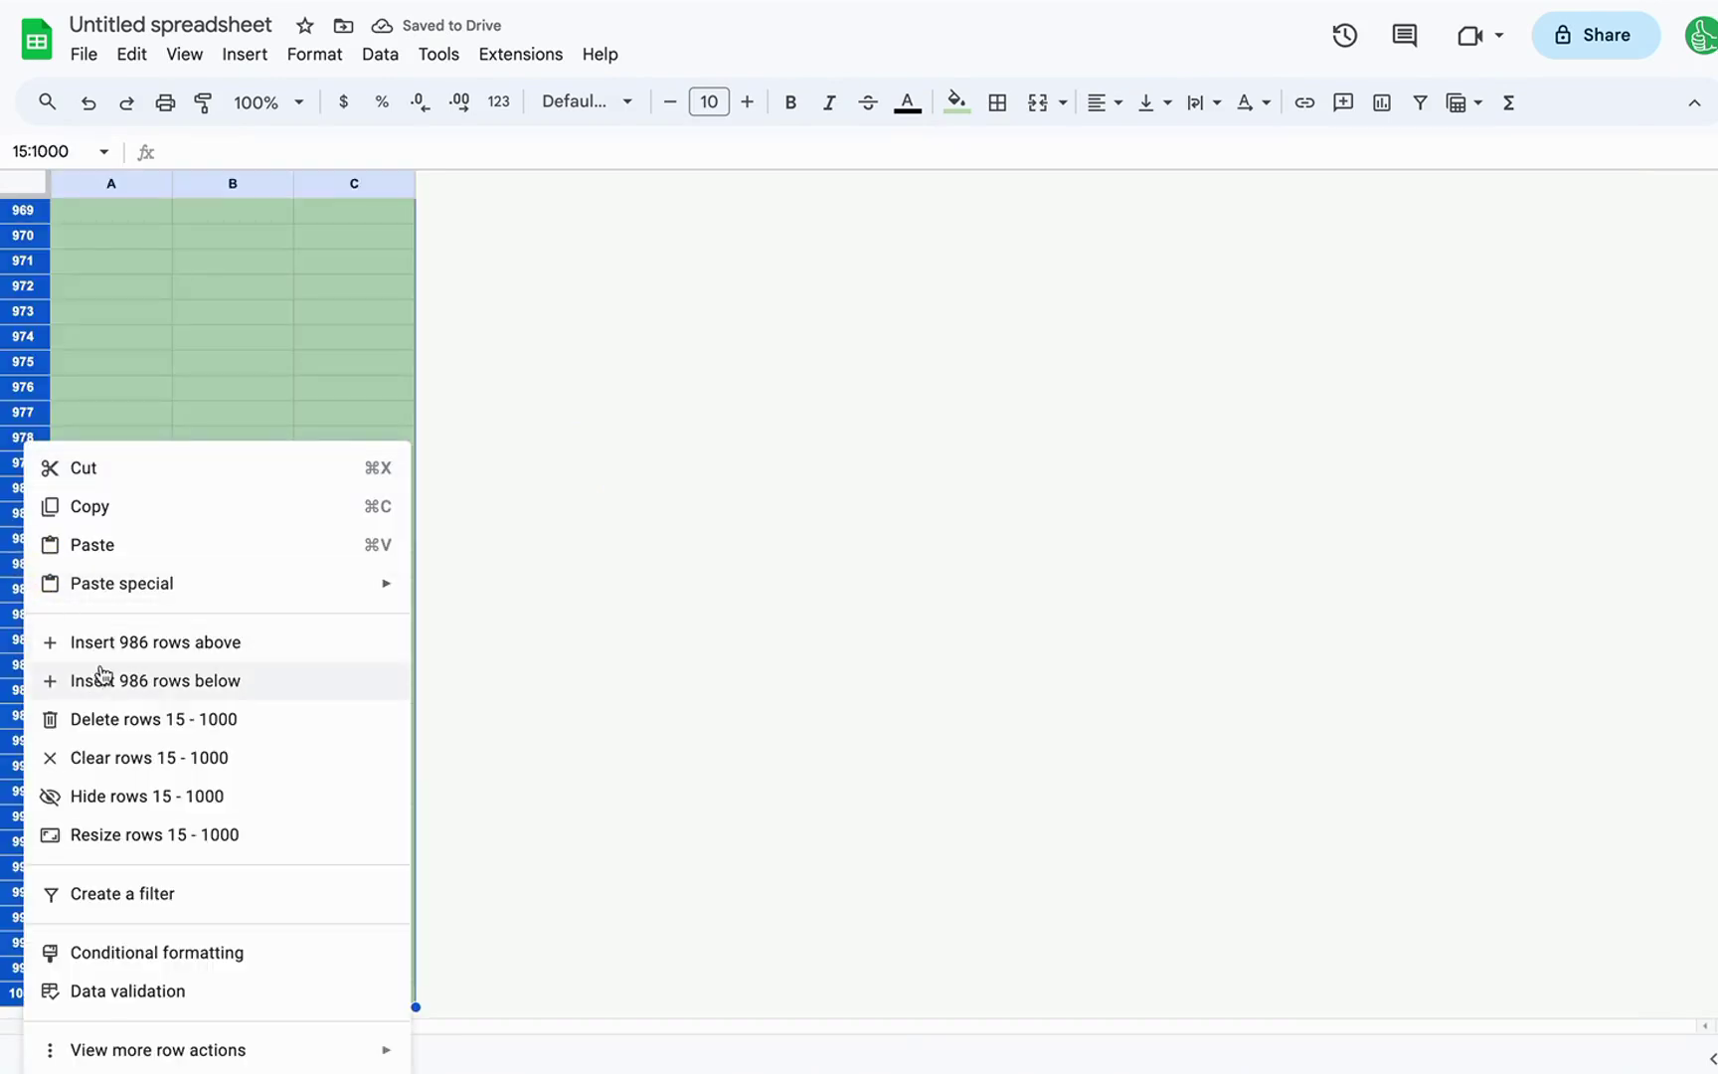
click(122, 718)
click(179, 344)
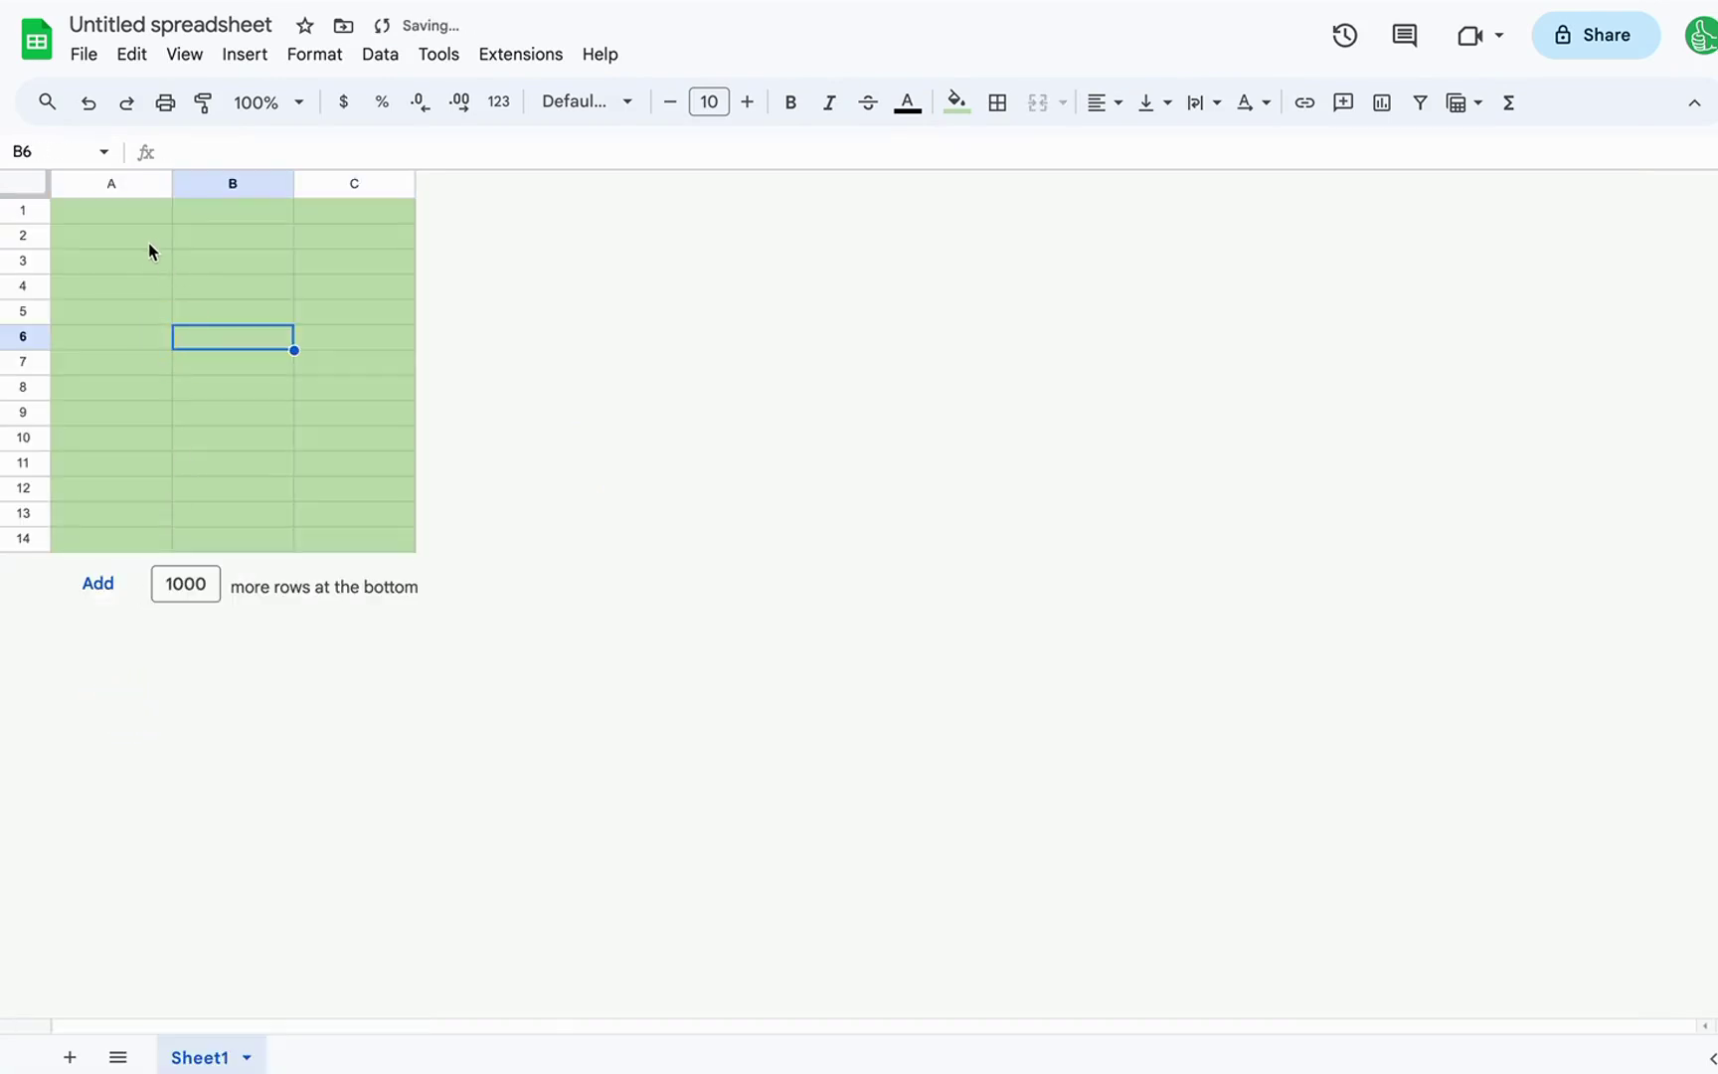
drag(122, 245, 124, 579)
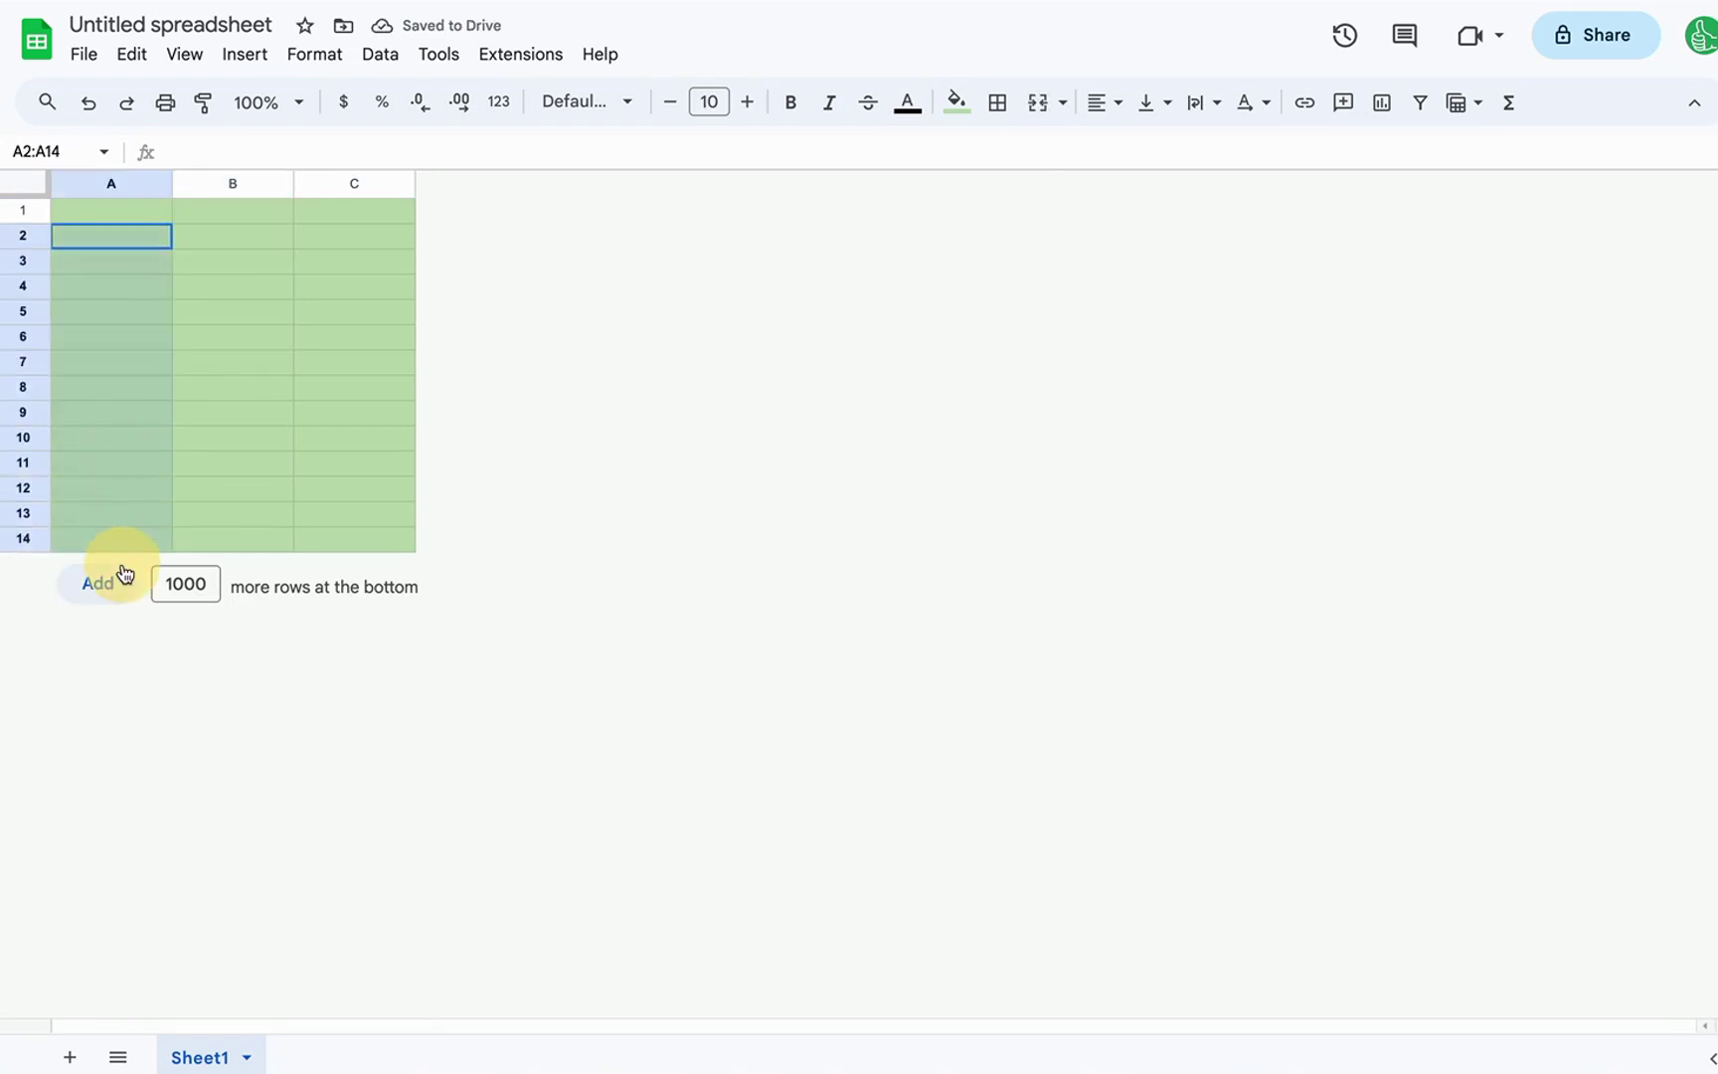
- Insert checkboxes into cells A2:A14, then select A1:B1
click(247, 55)
click(313, 579)
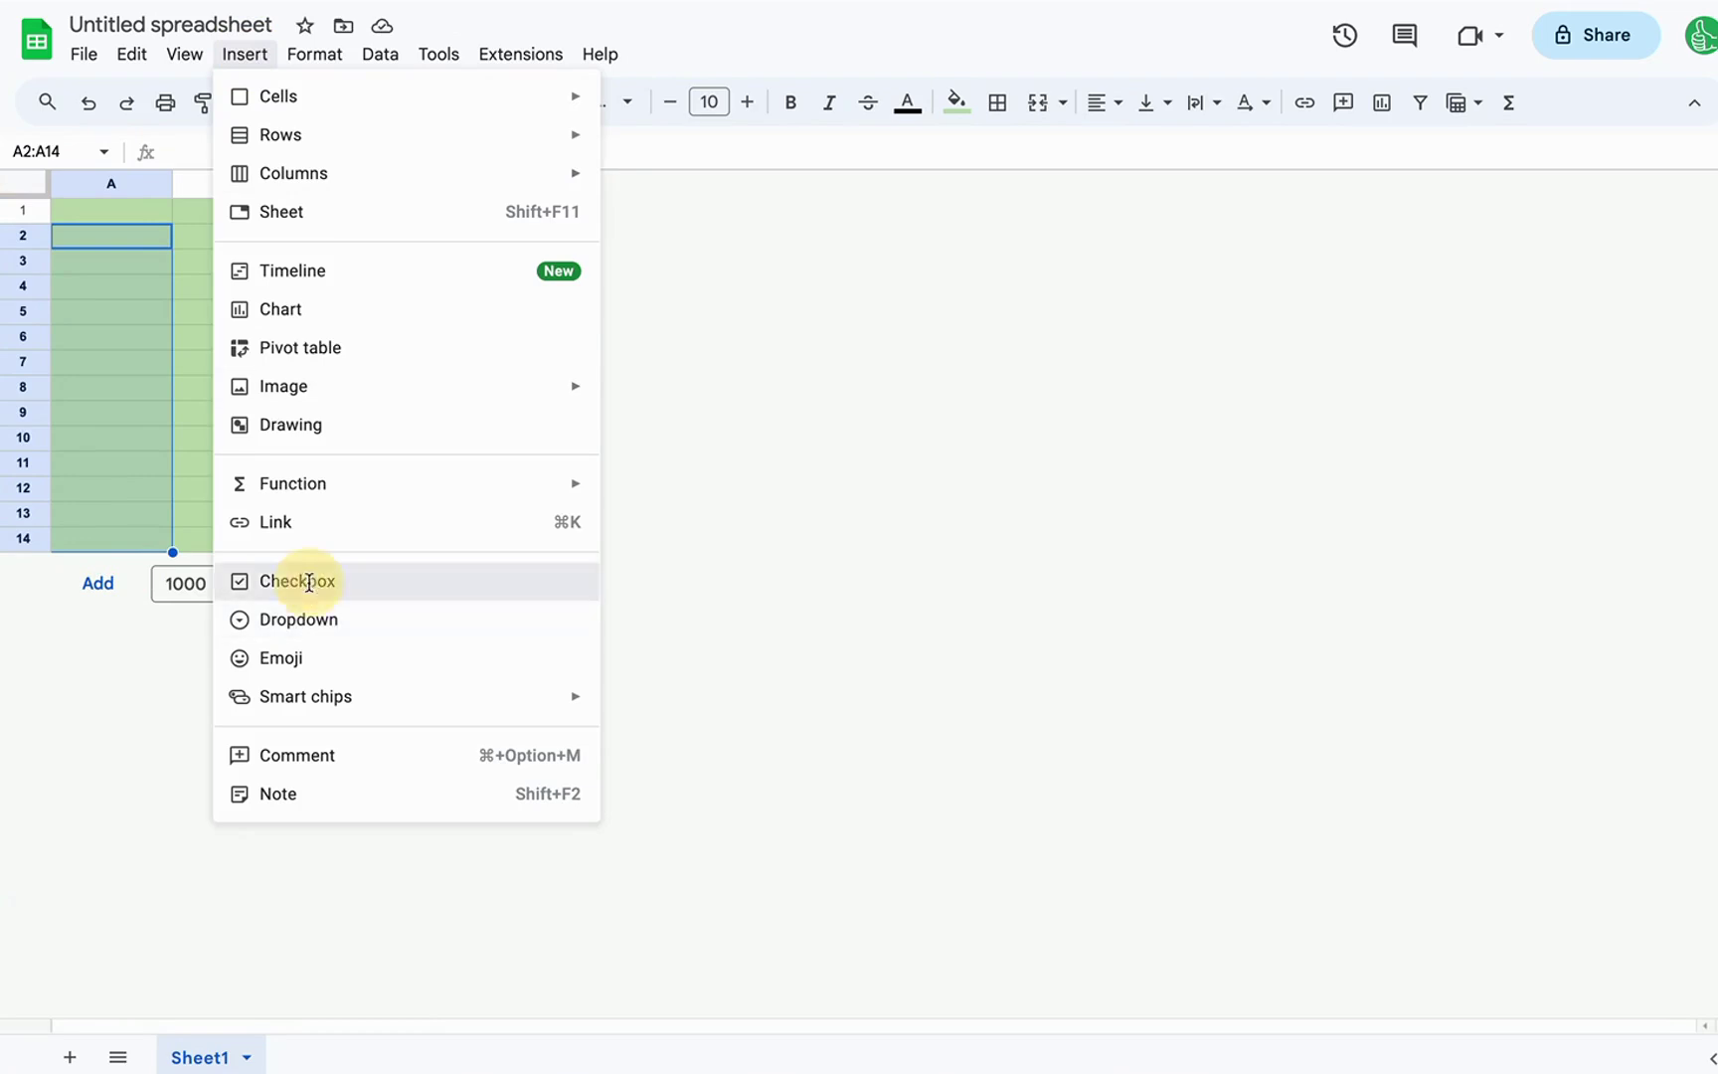
click(219, 211)
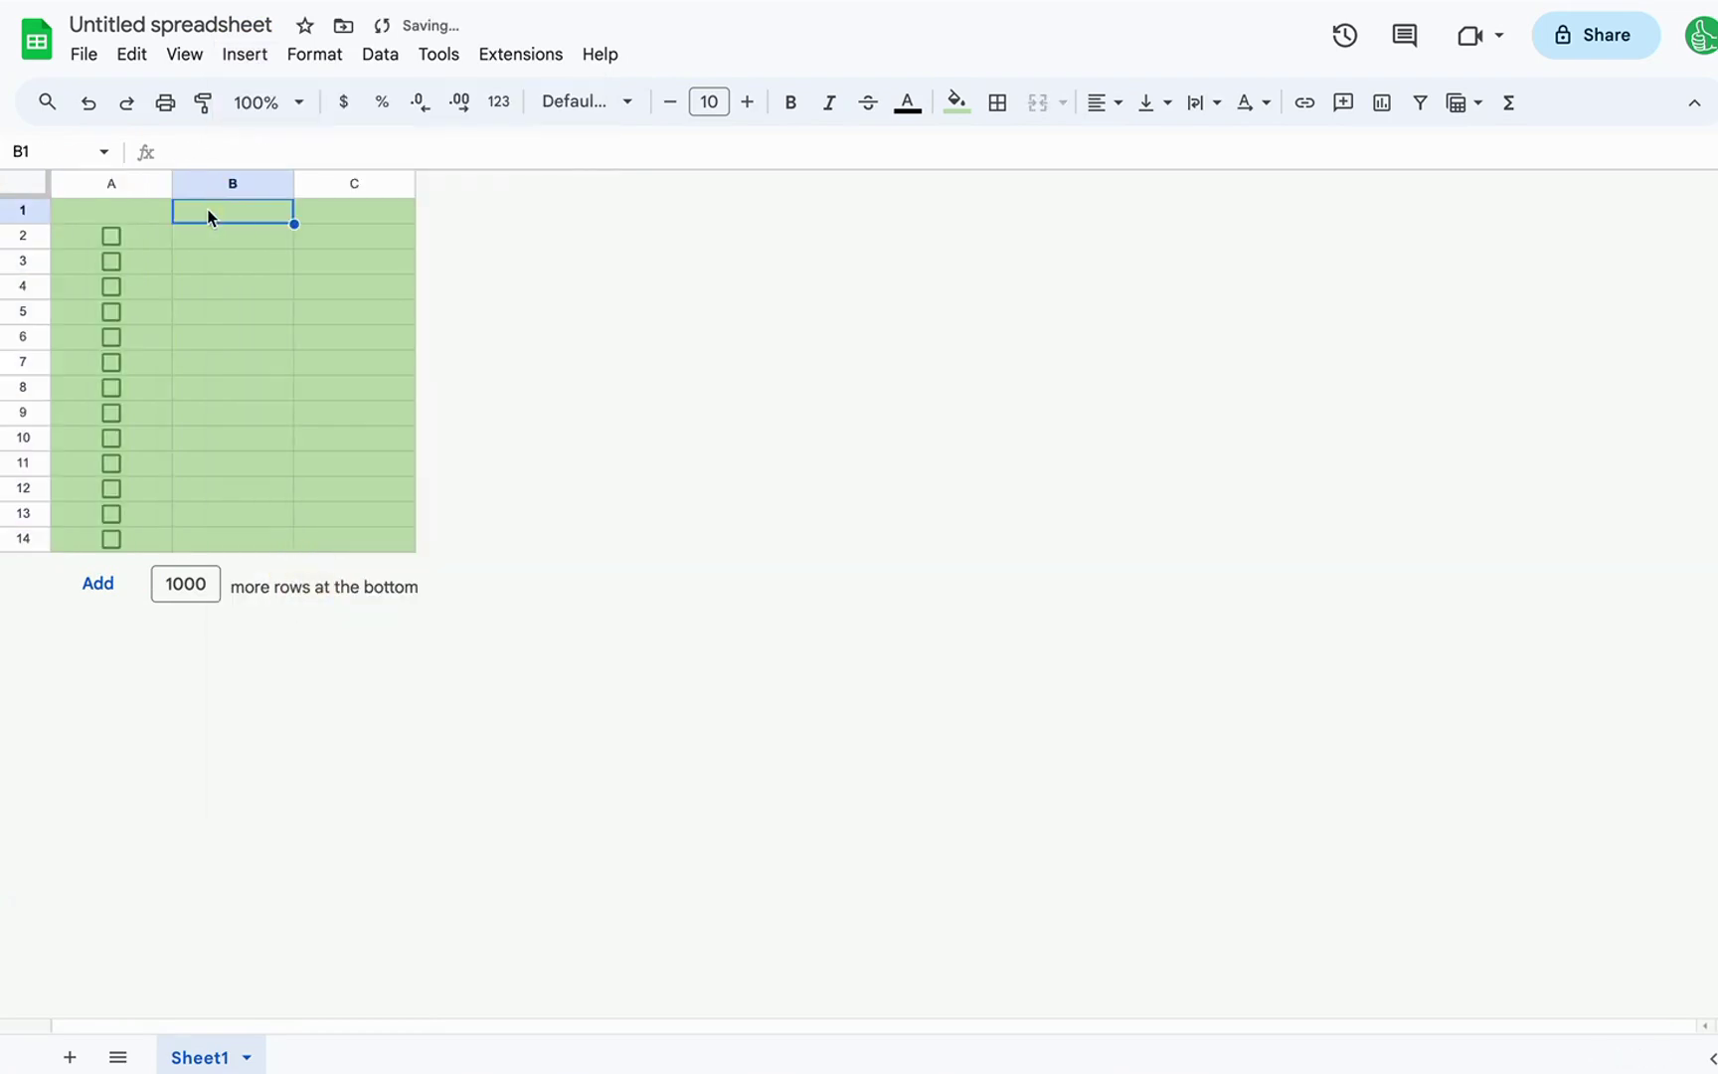
drag(163, 214, 258, 208)
drag(131, 210, 264, 210)
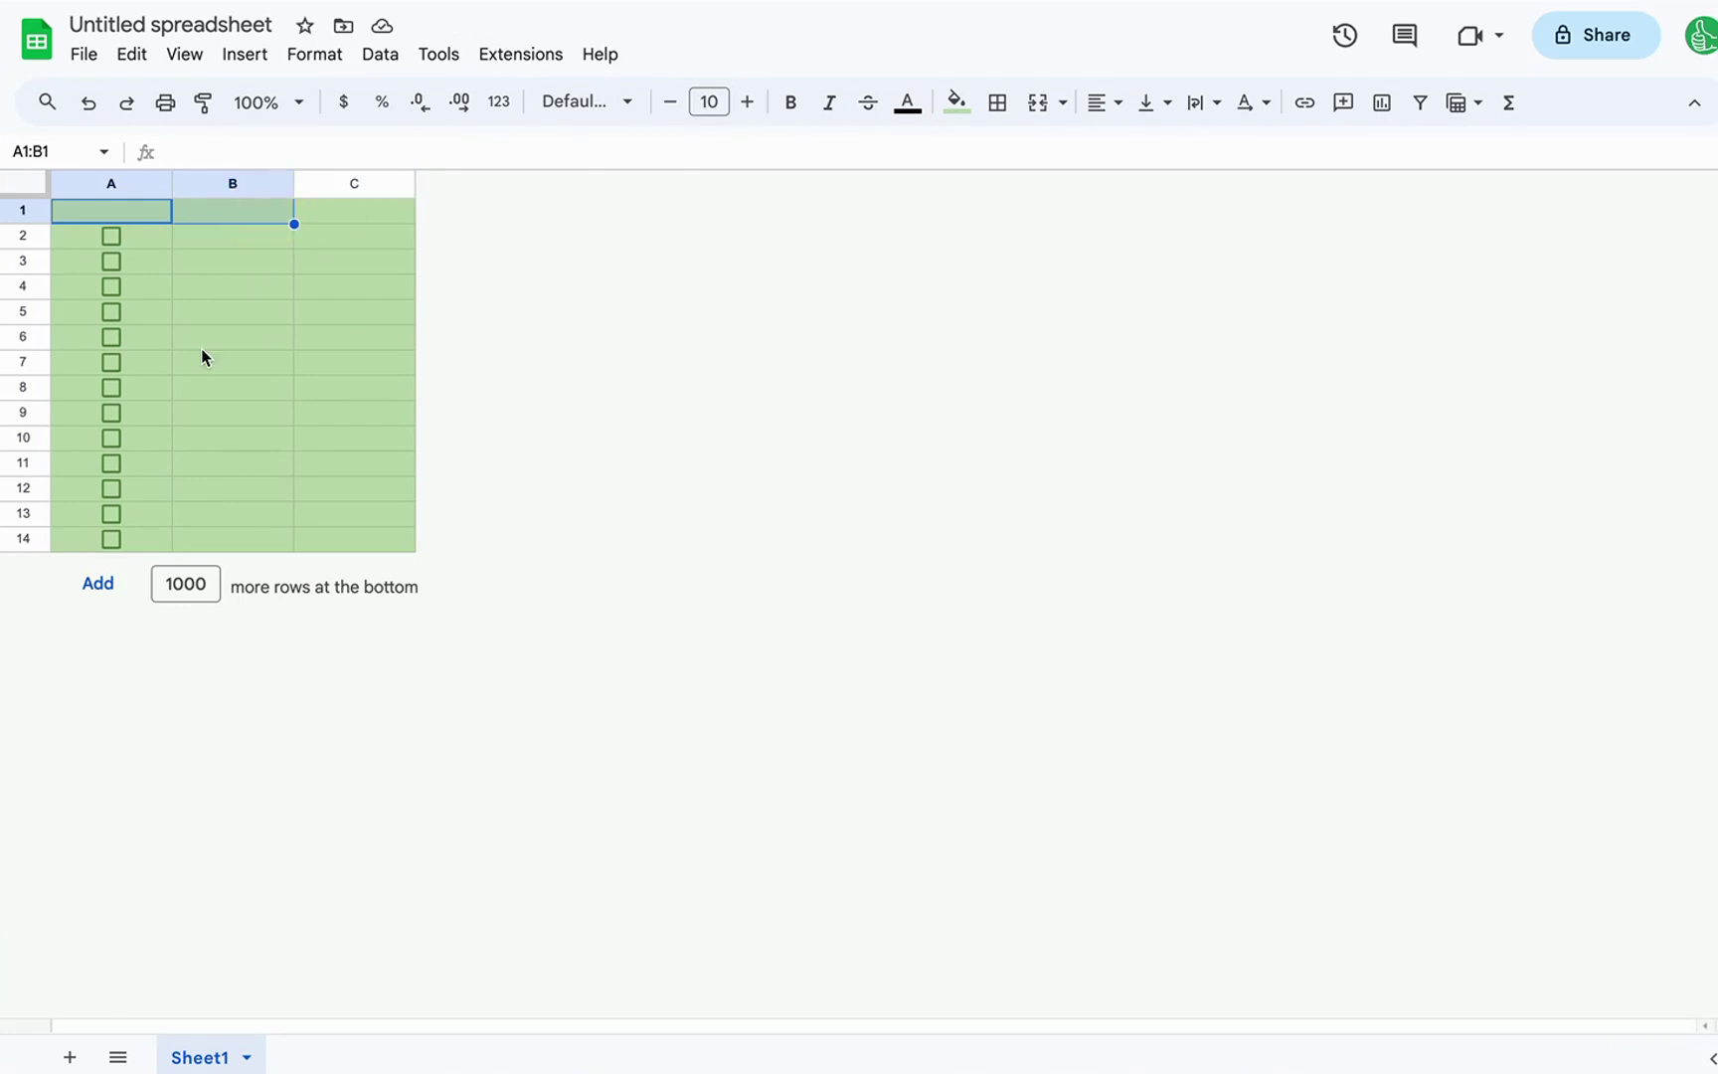
- Insert an empty row above row 1 and another below the pink row
click(969, 116)
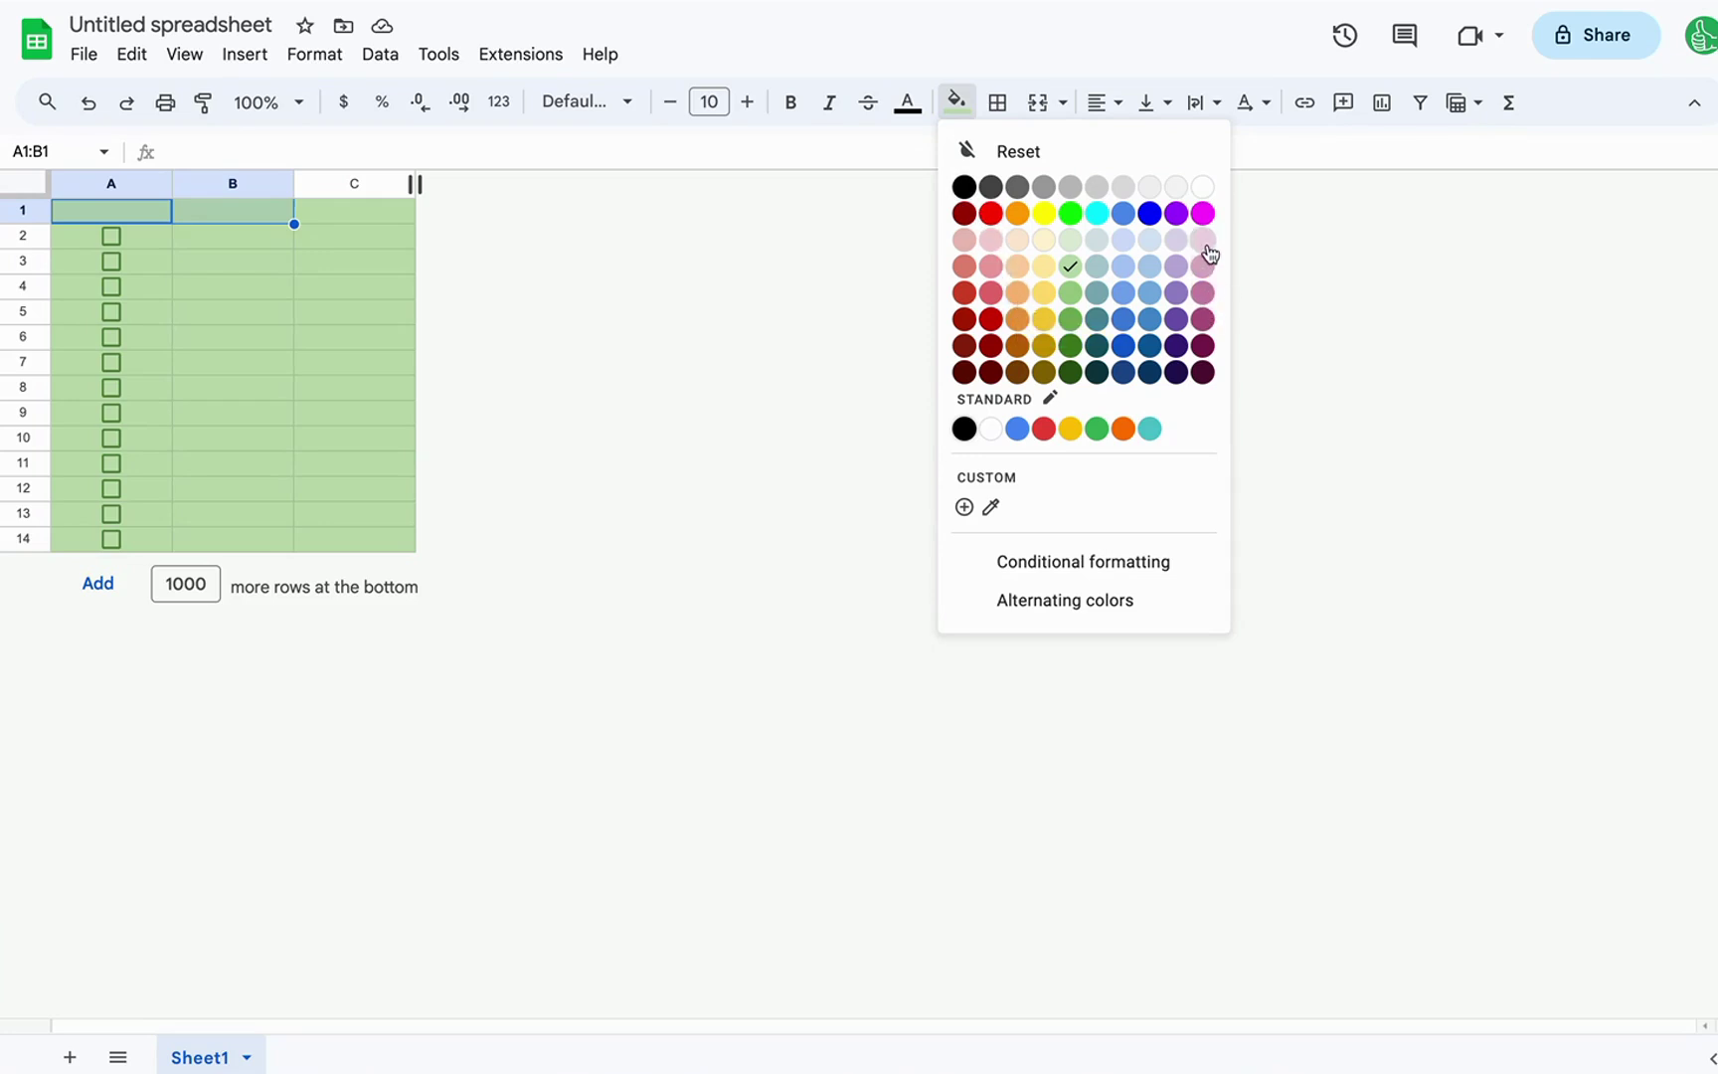
key(Escape)
click(22, 210)
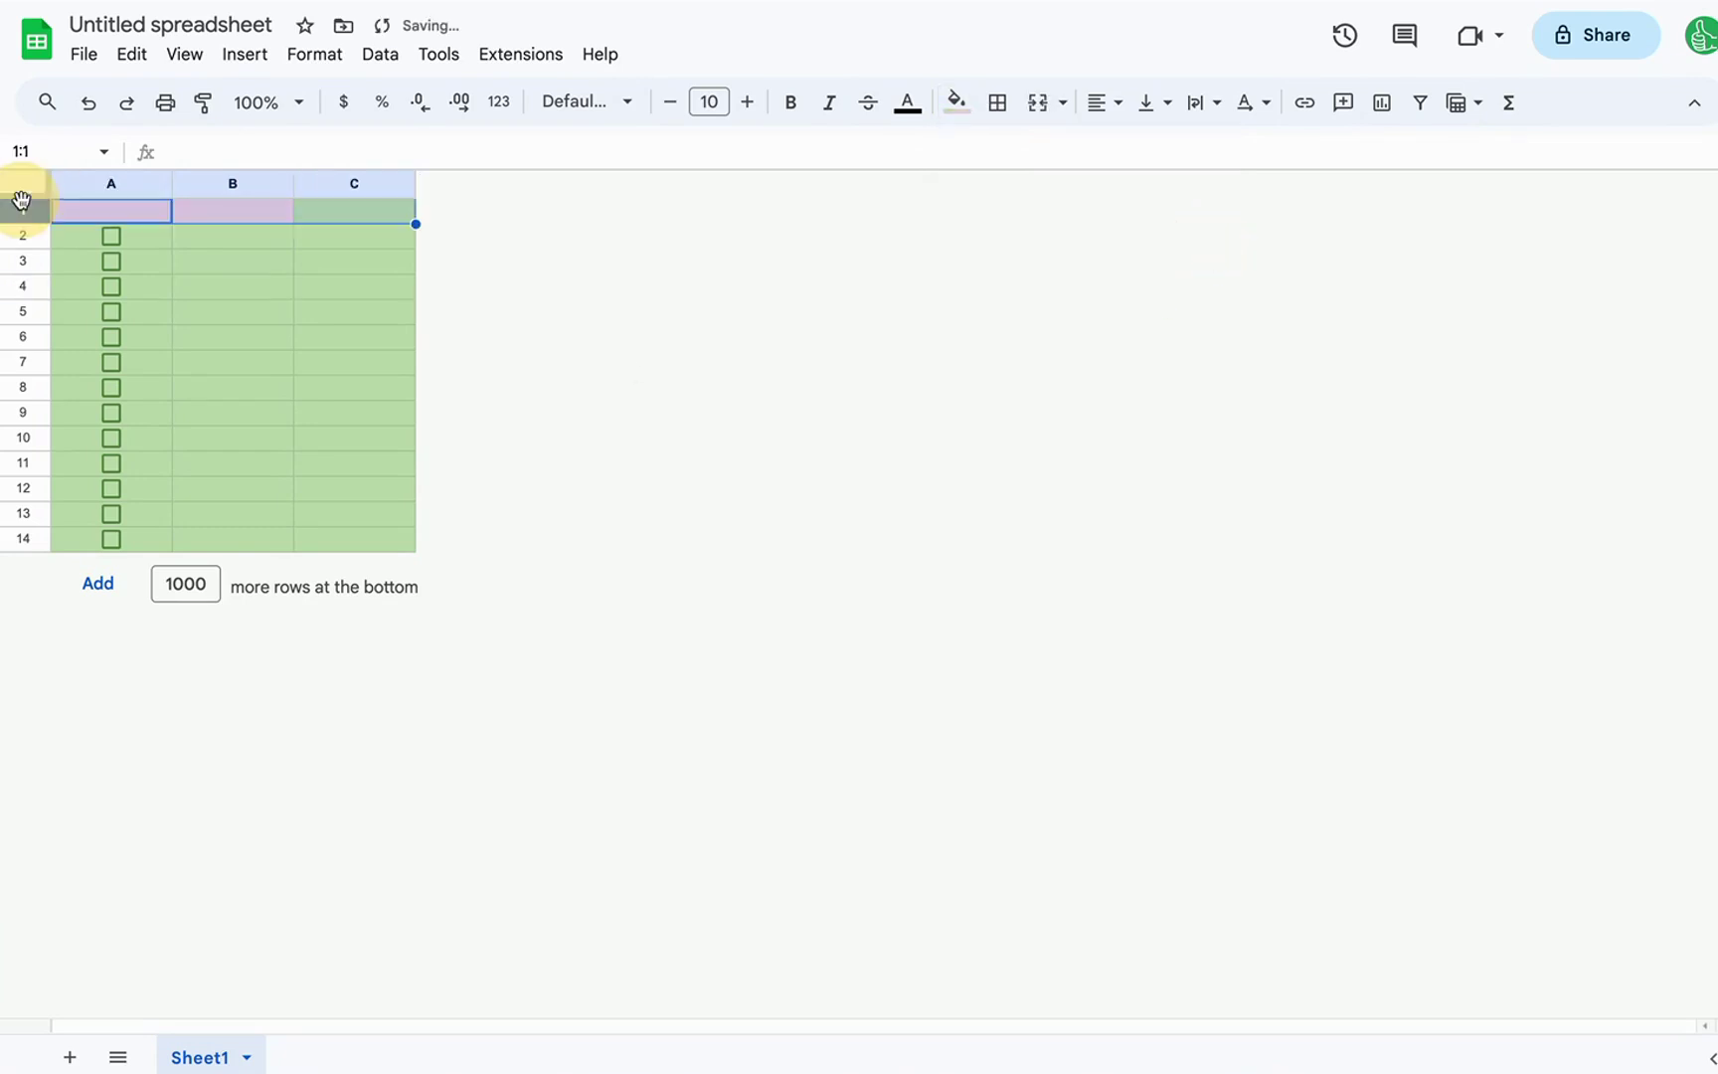
right_click(22, 209)
click(99, 394)
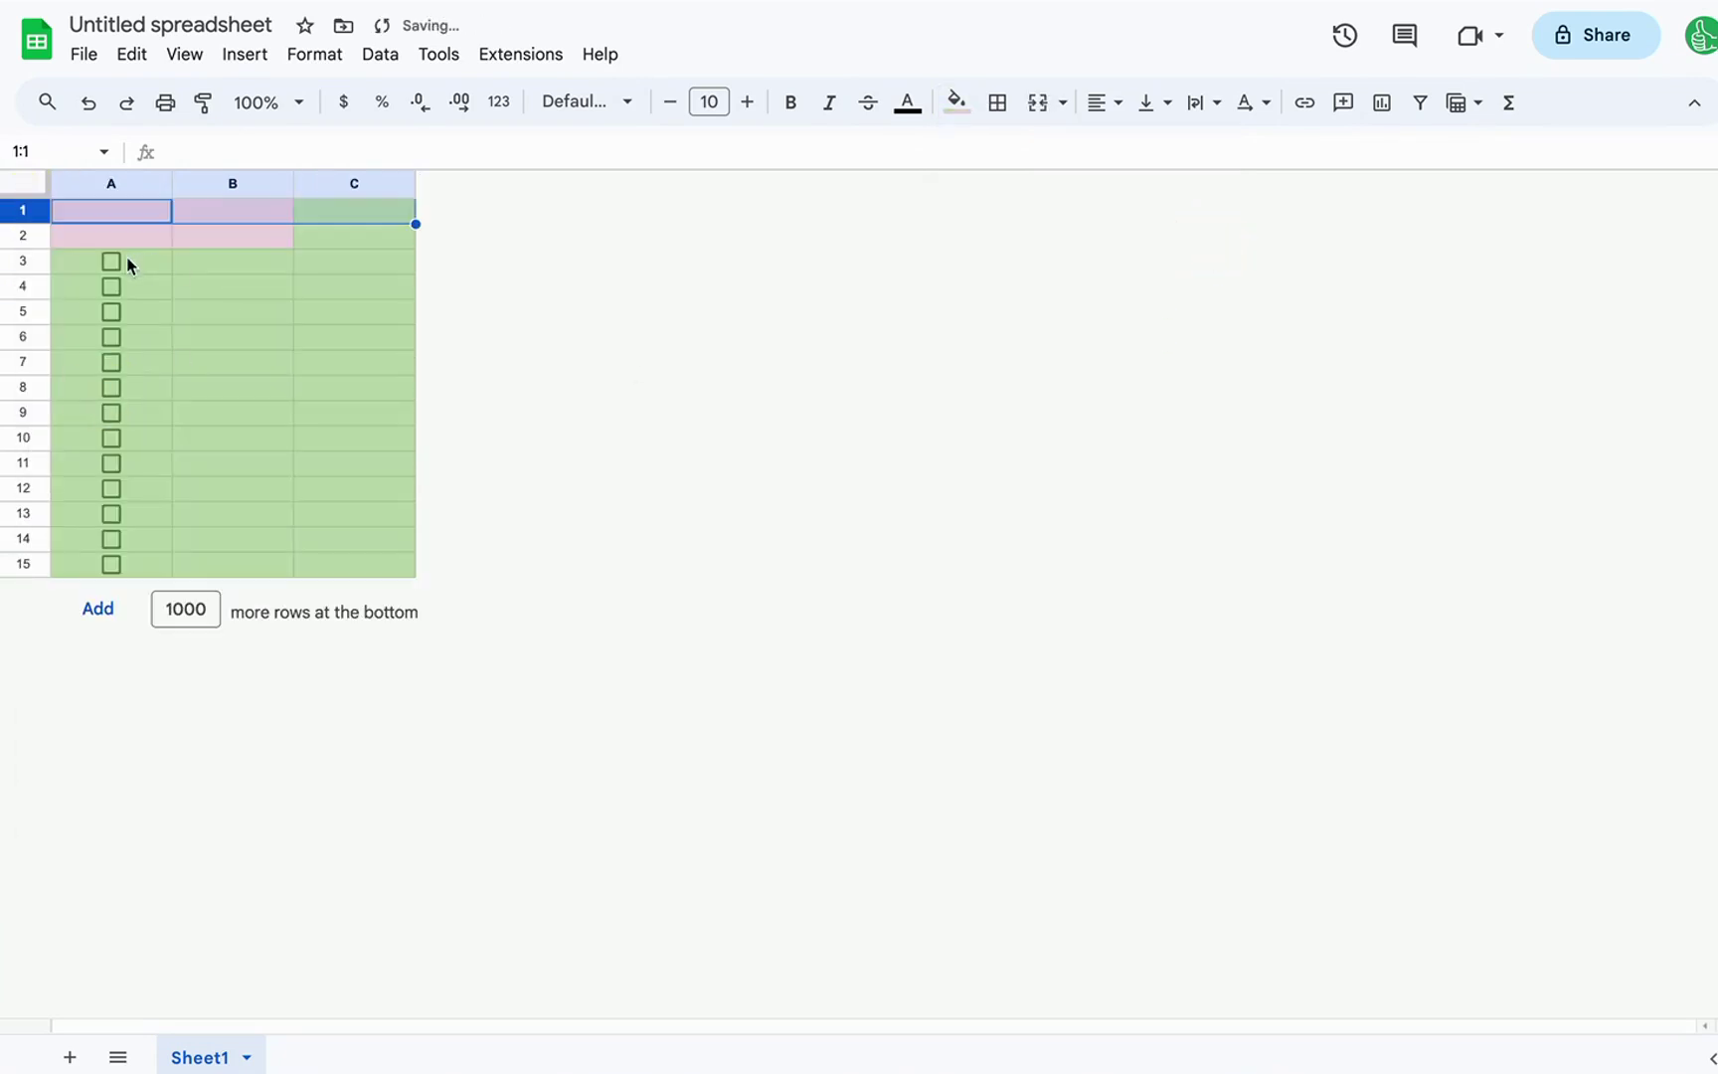
right_click(36, 233)
click(168, 464)
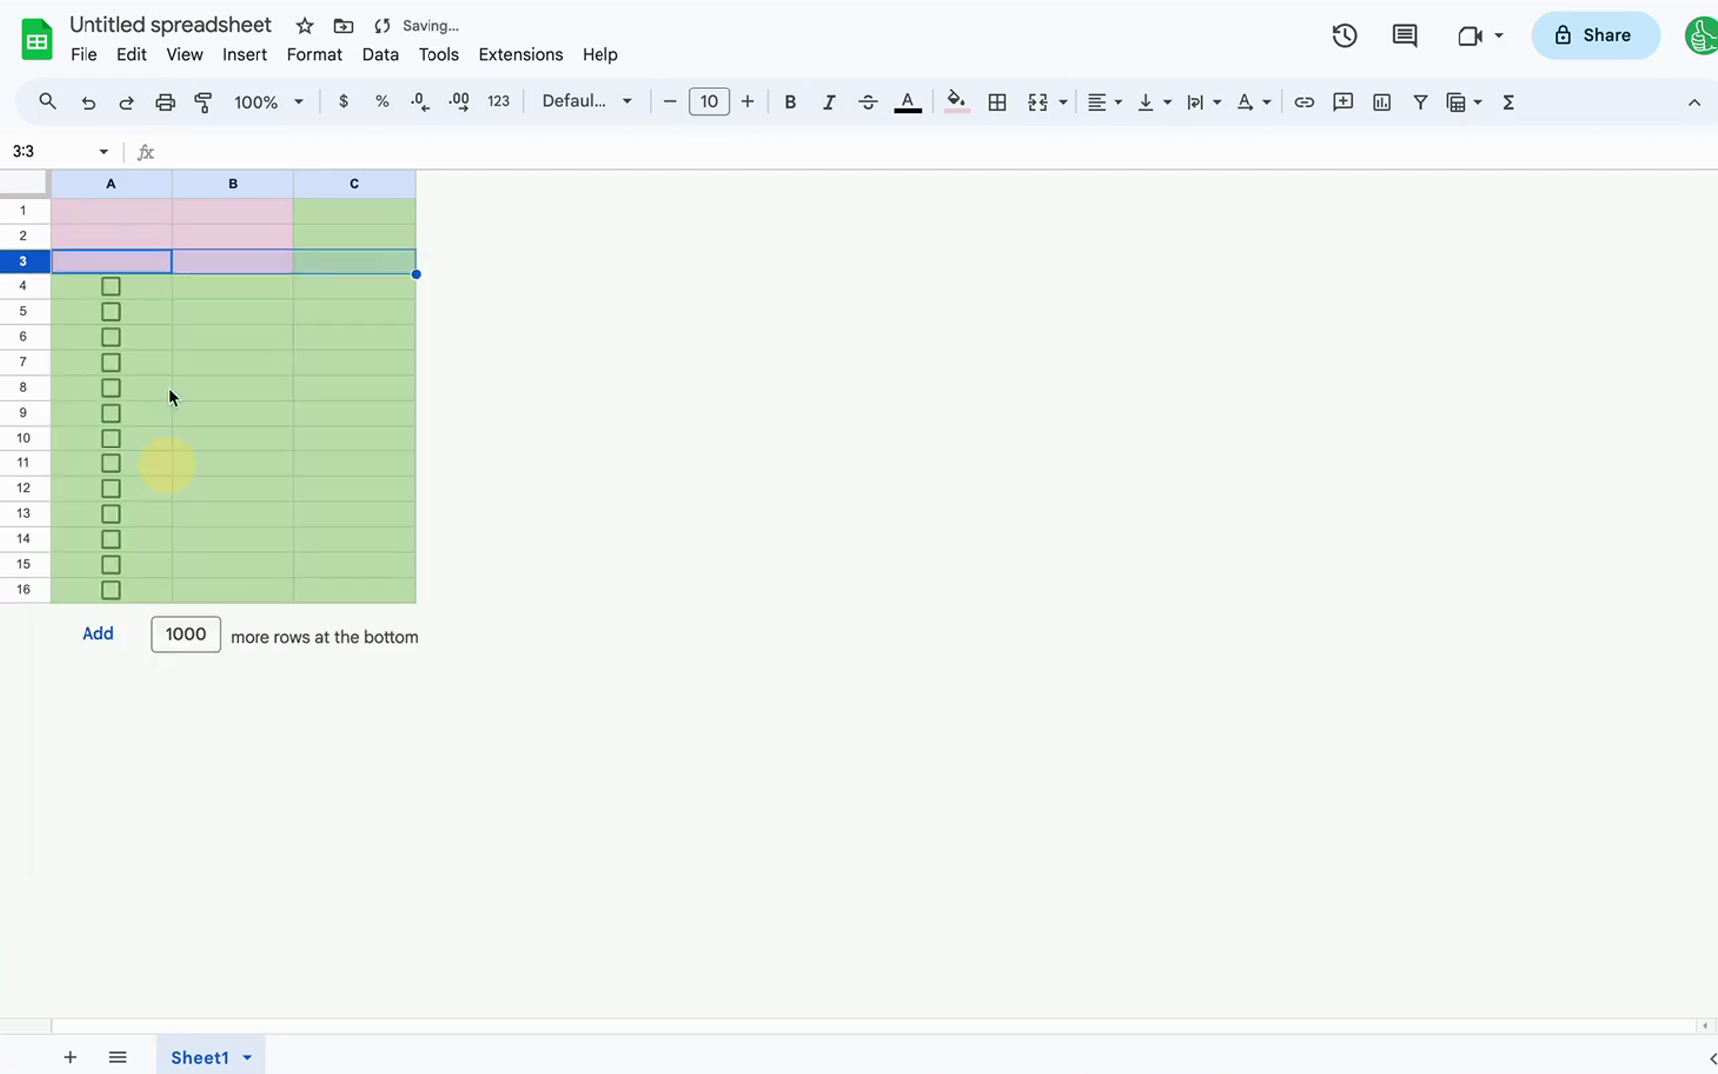
- Copy the green fill from C3 into B3, A3, A1 and B1
click(388, 267)
key(ctrl+c)
key(Left)
key(ctrl+v)
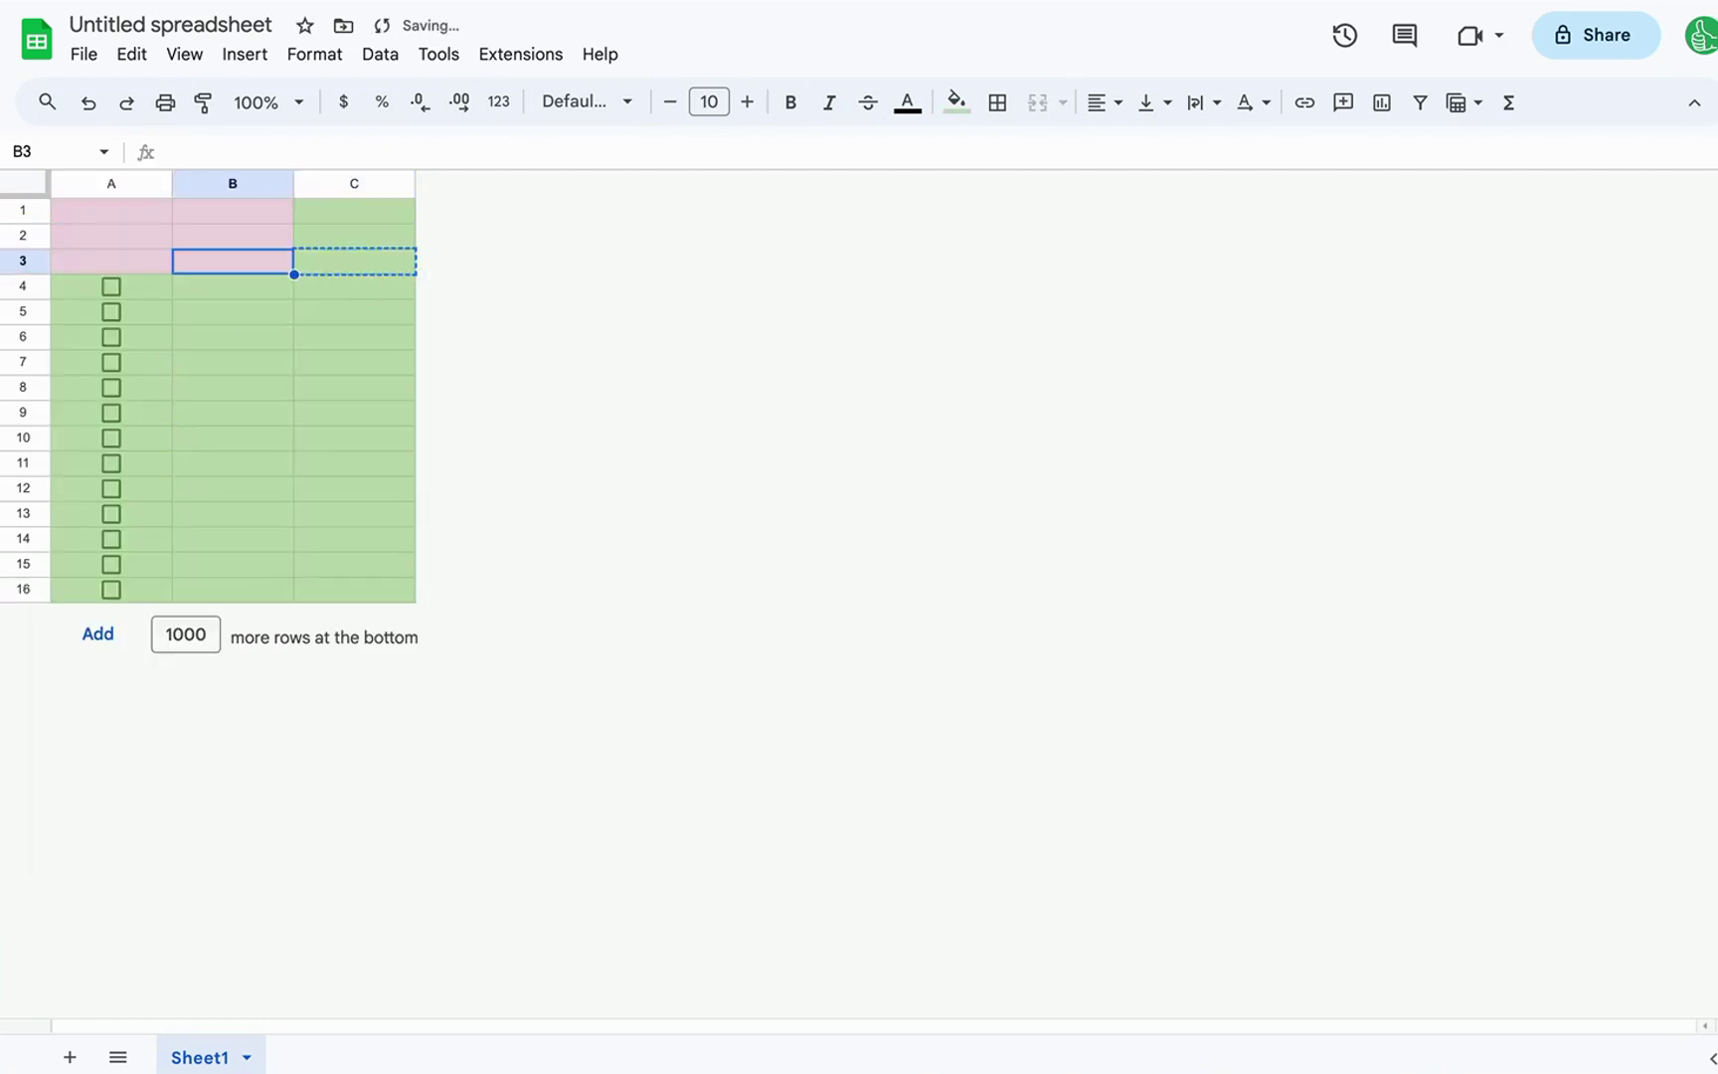
key(Left)
key(ctrl+v)
key(Up)
key(Up)
key(ctrl+v)
key(Right)
key(ctrl+v)
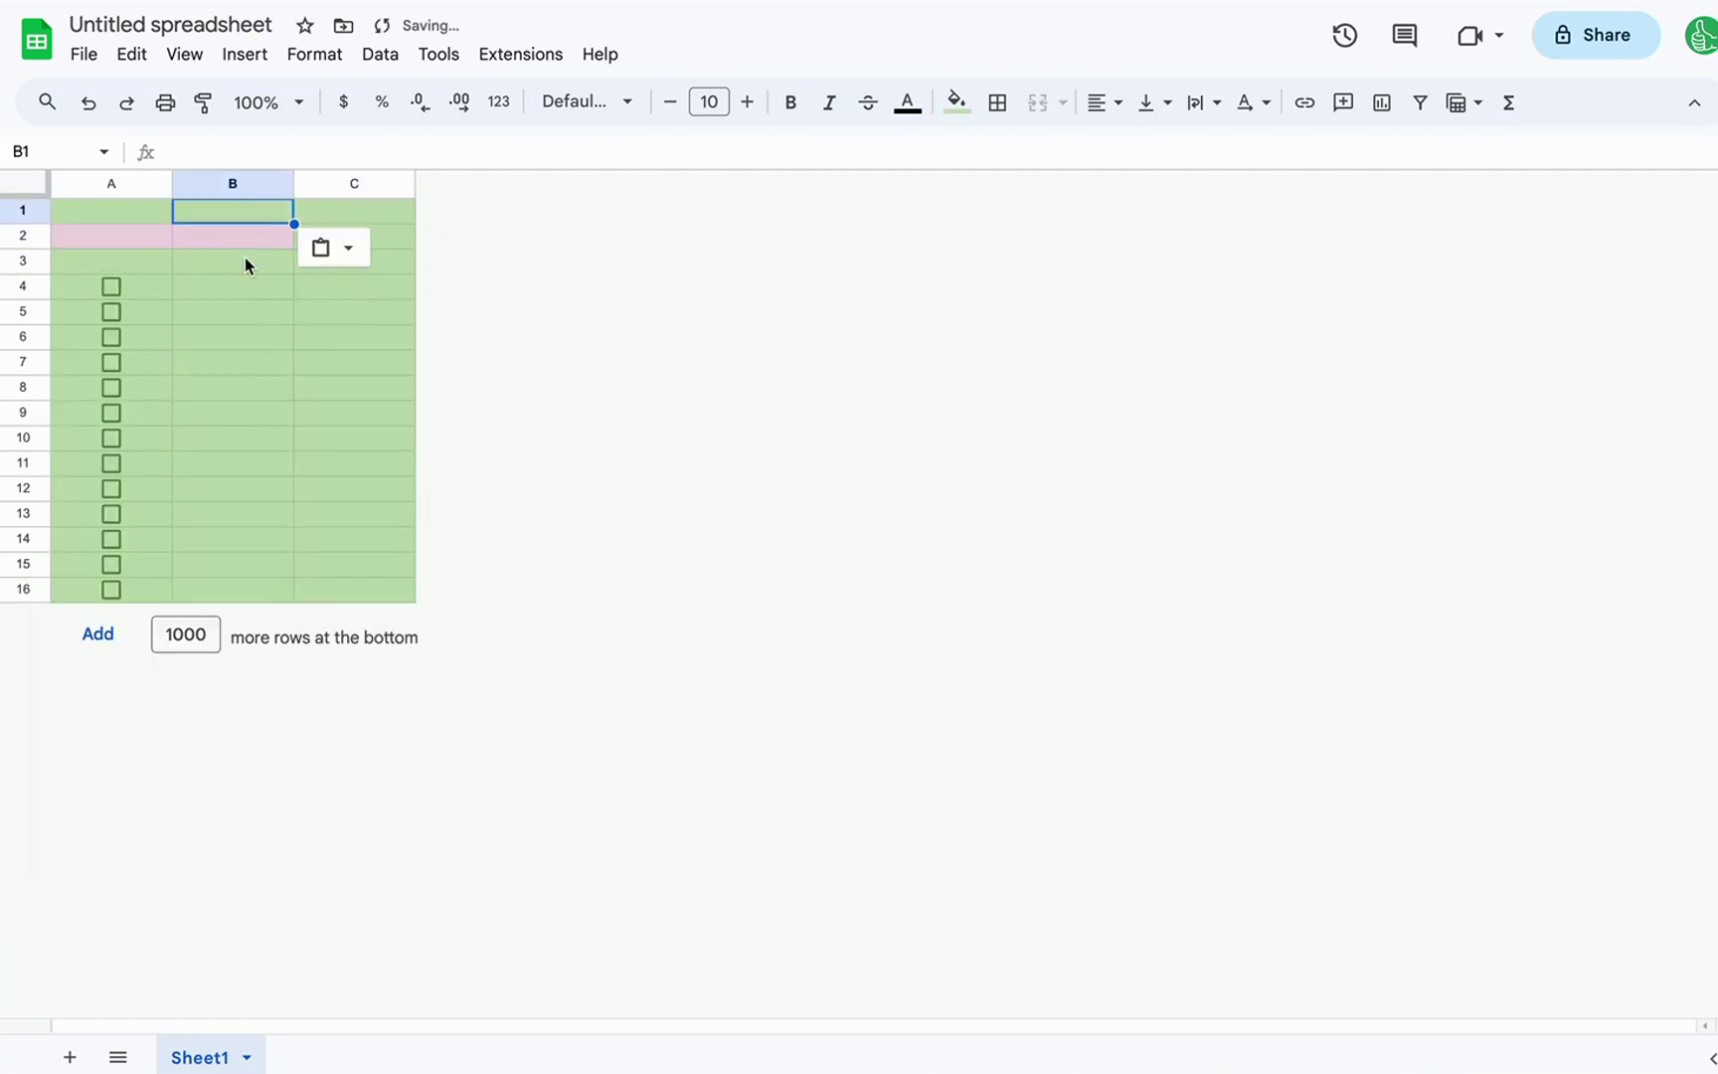
- Insert a column right of A, clear column A, and narrow it into a thin margin
right_click(111, 184)
click(228, 430)
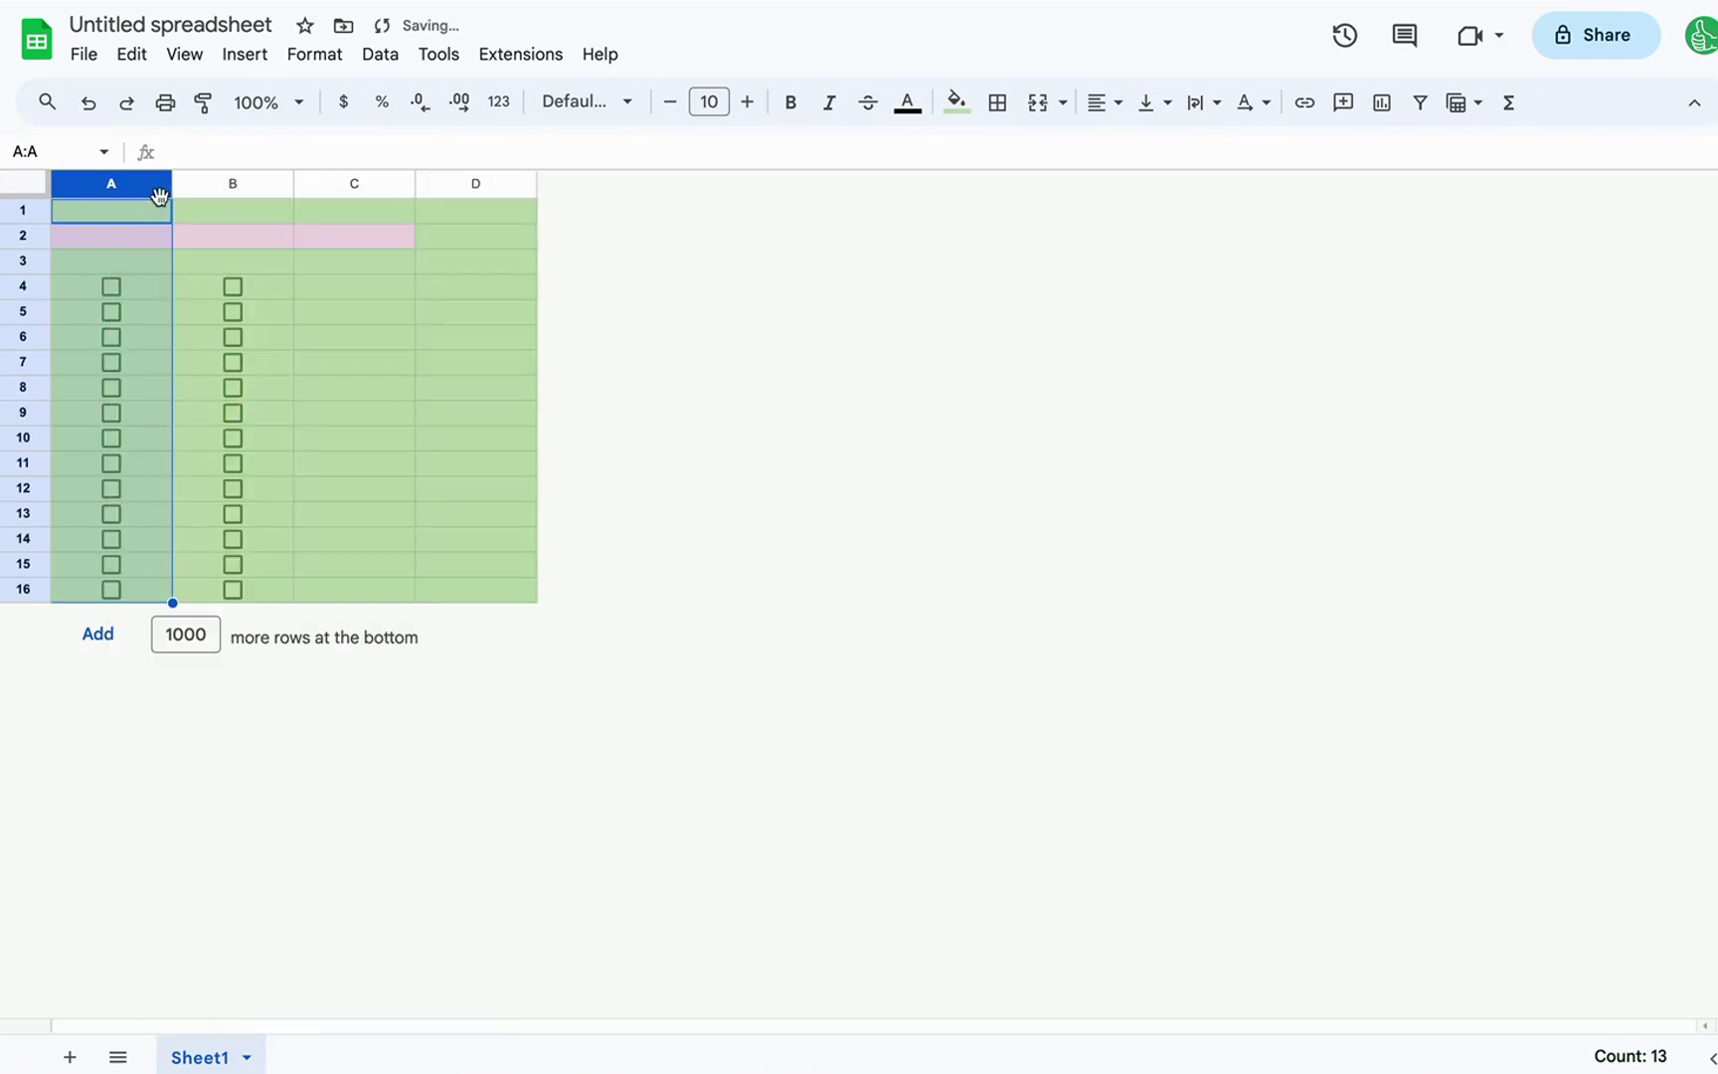
key(Delete)
drag(172, 186, 74, 189)
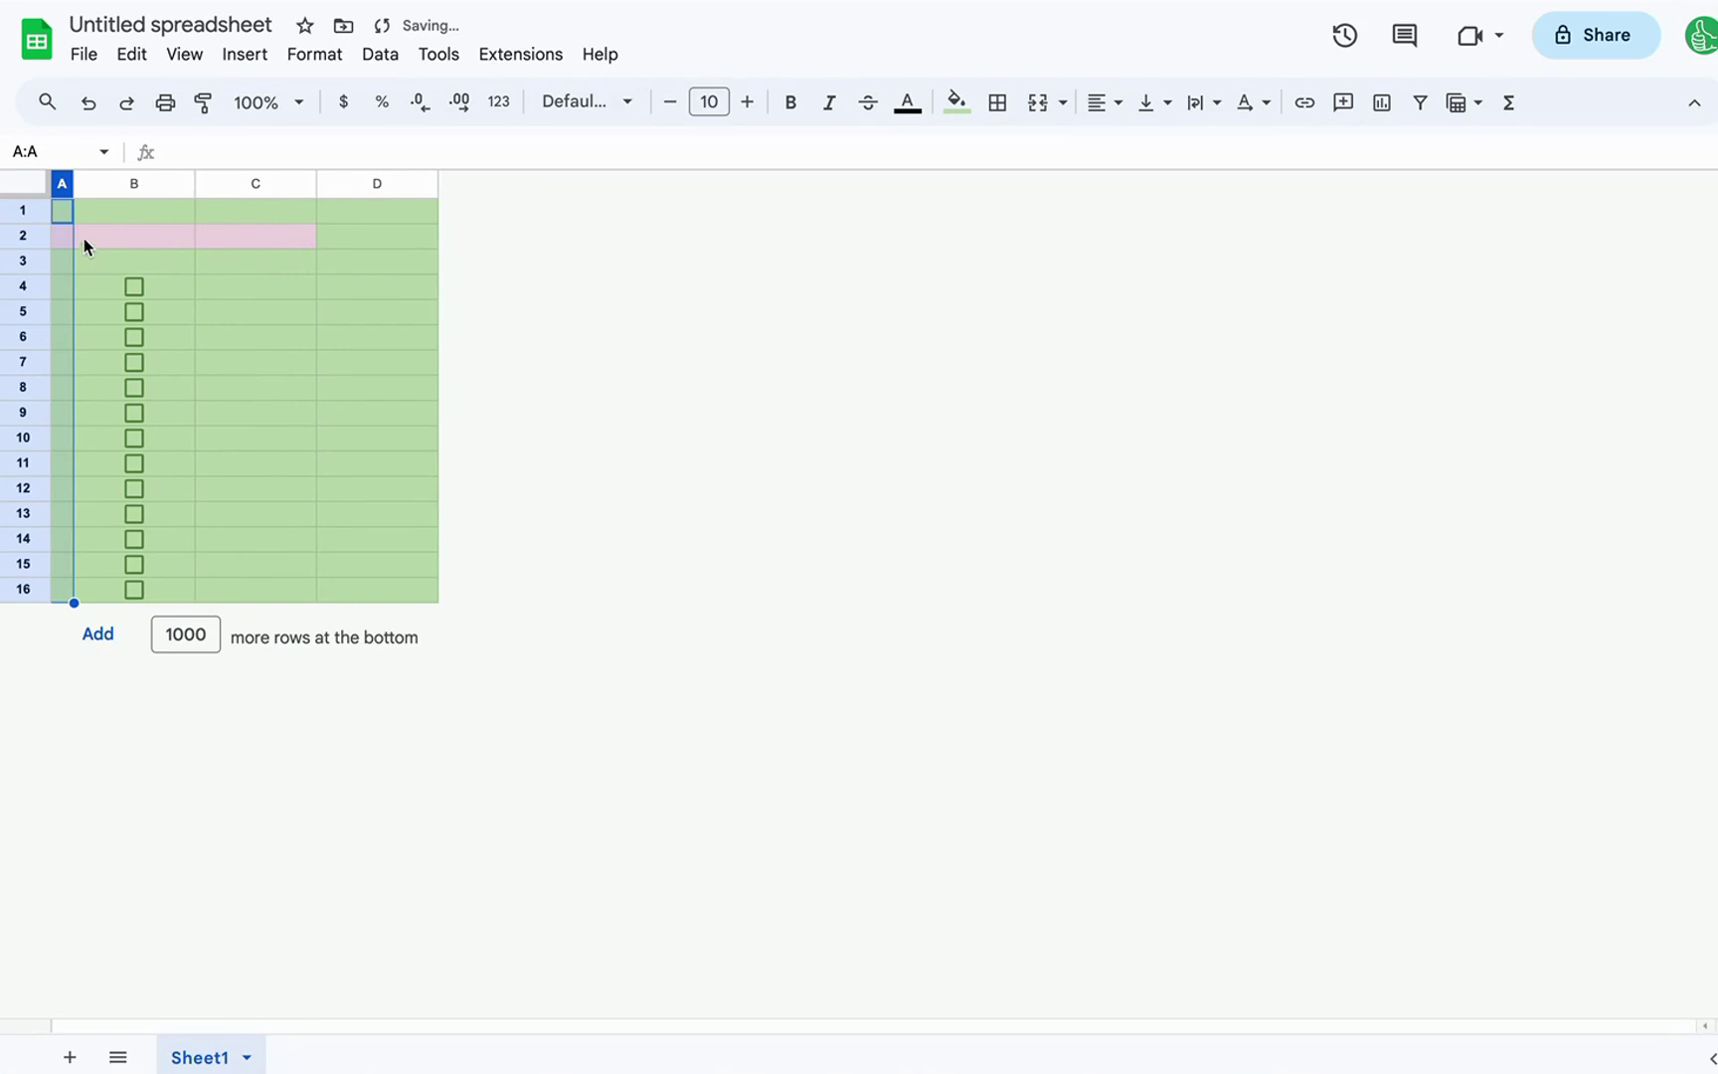
click(62, 212)
key(Down)
key(Right)
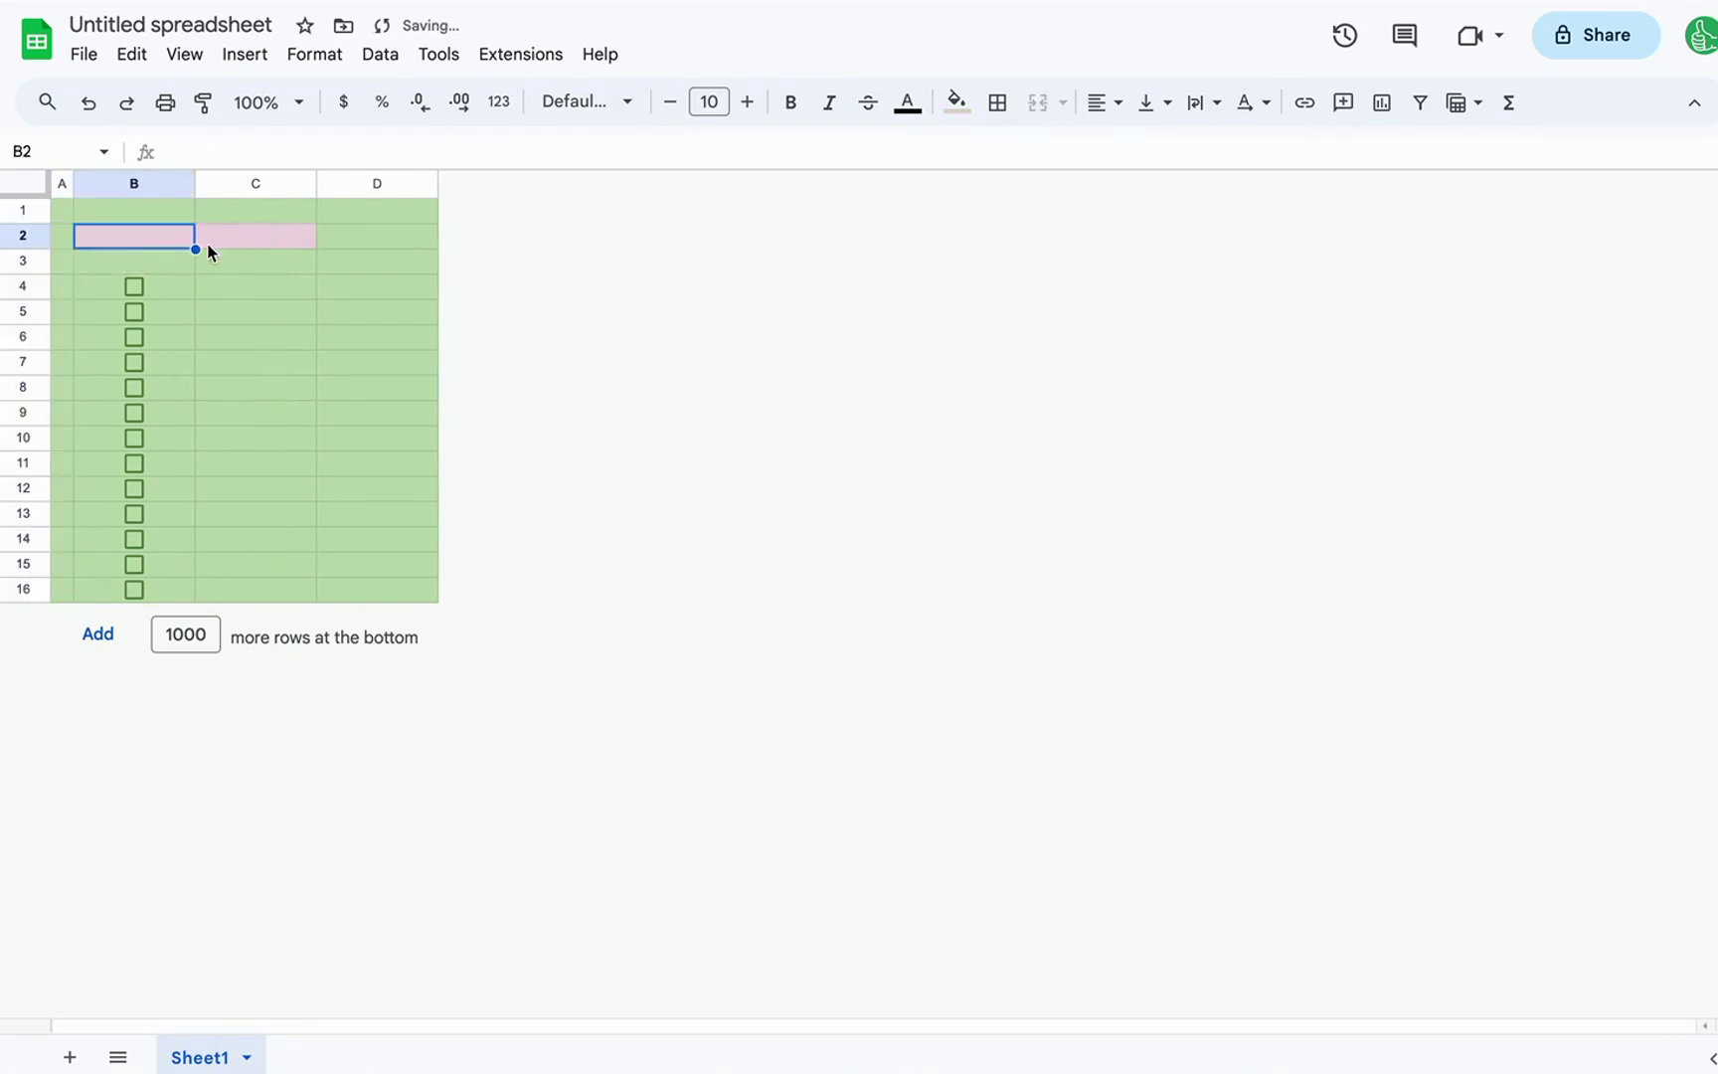
- Turn off the sheet's gridlines
click(8, 189)
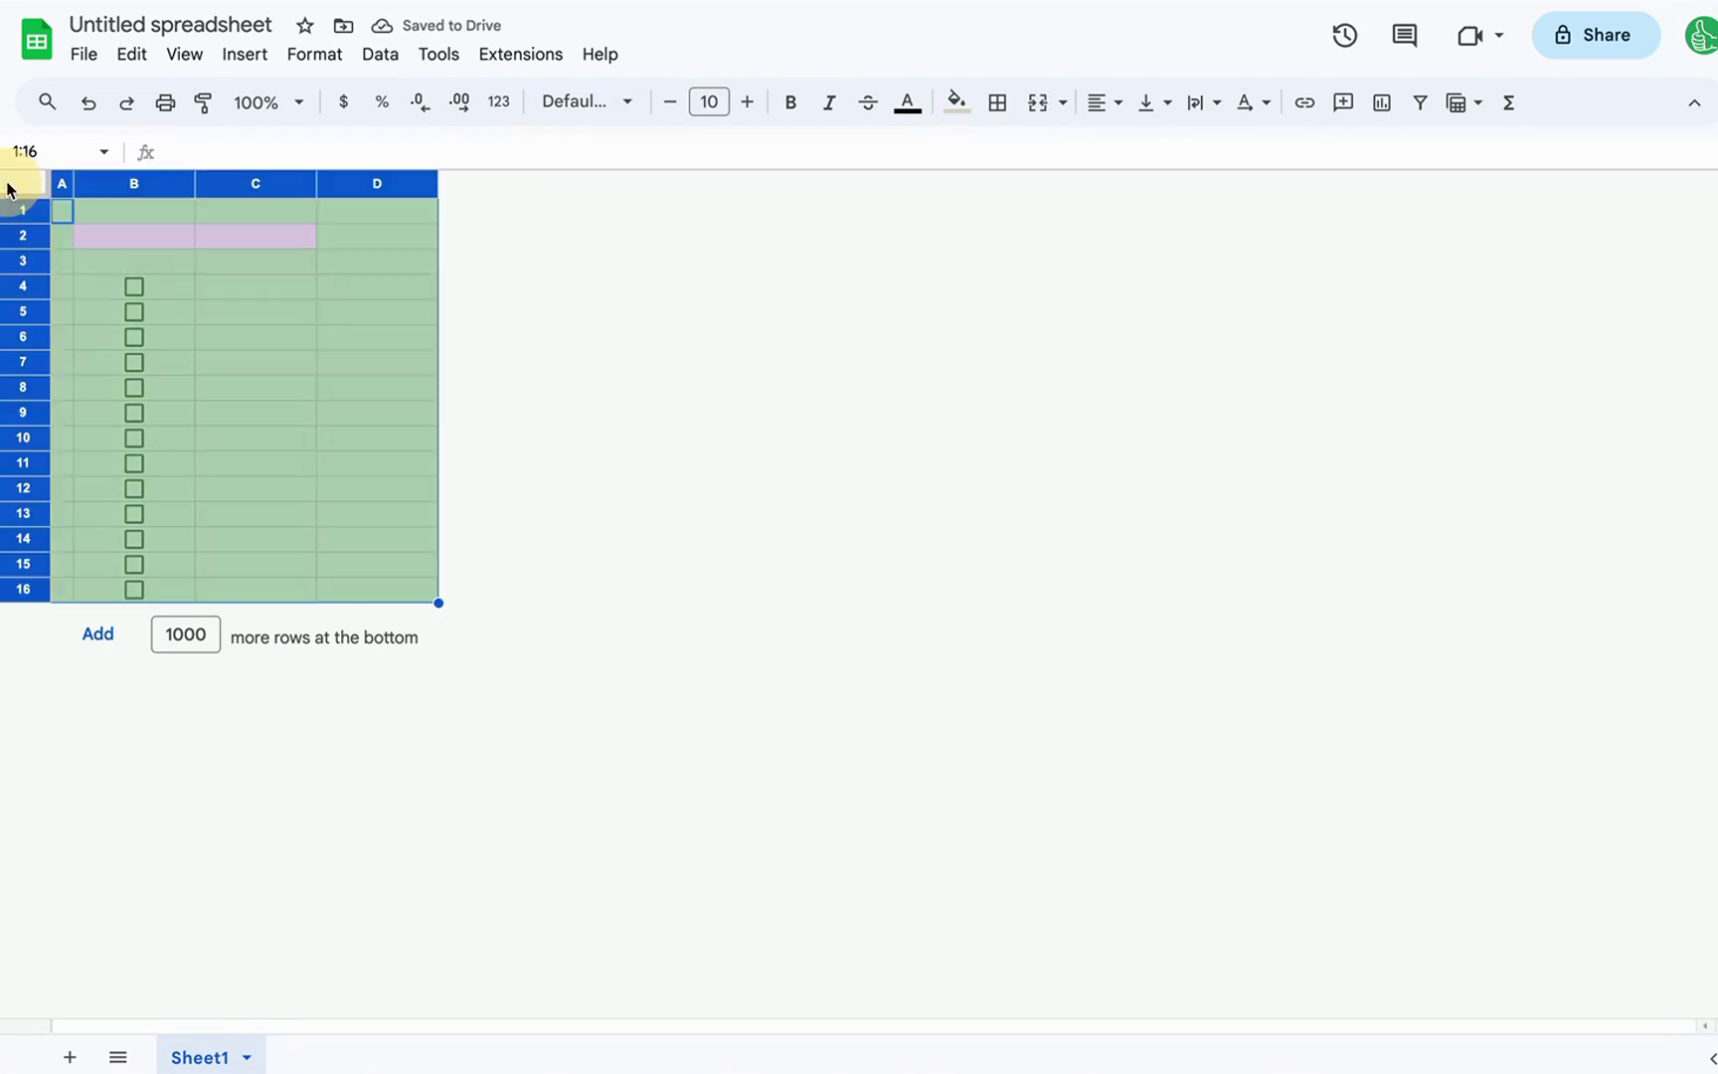
click(249, 56)
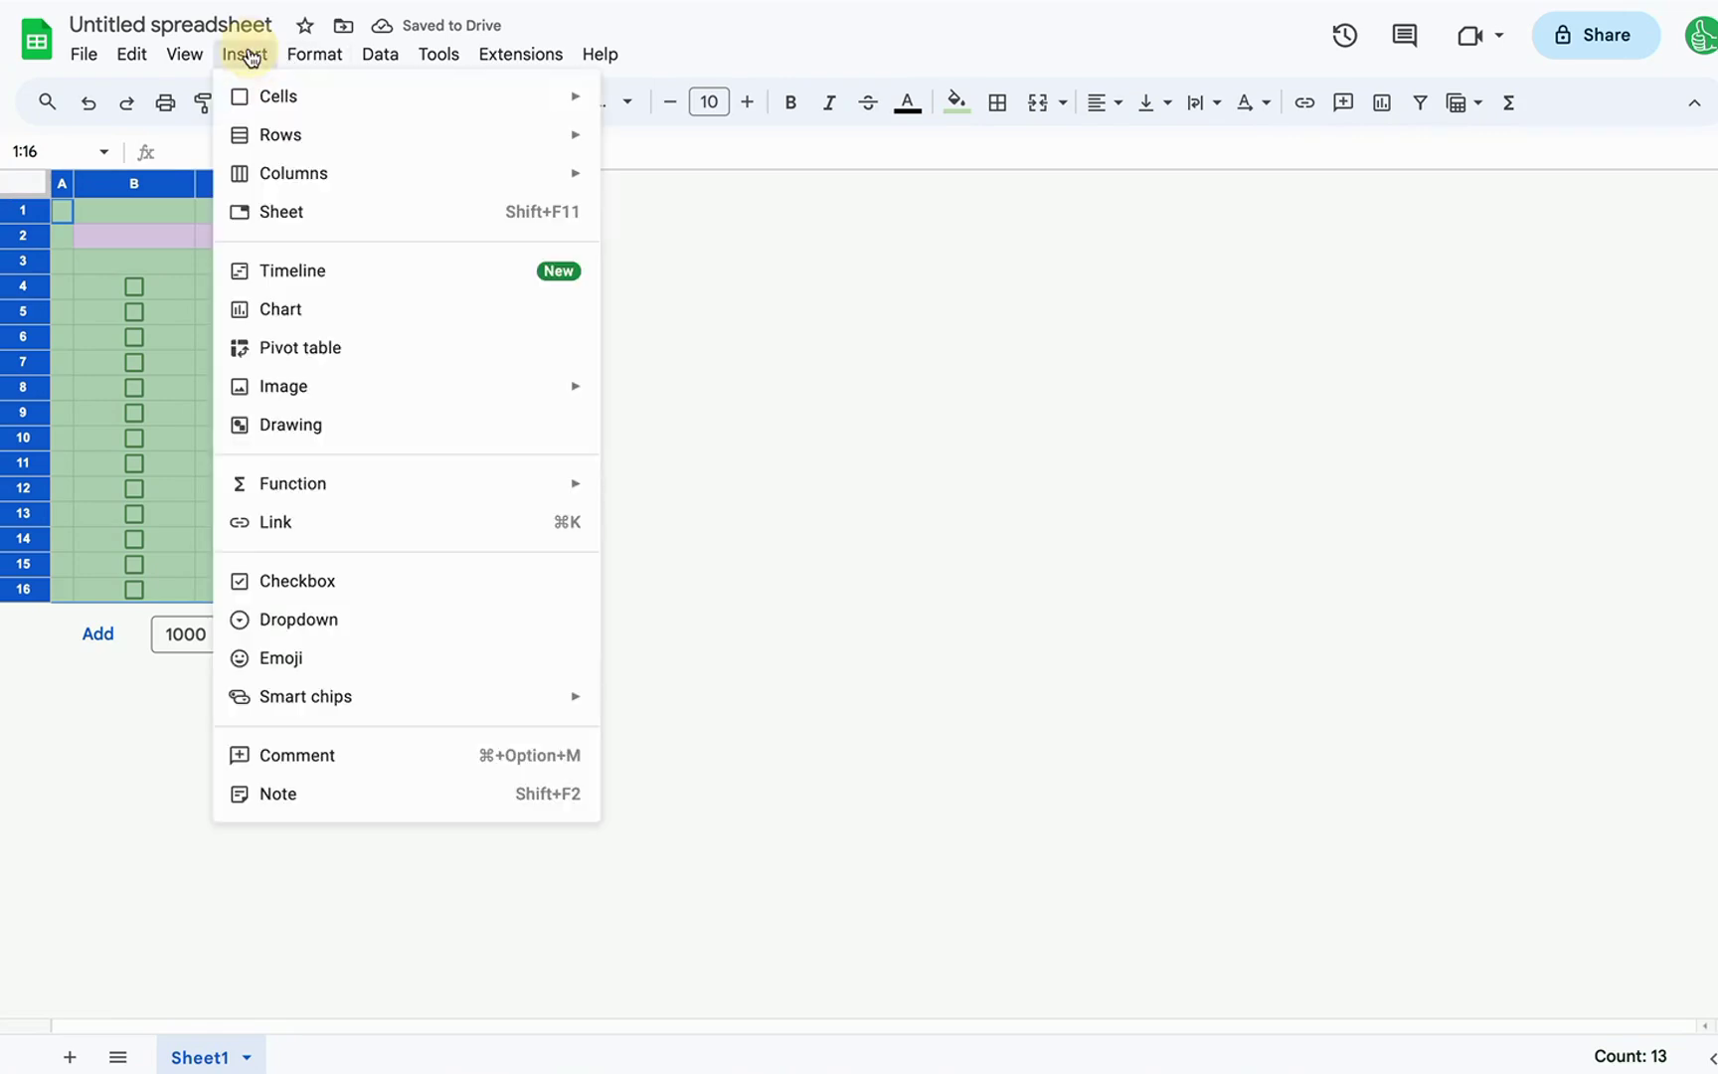
mouse_move(189, 57)
mouse_move(215, 97)
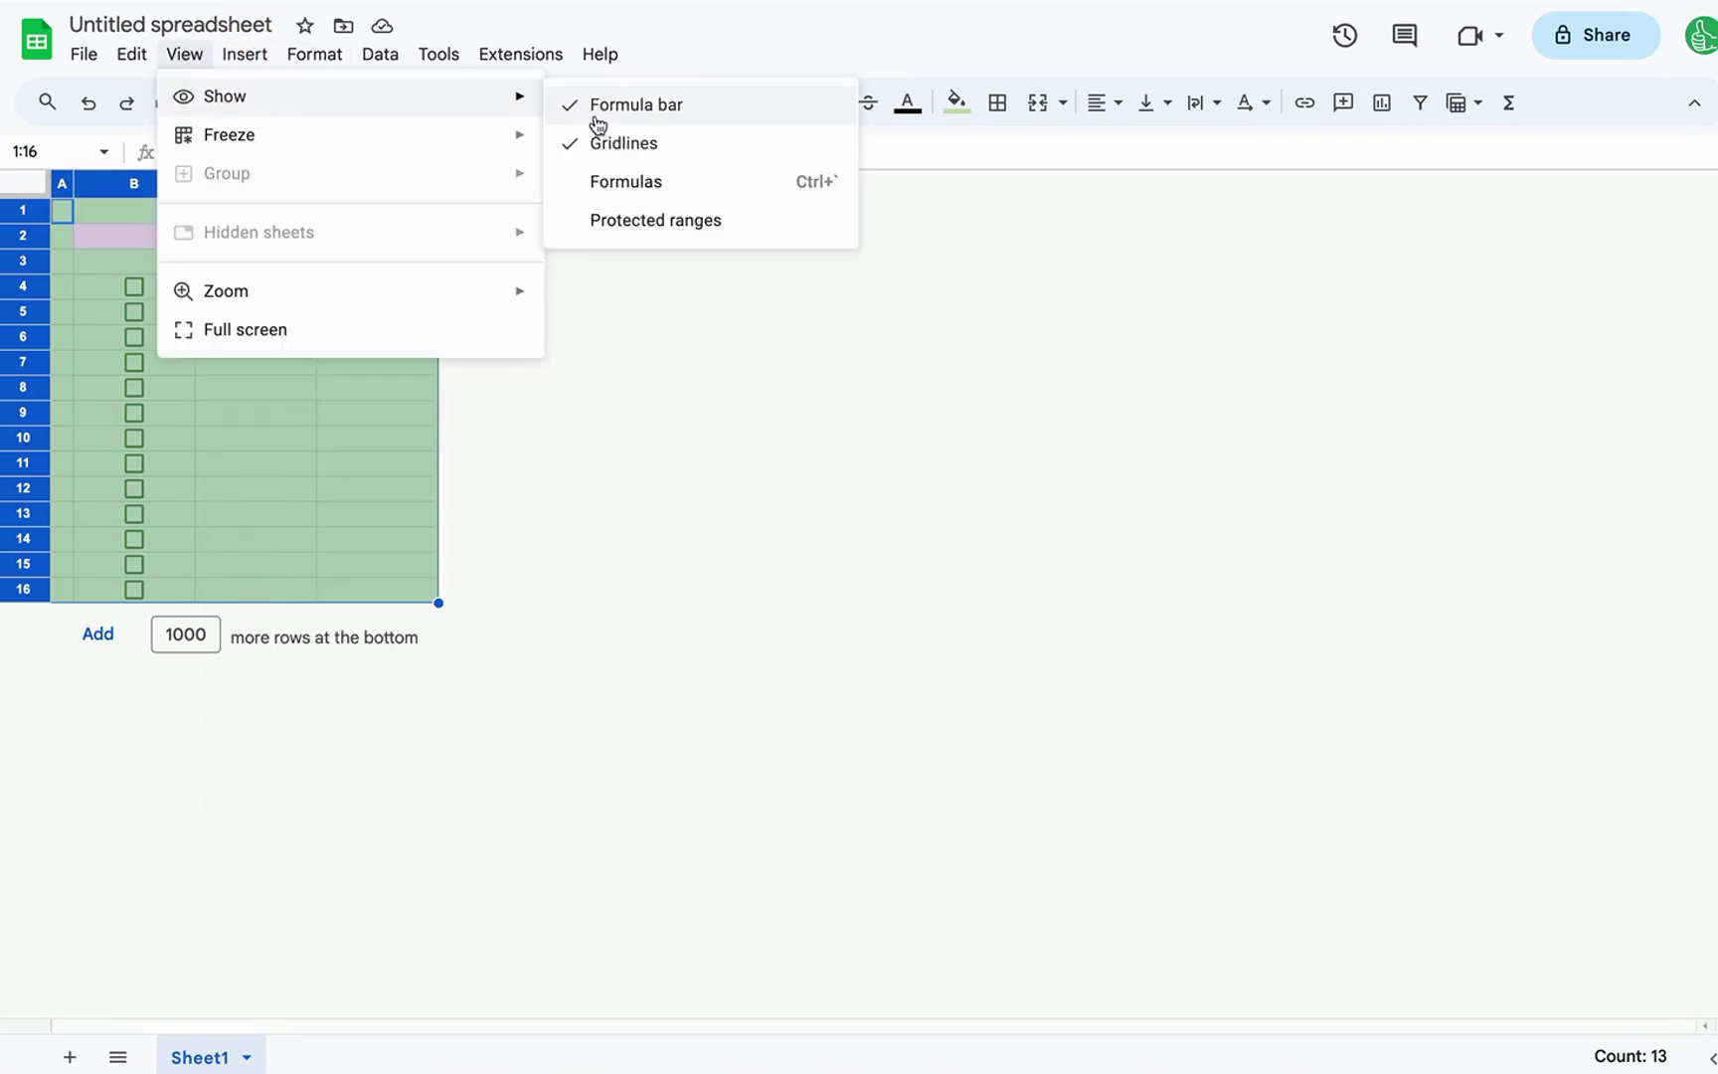
click(613, 146)
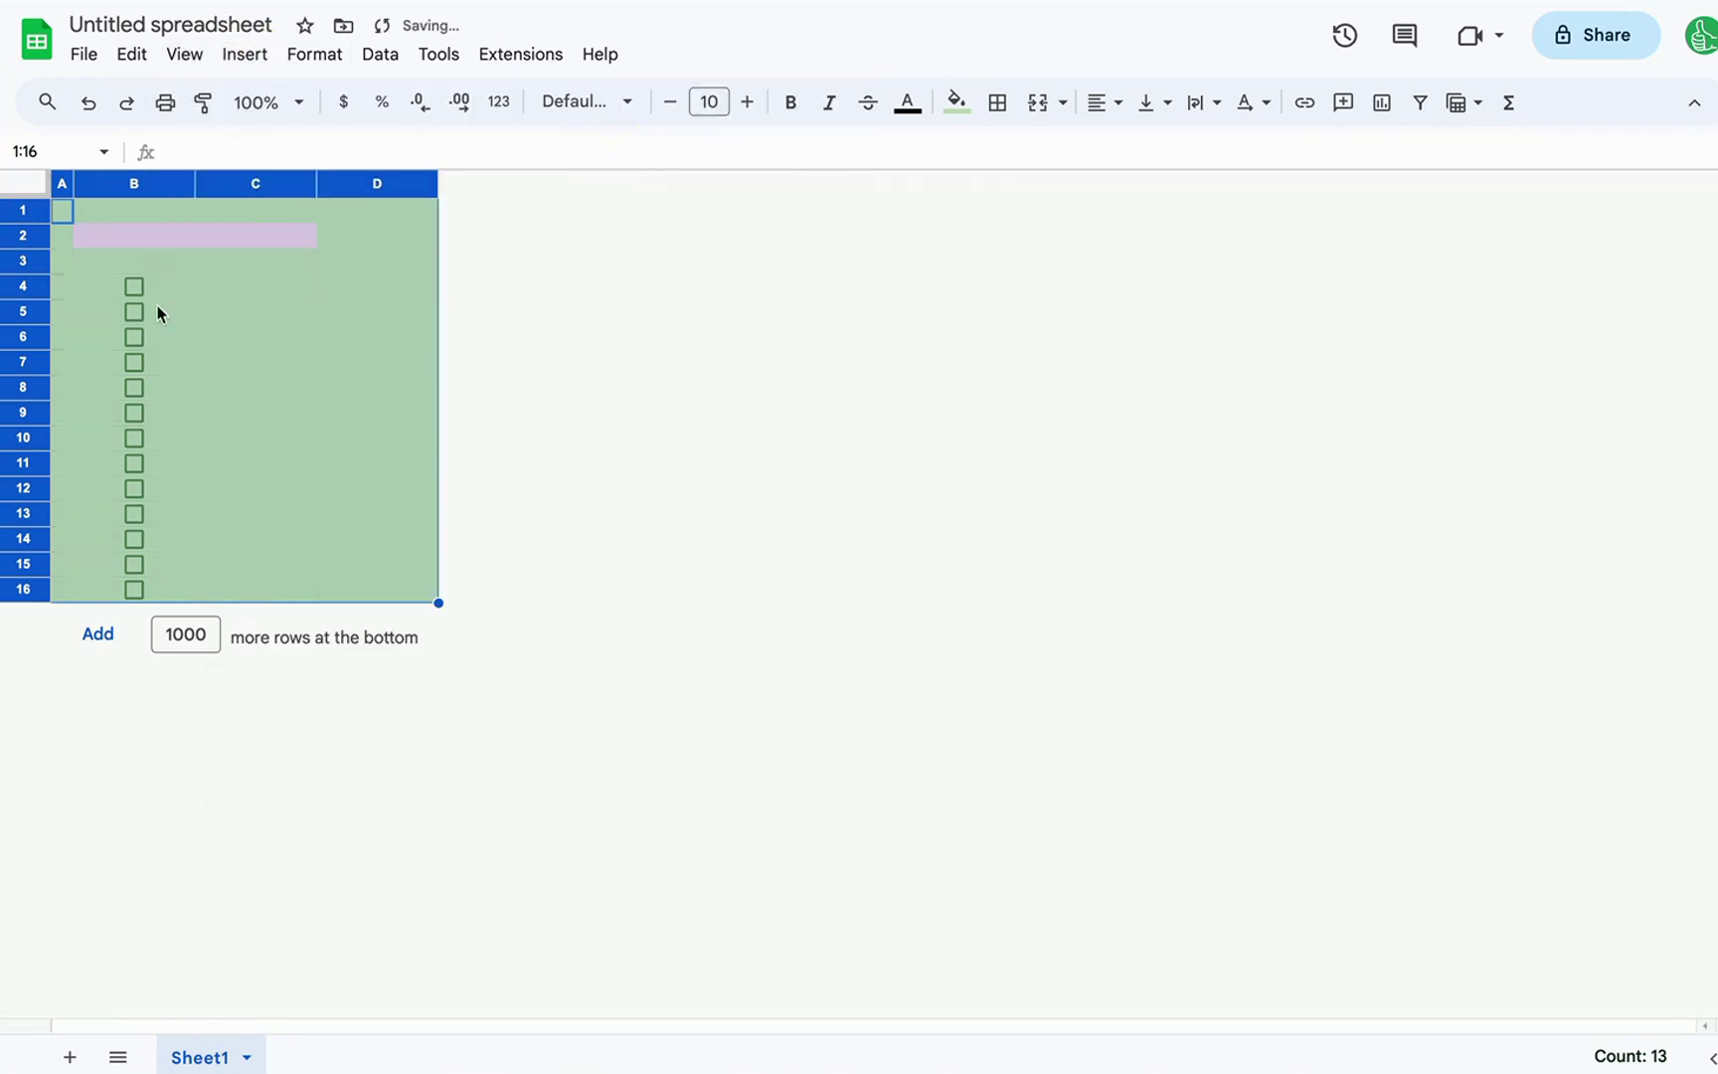
- Set the whole sheet's font to Karla at size 13
click(120, 258)
click(22, 181)
click(562, 103)
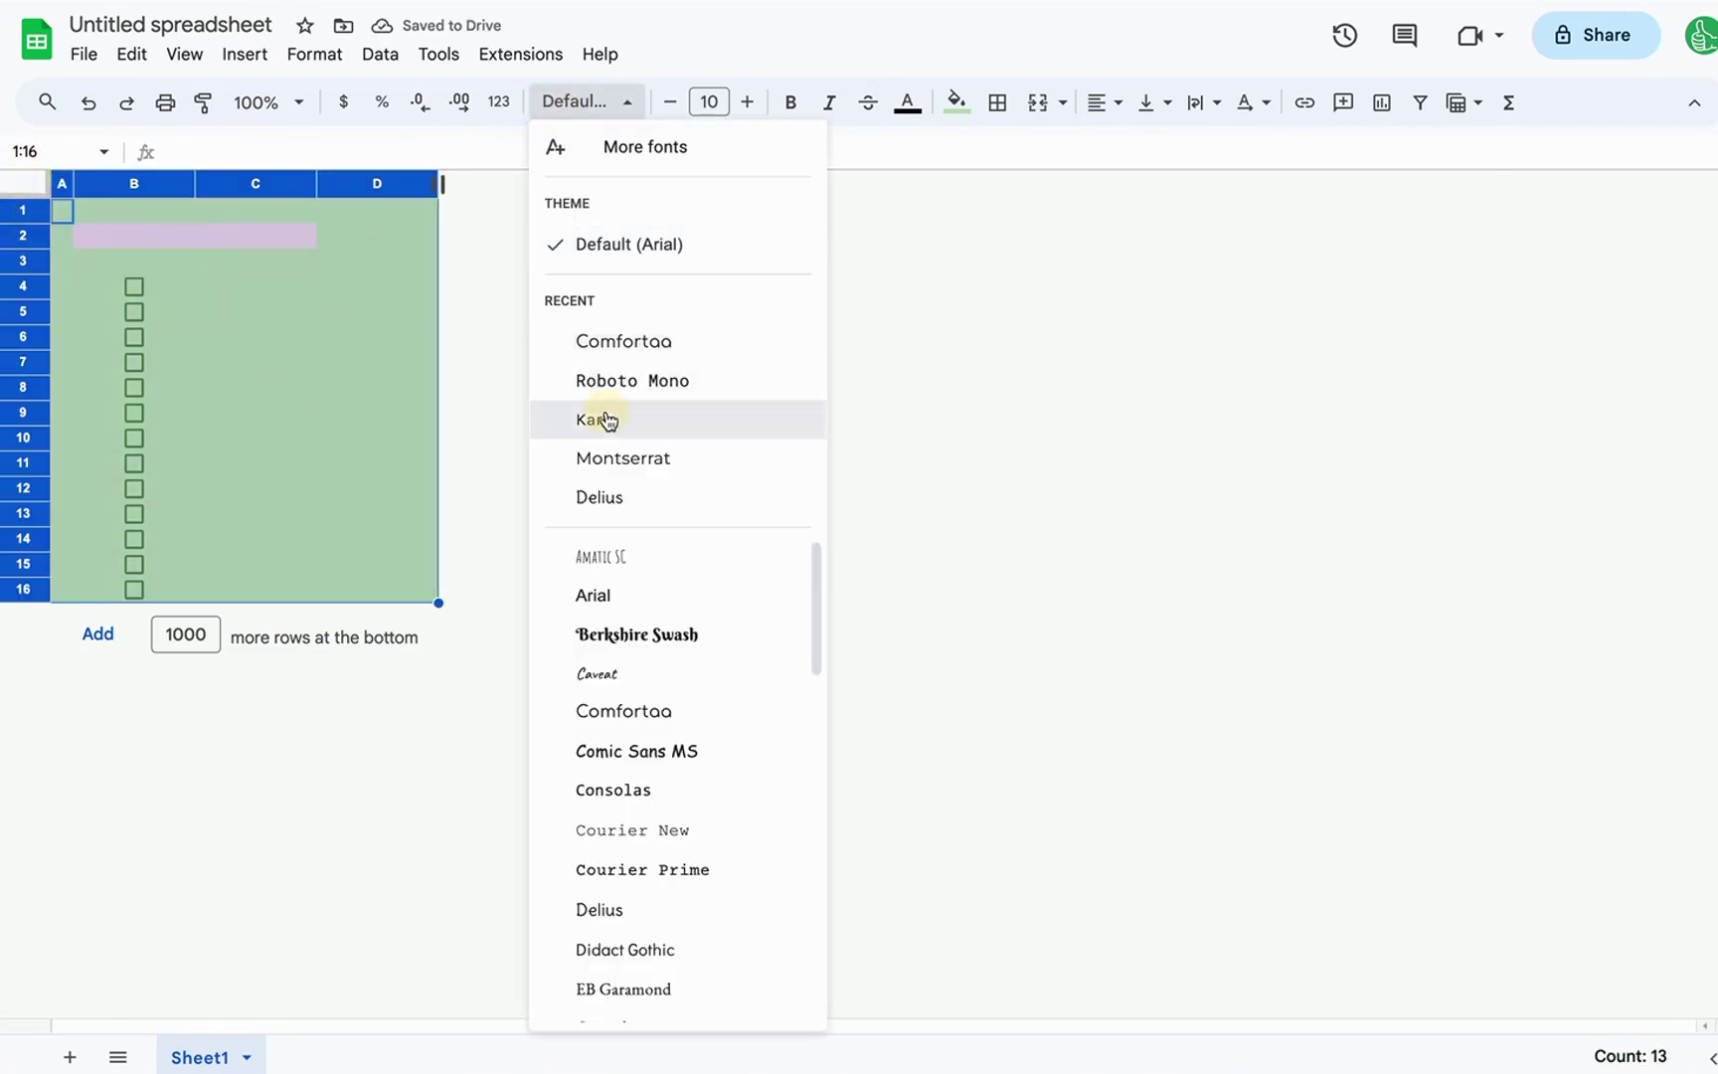
click(604, 419)
click(747, 103)
click(747, 102)
click(747, 103)
click(246, 329)
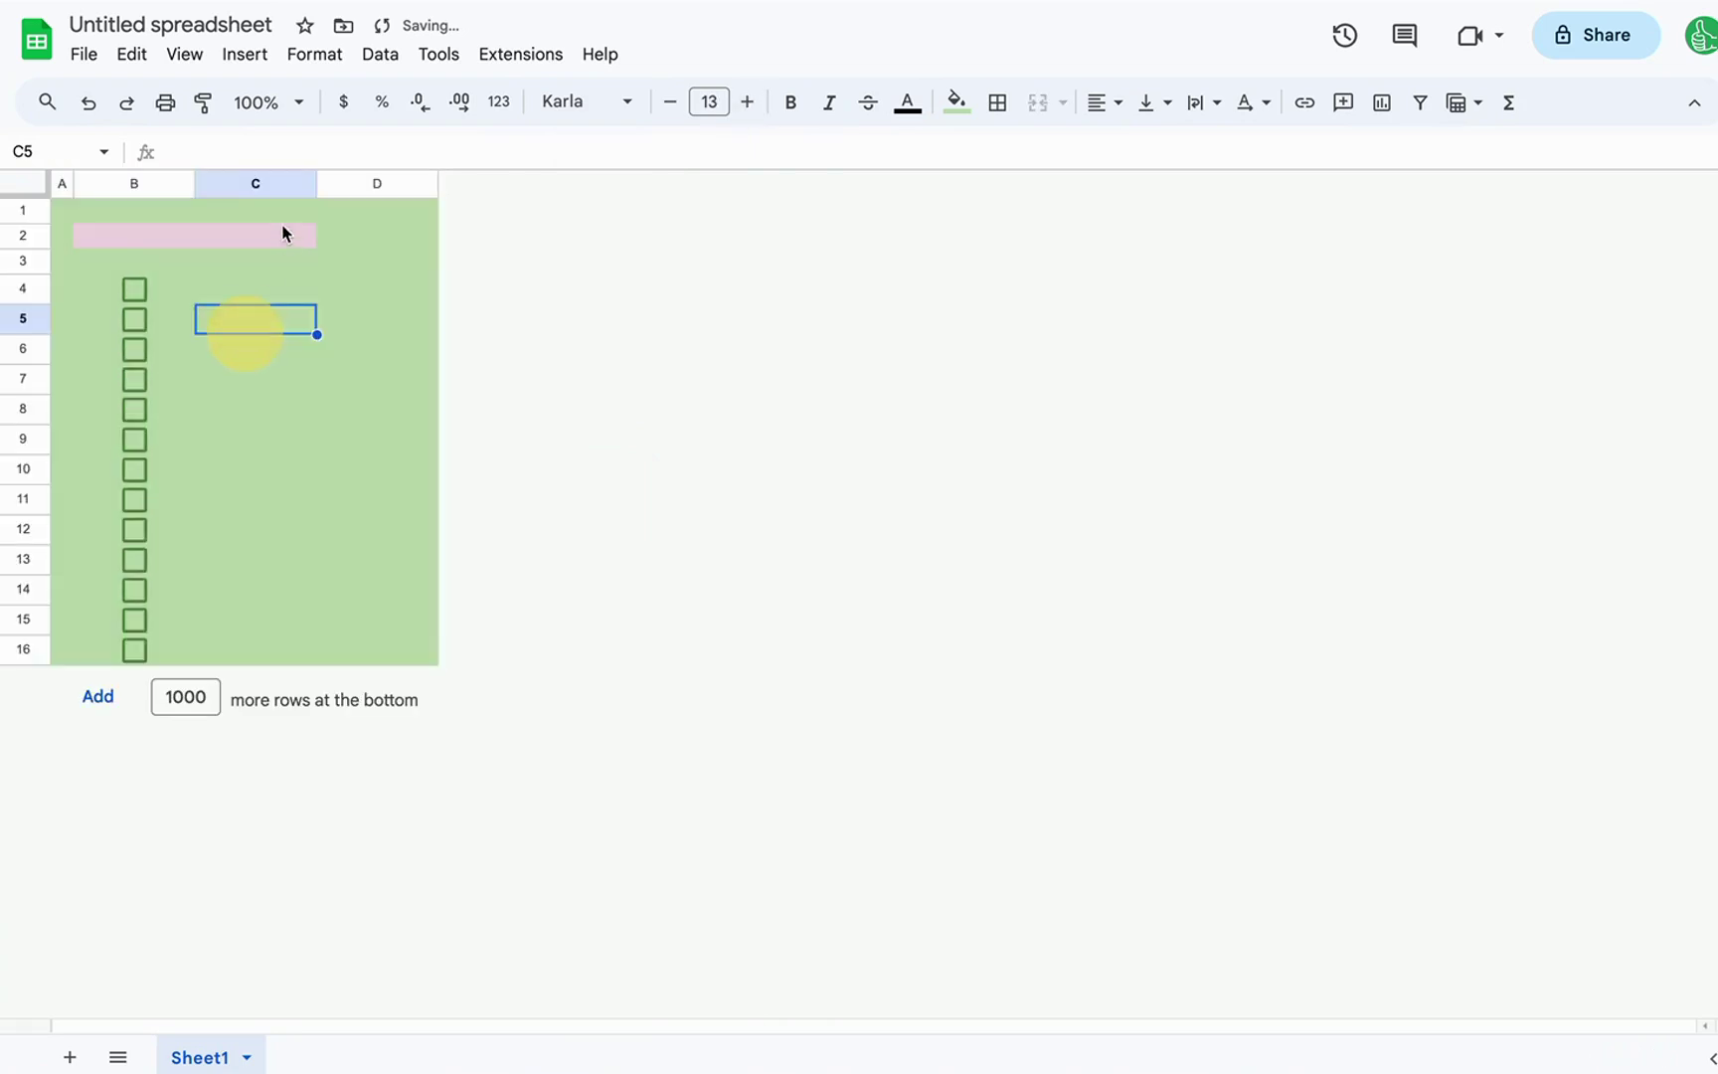
- Set B2:C2 to Comfortaa and merge it into one header cell
drag(126, 241, 243, 235)
click(599, 100)
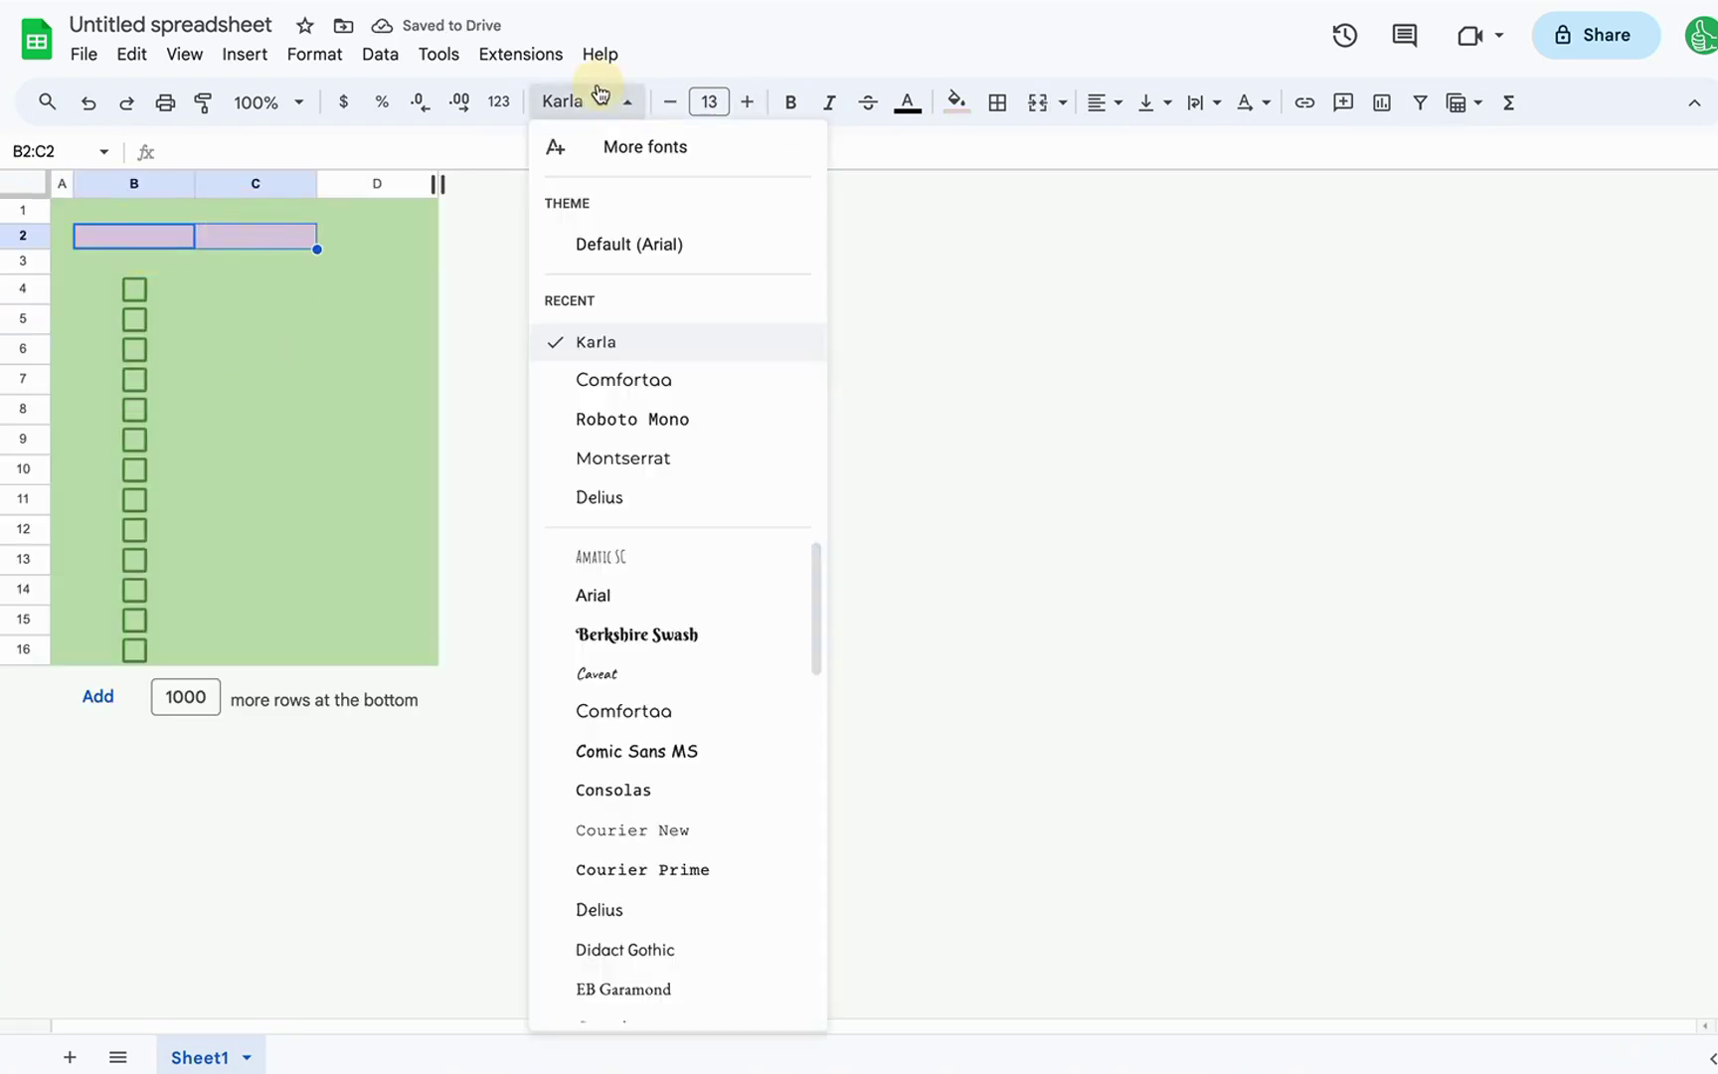
click(623, 378)
click(1037, 102)
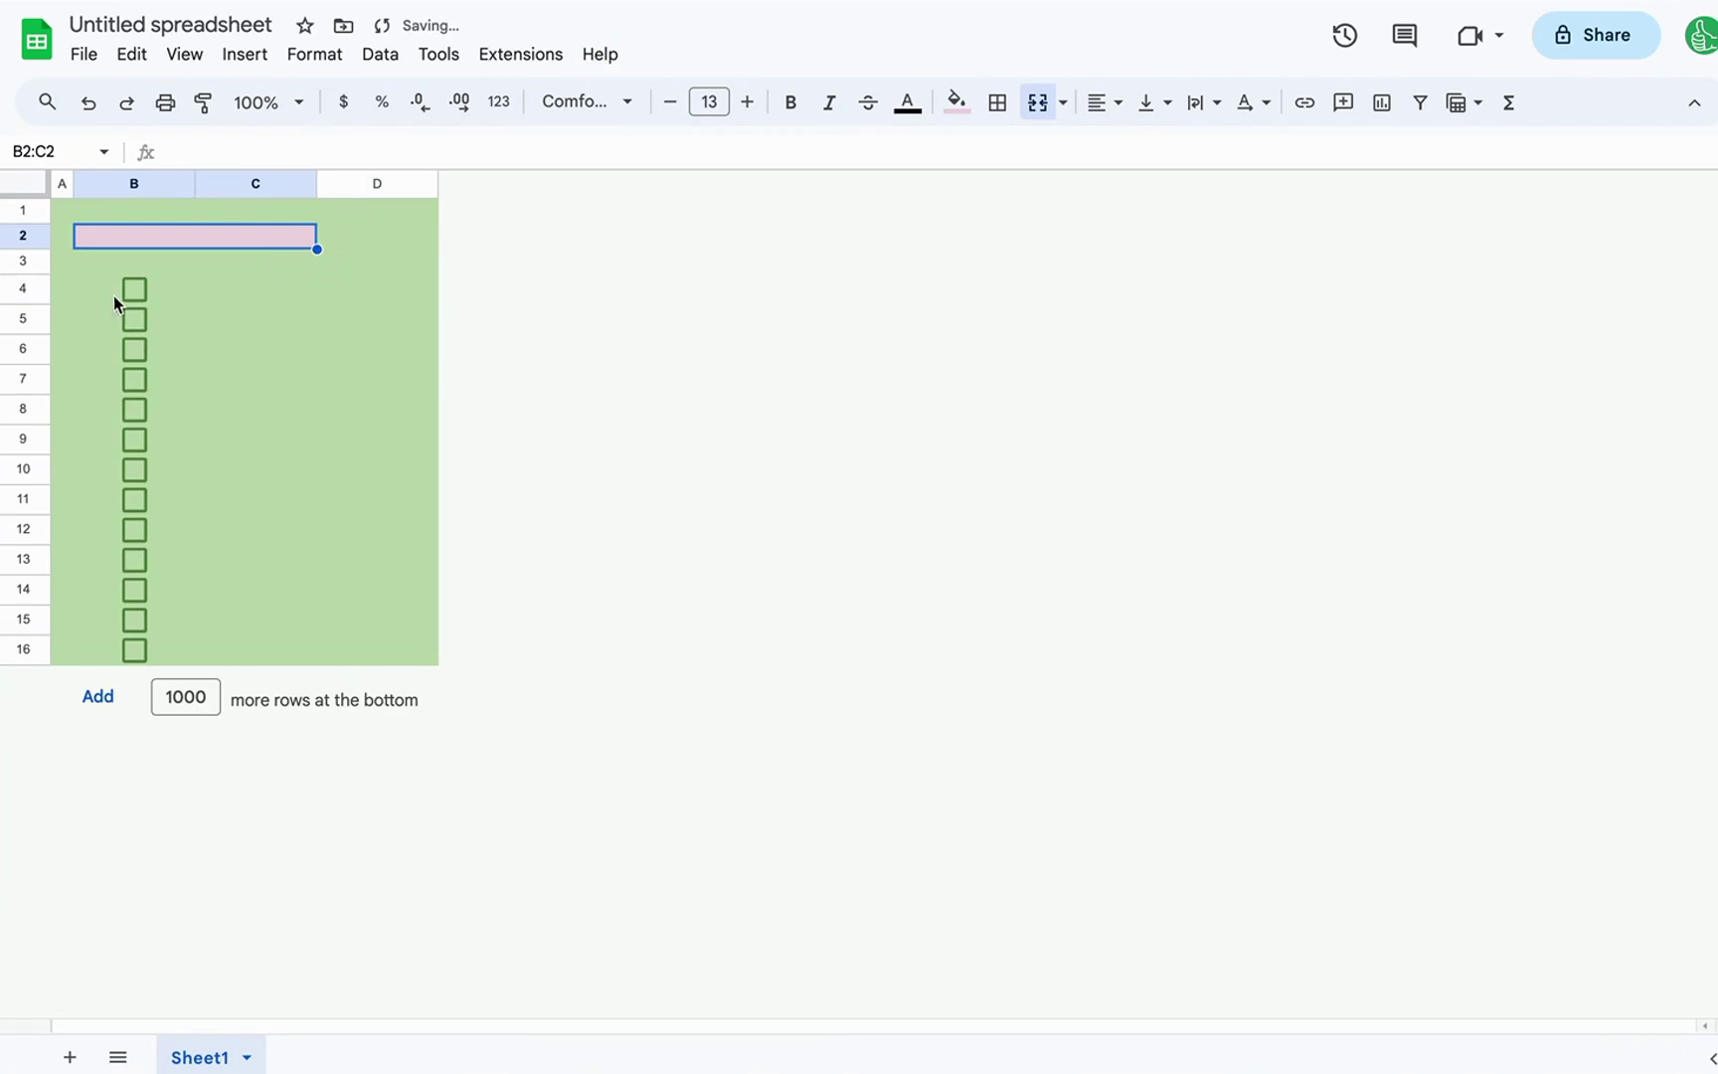
- Centre checkbox rows 4 to 16 vertically
drag(22, 329, 20, 745)
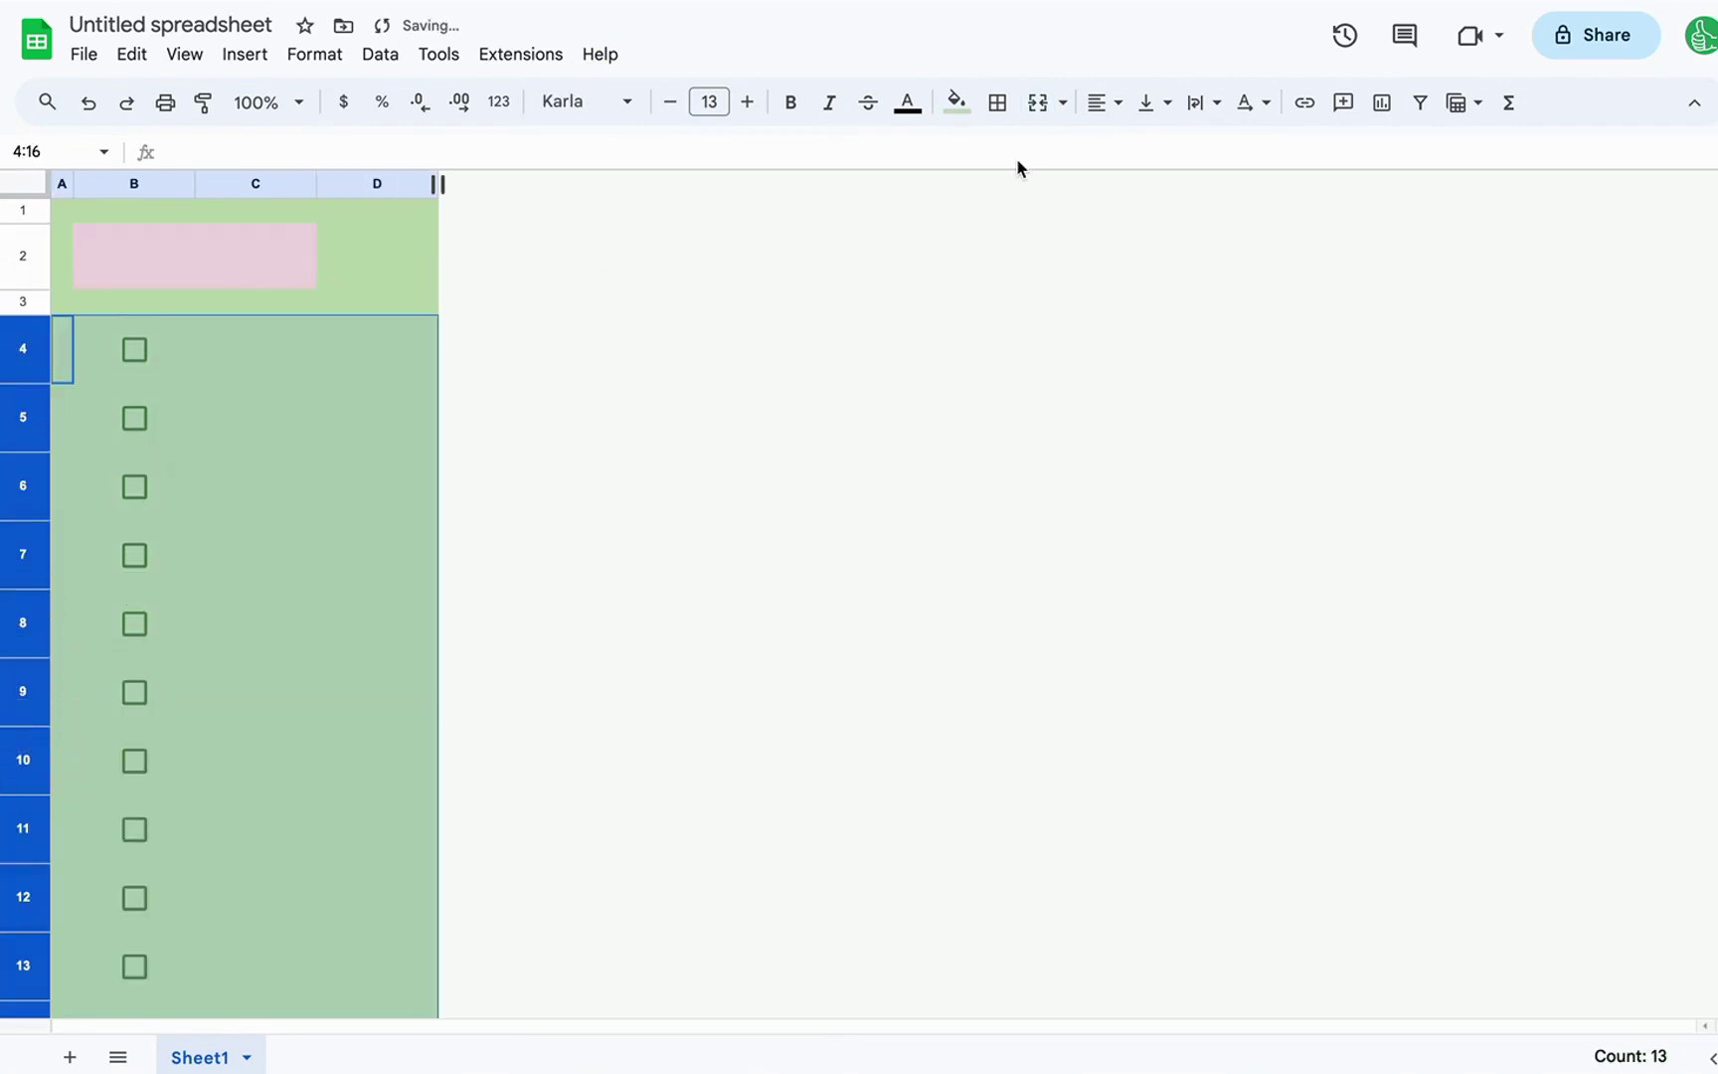
click(1146, 103)
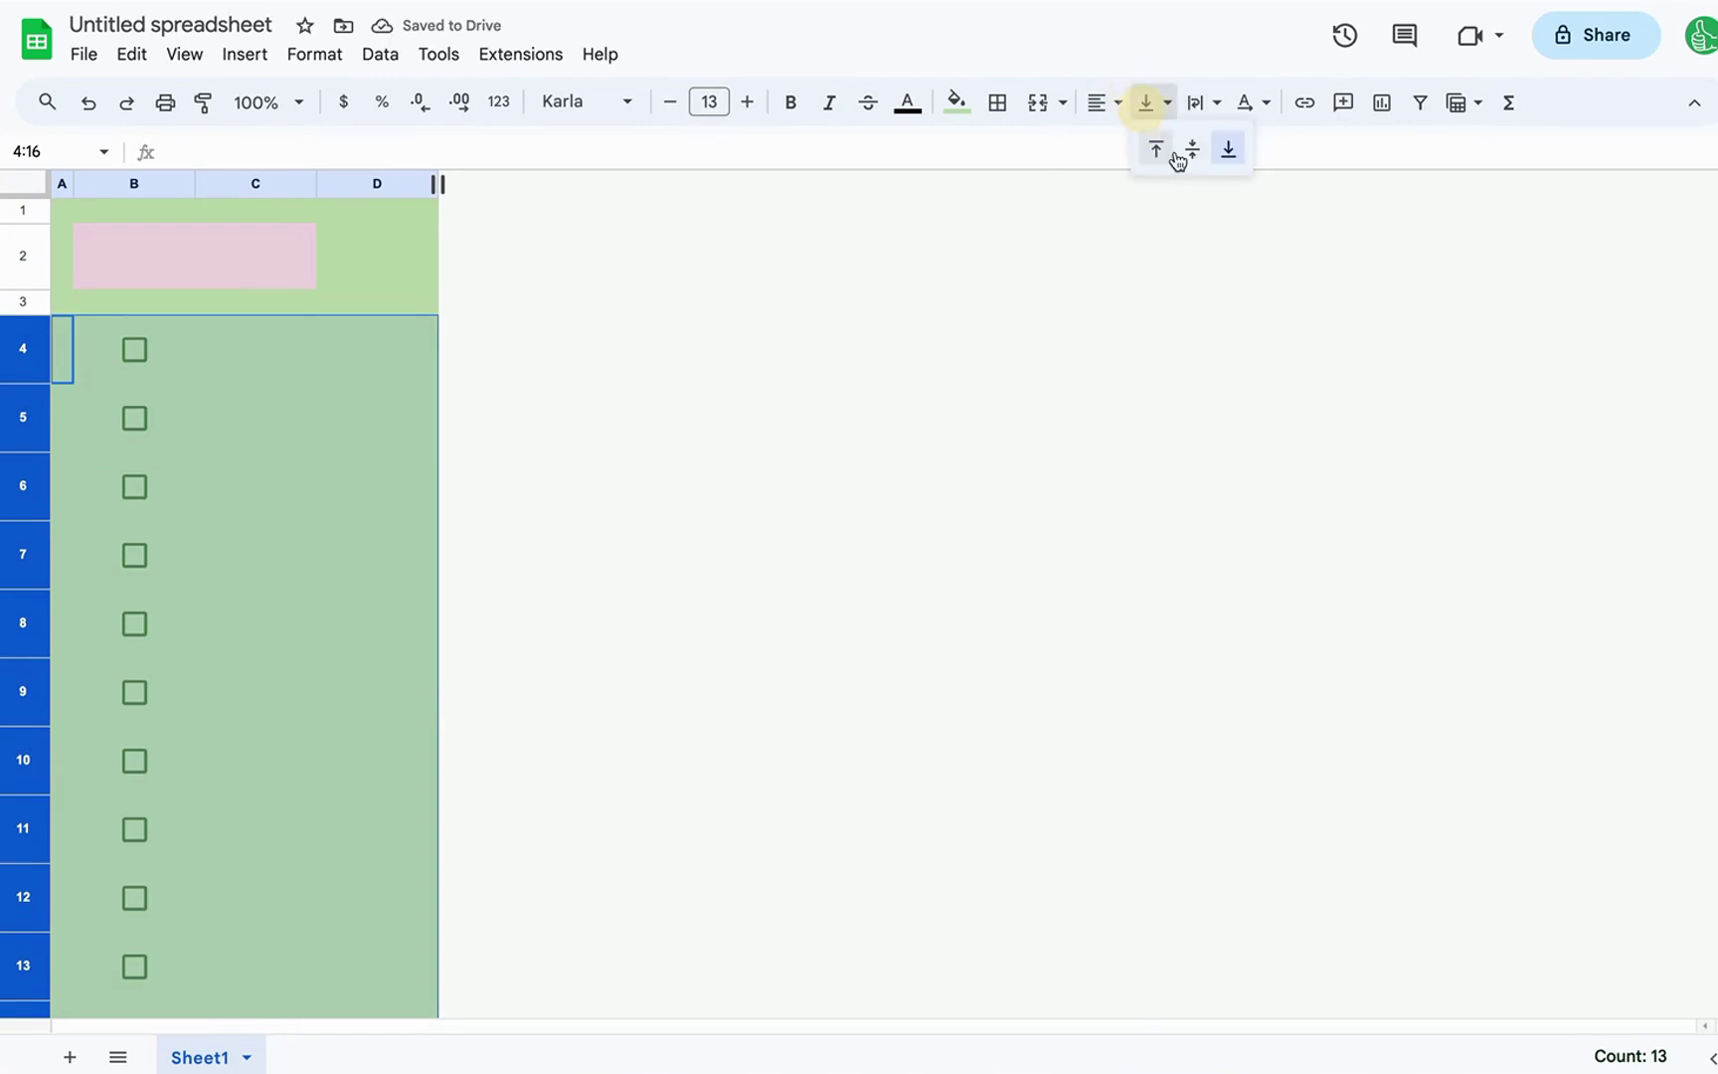
click(1193, 151)
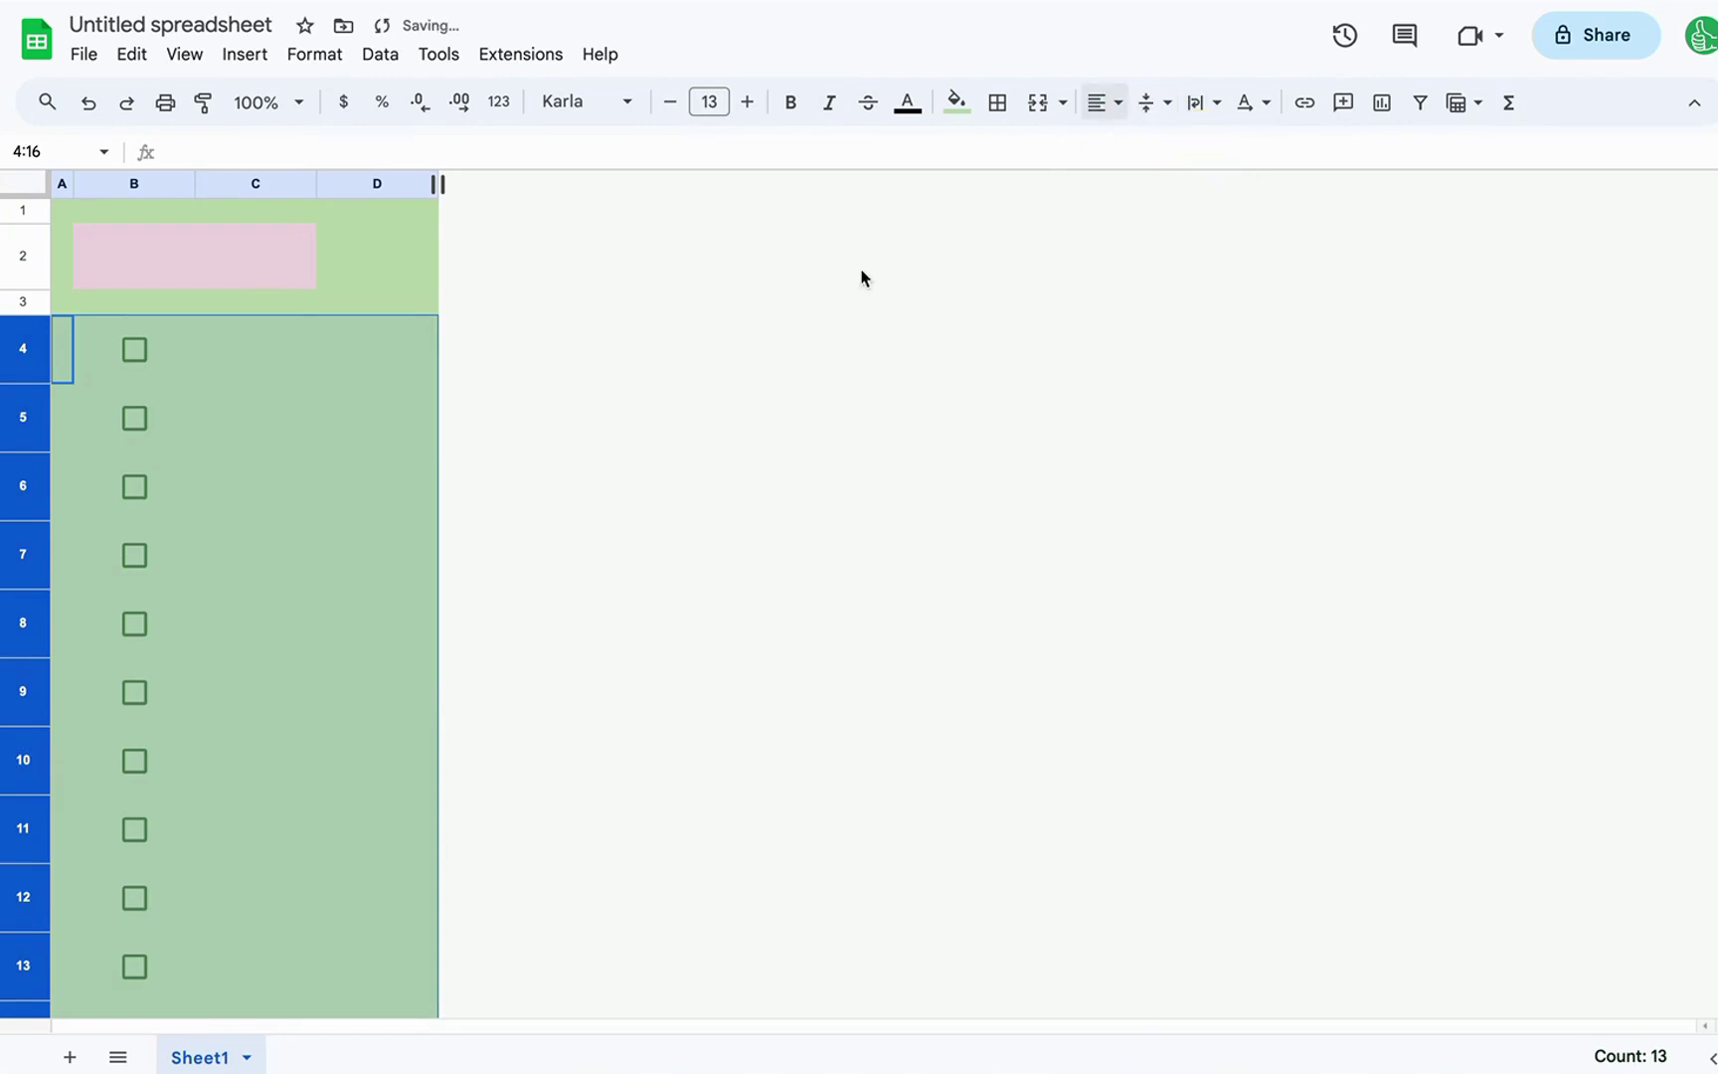
click(147, 350)
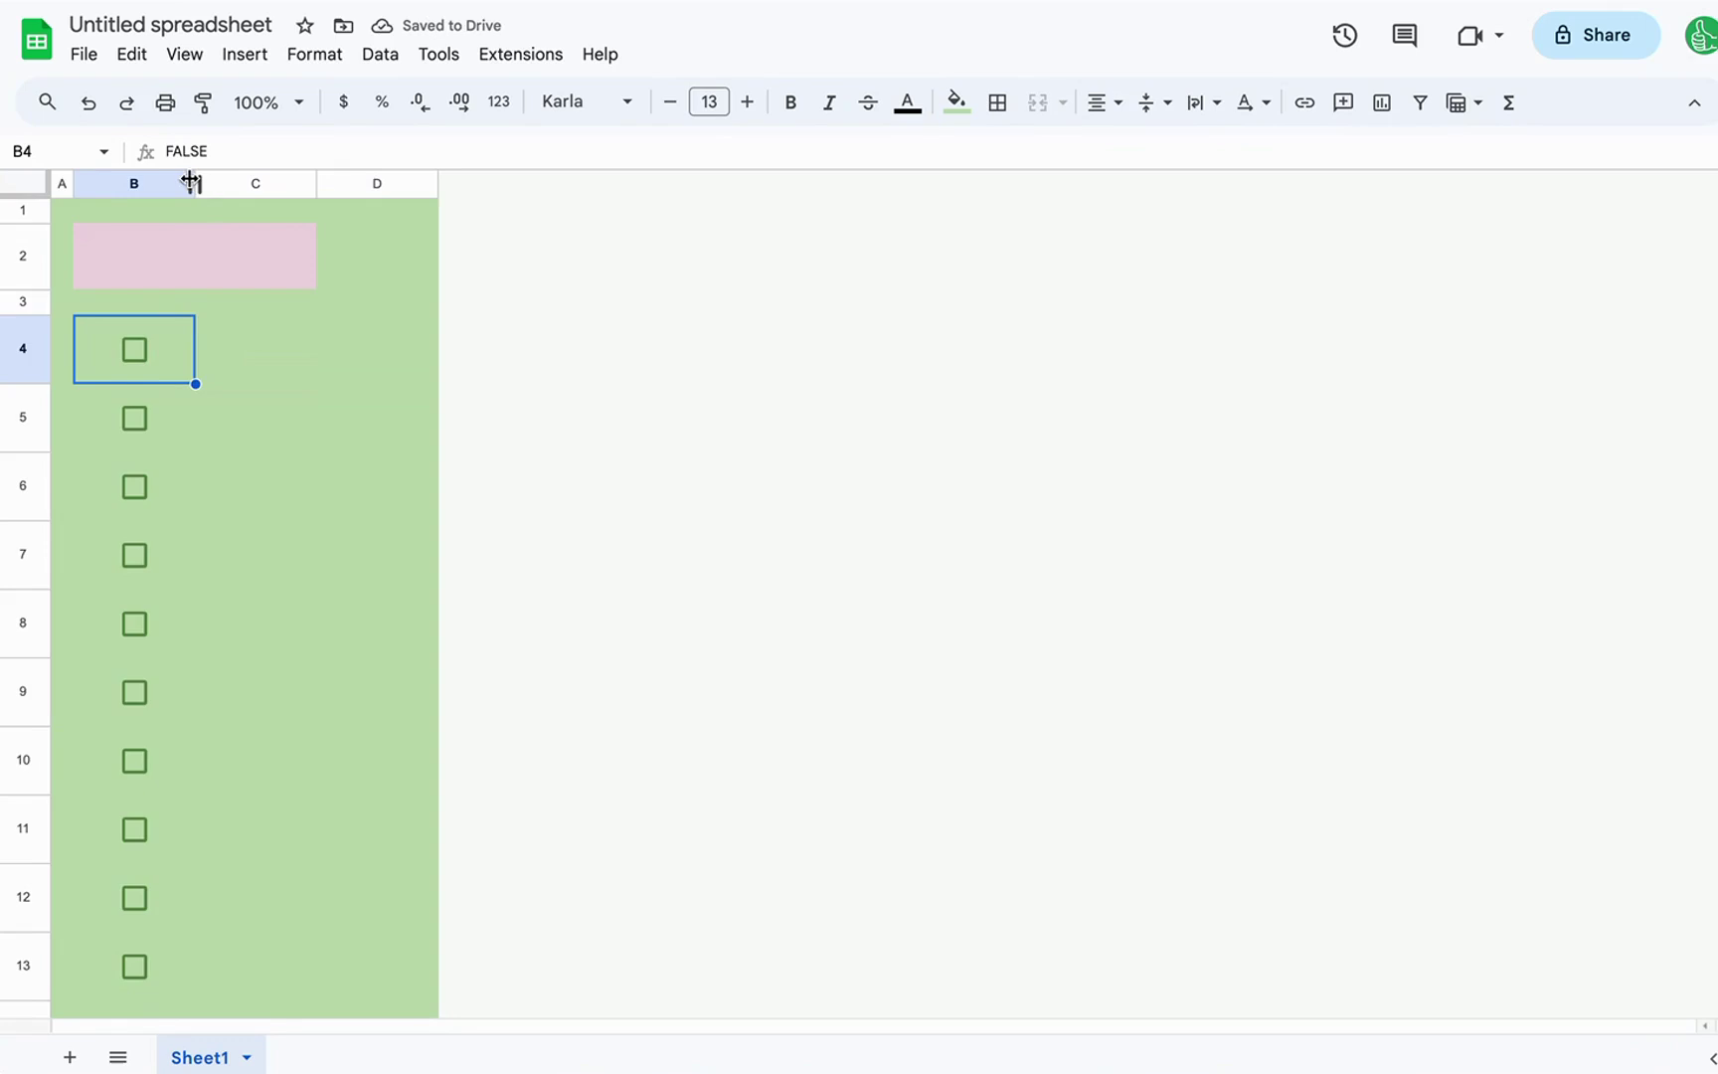
- Narrow column B to fit the checkboxes and widen column C for the header
drag(190, 181, 132, 183)
click(147, 346)
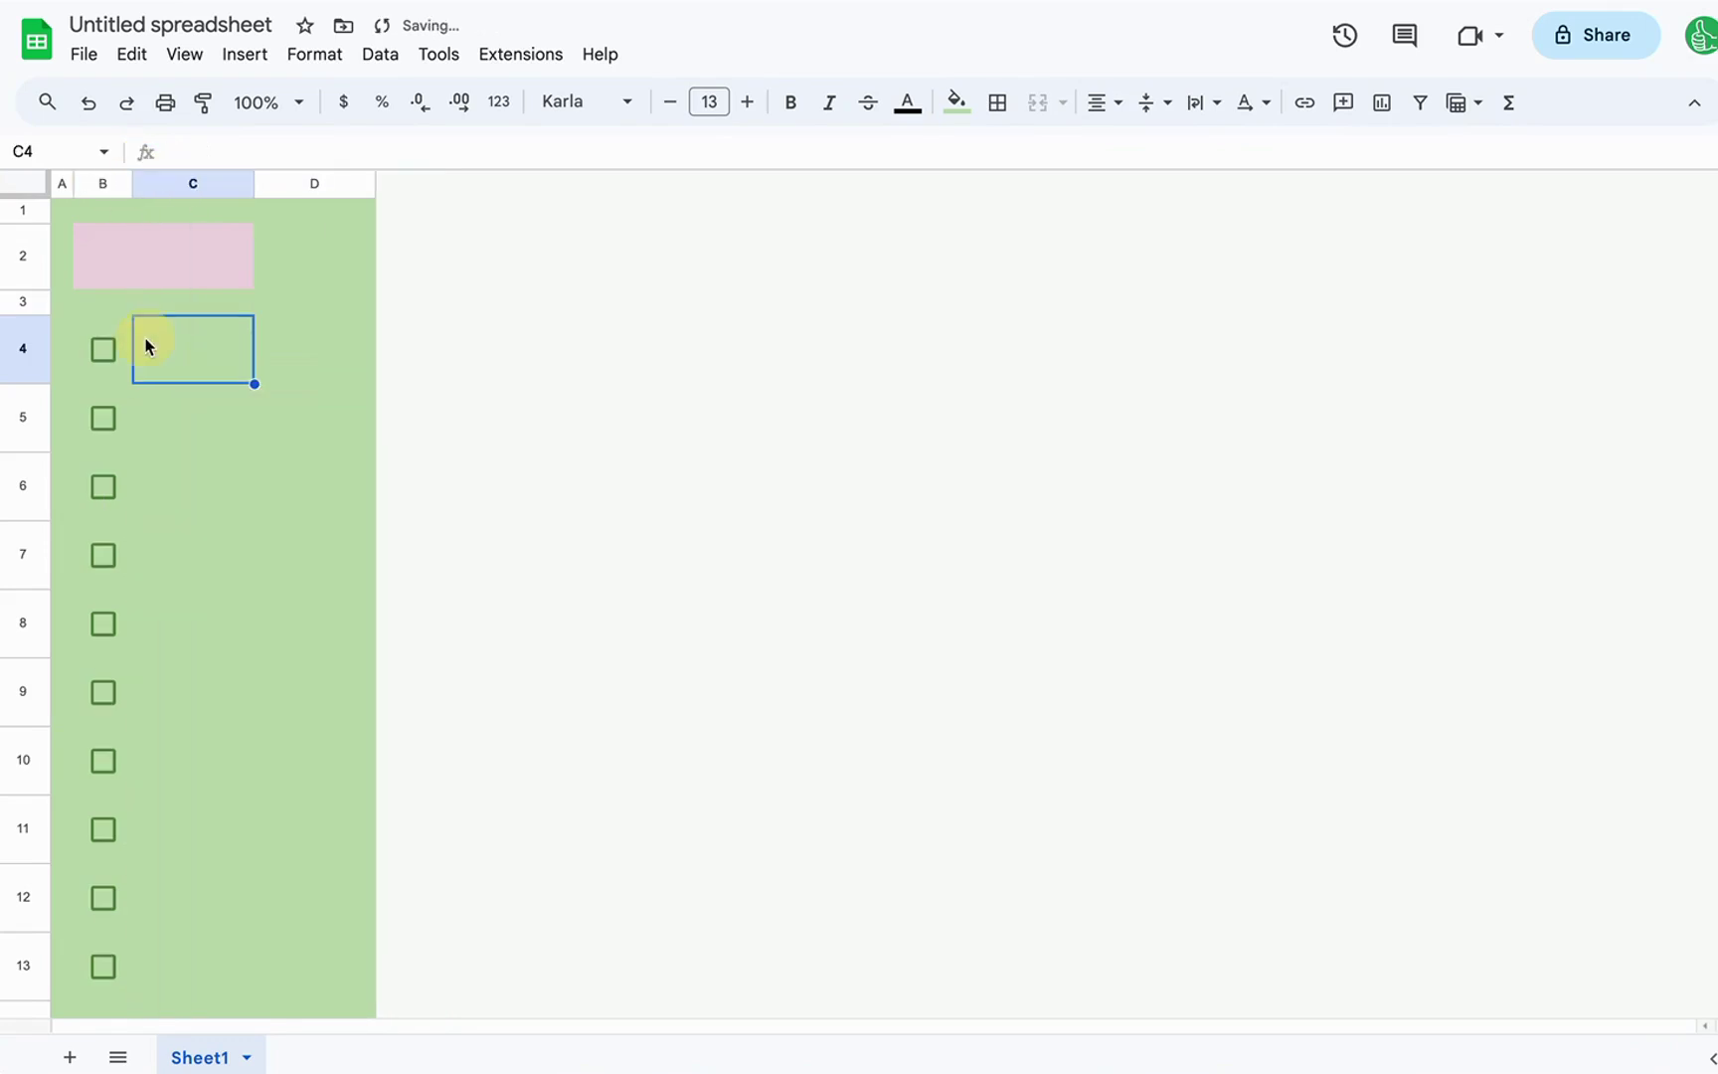
drag(153, 260, 233, 265)
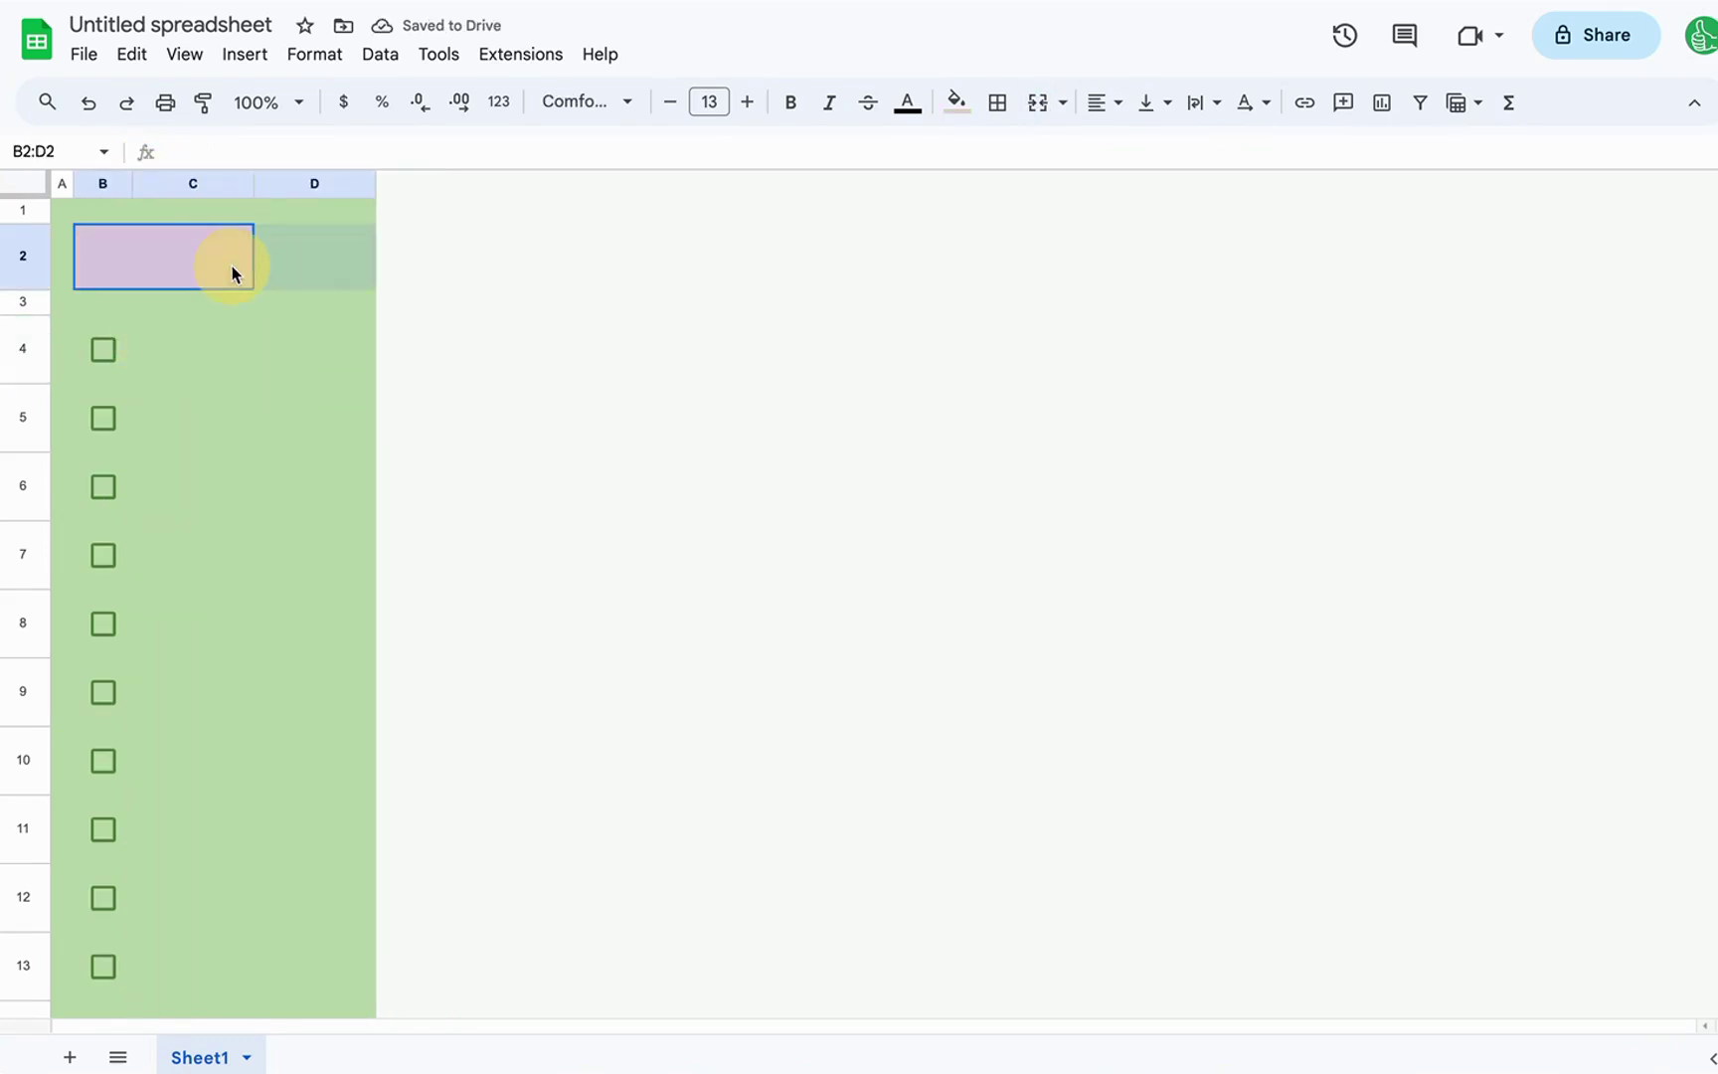
click(251, 183)
drag(250, 183, 433, 183)
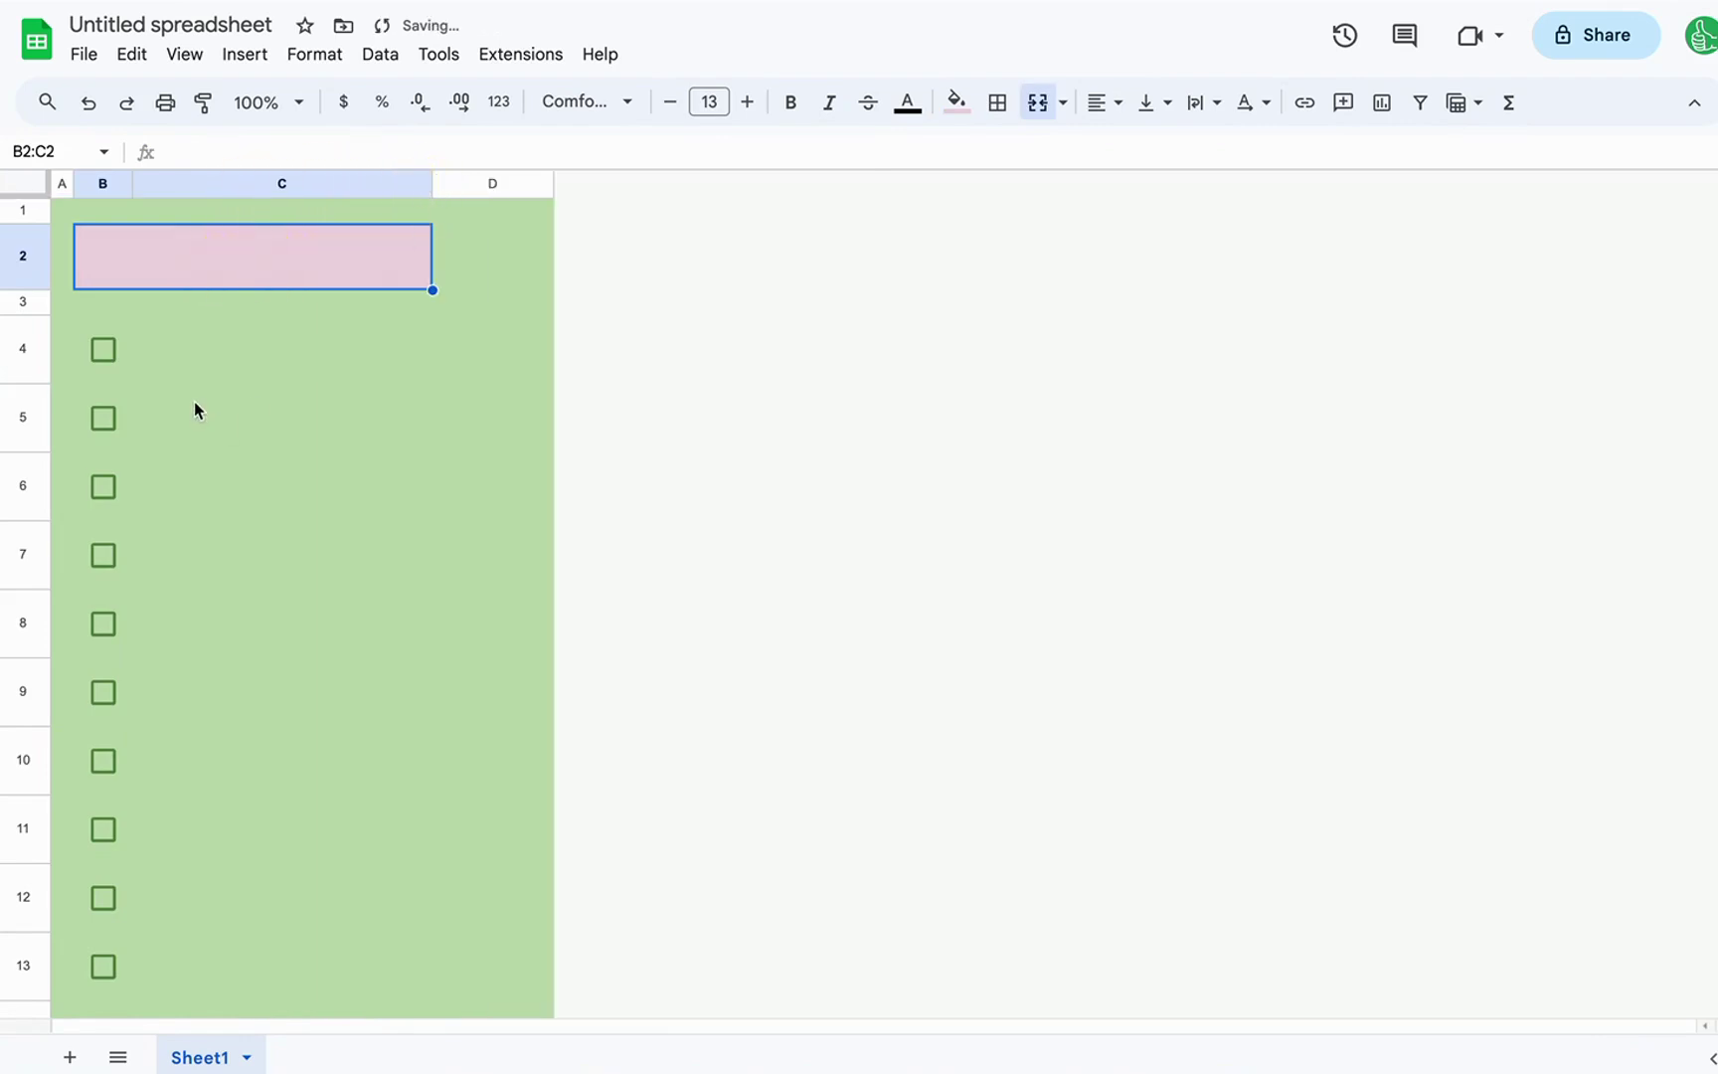
drag(154, 372, 117, 356)
click(117, 267)
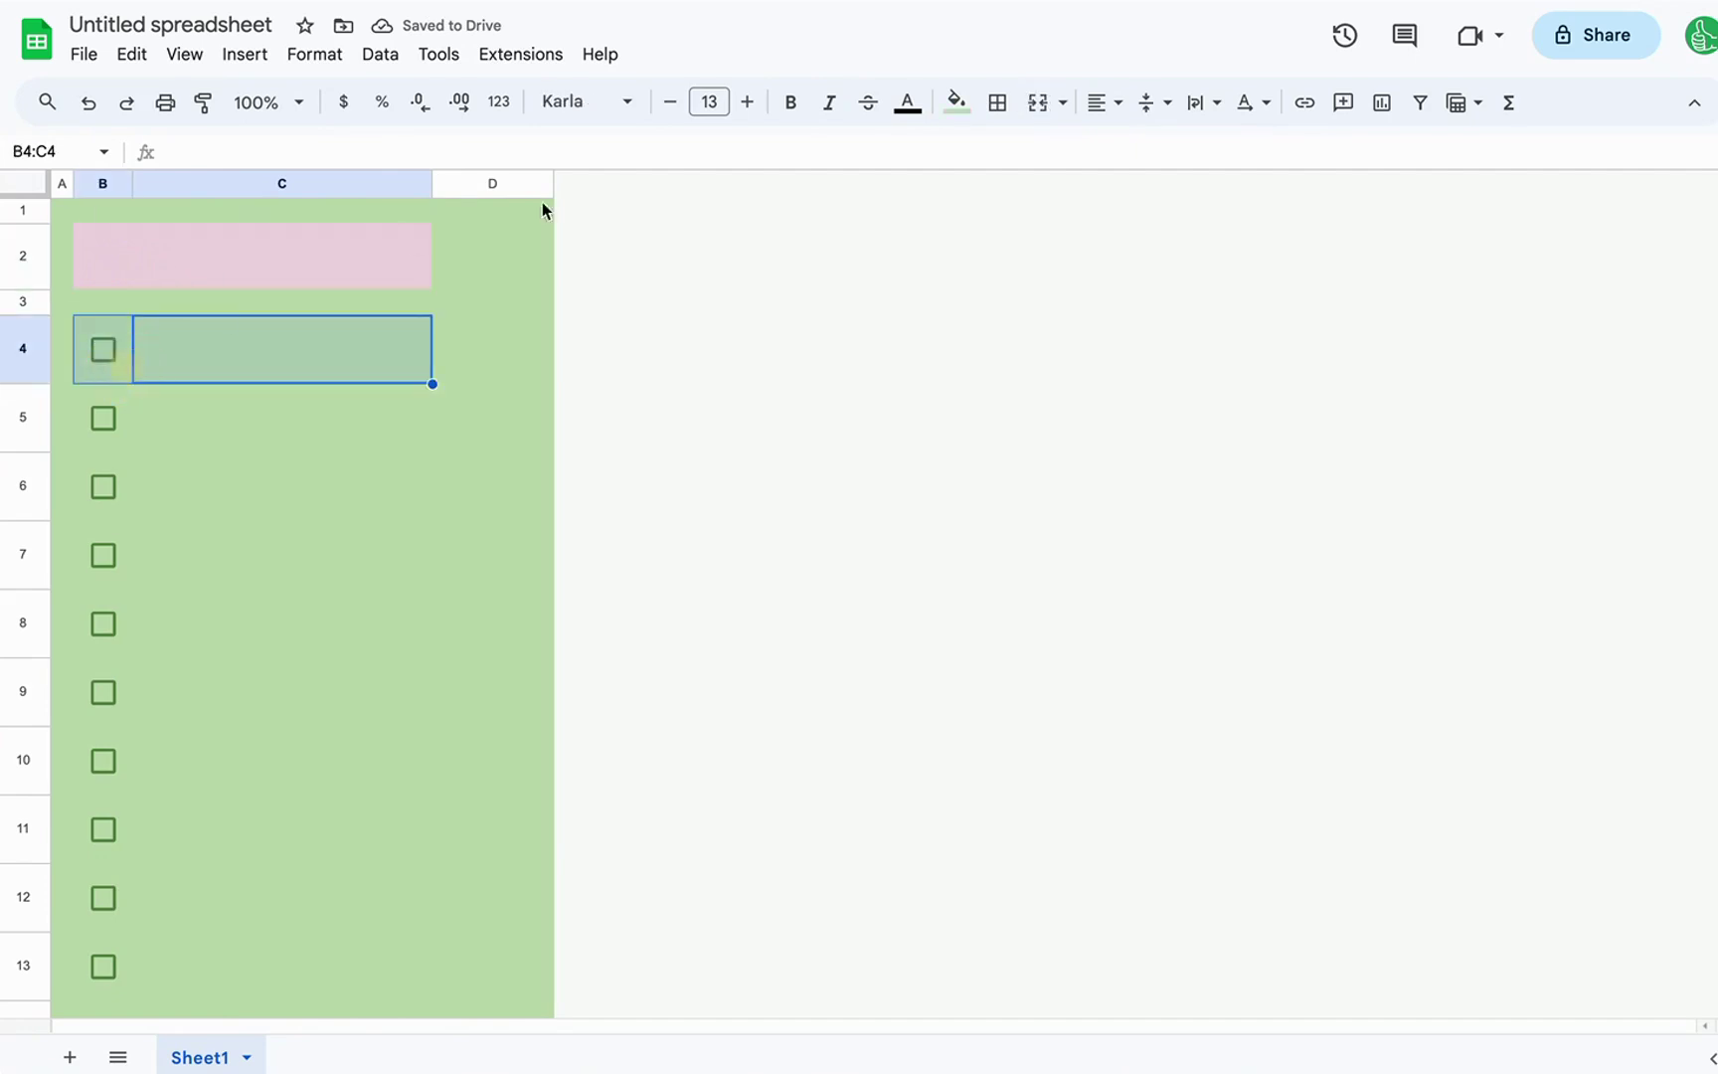
- Fill B4:C4 light pink and B5:C5 darker pink
click(956, 102)
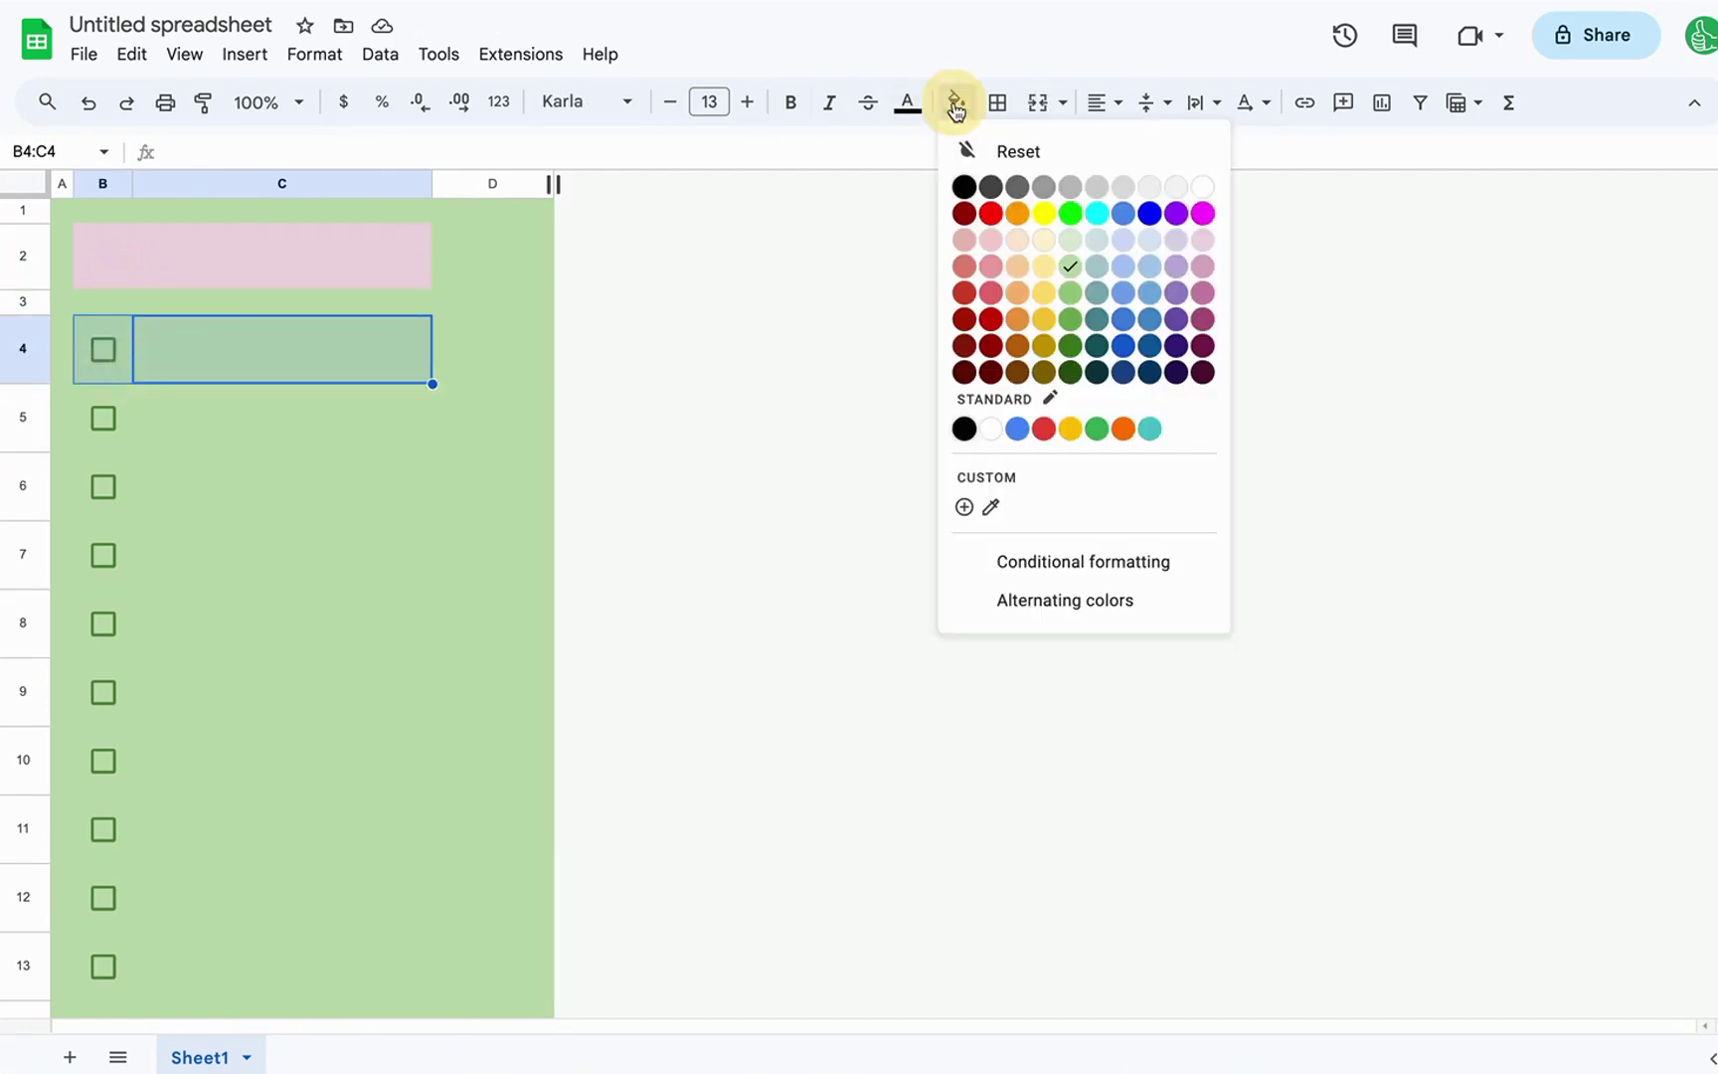
click(1203, 248)
drag(161, 421, 119, 430)
click(941, 112)
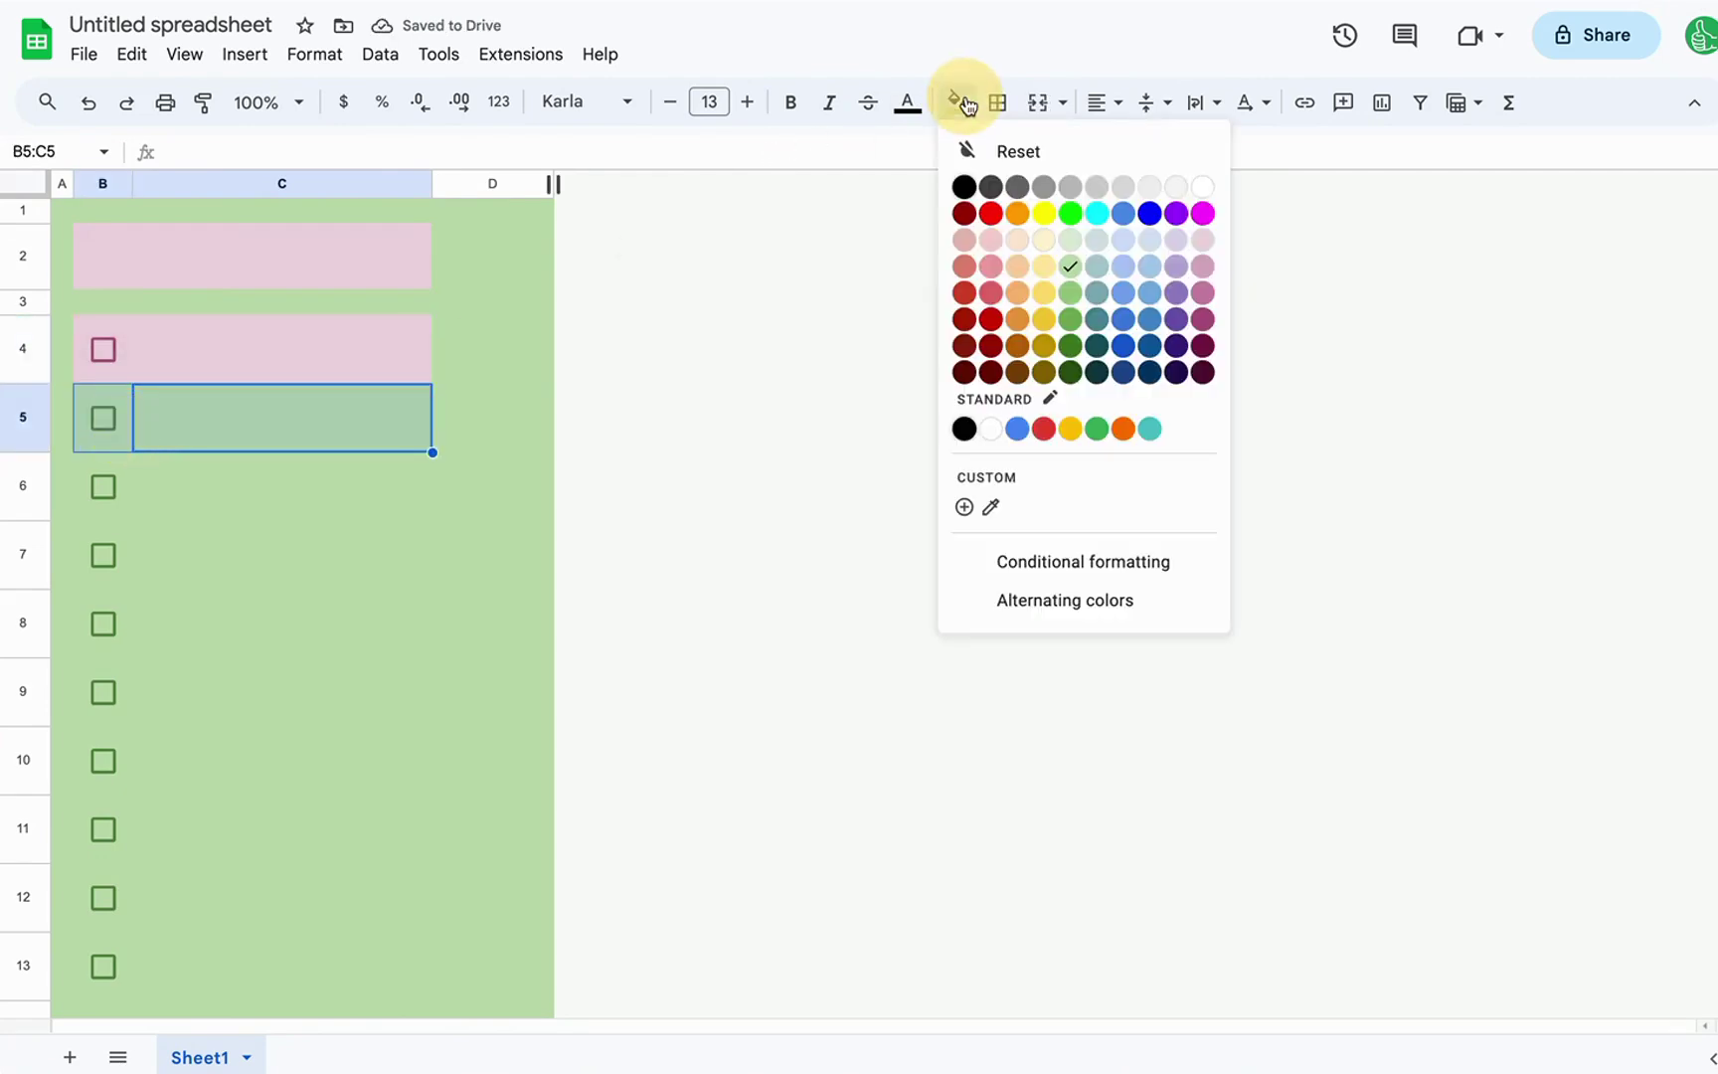
click(1204, 266)
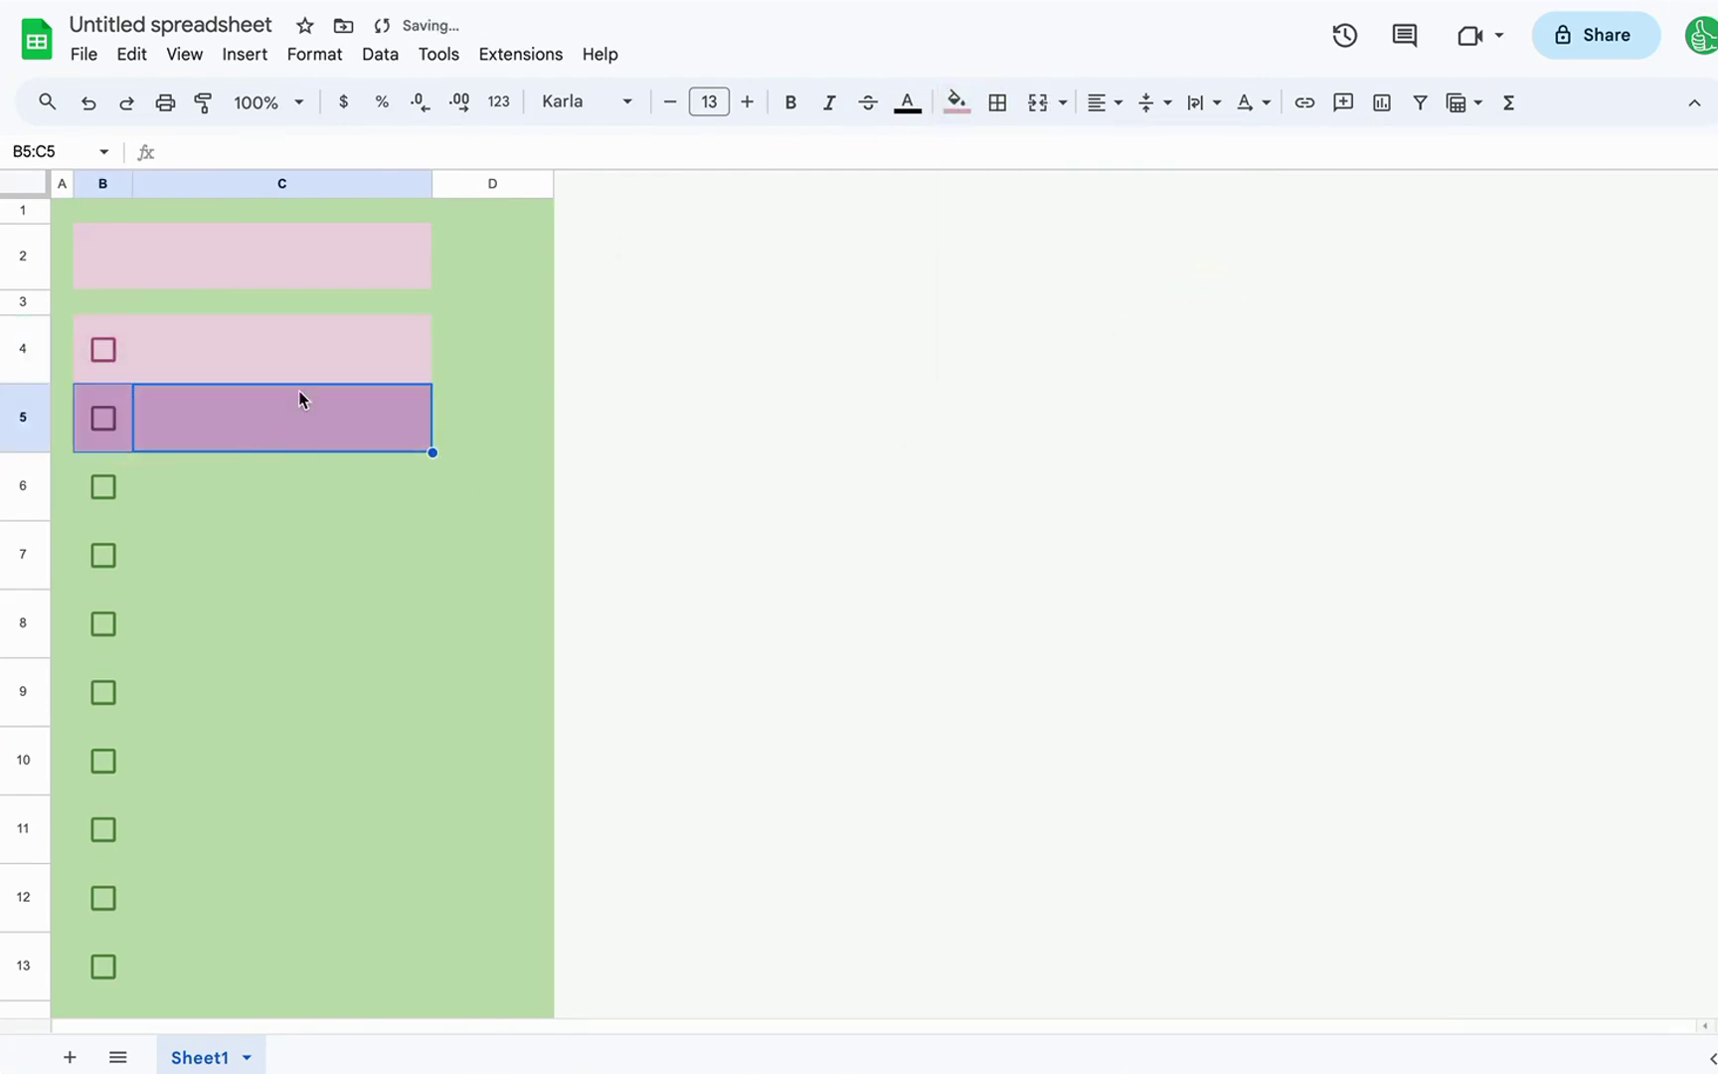
- Copy the B4:C5 pink row pair down repeatedly through row 17
drag(301, 484, 118, 456)
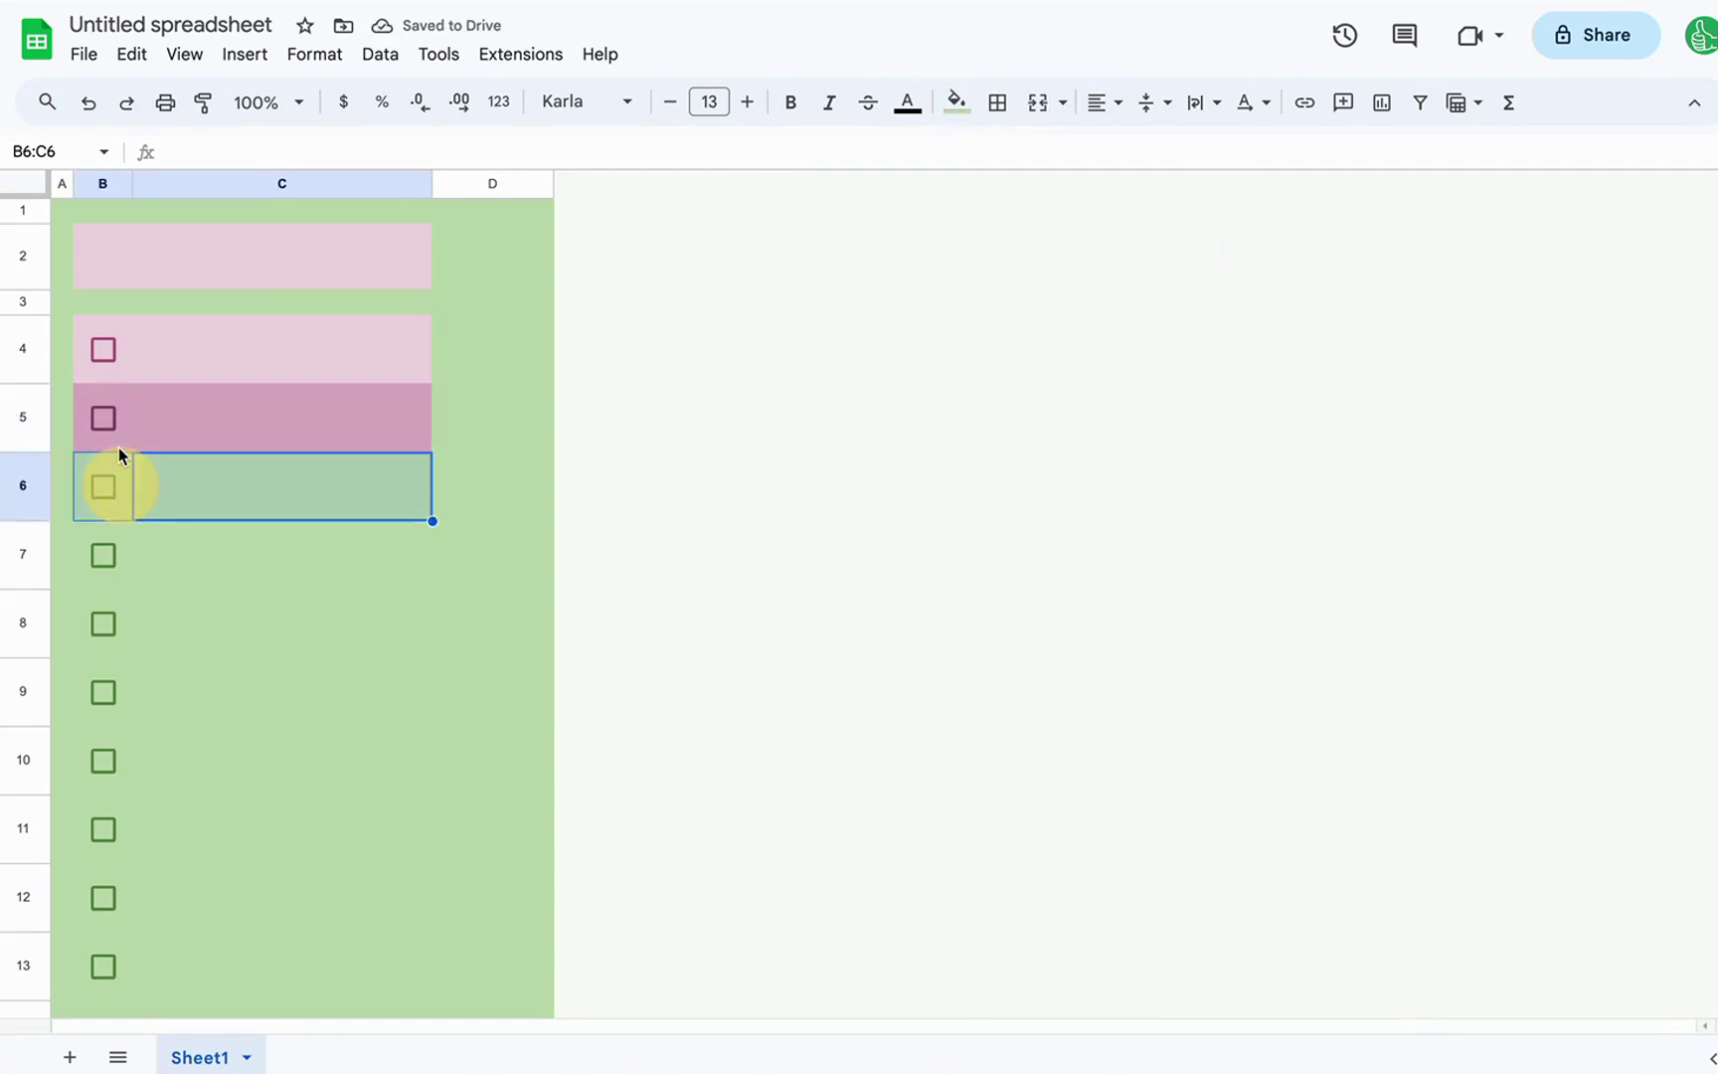
drag(336, 362, 106, 416)
key(ctrl+c)
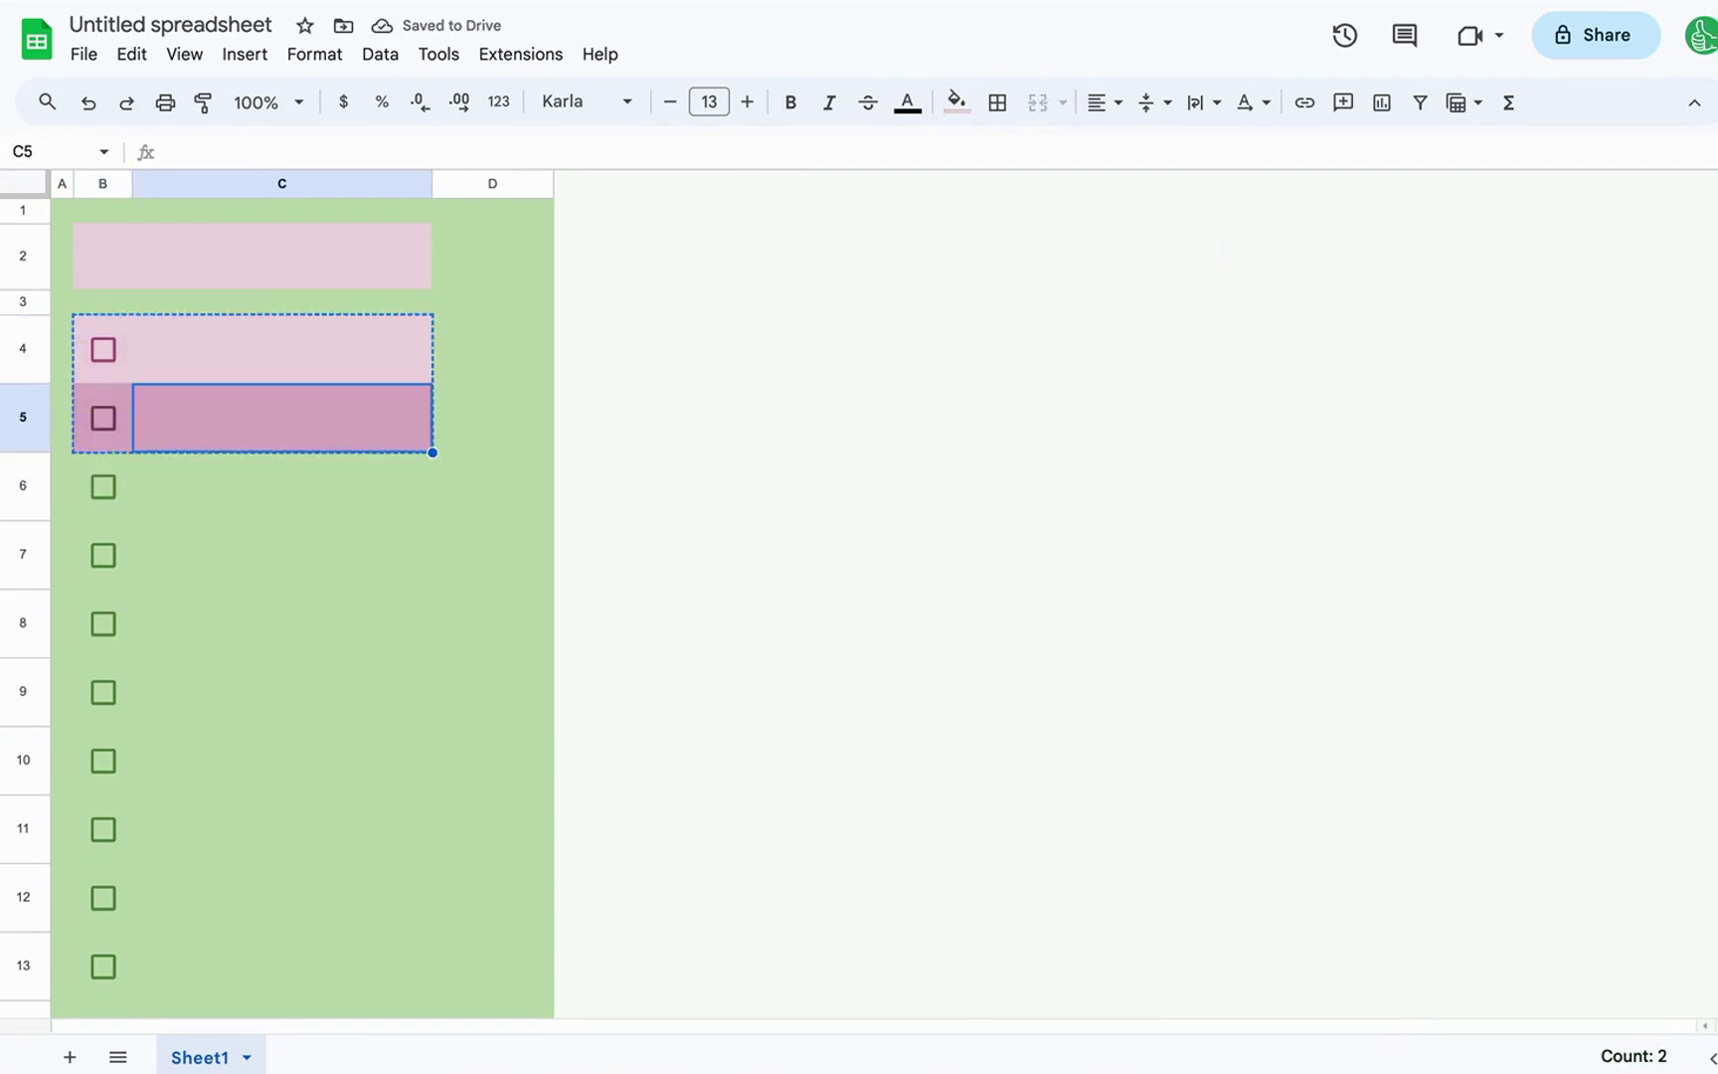
key(Down)
key(Down)
key(ctrl+v)
key(Down)
key(ctrl+v)
key(Down)
key(ctrl+z)
key(Down)
key(ctrl+v)
key(Down)
key(Down)
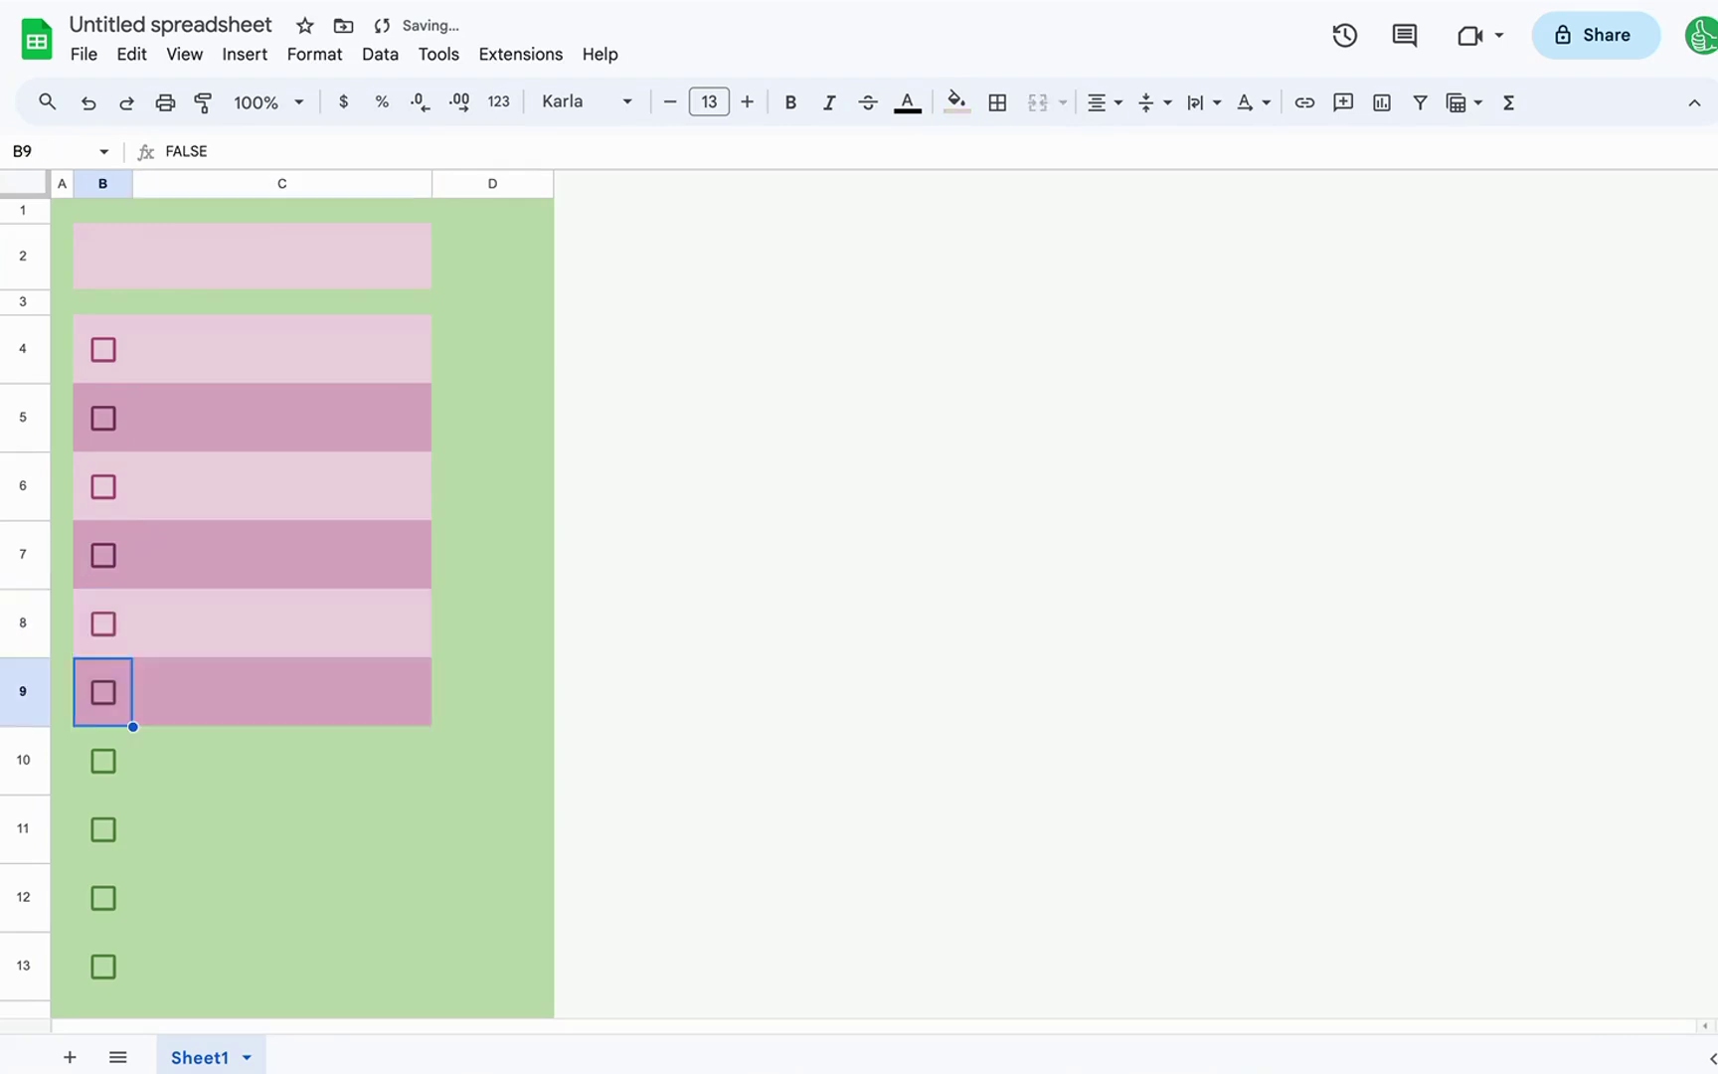
key(ctrl+v)
key(Down)
key(Down)
key(ctrl+v)
key(Down)
key(Down)
key(ctrl+v)
key(Down)
key(Down)
key(ctrl+v)
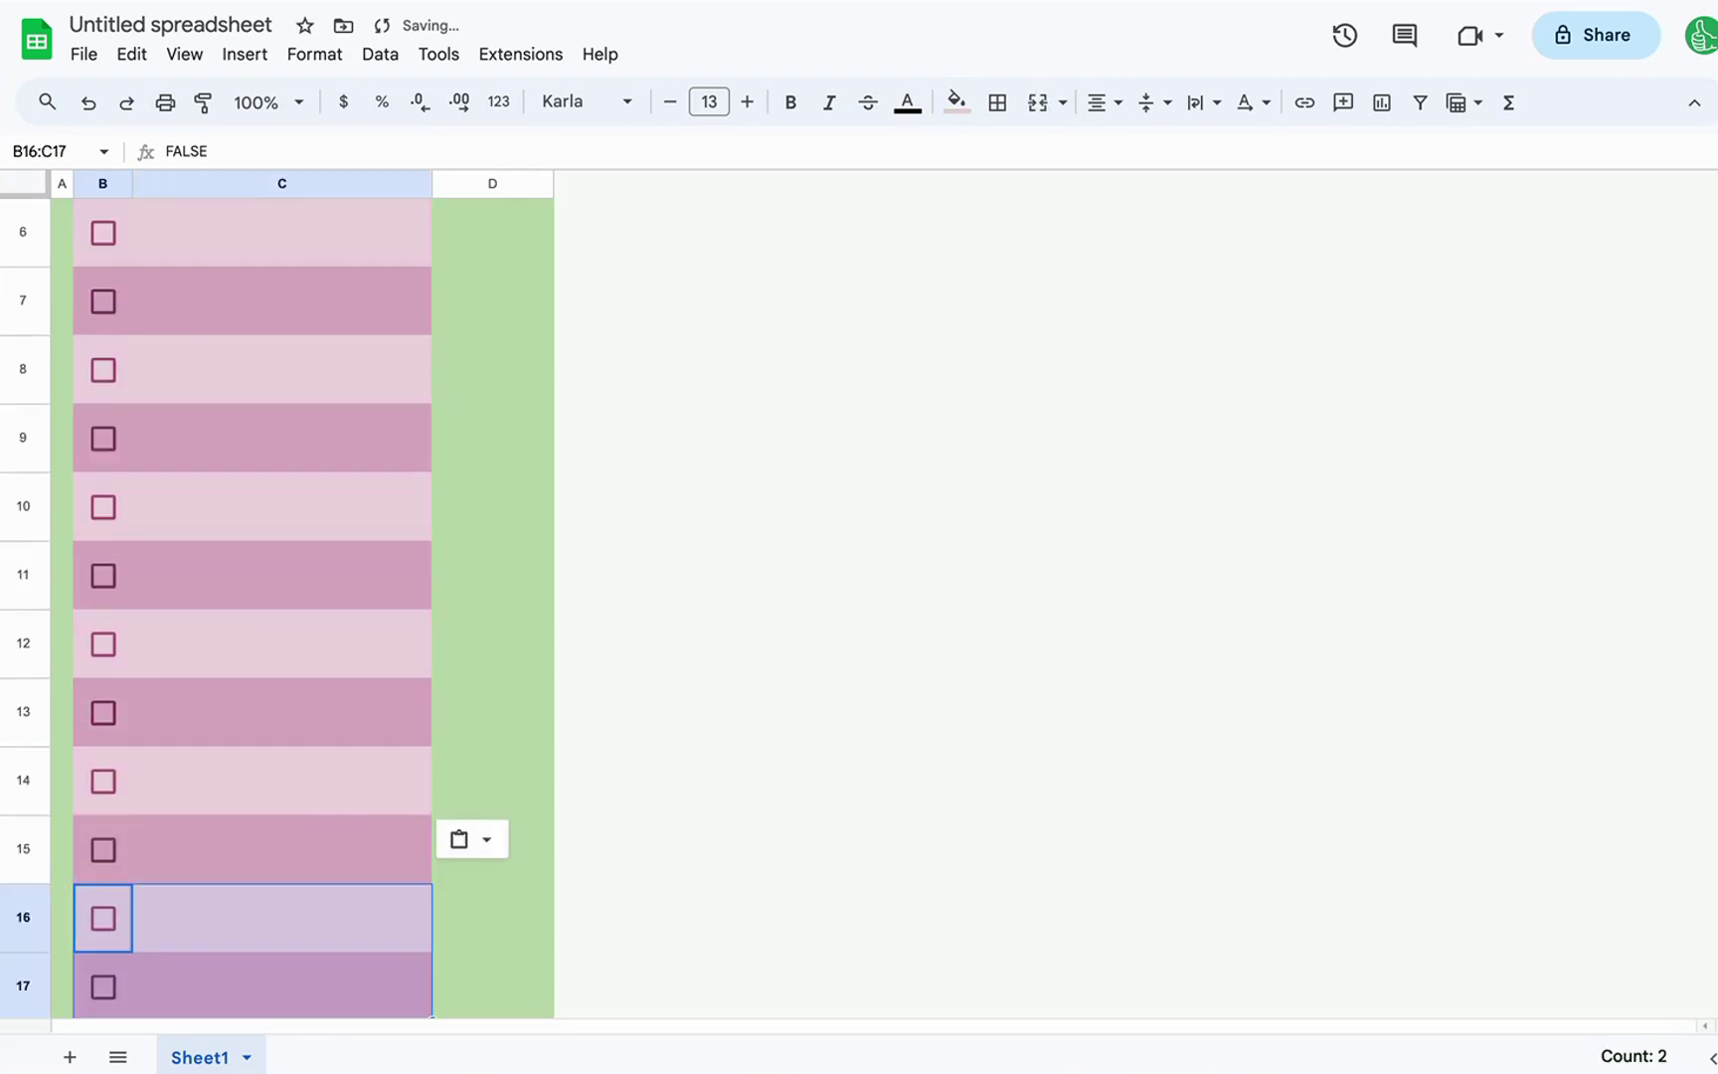
- Insert row 18 below row 17 and clear its checkbox and pink fill
scroll(346, 486, down, 1)
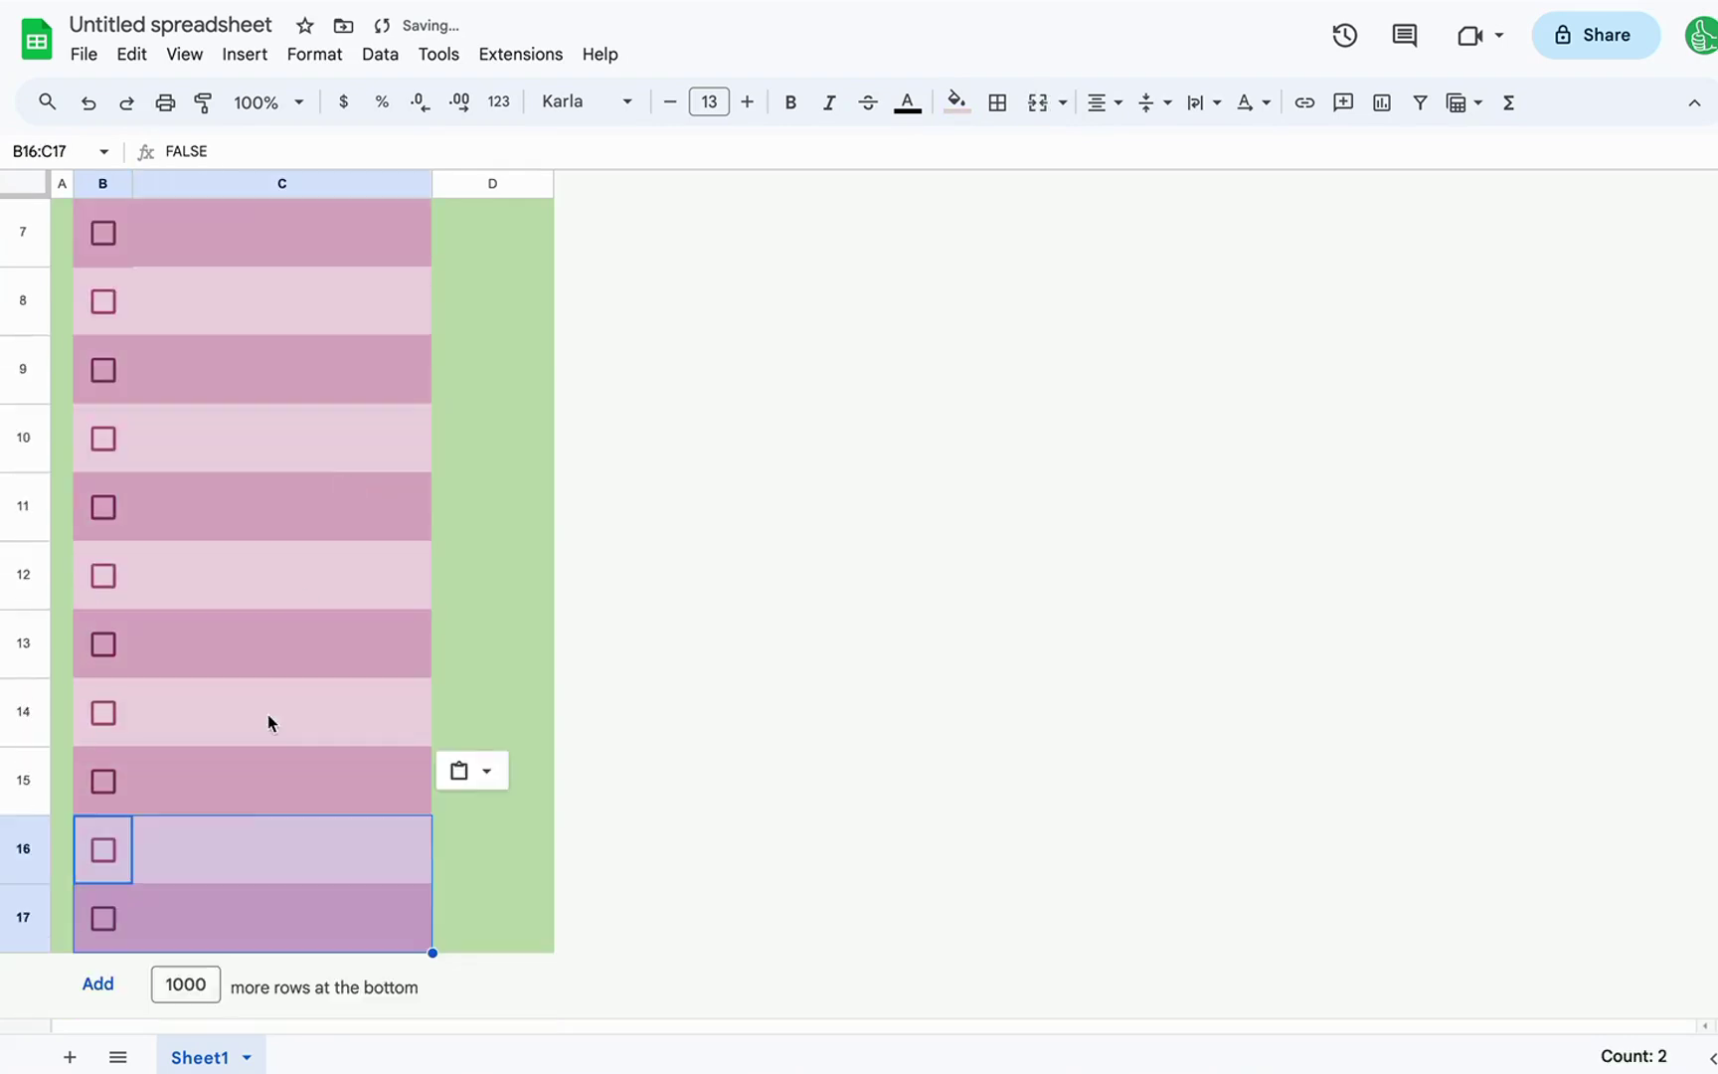
click(40, 915)
right_click(38, 915)
click(131, 512)
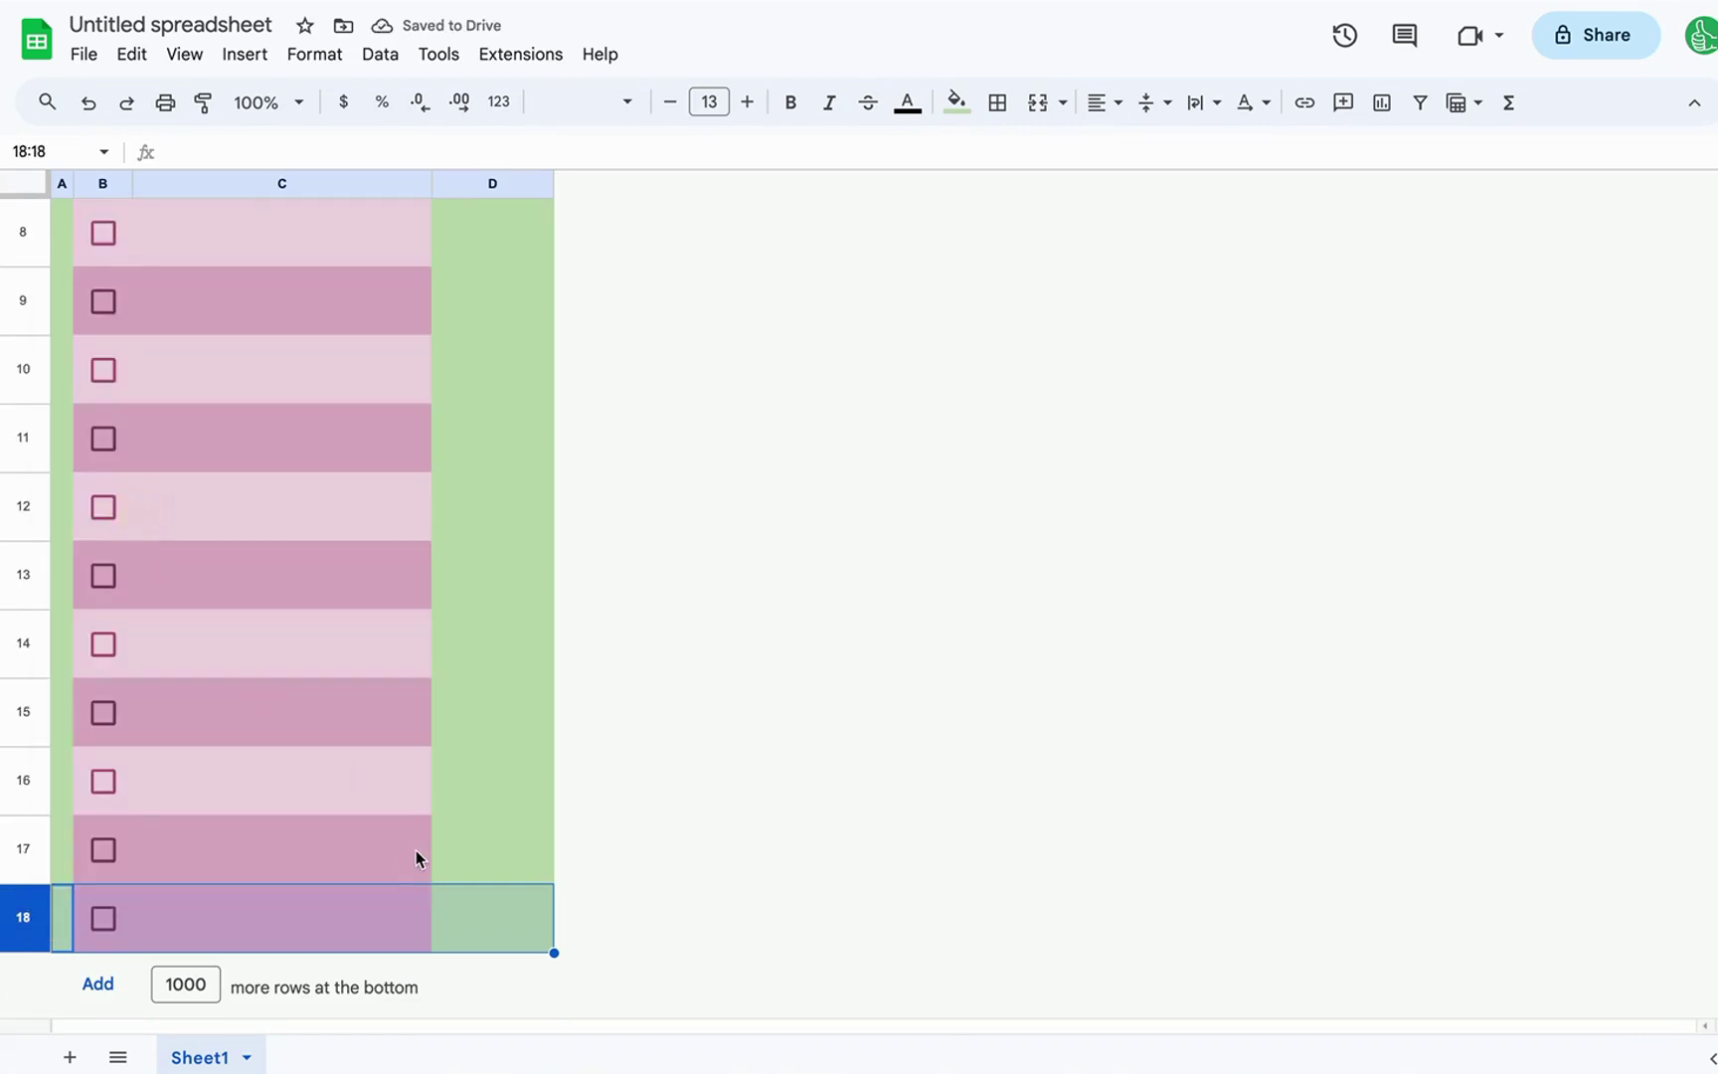
key(Up)
key(Down)
key(Right)
key(ctrl+v)
key(Right)
key(ctrl+v)
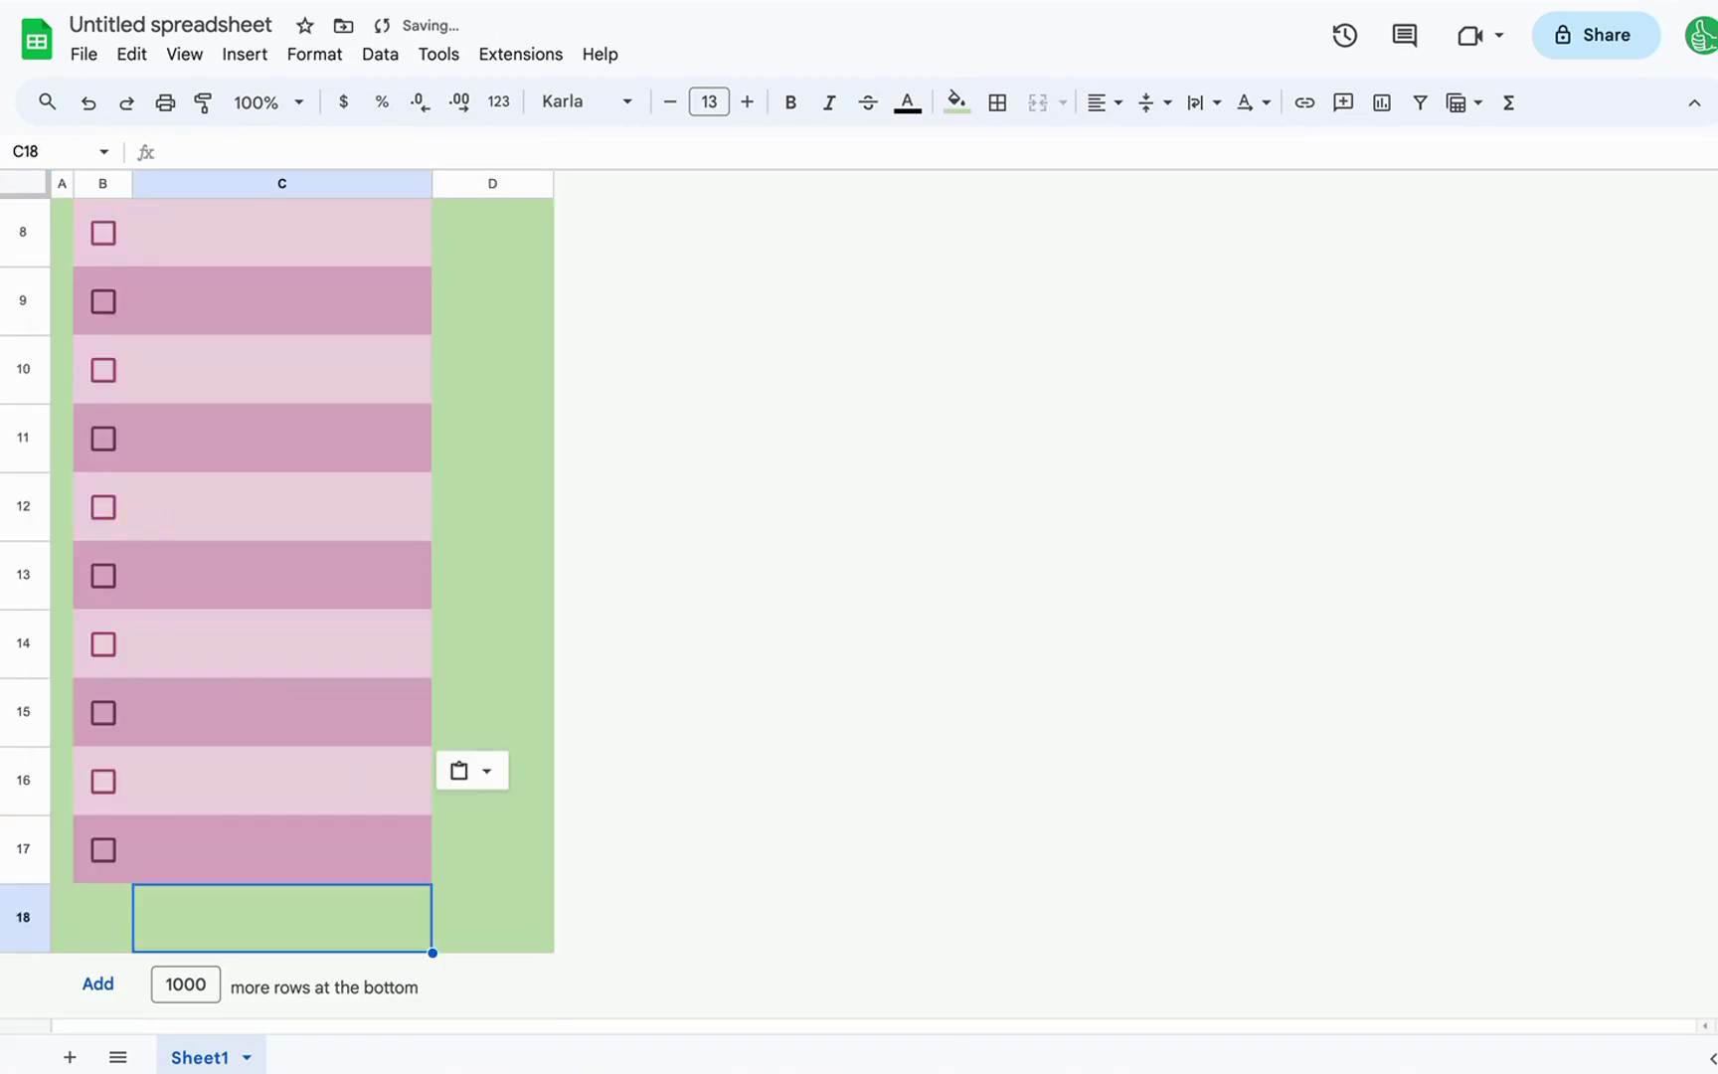
key(Right)
scroll(199, 622, up, 3)
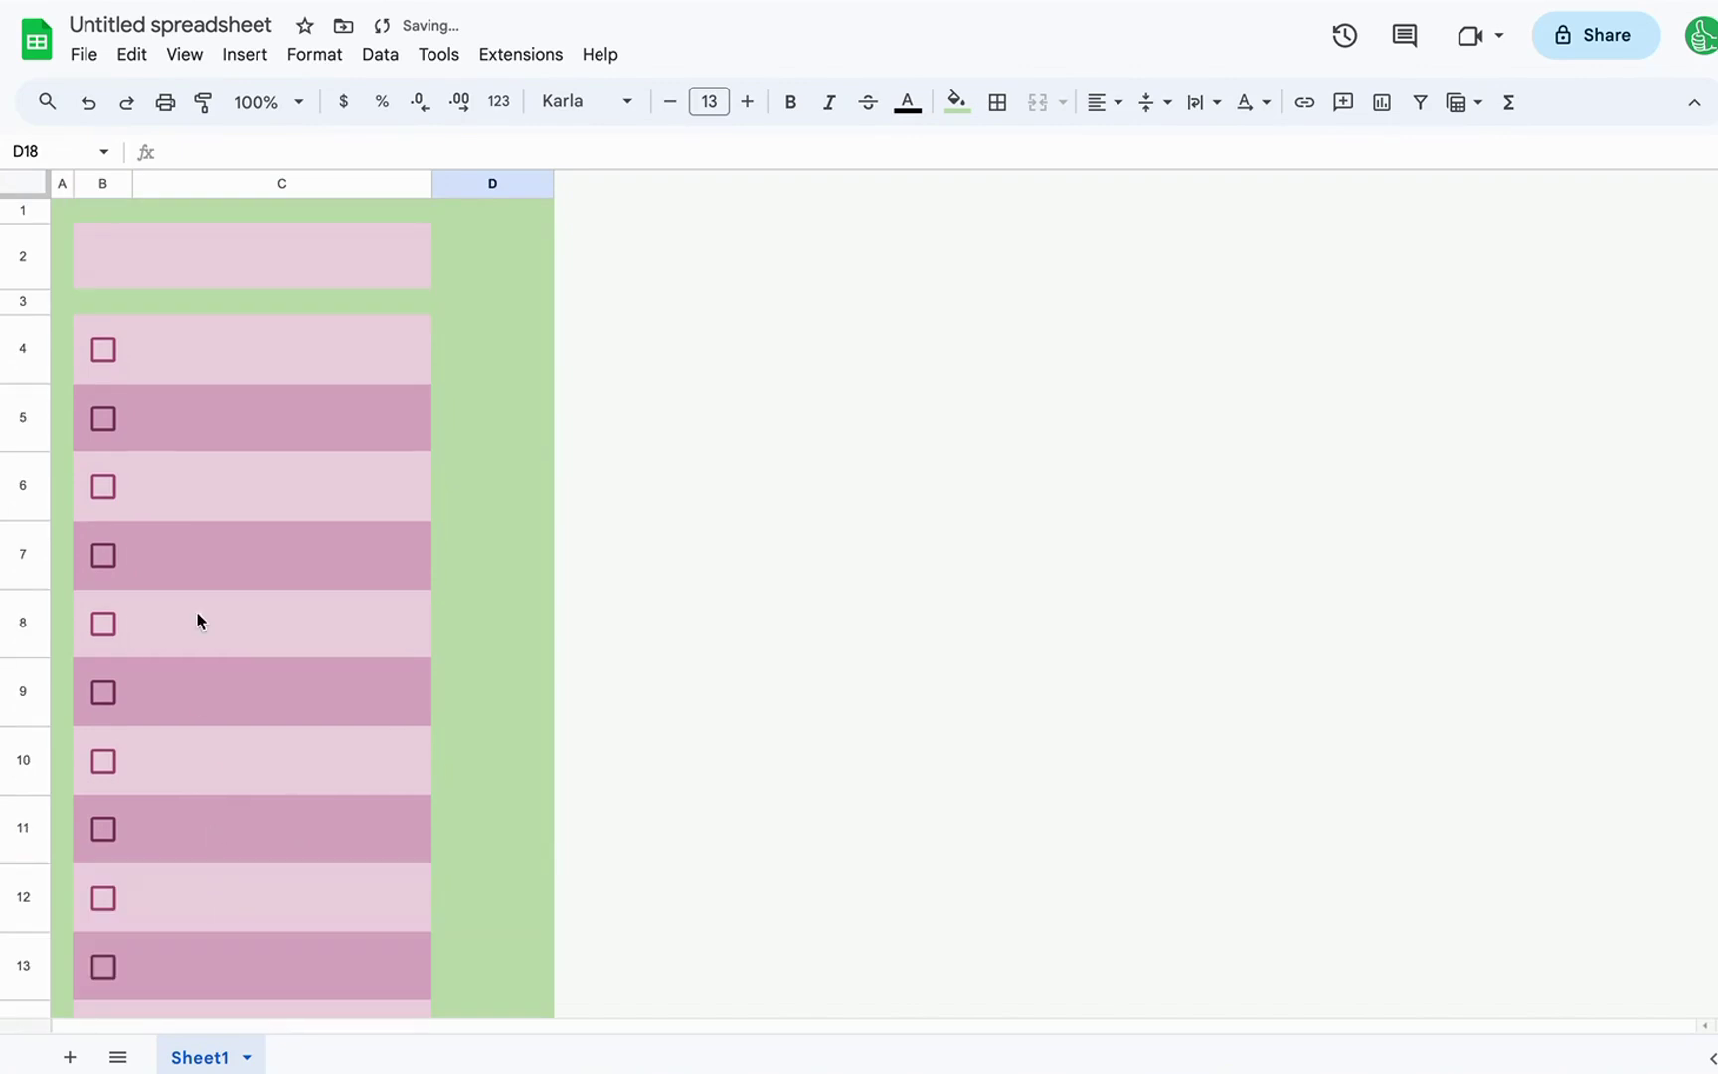
- Type MONDAY into the merged header, centred both ways, at size 20 in bold
click(207, 252)
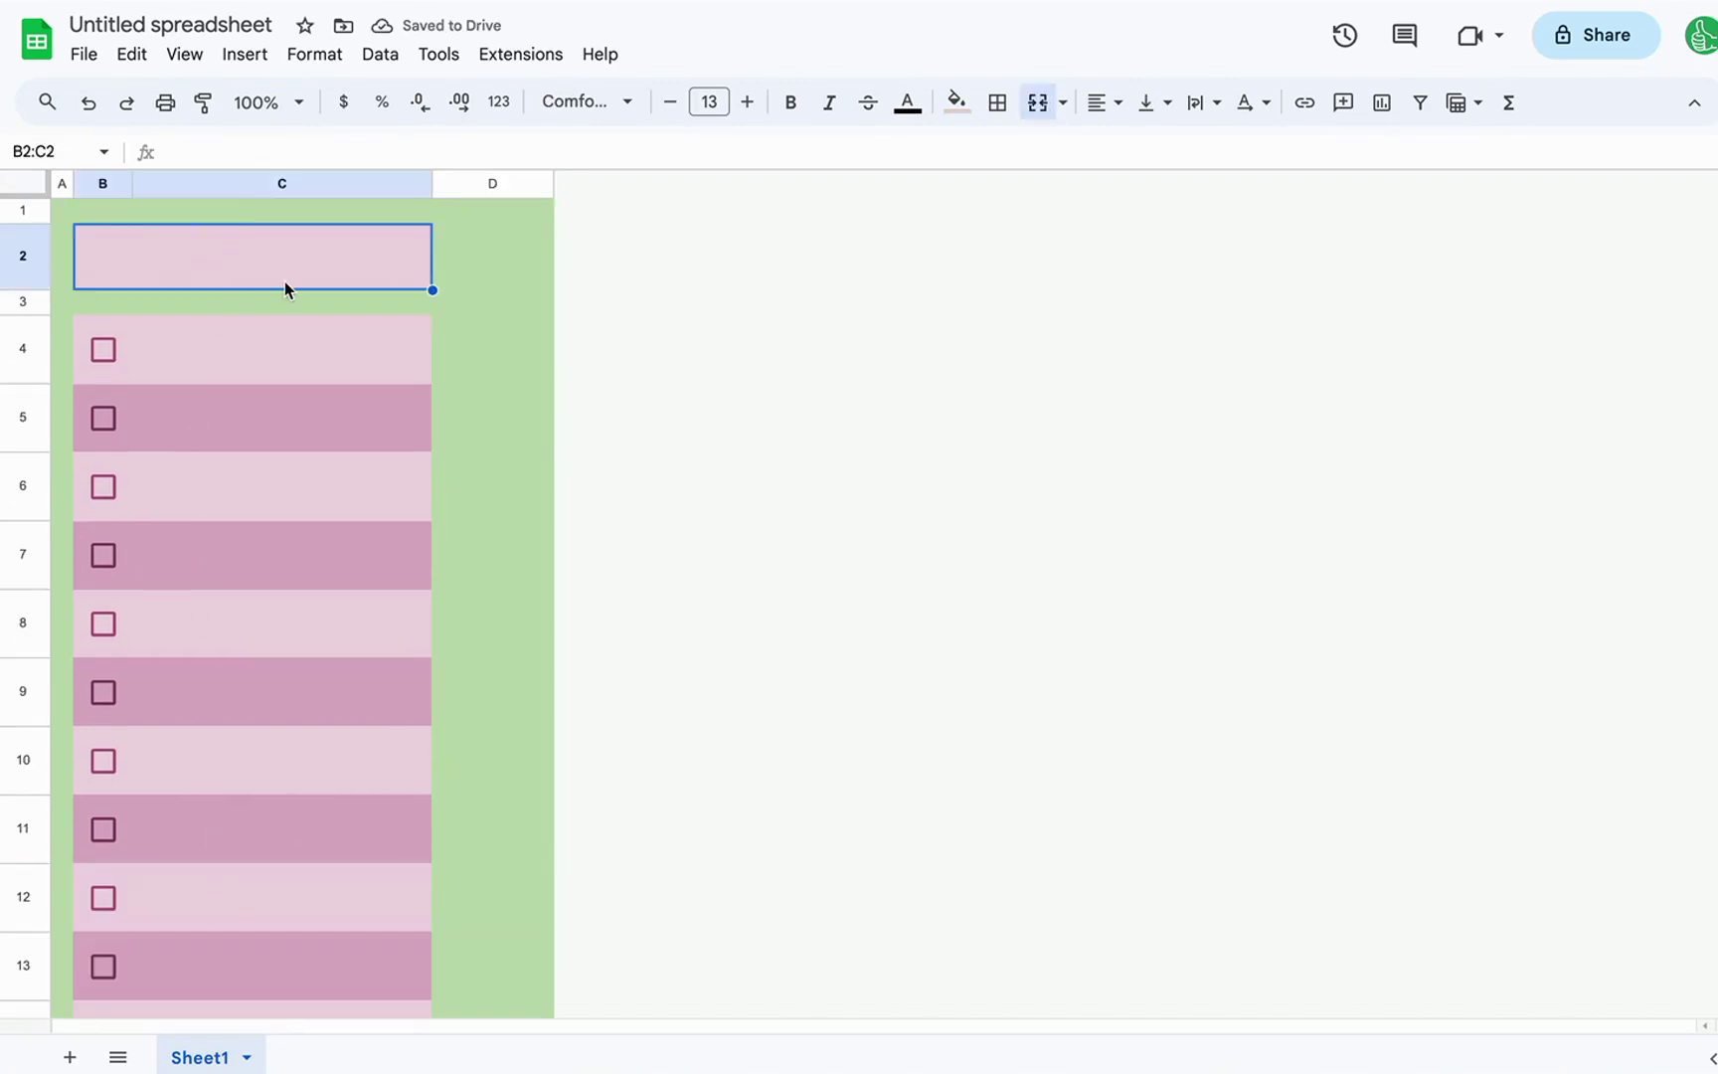
text(MONDAY)
key(Return)
click(319, 256)
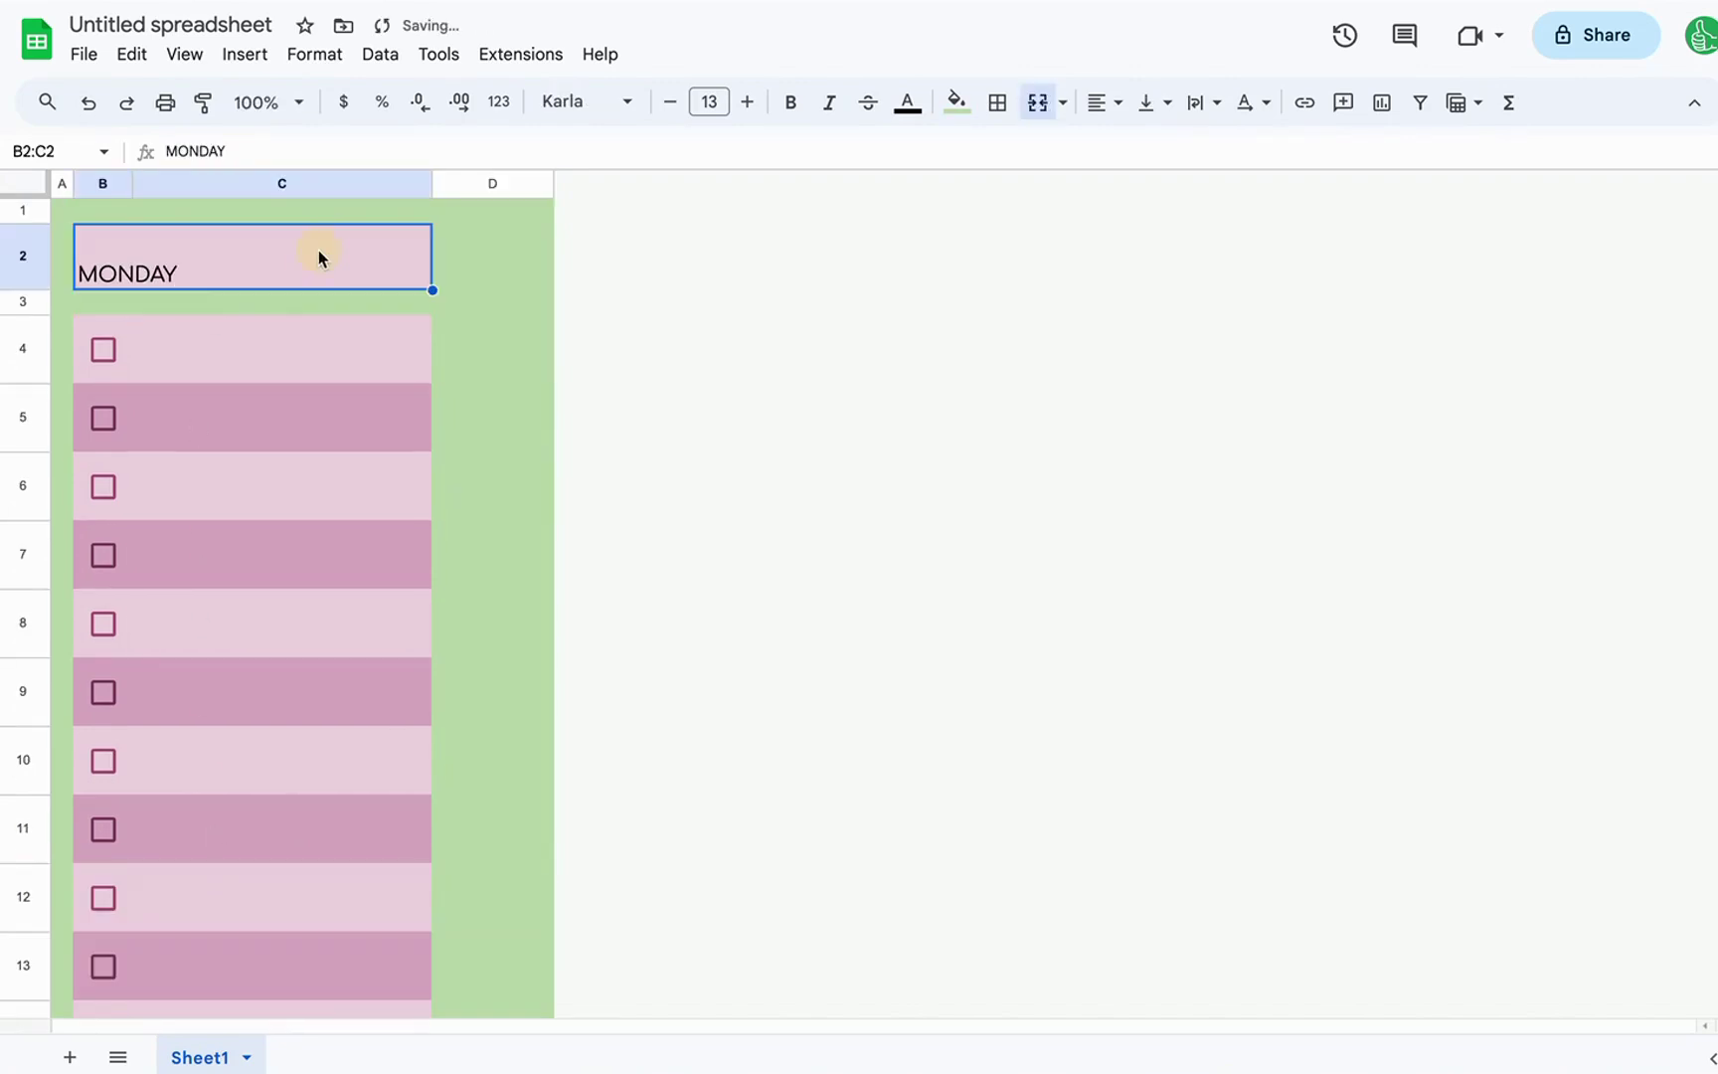
click(1154, 103)
click(1190, 147)
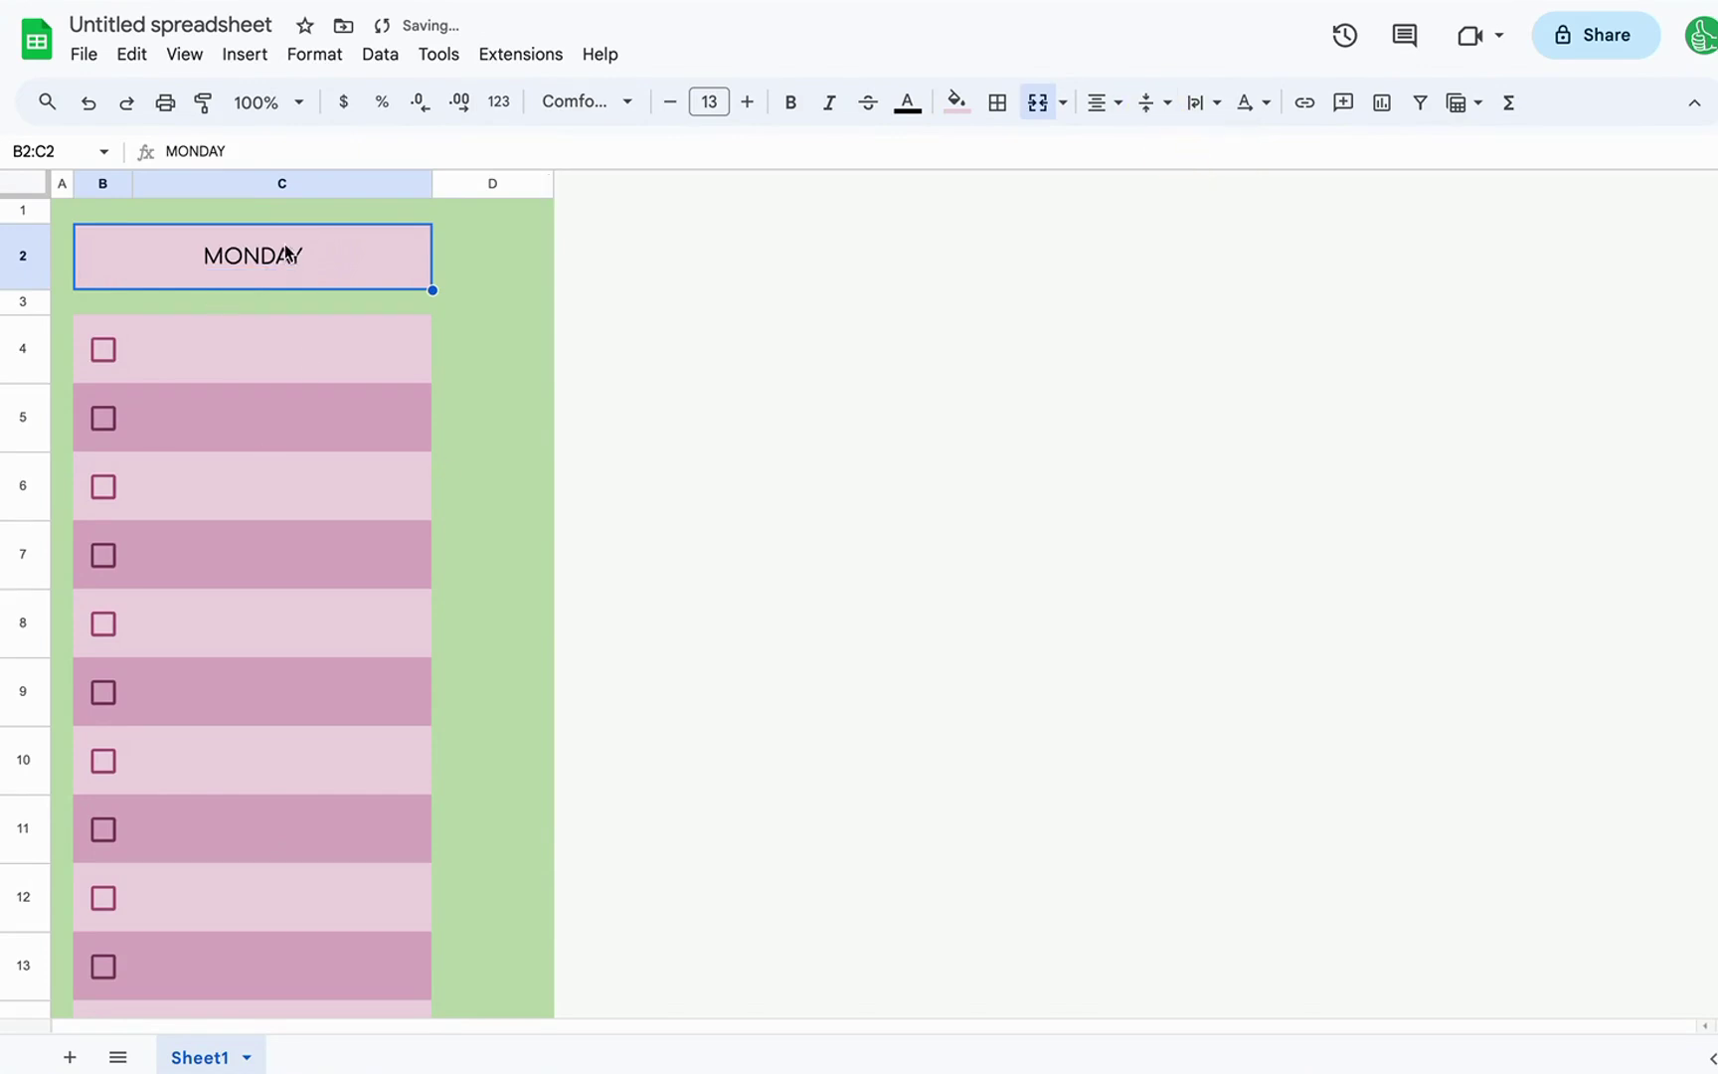
click(175, 282)
click(707, 101)
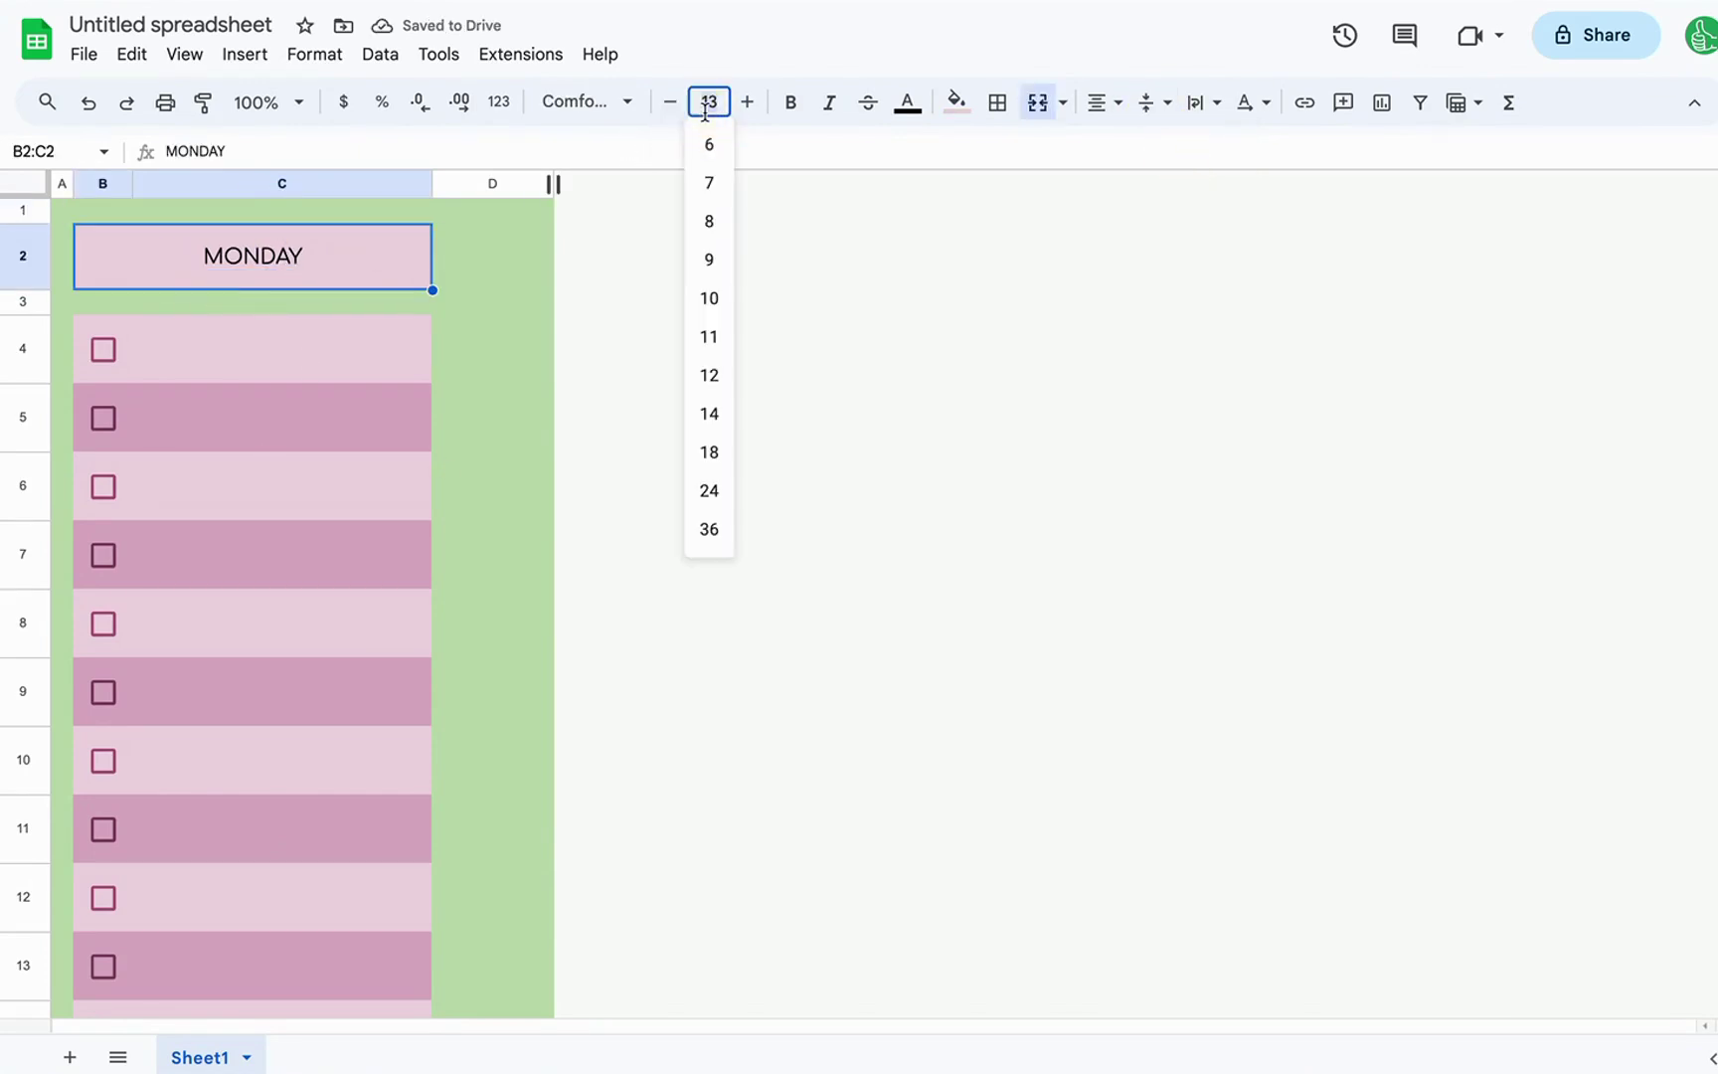
text(20)
key(Return)
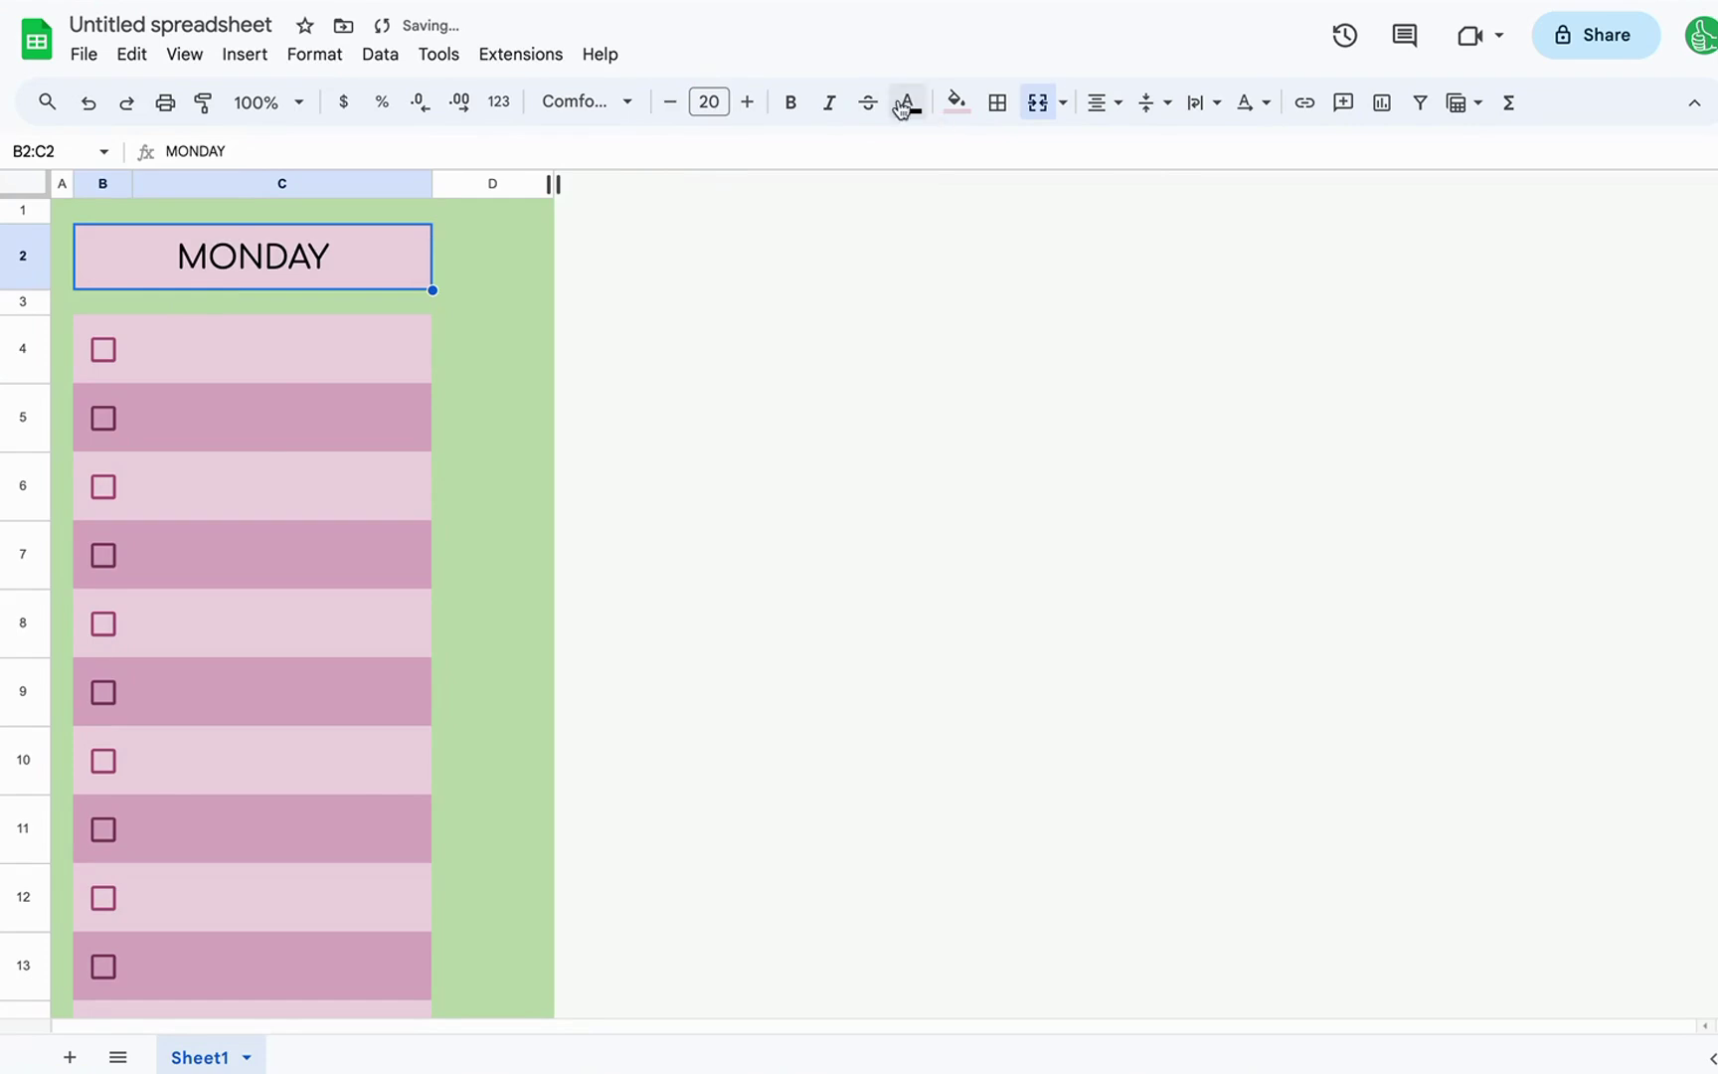
click(791, 103)
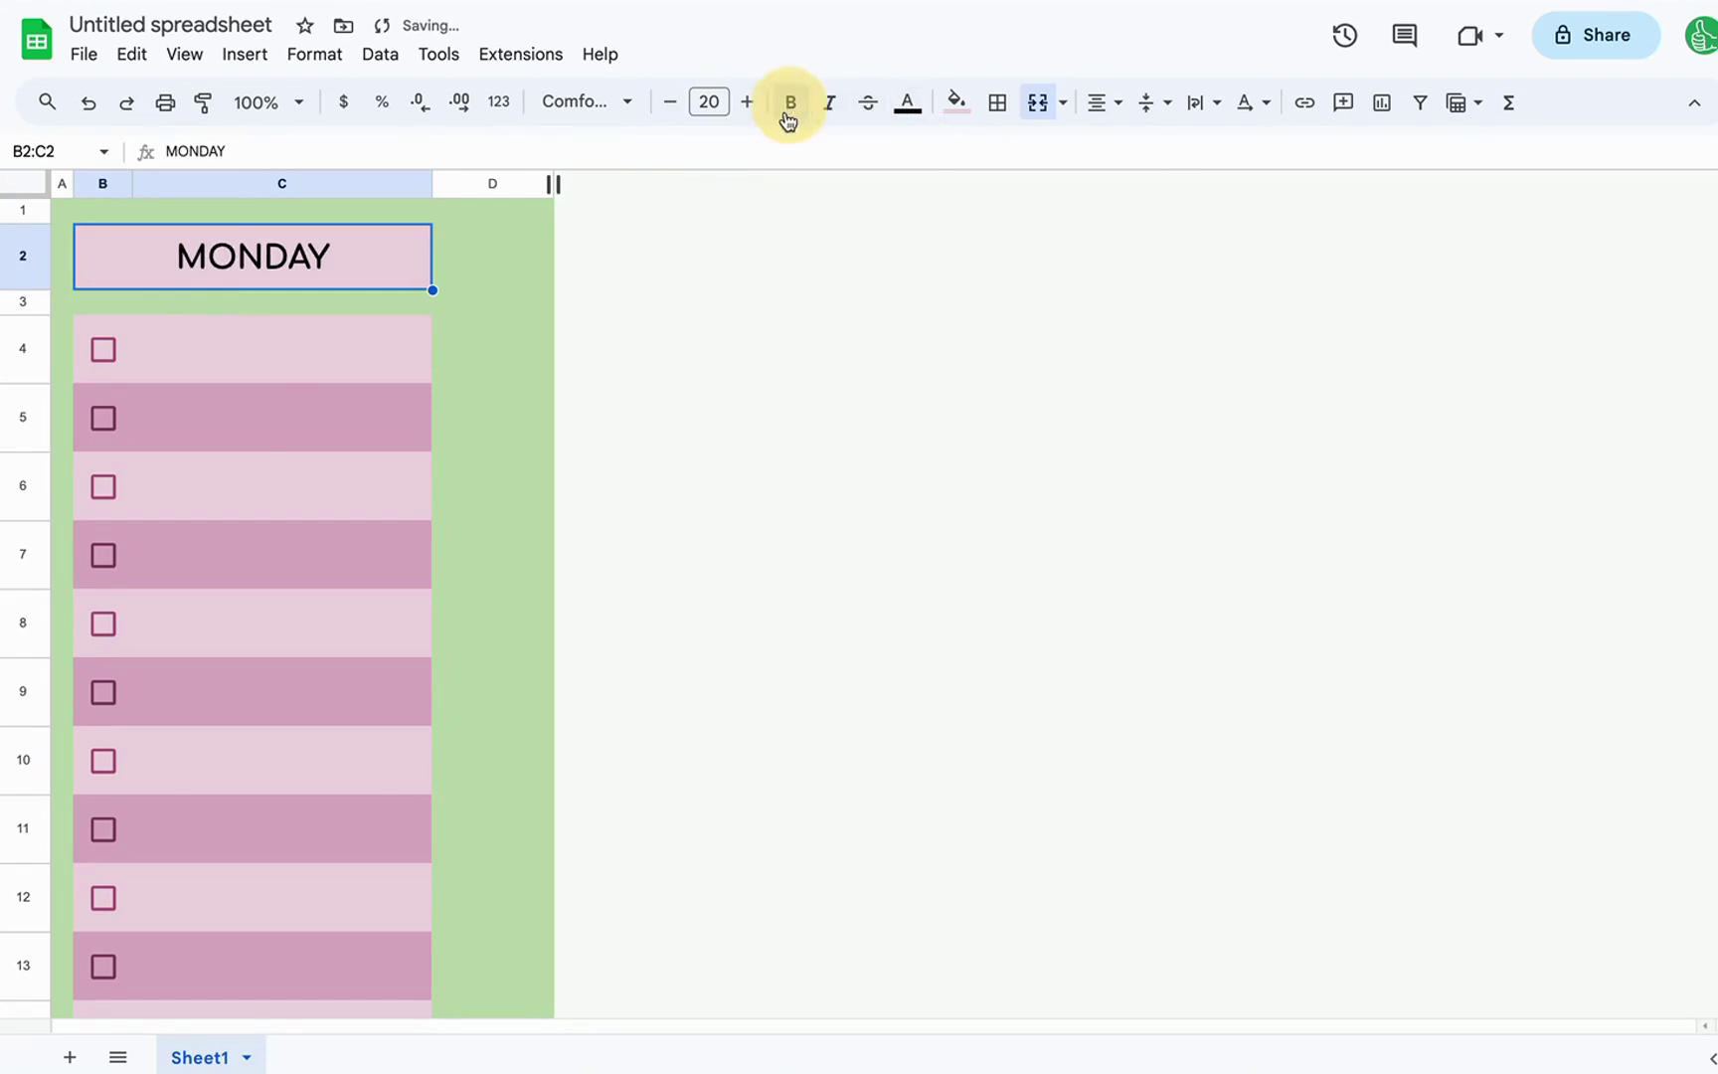
click(251, 334)
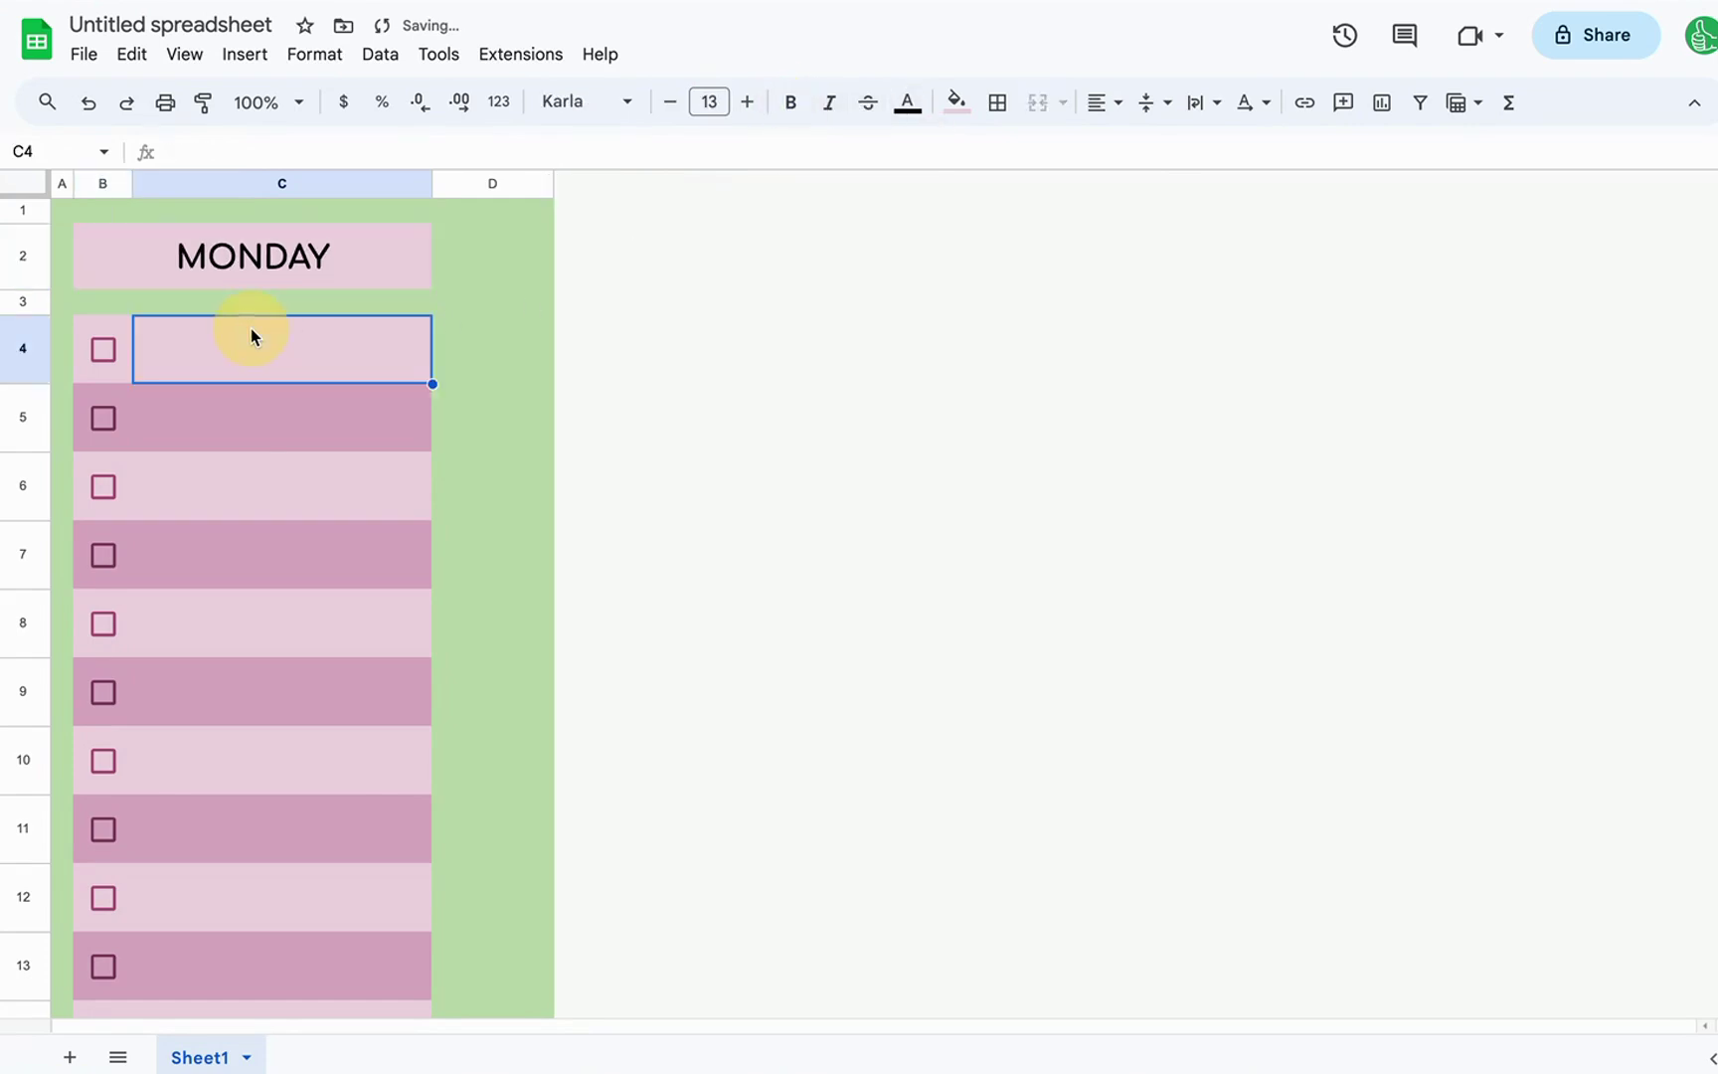
- Left-align C4 and enter the task 'Write a Blog'
click(1146, 108)
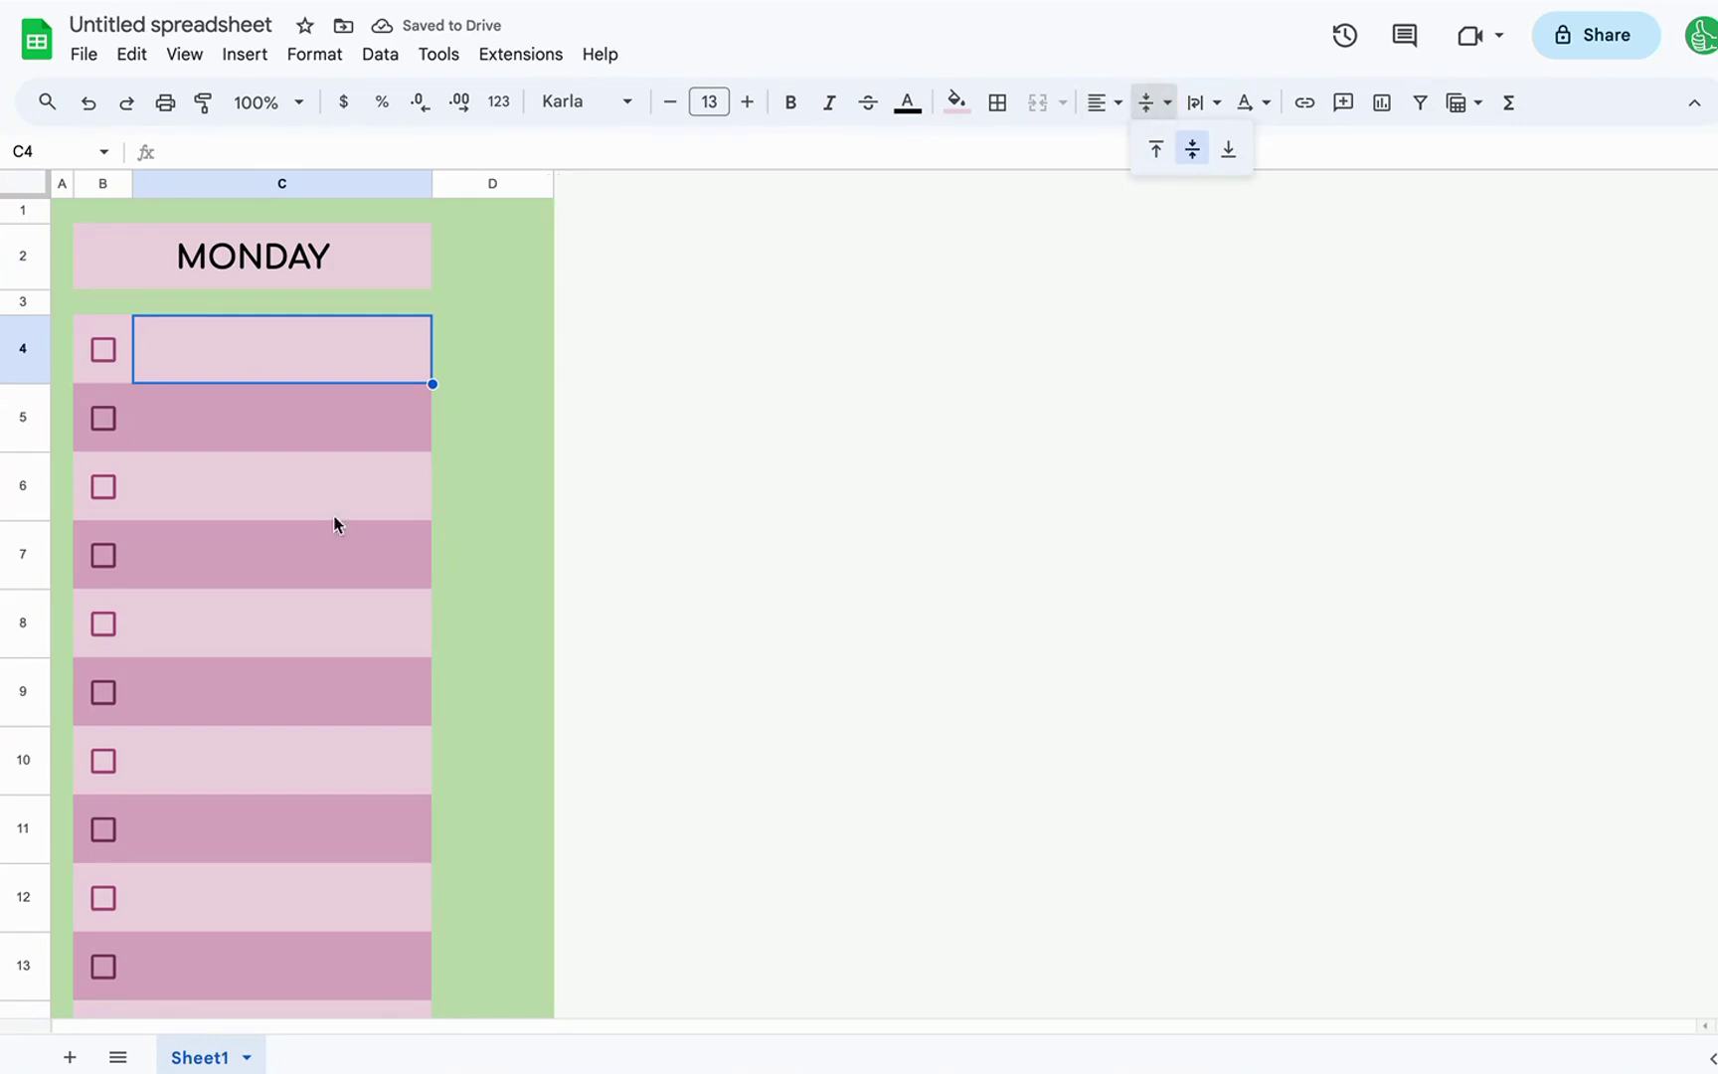
click(1102, 103)
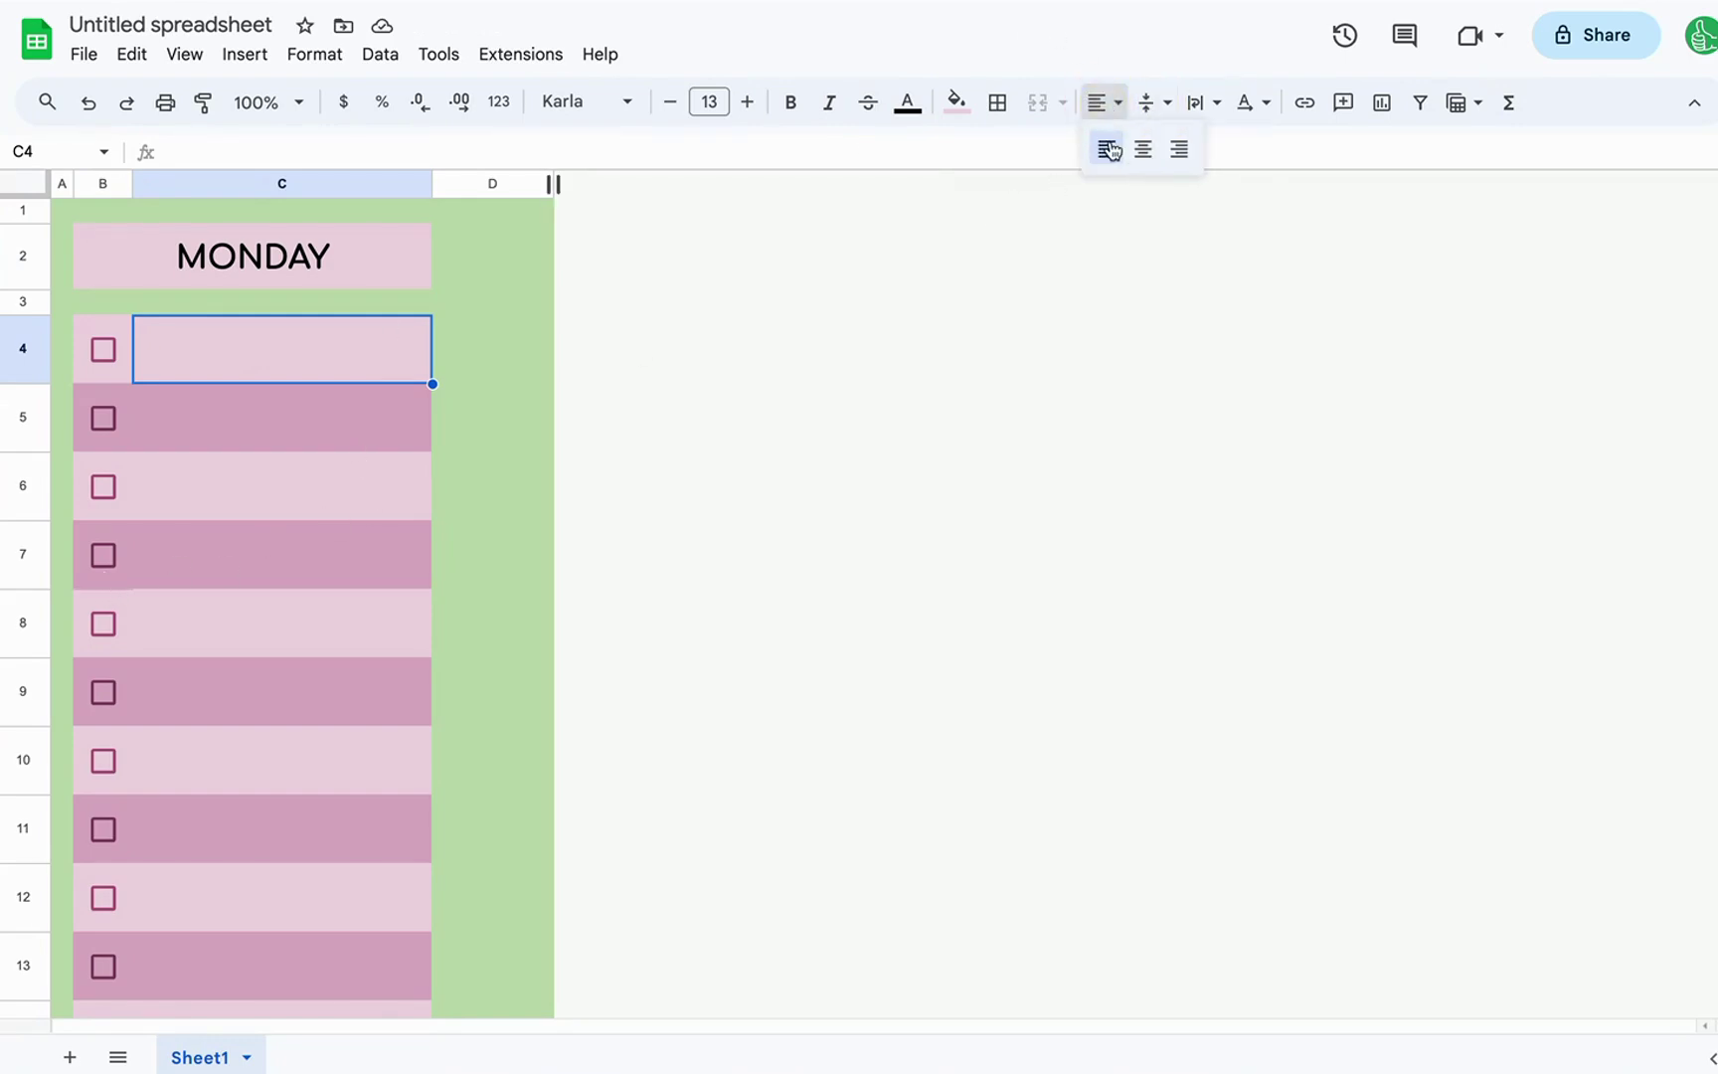
click(289, 350)
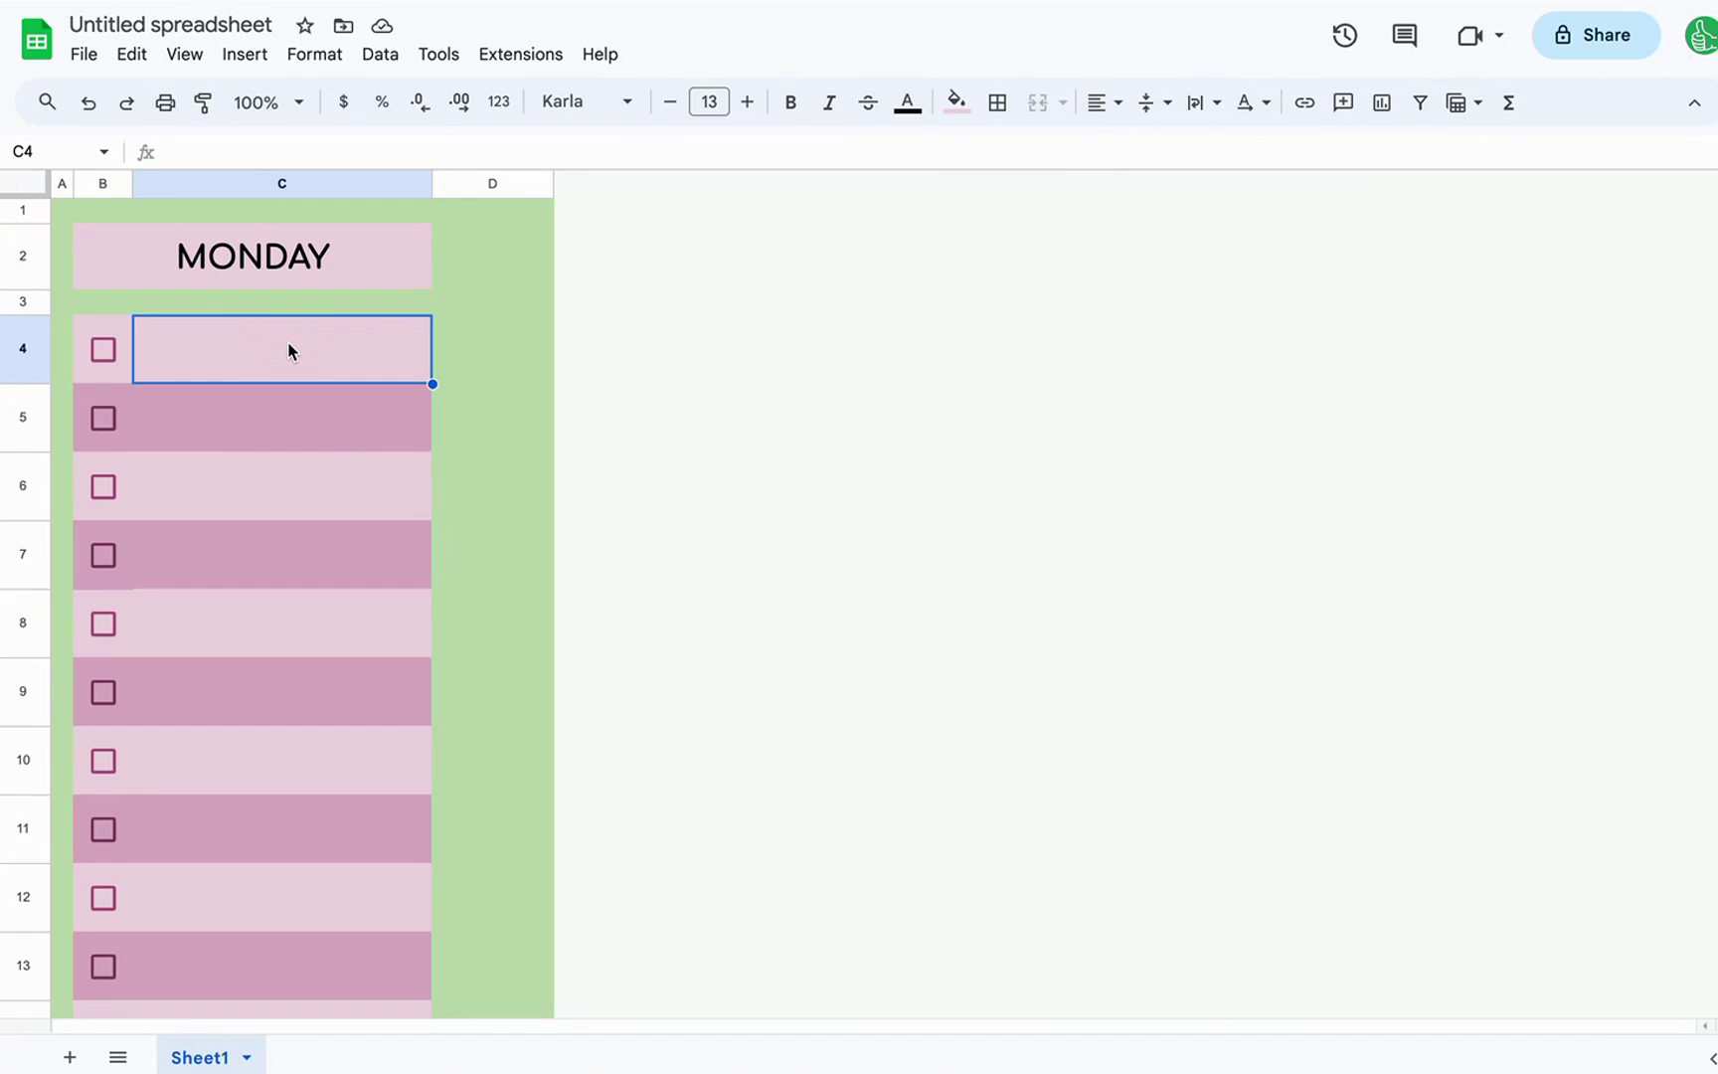
text(Write a)
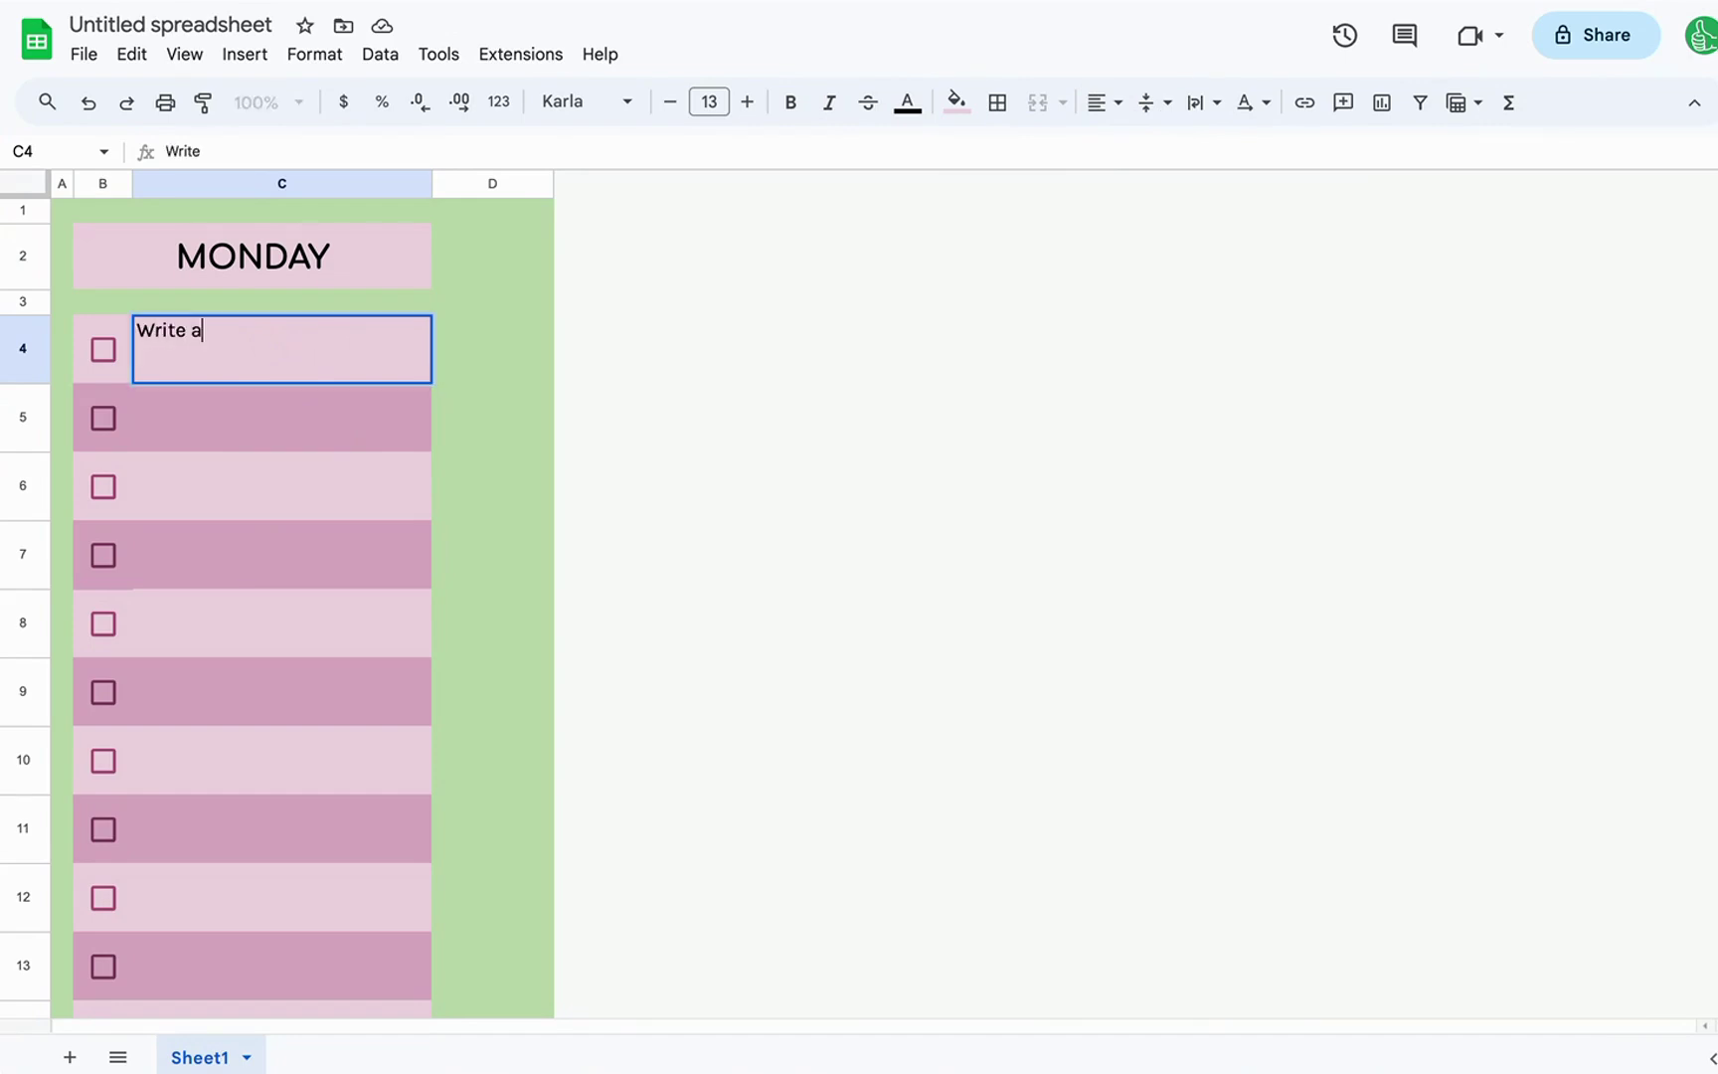
text( Blog)
key(Return)
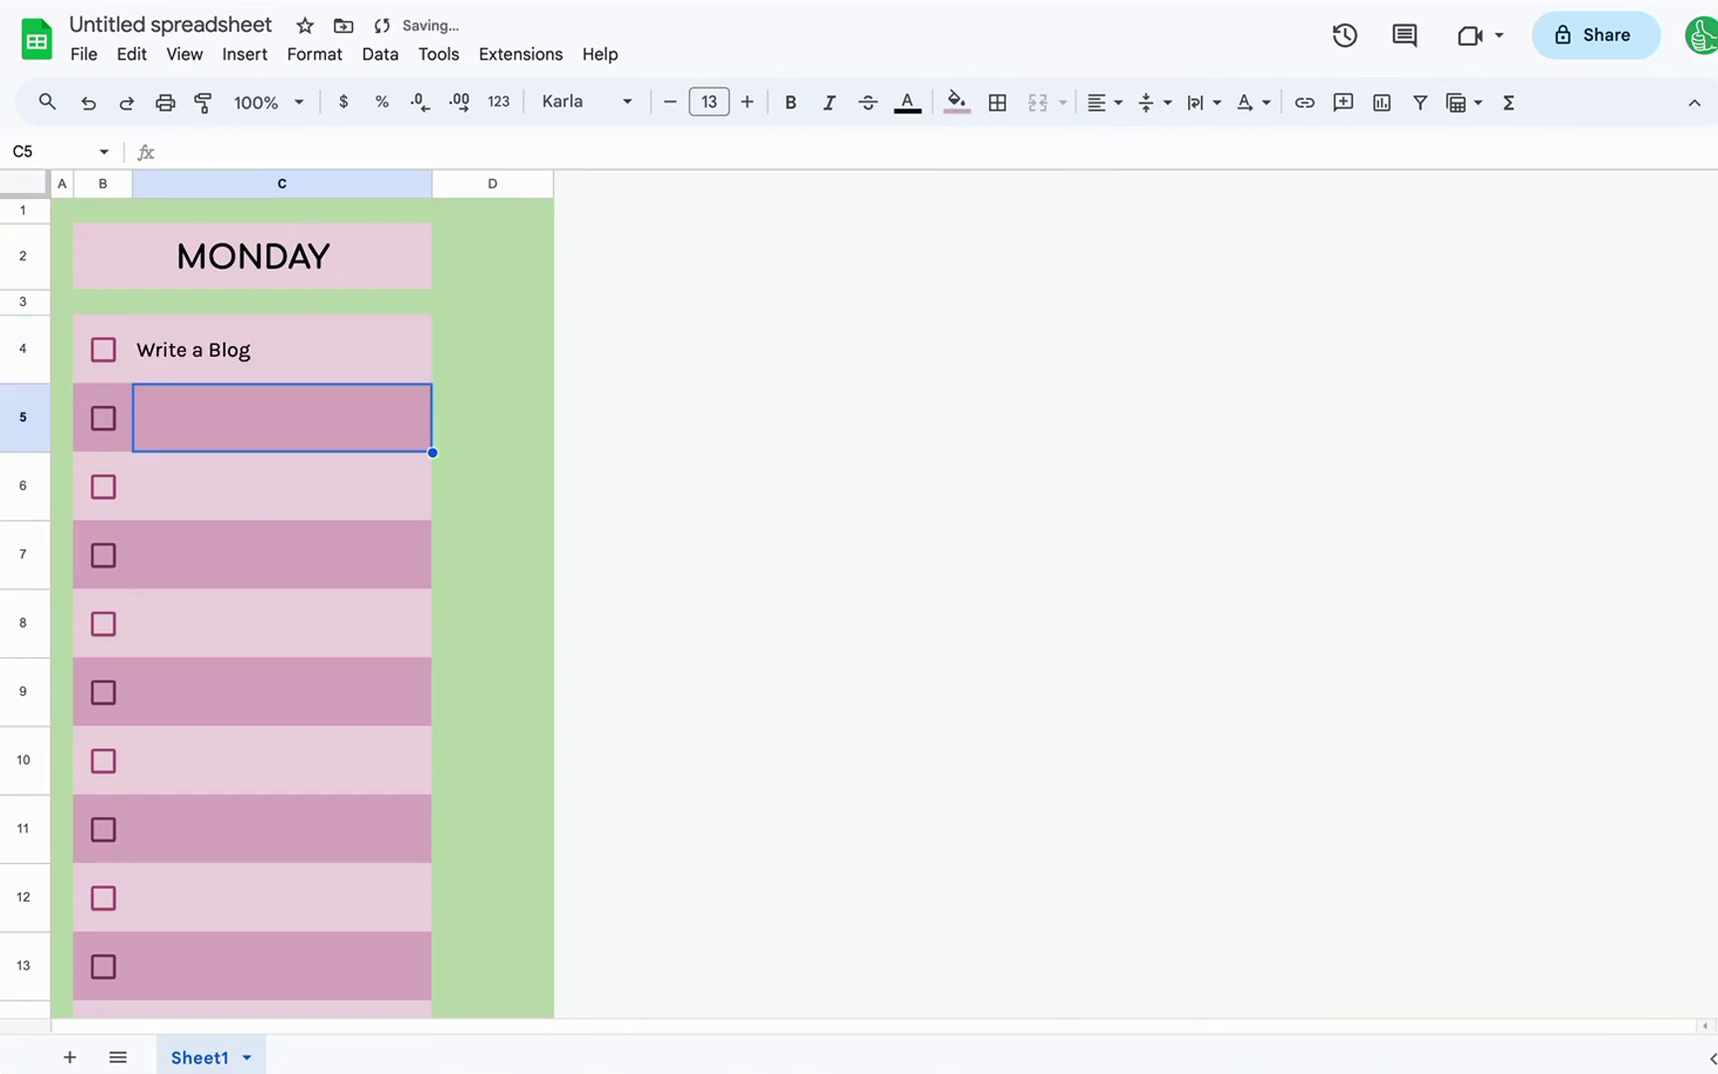
- Enlarge the task text in column C4:C18 to size 15
click(282, 350)
key(ctrl+shift+Down)
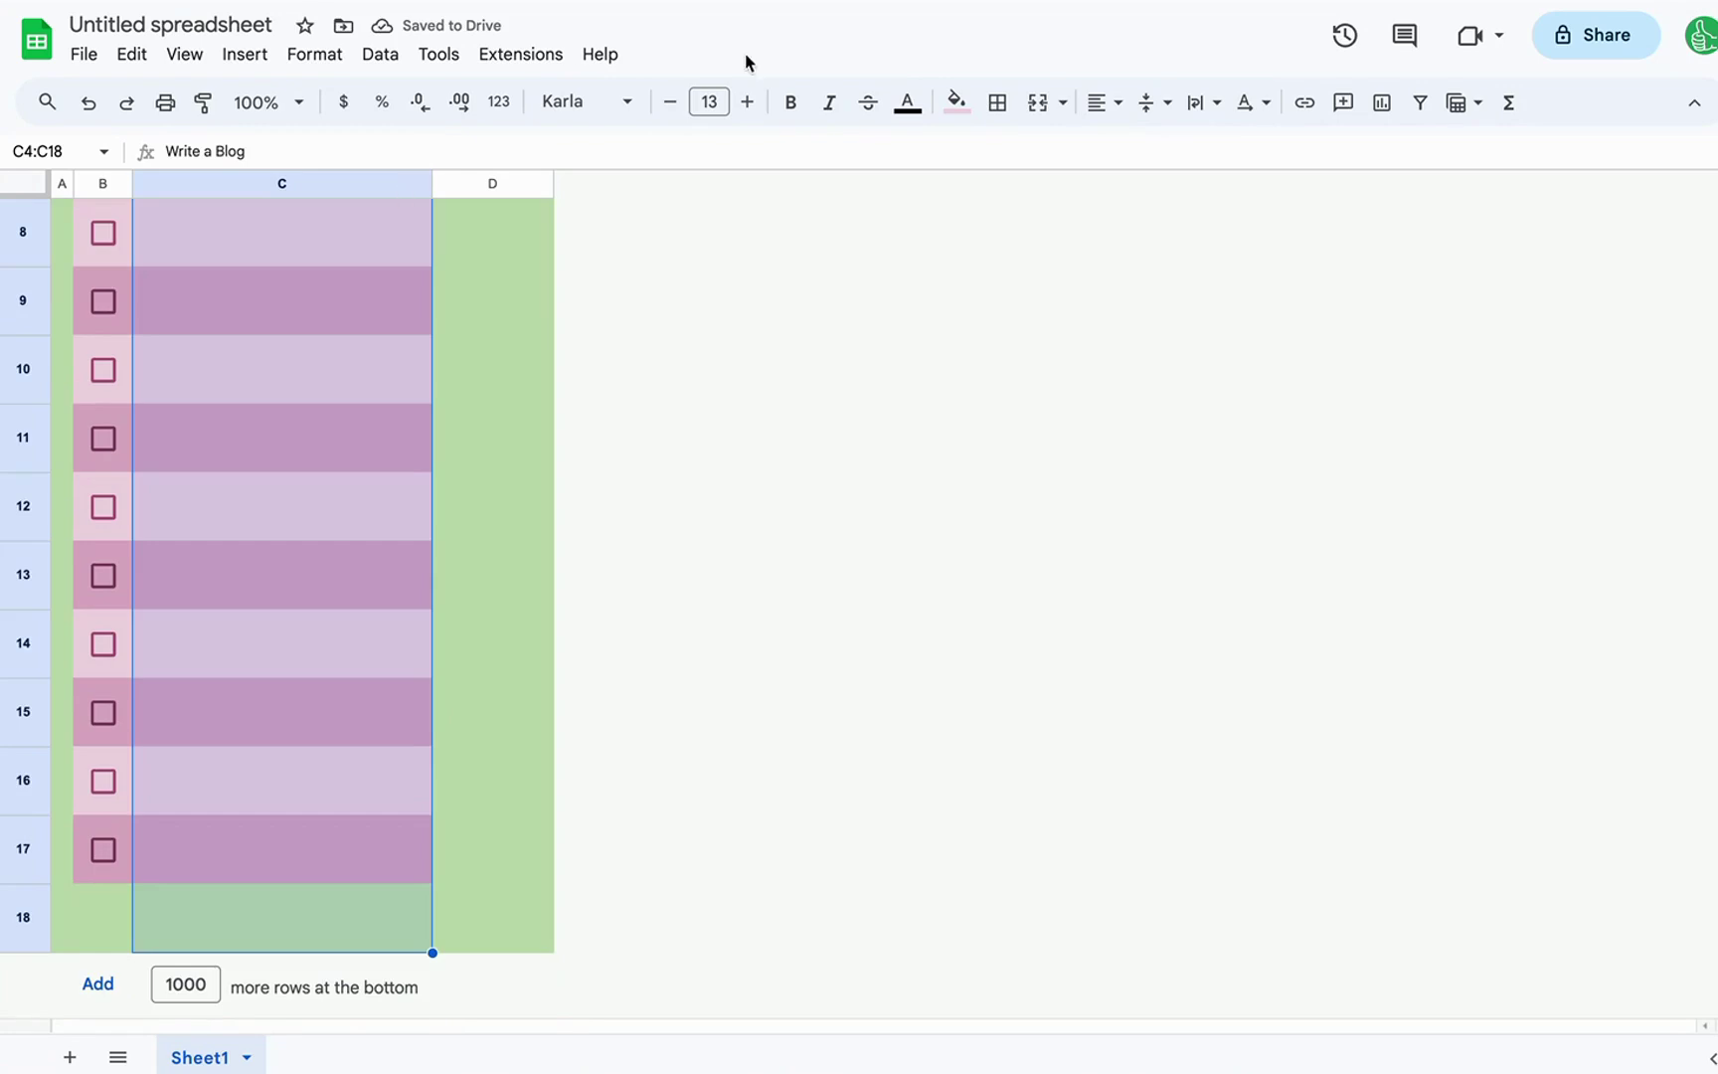
click(747, 102)
click(747, 101)
scroll(321, 392, up, 5)
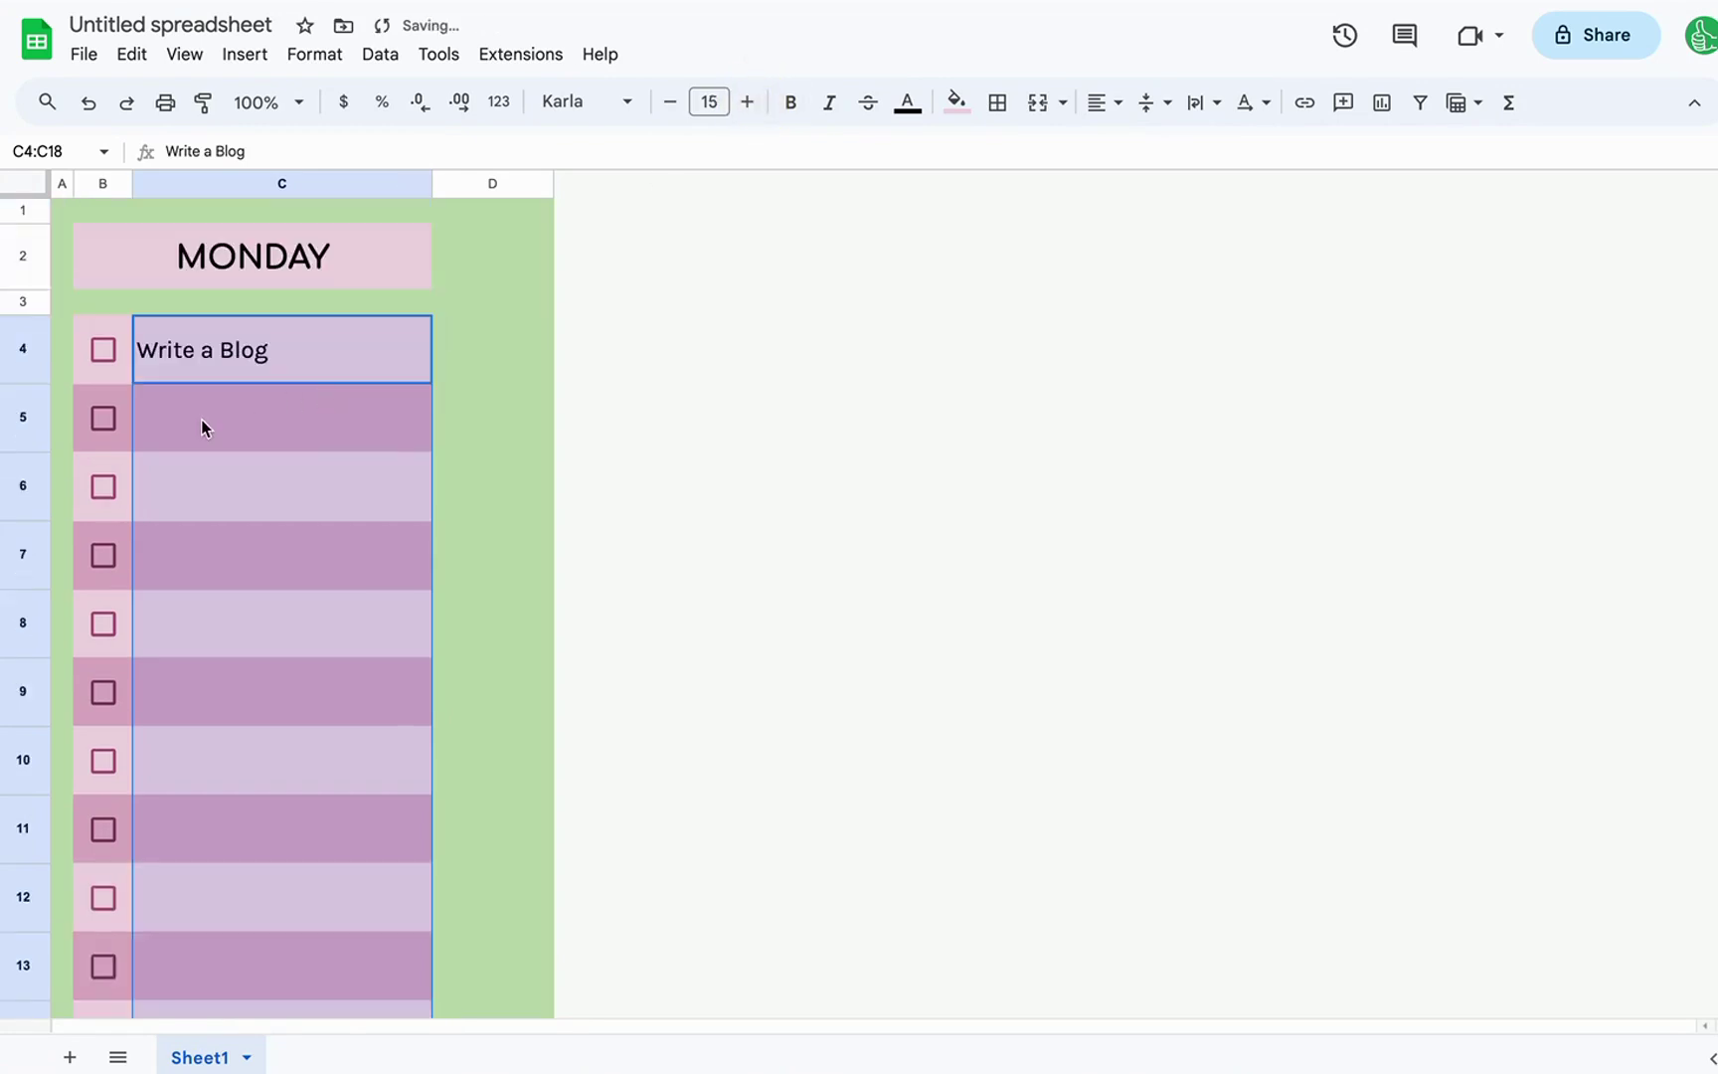
click(216, 403)
- Colour the 'Write a Blog' text and the B4 checkbox dark purple
click(214, 364)
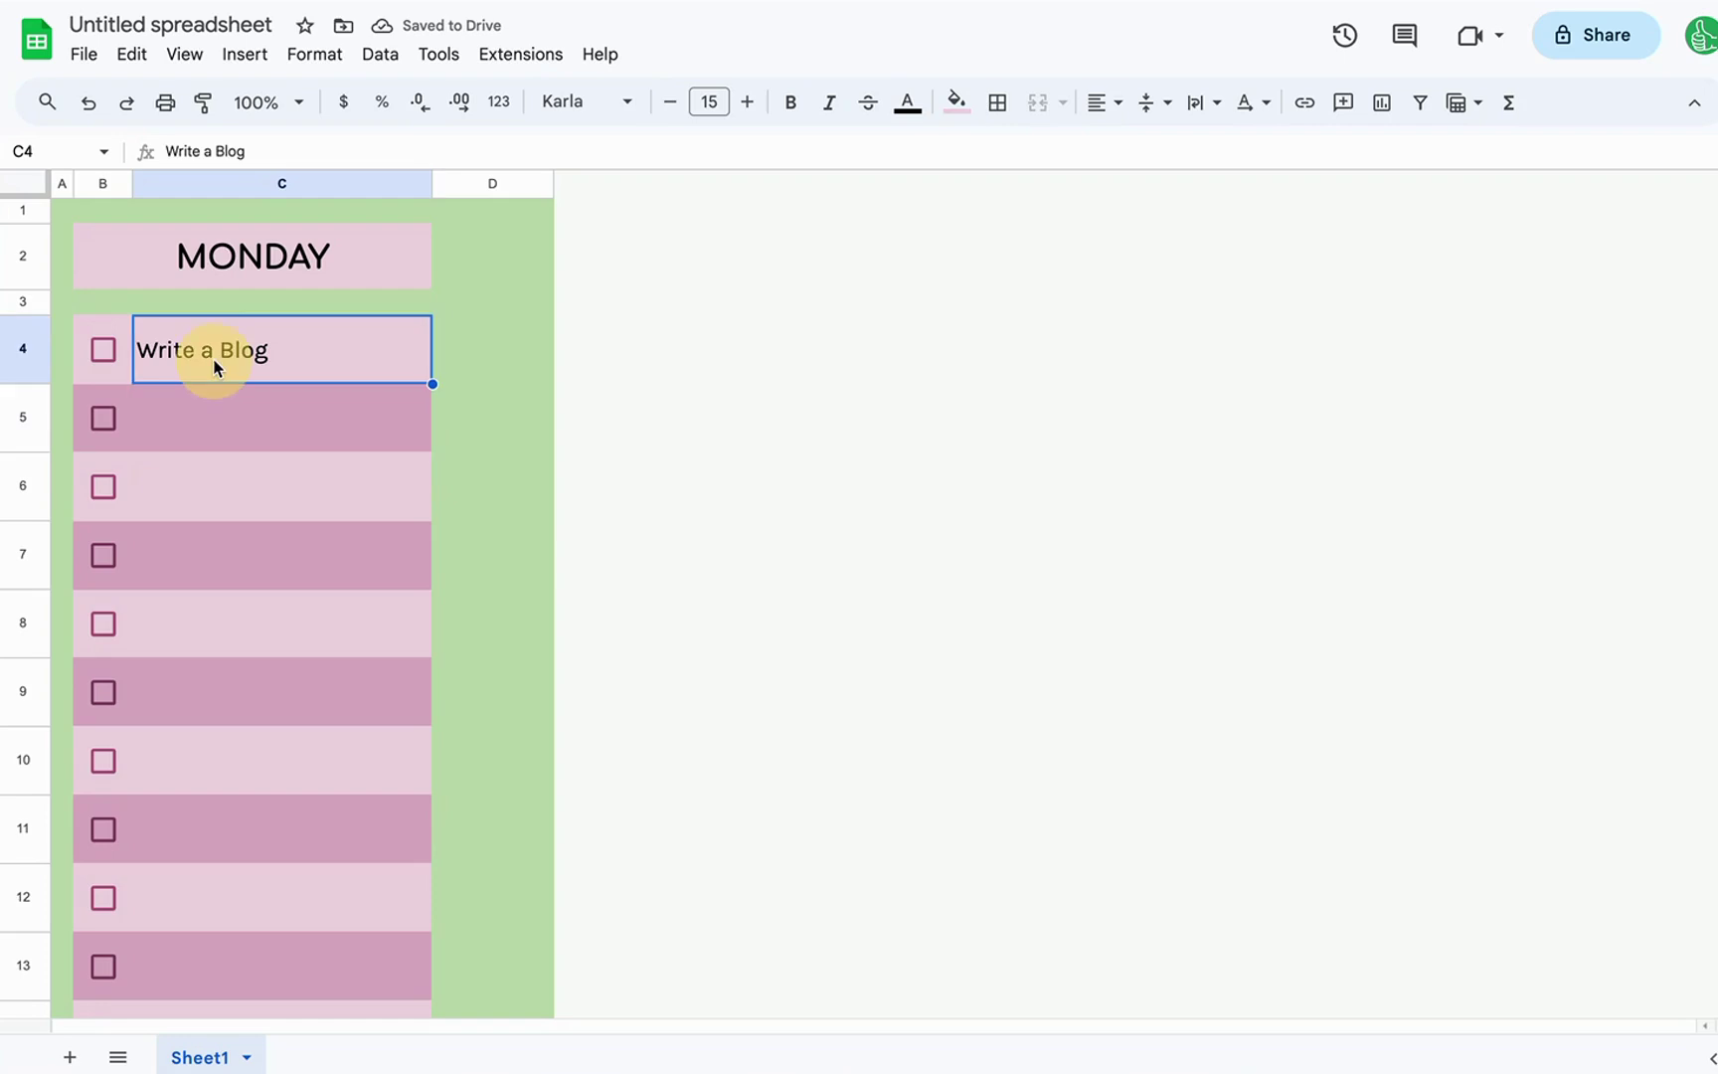
click(907, 102)
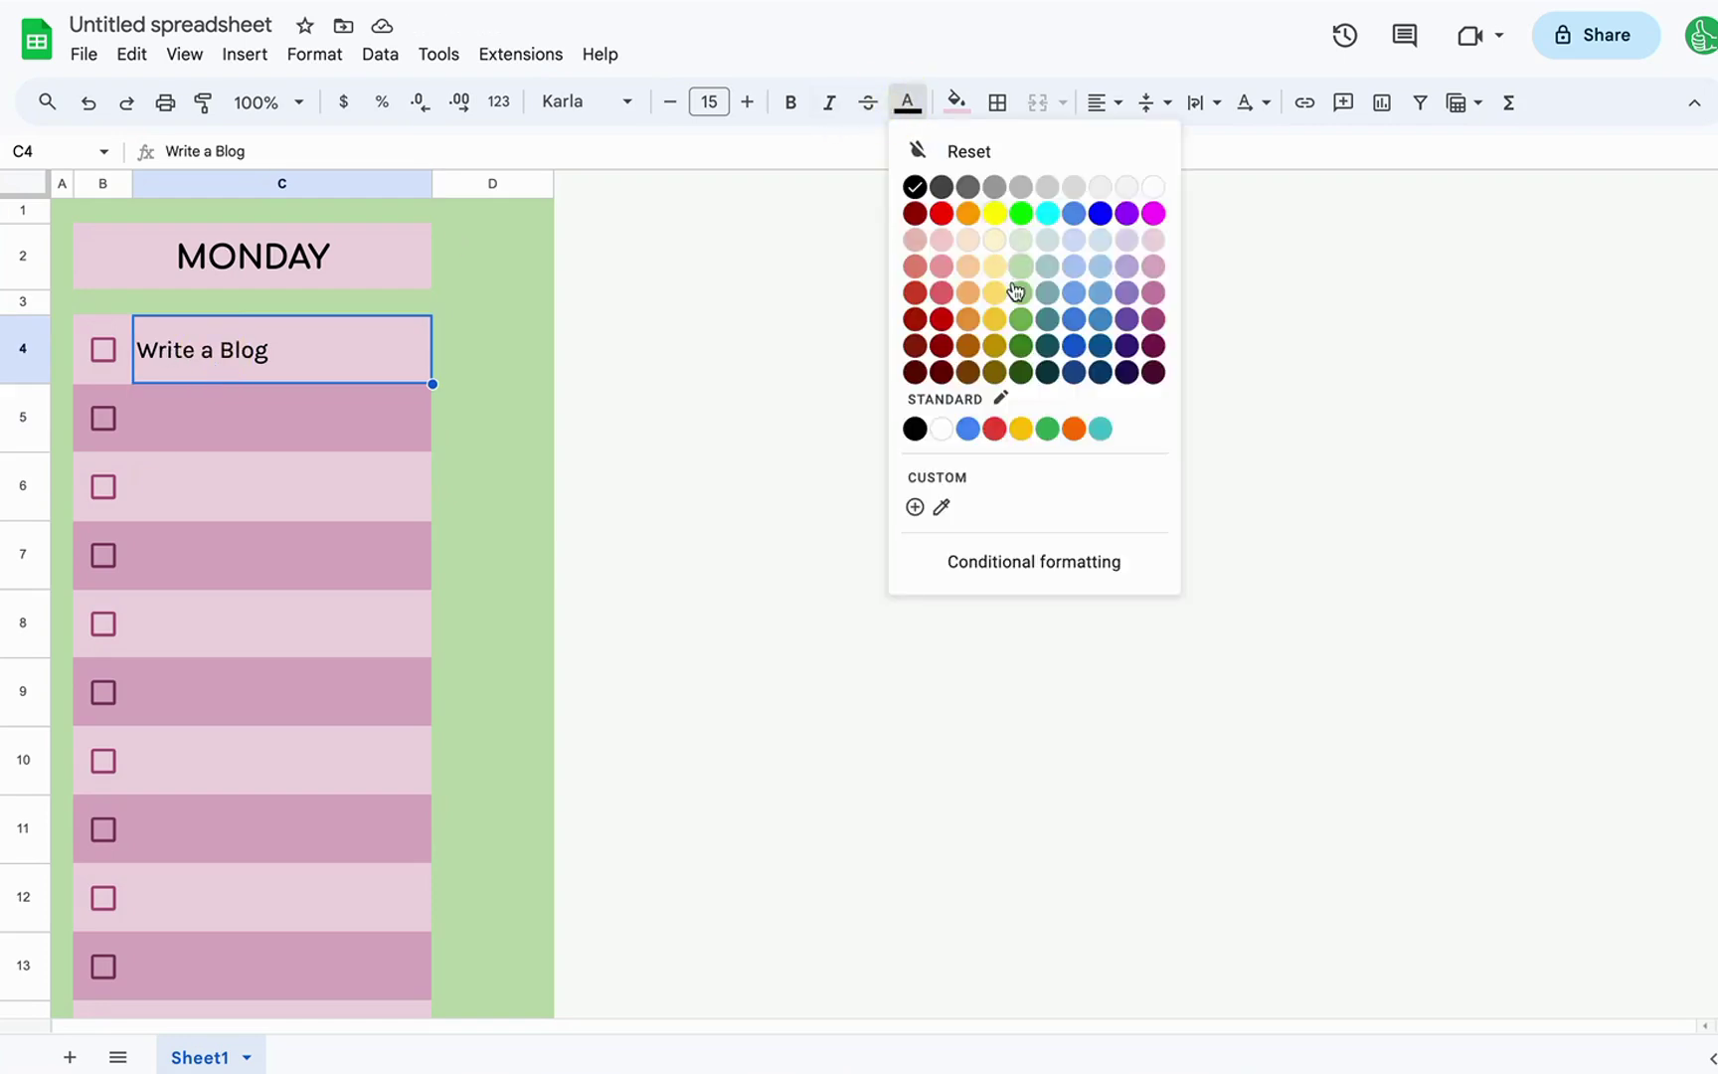
click(1154, 346)
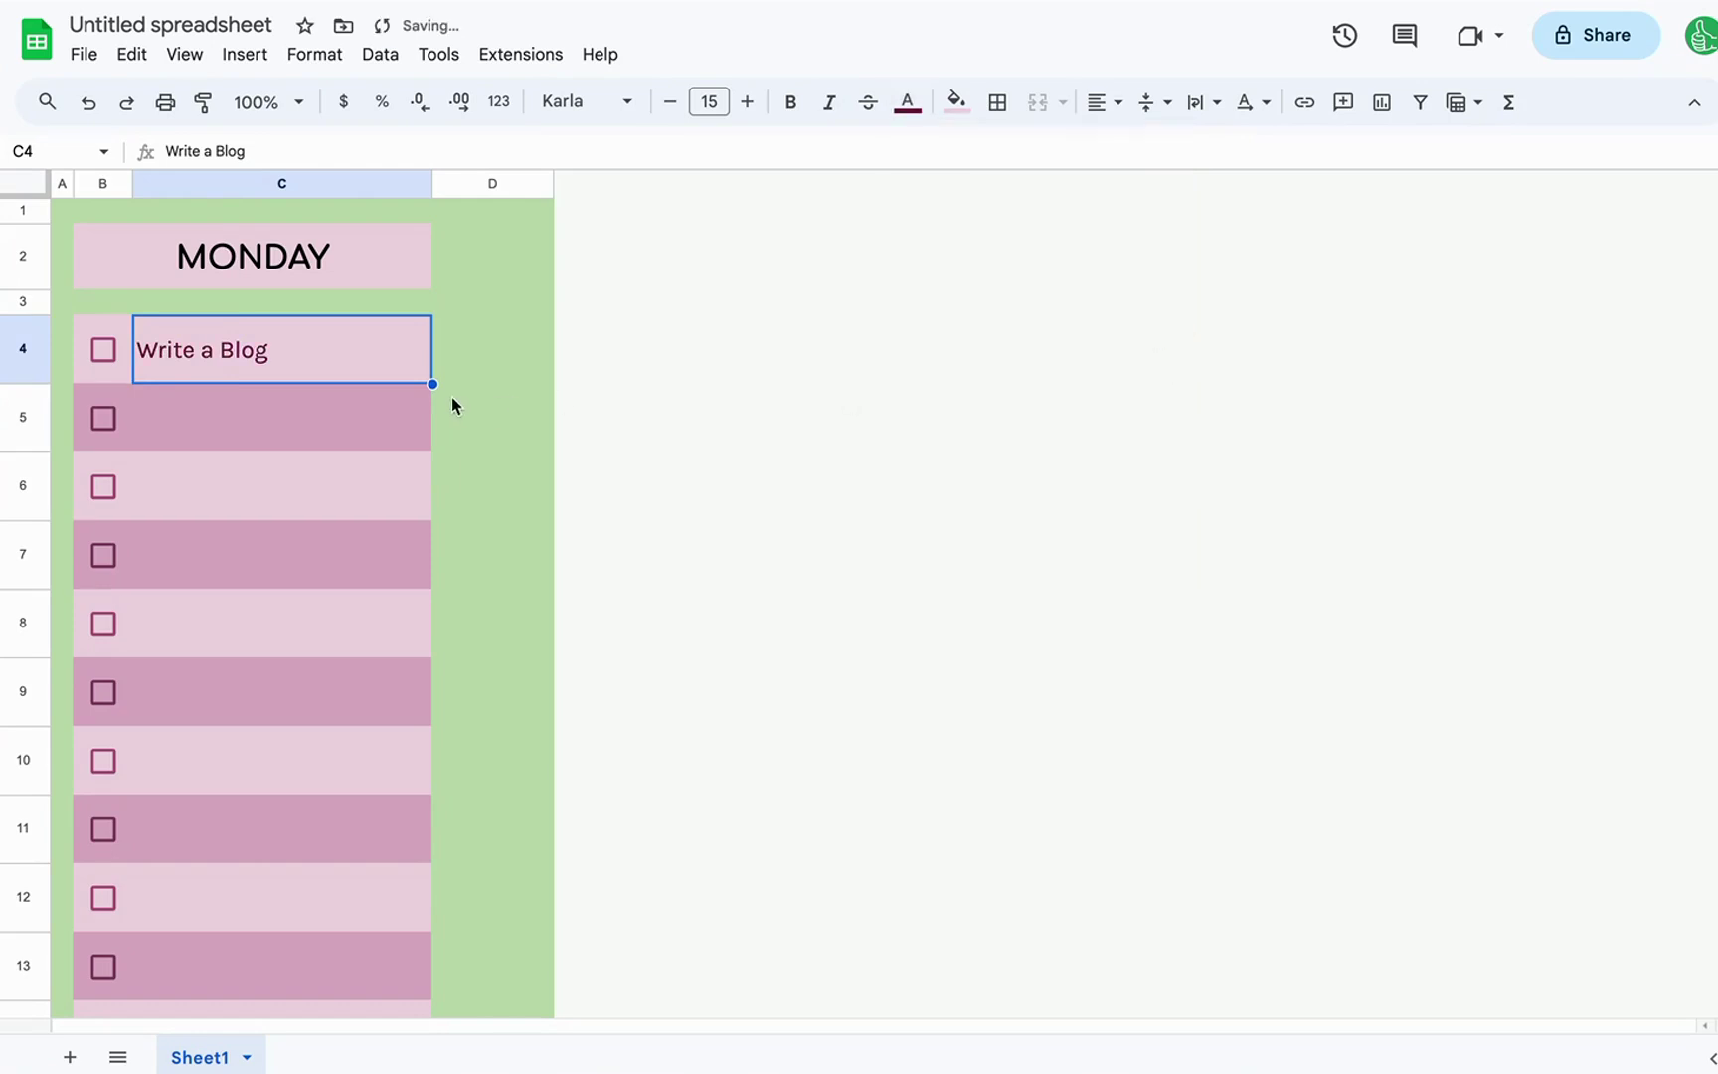
drag(266, 383, 139, 362)
click(139, 360)
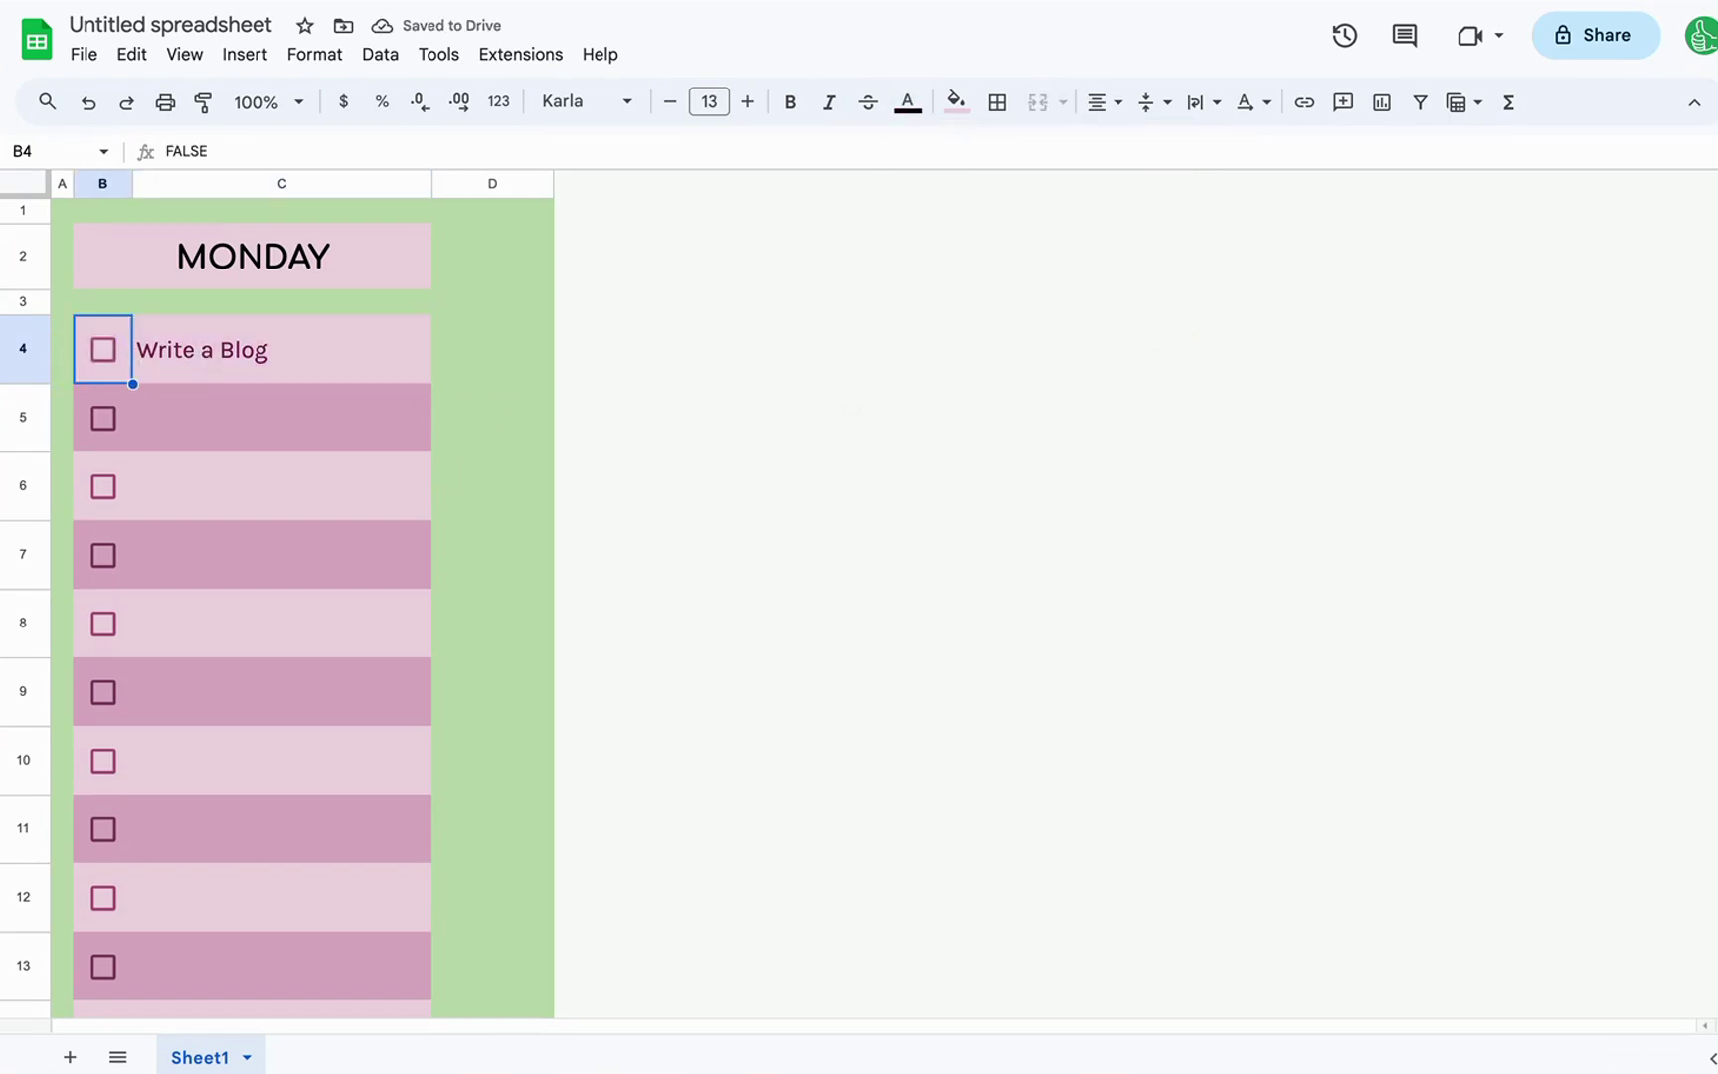
click(906, 103)
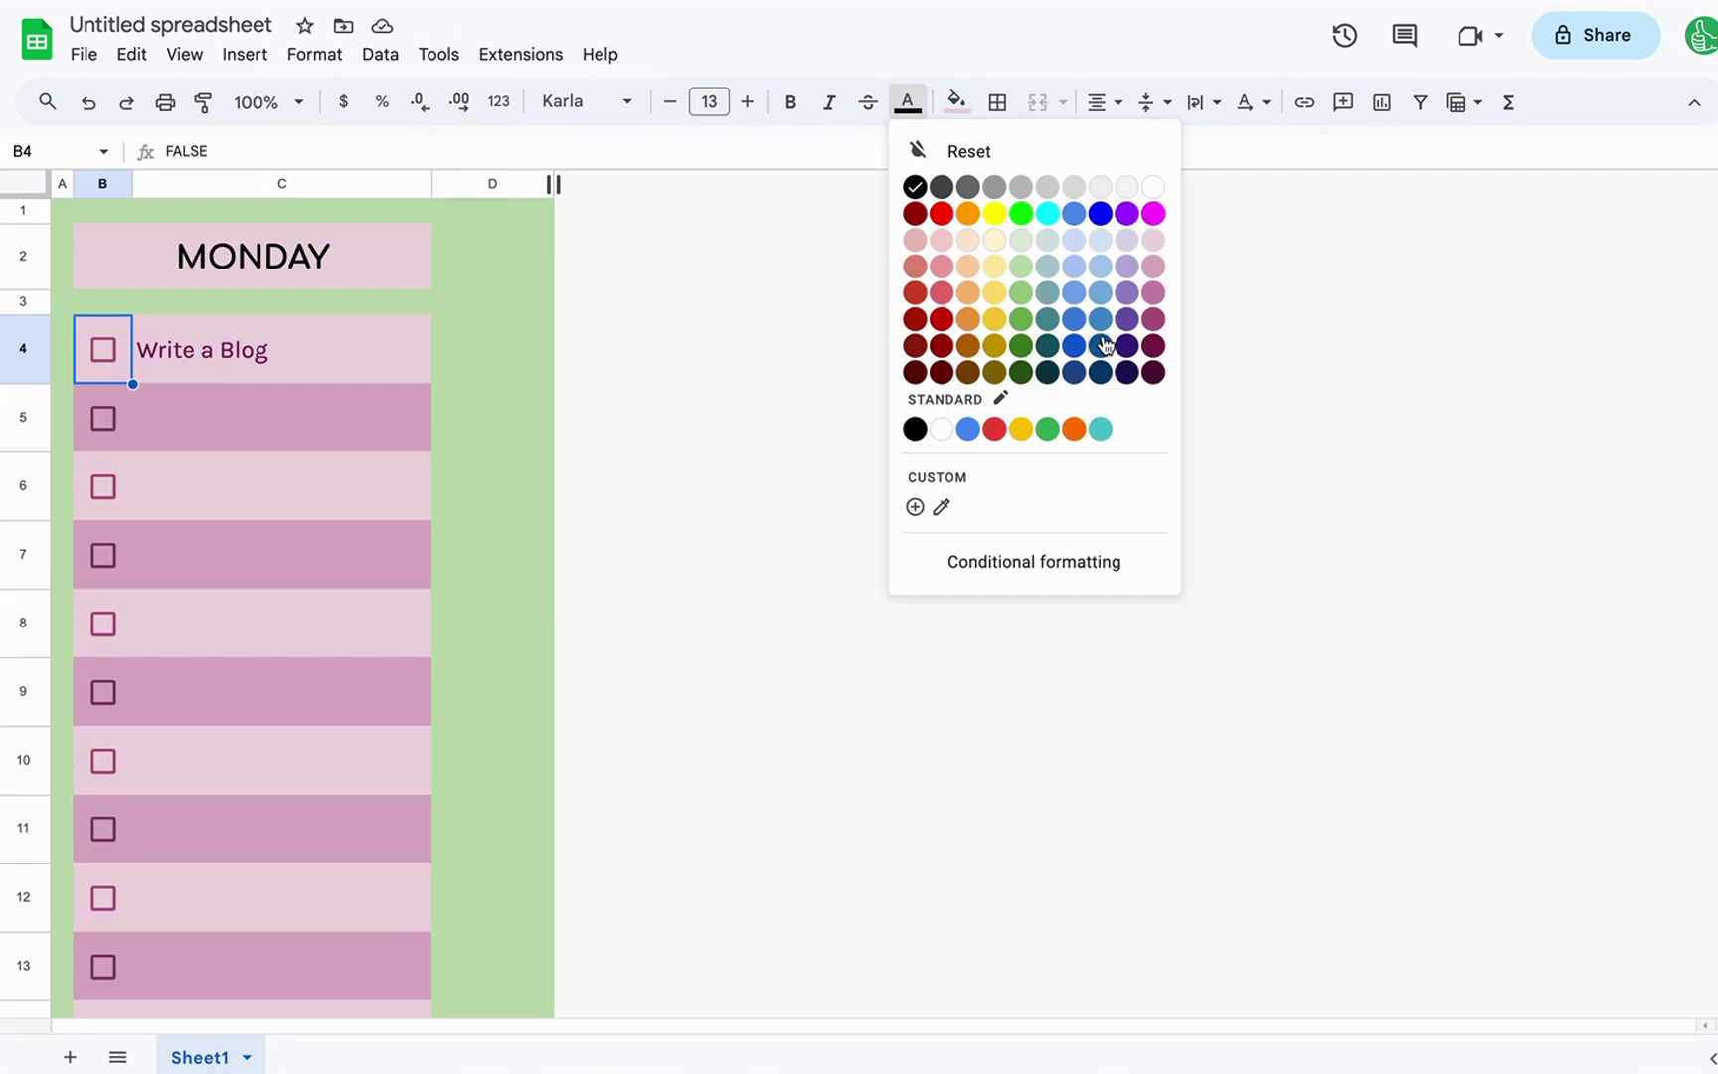
click(1153, 346)
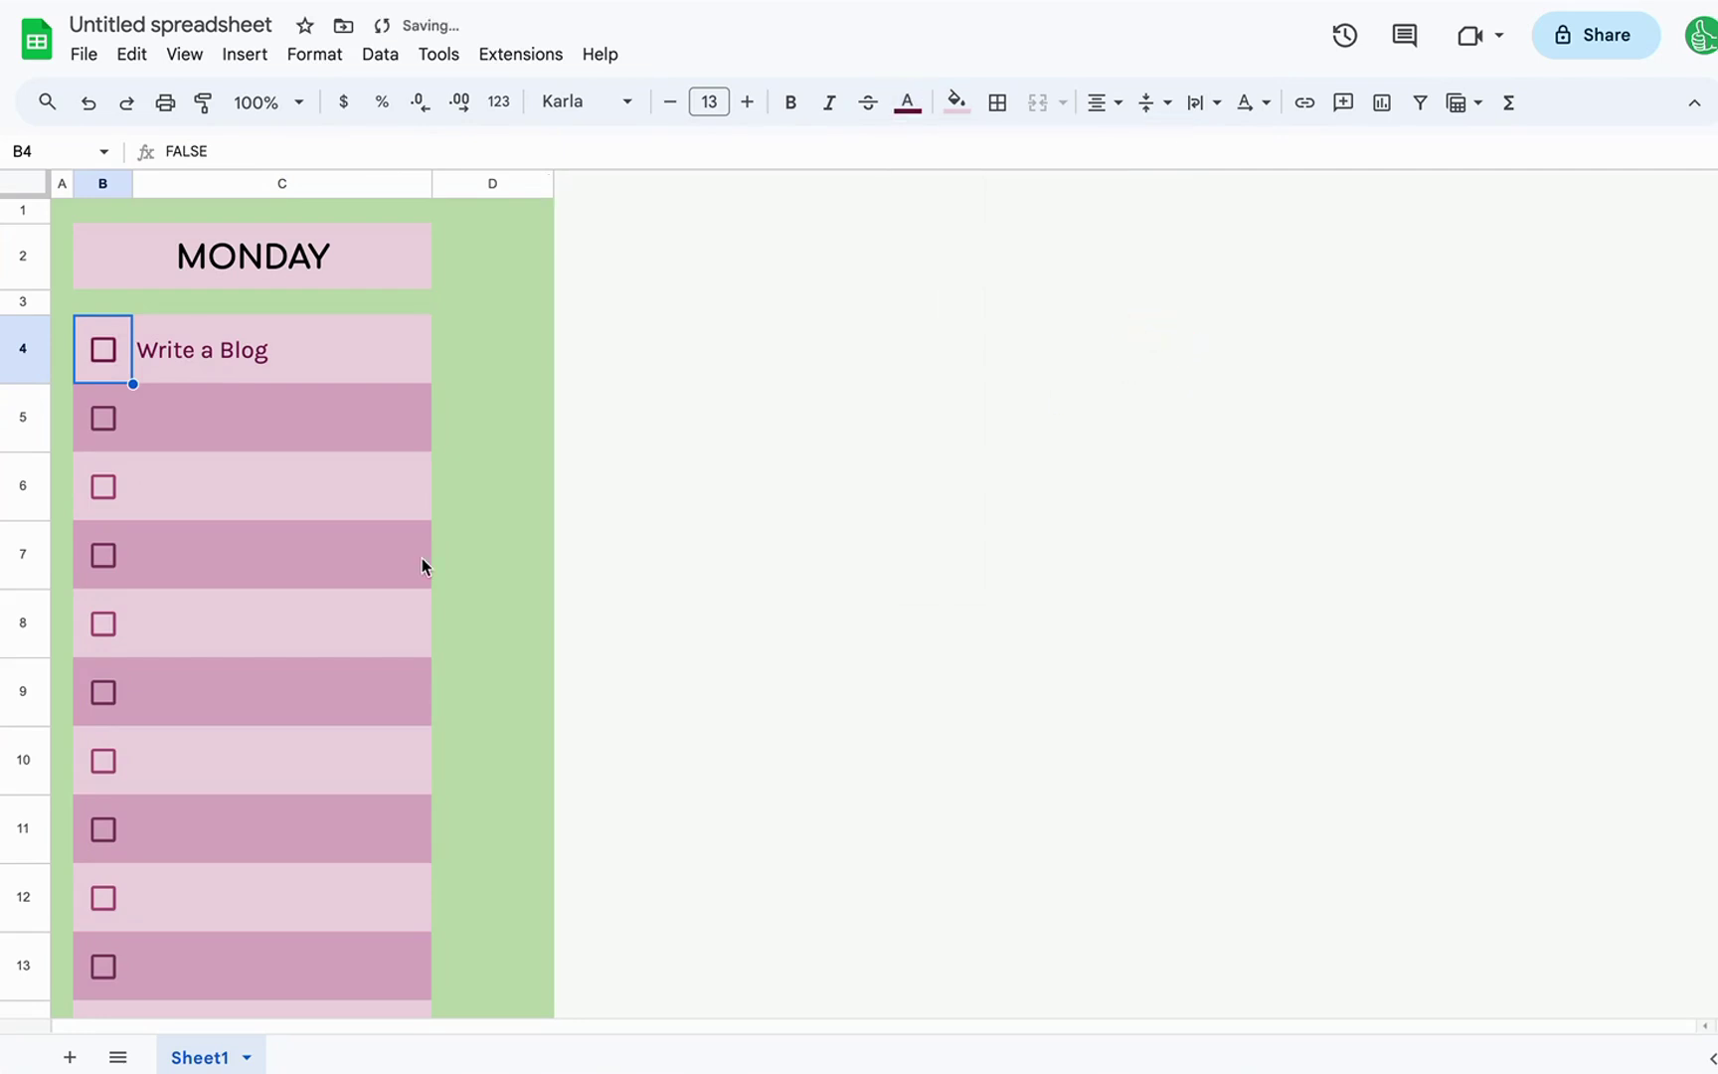
key(ctrl+shift+Down)
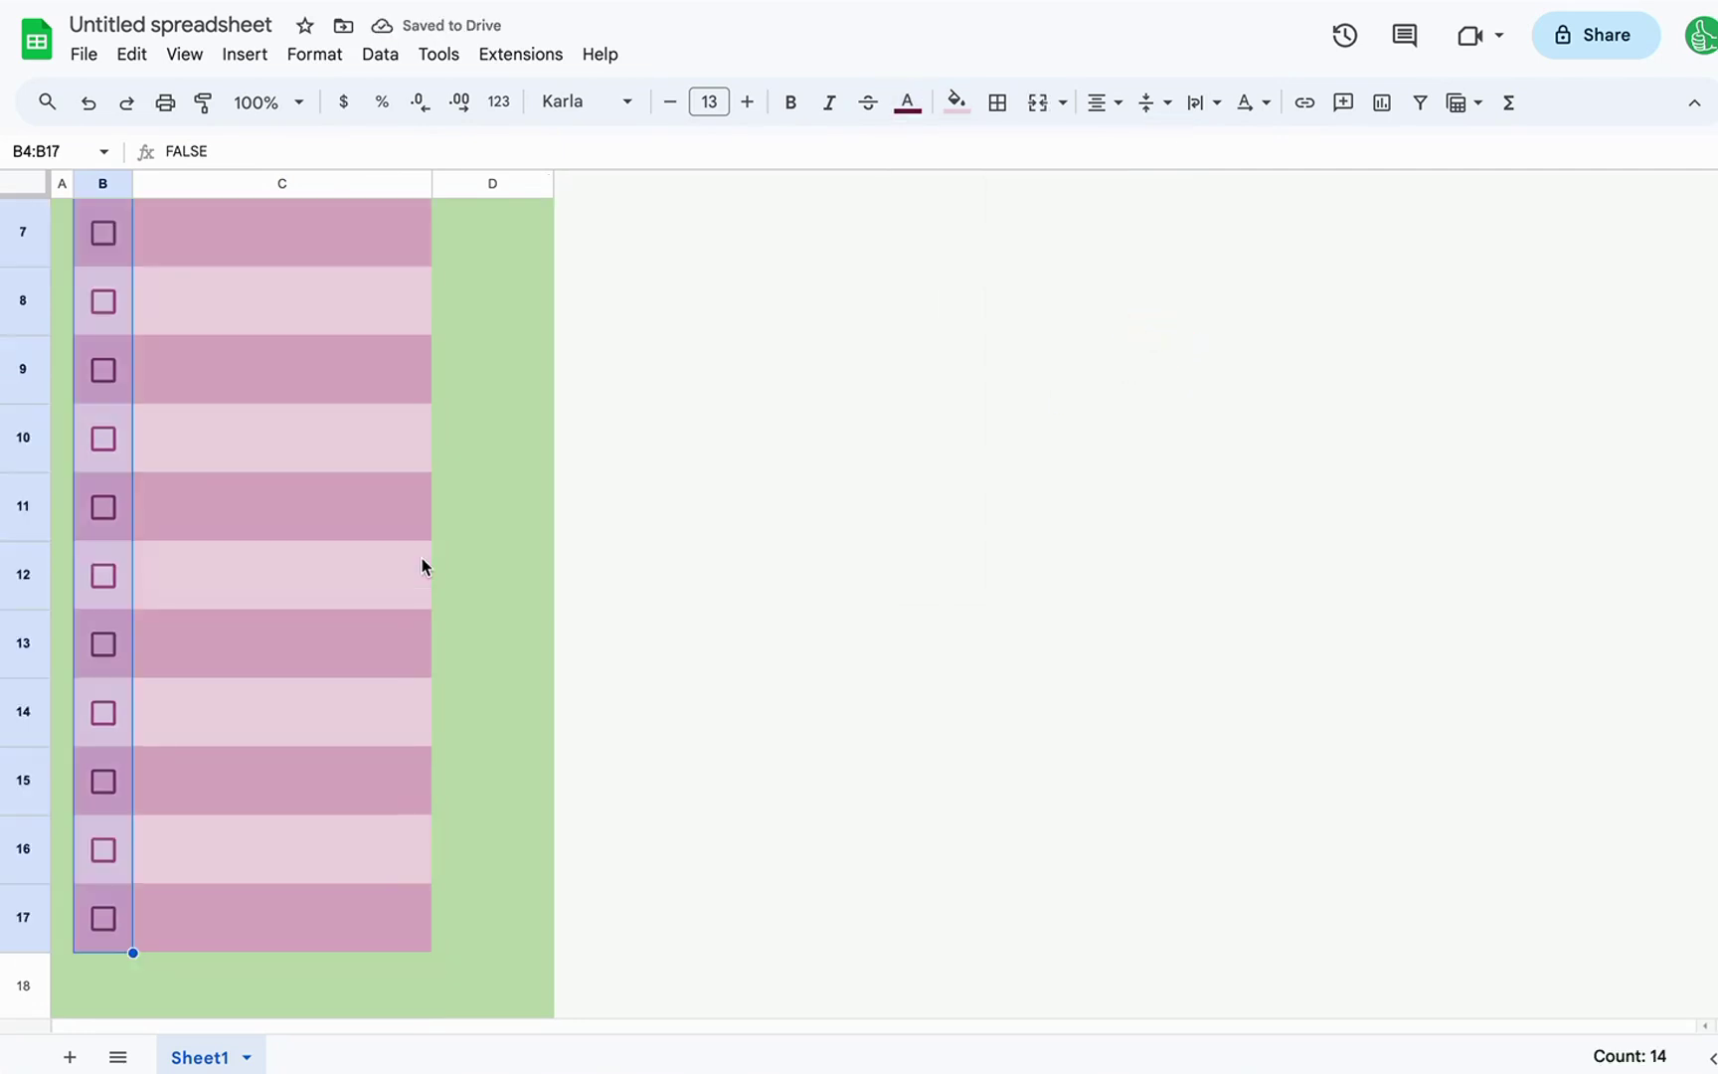
key(ctrl+Up)
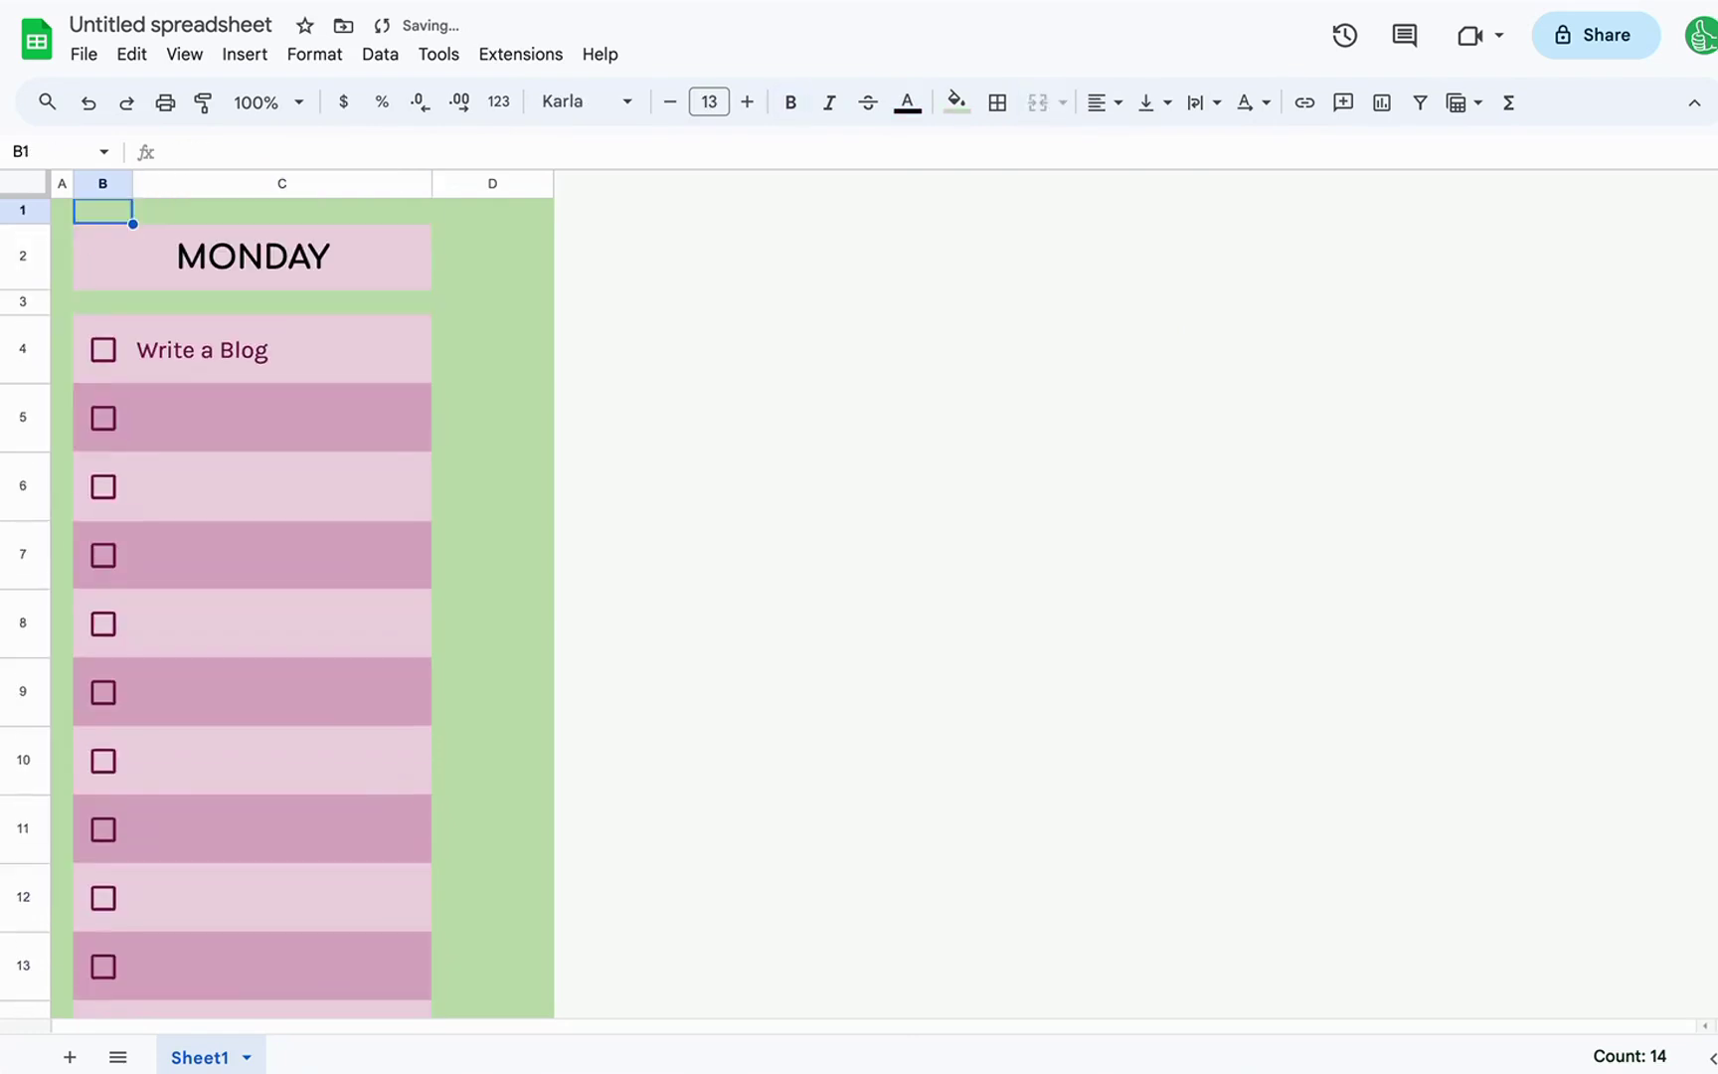
key(Down)
key(Down)
key(Down)
key(Right)
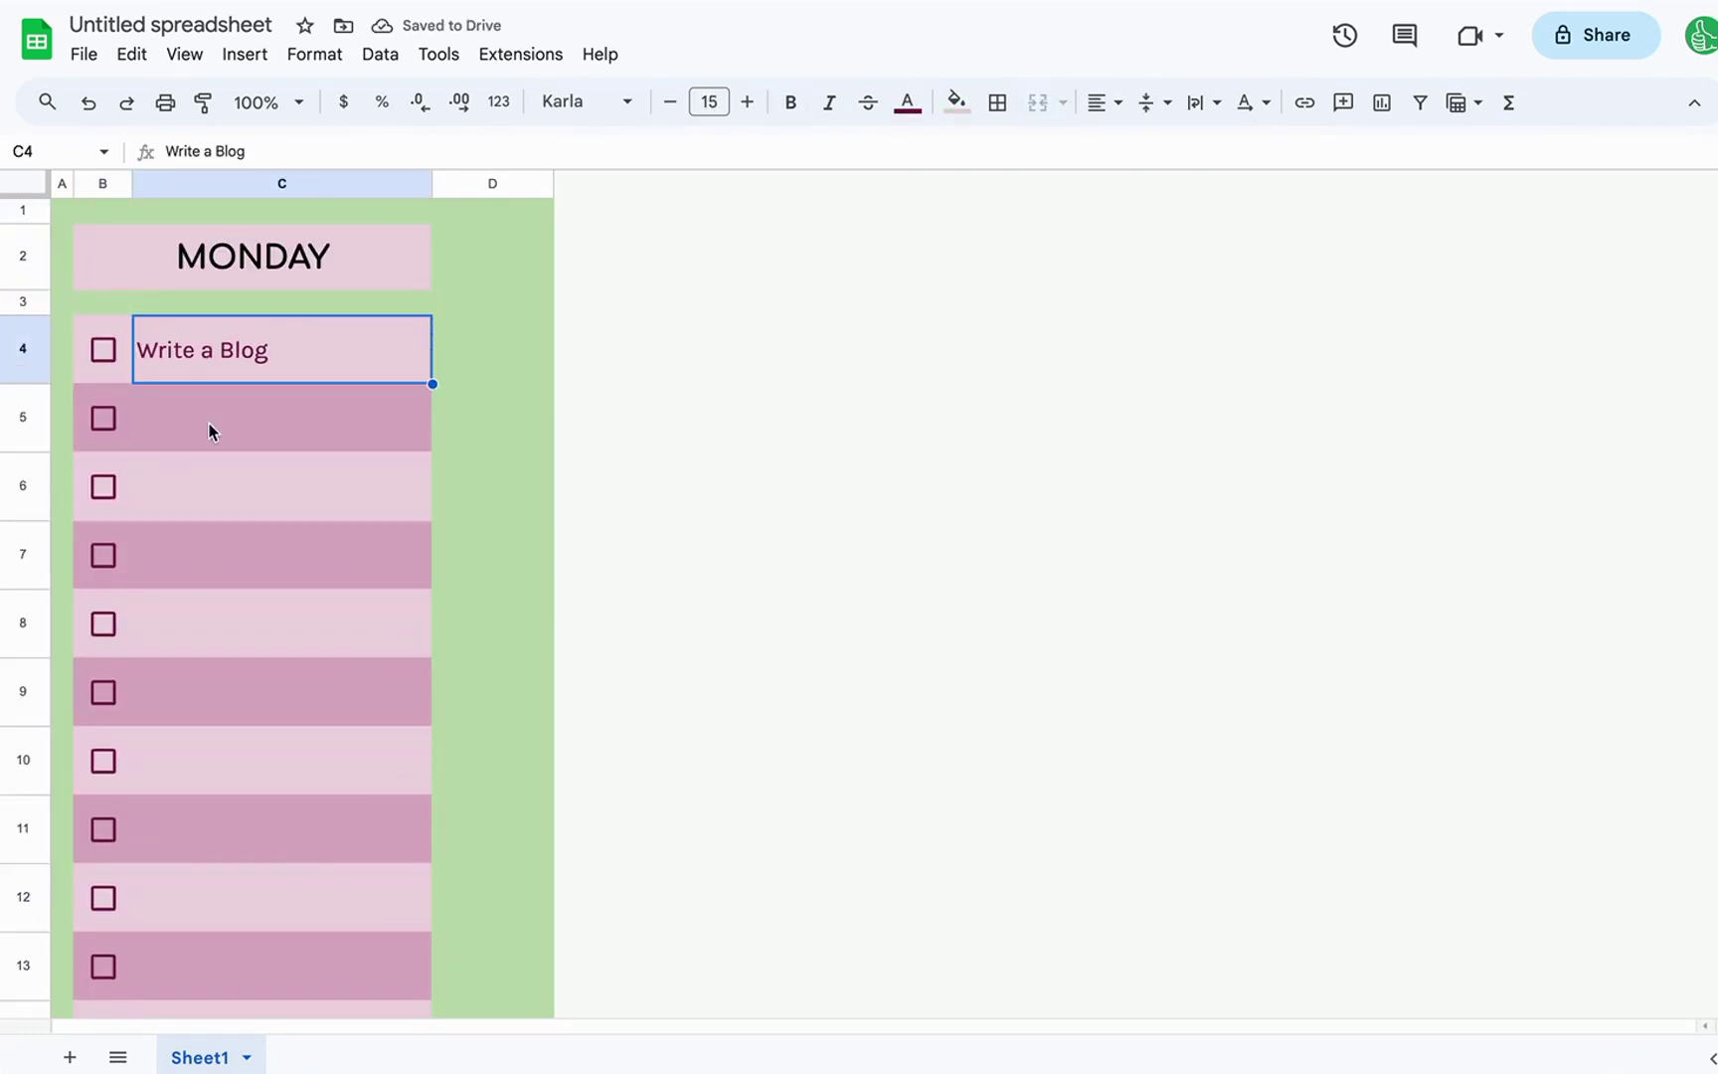
- Enter 'Facebook post' as the second task in C5 with dark magenta text
click(209, 430)
click(955, 102)
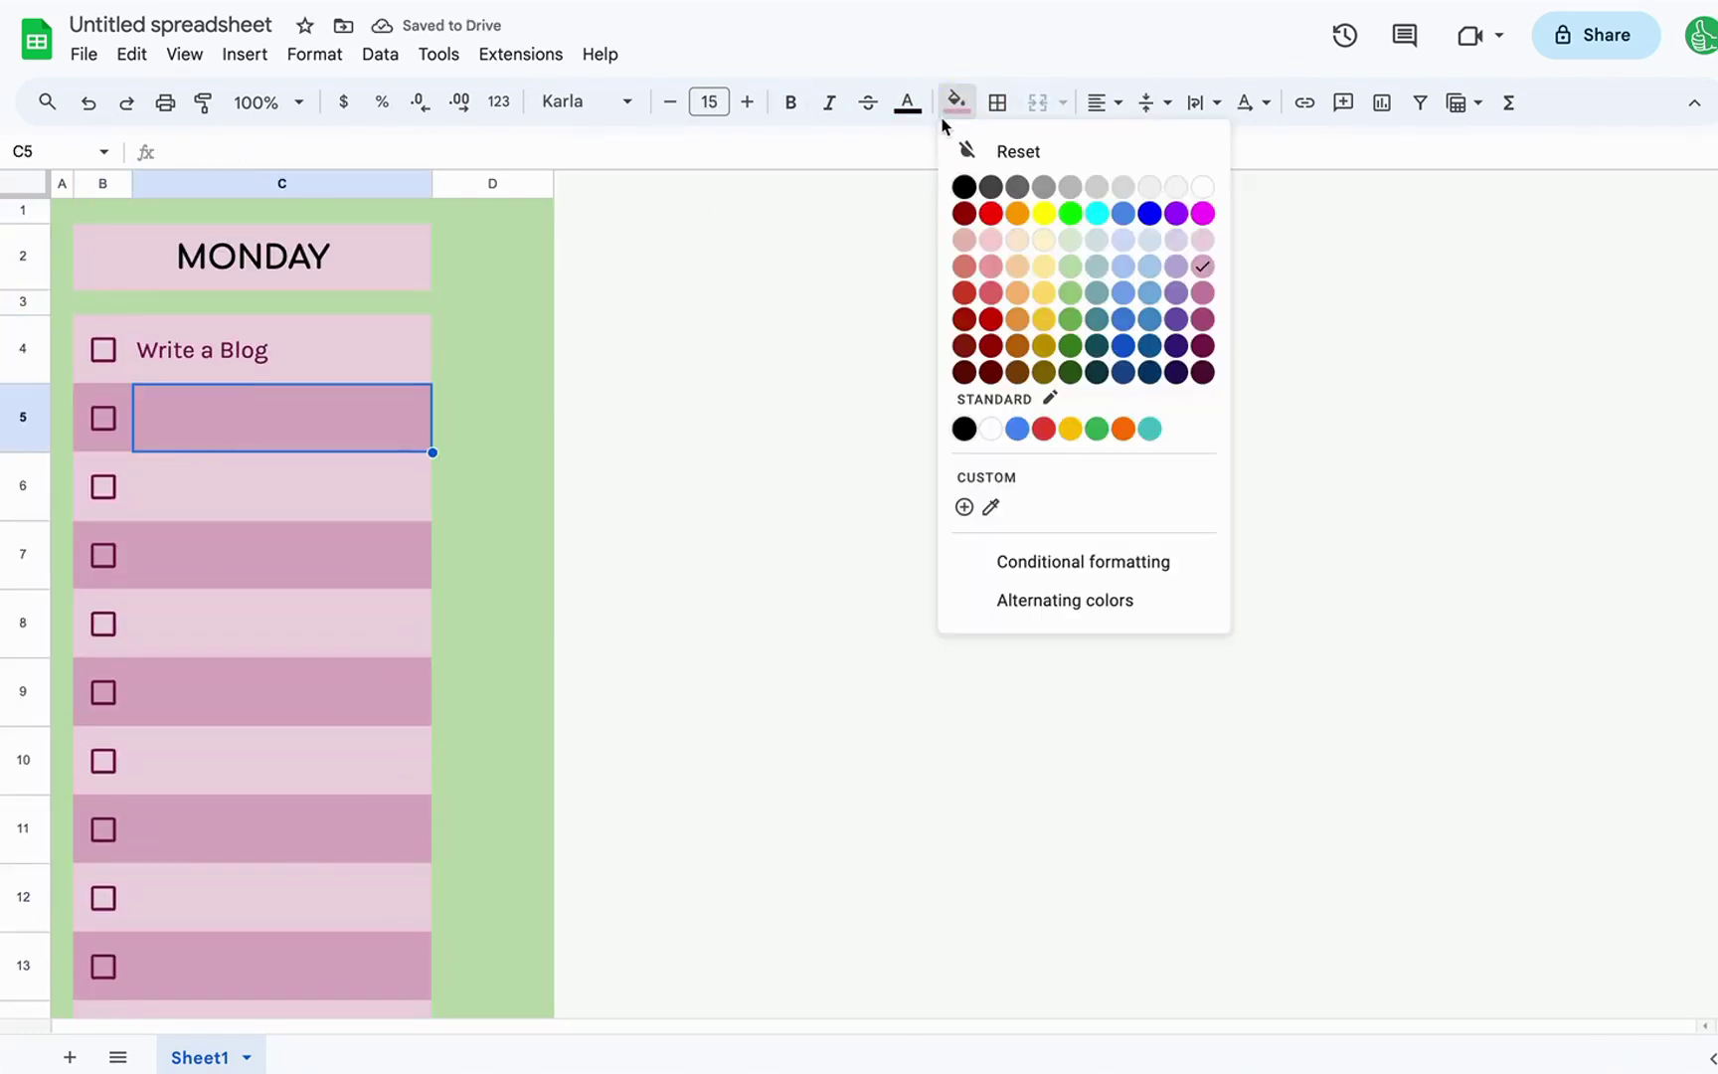
click(907, 103)
click(1153, 346)
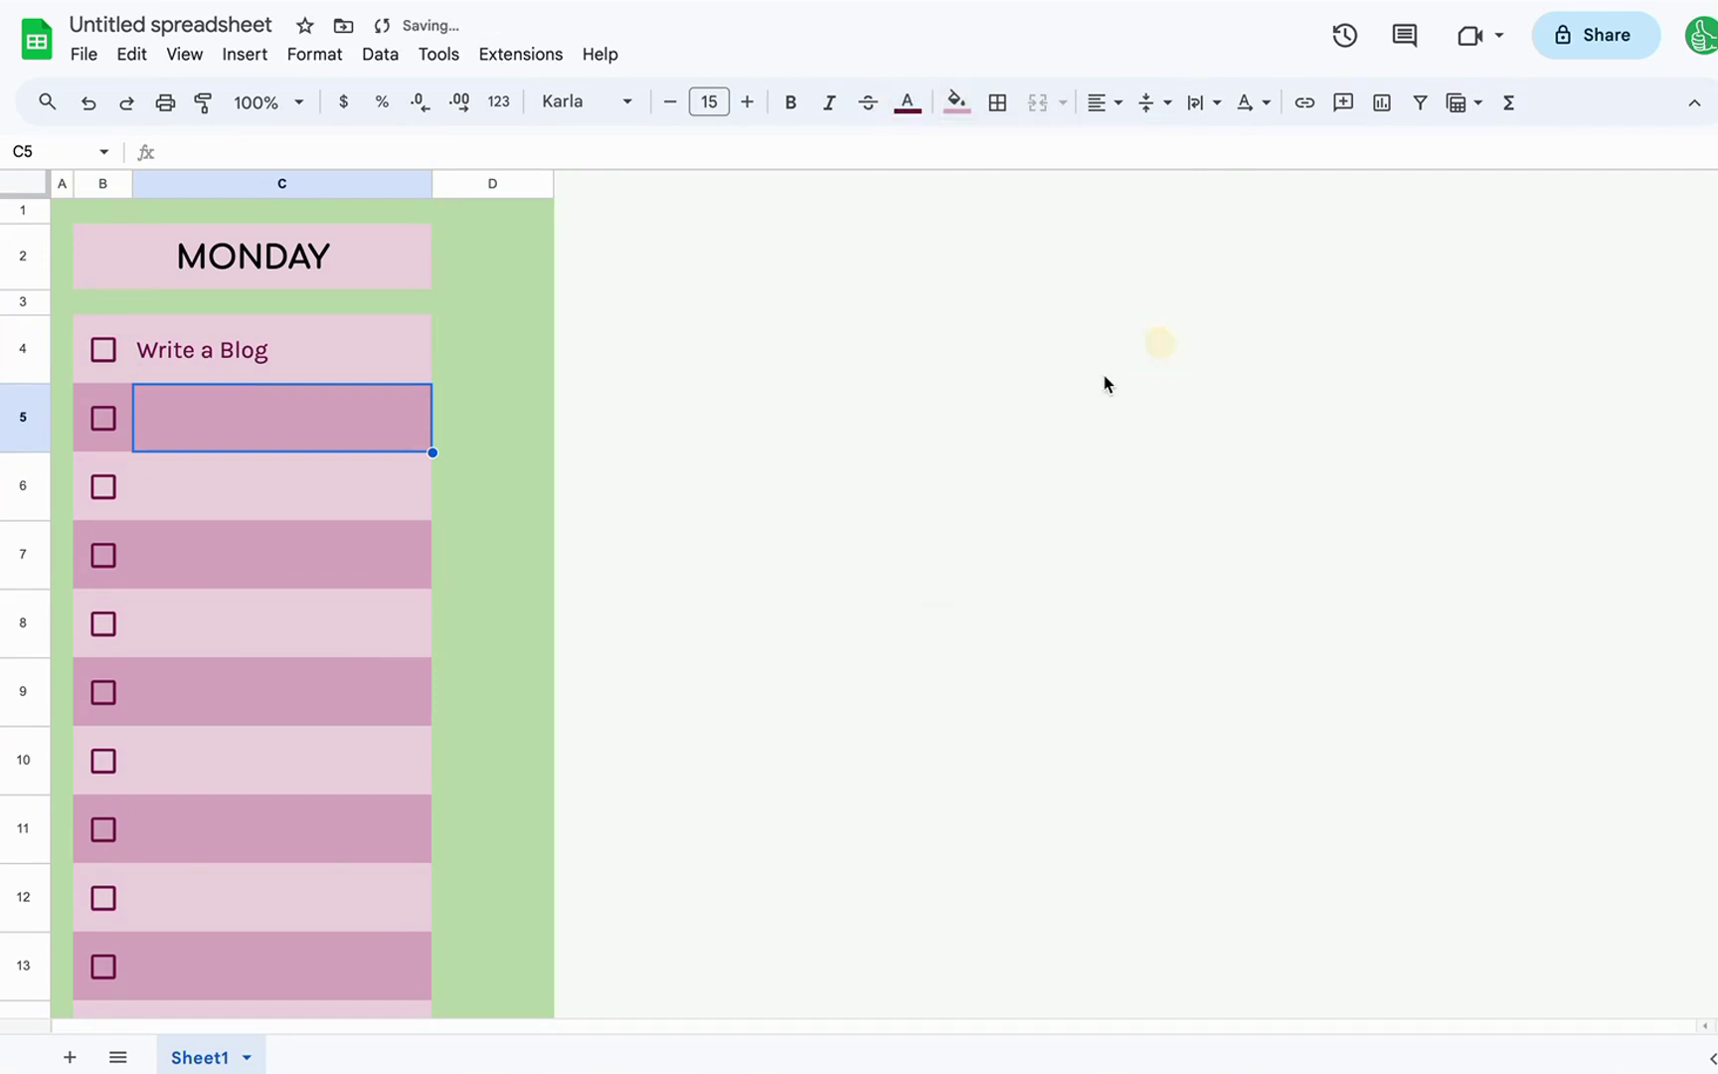
text(Fac)
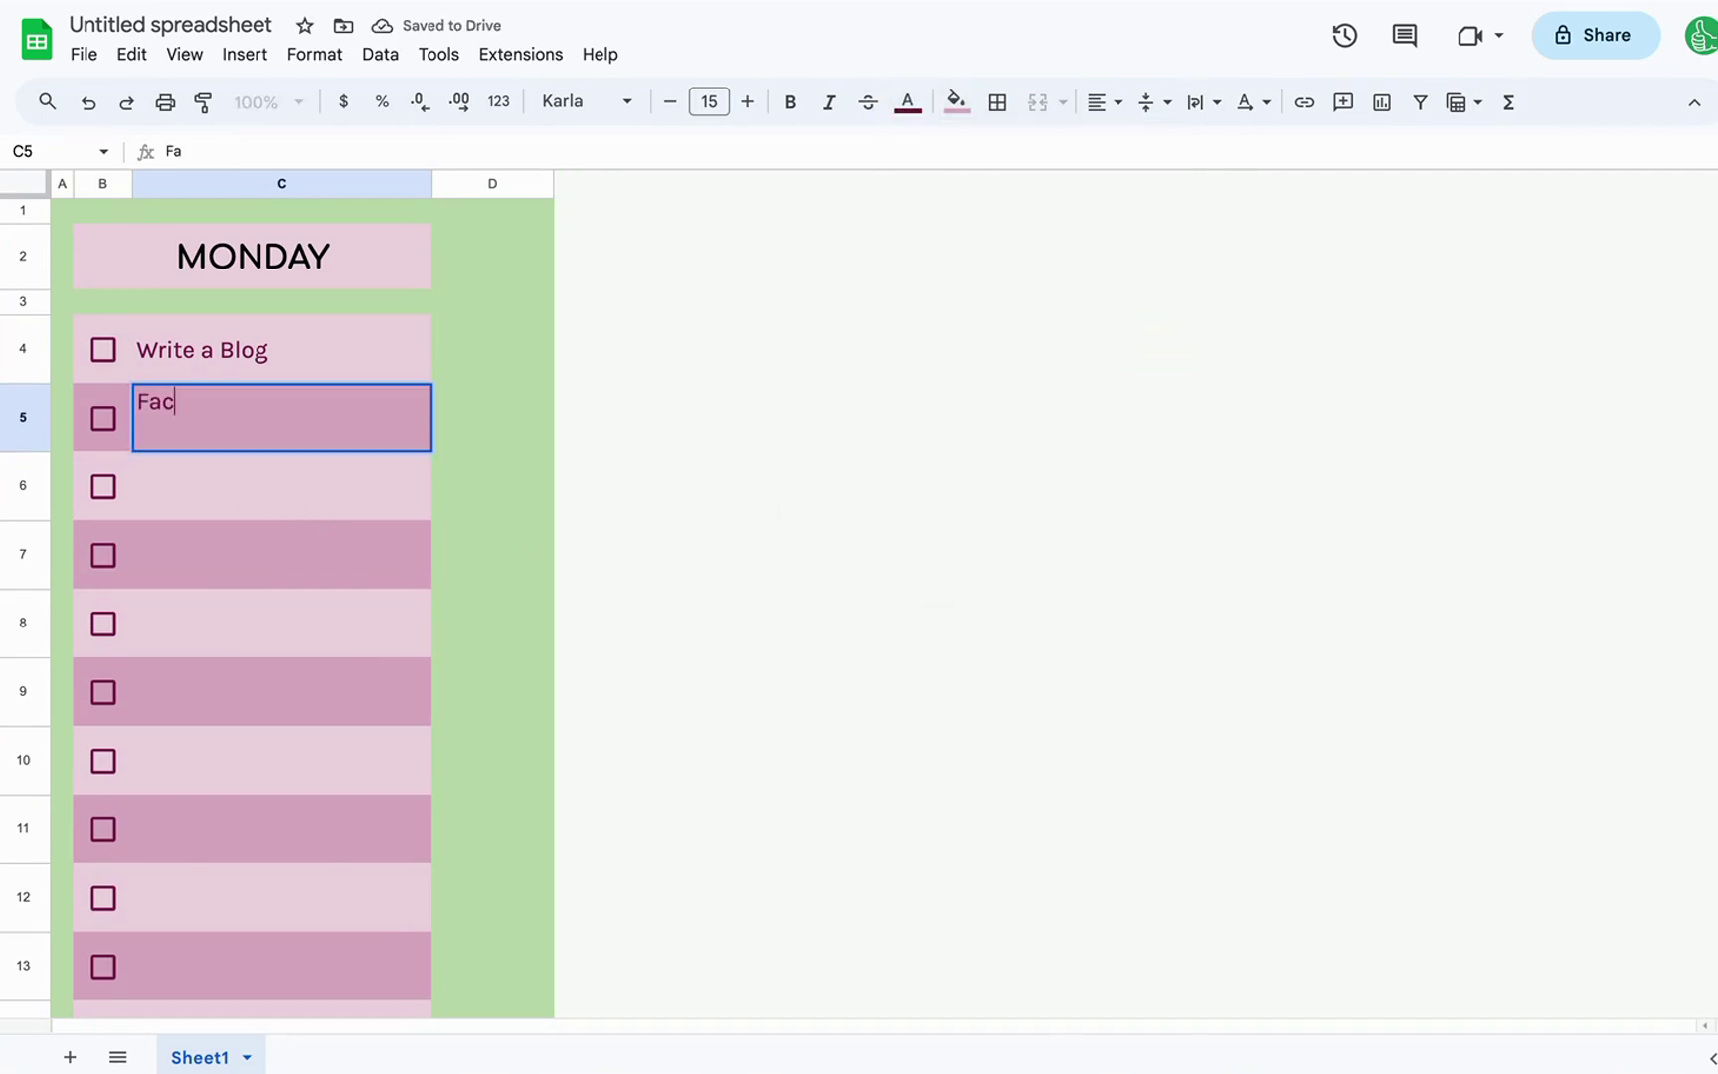
text(ebook post)
key(Return)
- Make the MONDAY heading text dark magenta
click(320, 418)
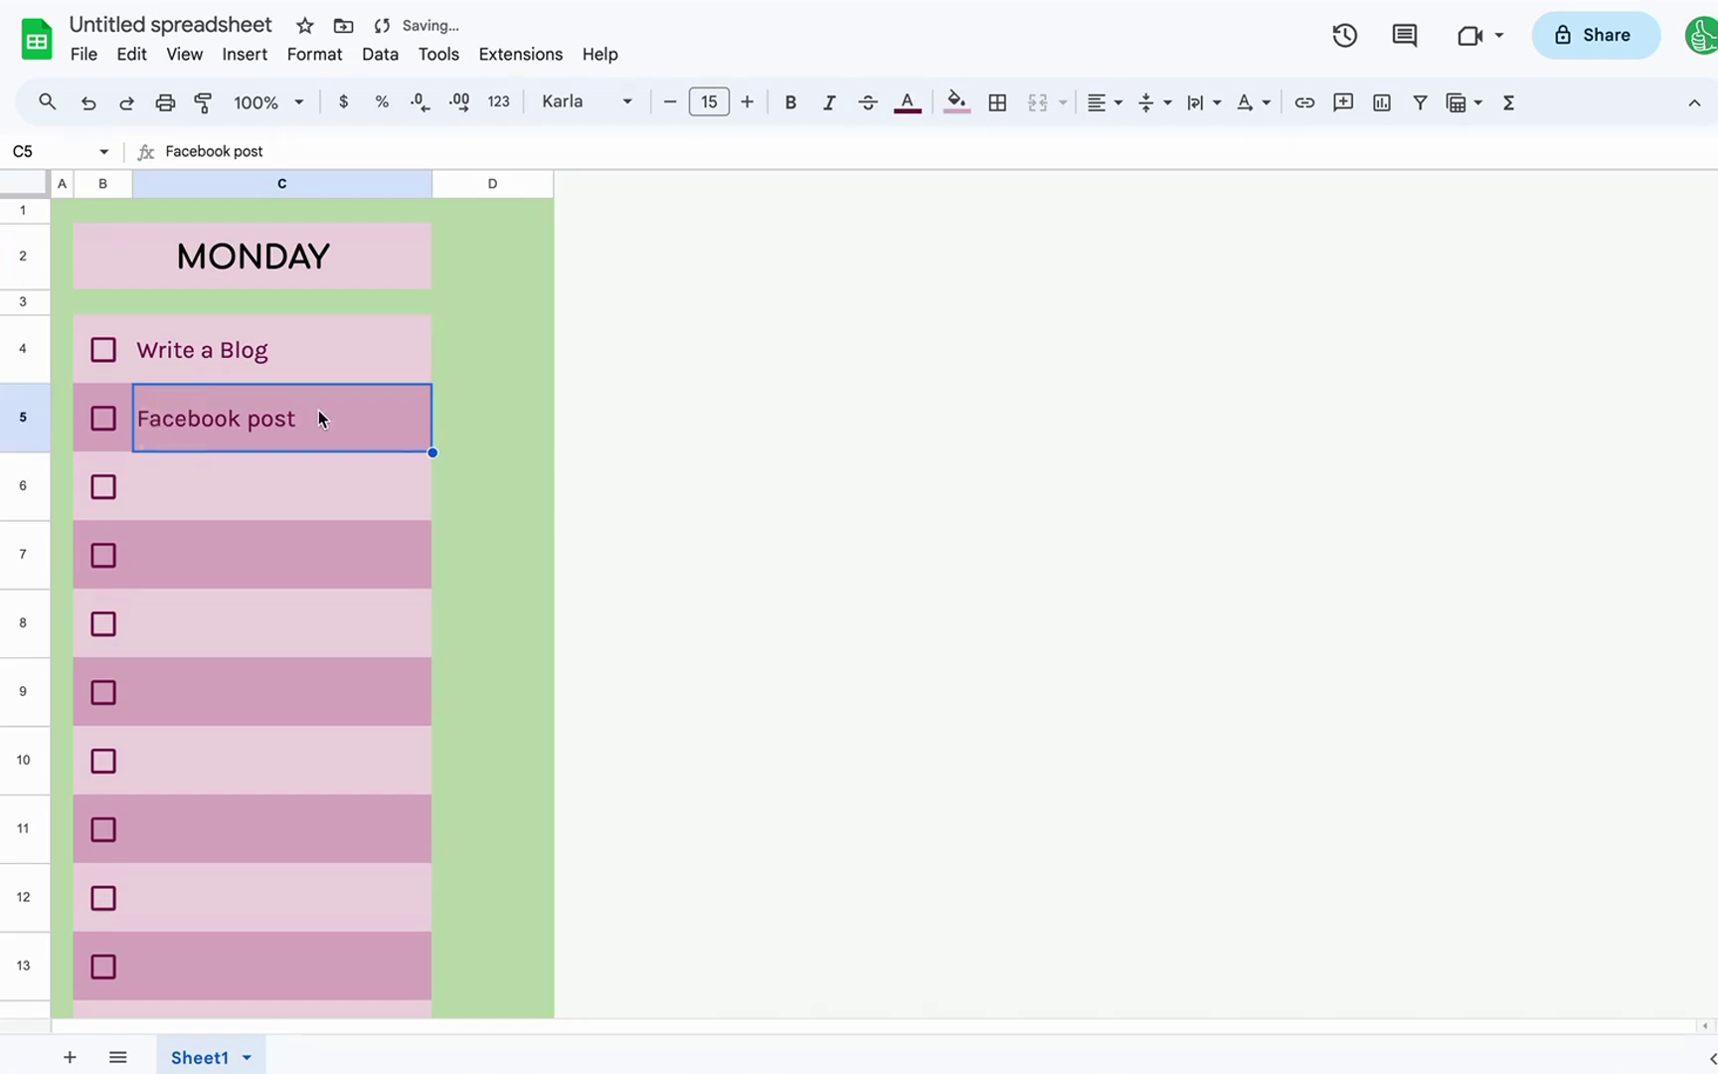
click(955, 101)
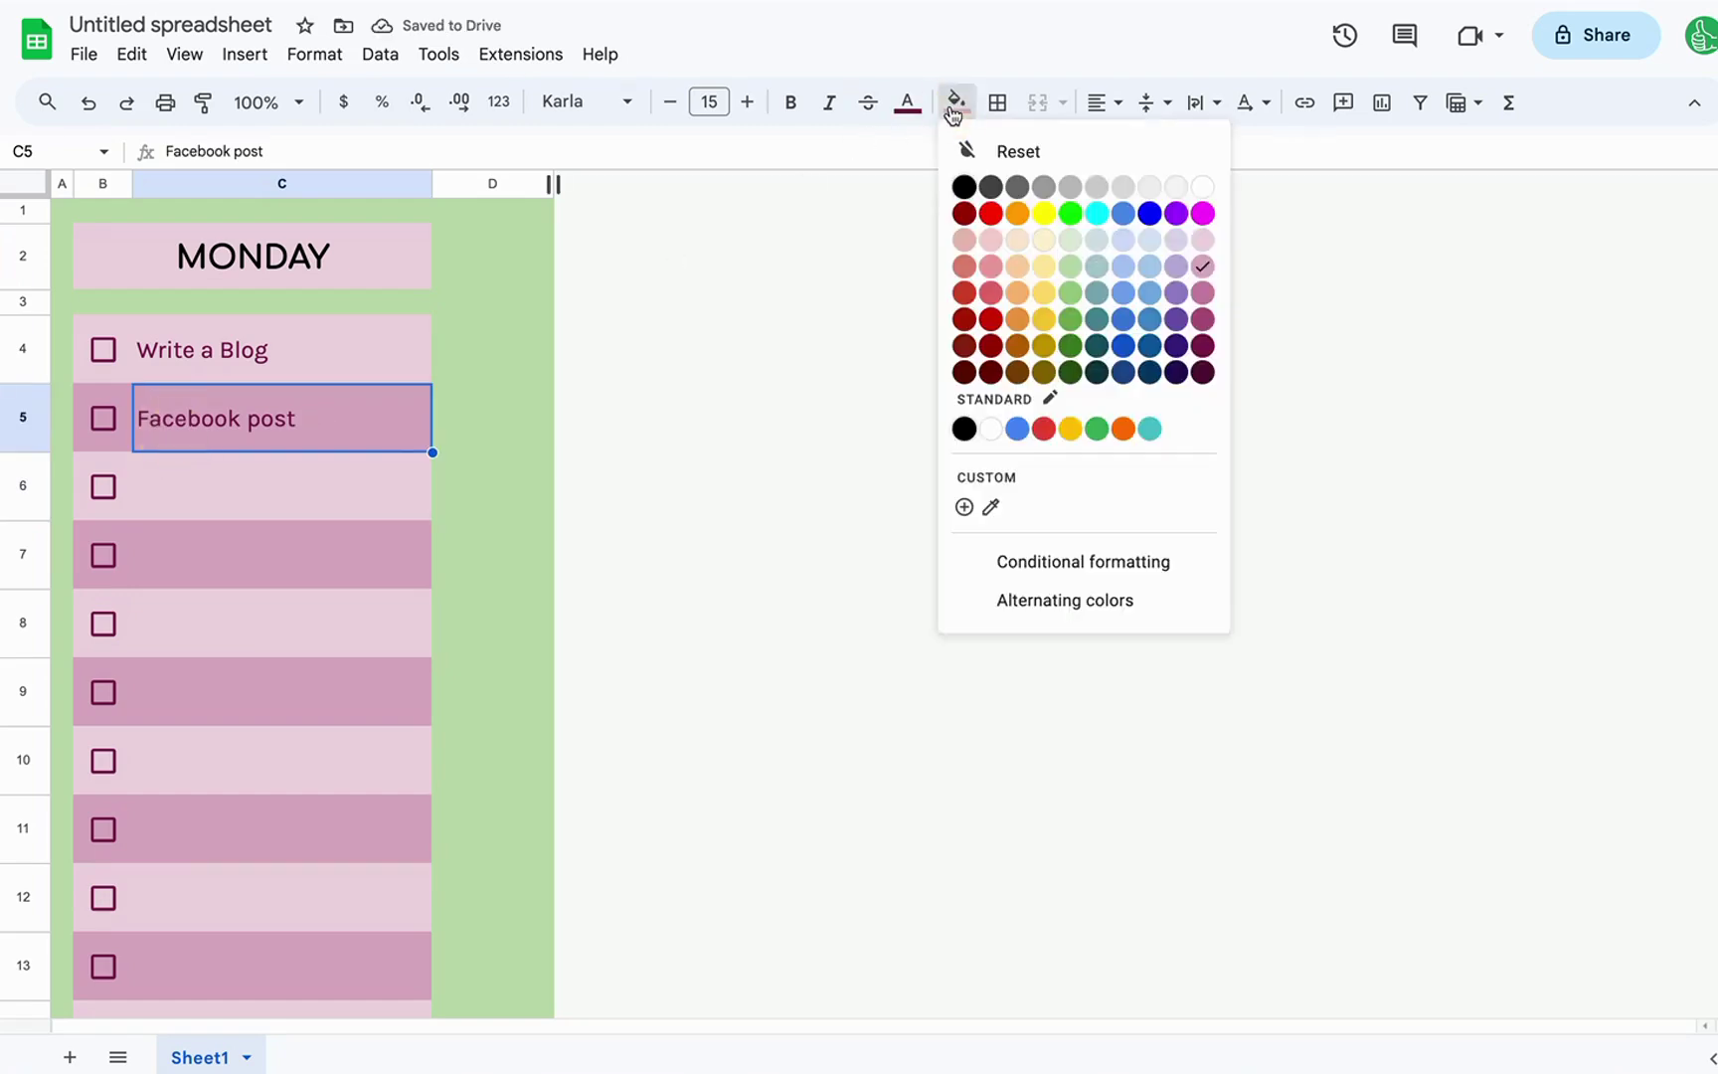
click(953, 102)
drag(176, 421, 83, 423)
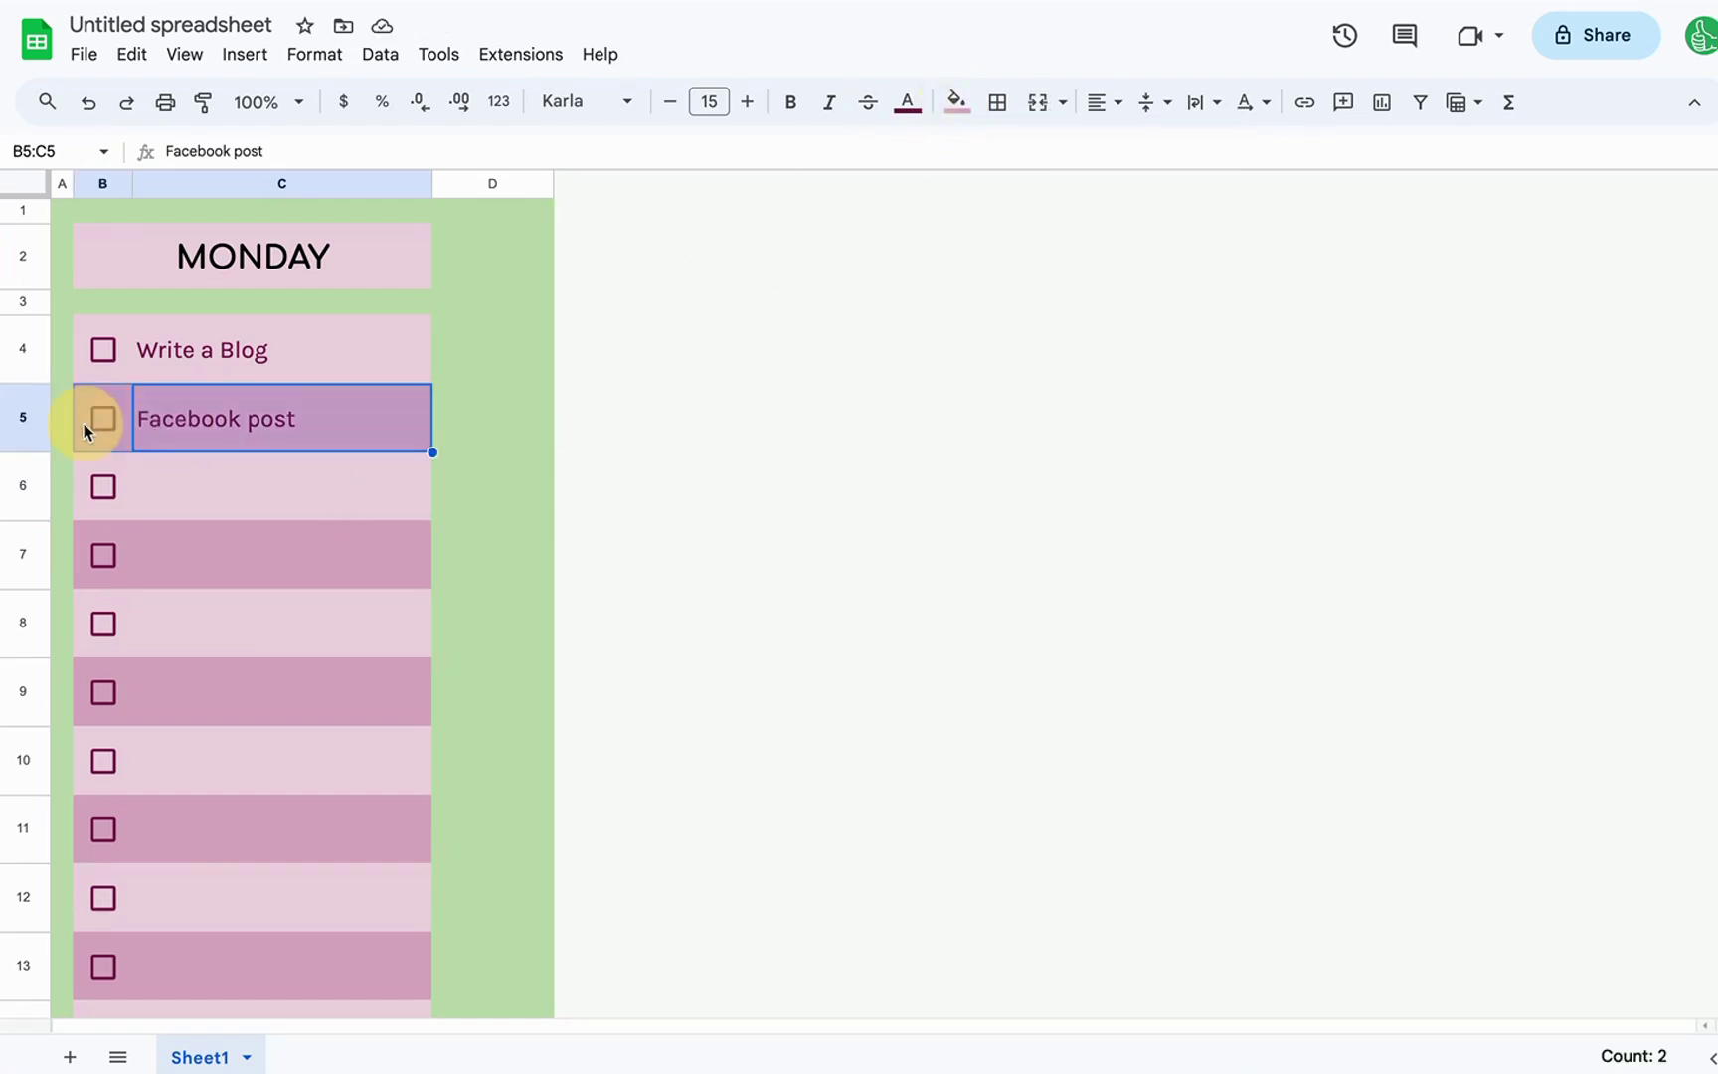
click(280, 285)
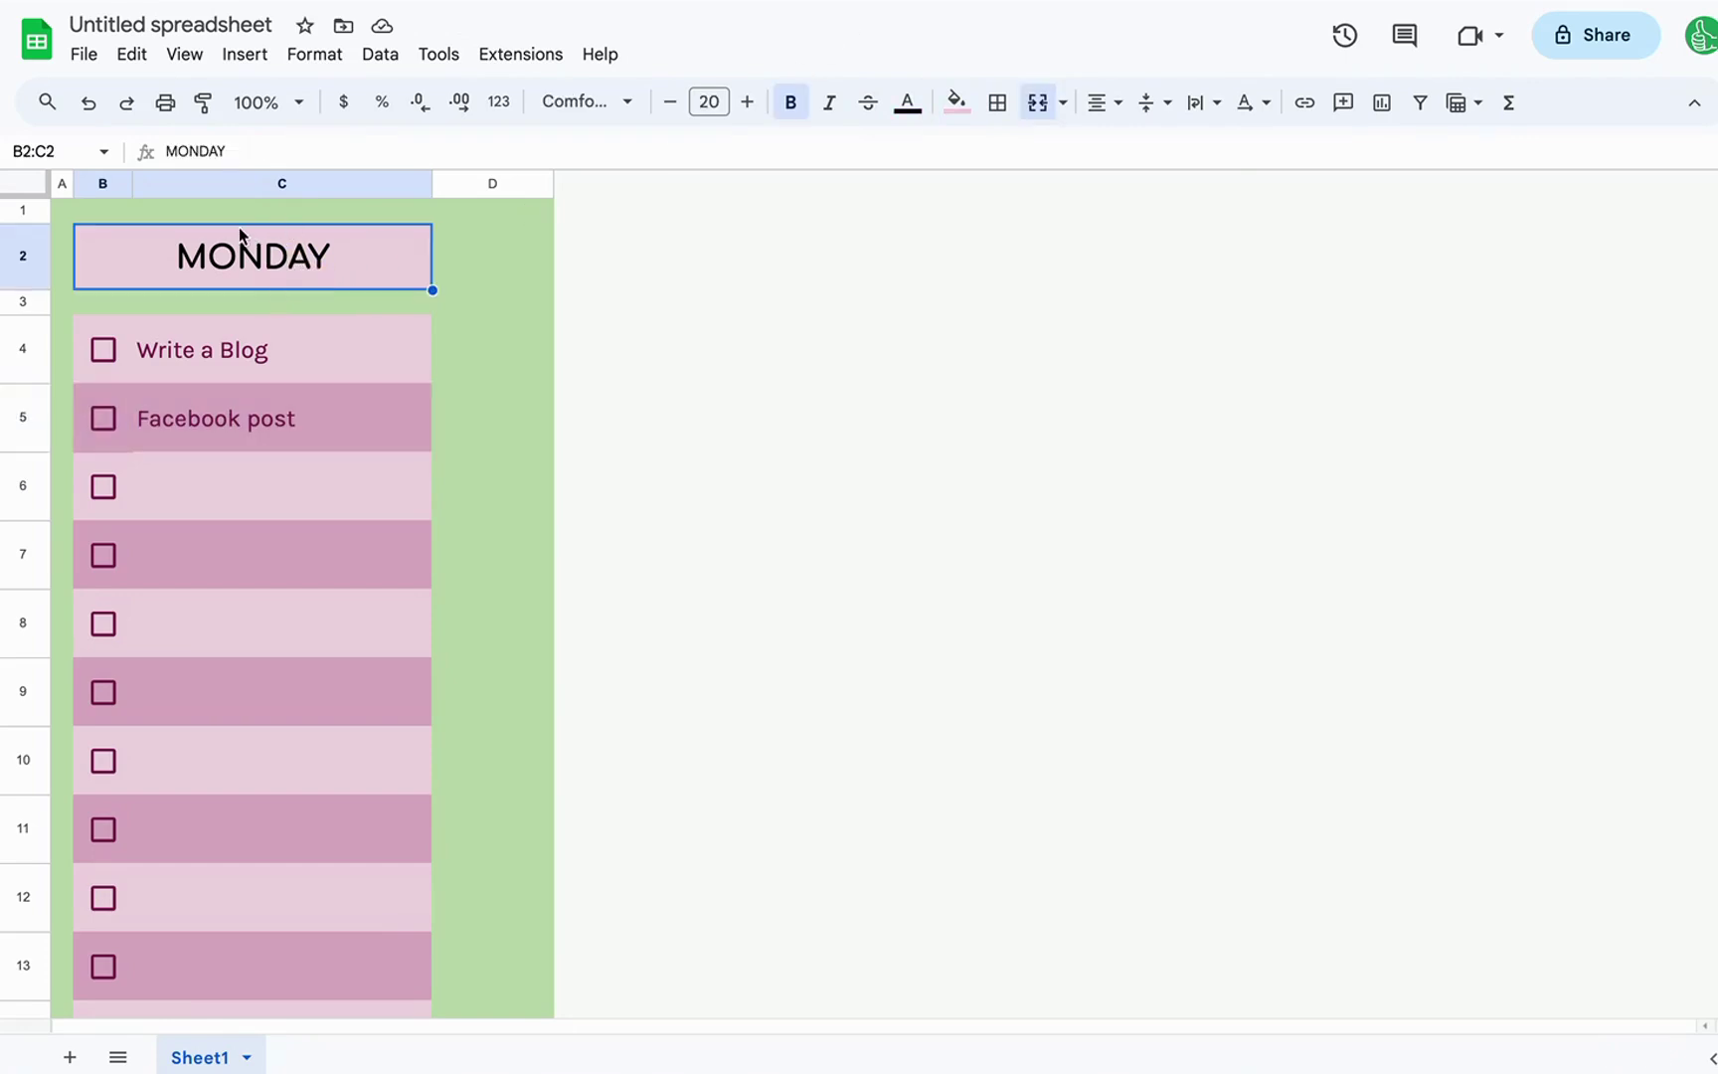
click(907, 102)
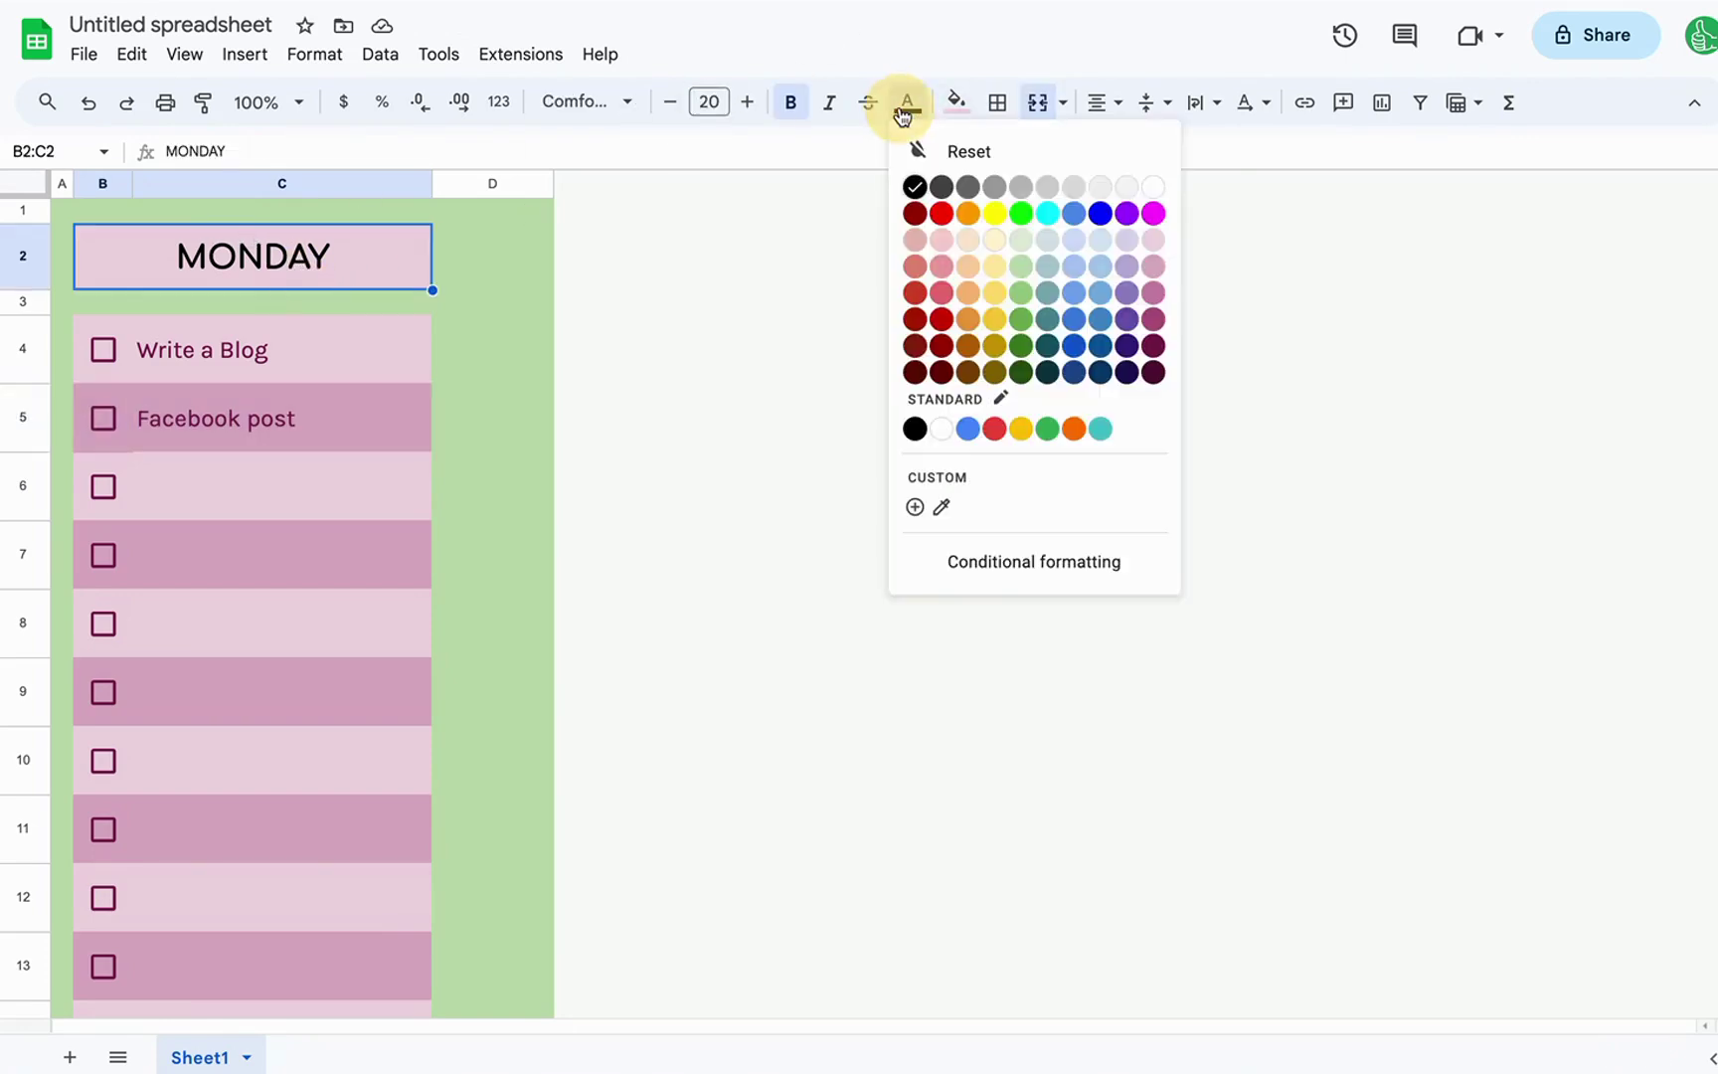
click(1154, 346)
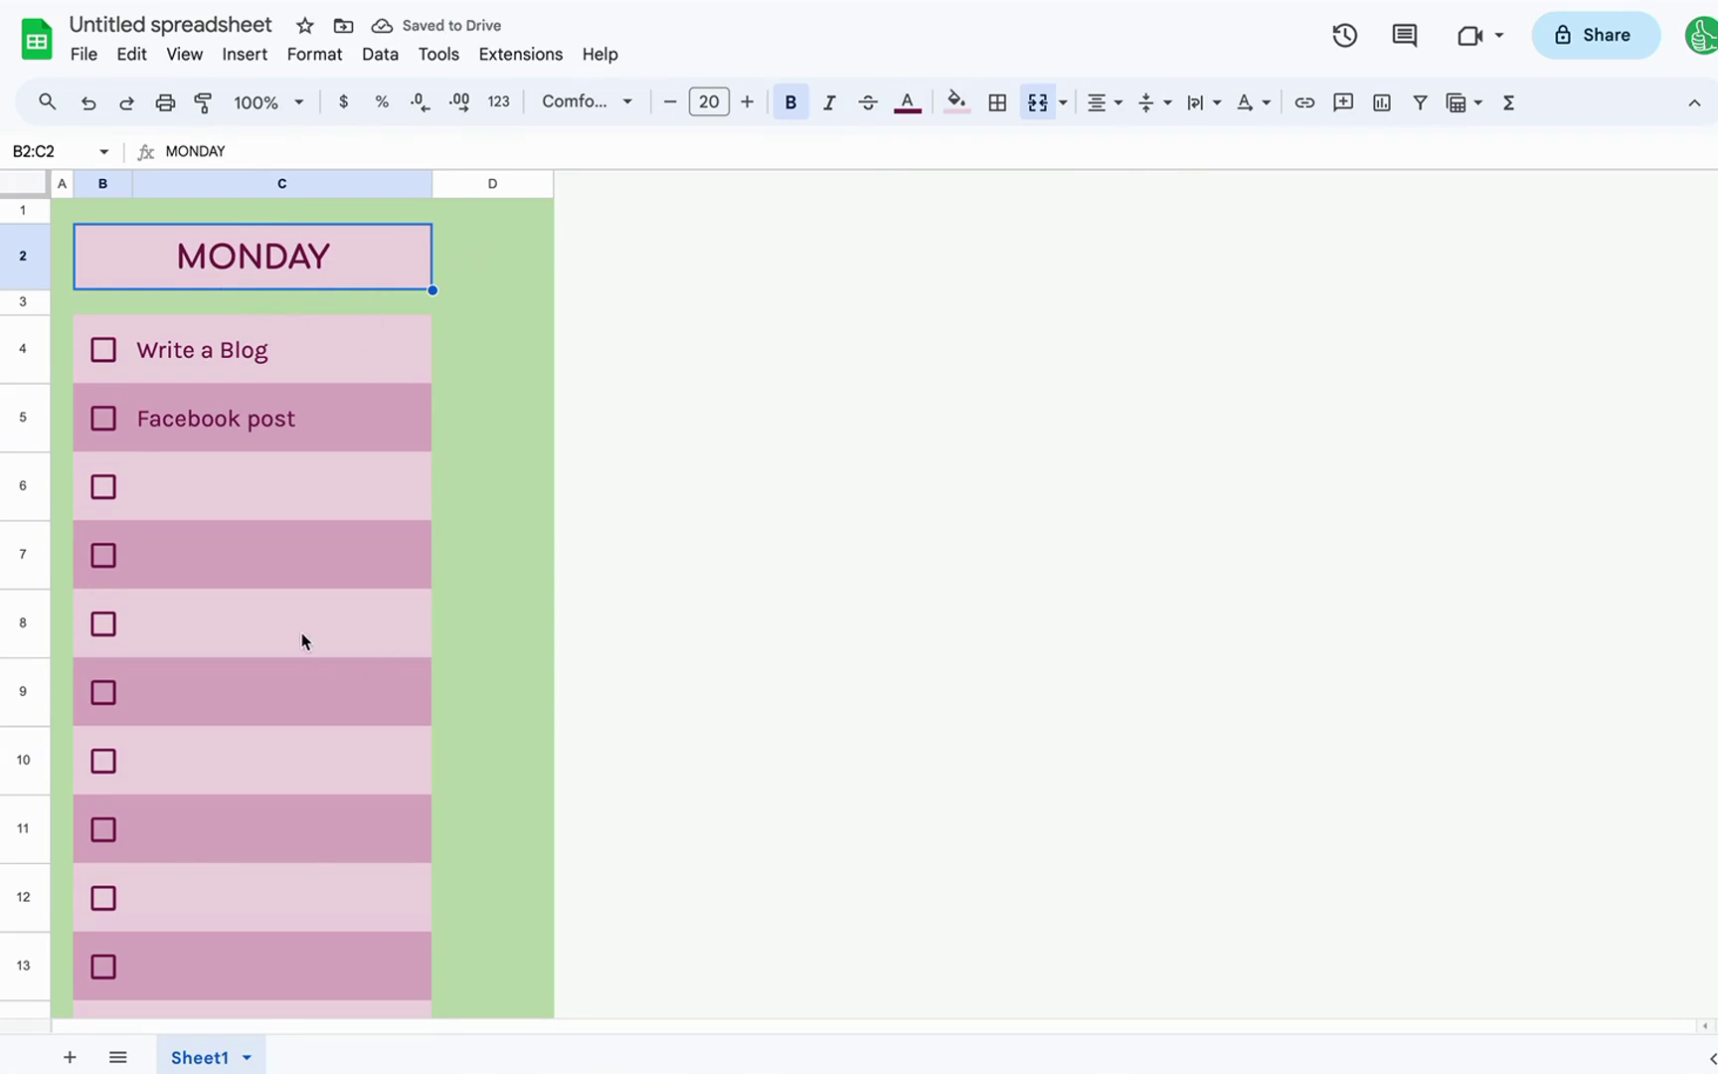
- Title the spreadsheet 'Ultimate Checklist Designed by BetterSheets.co', correcting the first attempt
click(157, 25)
text(U)
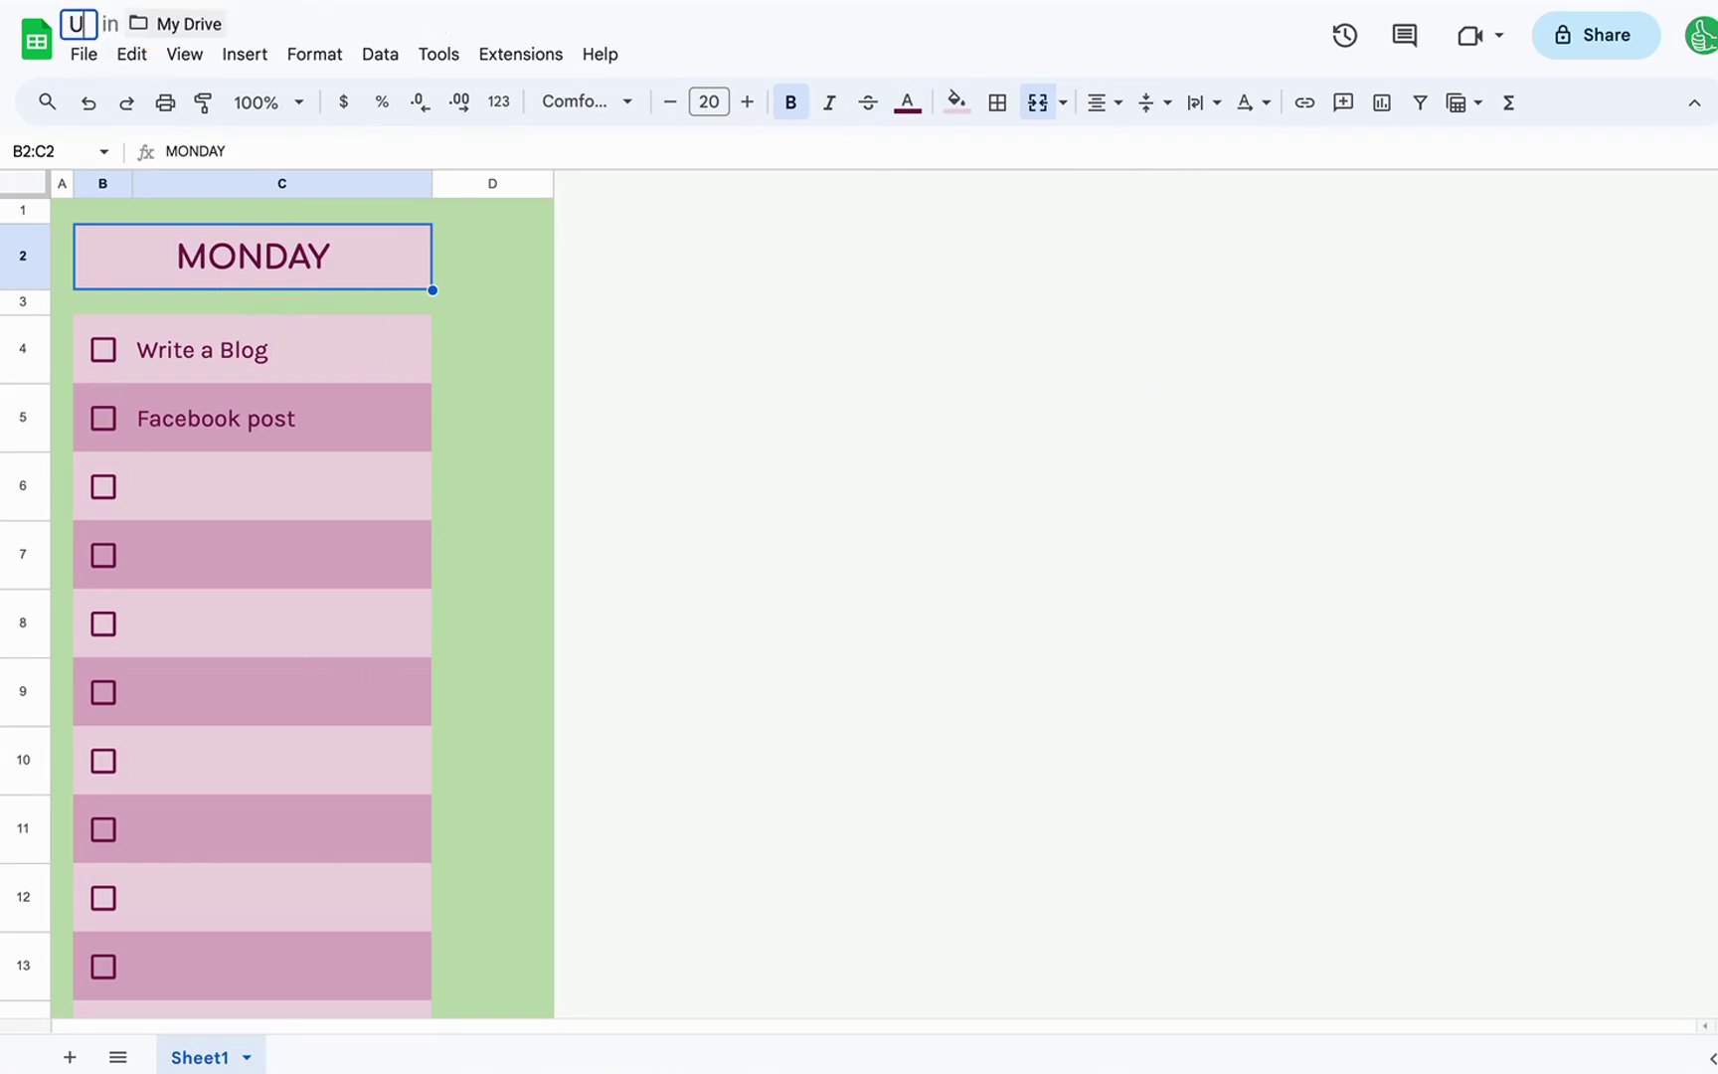
text(ntimate Check)
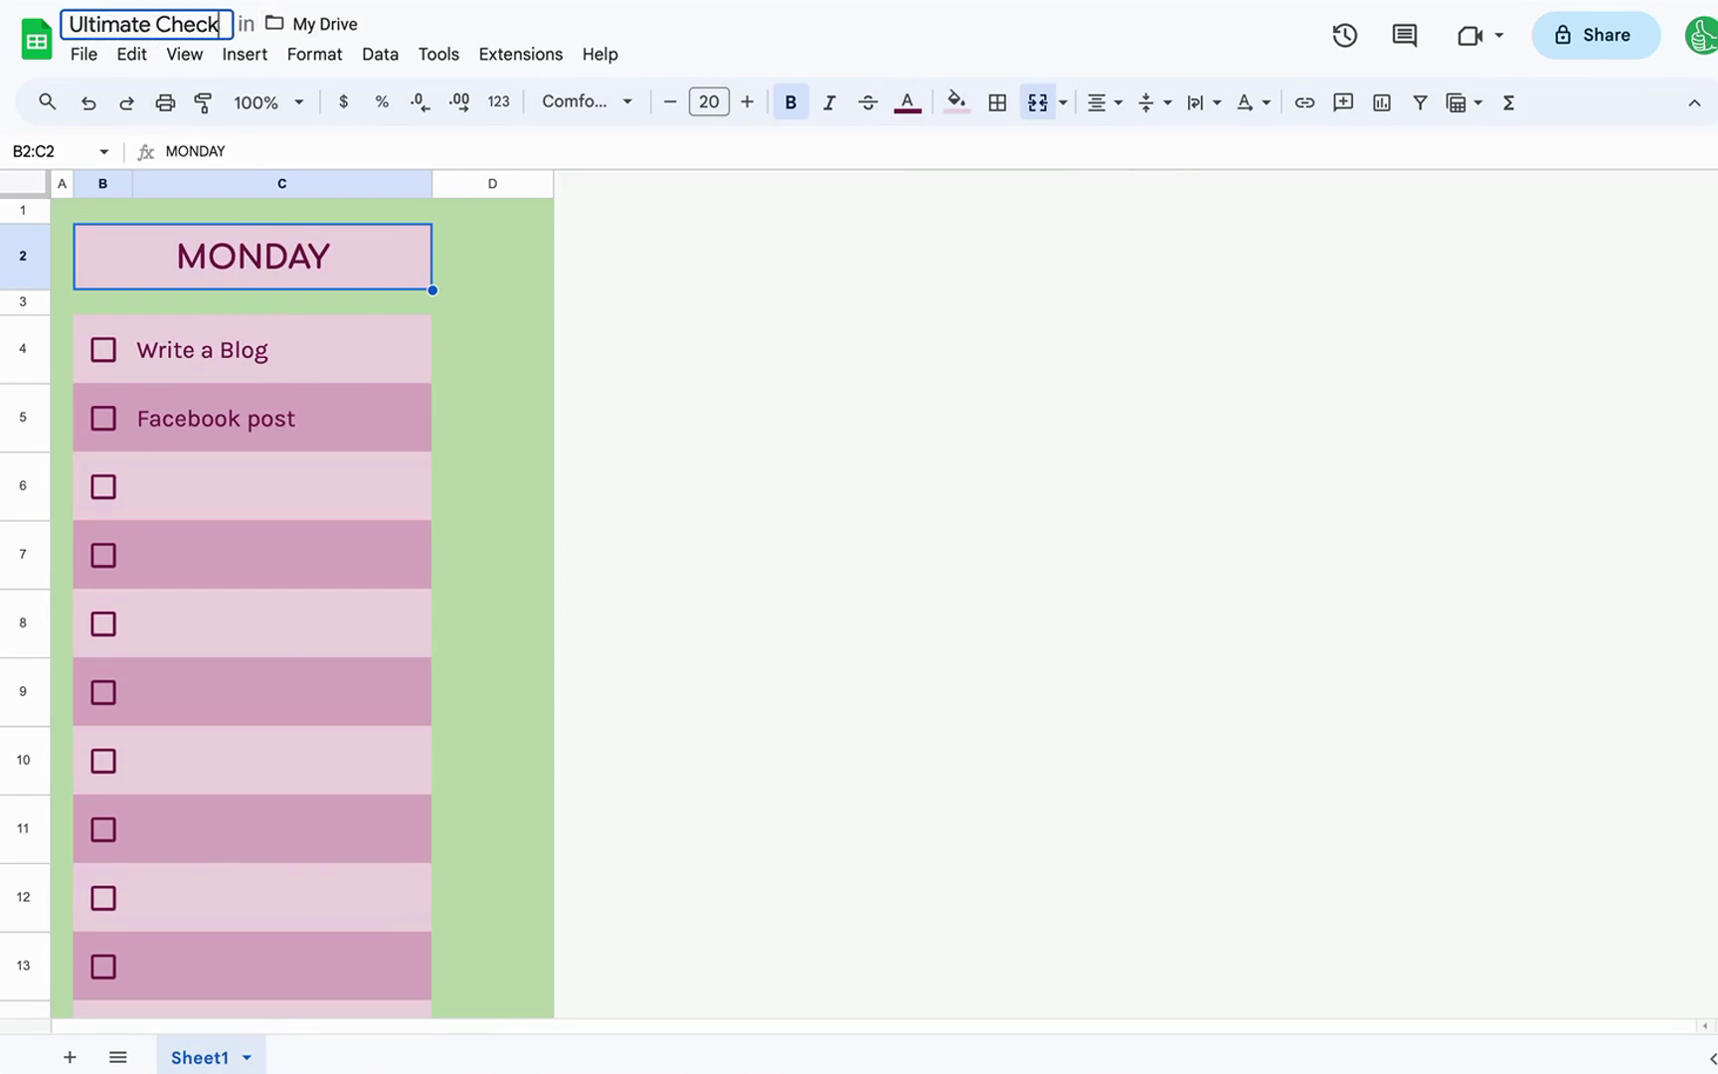
text(list Design)
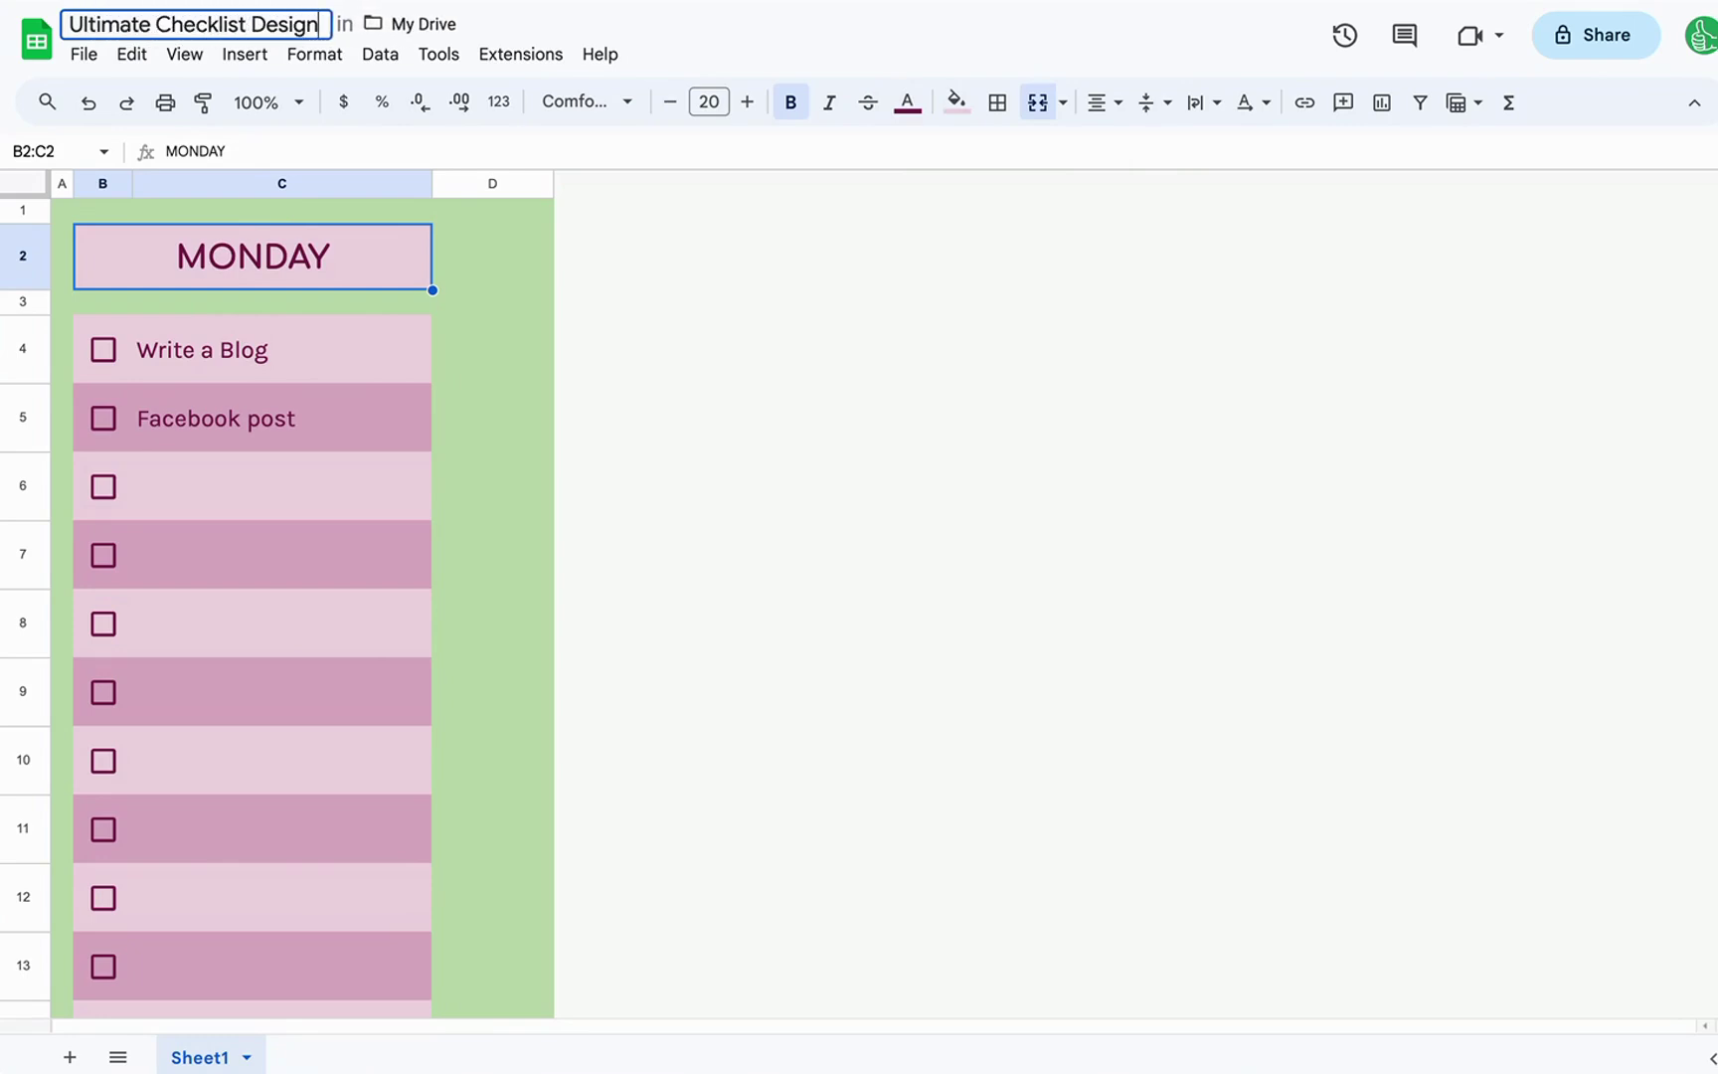
text(ed by Better Sheet)
key(Return)
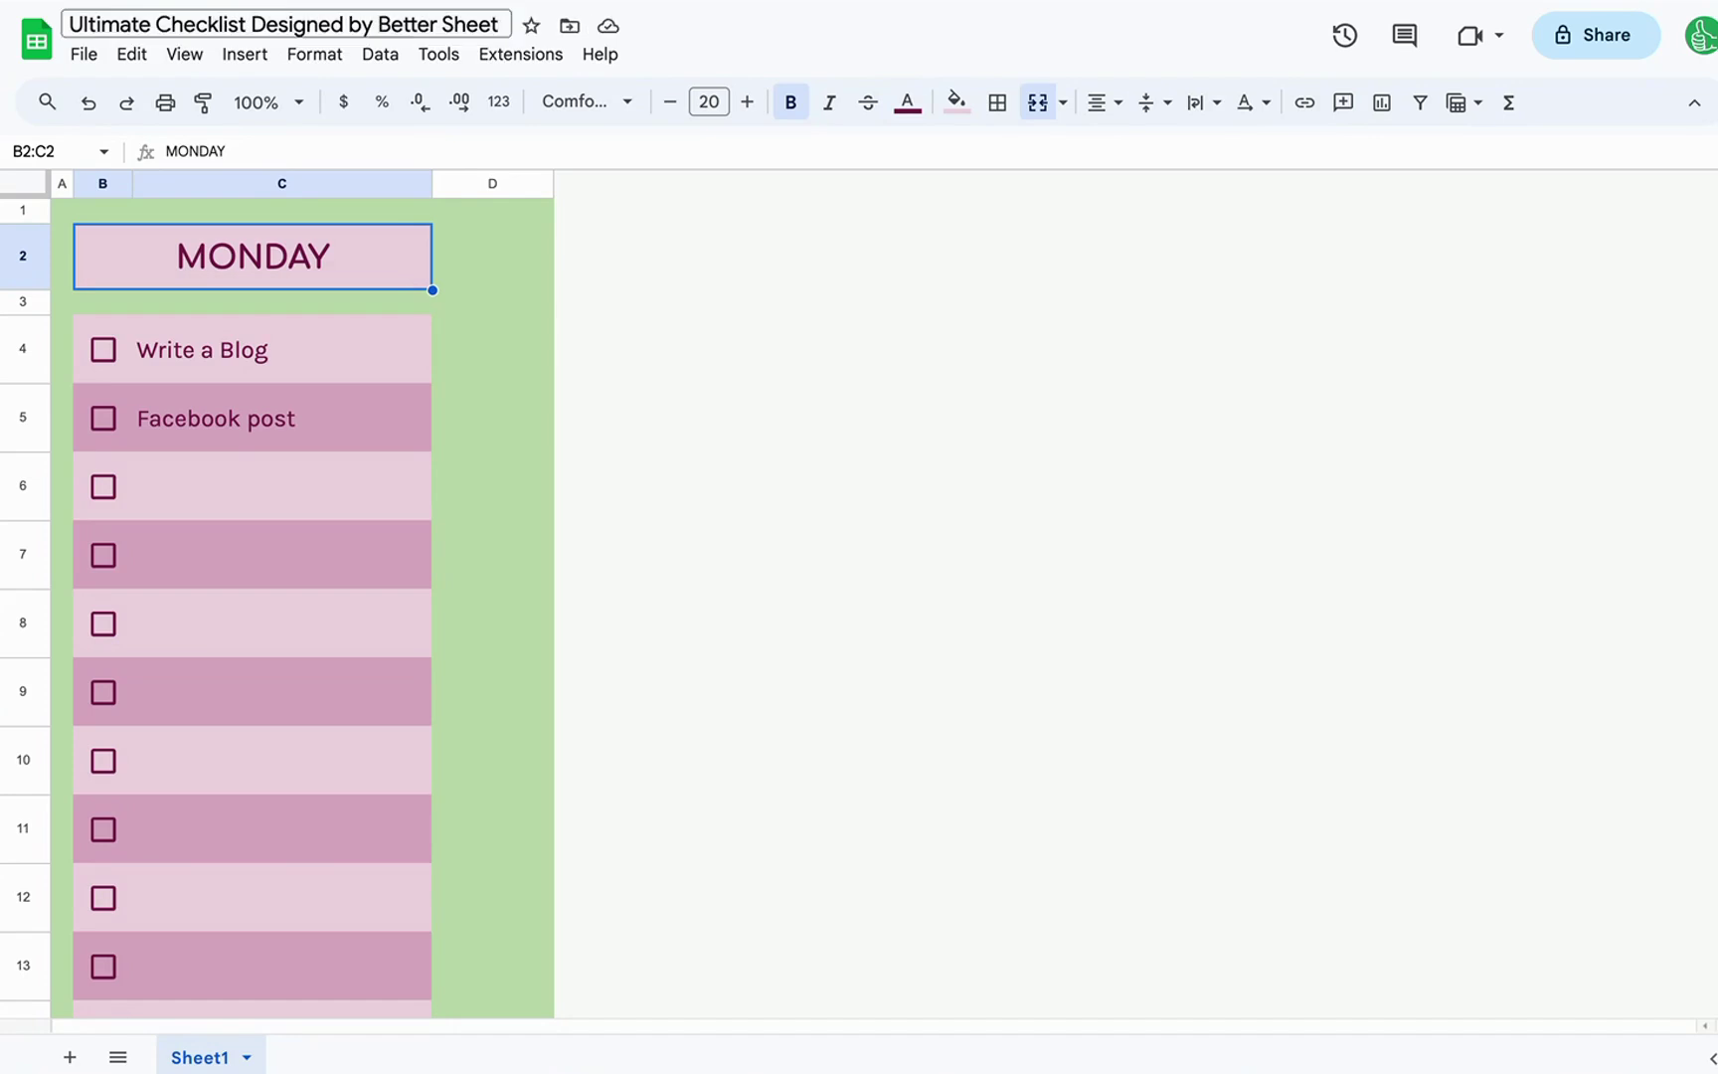
click(430, 9)
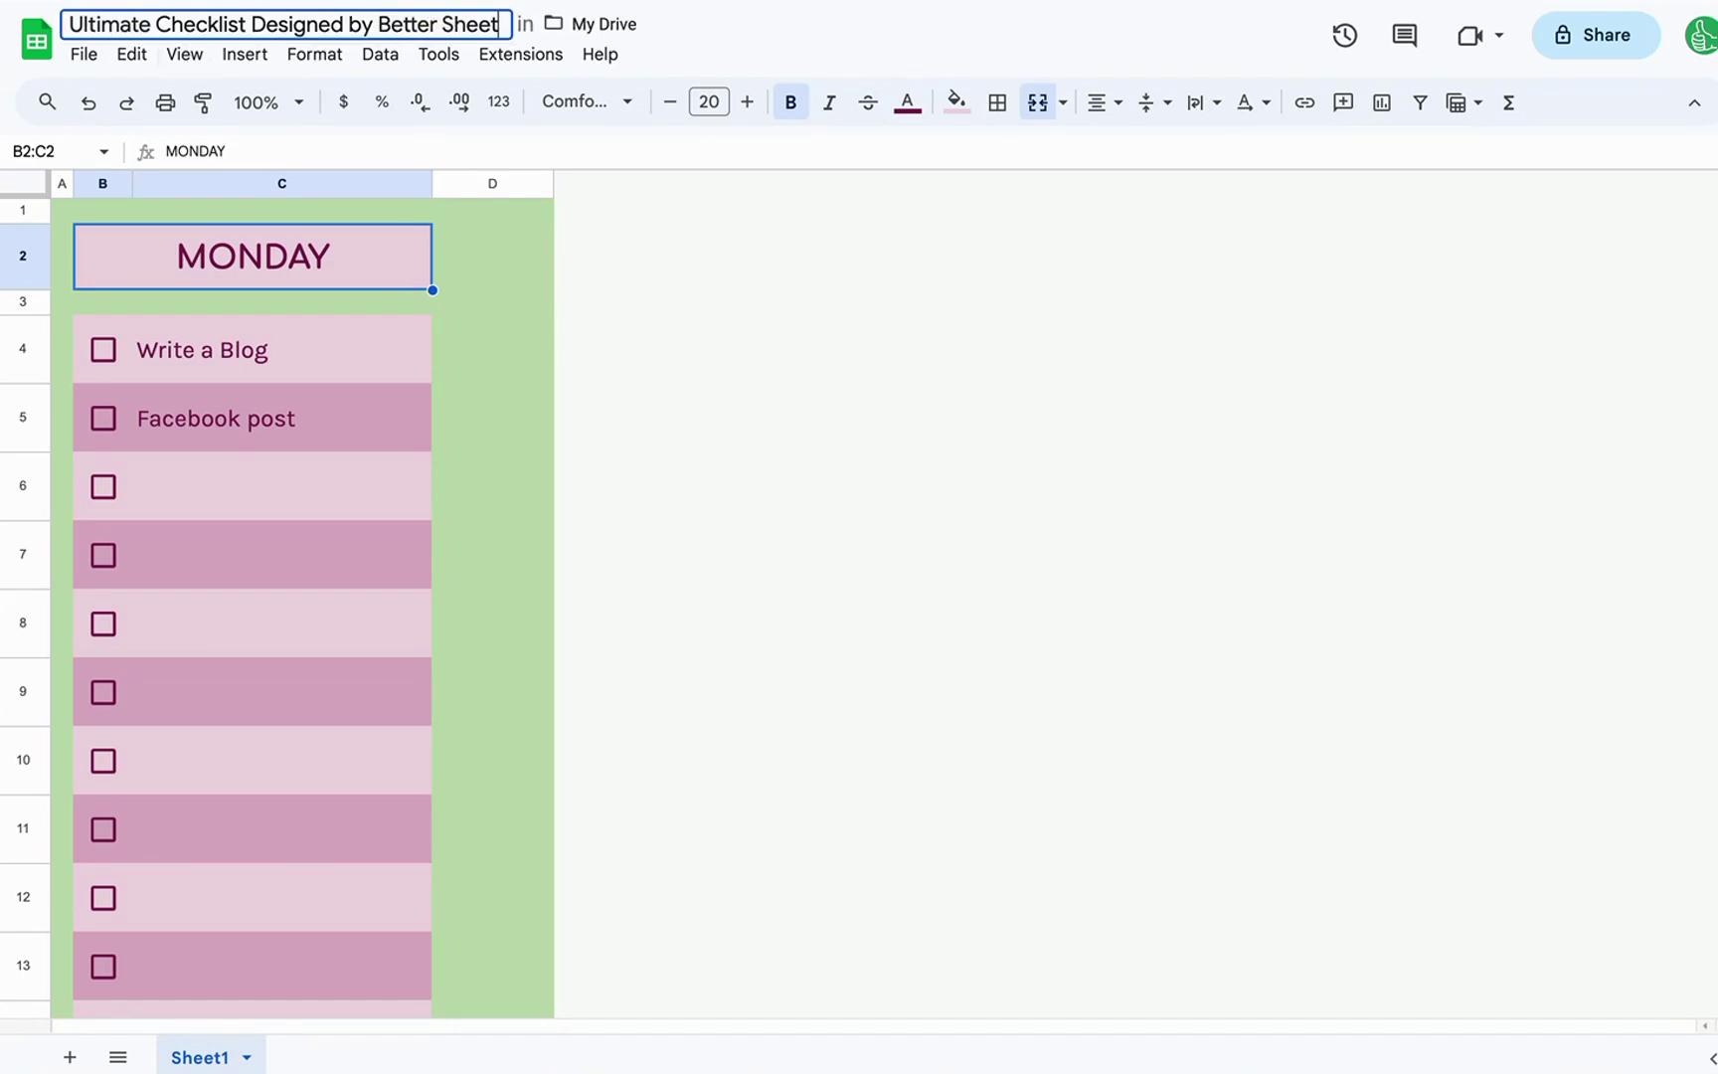
text(s)
key(BackSpace)
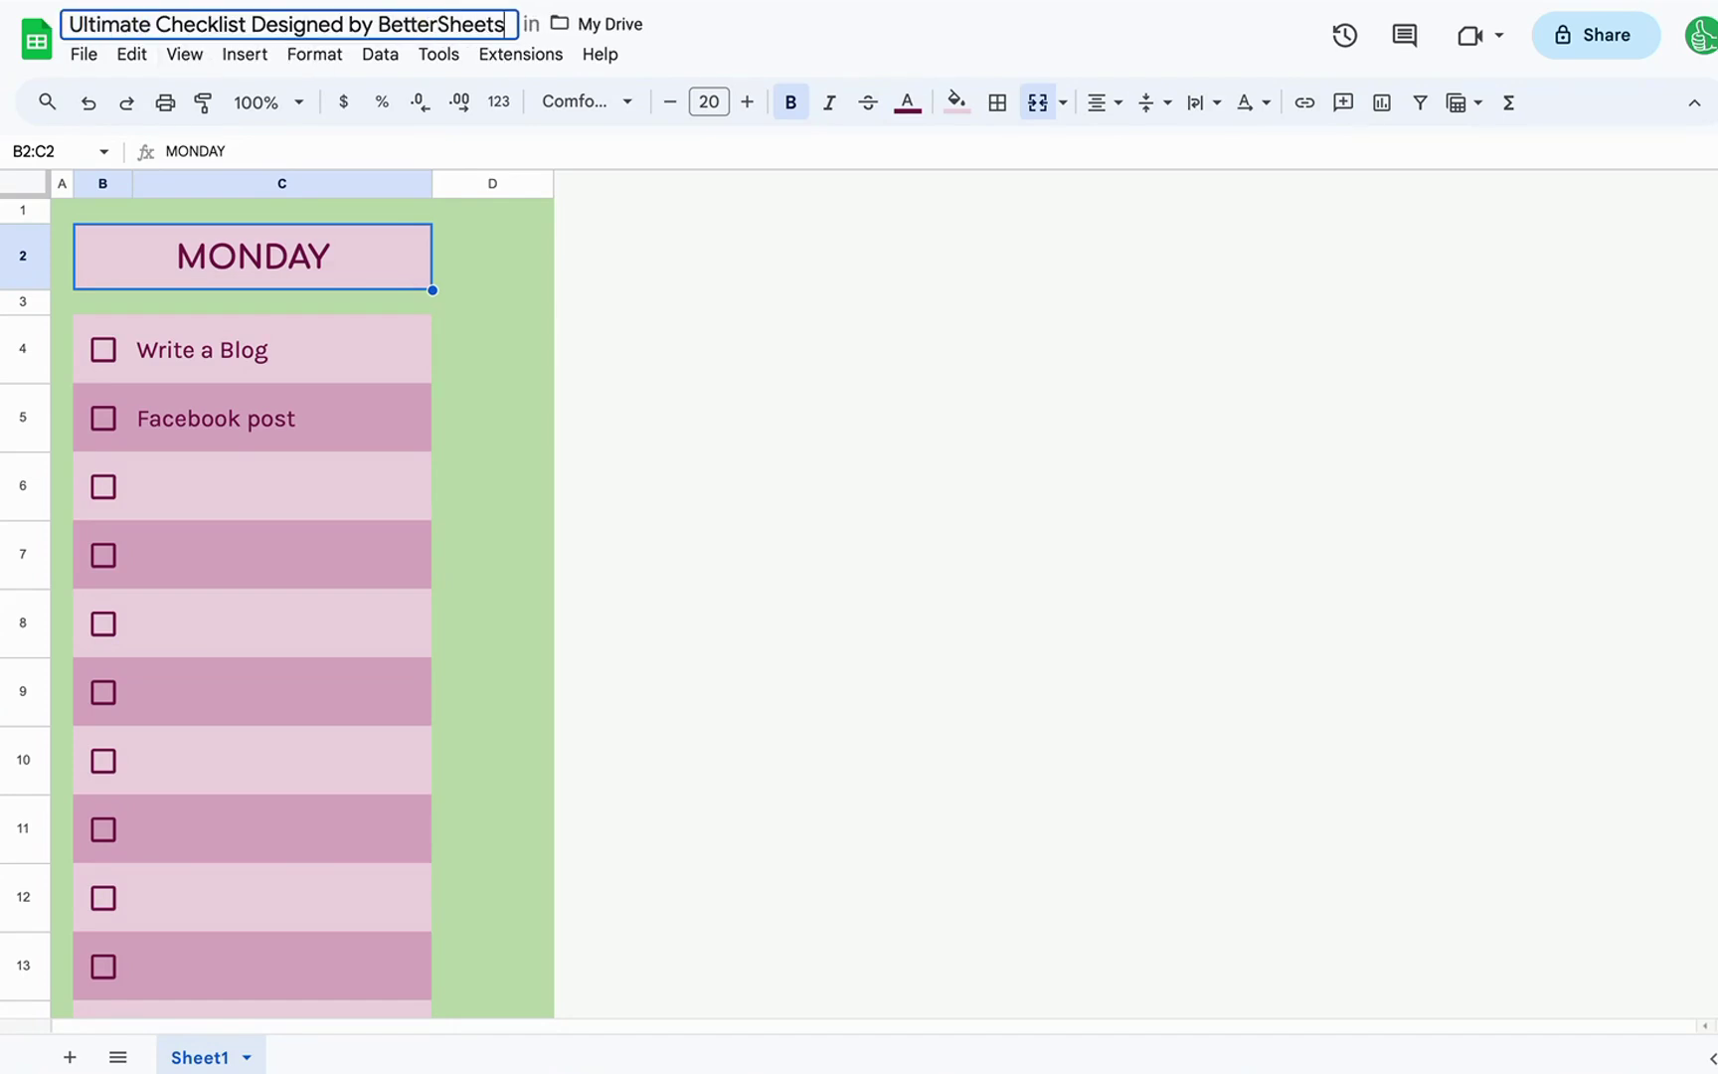
text(.co)
key(Return)
click(249, 486)
scroll(179, 380, down, 4)
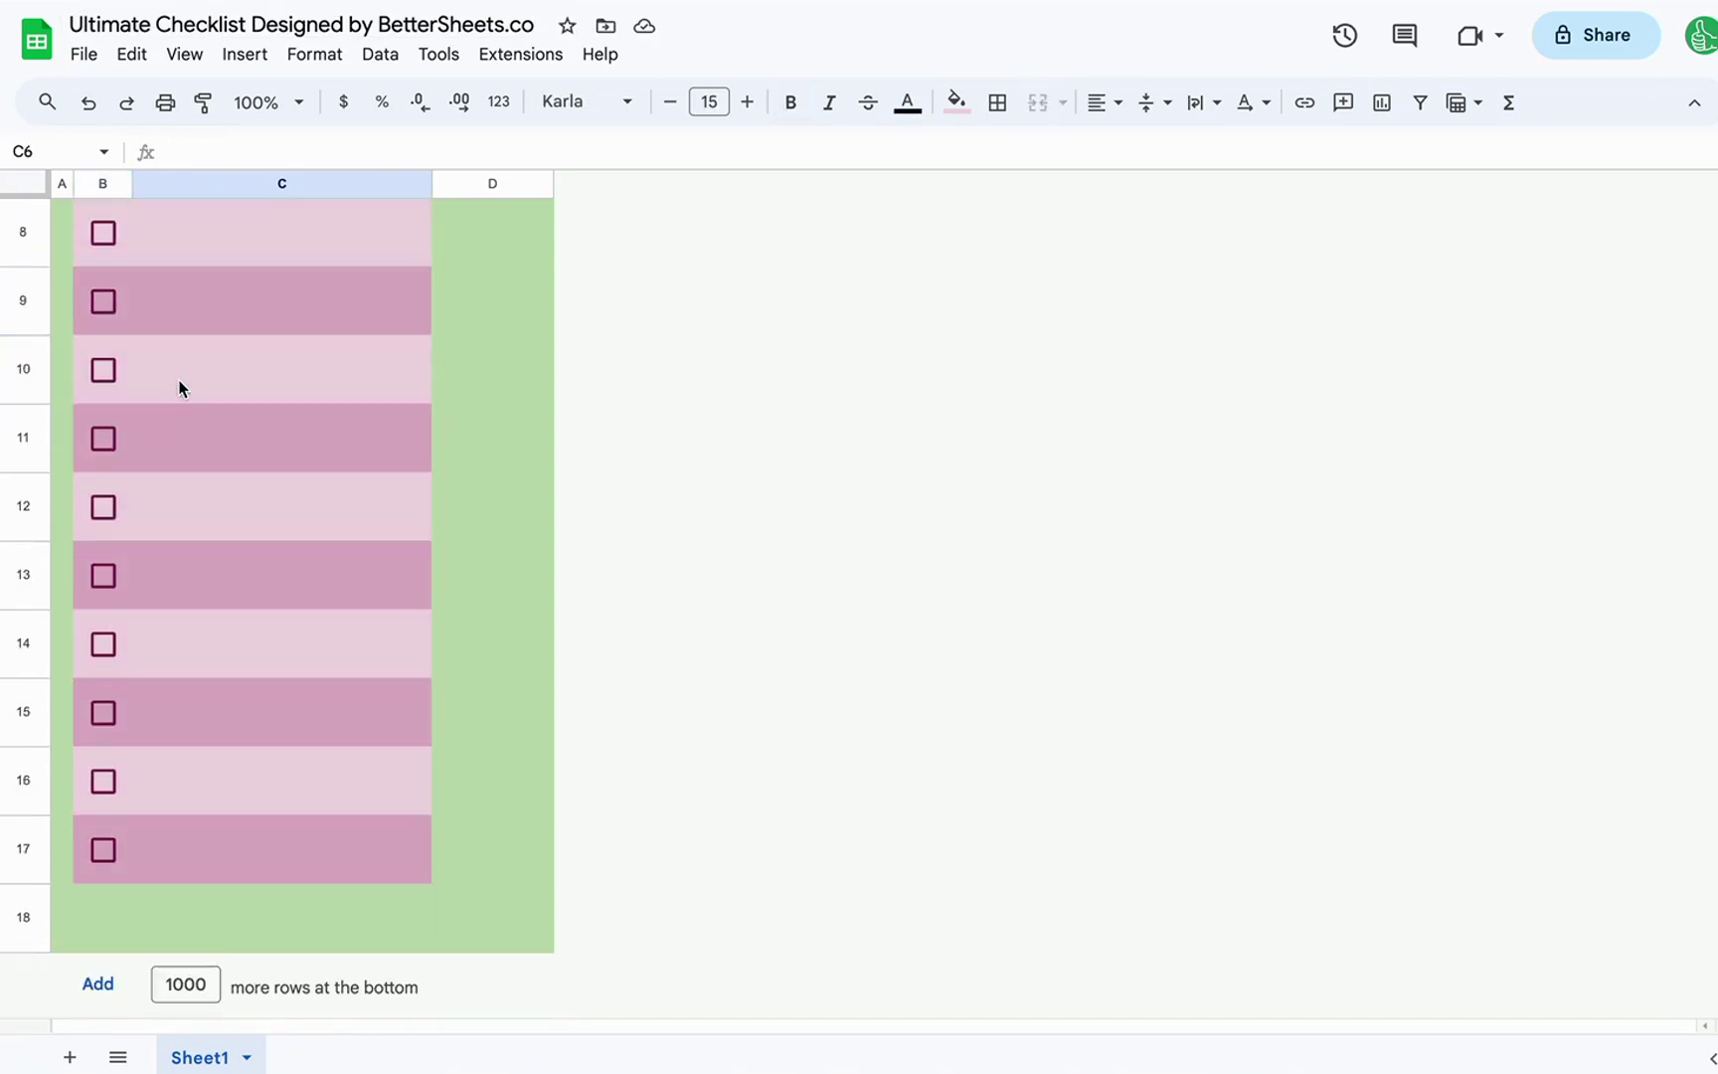
- Give the MONDAY header thick dark purple right and bottom borders
scroll(179, 379, up, 4)
click(504, 238)
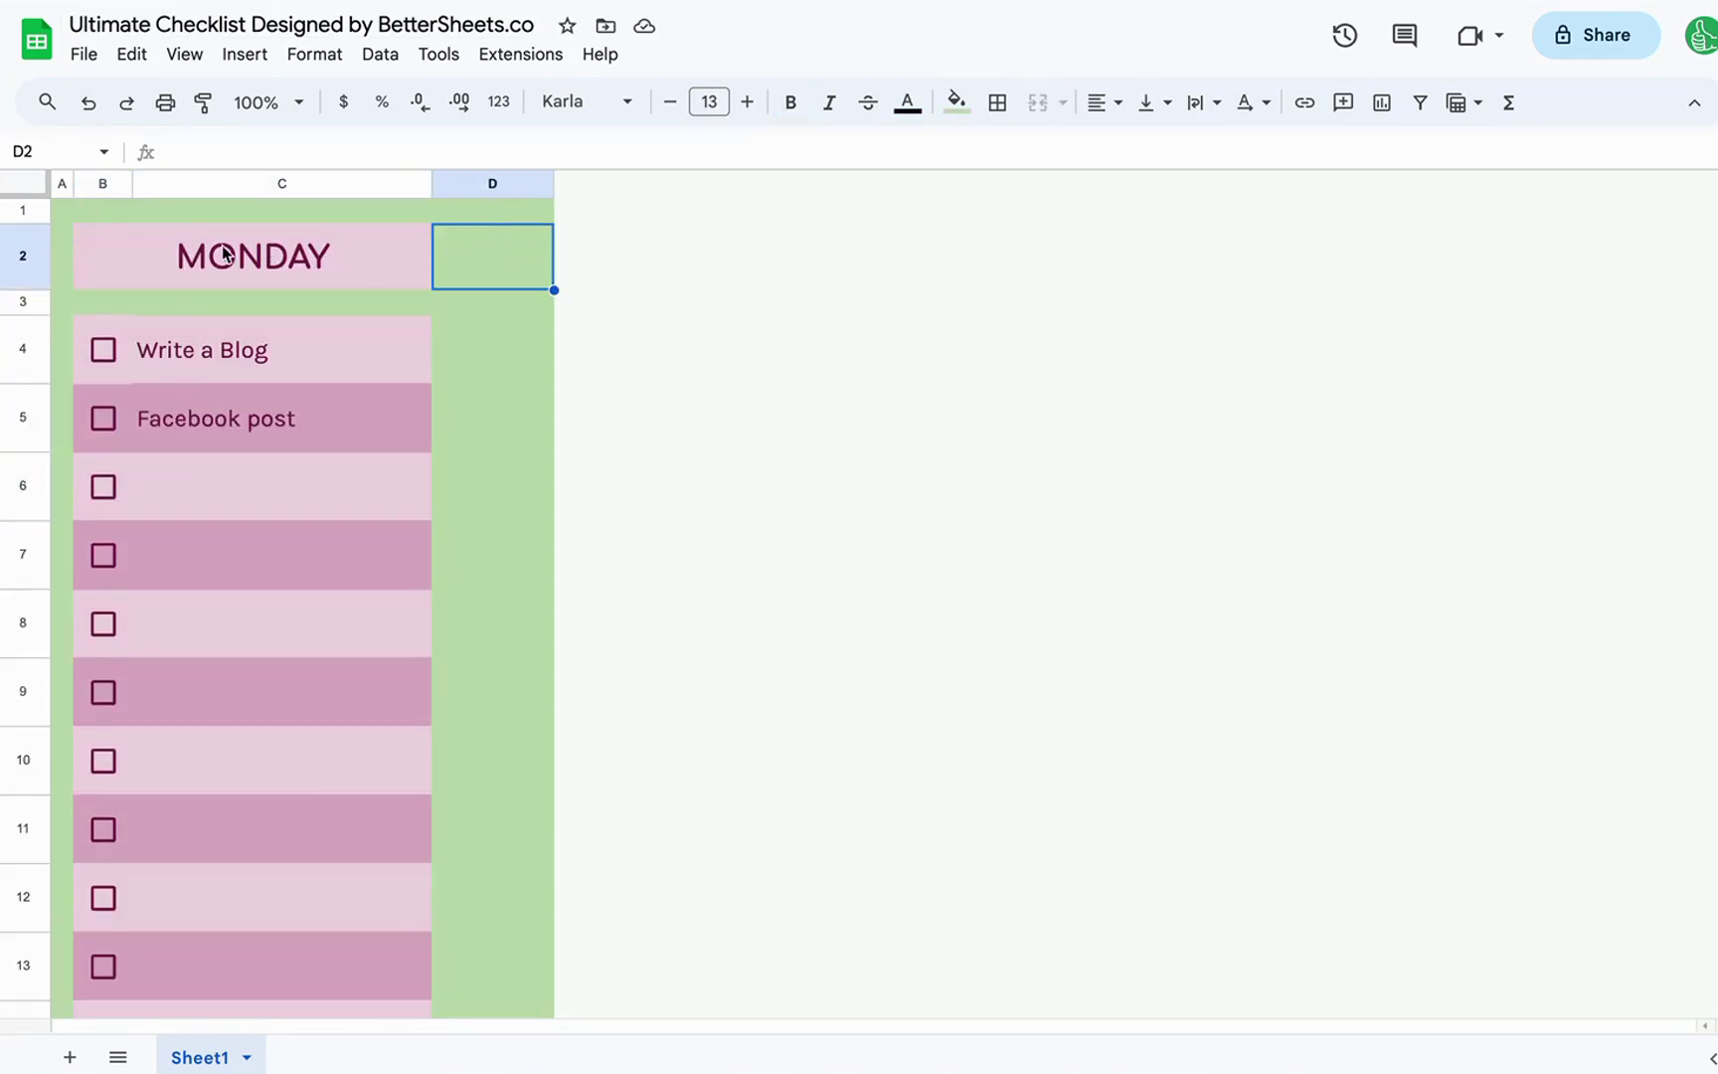
click(187, 261)
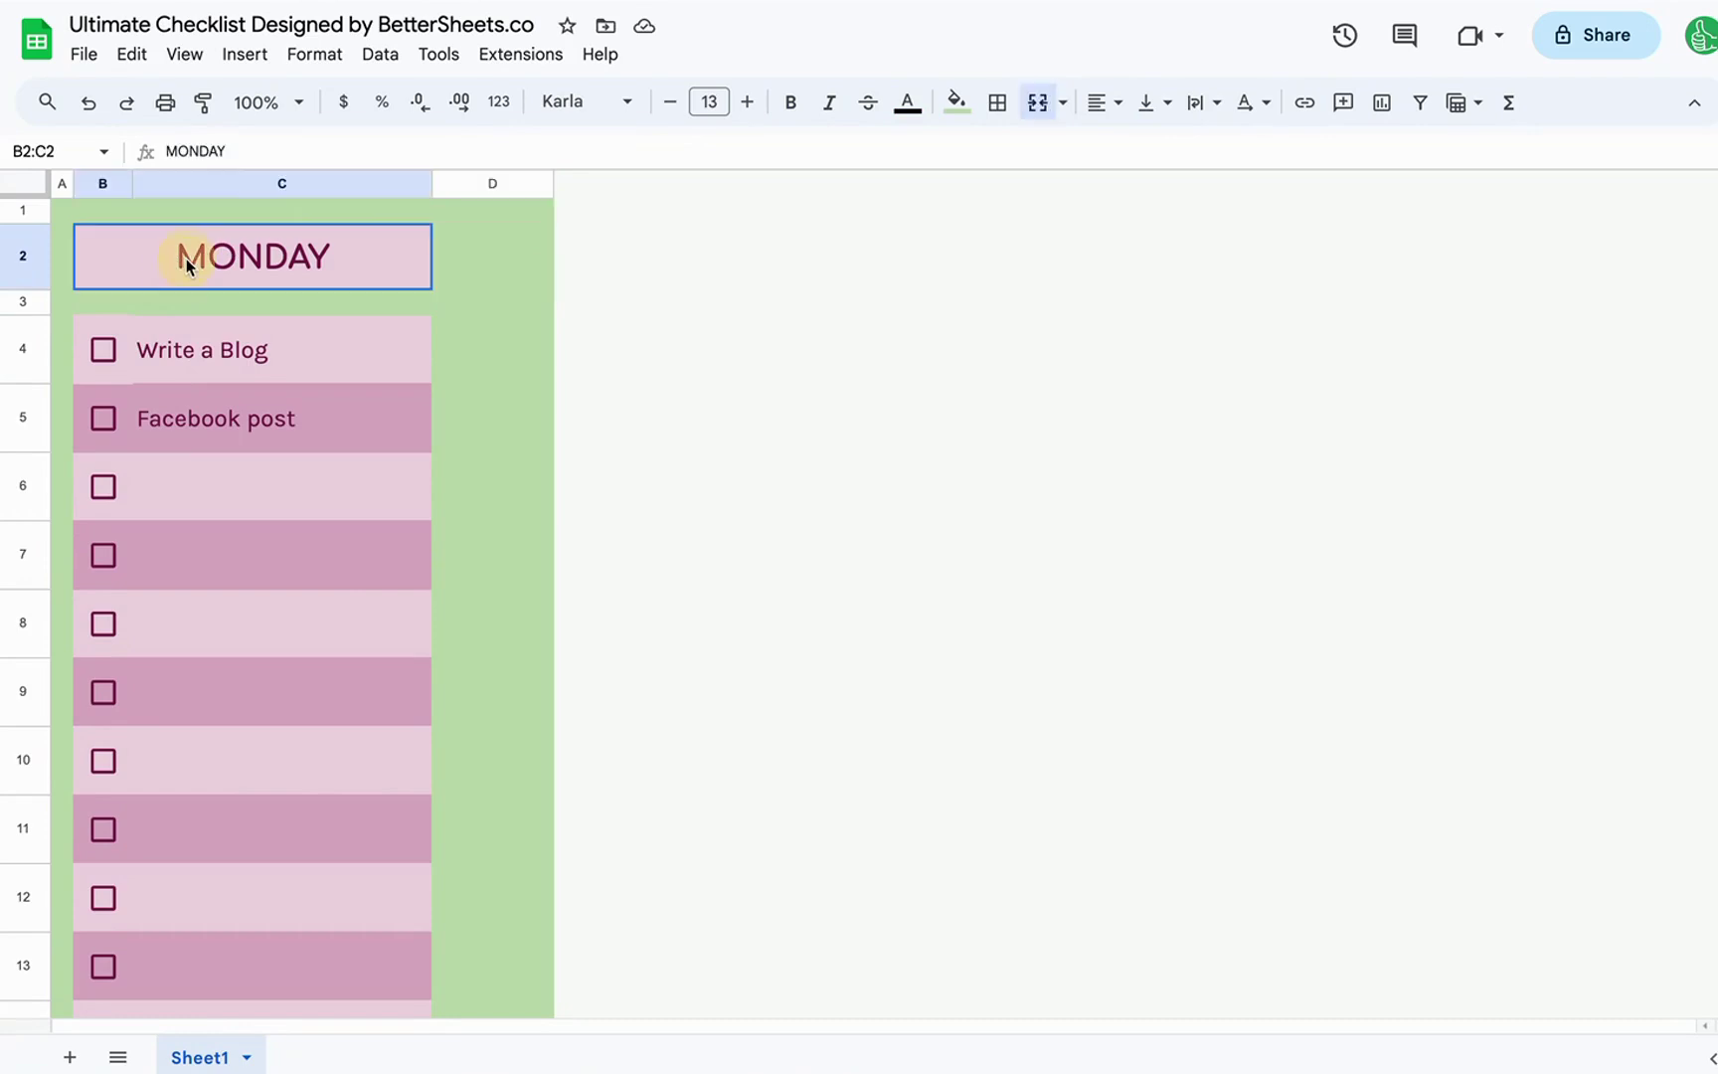
click(998, 104)
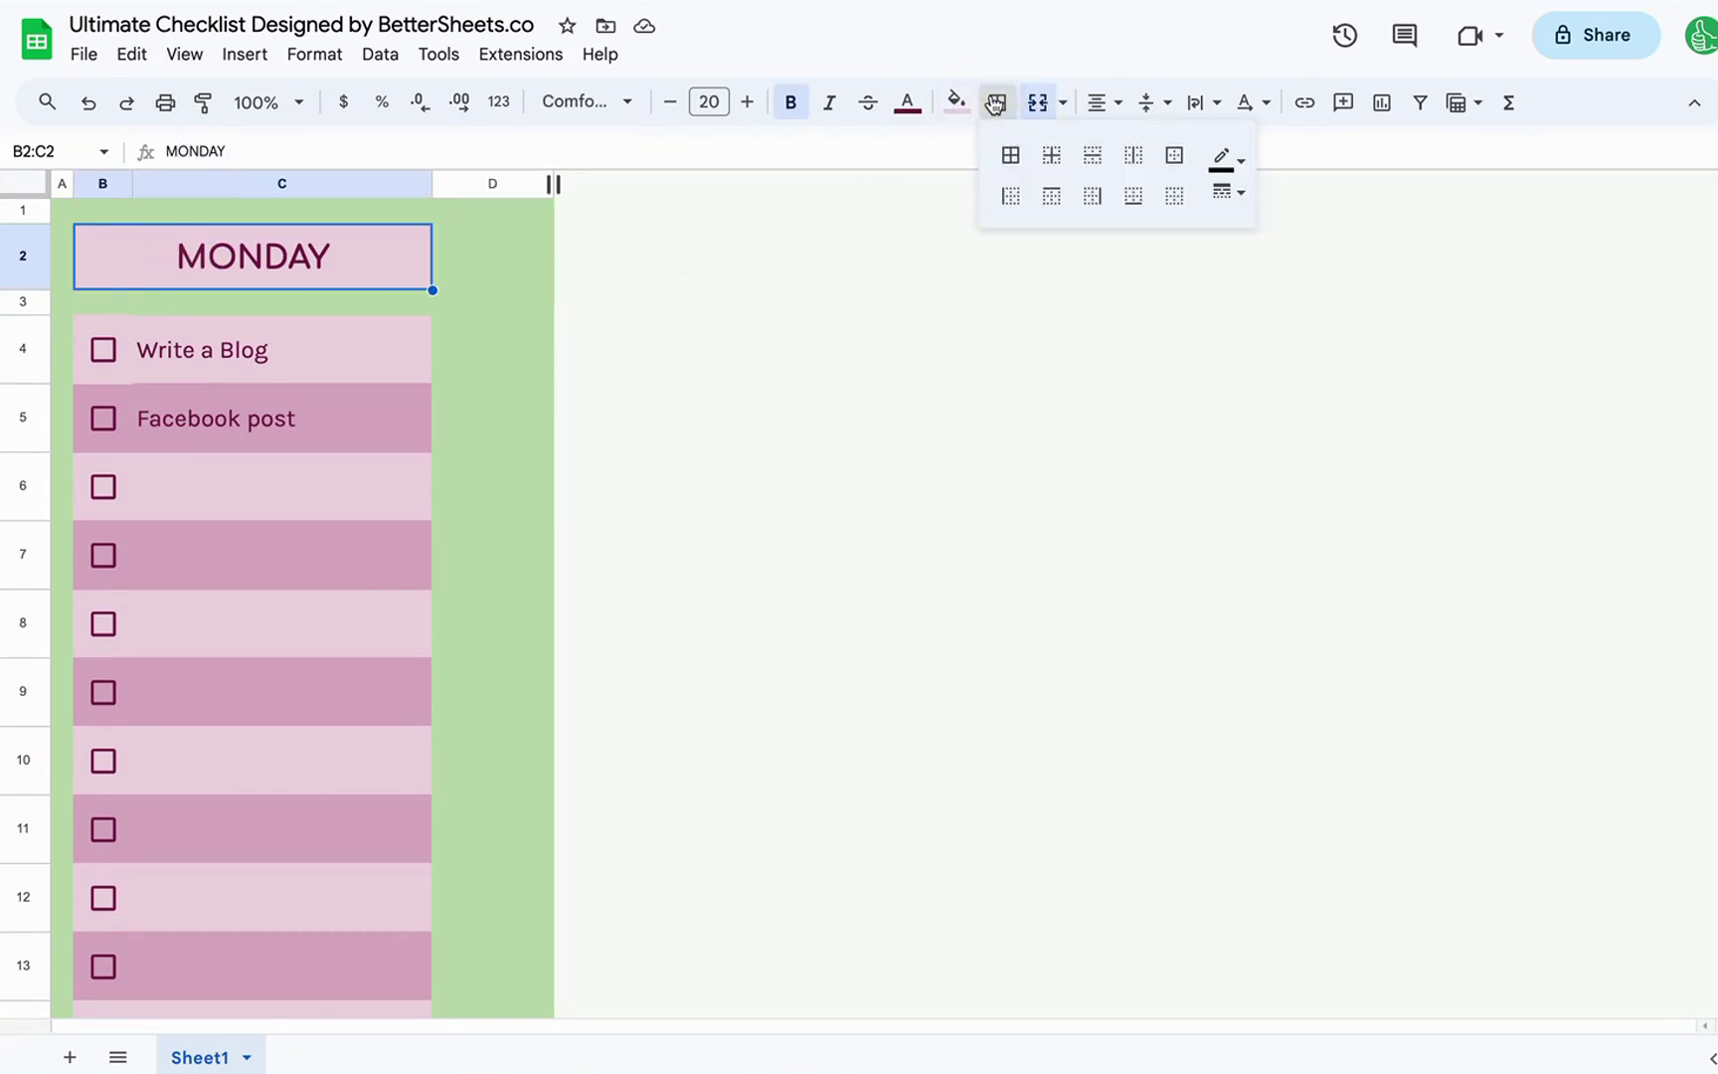
click(1228, 192)
click(1289, 289)
click(1134, 197)
click(1092, 195)
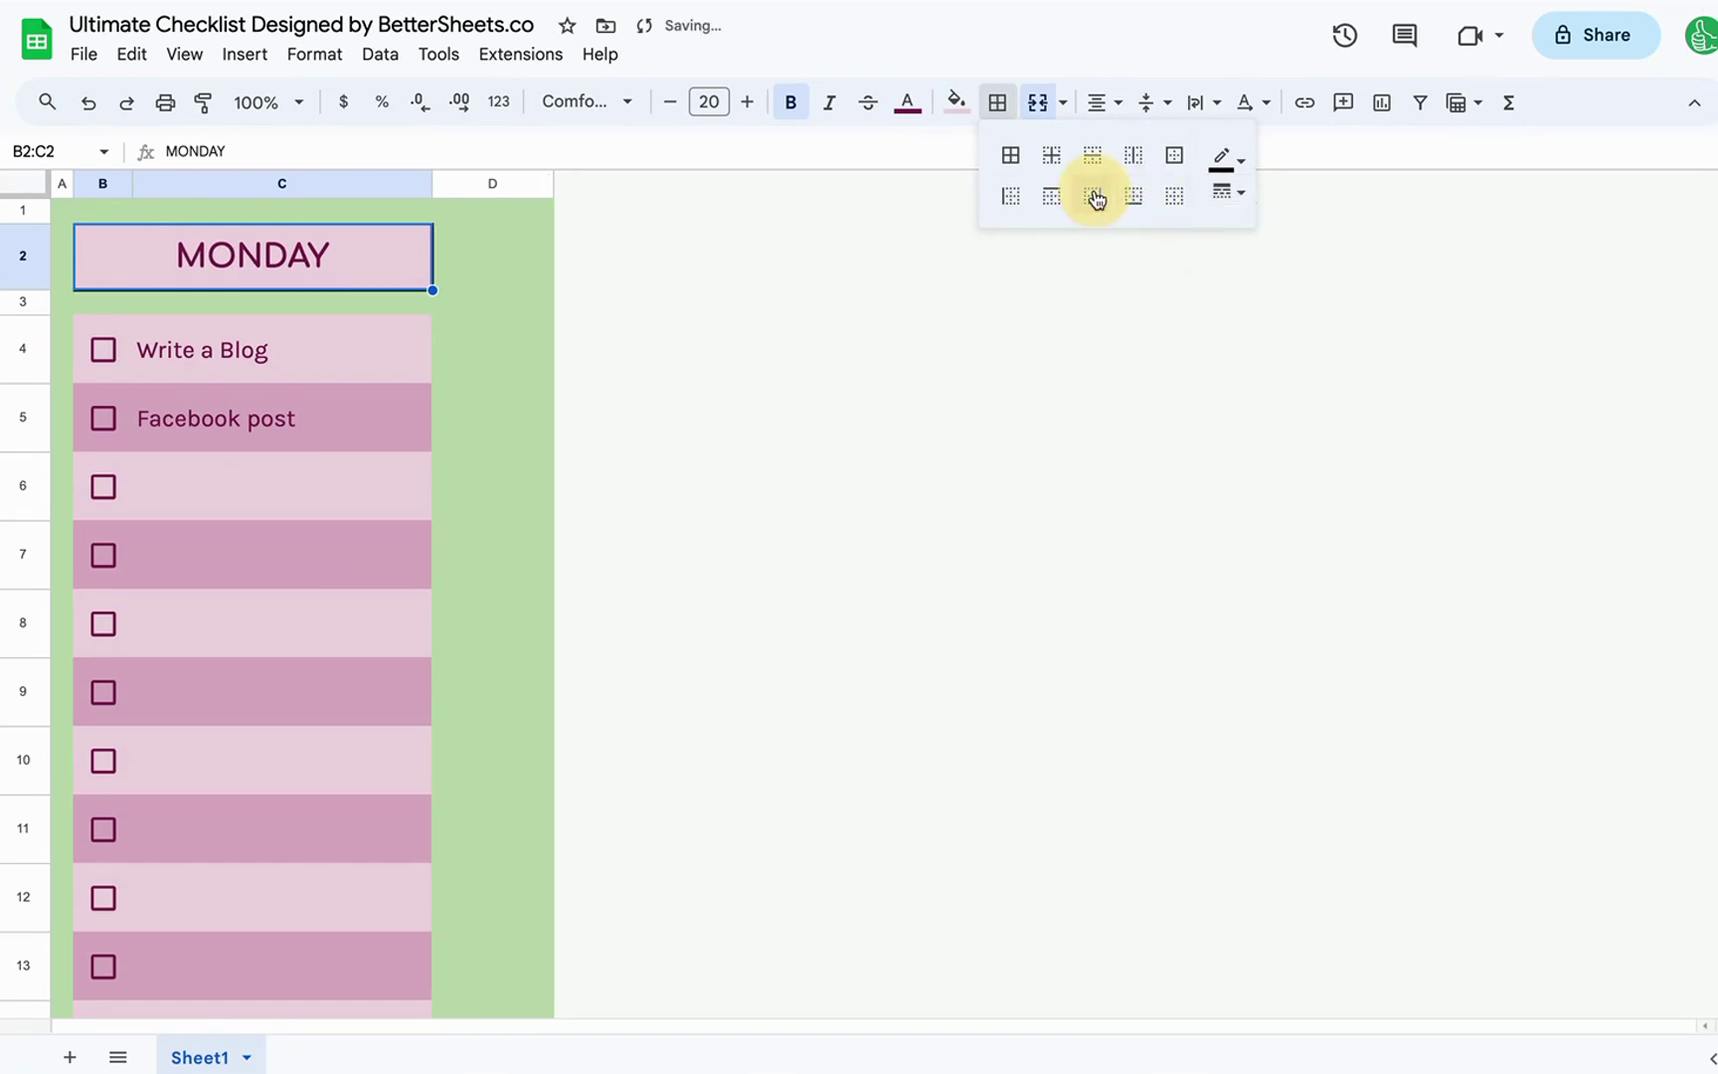
click(1222, 164)
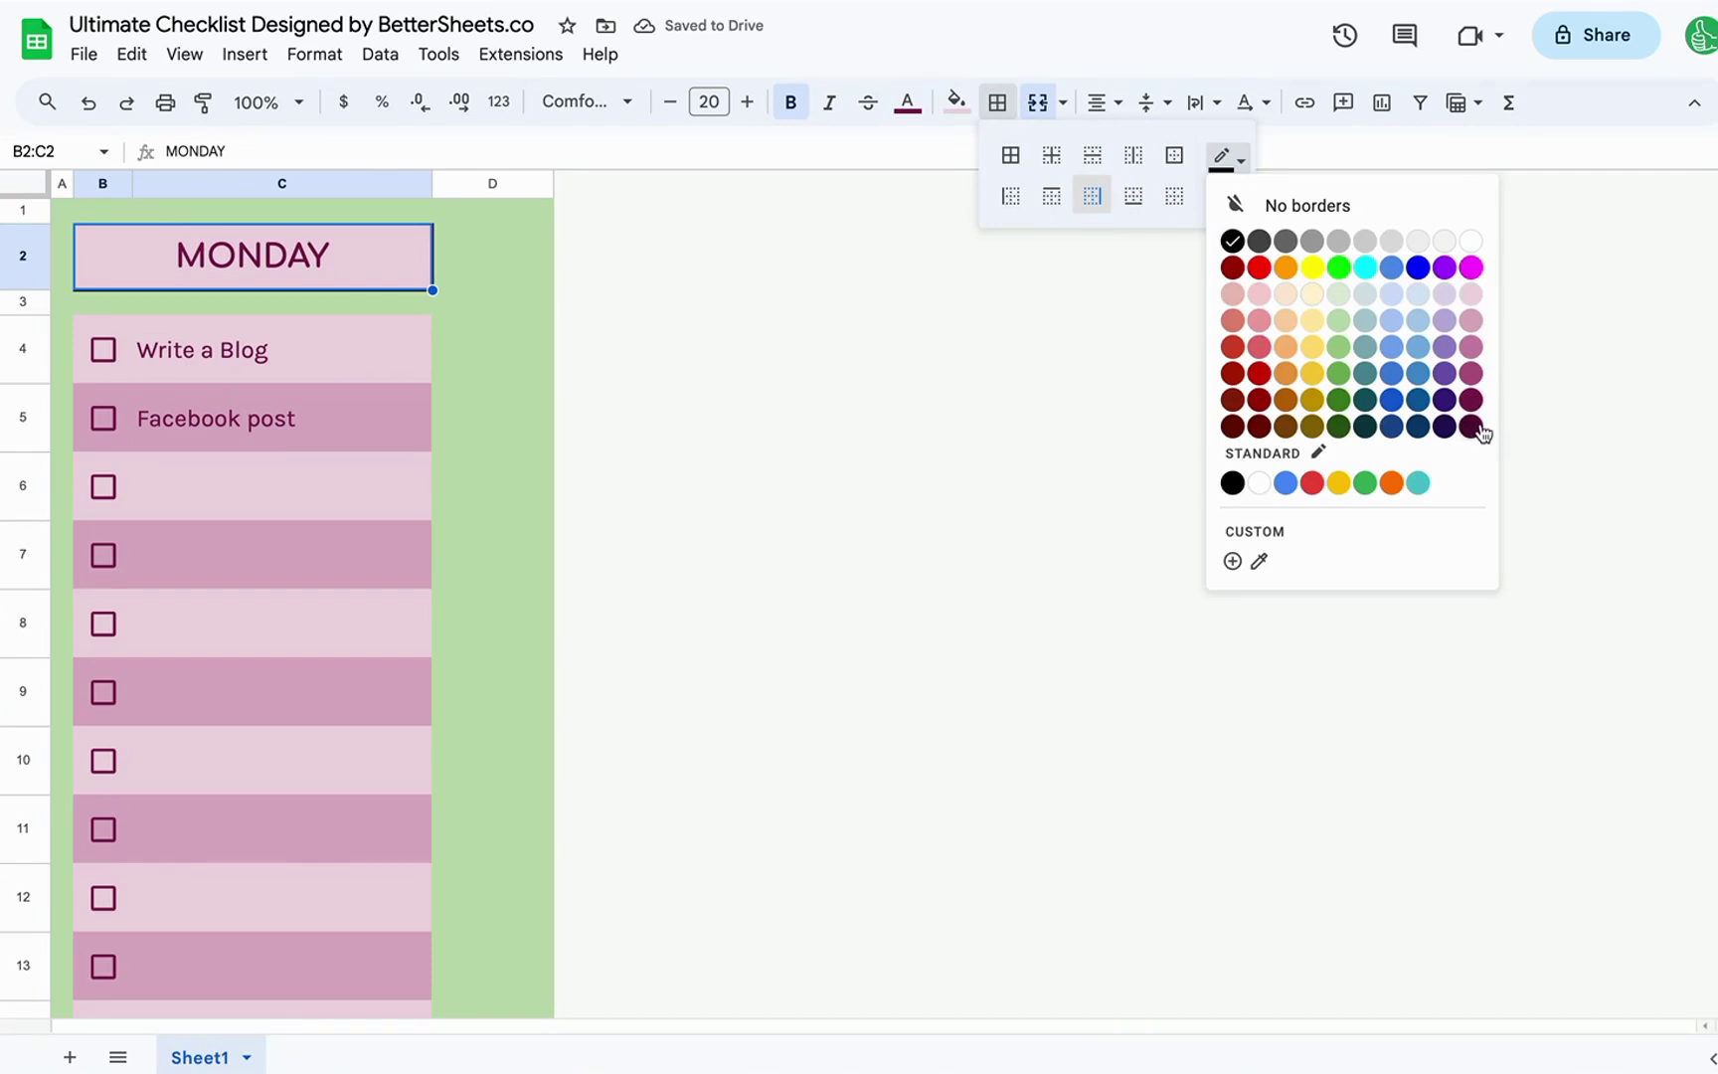
click(1474, 428)
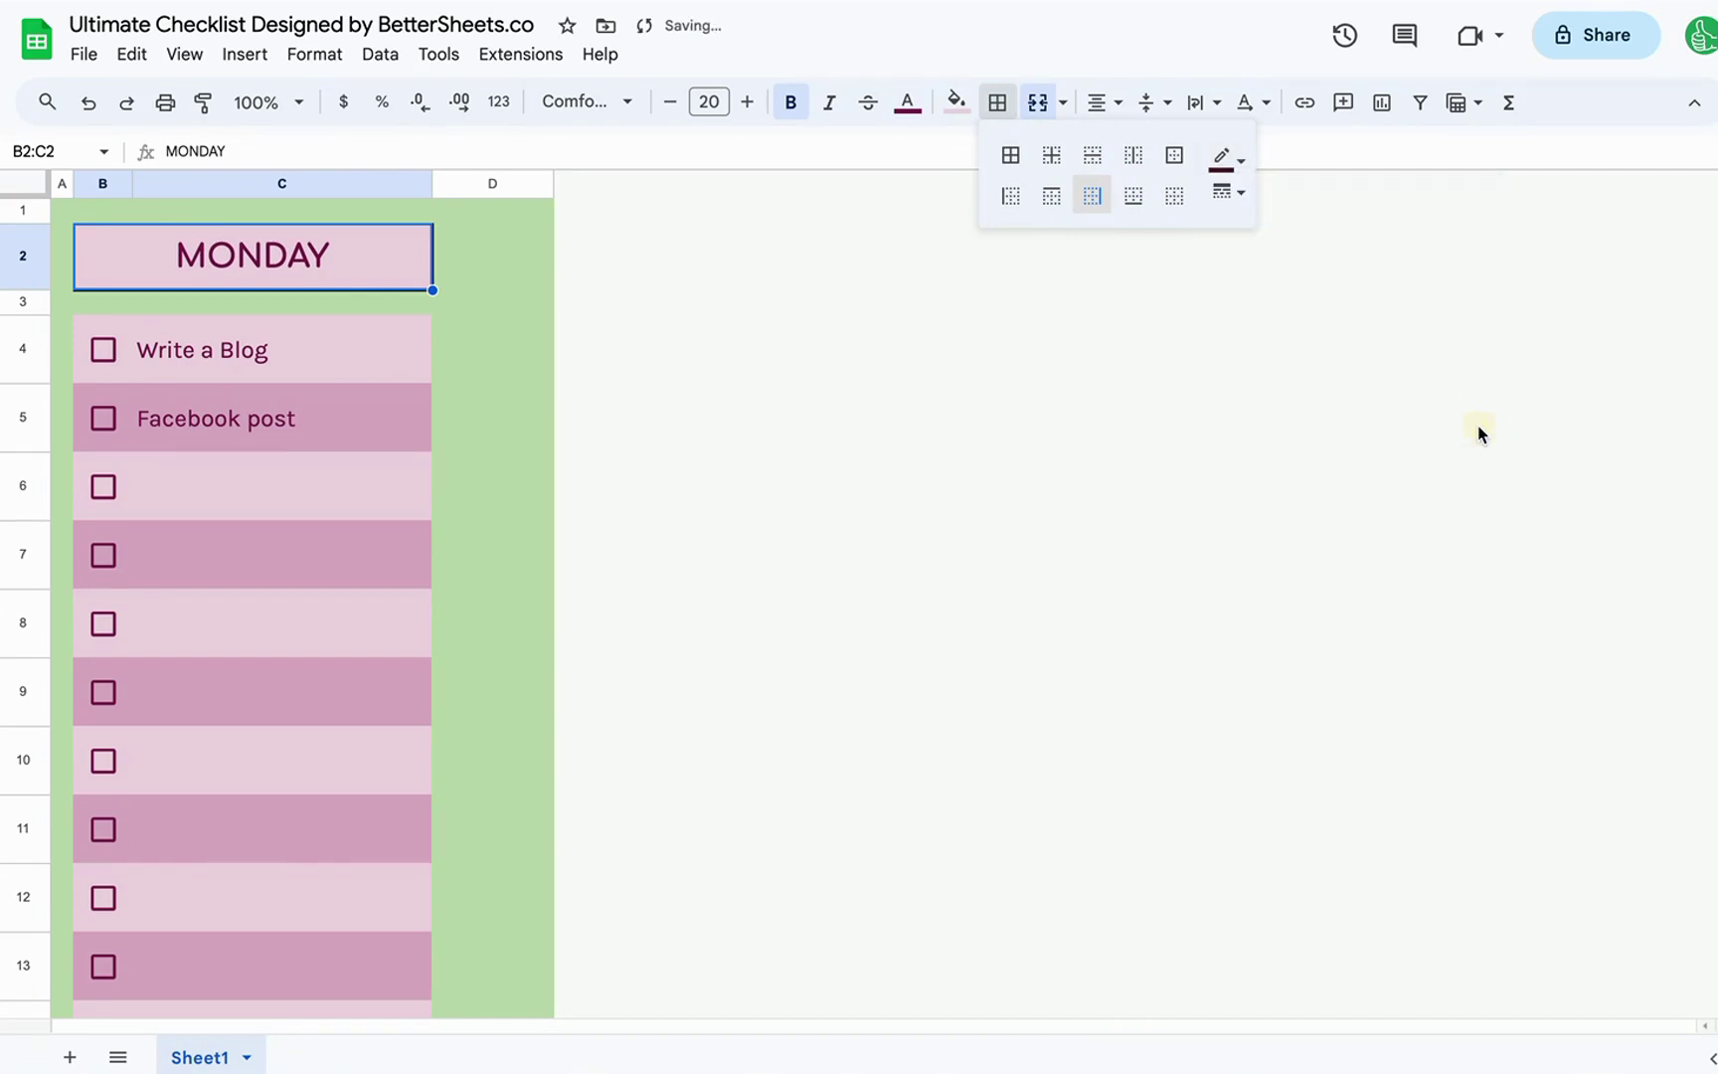
click(1136, 203)
click(1088, 199)
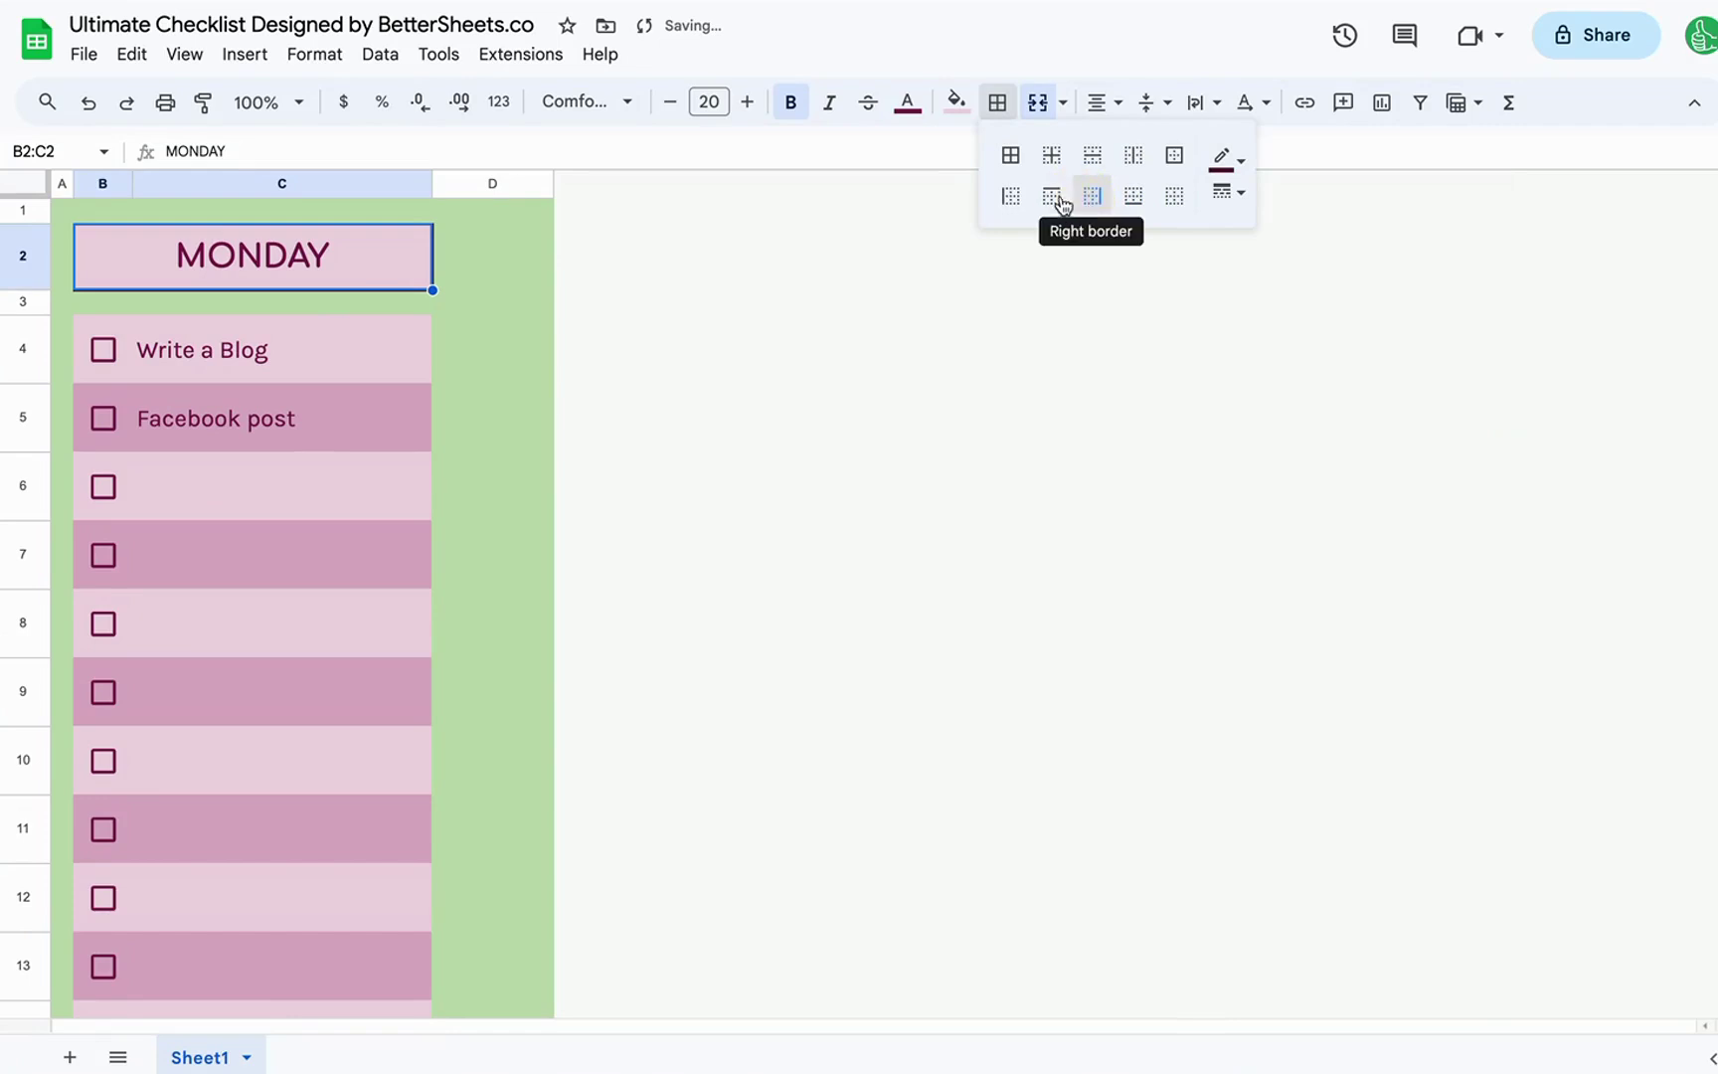
- Add thin top and left borders to the MONDAY header
click(1049, 201)
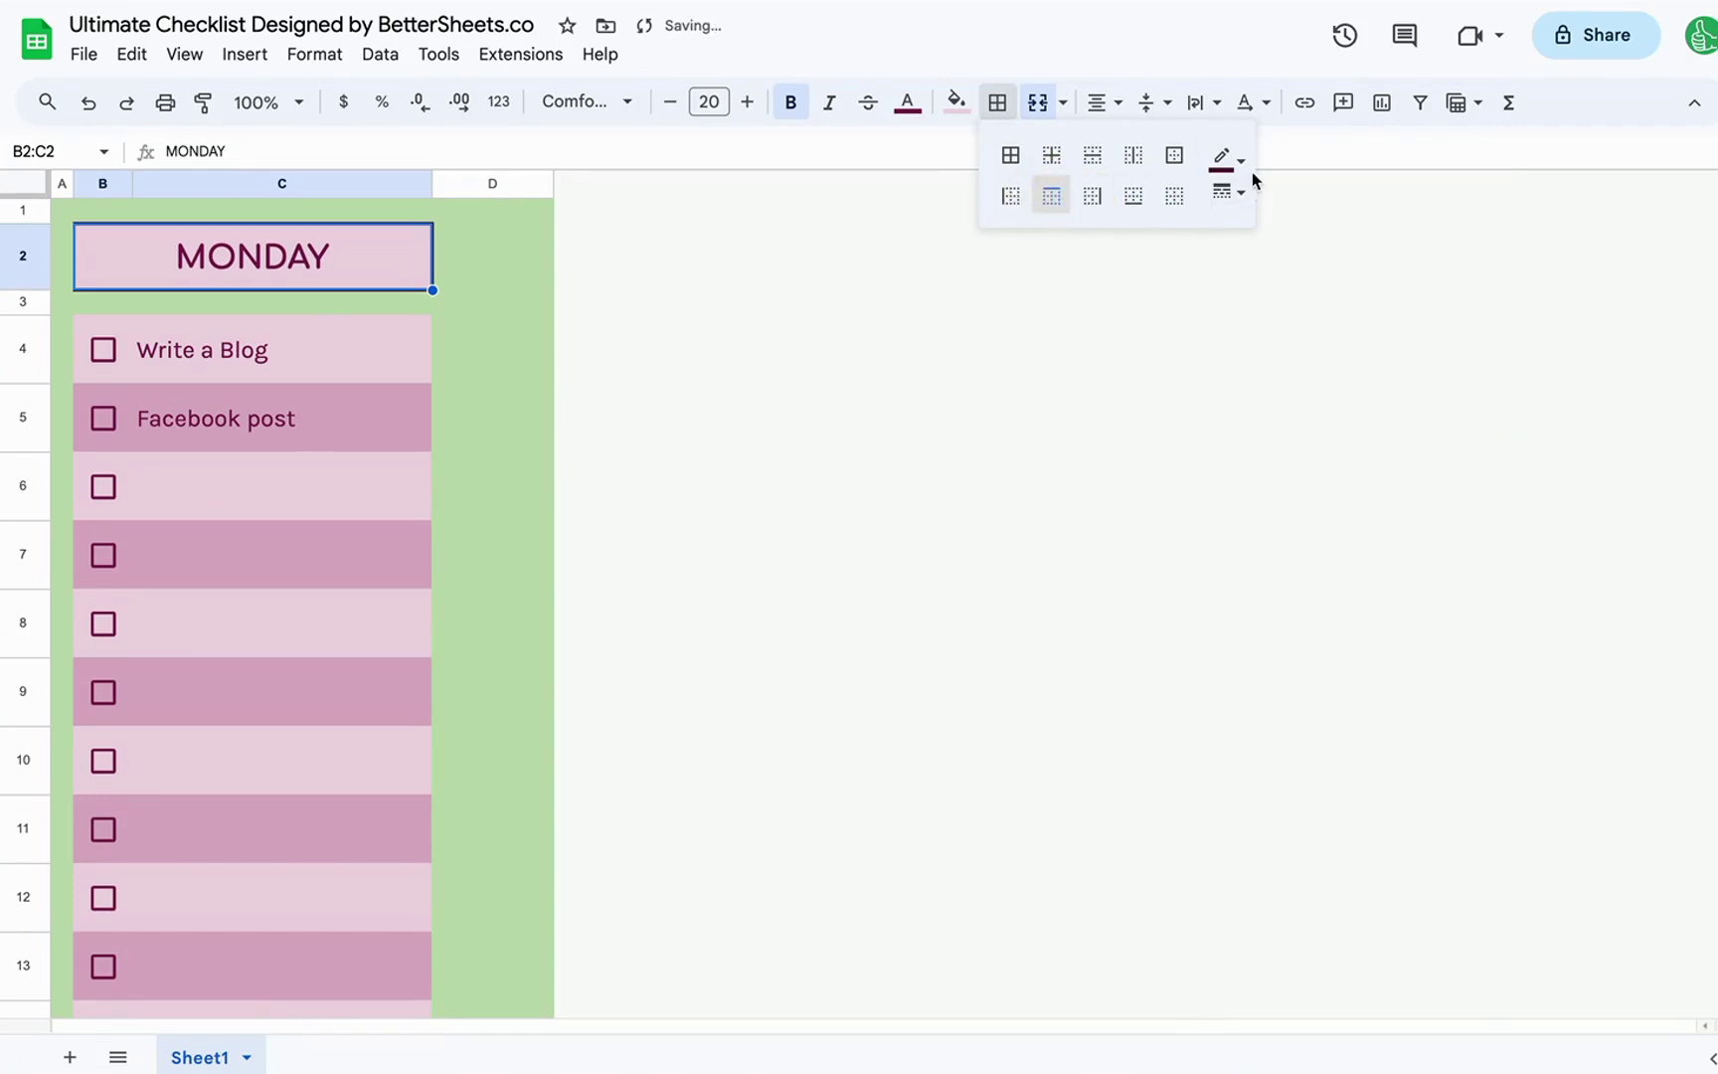
click(1231, 195)
click(1291, 231)
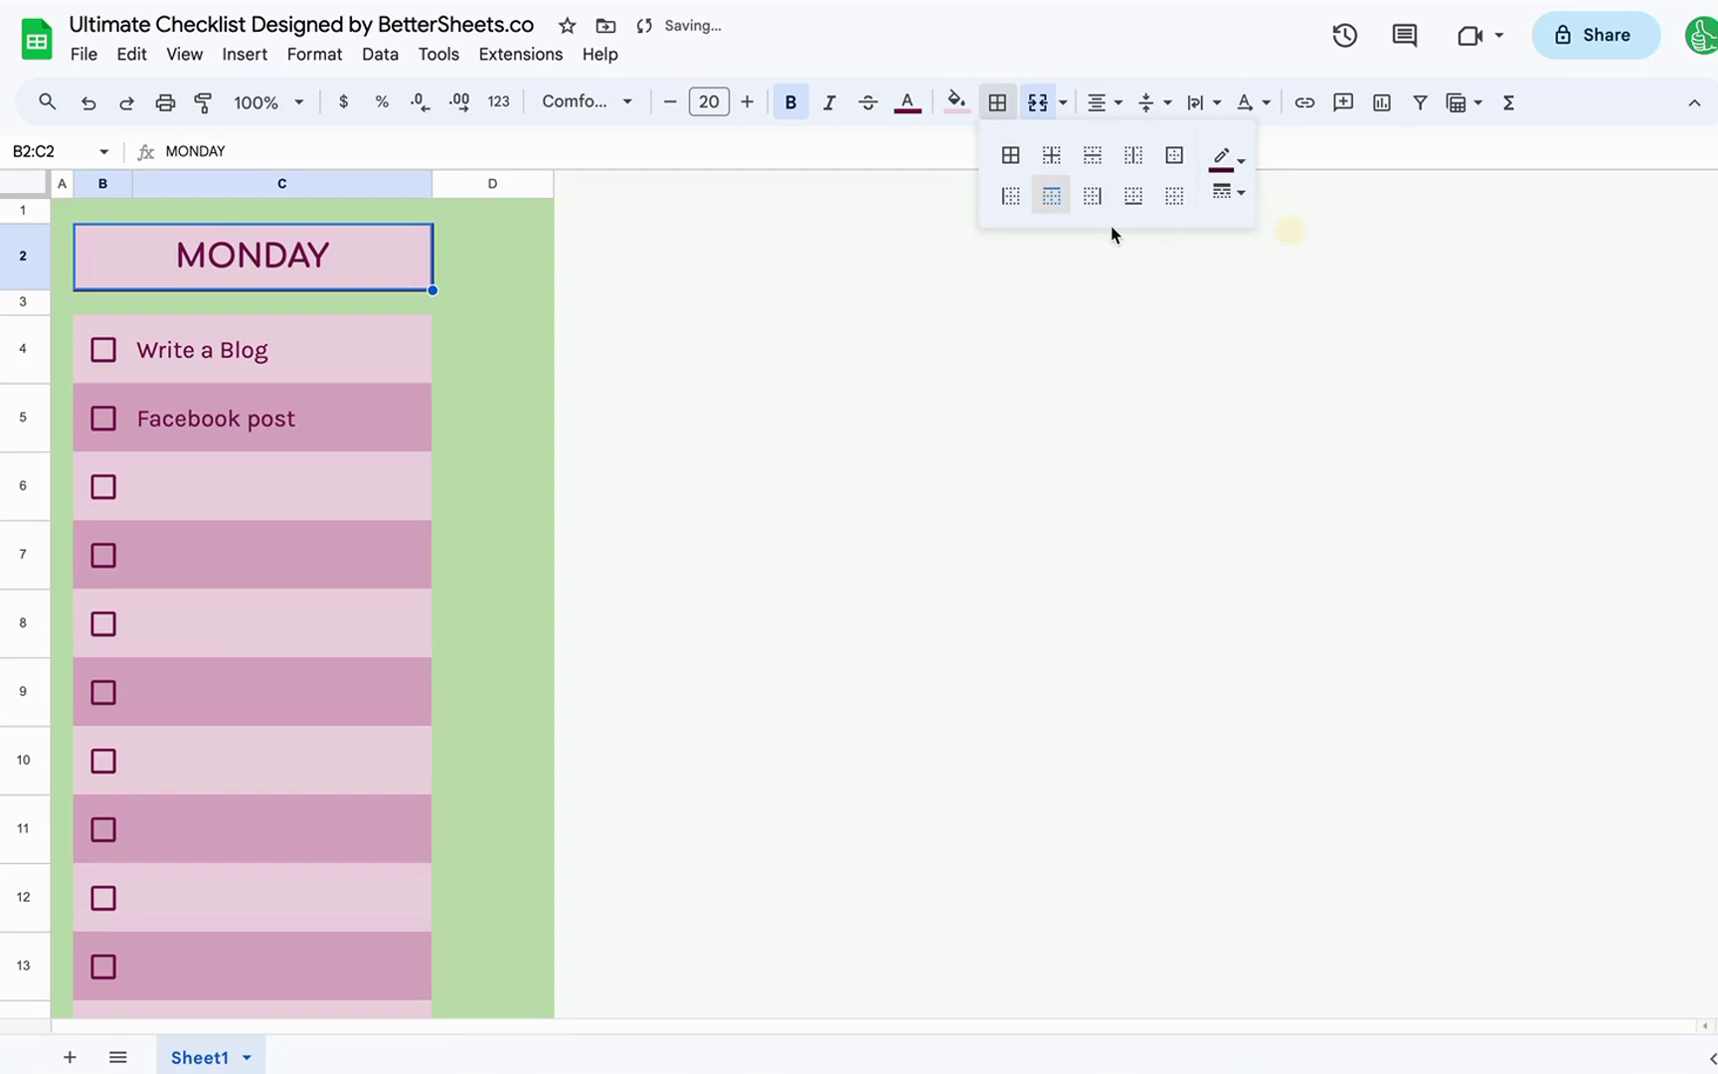
click(1047, 198)
click(1011, 202)
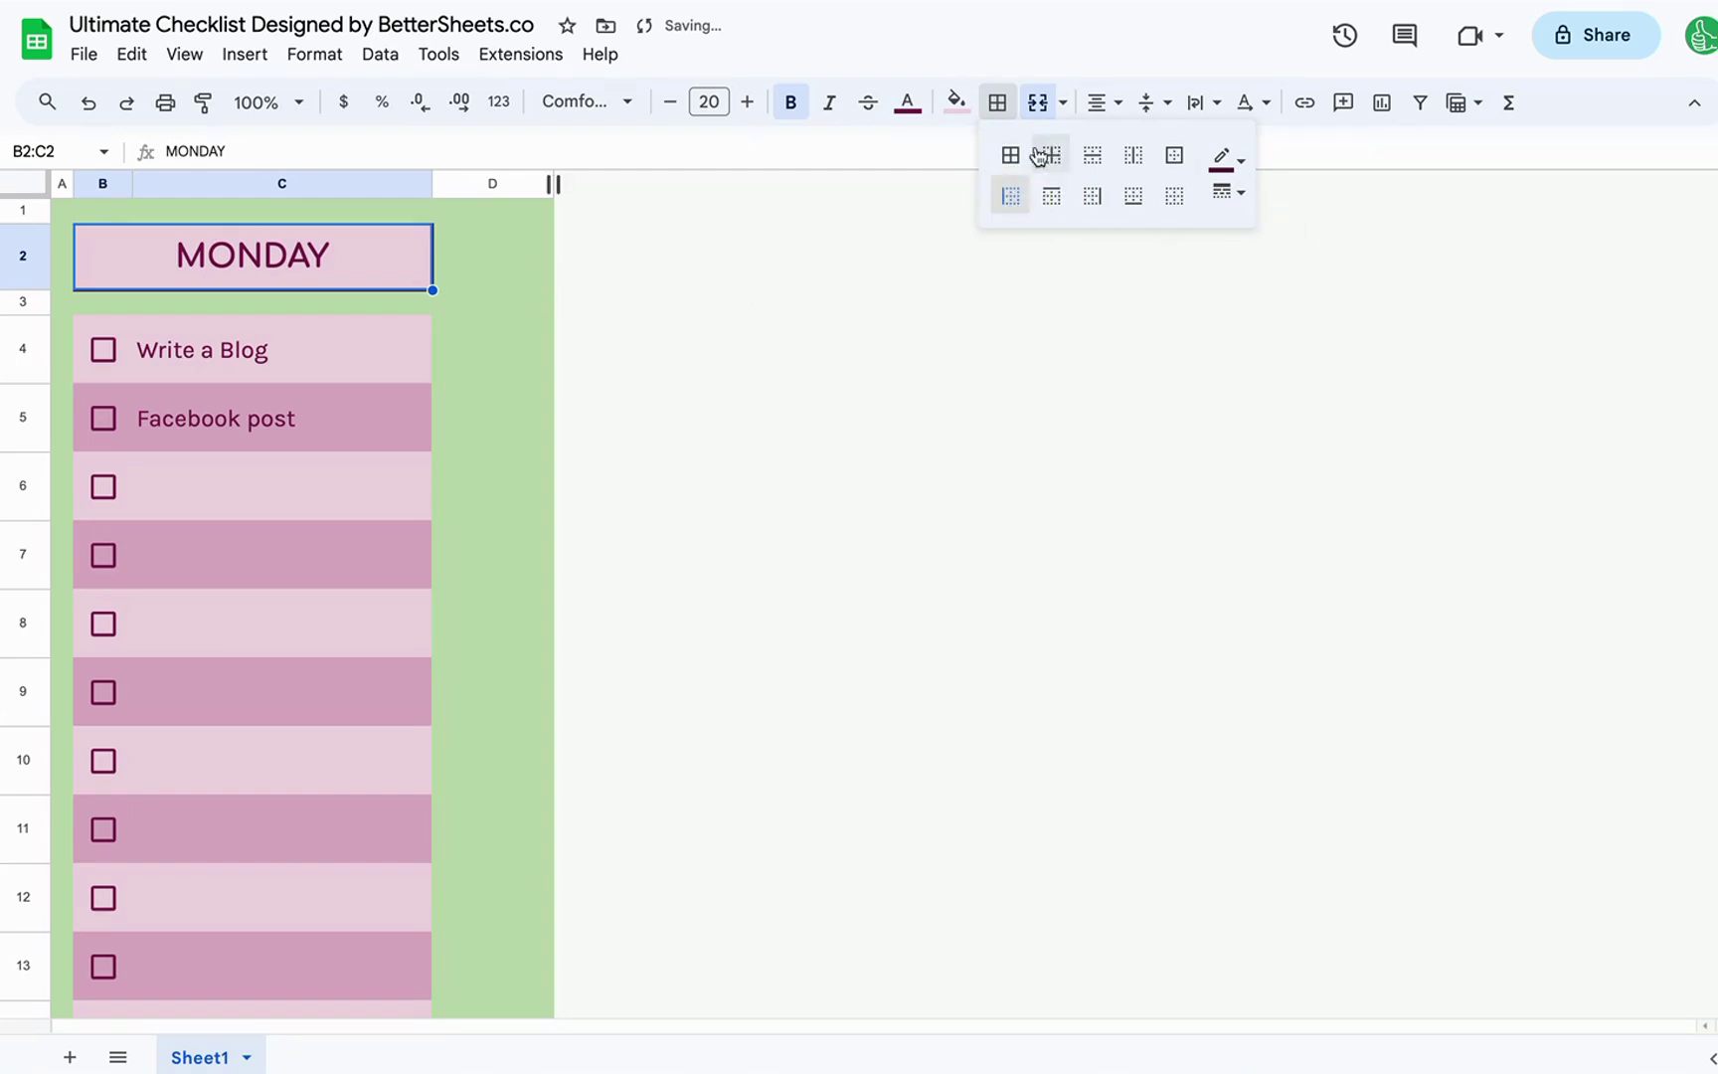
- Select the task list range B4:C17
click(291, 360)
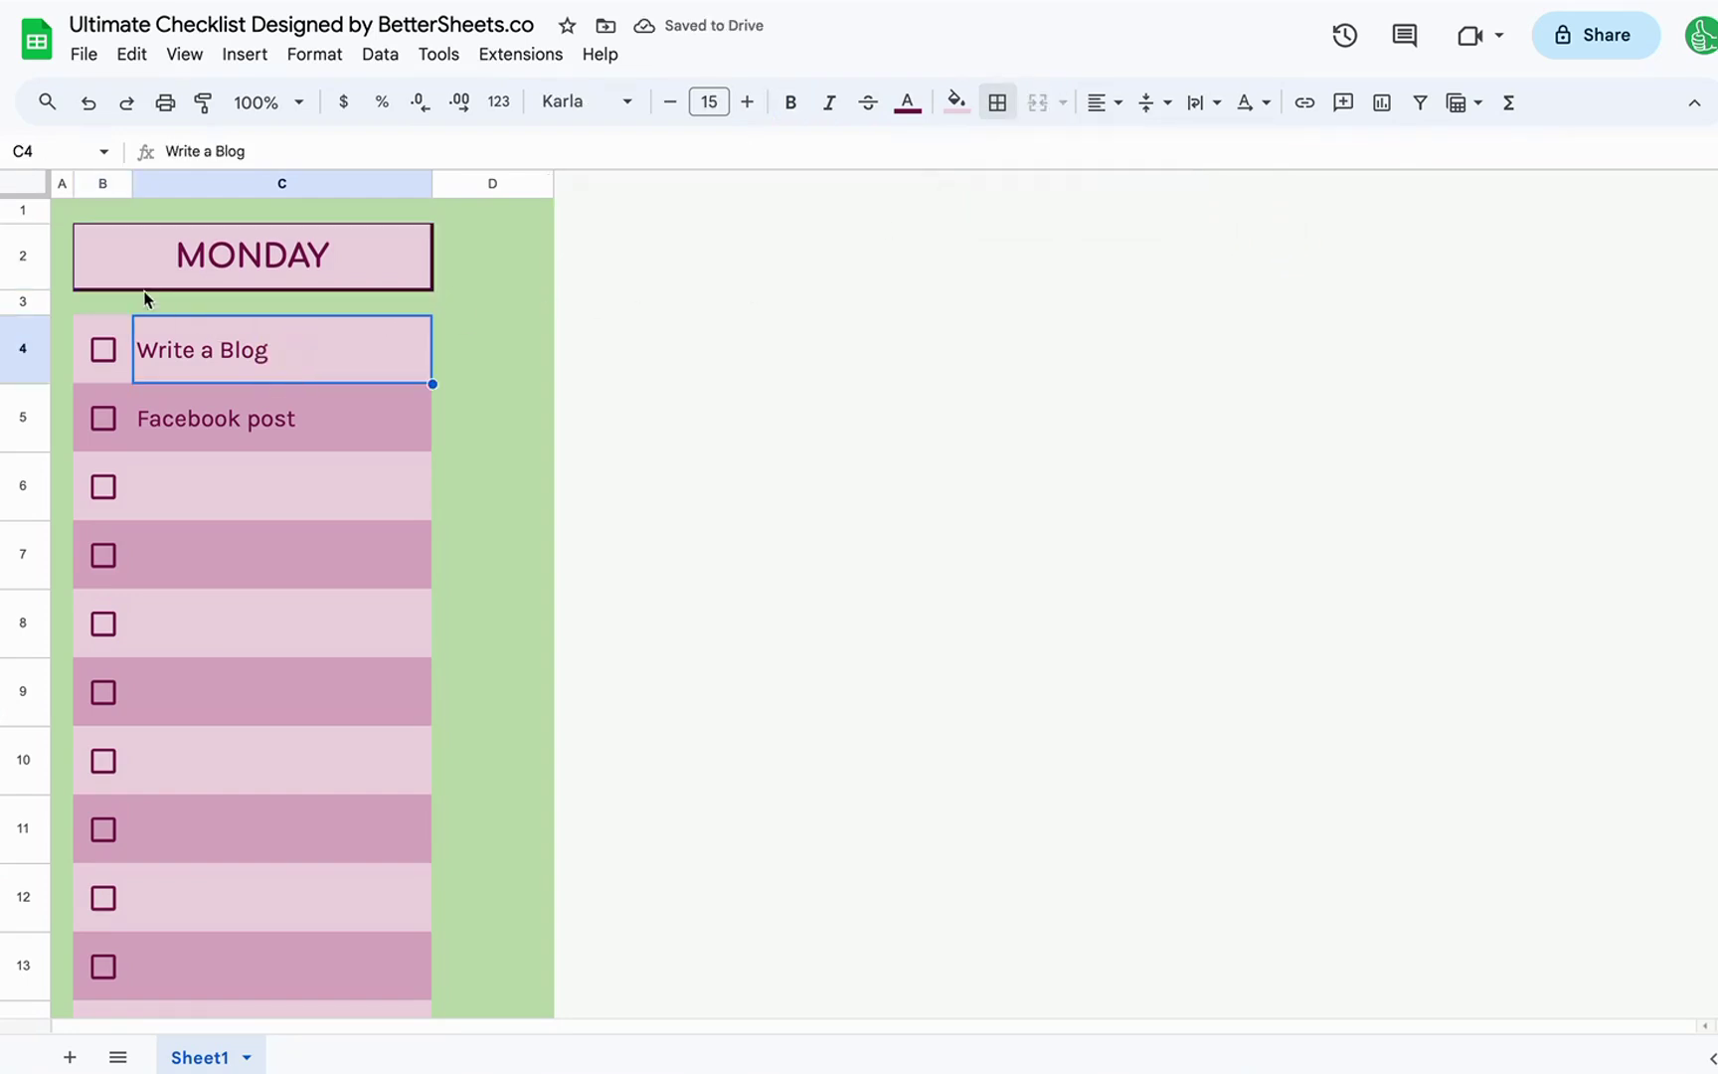
click(137, 277)
click(278, 333)
click(101, 350)
shift+click(227, 376)
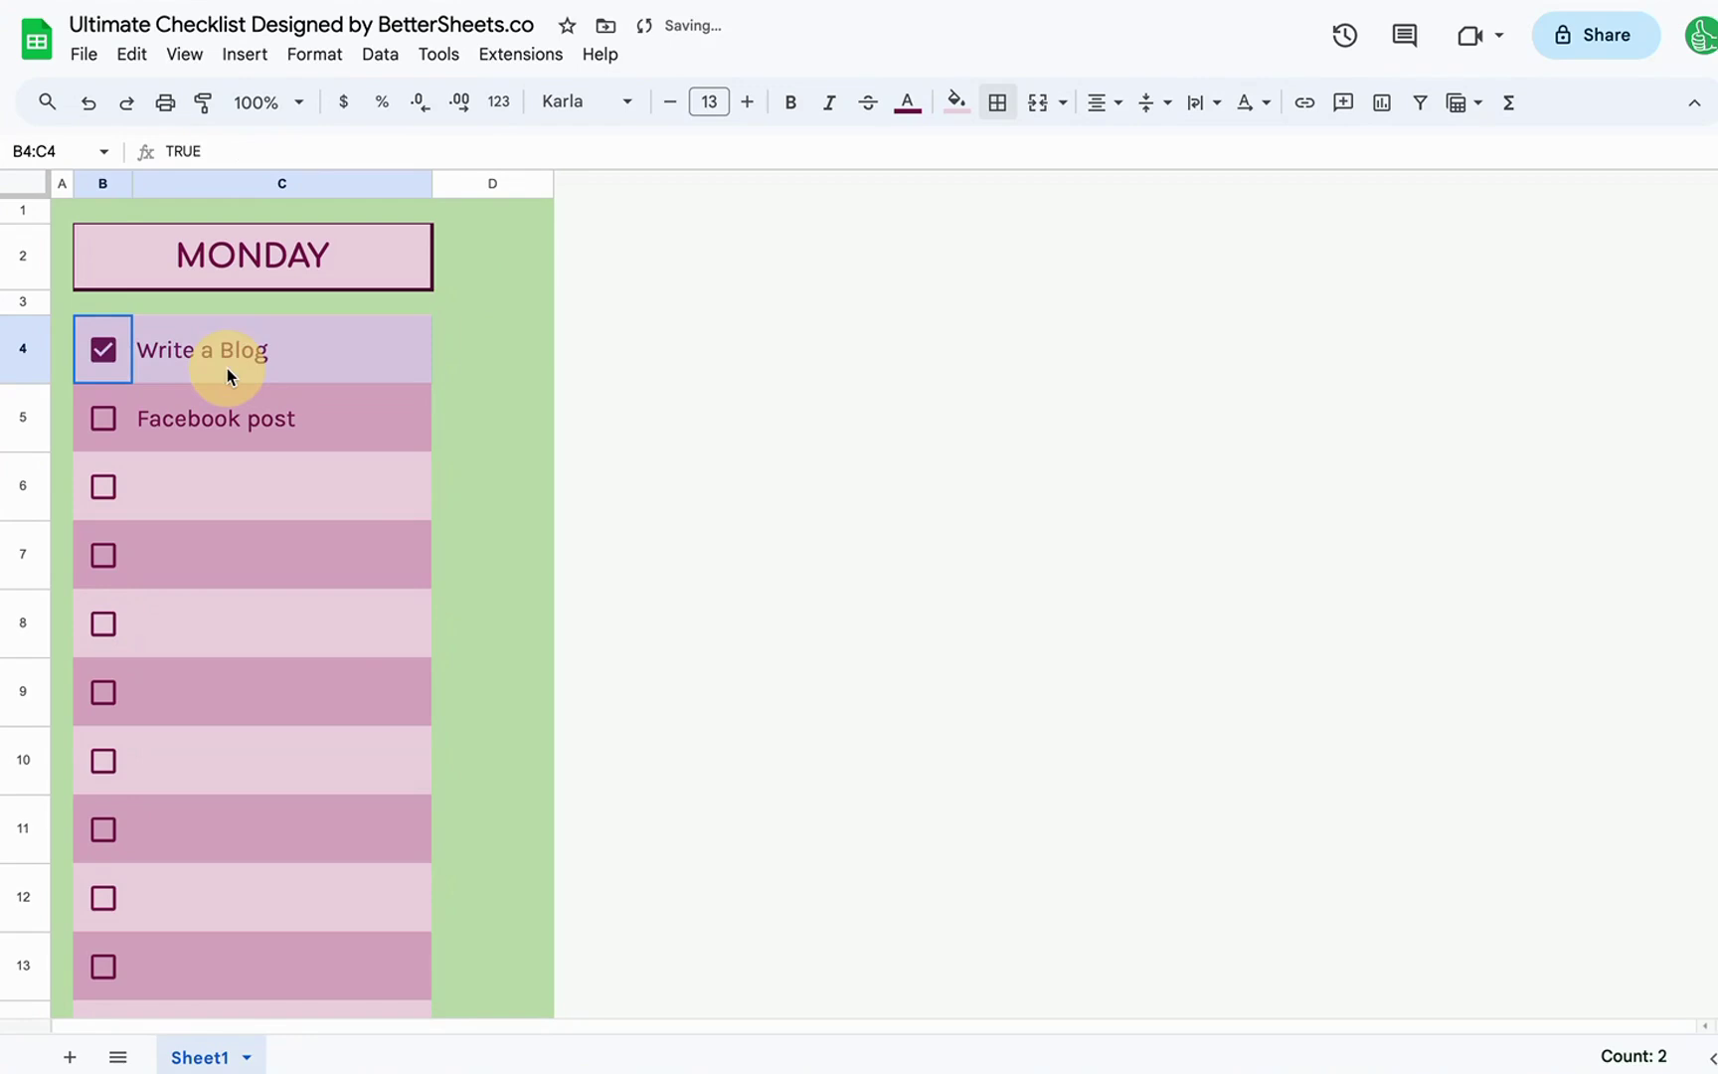
drag(227, 376, 381, 888)
scroll(140, 505, up, 5)
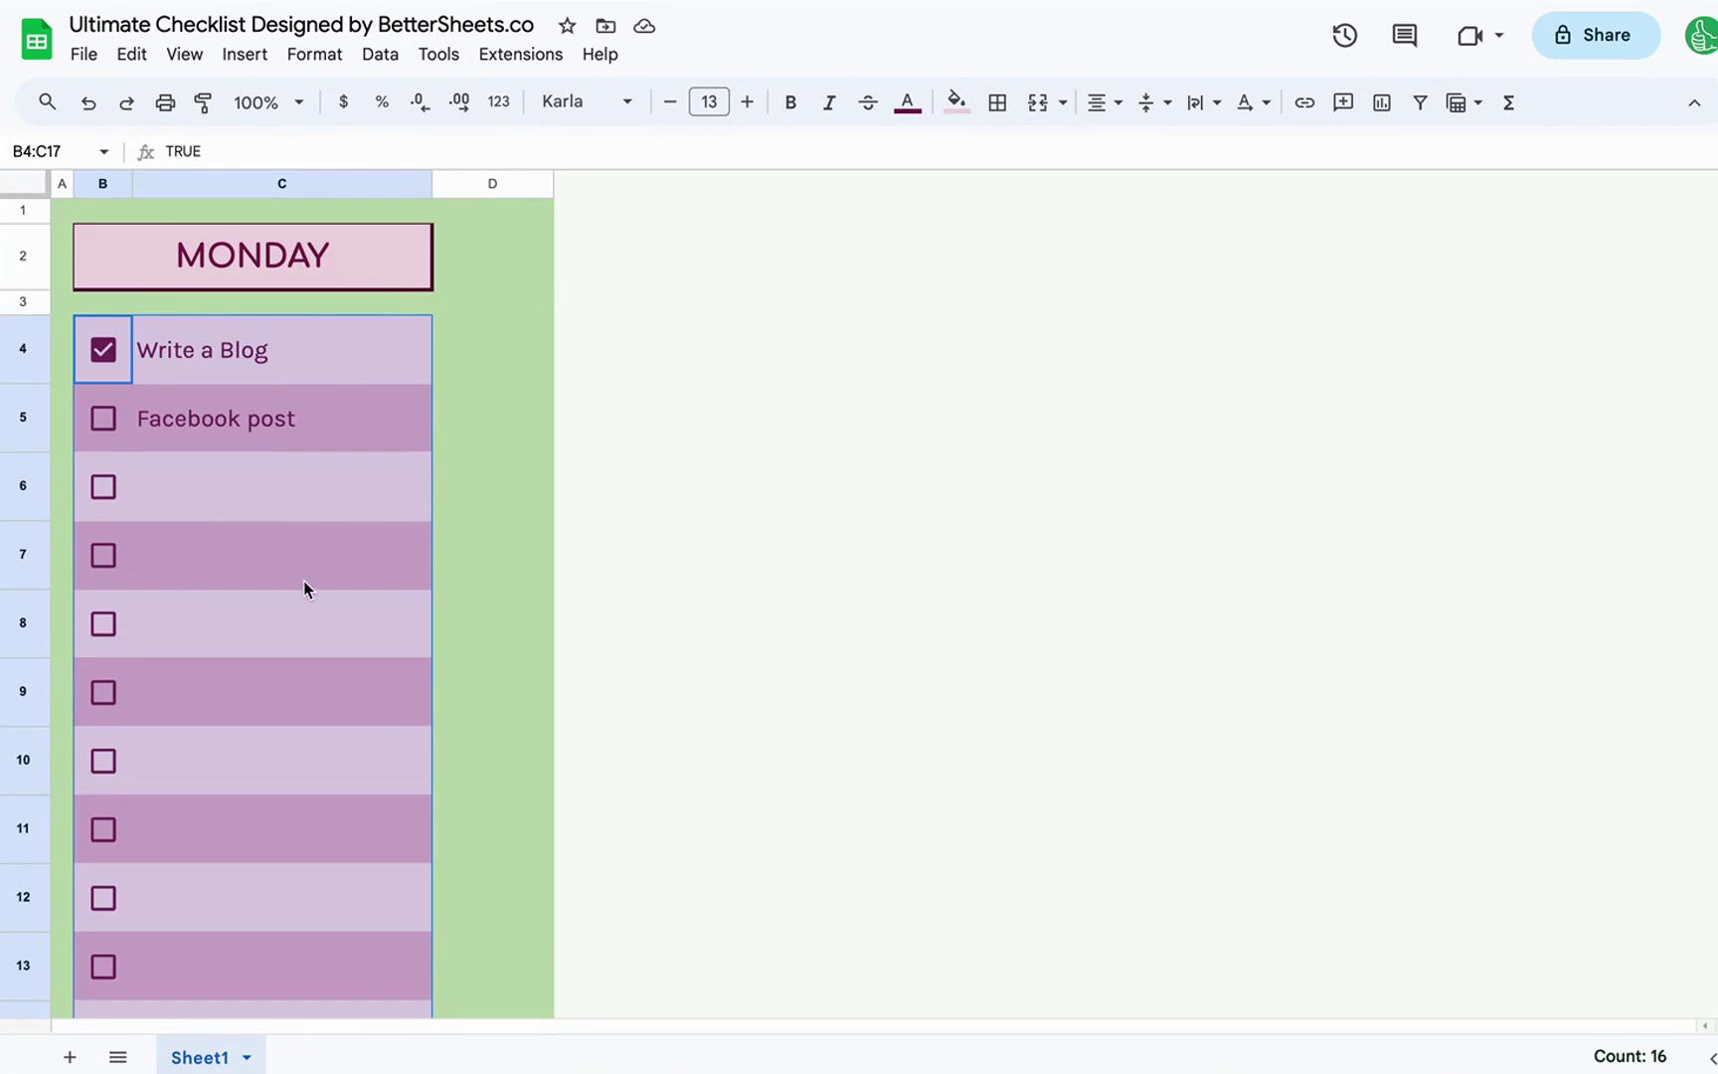
- Give B4:C17 a thin left border and thick right and bottom borders
click(998, 103)
click(1228, 190)
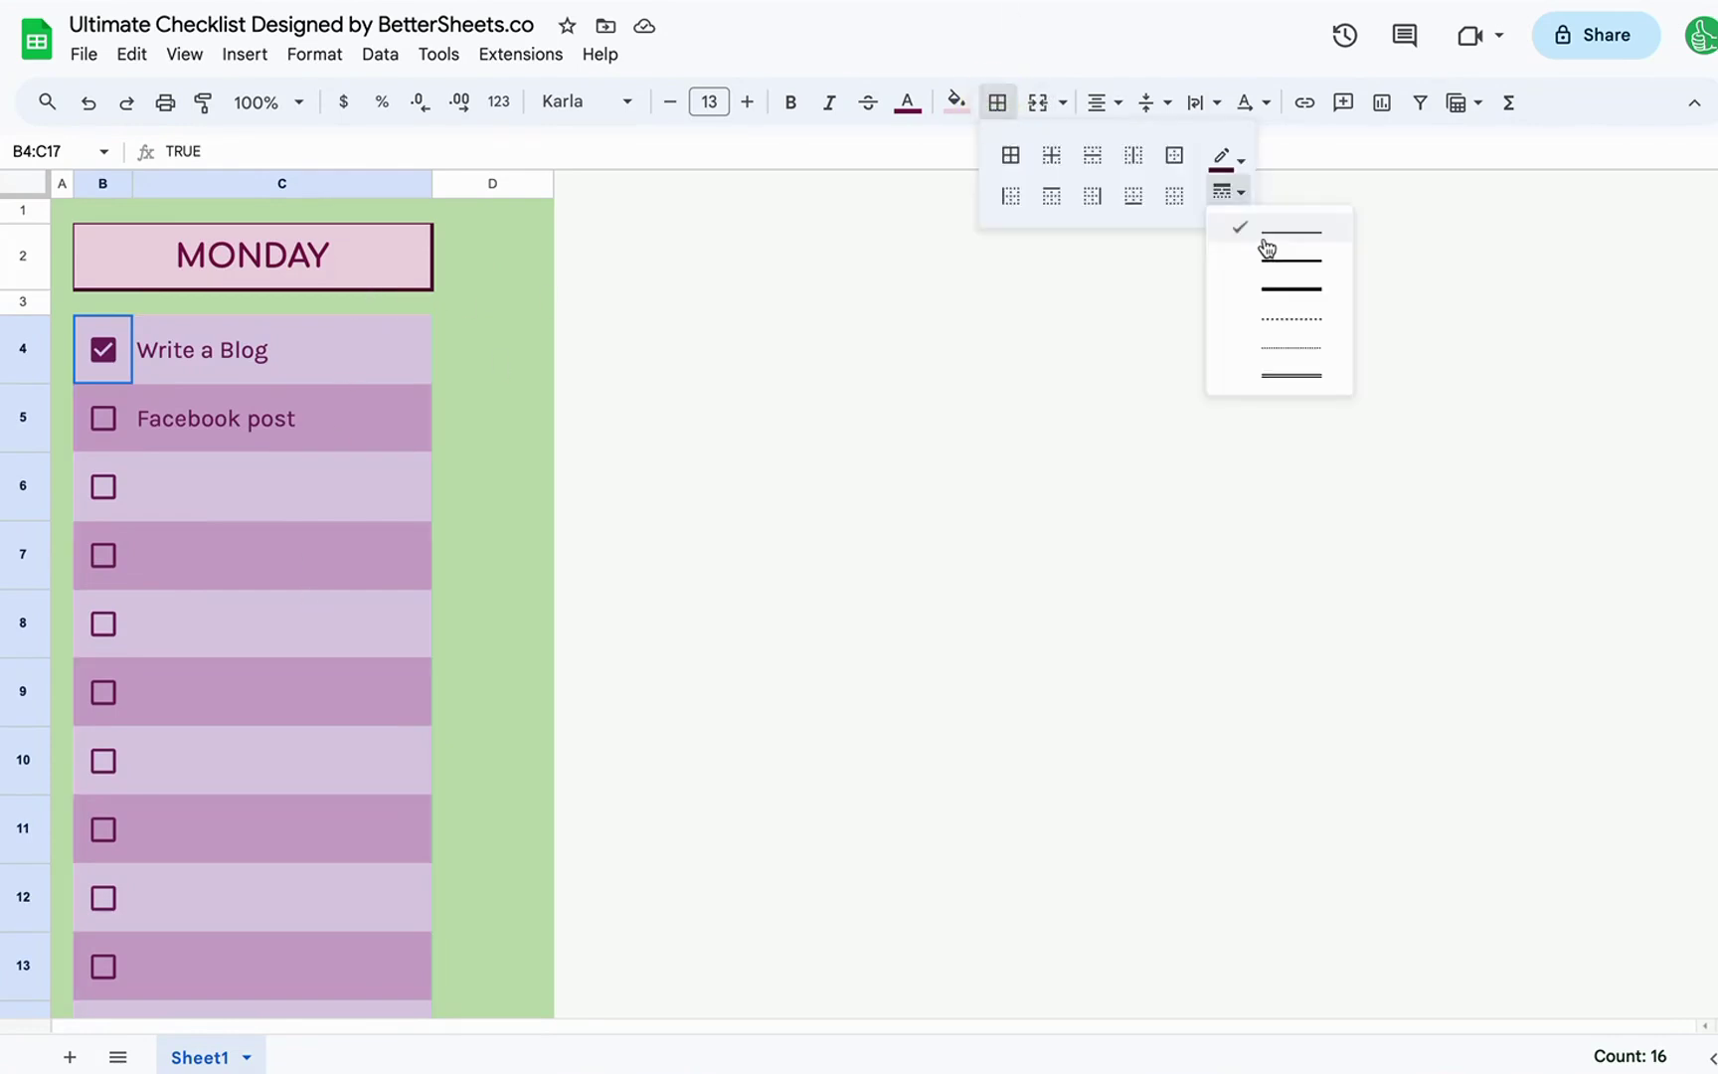
click(1267, 244)
click(1006, 197)
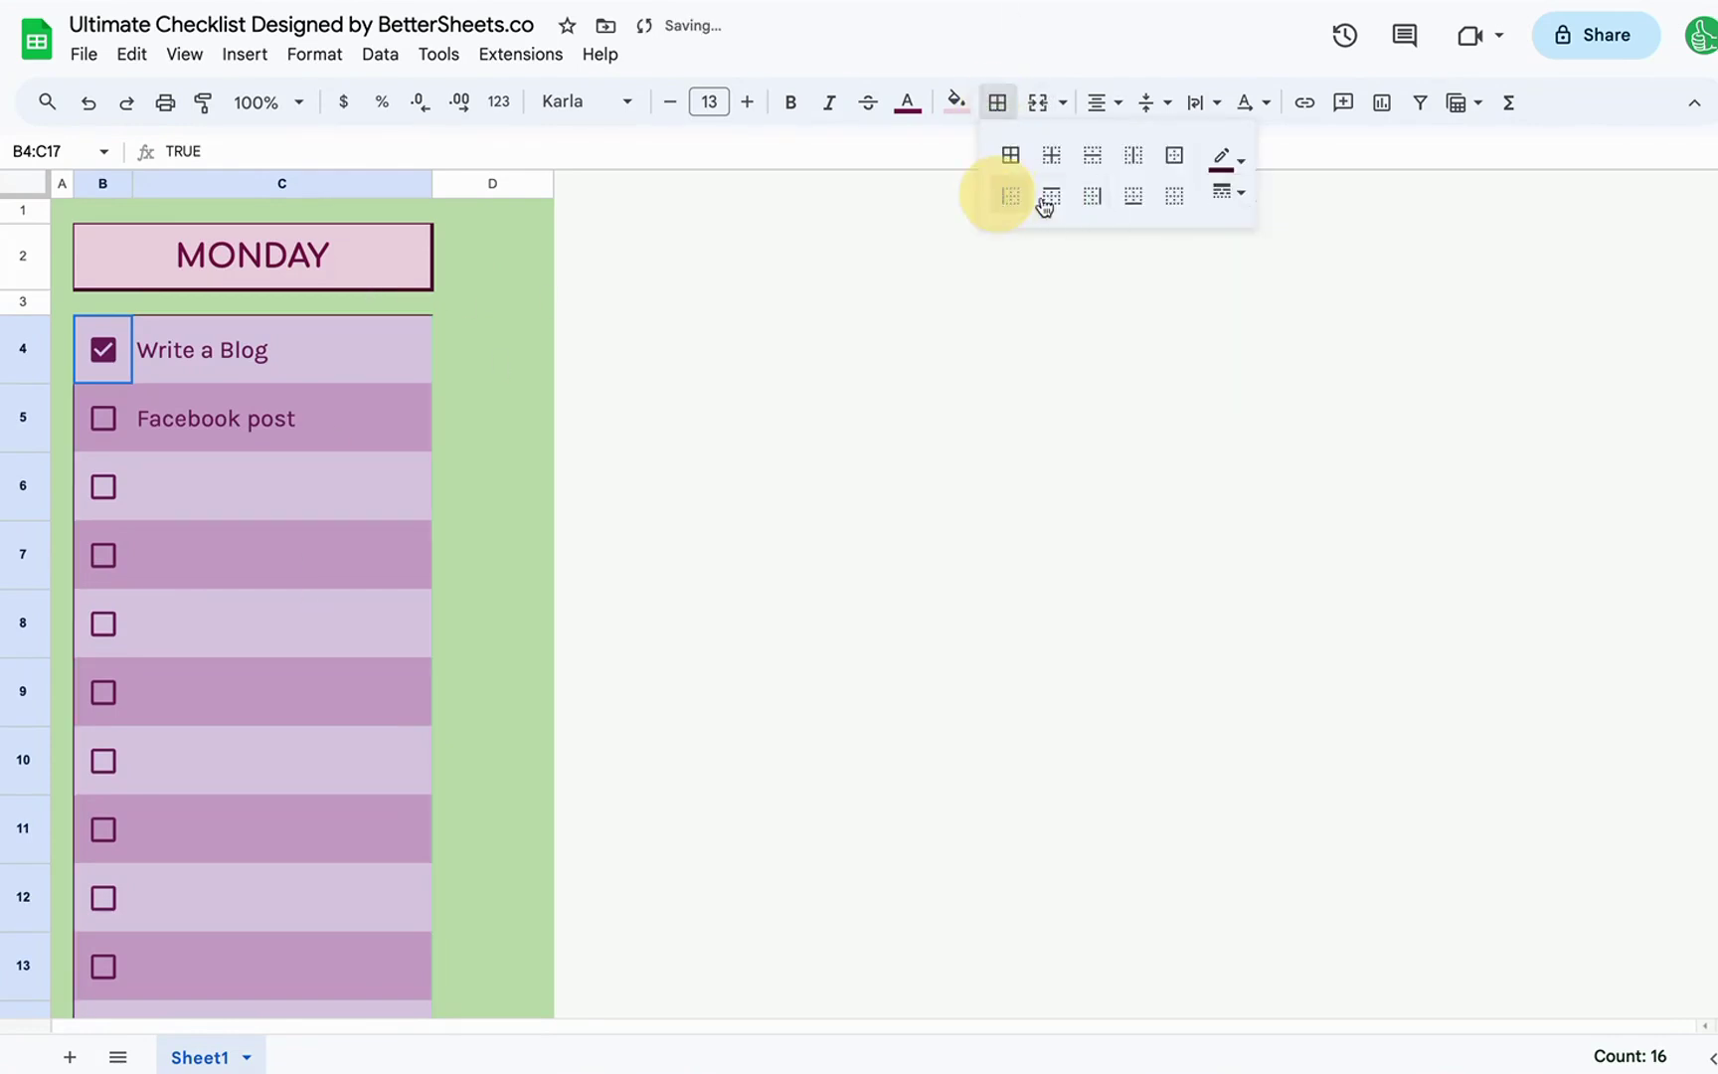
click(1093, 199)
click(1234, 193)
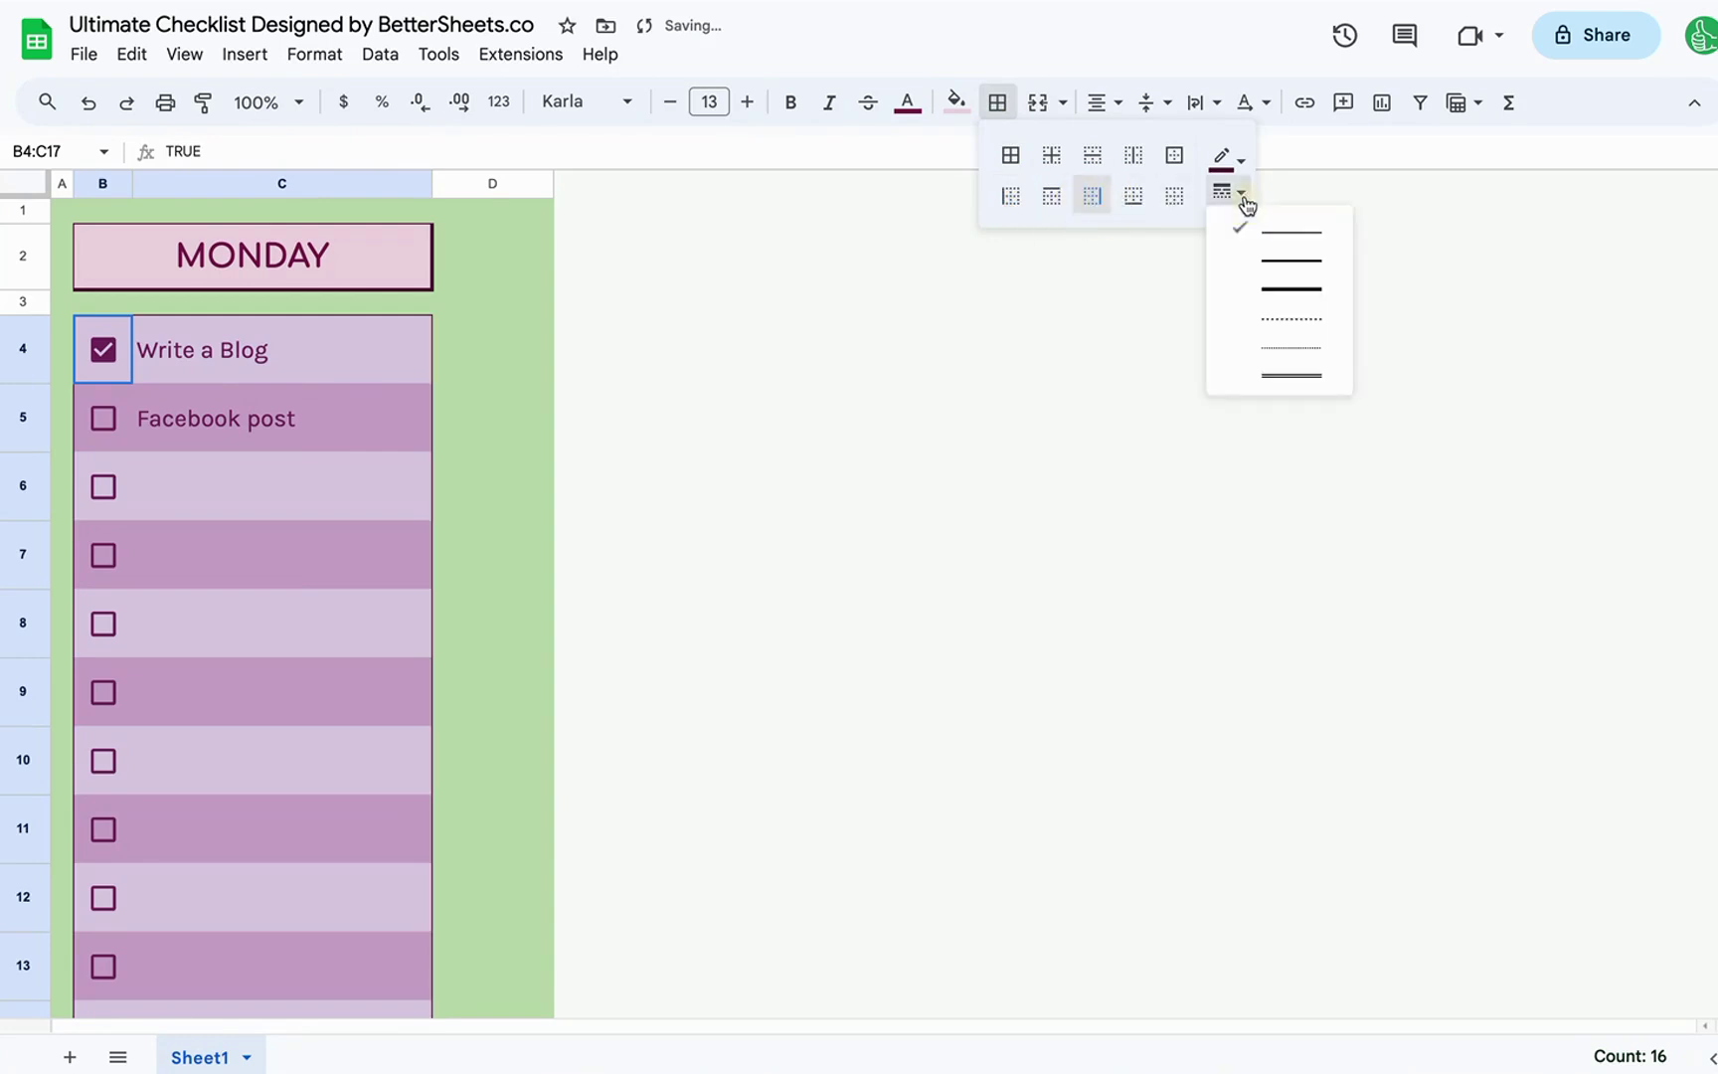
click(1277, 294)
click(1093, 196)
click(1142, 197)
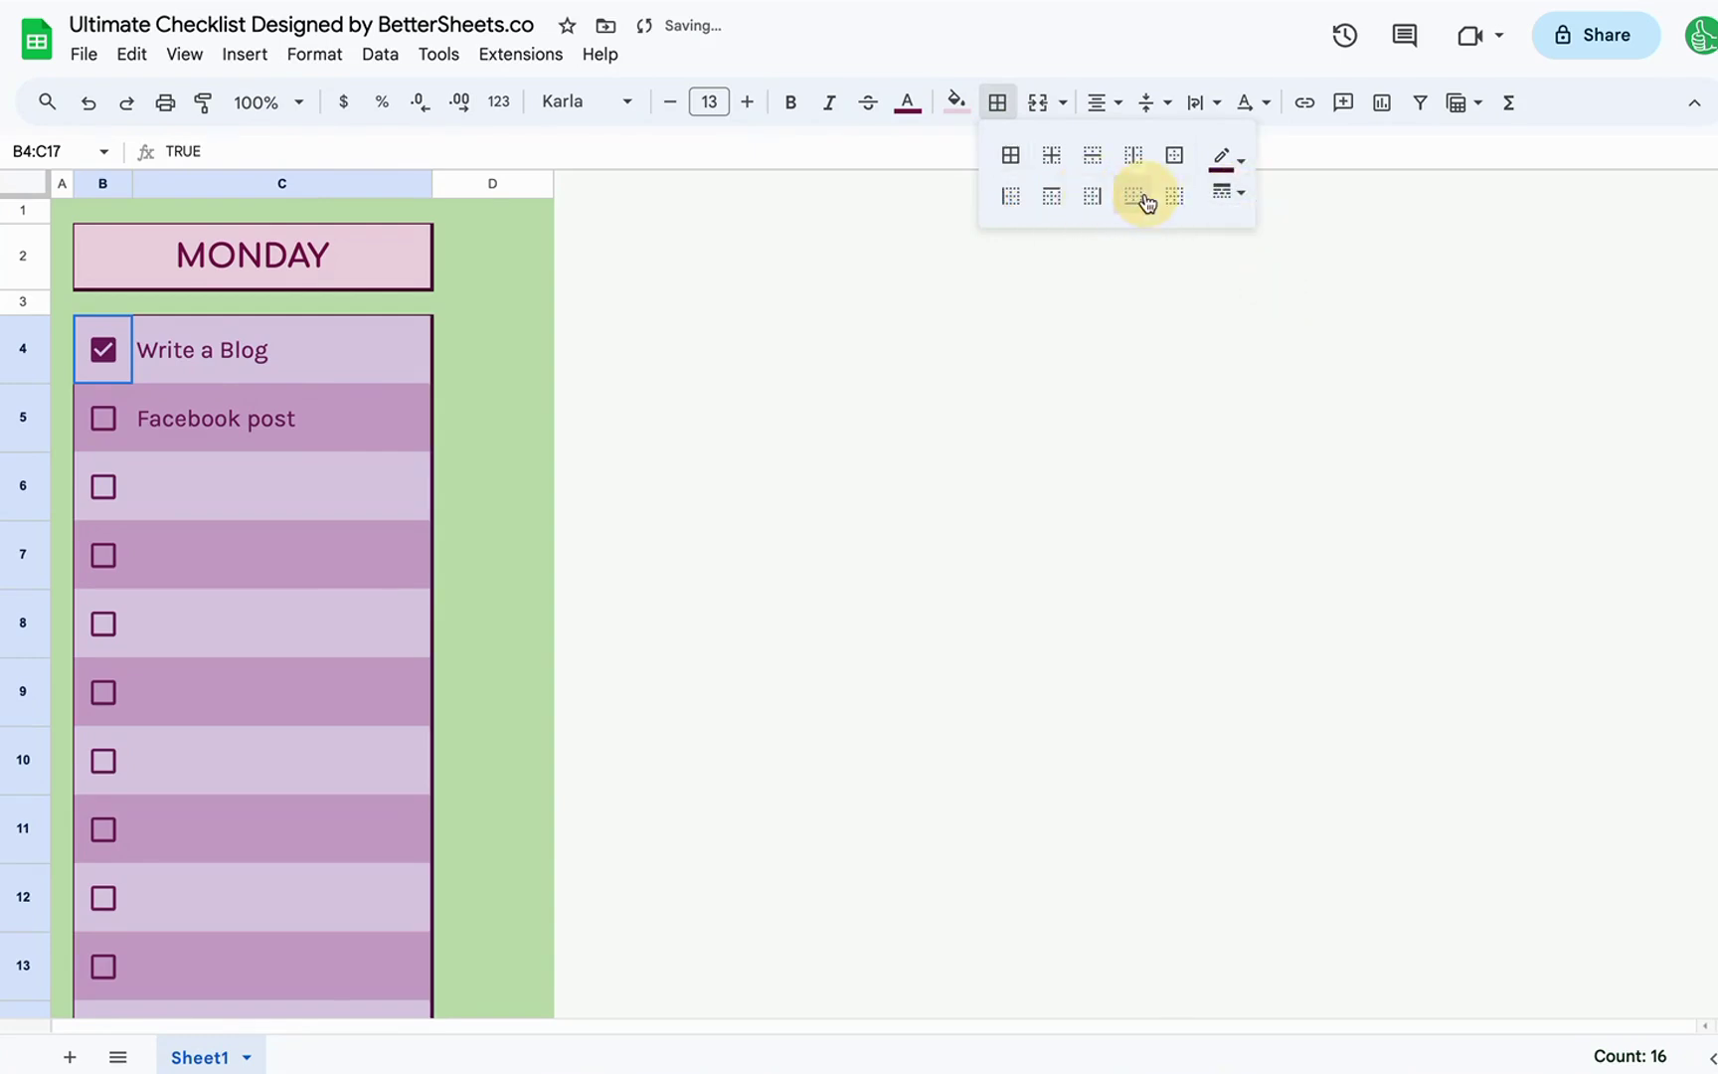
- Deselect the list and check the new borders at its bottom
click(345, 594)
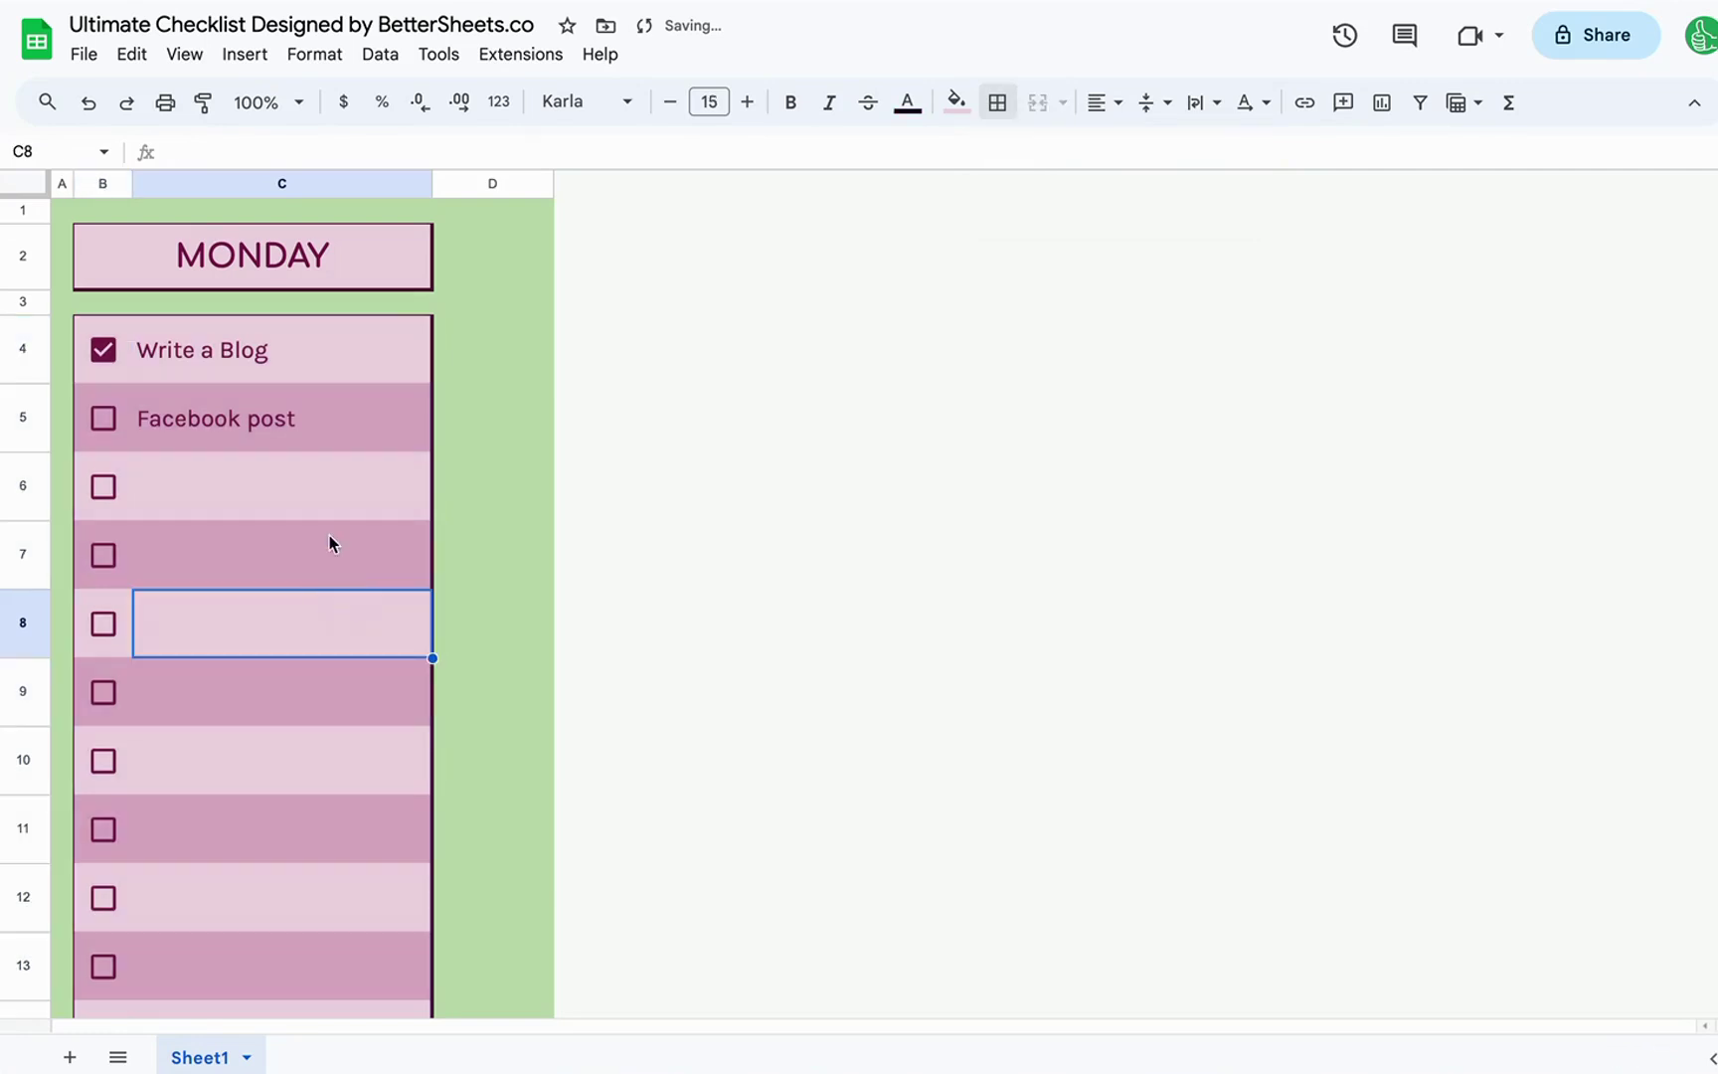
scroll(326, 519, down, 5)
click(353, 894)
scroll(381, 806, up, 5)
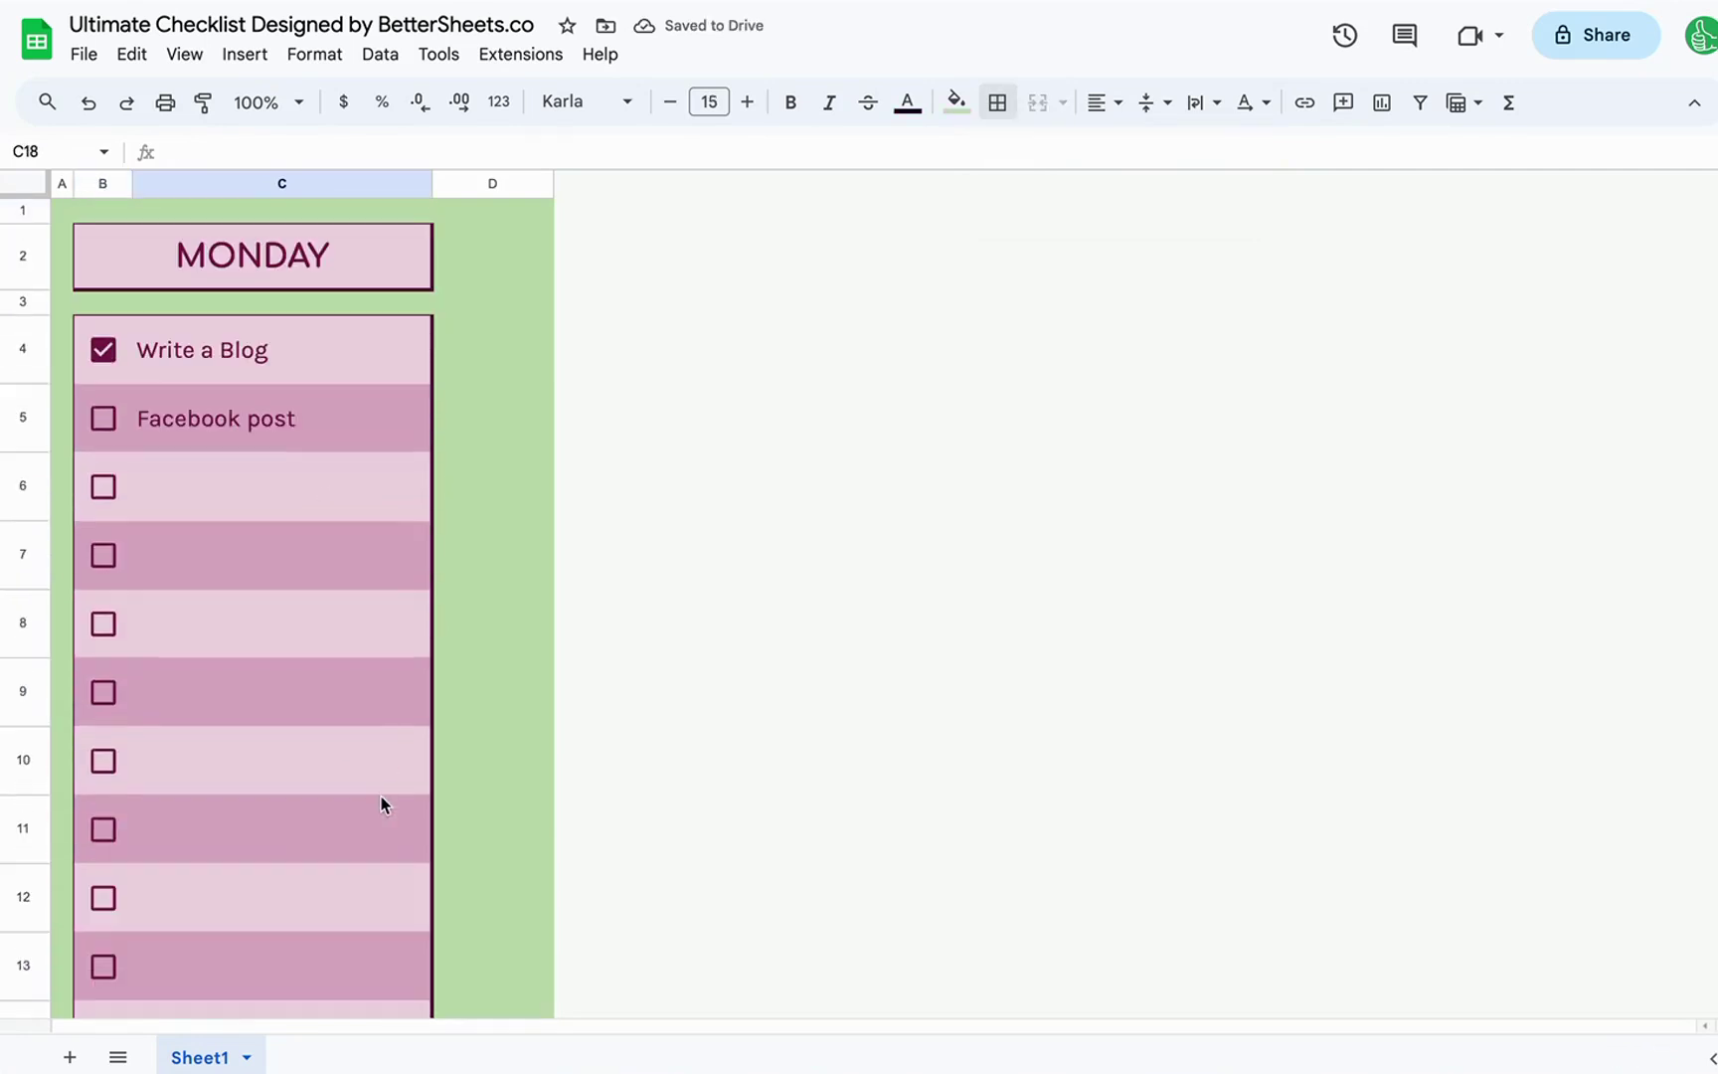
- Widen column C by dragging its right boundary further out
click(262, 353)
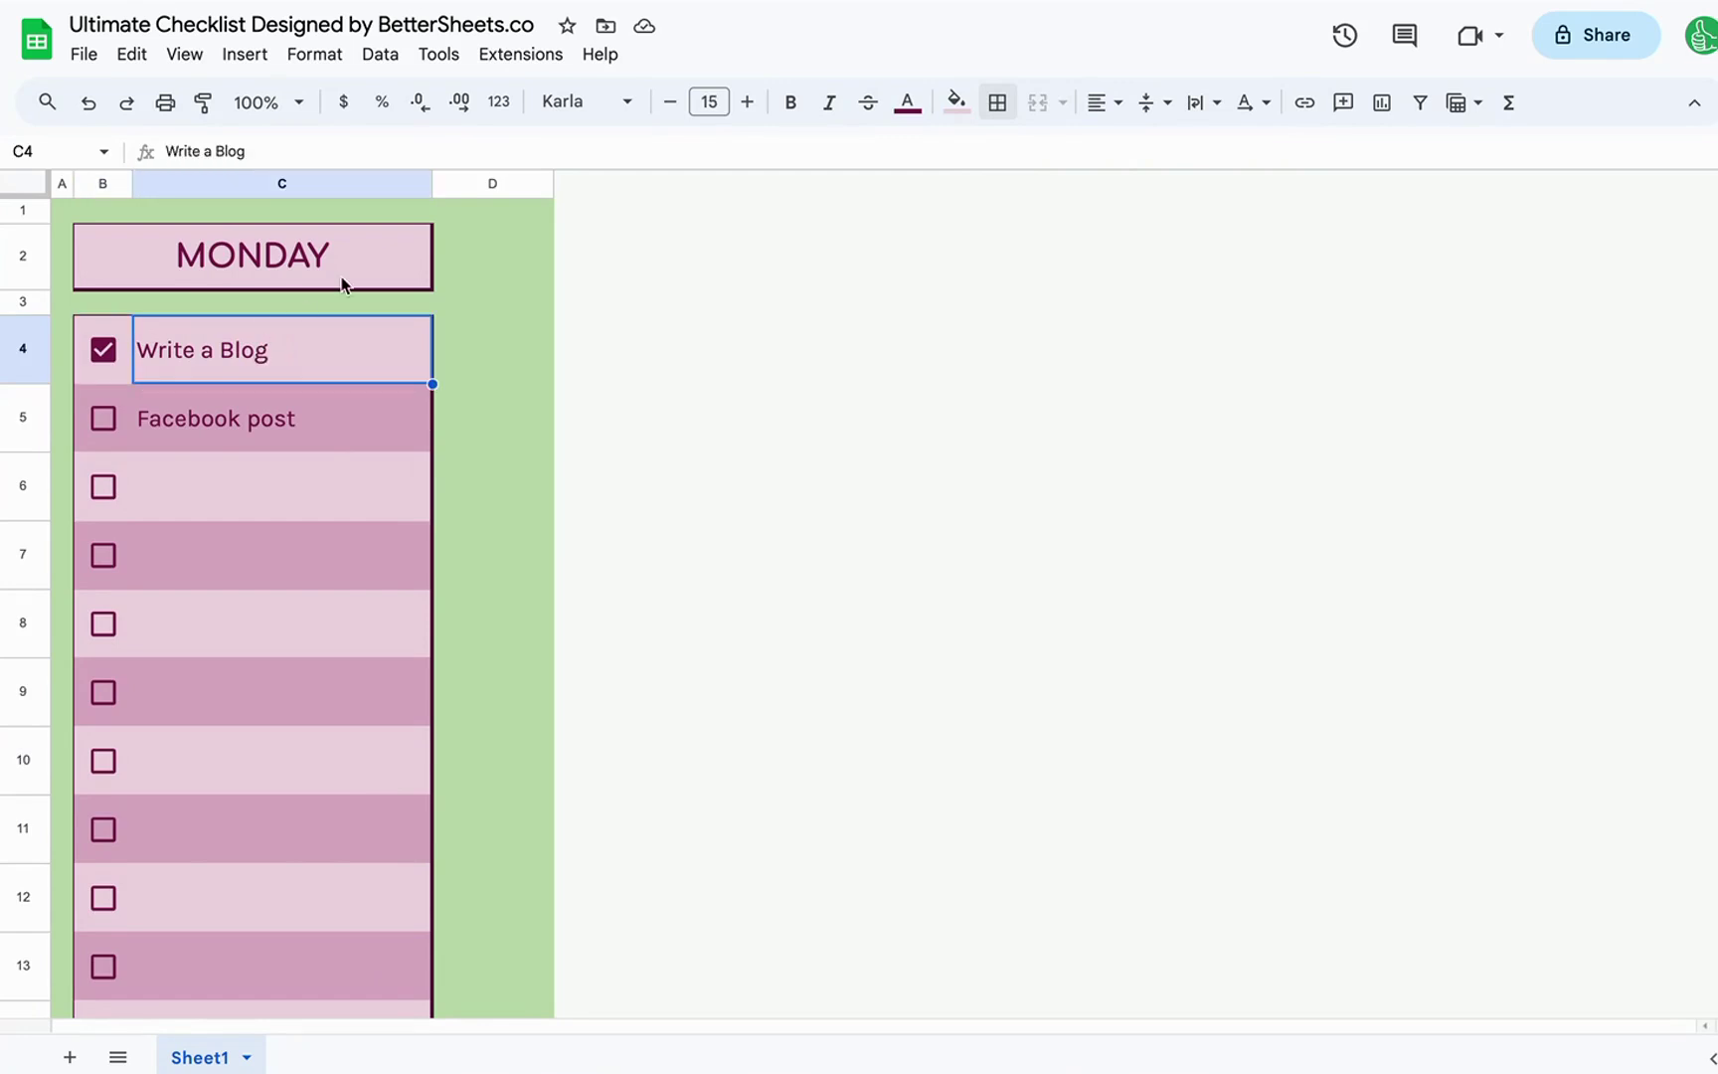
drag(431, 183, 652, 179)
click(223, 415)
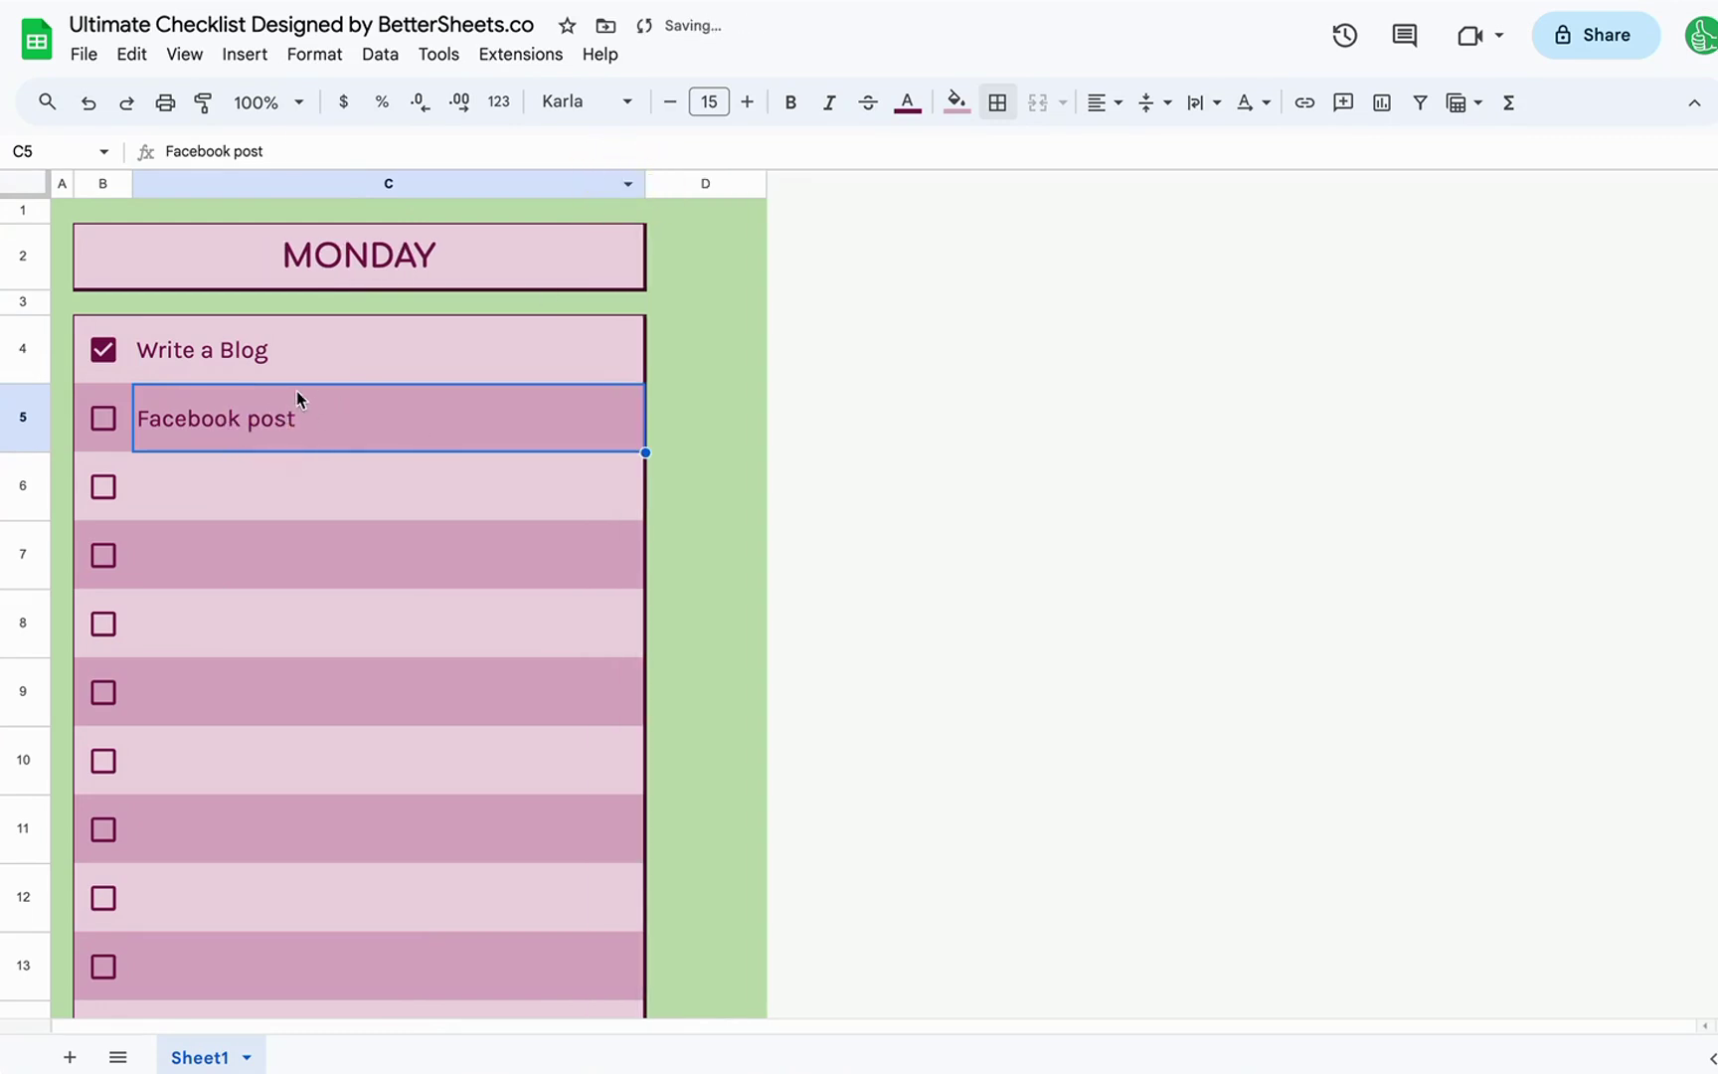
click(271, 358)
- Untick and re-tick the Write a Blog checkbox, then select row B4:C4
click(104, 349)
click(108, 420)
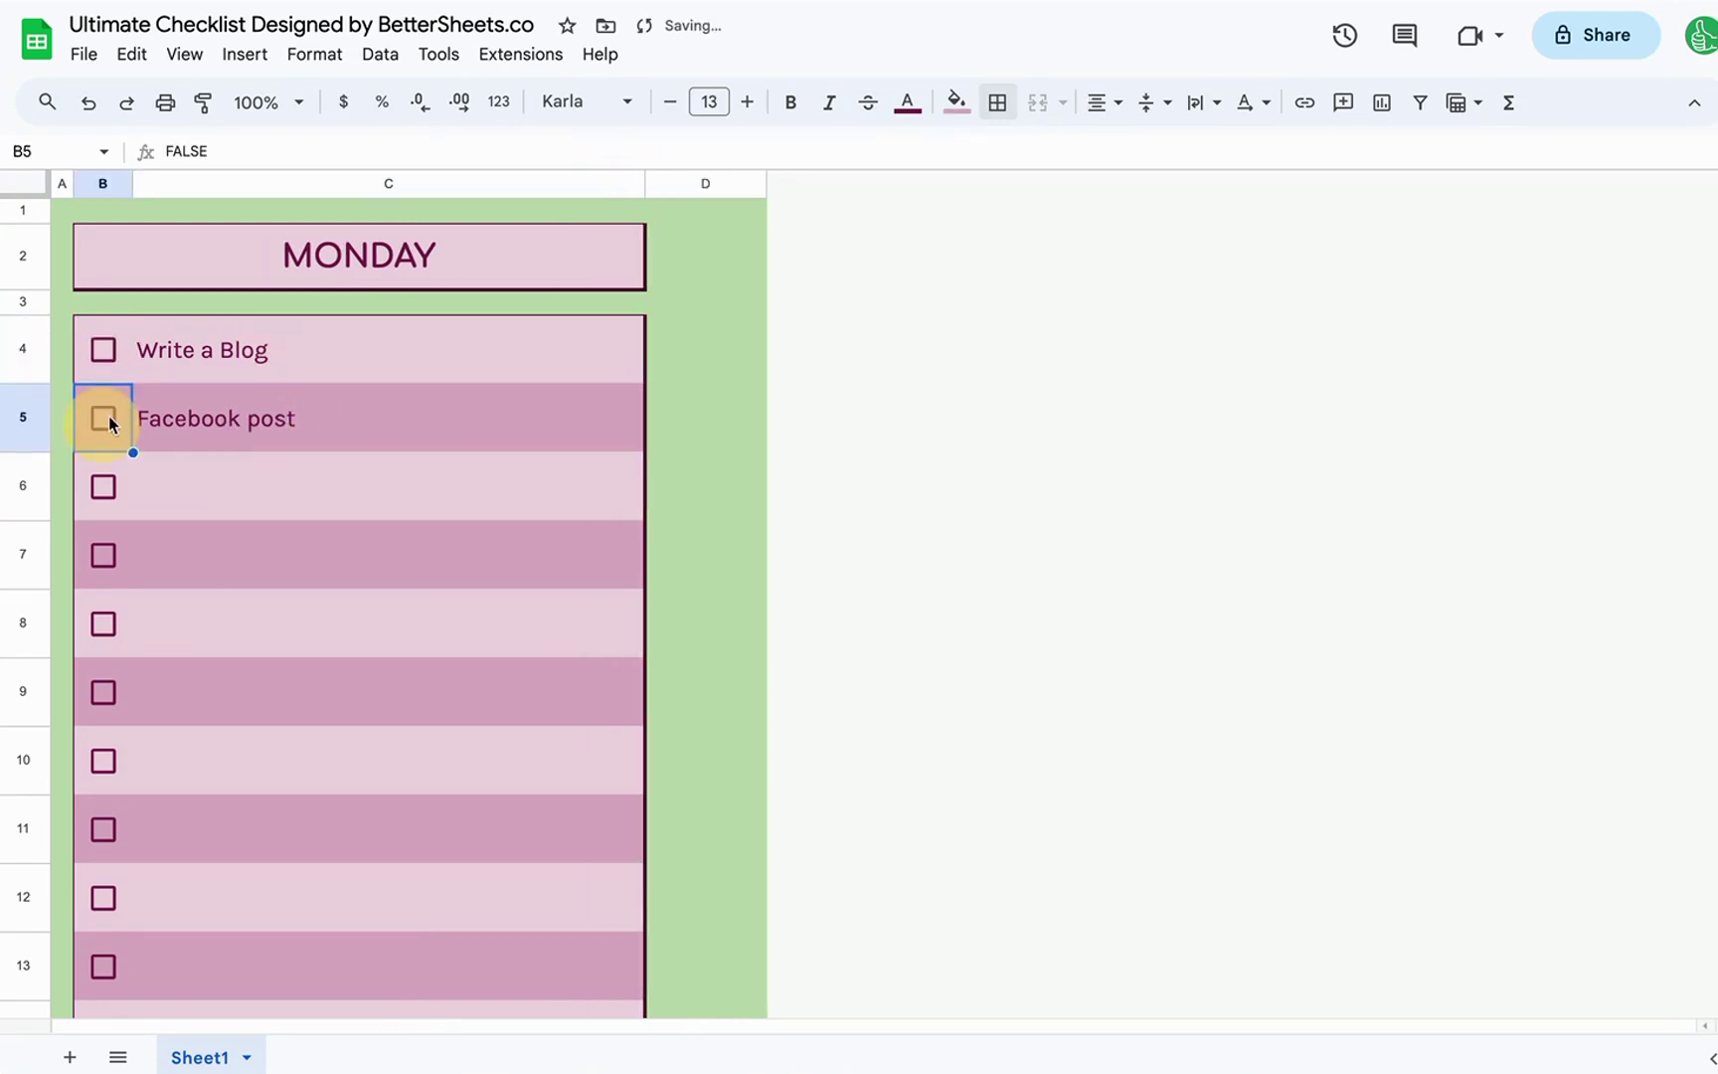
click(260, 358)
click(104, 349)
shift+click(314, 357)
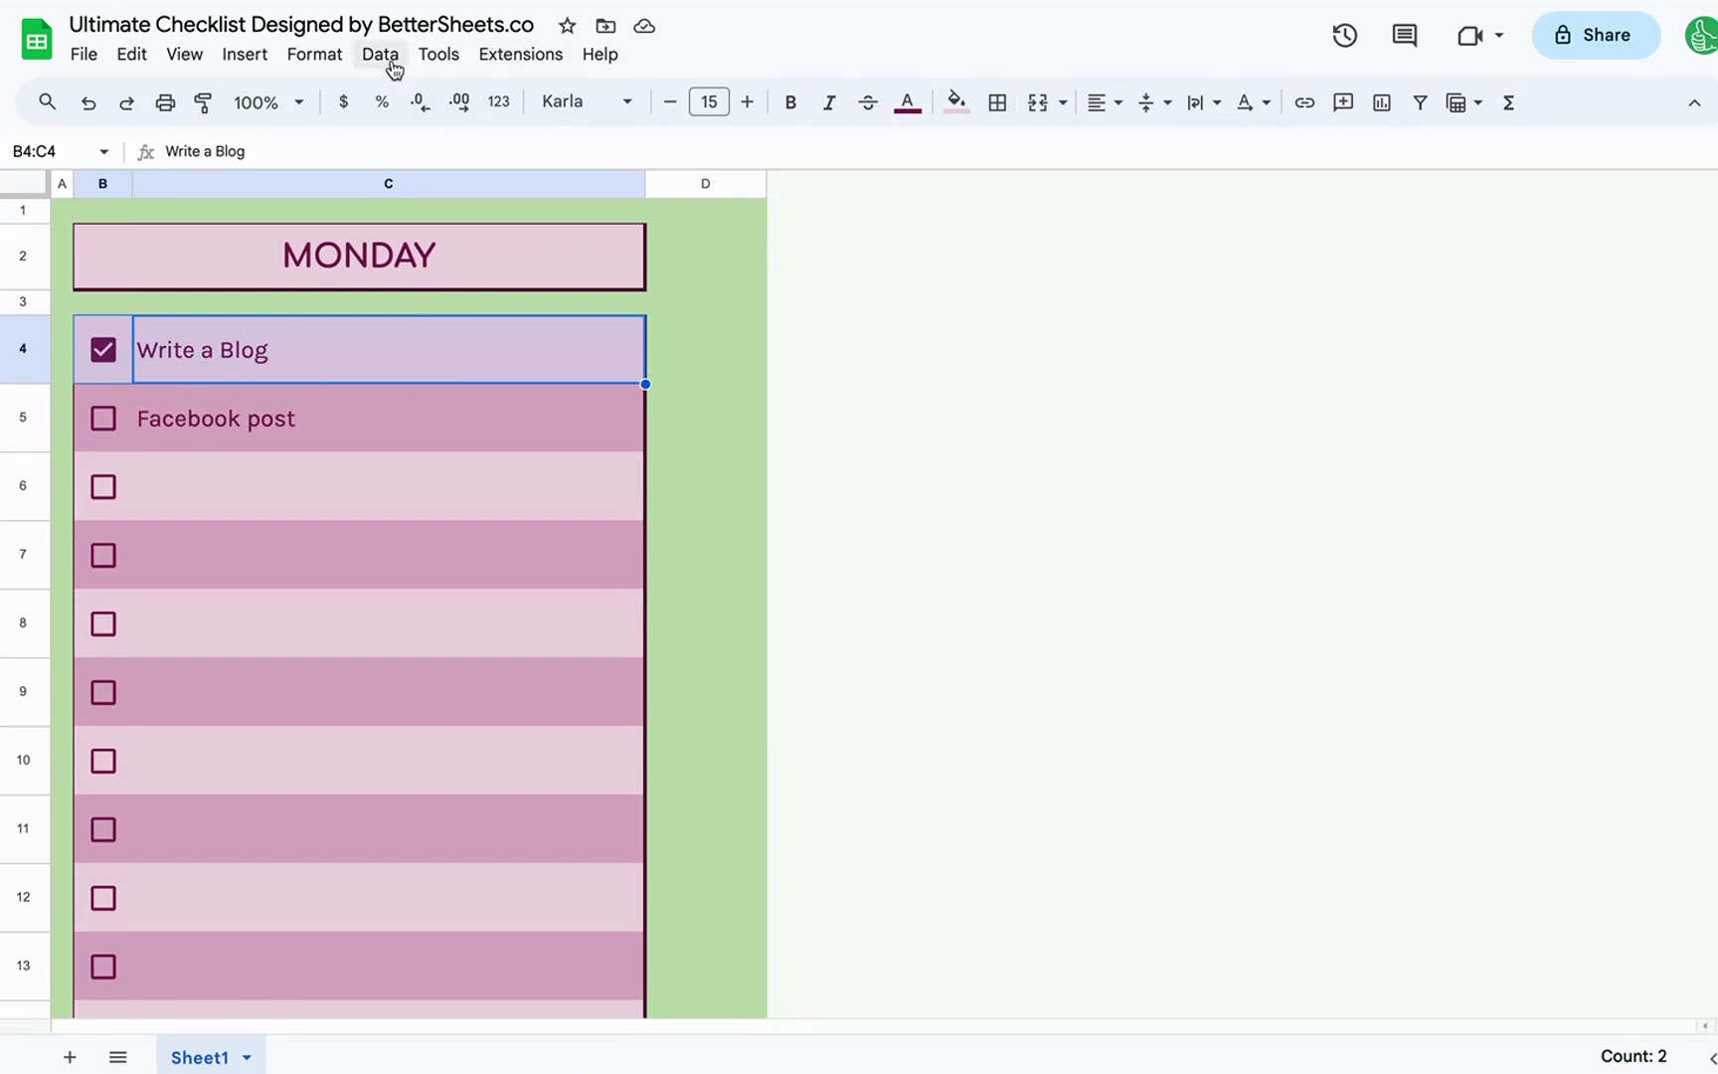
- Start a conditional formatting rule applied to range B4:C4
click(334, 61)
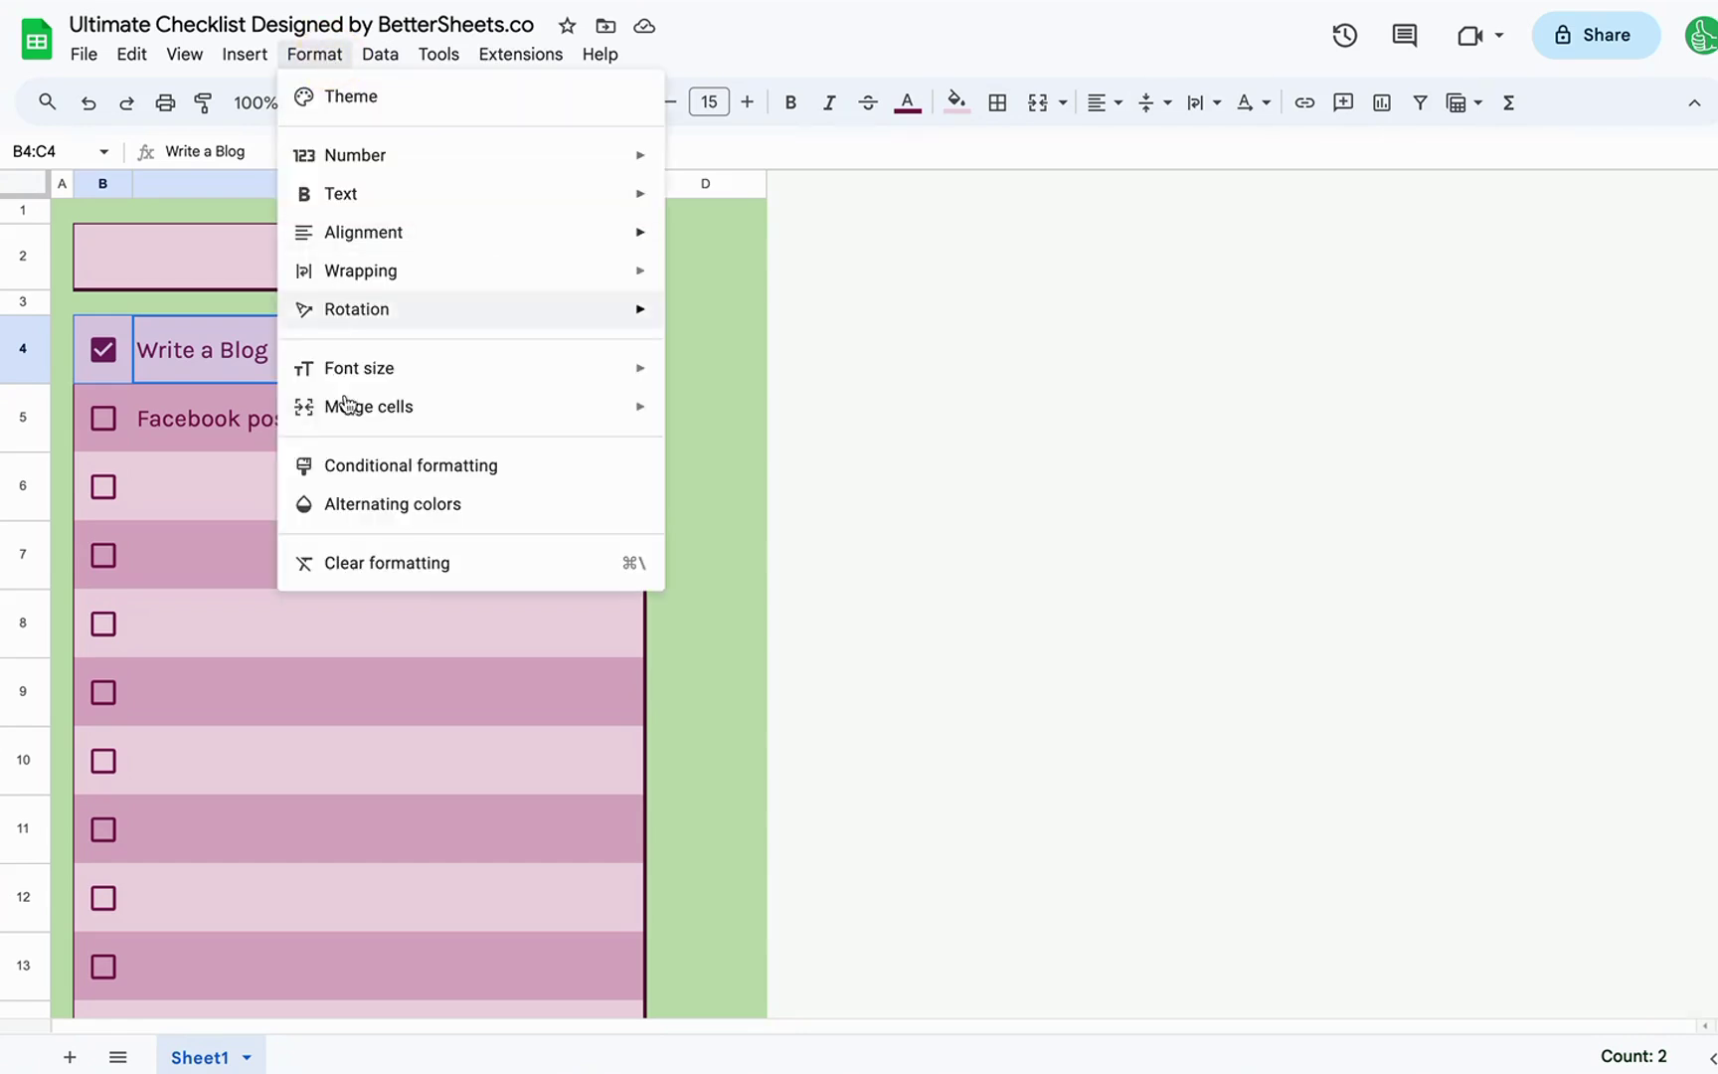
click(374, 482)
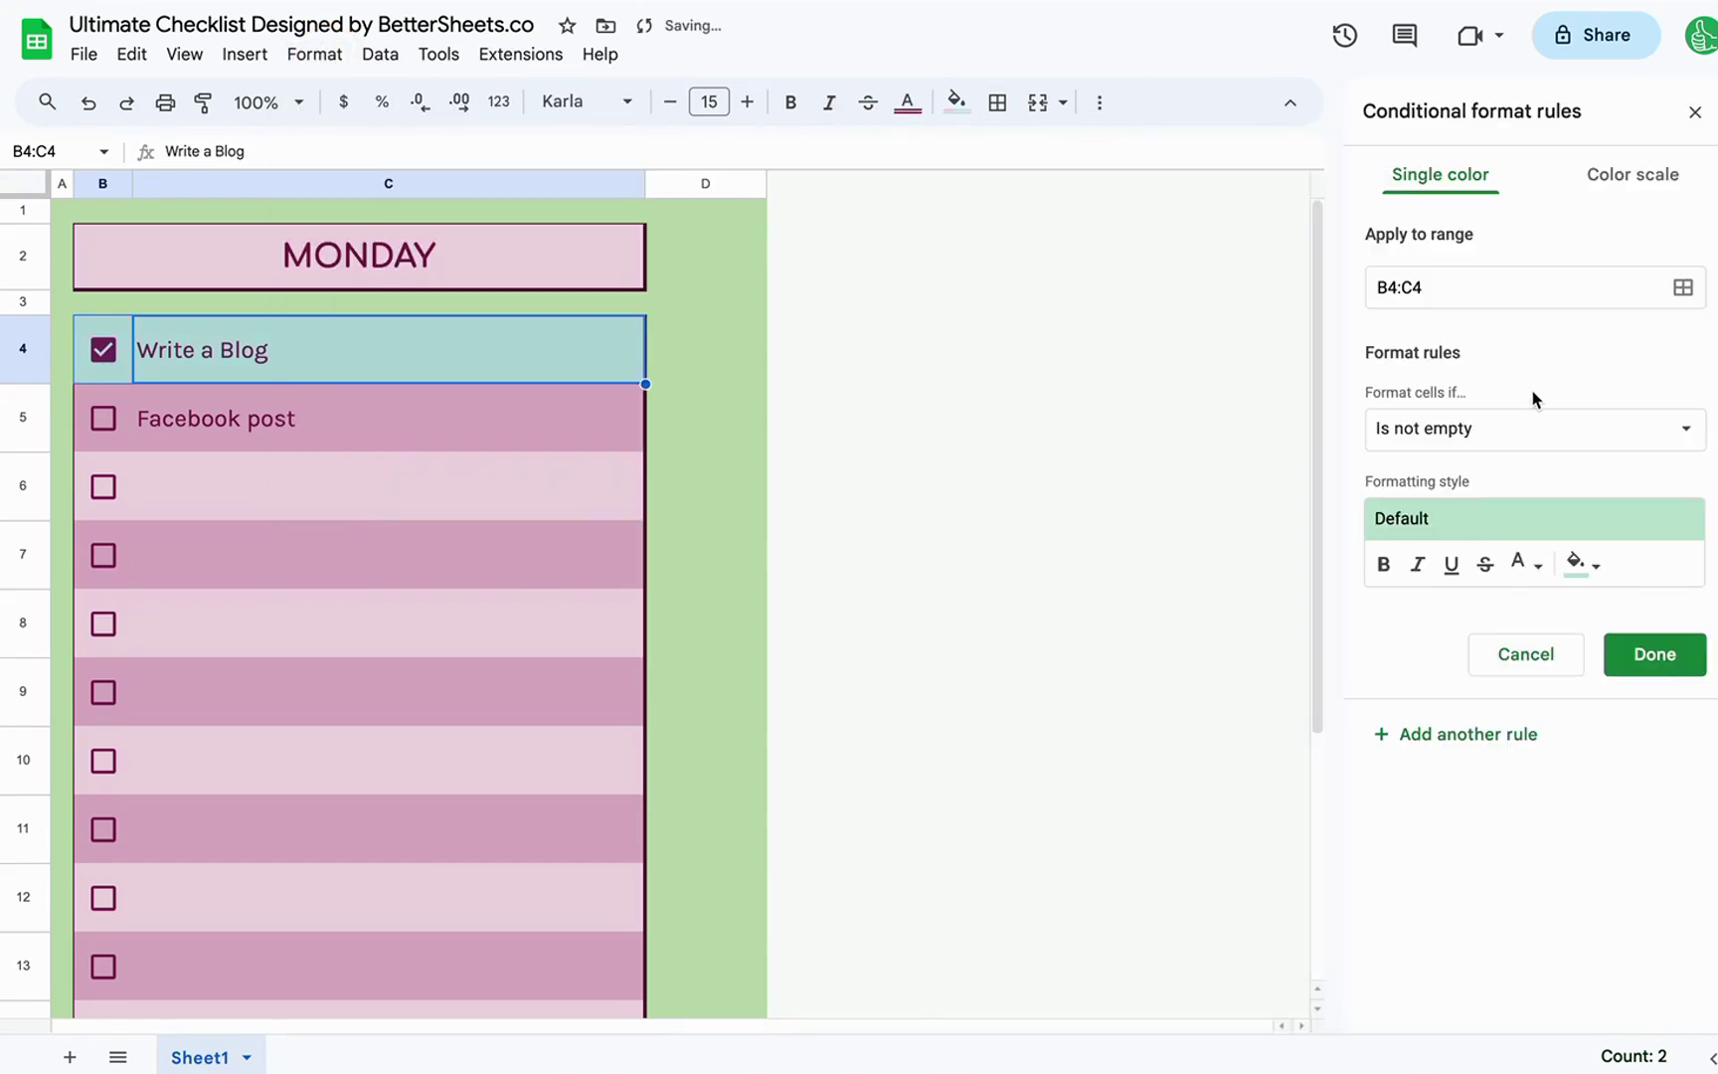
drag(1425, 287, 1328, 293)
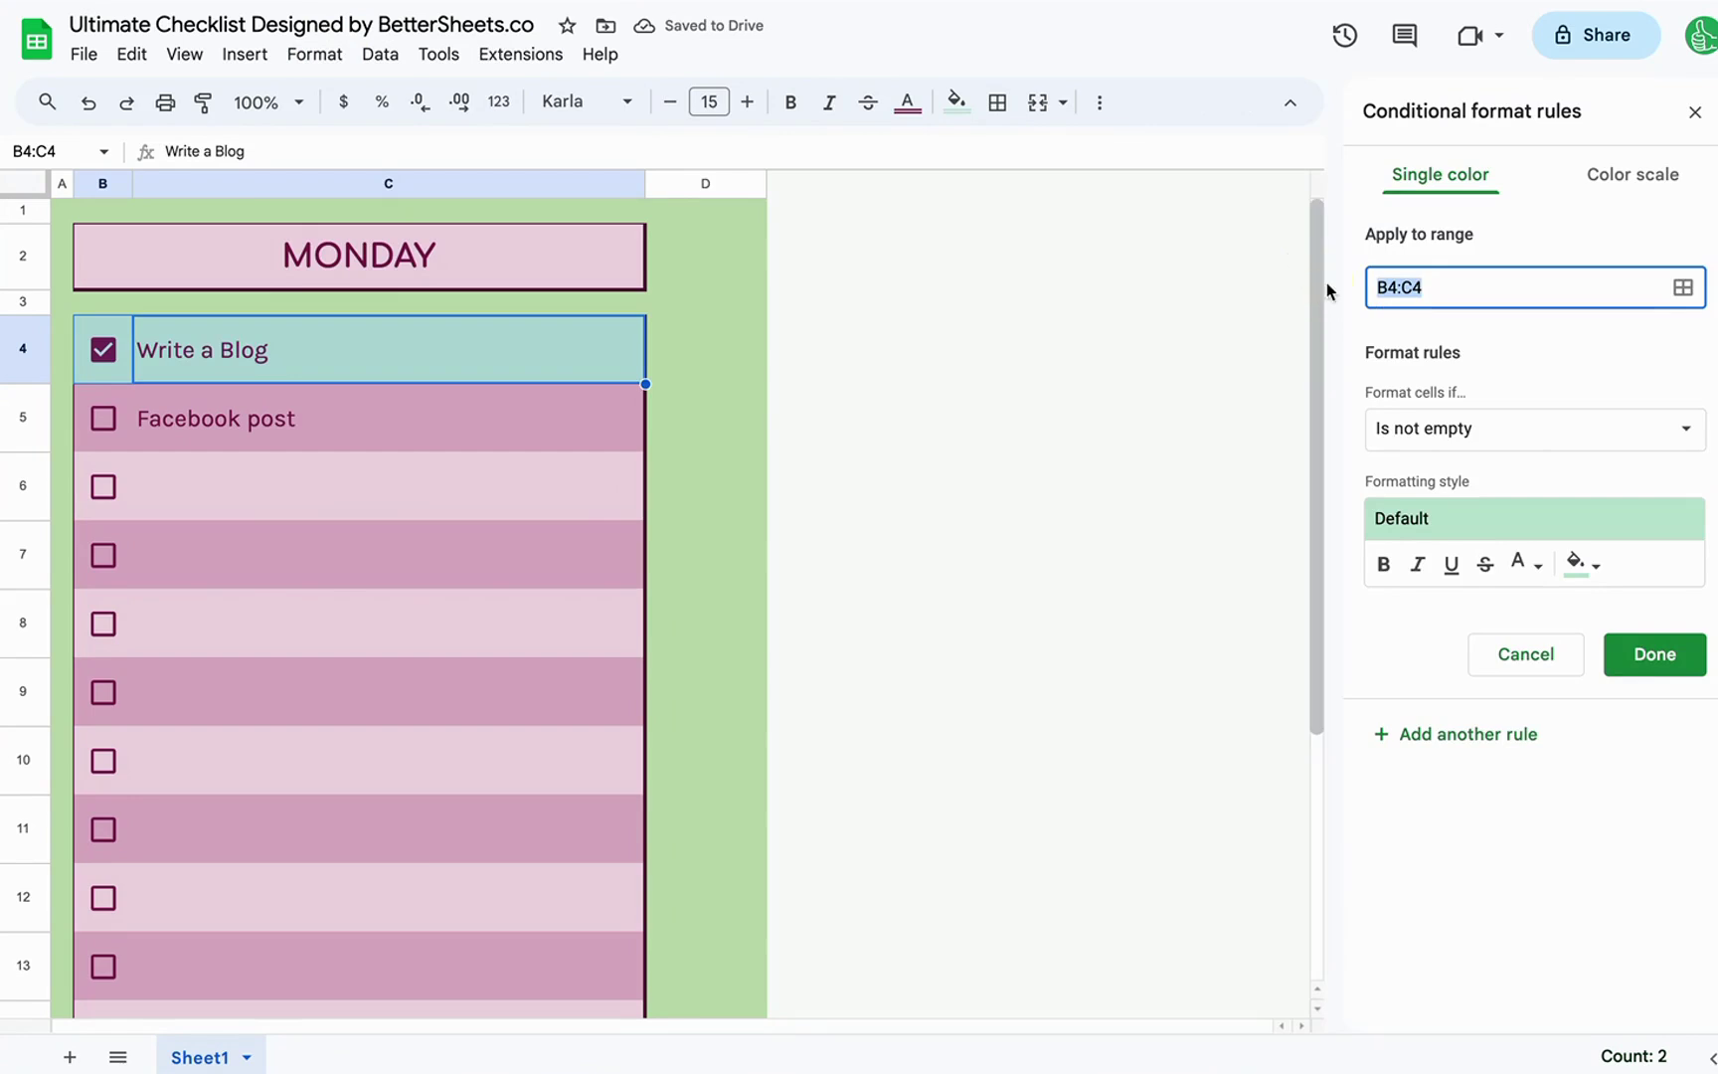
key(BackSpace)
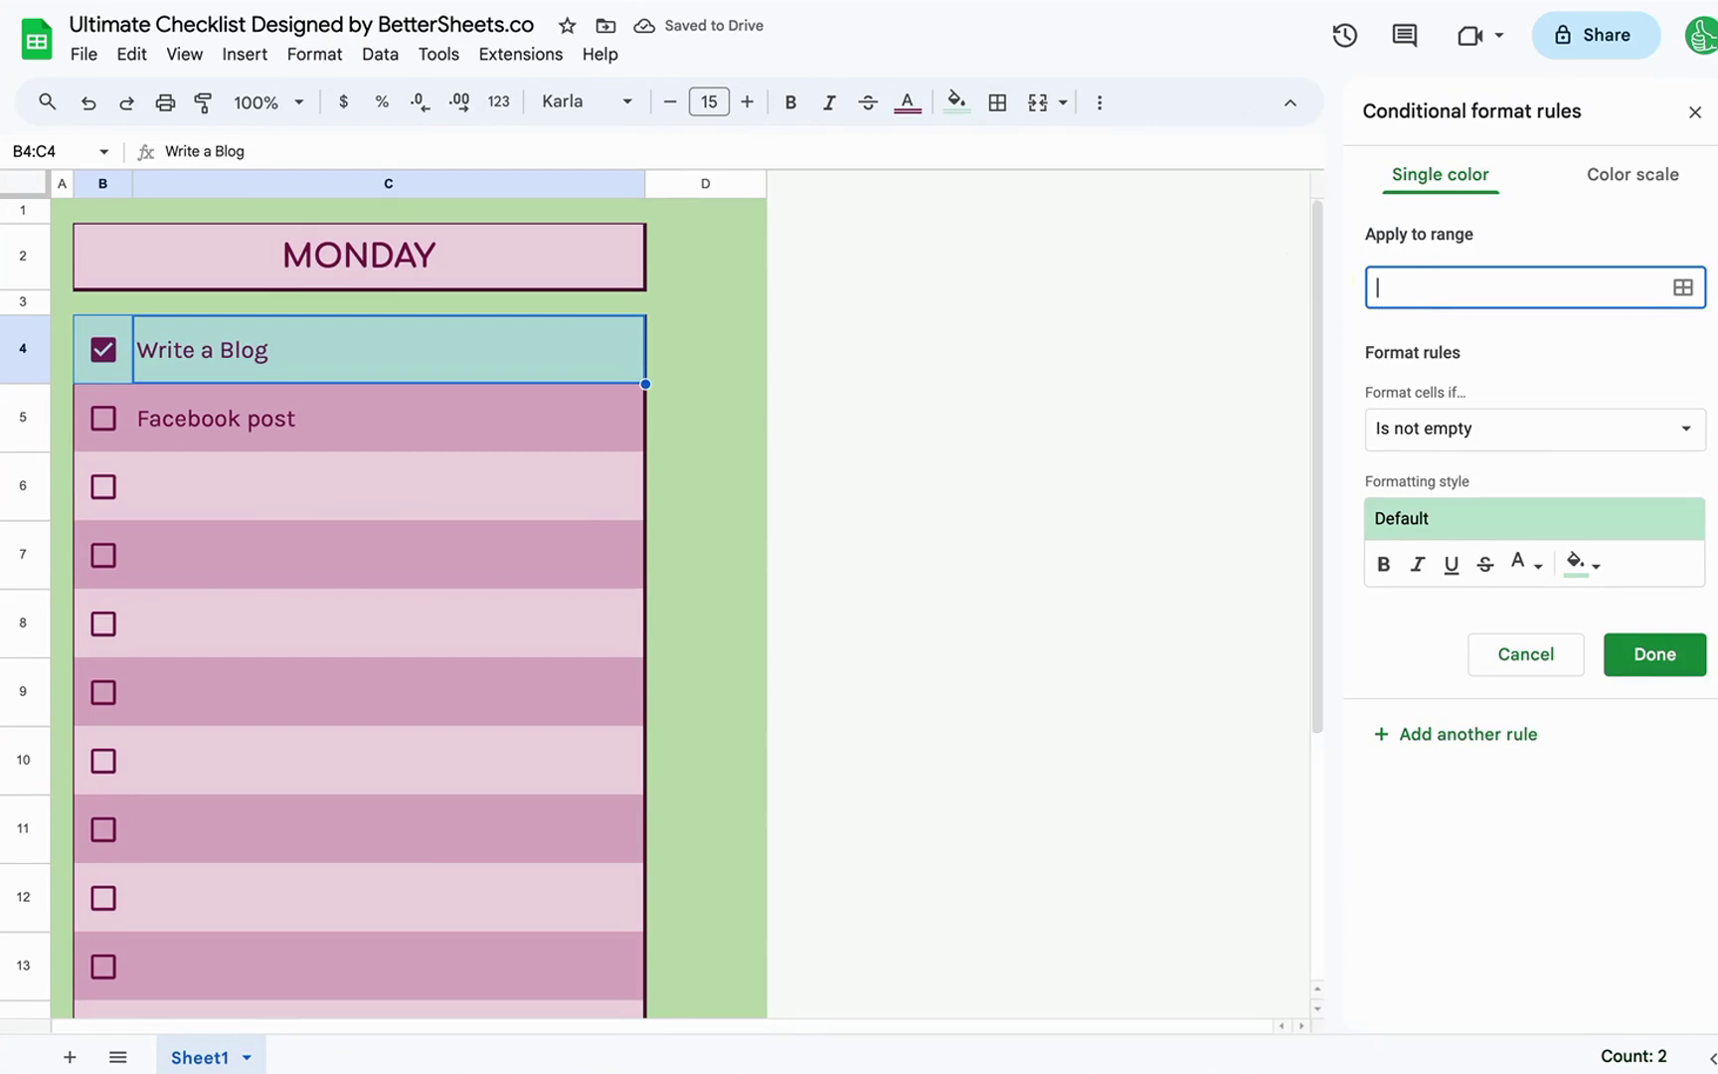
text(B4:C4)
drag(1370, 287, 1420, 291)
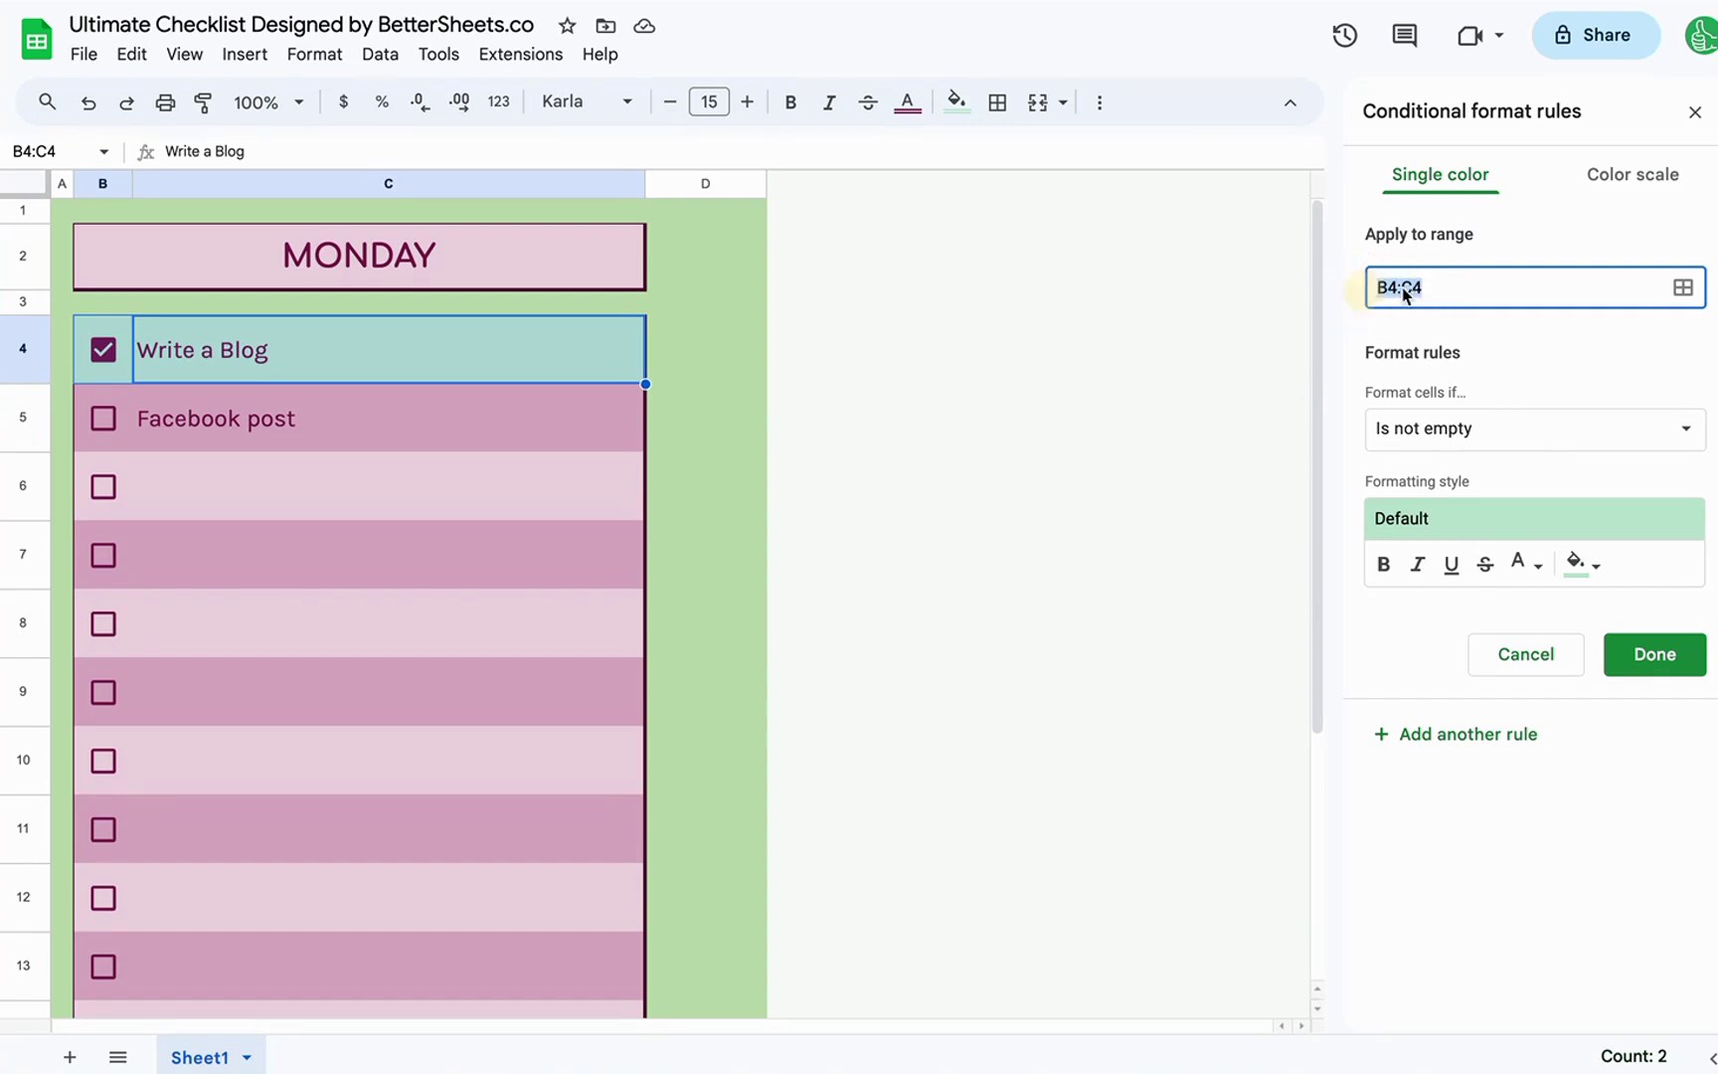
- Set the rule's fill to dark magenta 3 and its text to light pink
click(1581, 564)
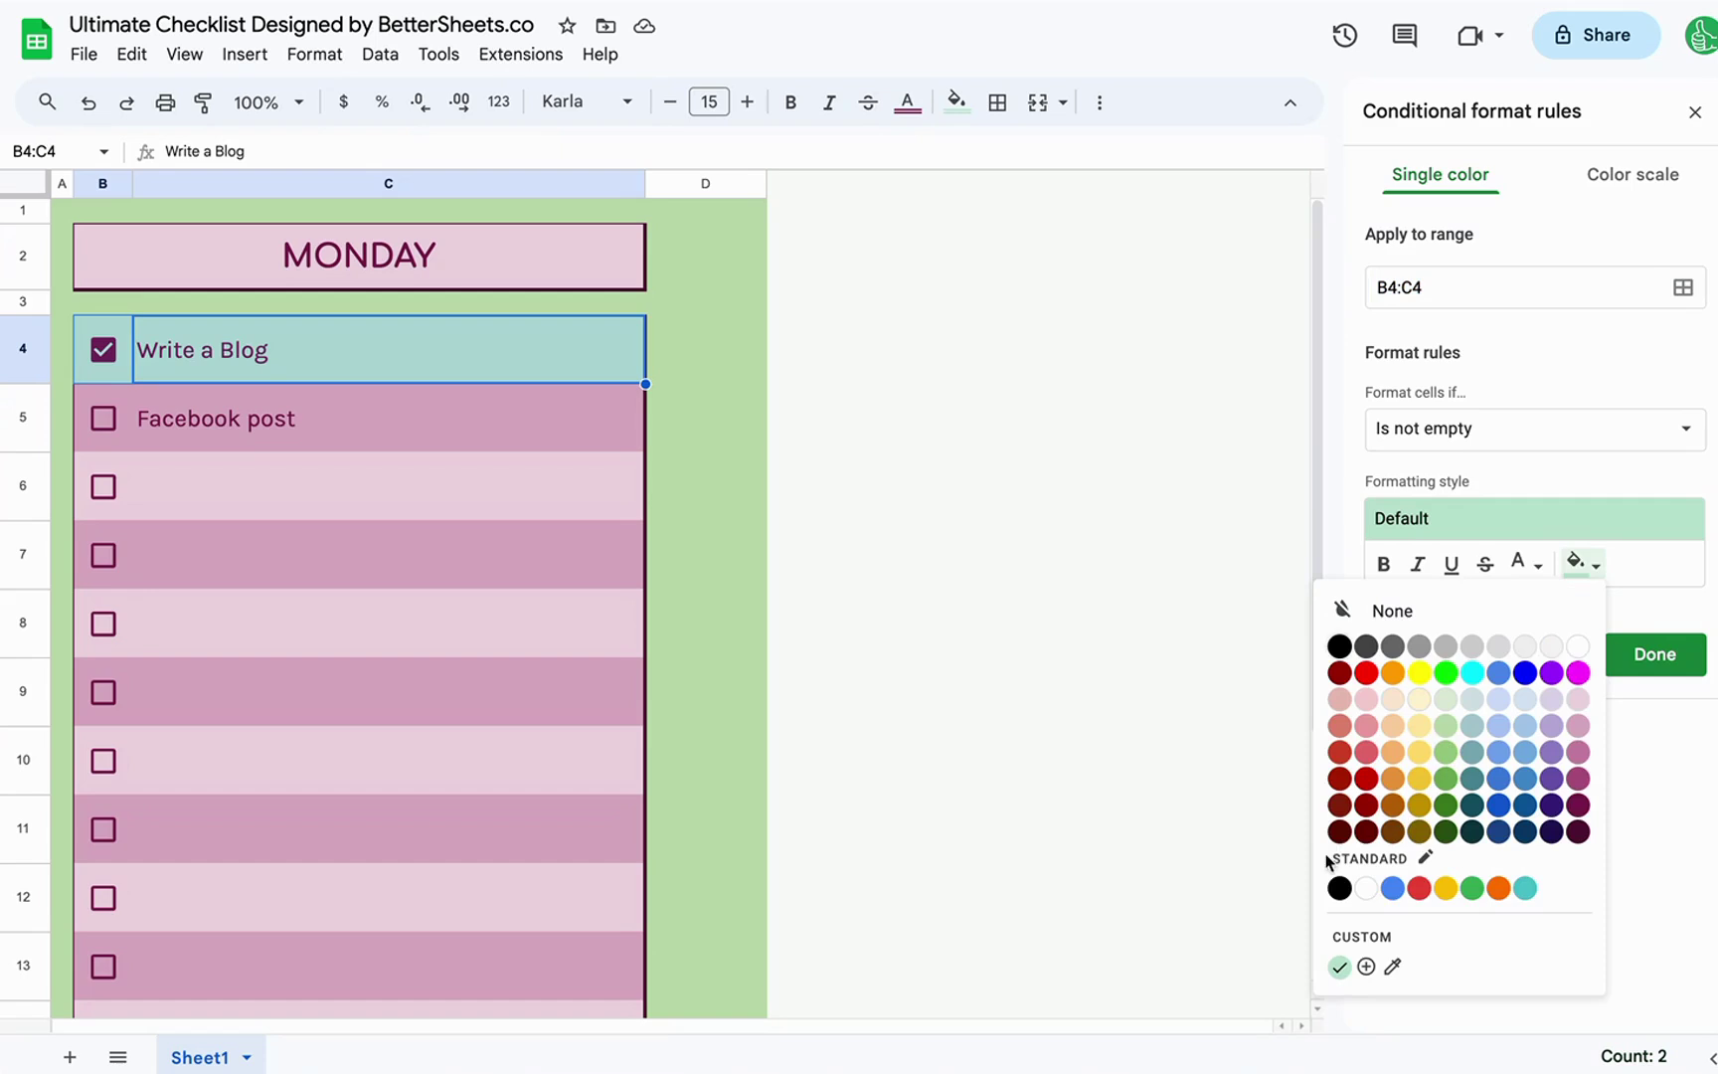
click(1579, 833)
click(1522, 564)
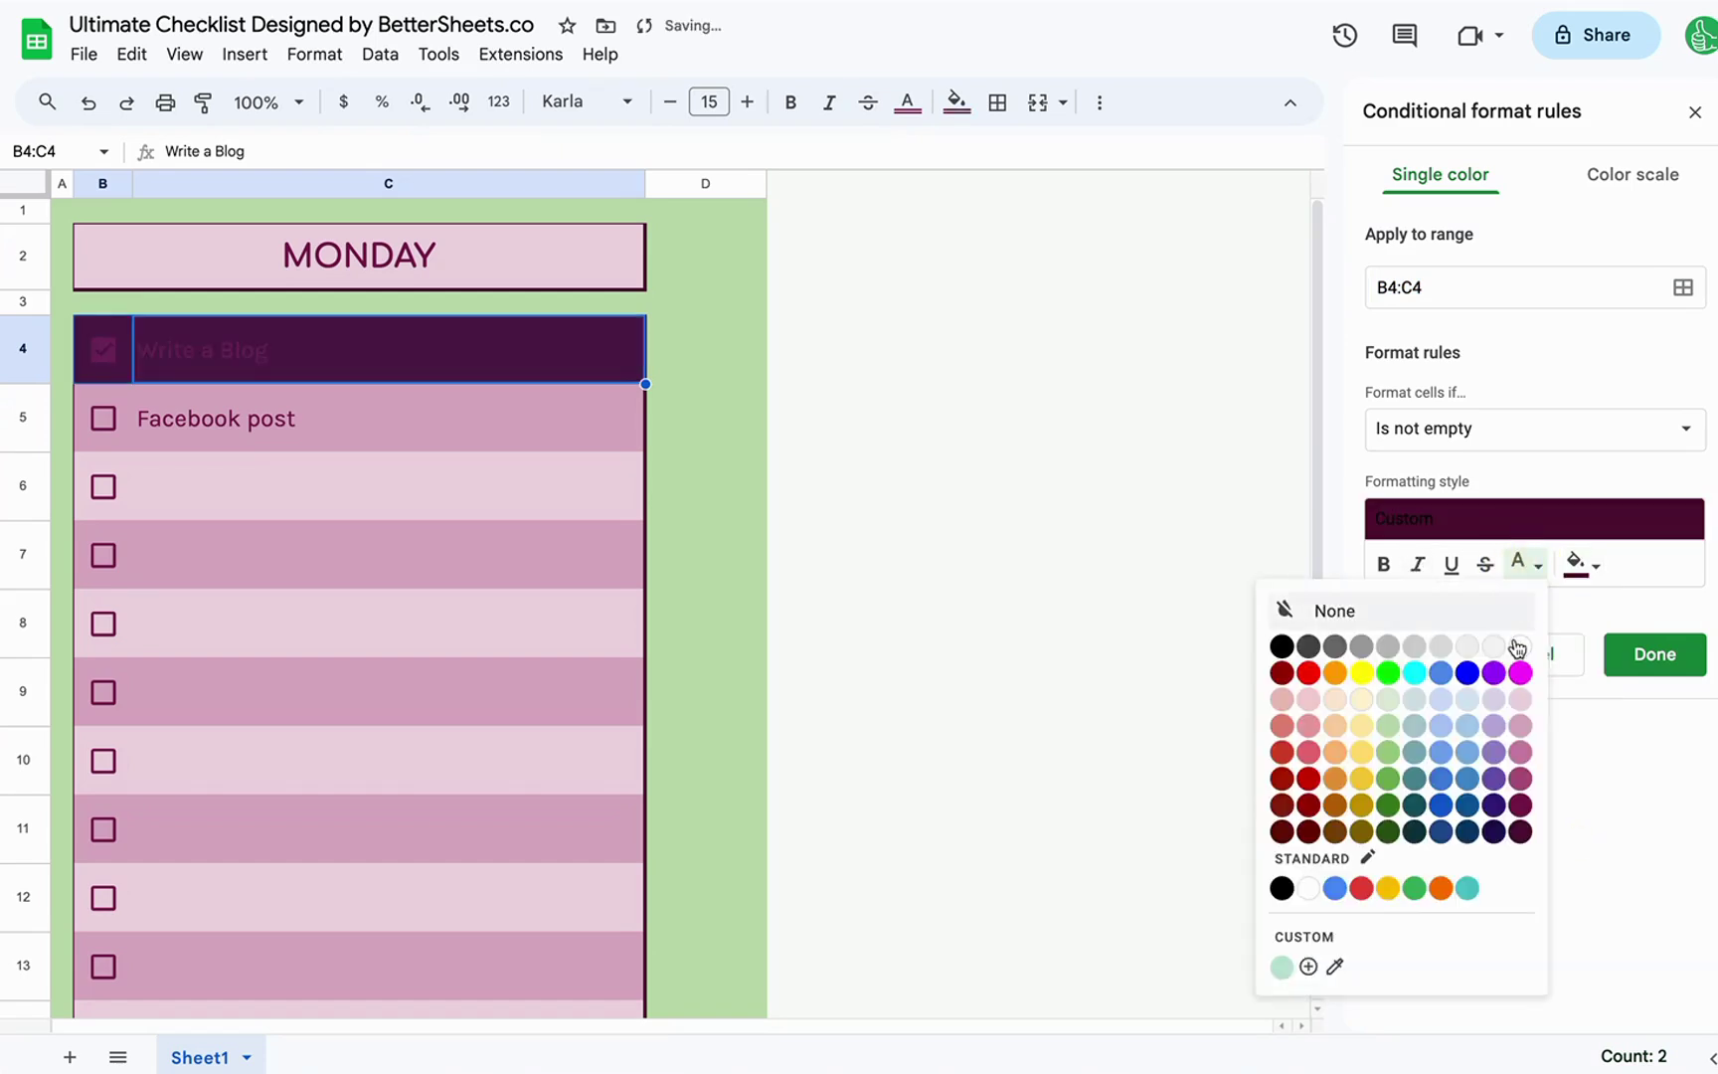
click(1522, 710)
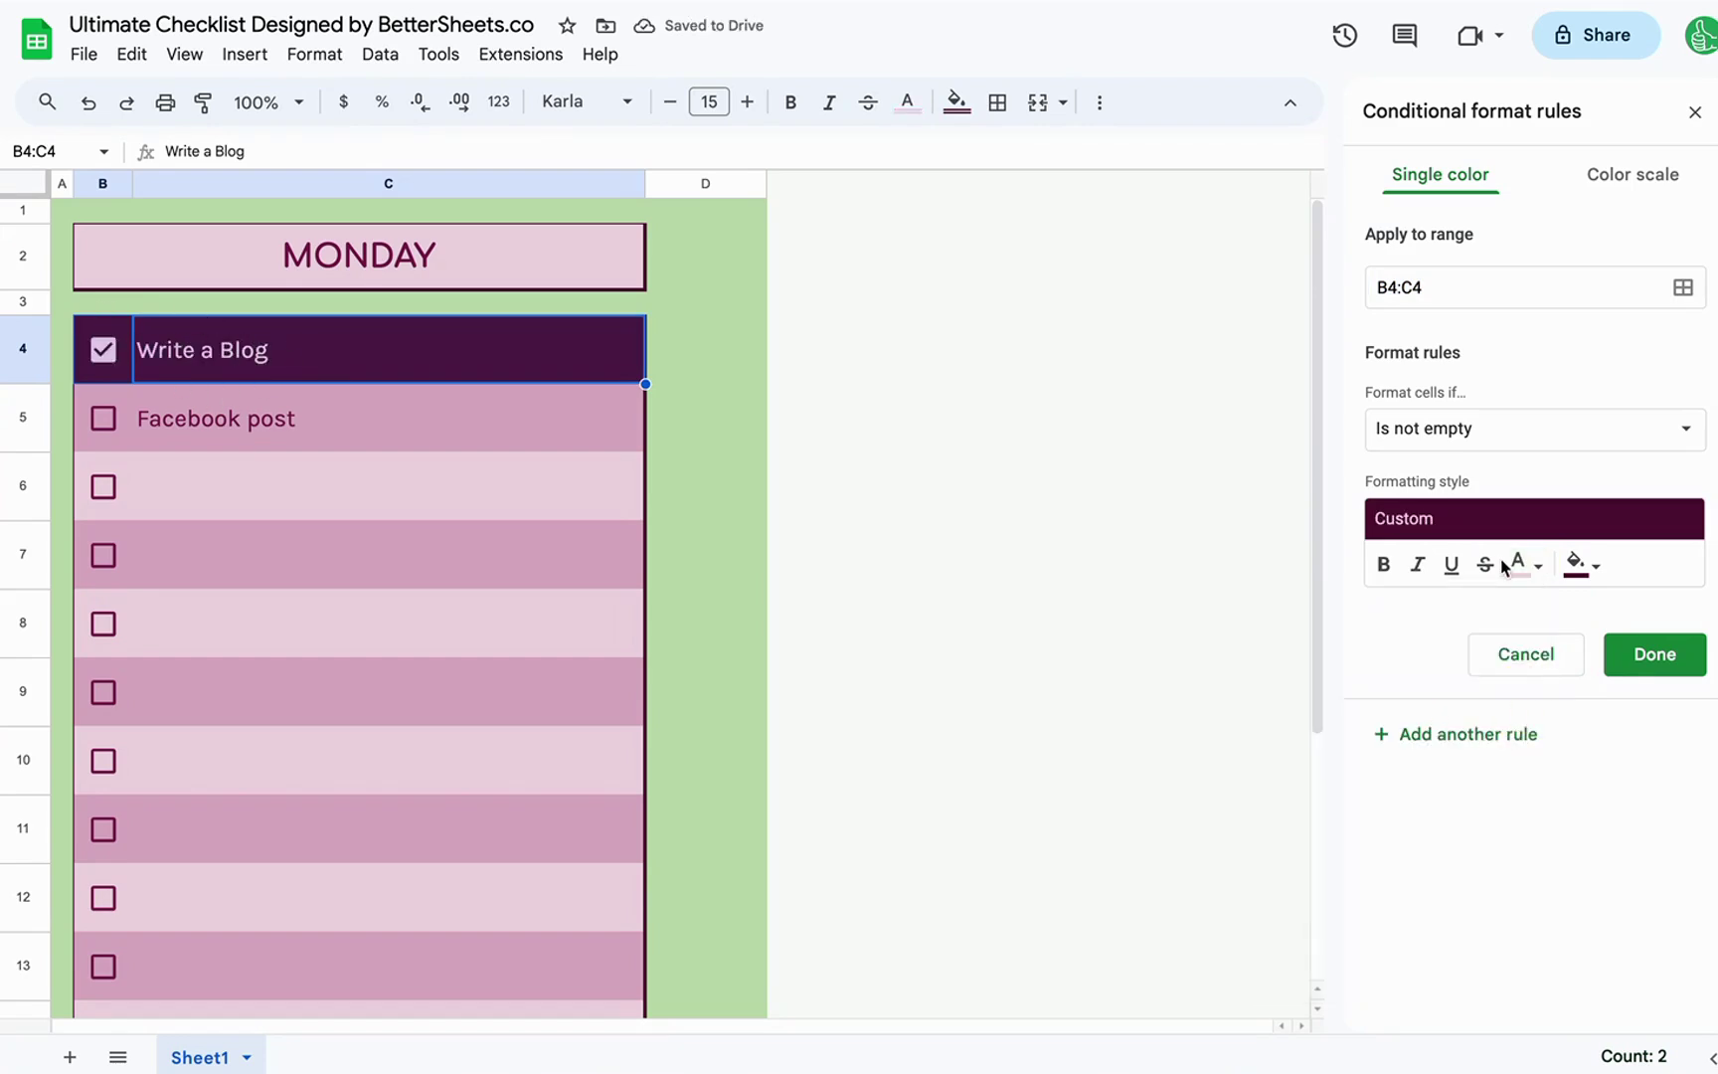
- Switch the rule condition to 'Custom formula is' and enter a first formula referencing B4
click(1439, 427)
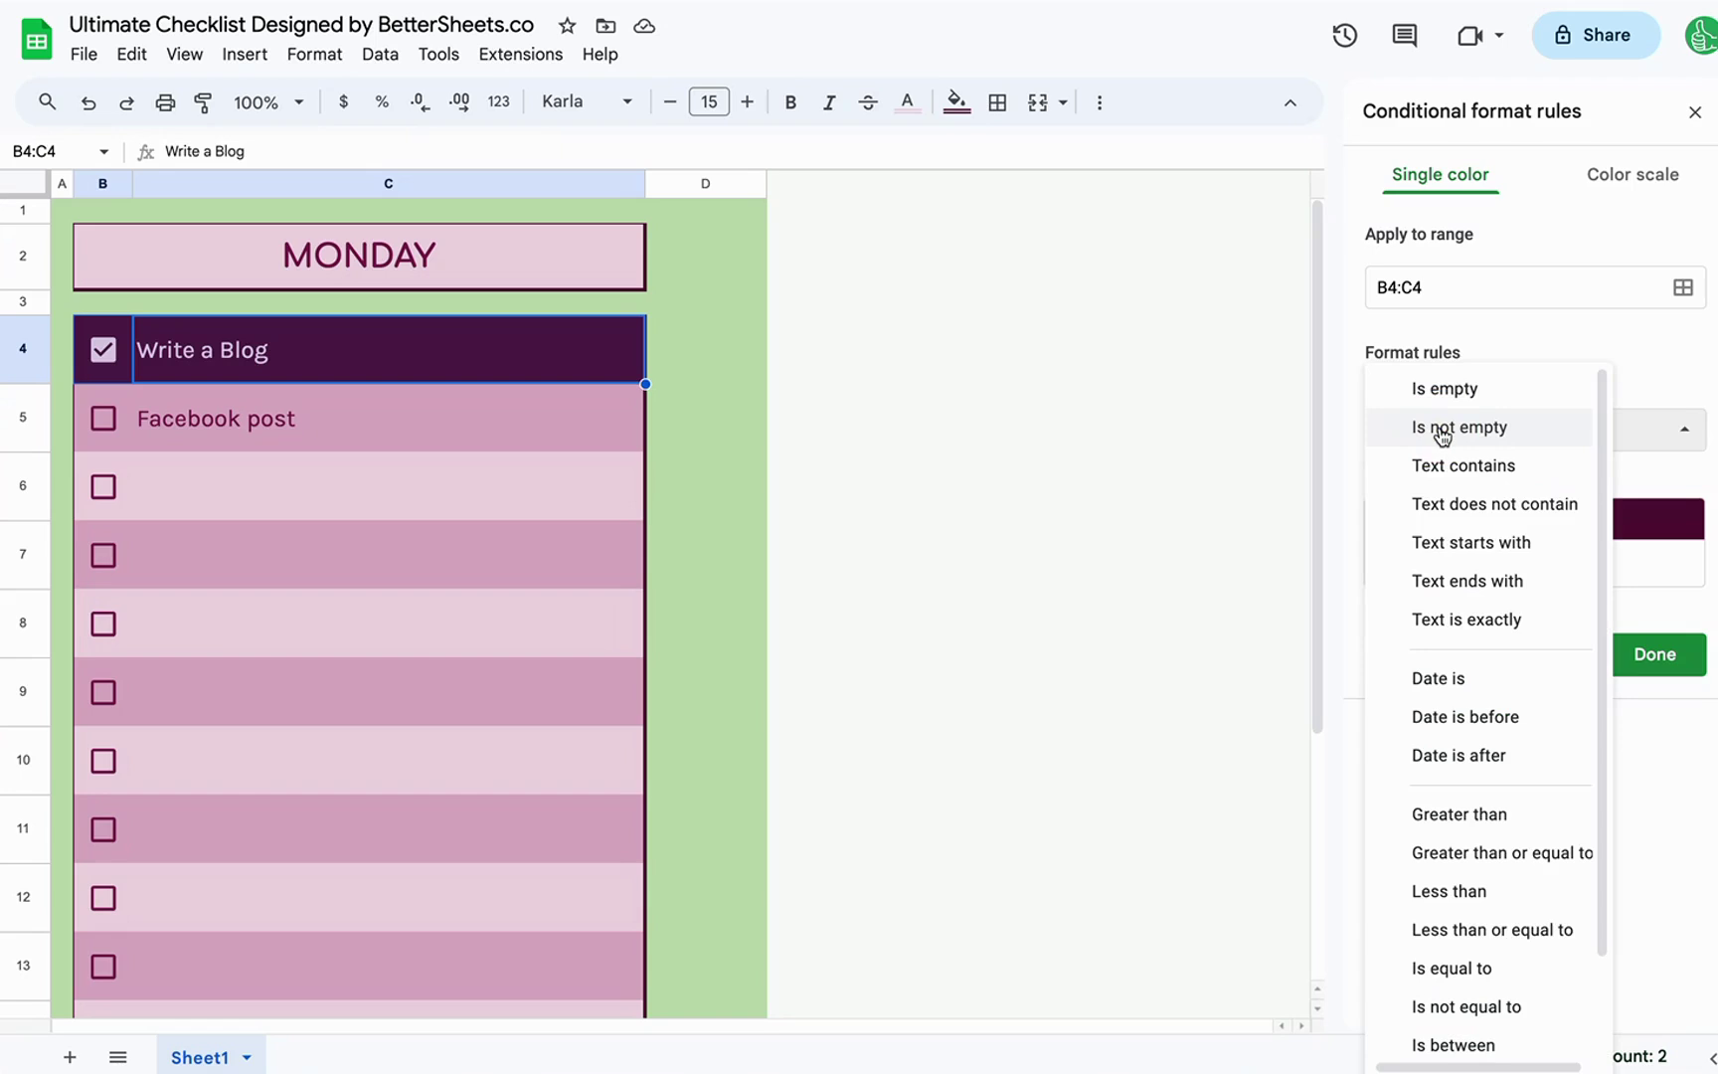
click(1448, 537)
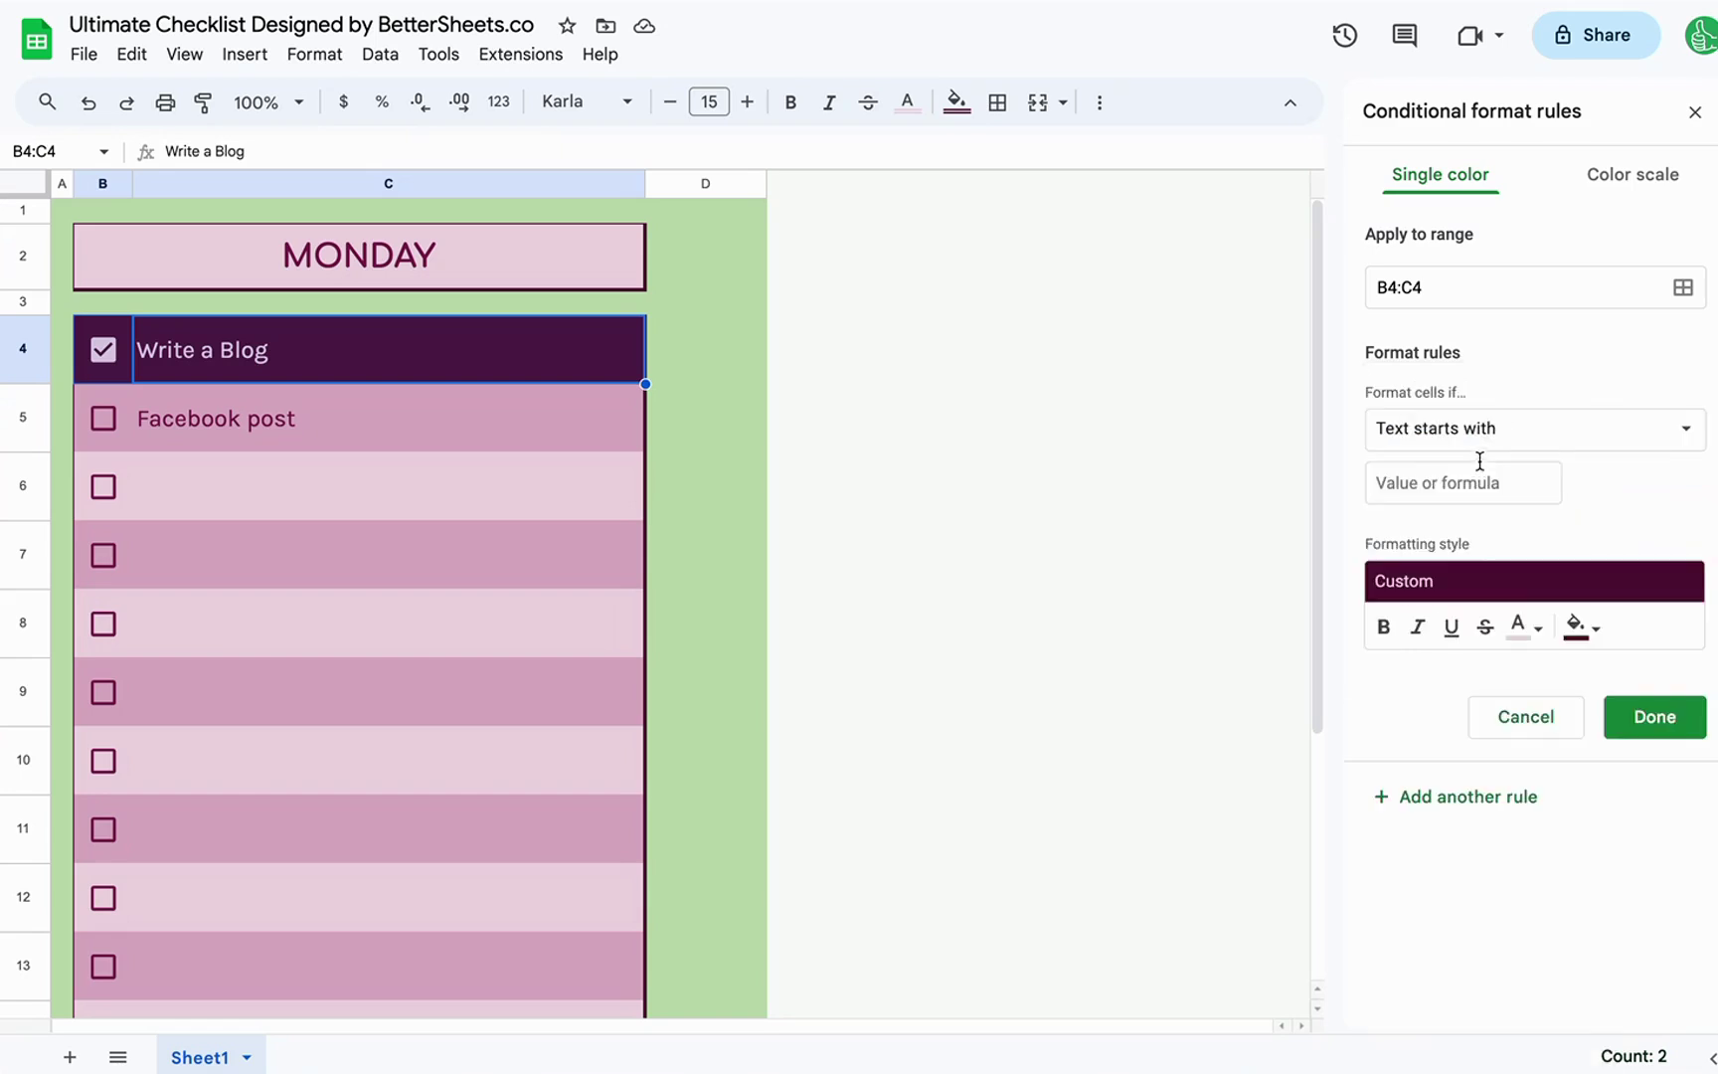
click(1468, 429)
click(1462, 1026)
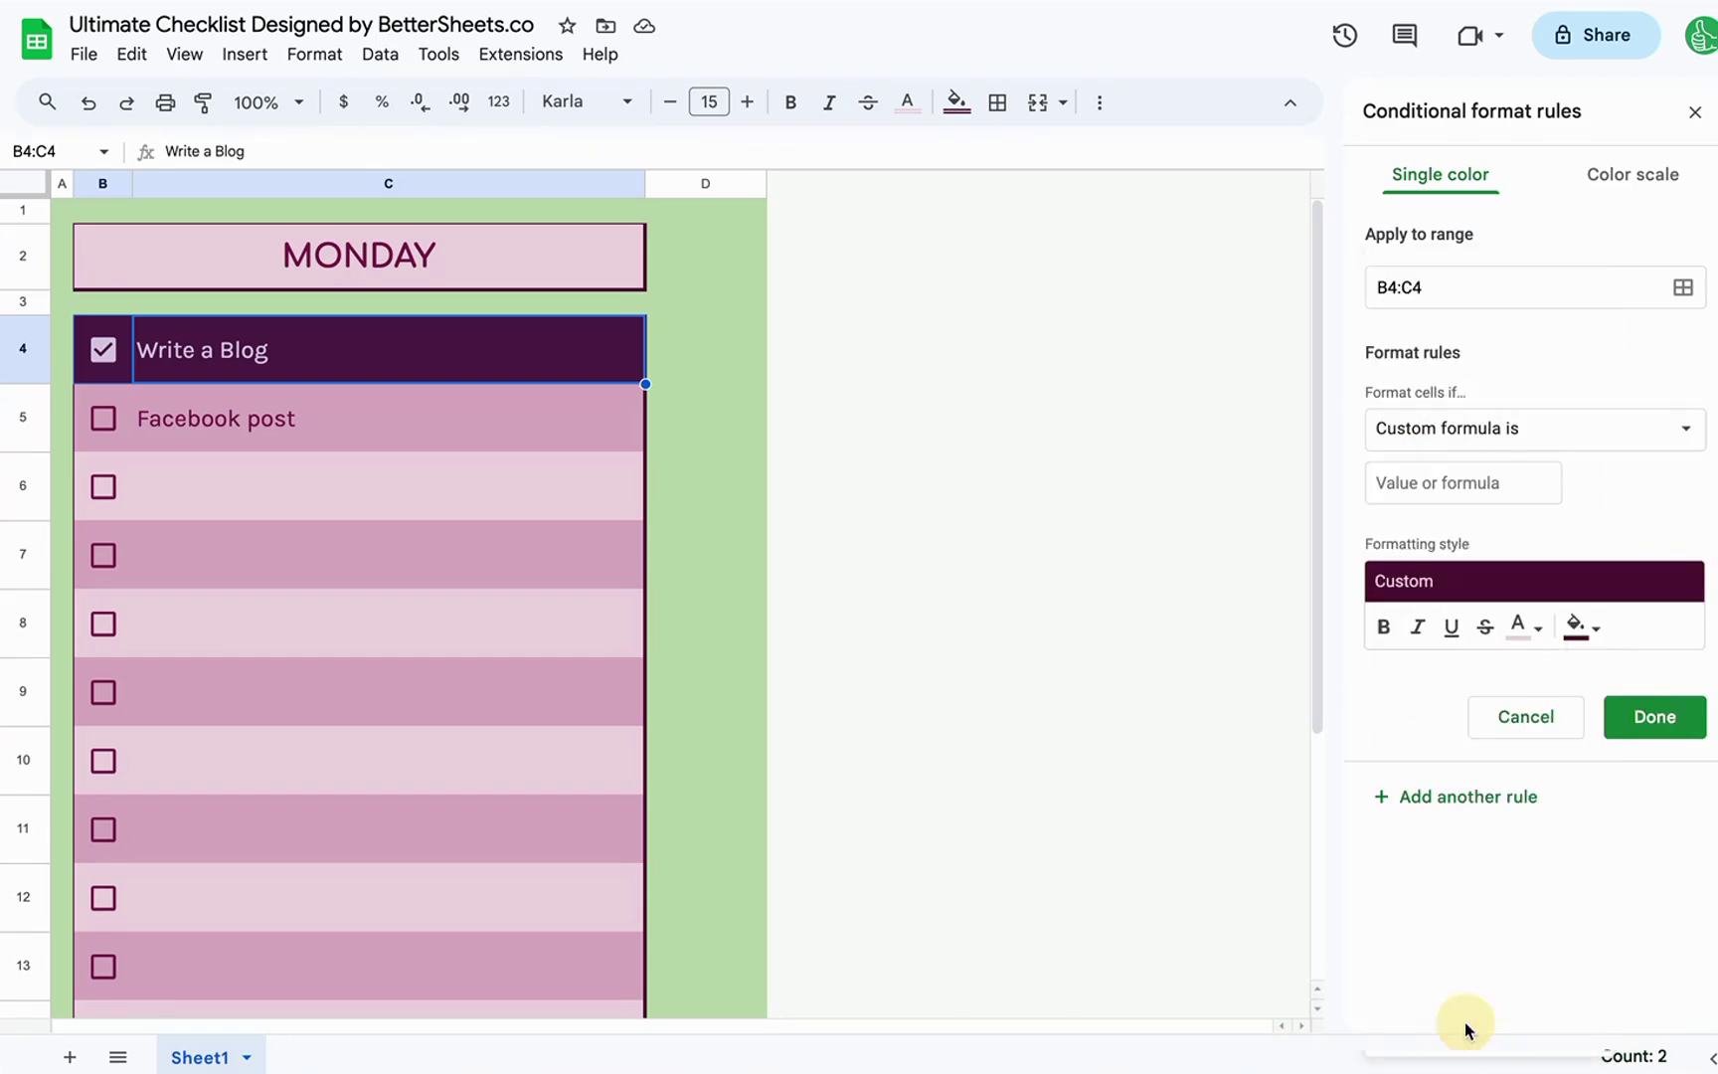
click(1462, 483)
text(=B4)
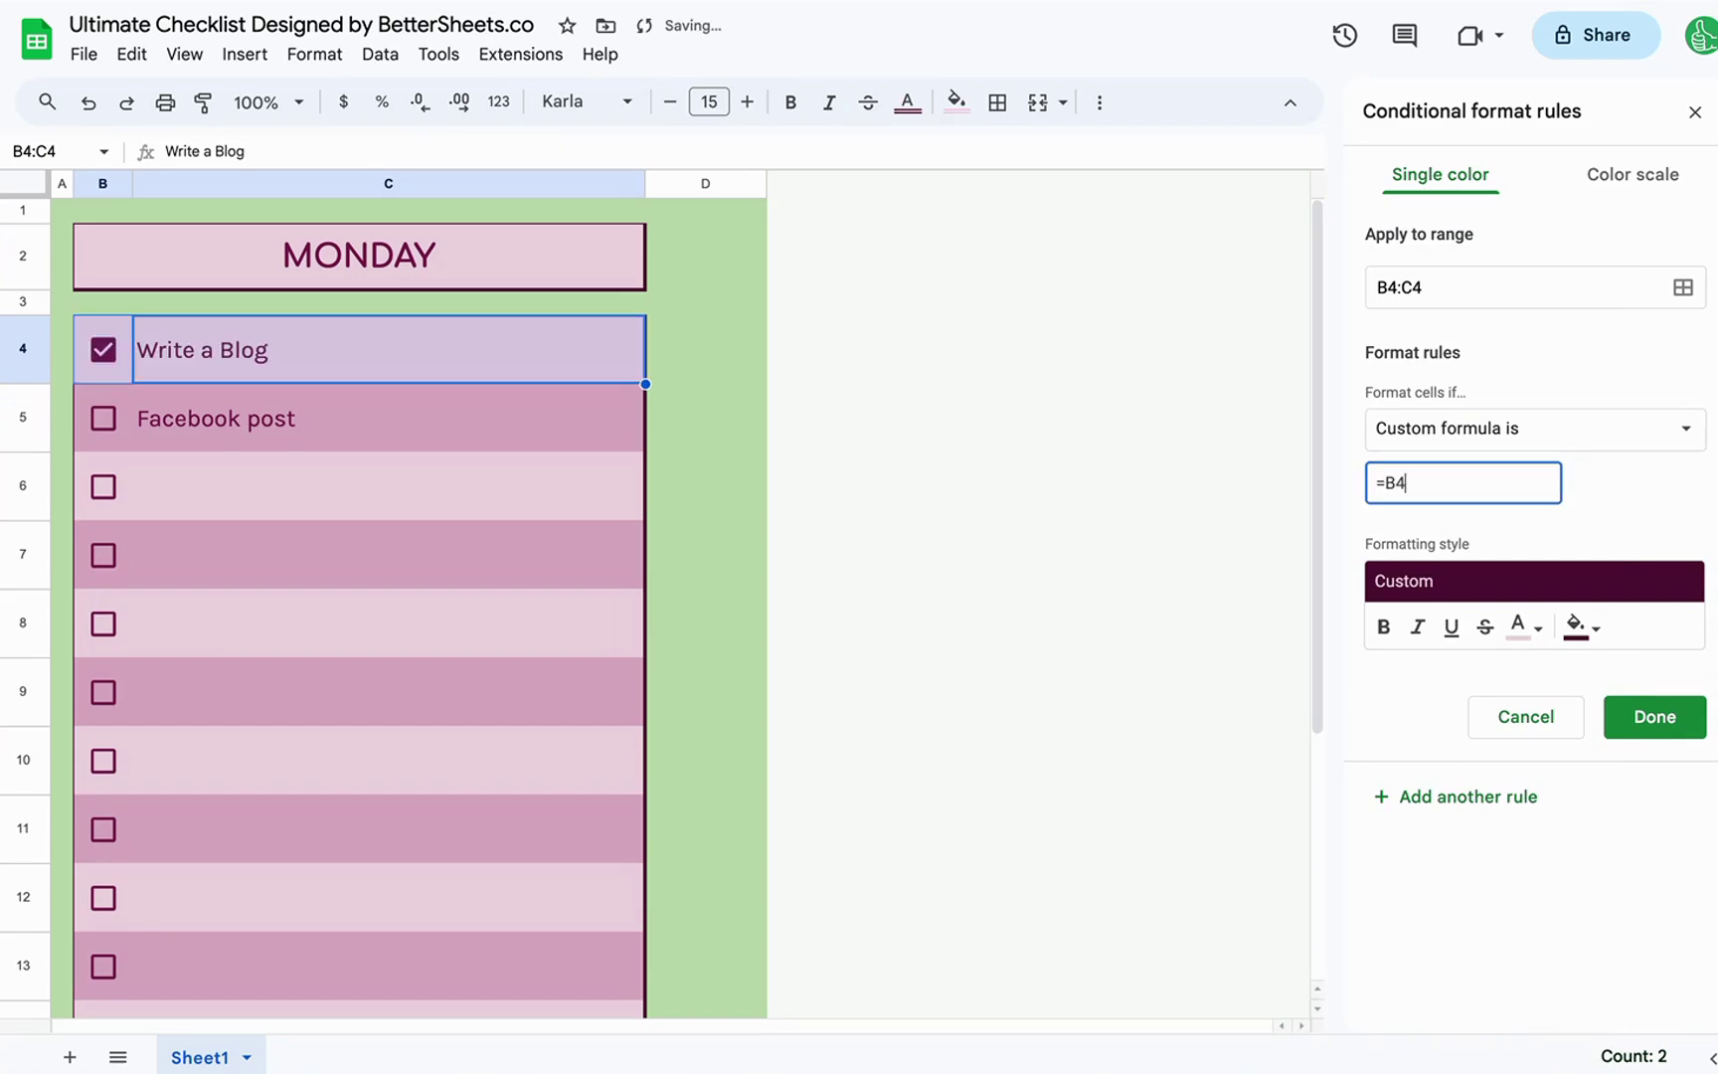
text(-=)
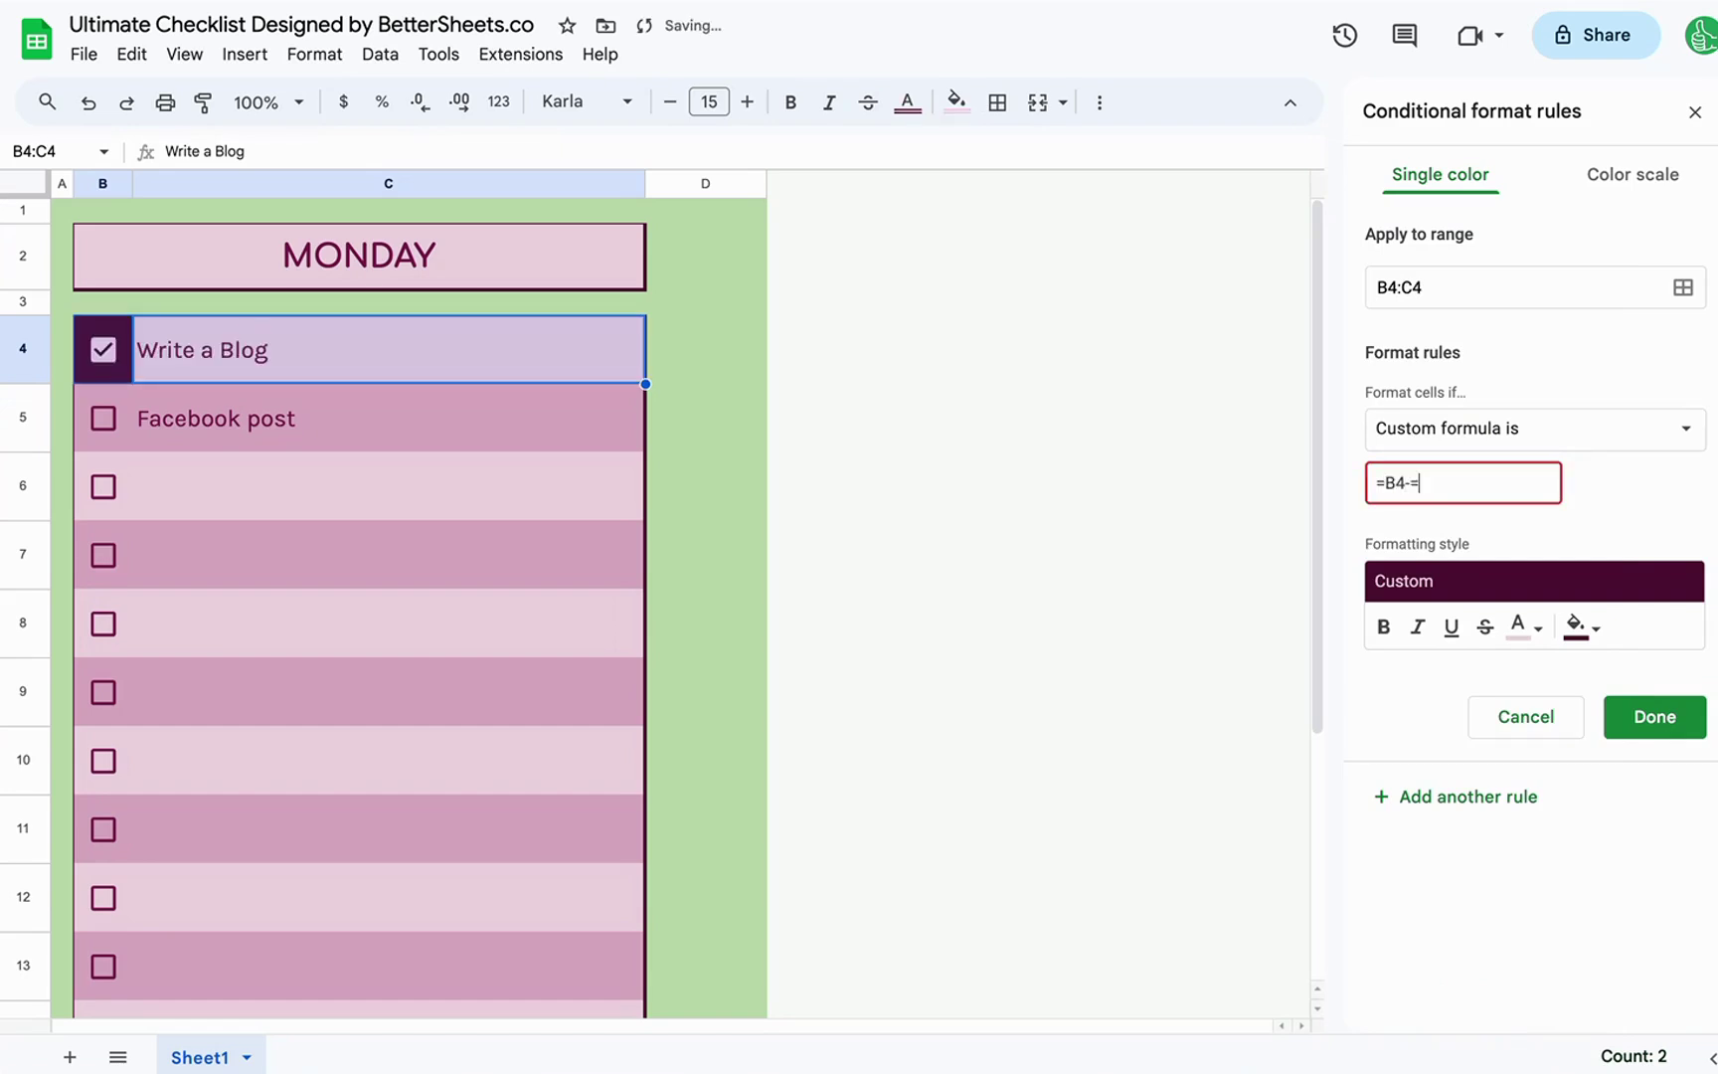
text(true)
- Revise the formula, trying a $ anchor and a quoted "TRUE" before settling on TRUE
drag(1458, 288, 1331, 291)
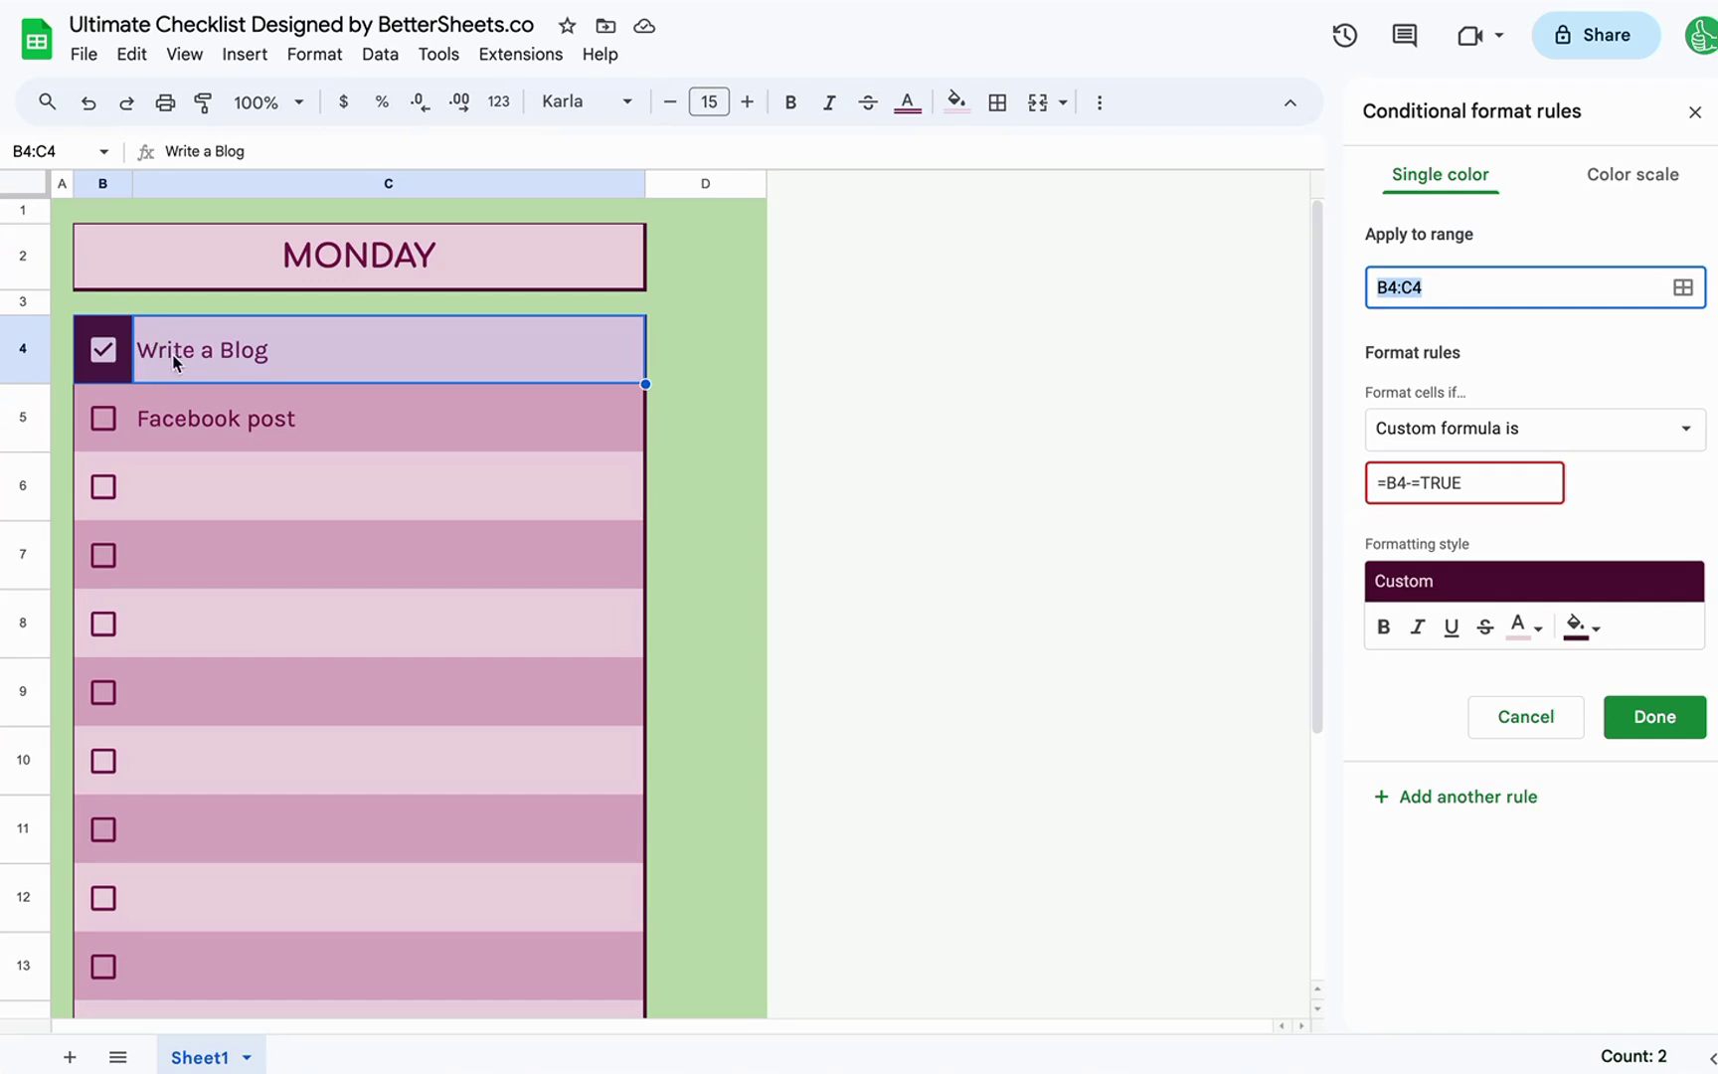
click(1448, 285)
click(1385, 483)
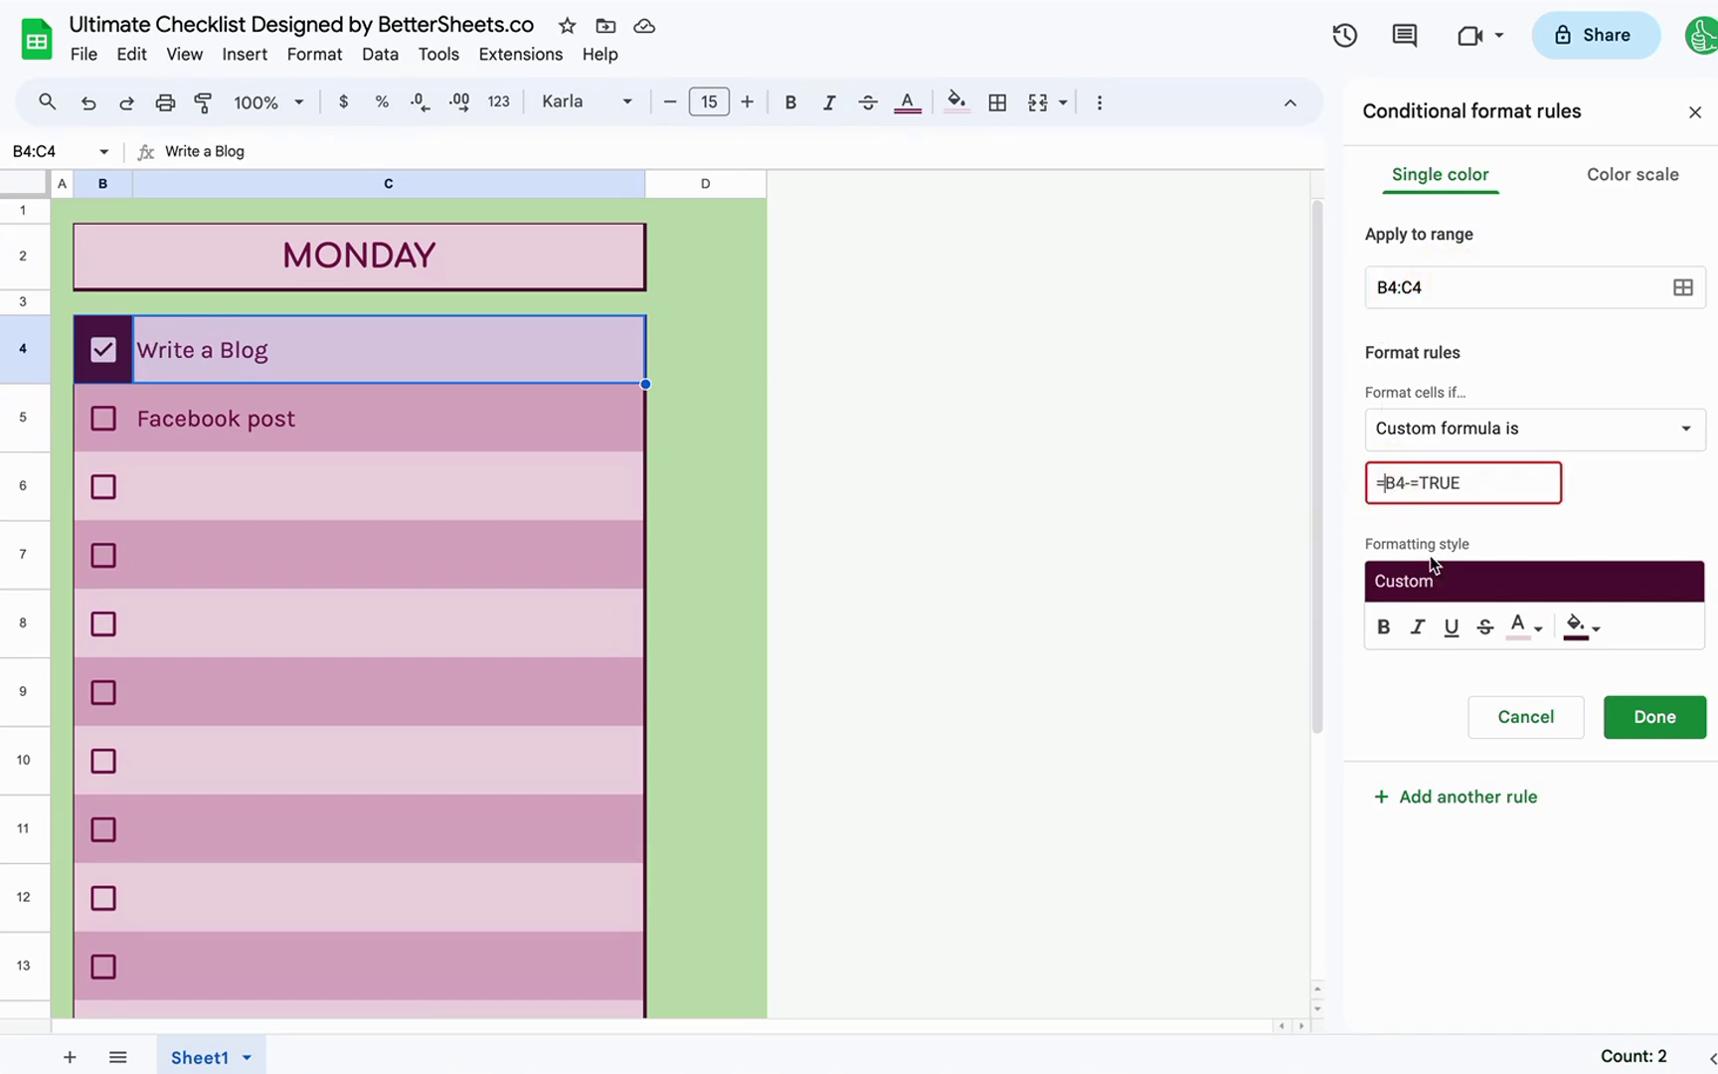
text($)
click(1510, 479)
key(BackSpace)
key(BackSpace)
key(BackSpace)
key(BackSpace)
key(BackSpace)
text(="TRUE")
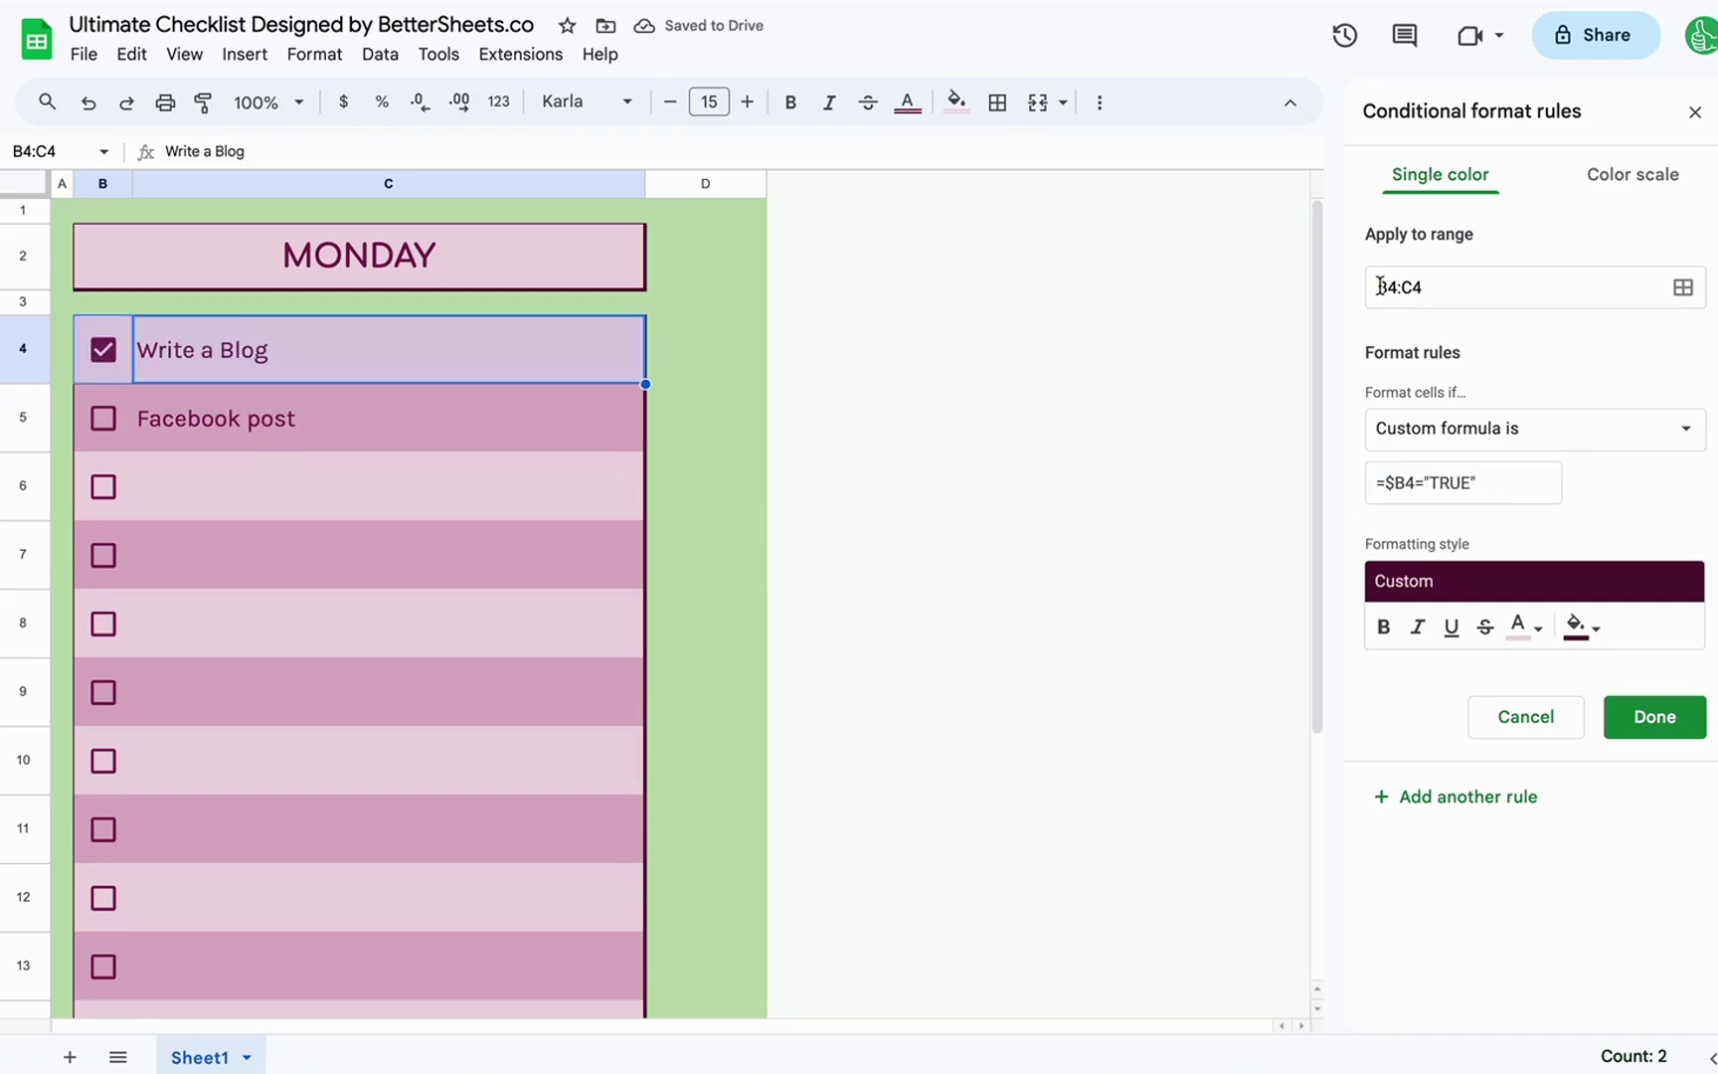
click(1382, 283)
text($)
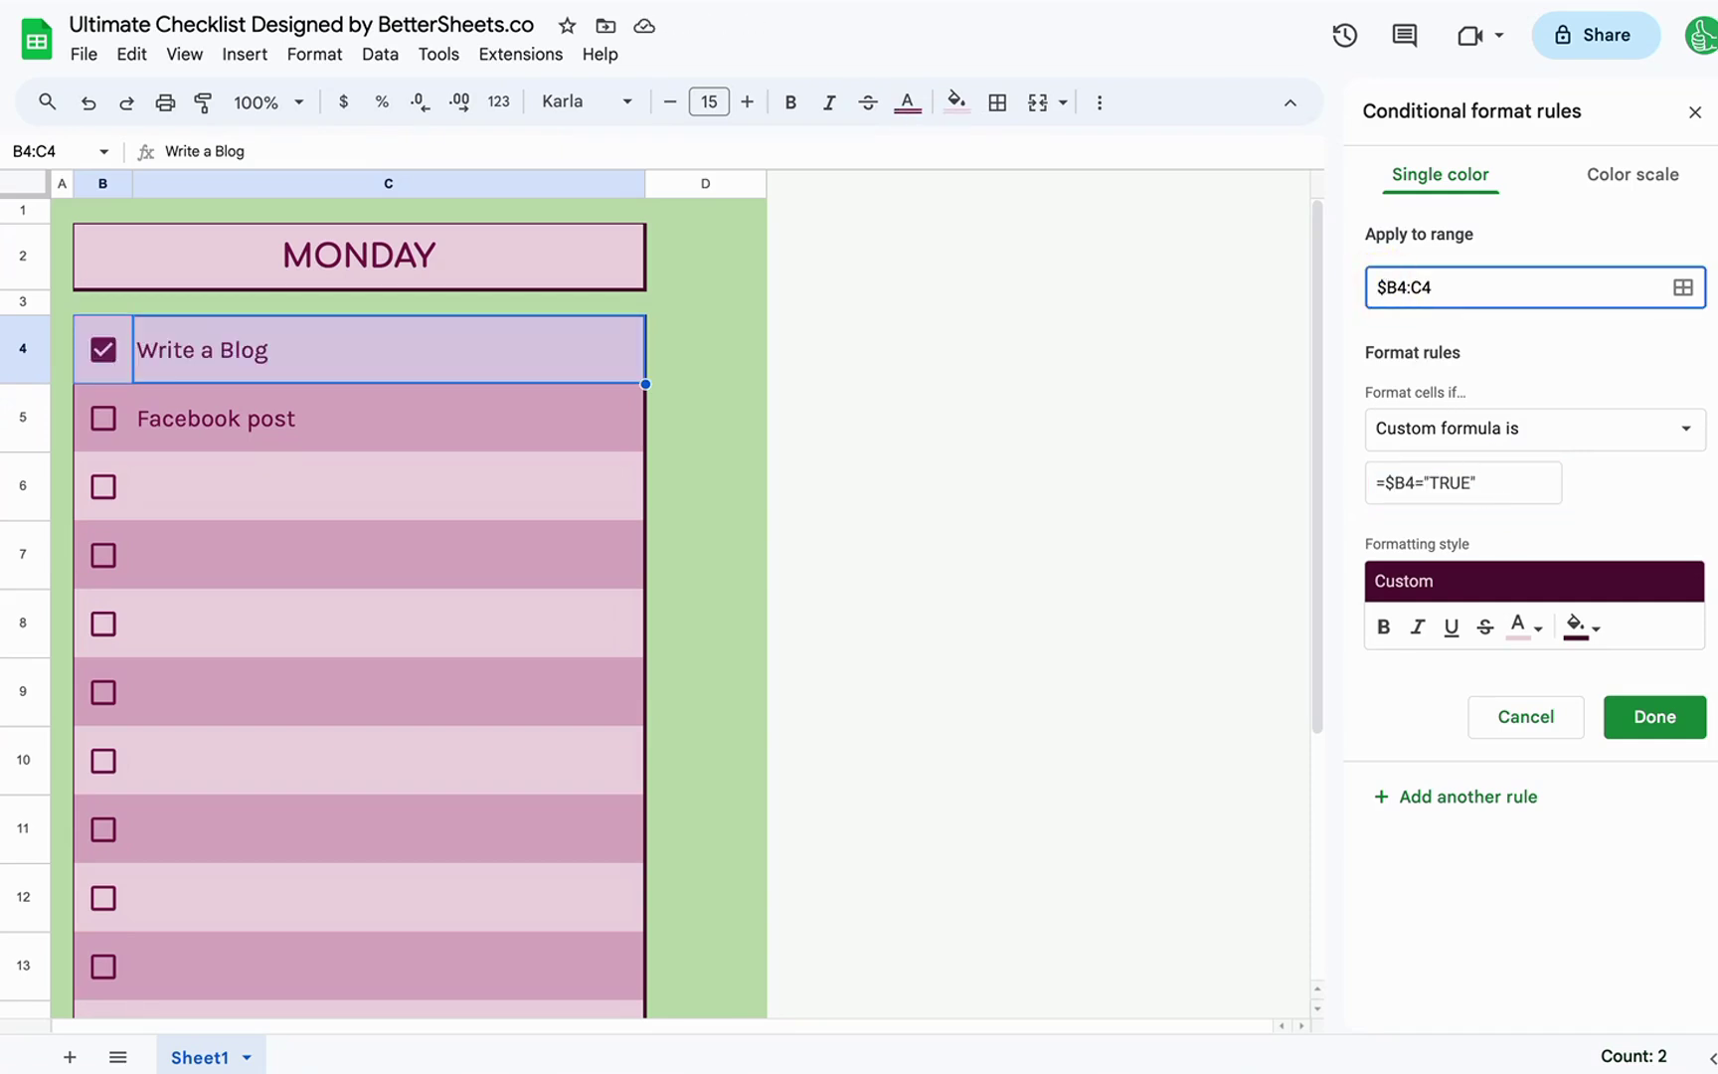
key(BackSpace)
click(1458, 482)
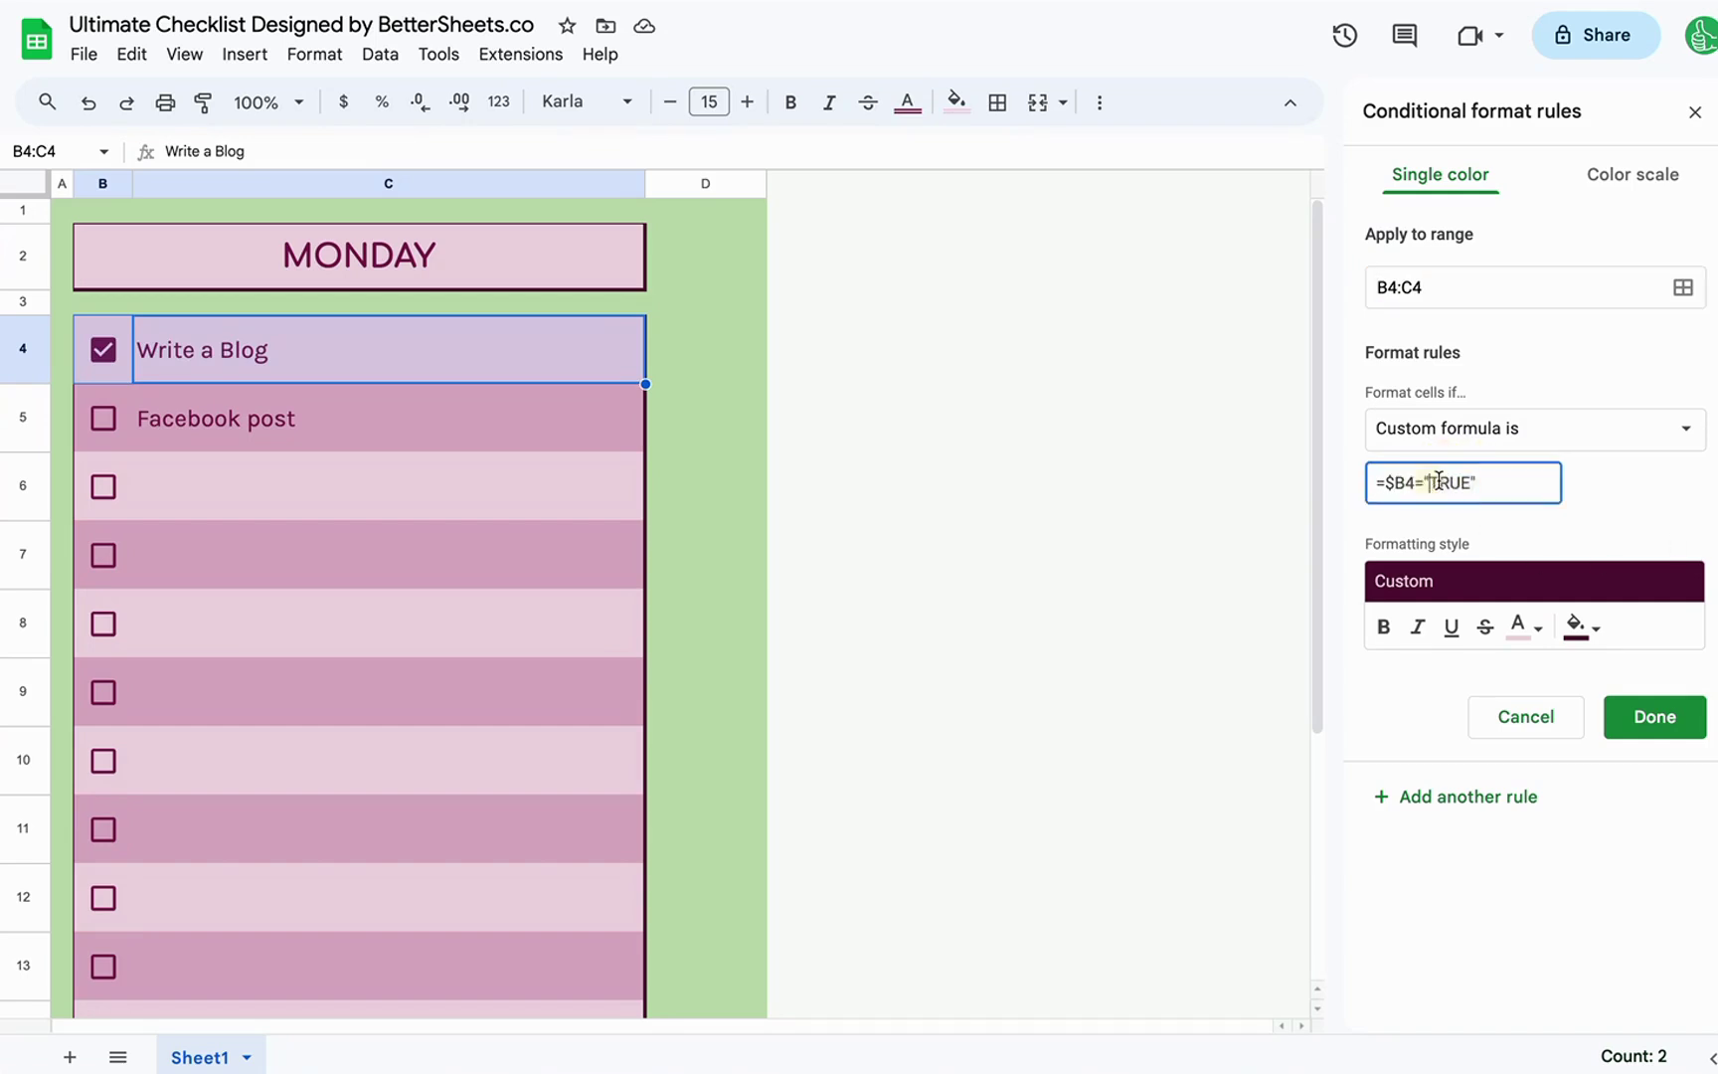
key(BackSpace)
key(BackSpace)
key(BackSpace)
key(BackSpace)
key(BackSpace)
key(BackSpace)
text(TRUE)
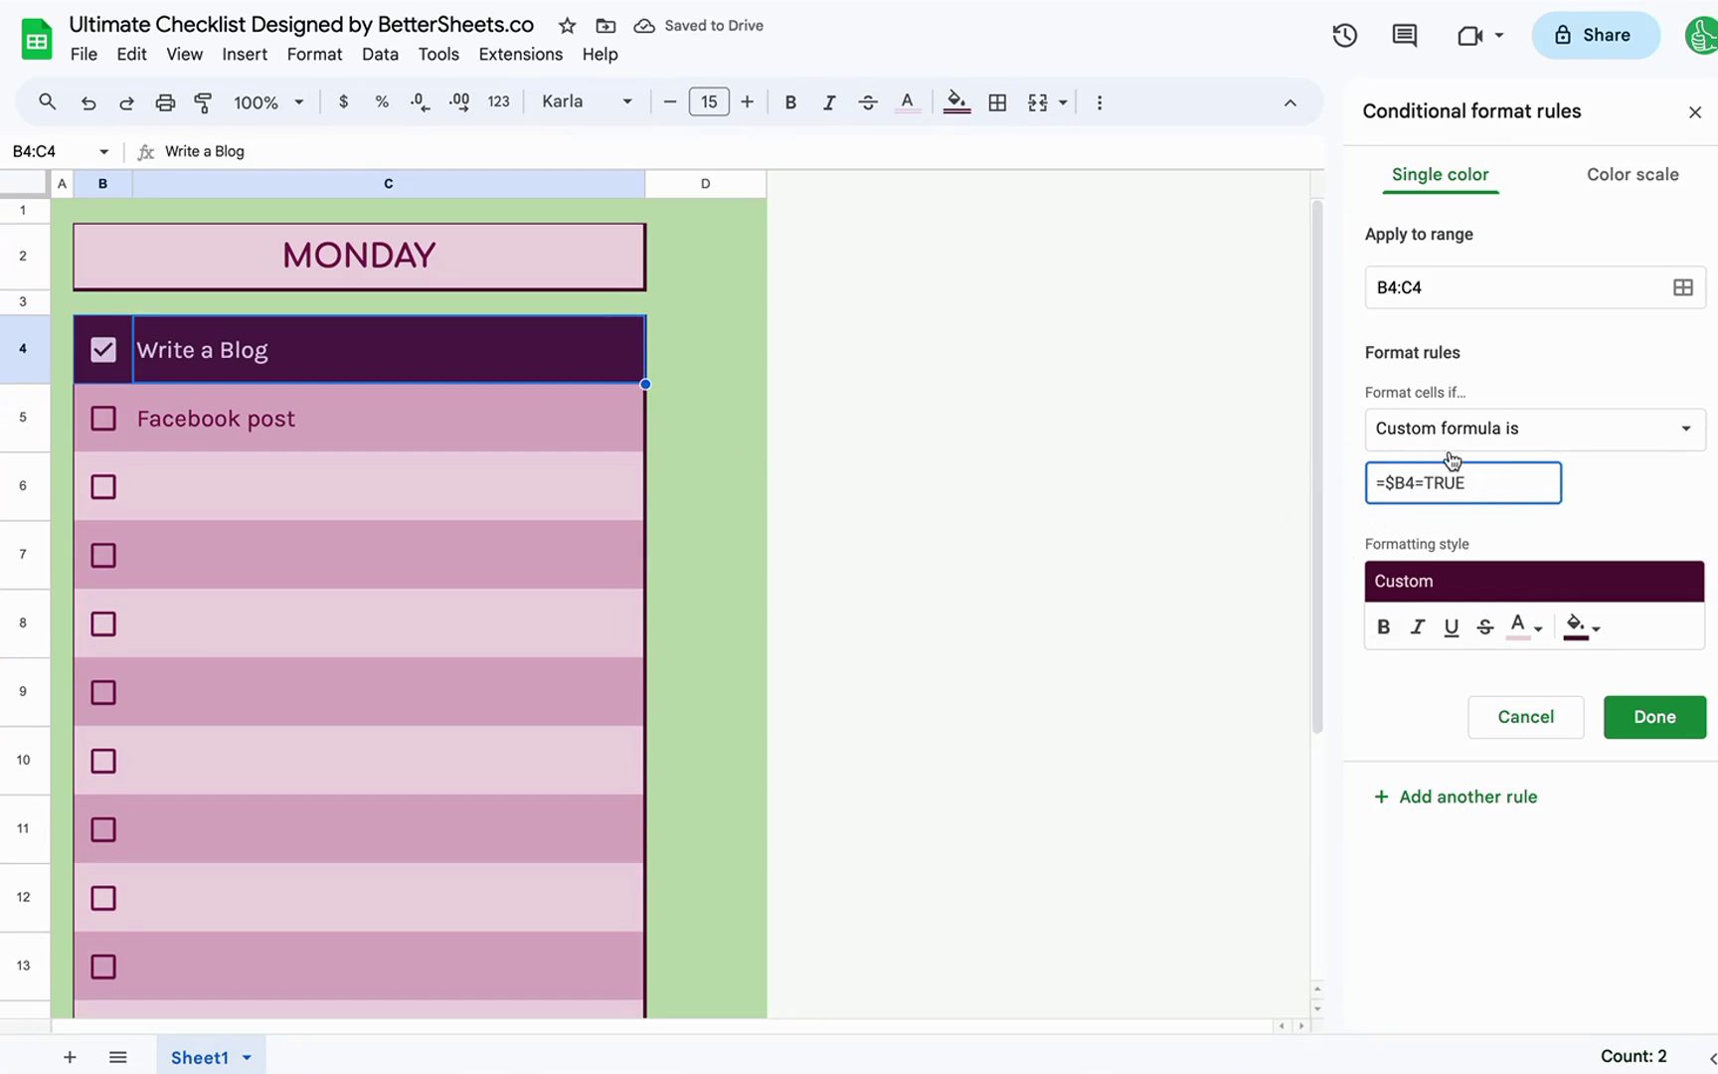
- Finalise the custom formula as =$B4=TRUE with the $ before B
click(1395, 481)
key(BackSpace)
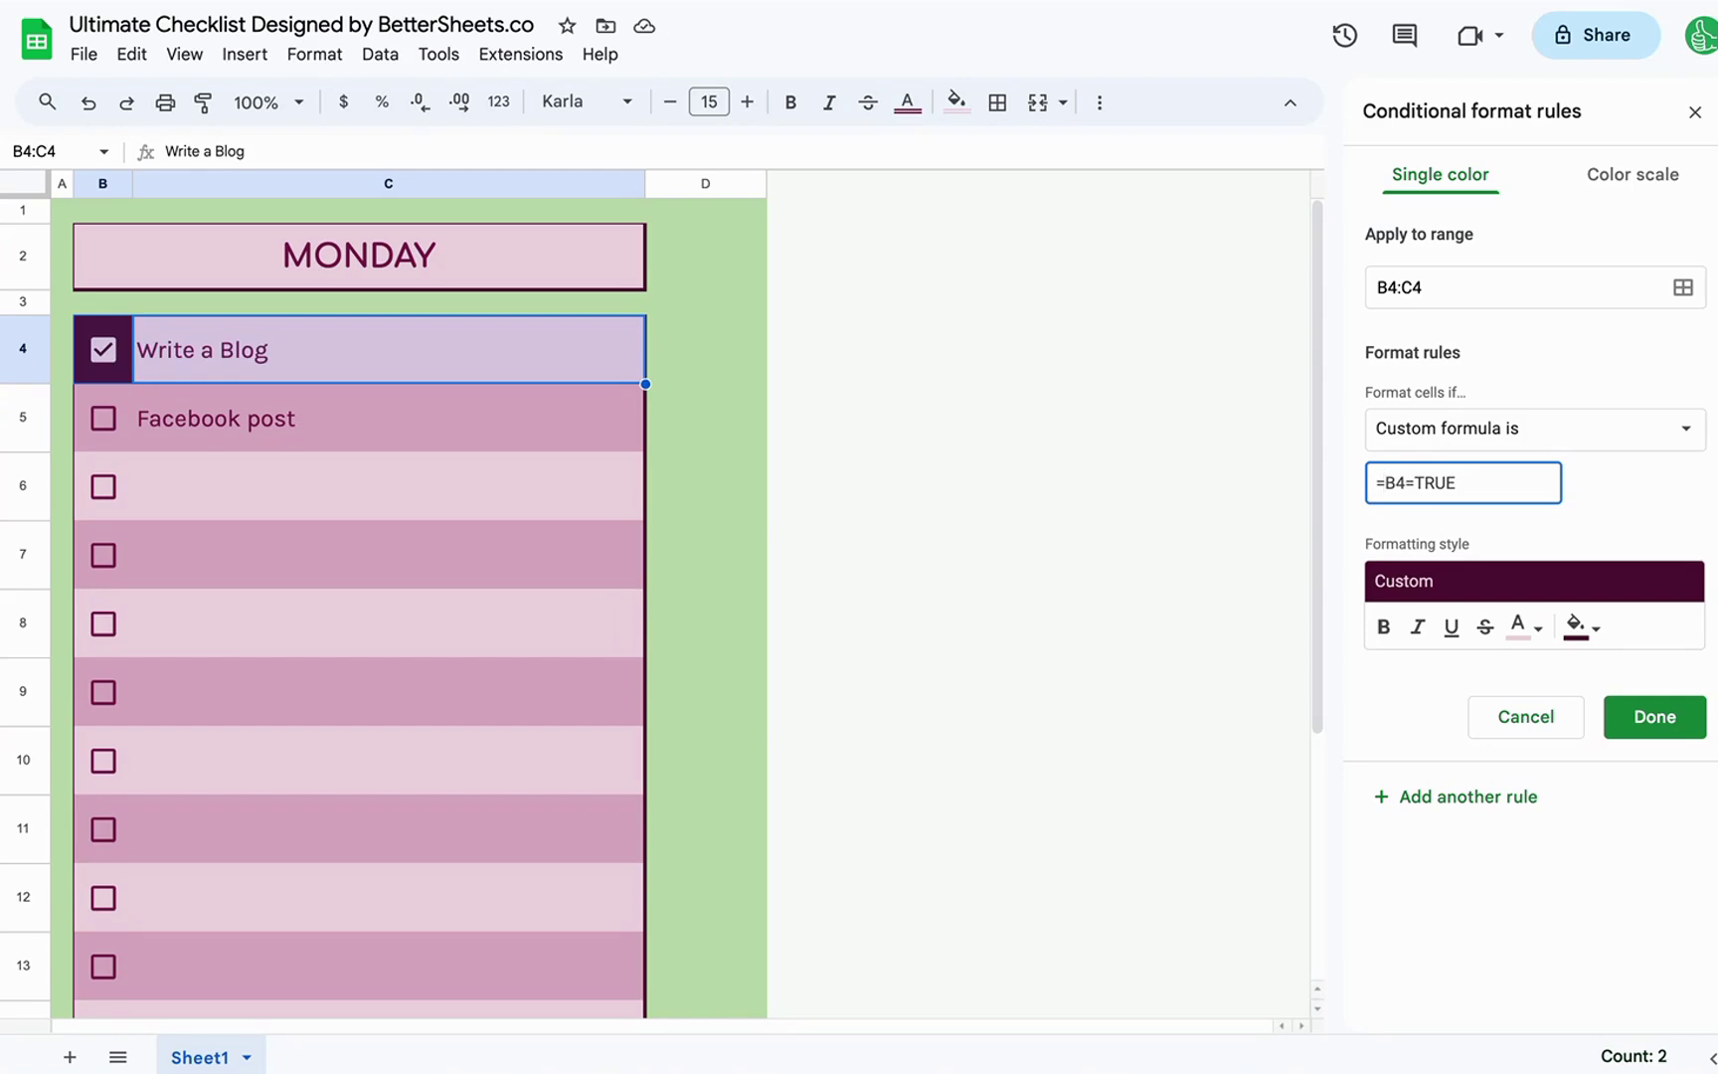
click(1370, 276)
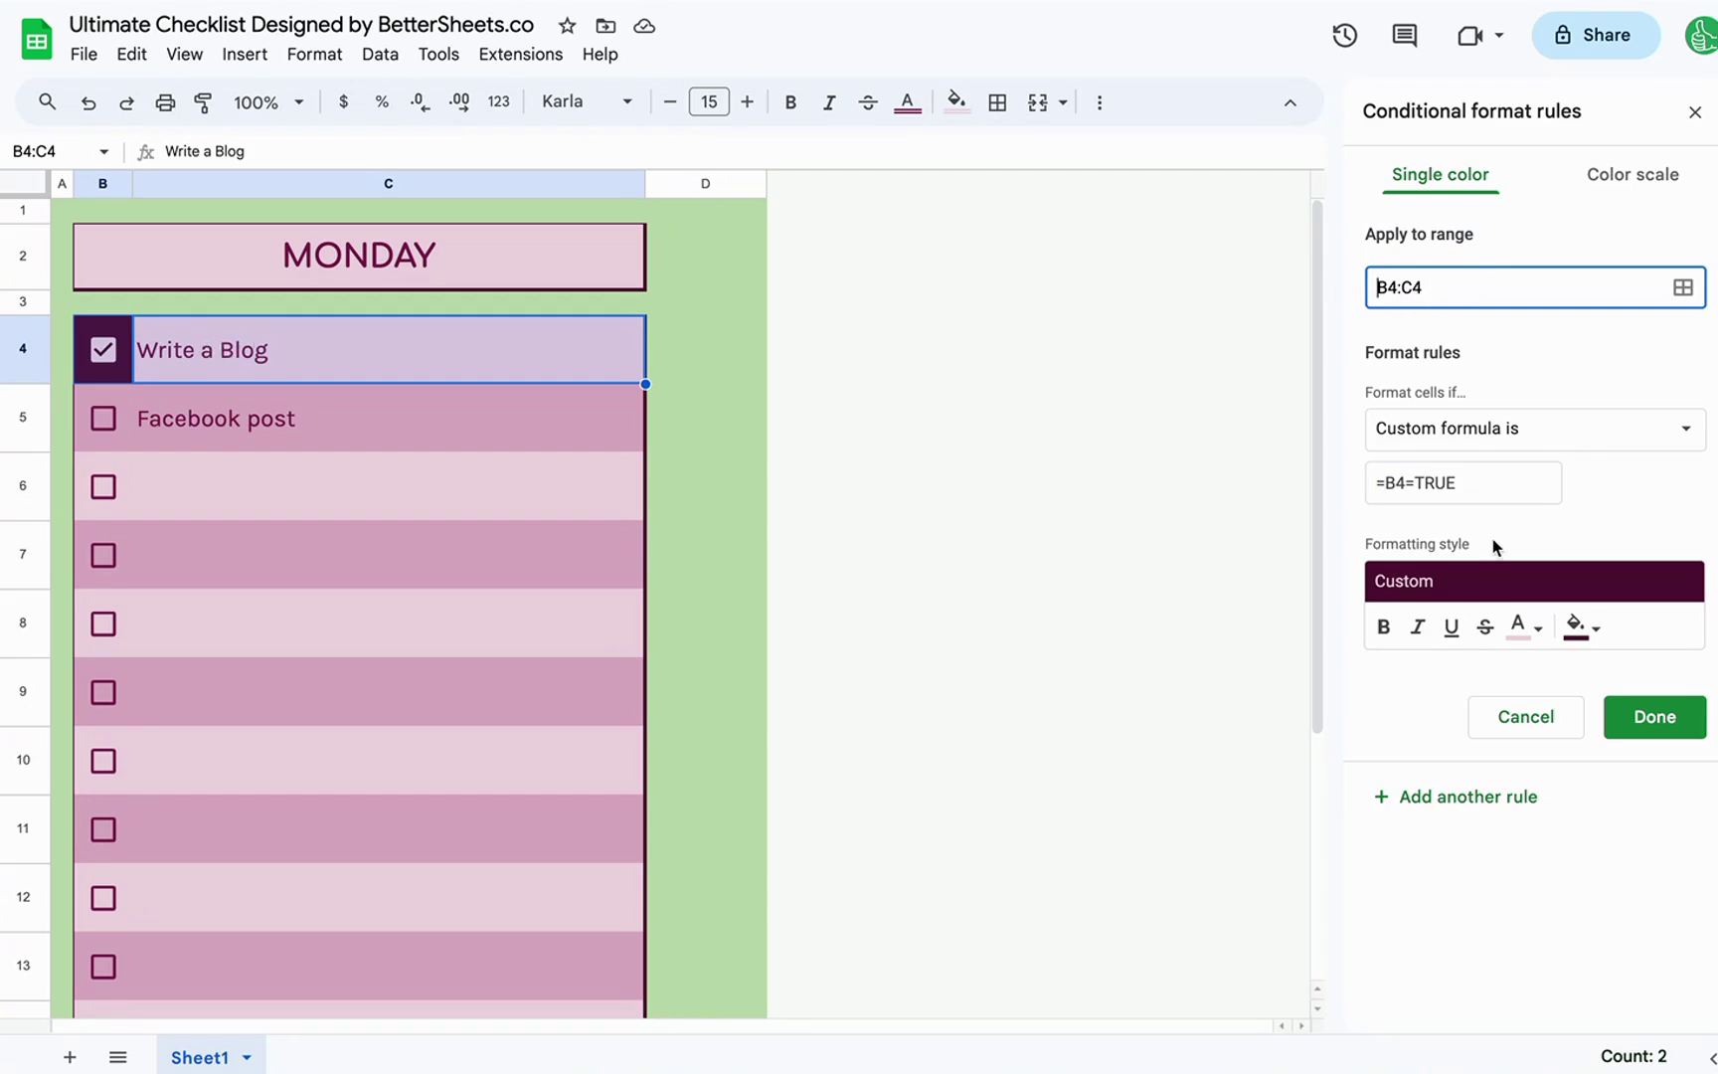
drag(1469, 484, 1352, 487)
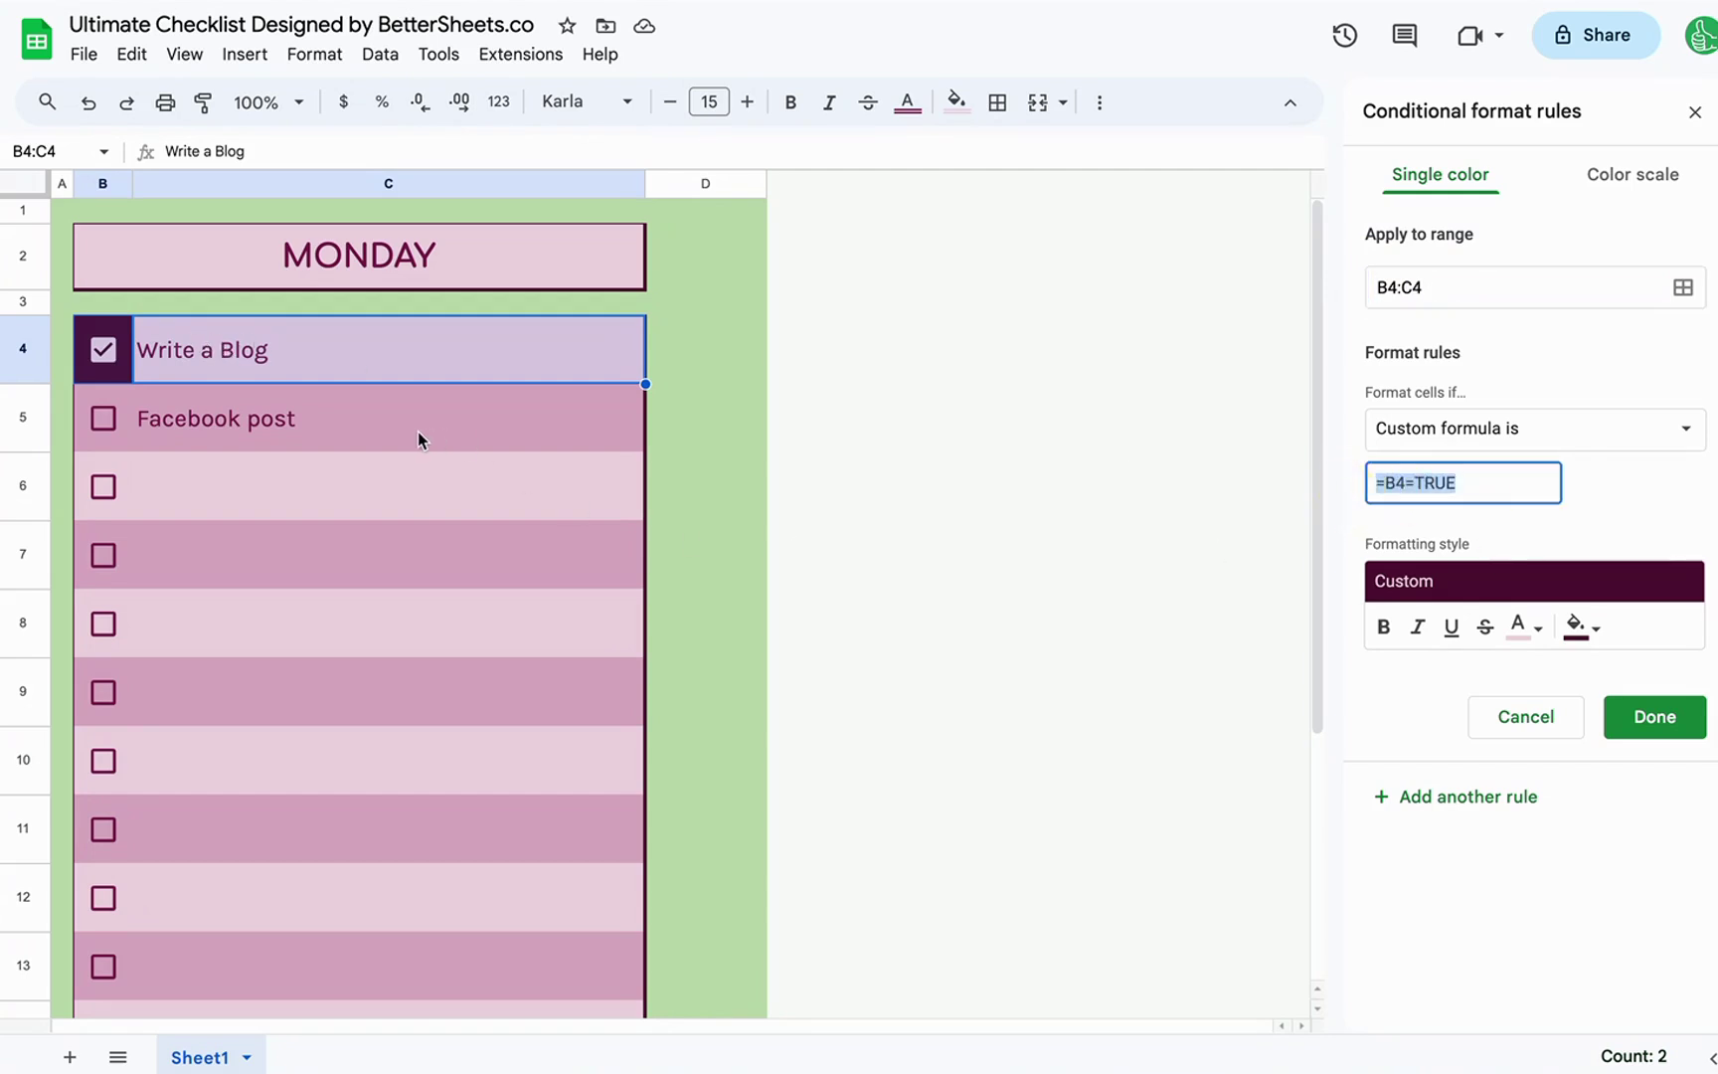
key(Left)
text($)
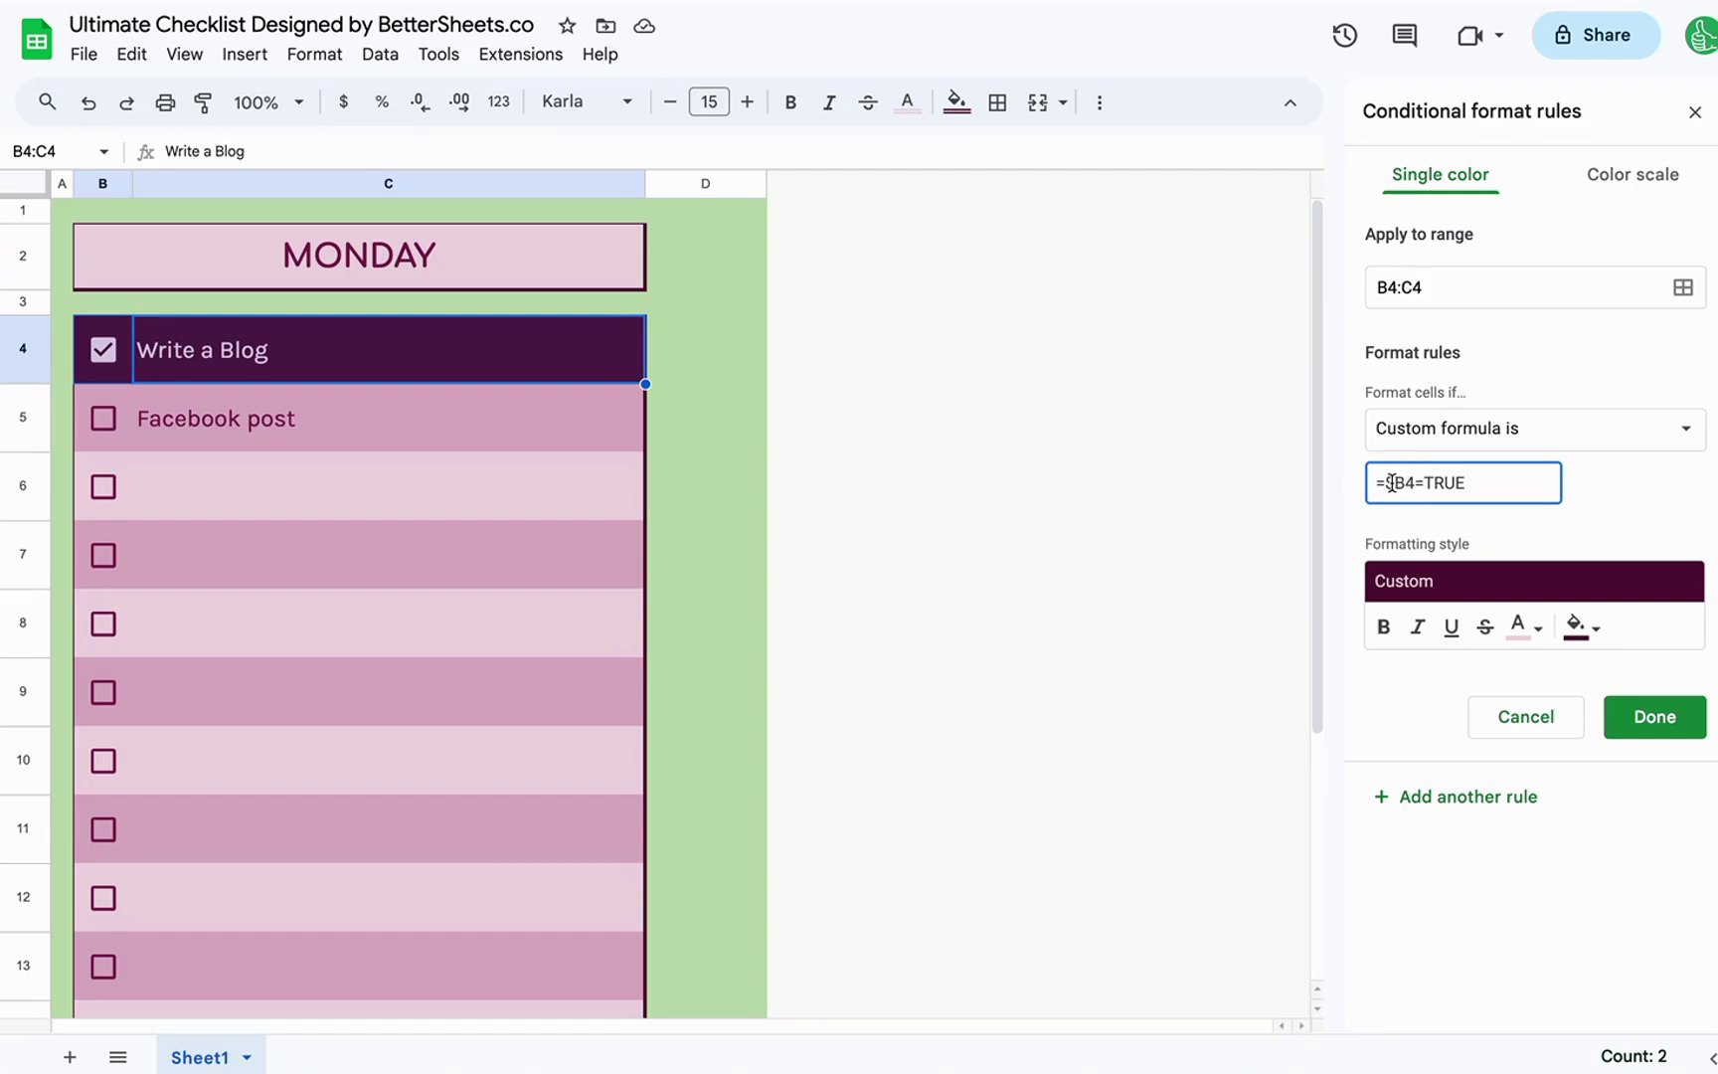
key(BackSpace)
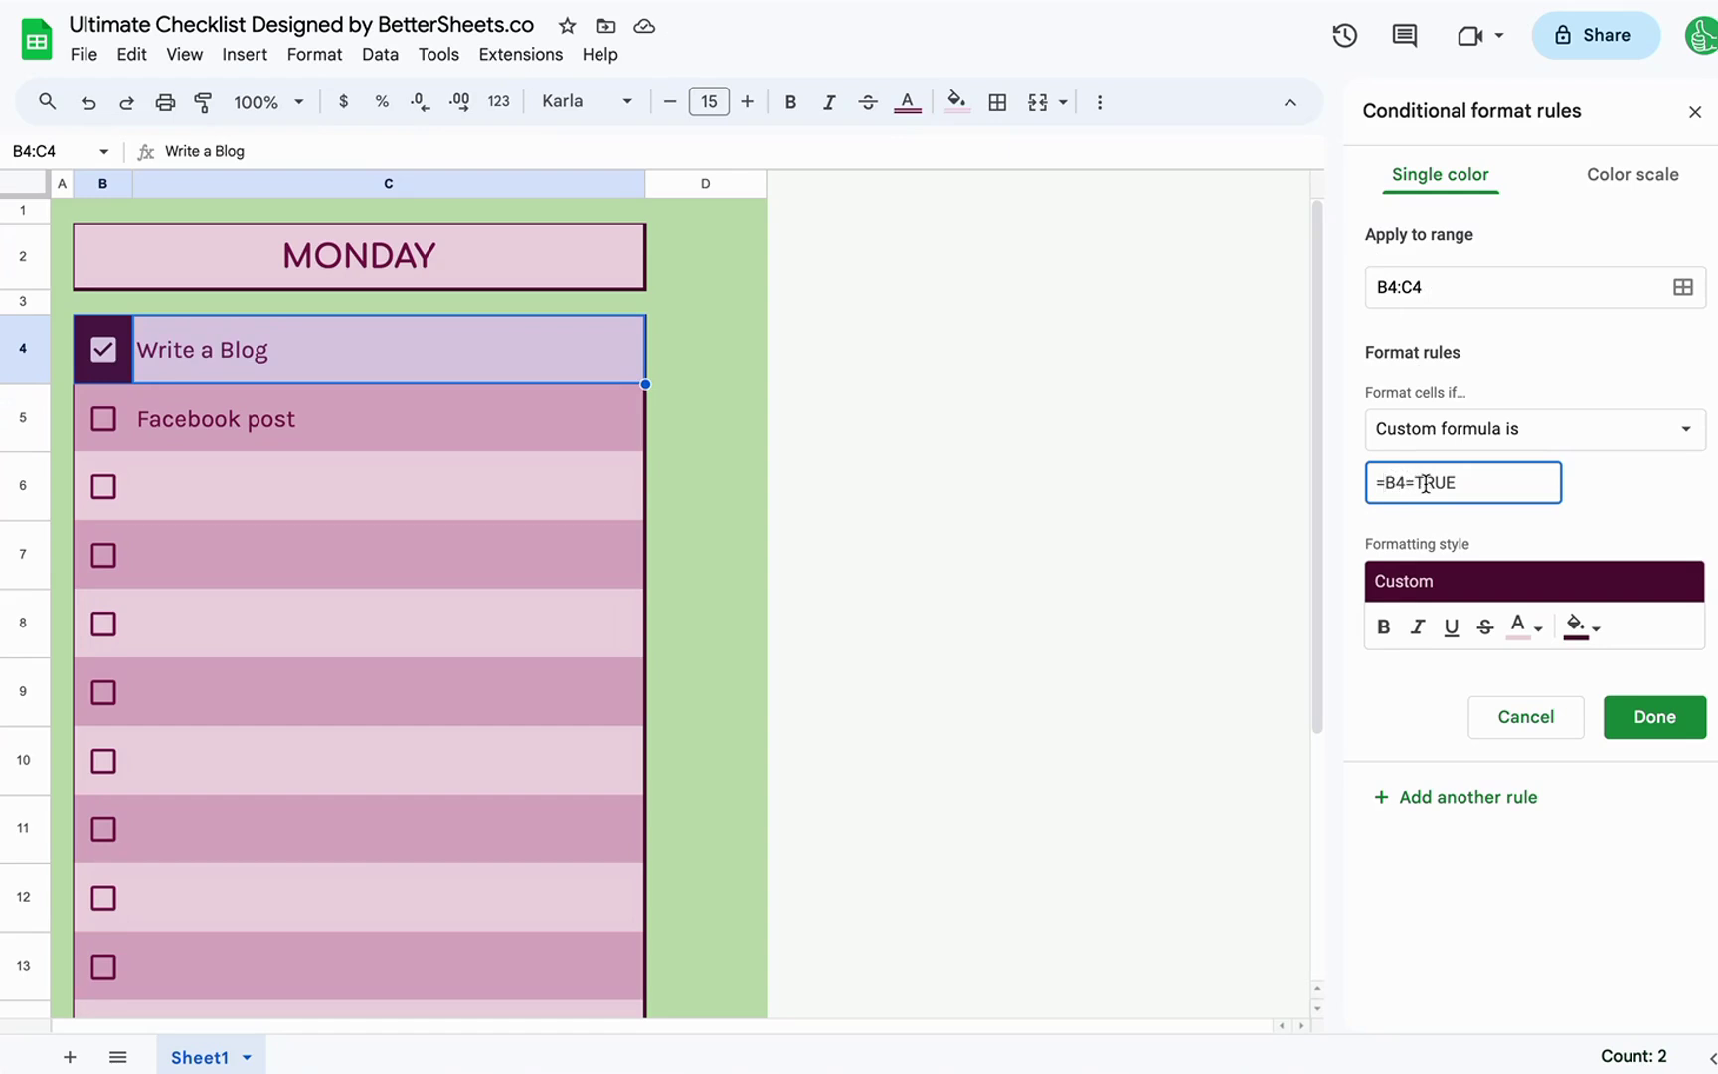
text($)
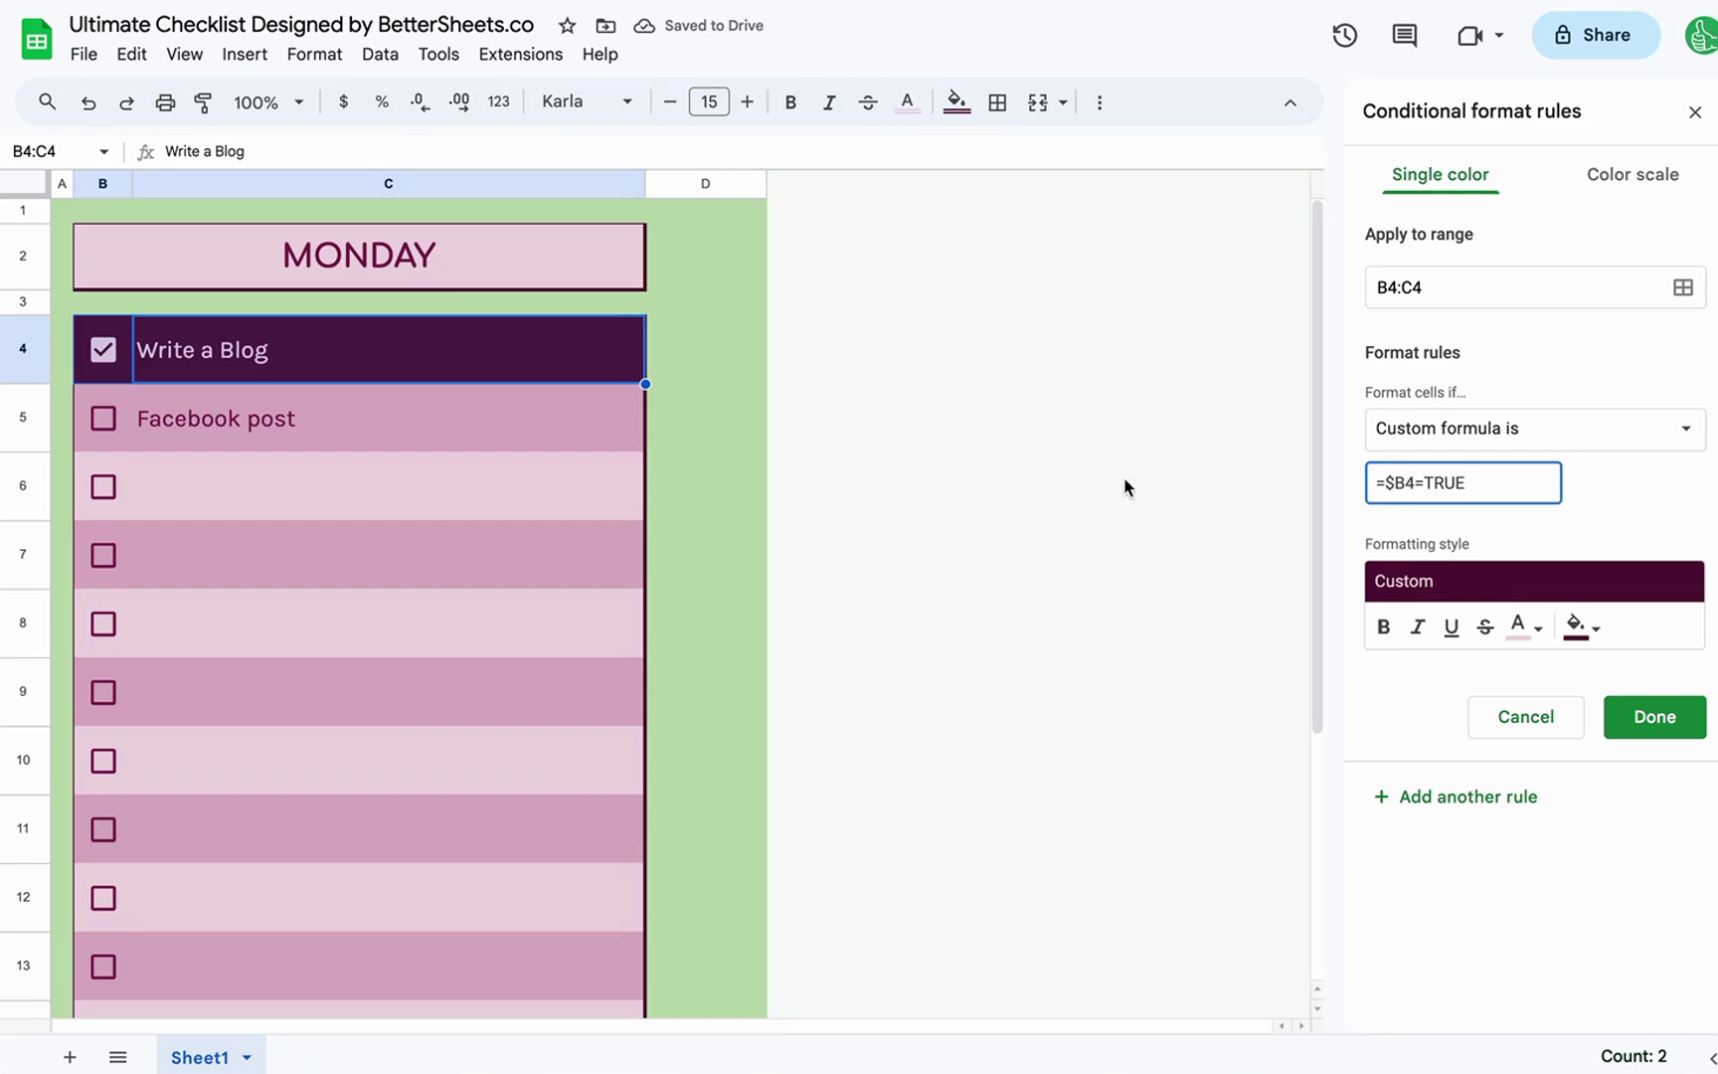
- Change the rule's range to B4:C17 and test it by ticking checkboxes in rows 5–7
click(1438, 285)
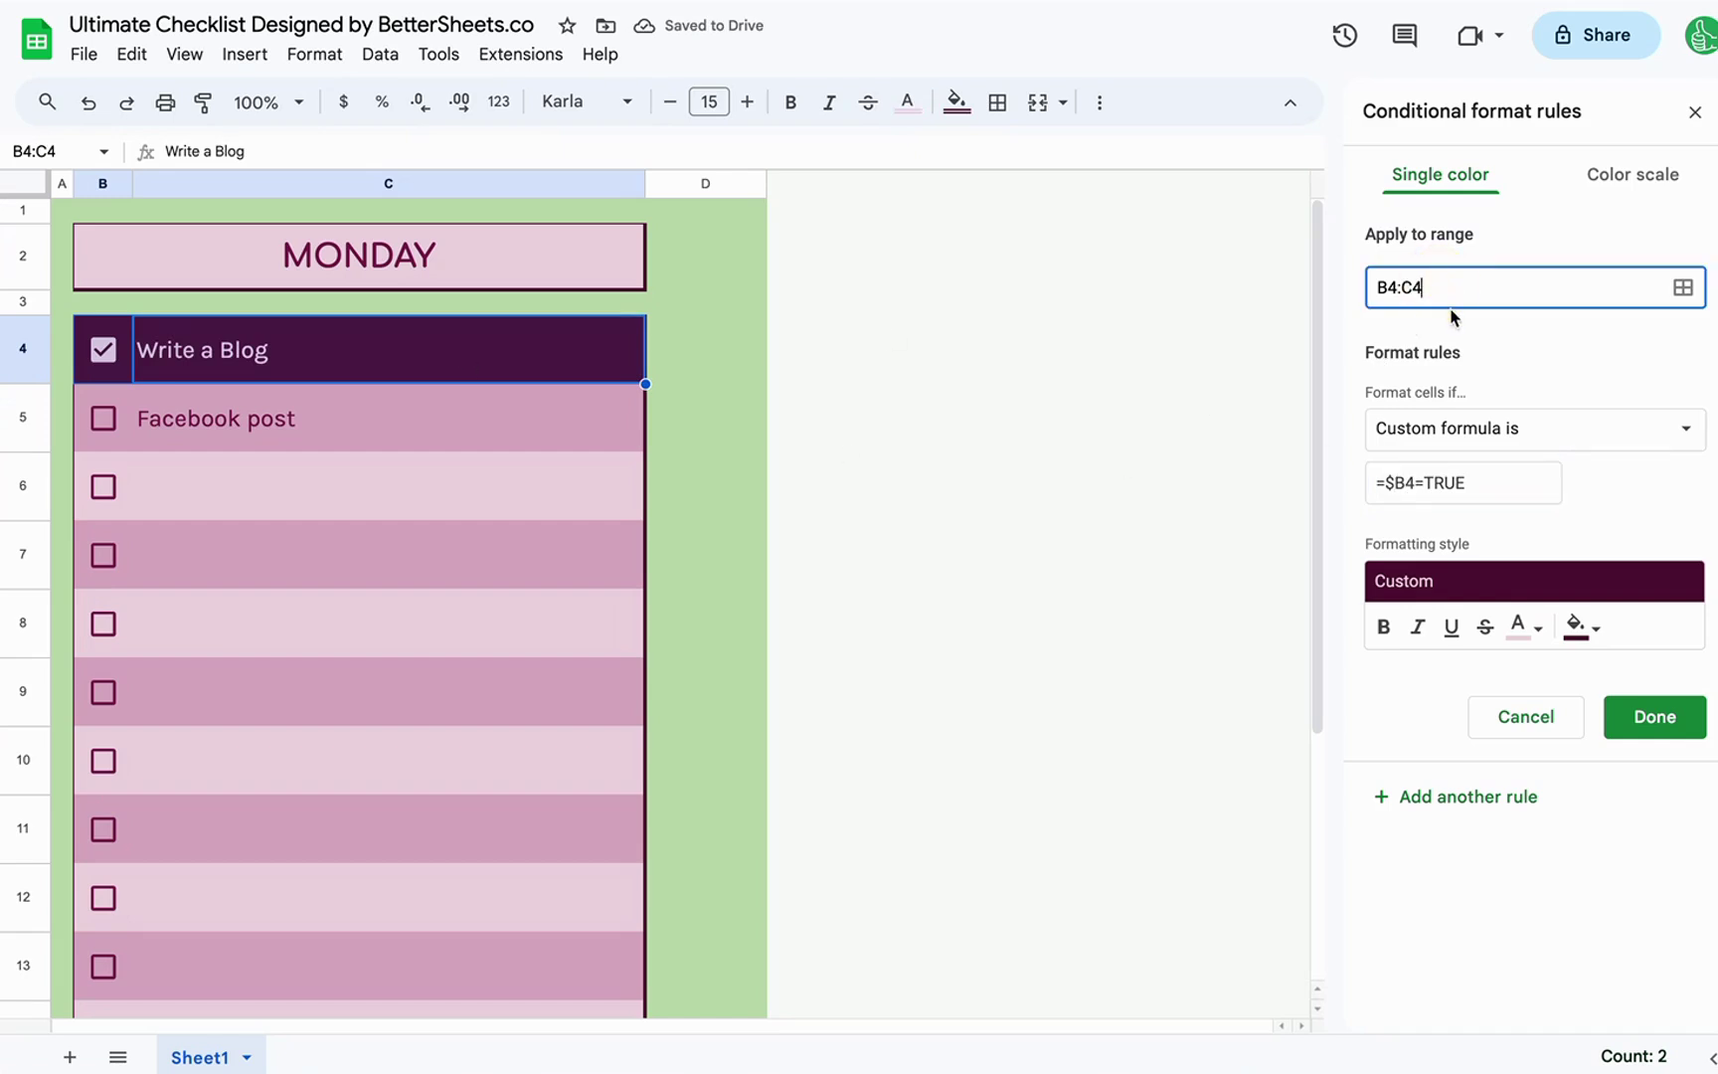
scroll(424, 744, down, 10)
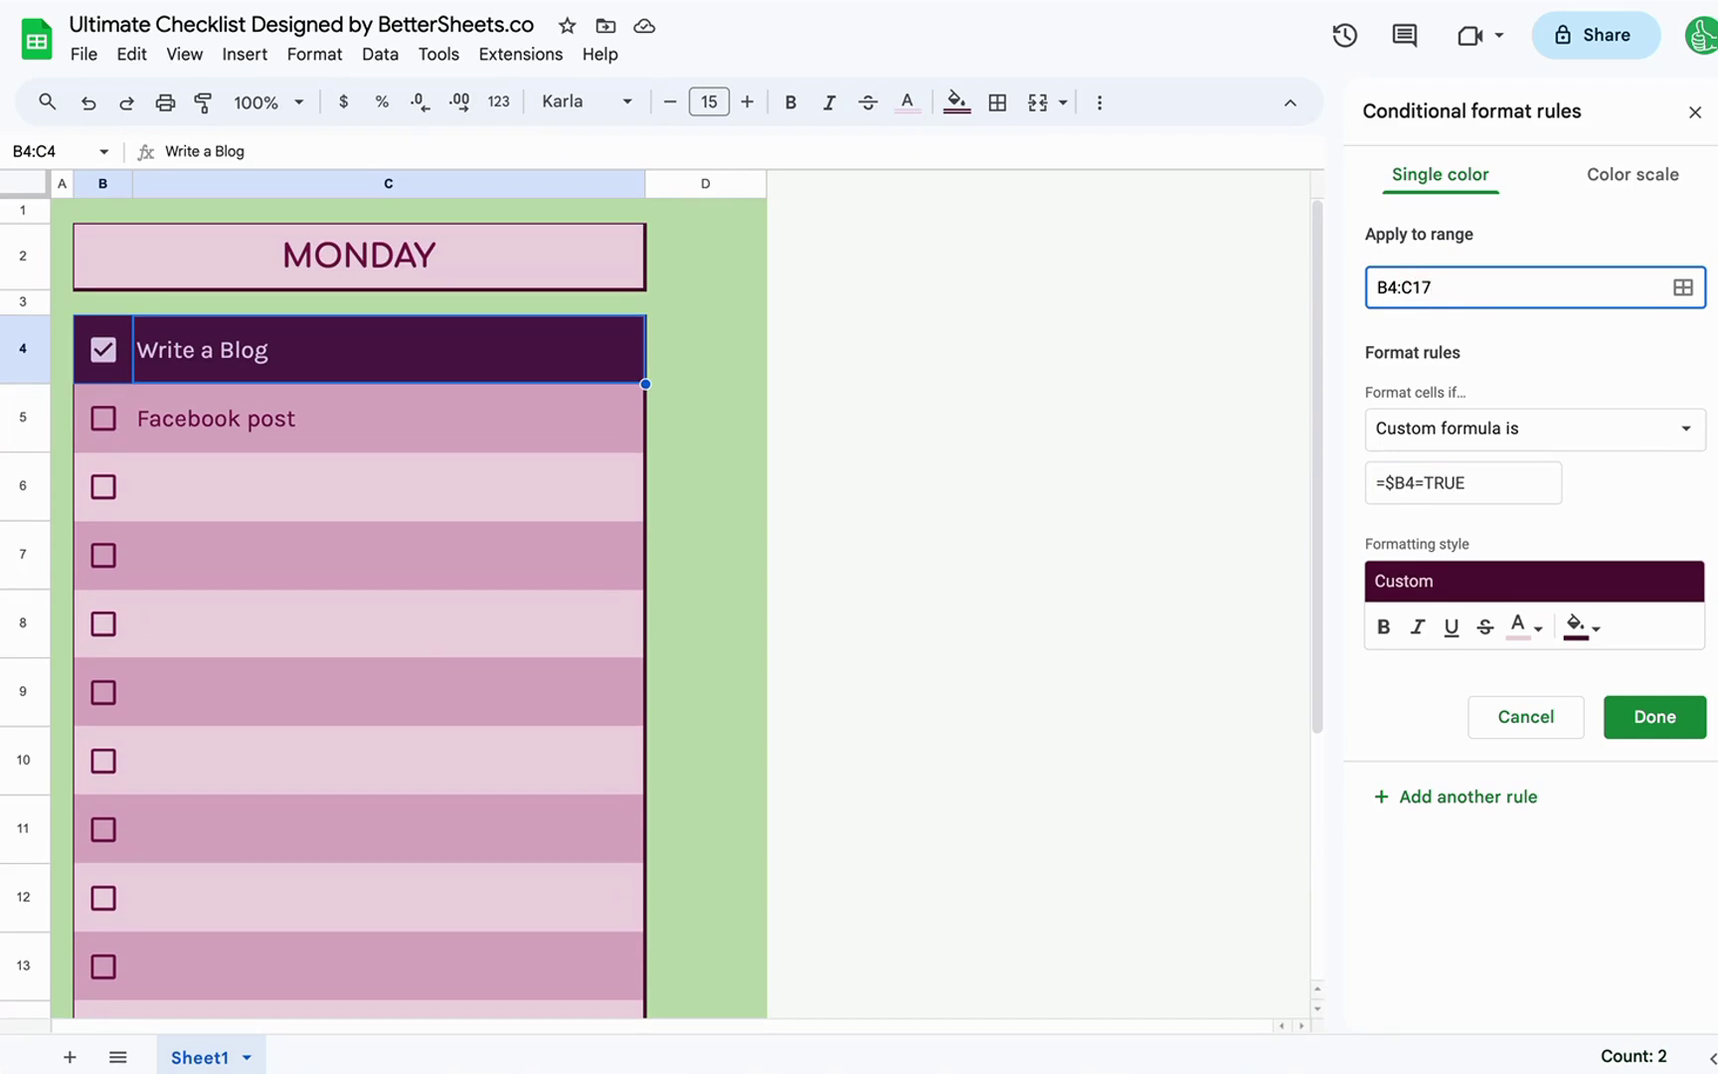
click(1507, 348)
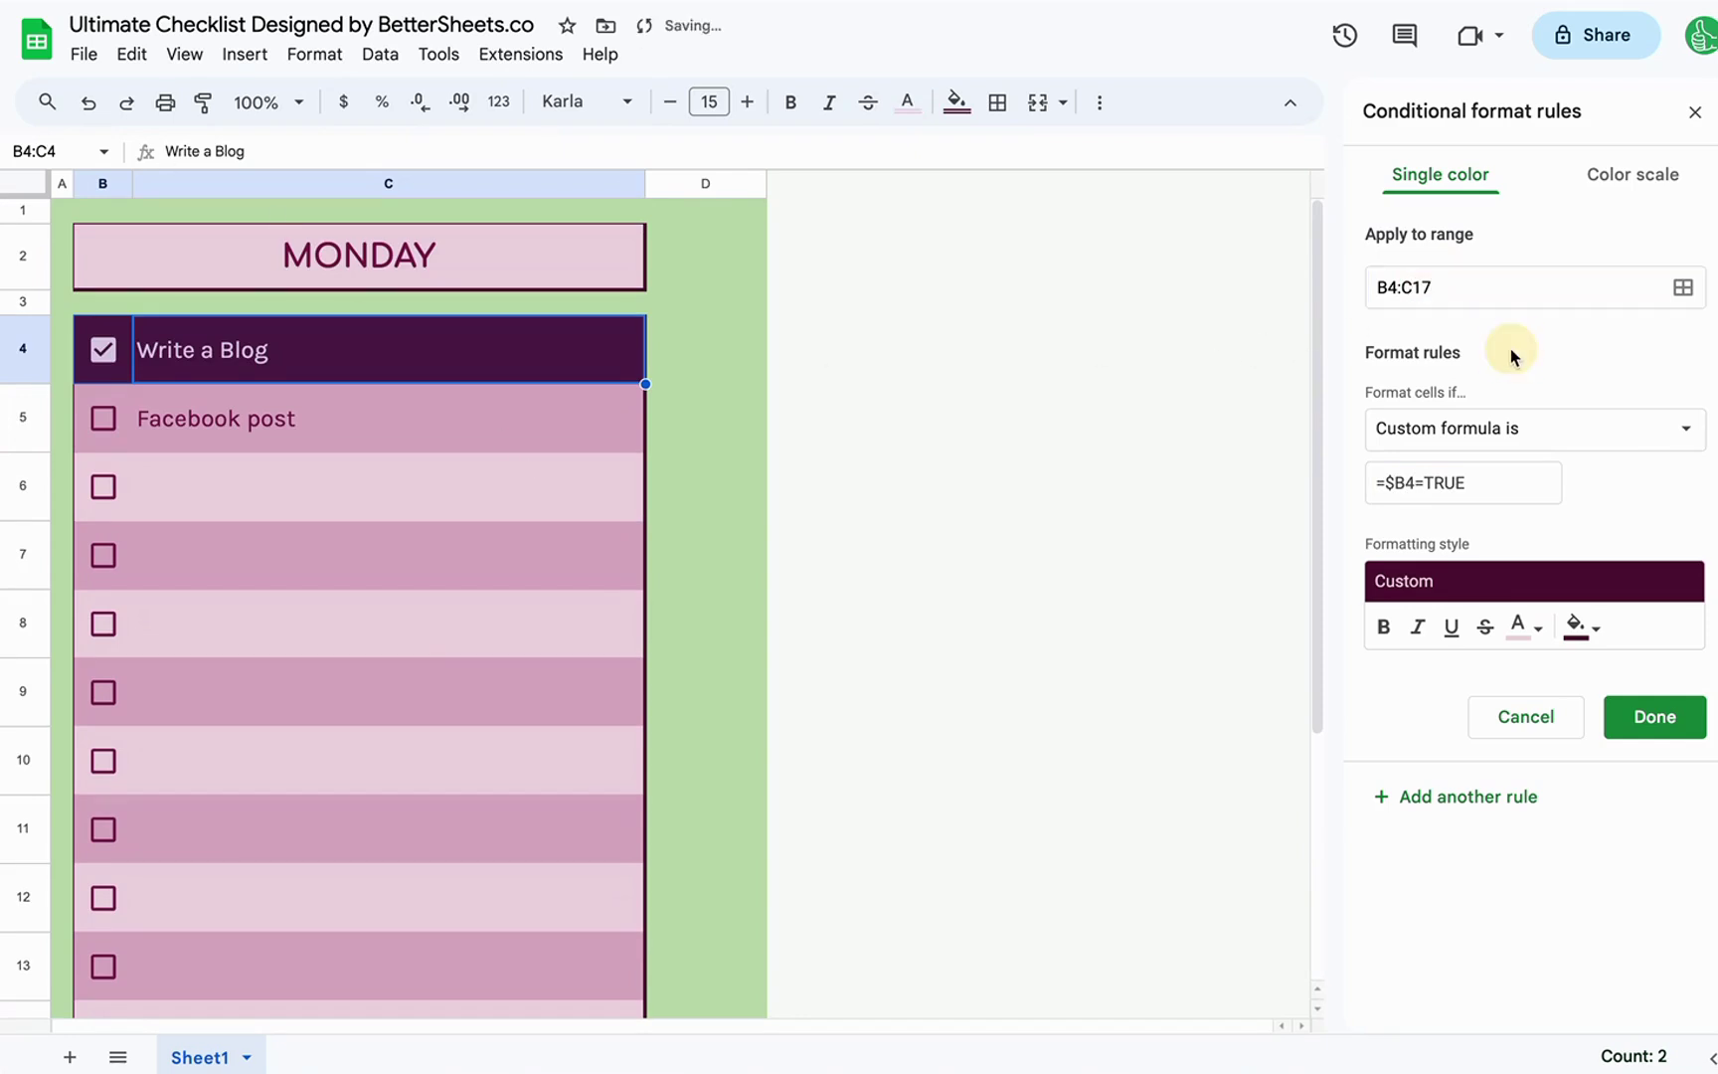
click(101, 416)
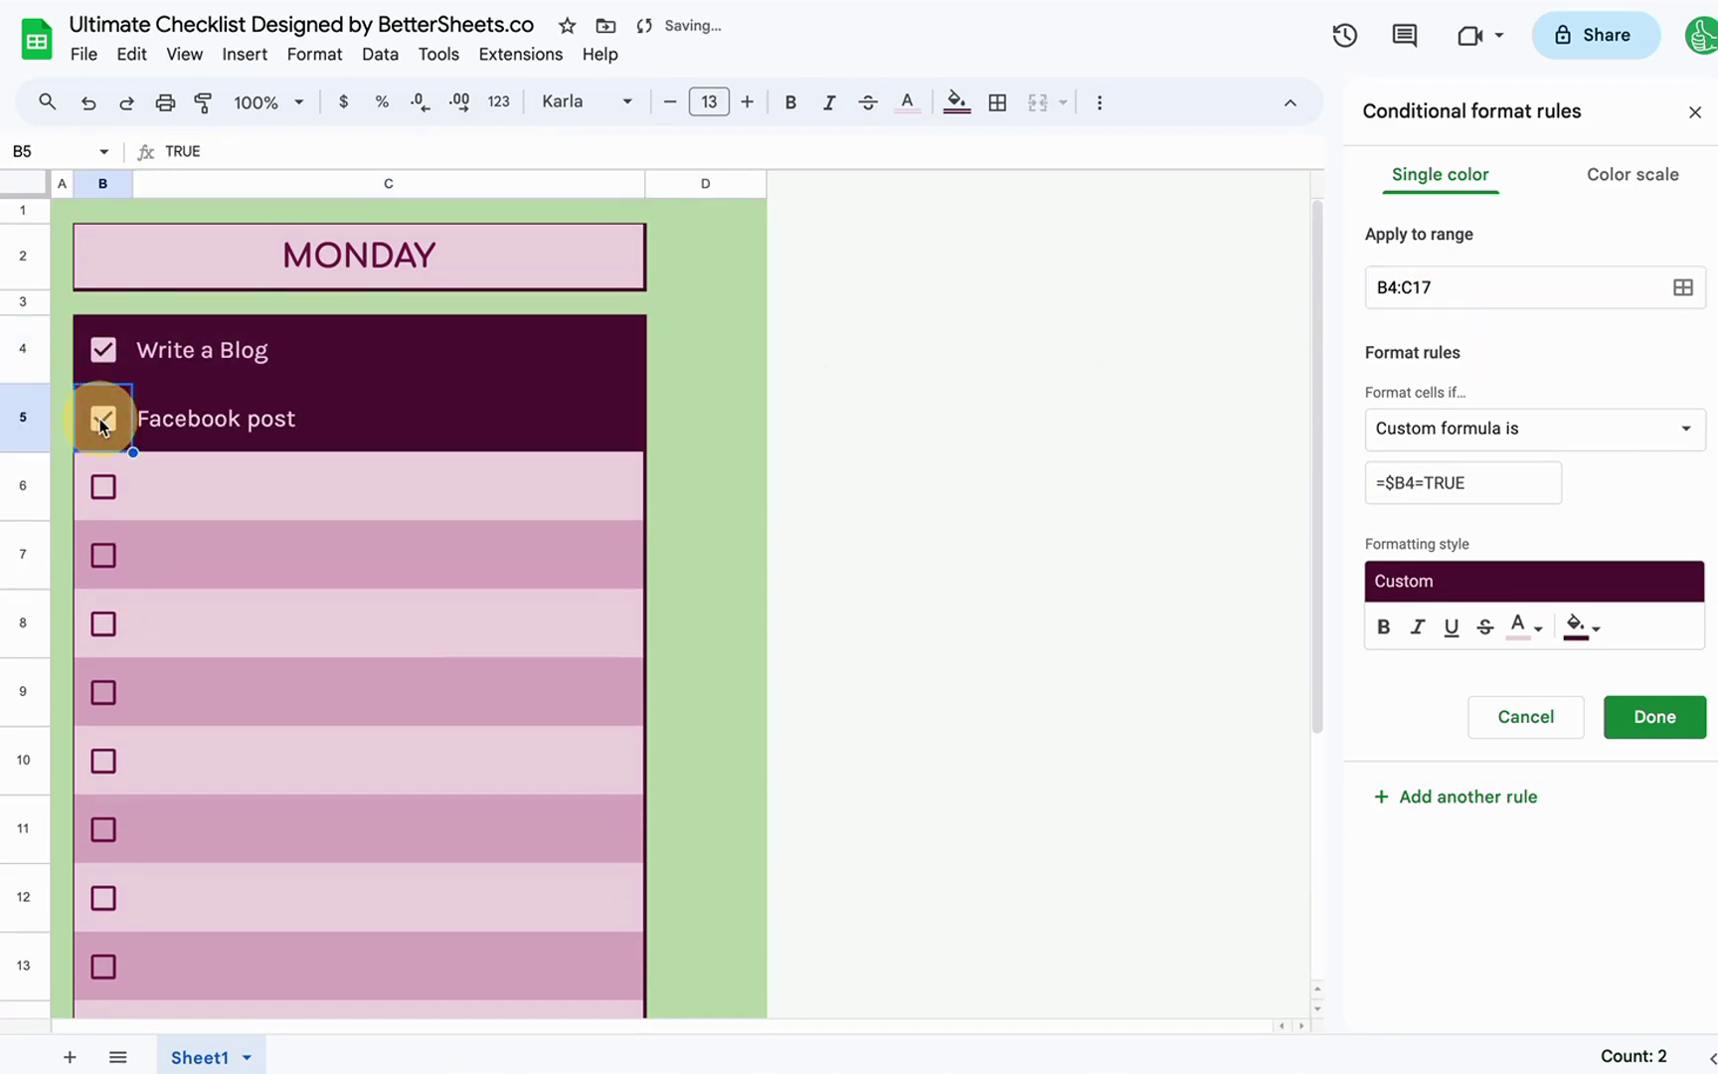
click(103, 489)
click(104, 487)
click(104, 555)
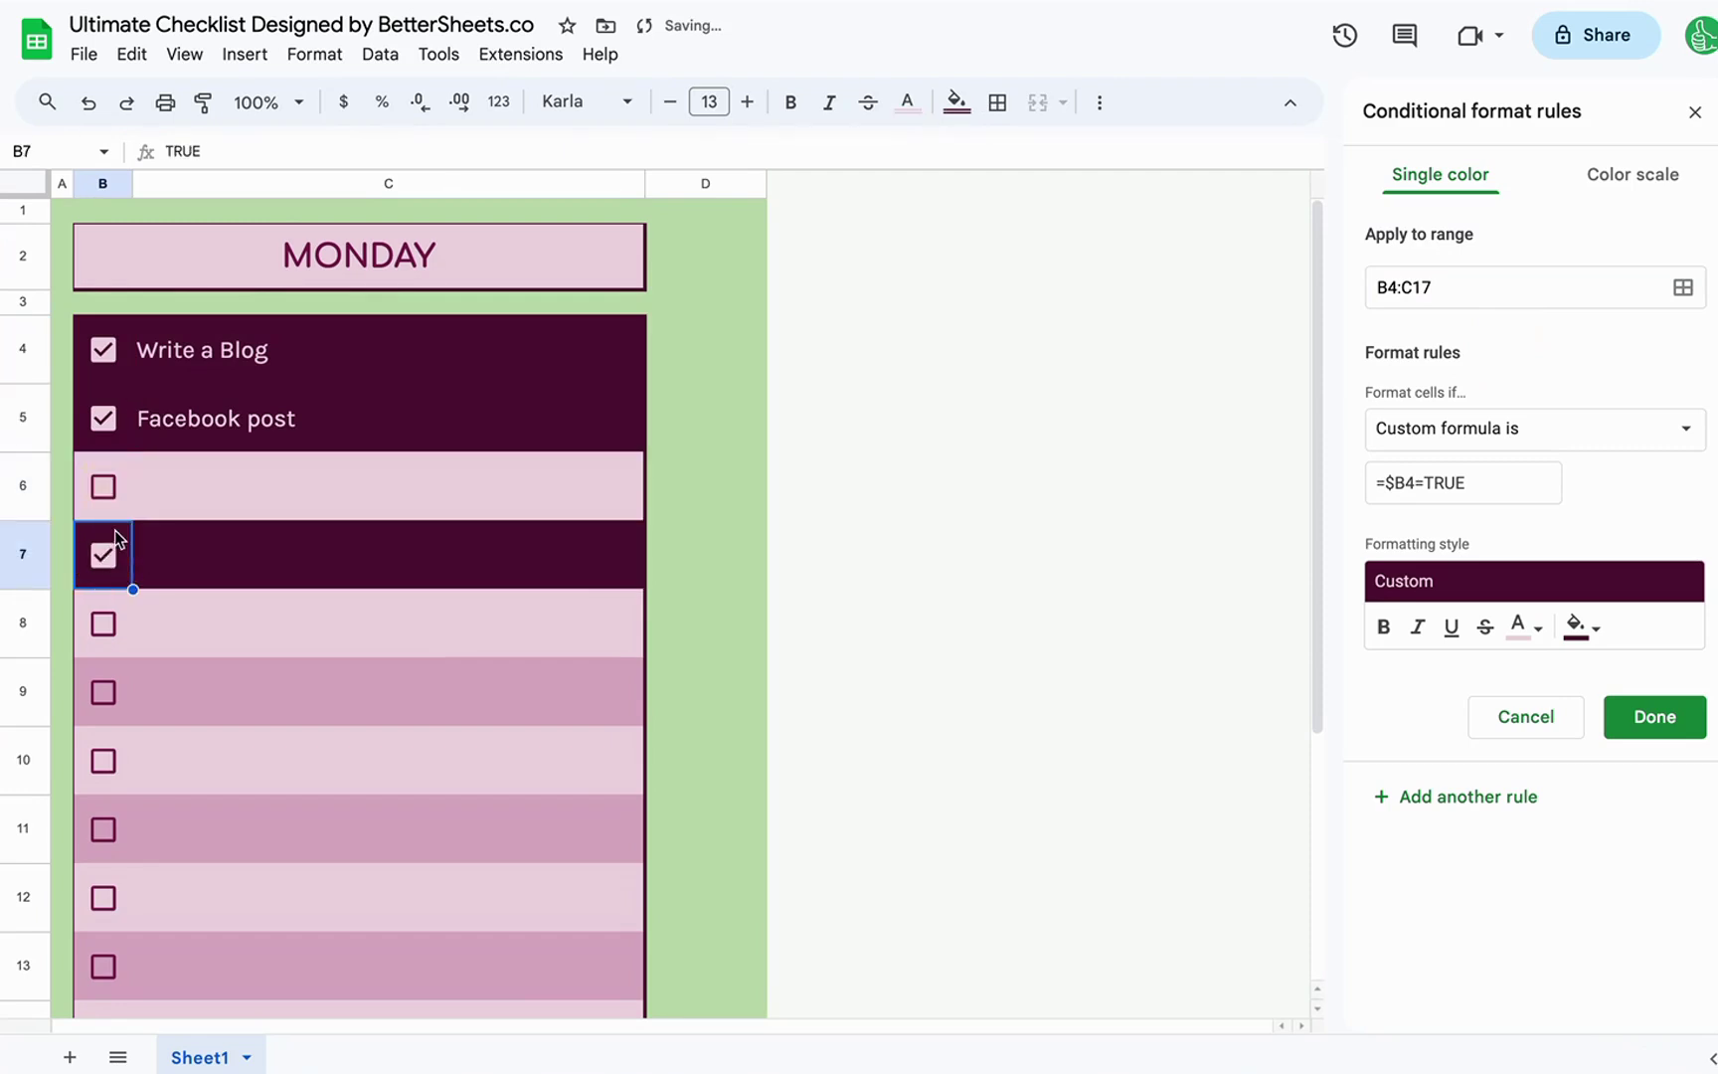
click(104, 489)
click(103, 487)
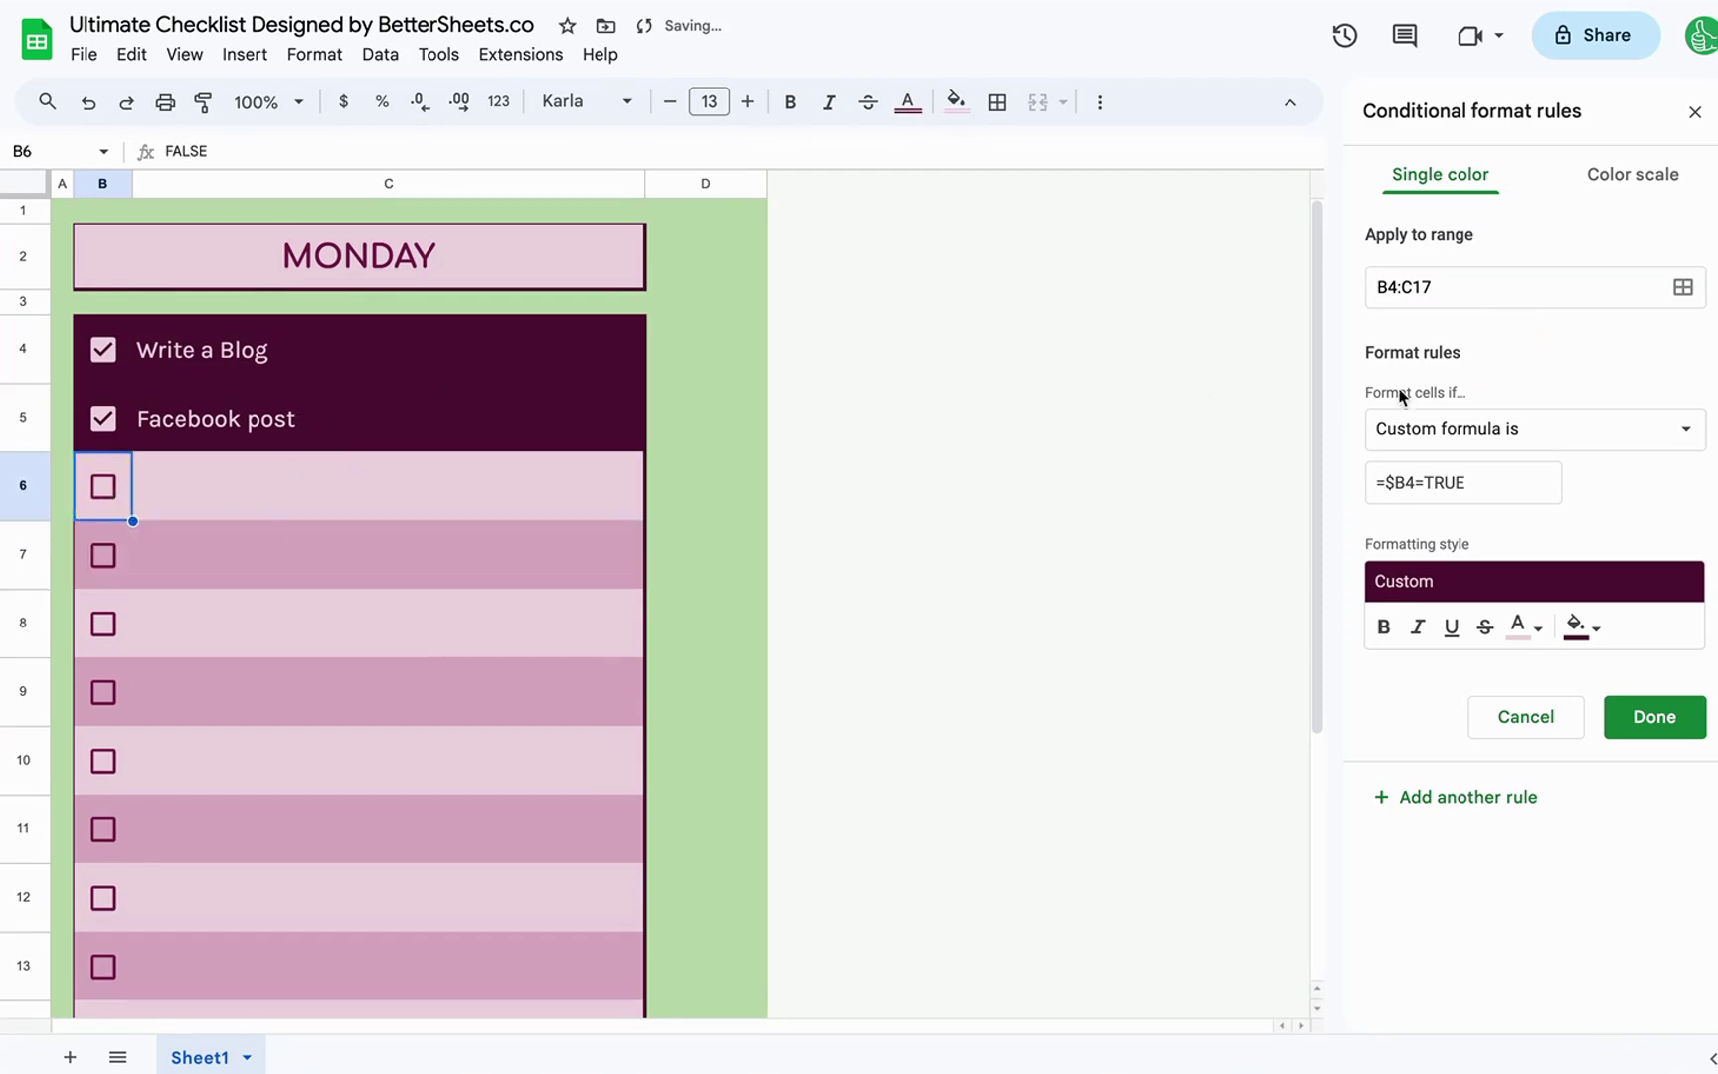
- Inspect the B4 reference in the custom formula
click(1416, 484)
double_click(1410, 483)
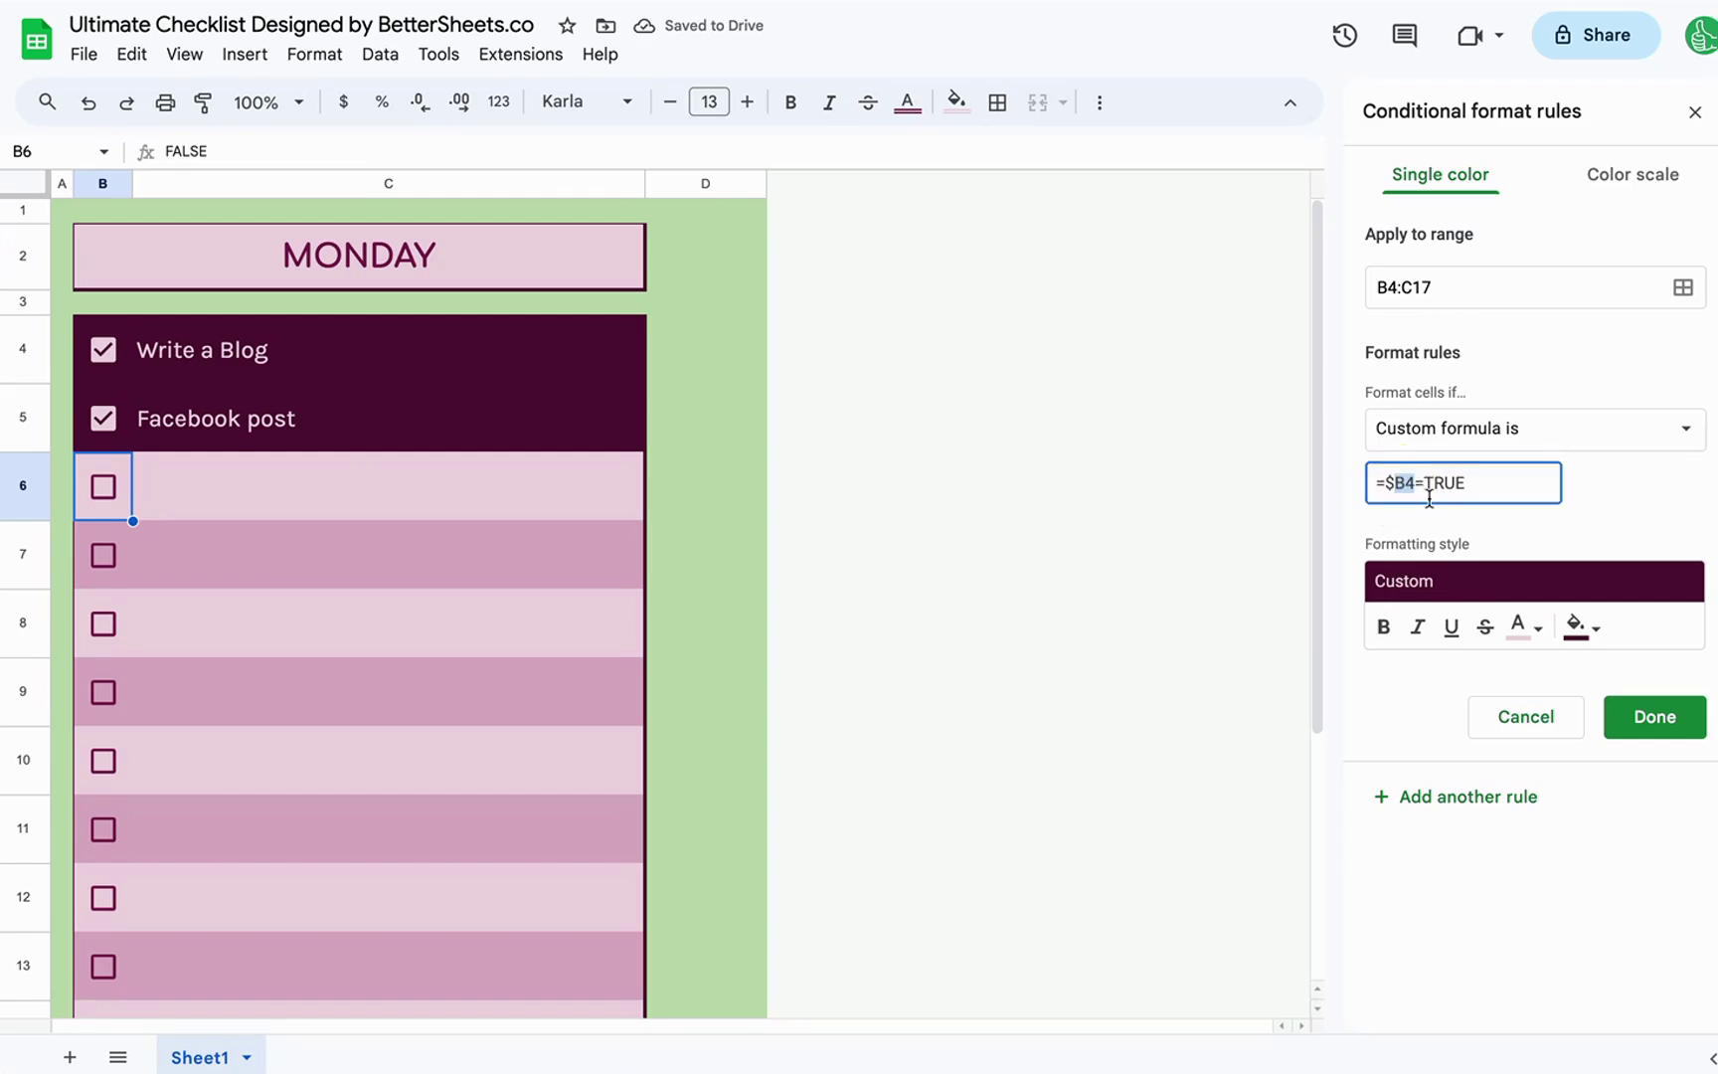
click(1474, 480)
- Review the =$B4=TRUE formula and save the rule with Done
drag(1384, 486, 1353, 487)
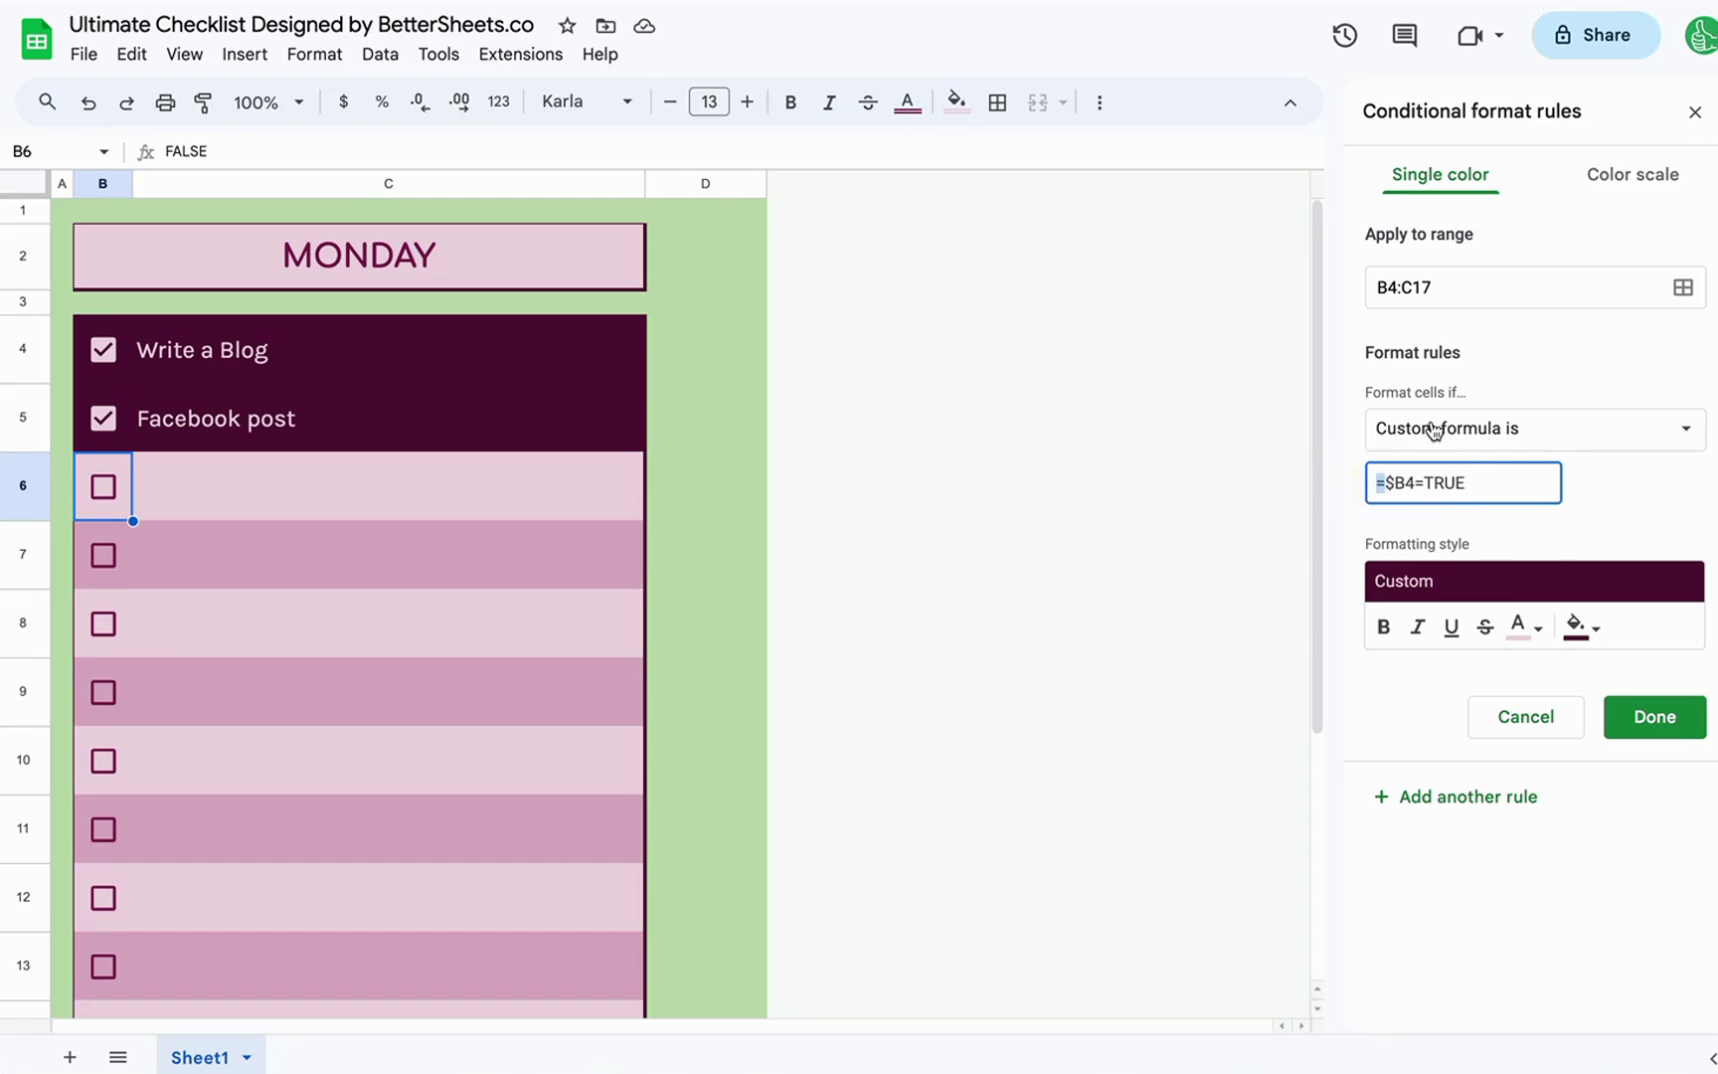
click(1378, 486)
drag(1385, 482, 1364, 482)
click(1391, 481)
triple_click(1535, 482)
click(1652, 715)
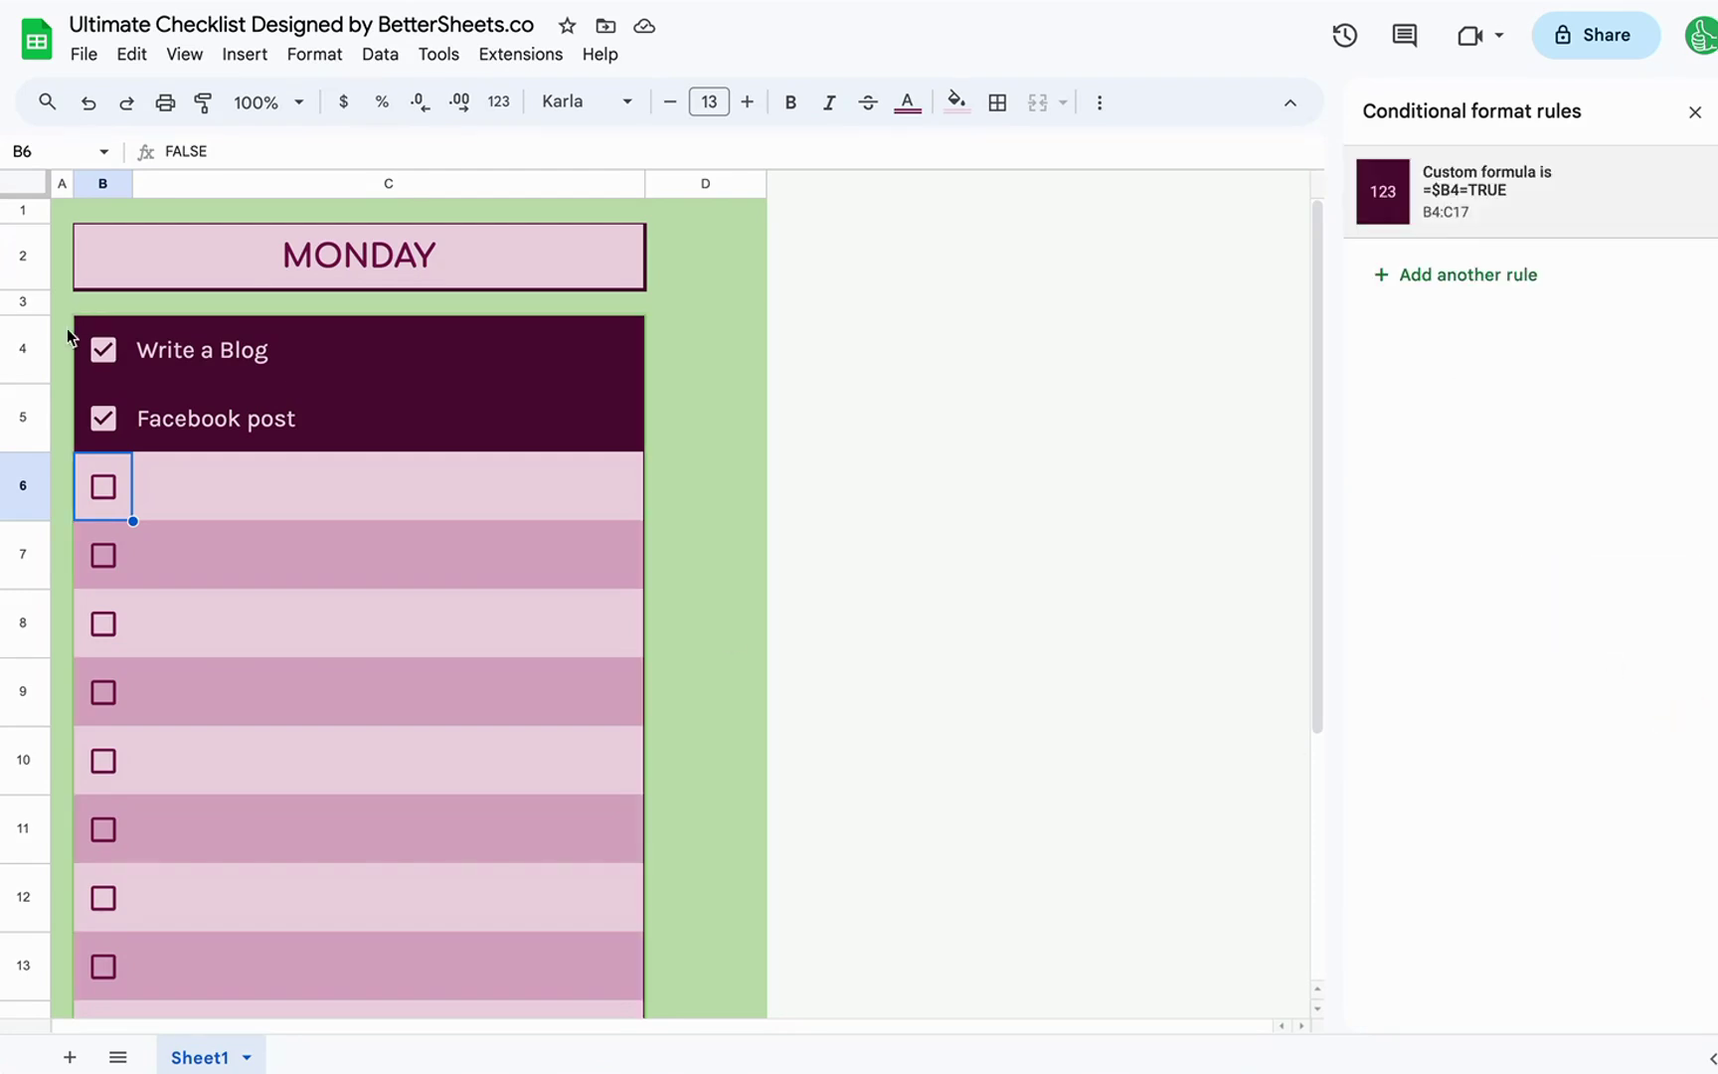
- Tick the checkboxes in rows 6 through 11 so those rows turn dark purple
click(104, 487)
click(104, 555)
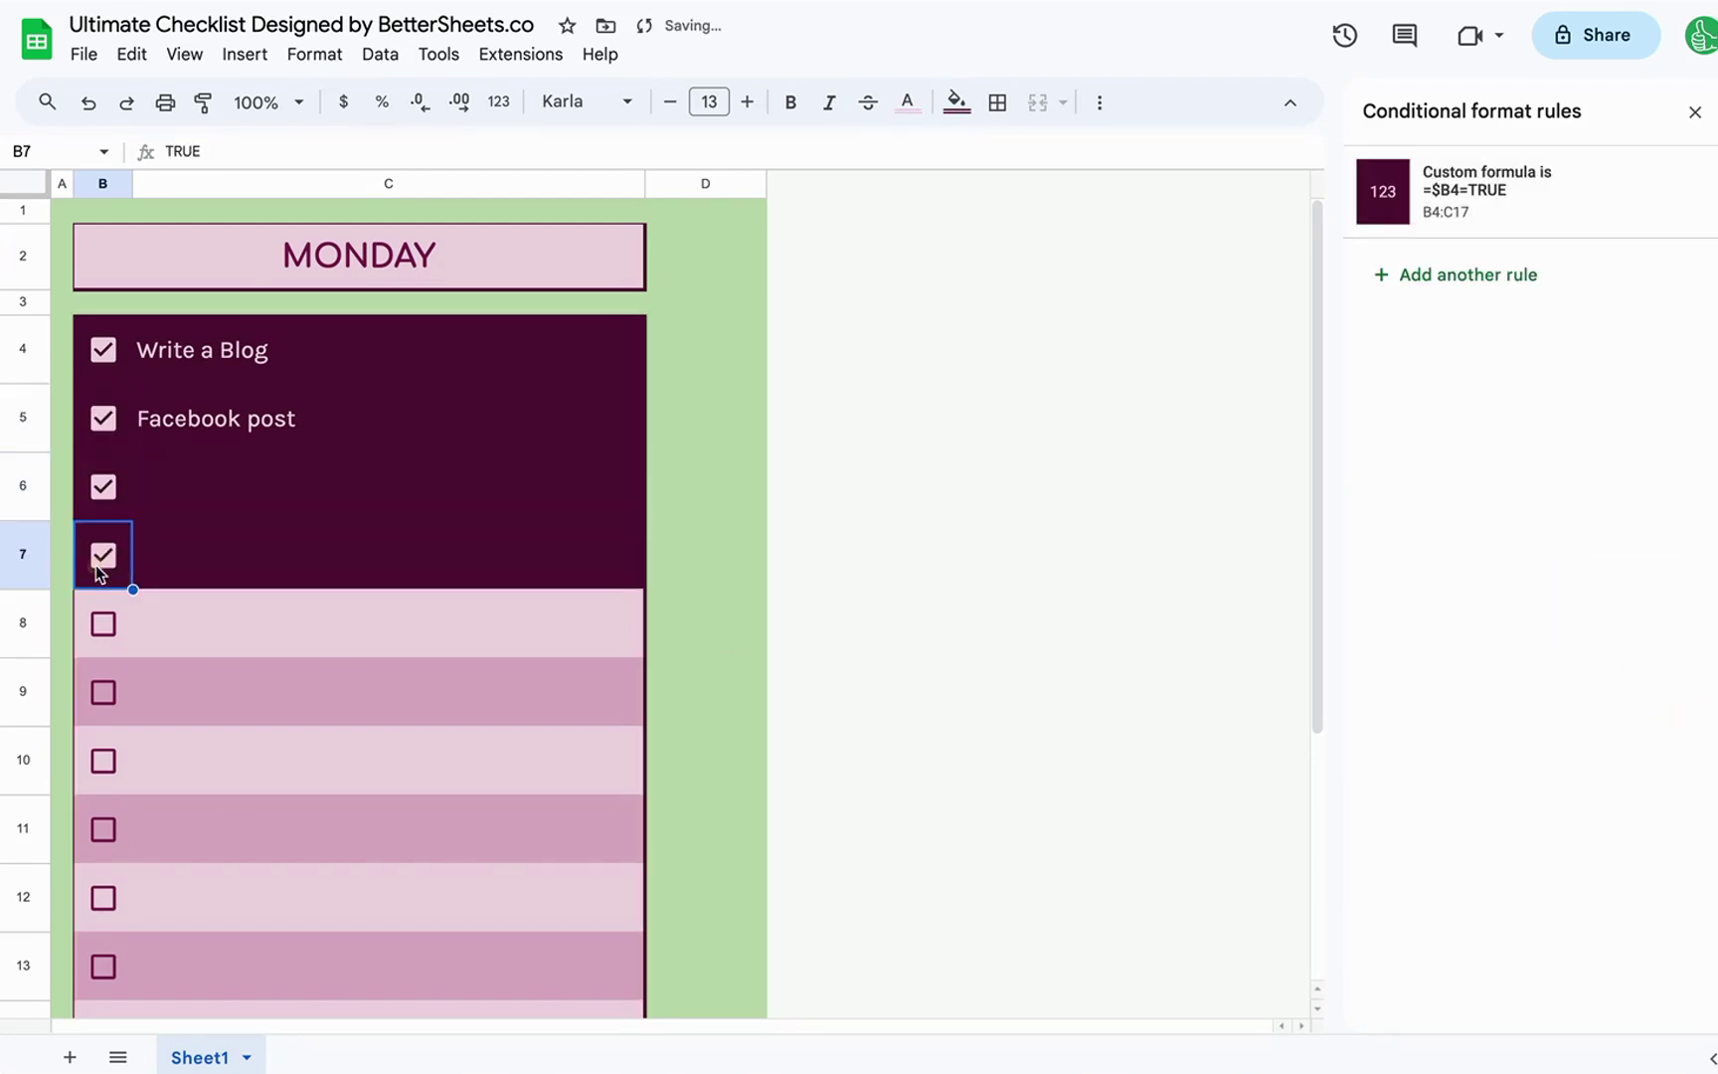
click(104, 624)
click(103, 693)
click(336, 261)
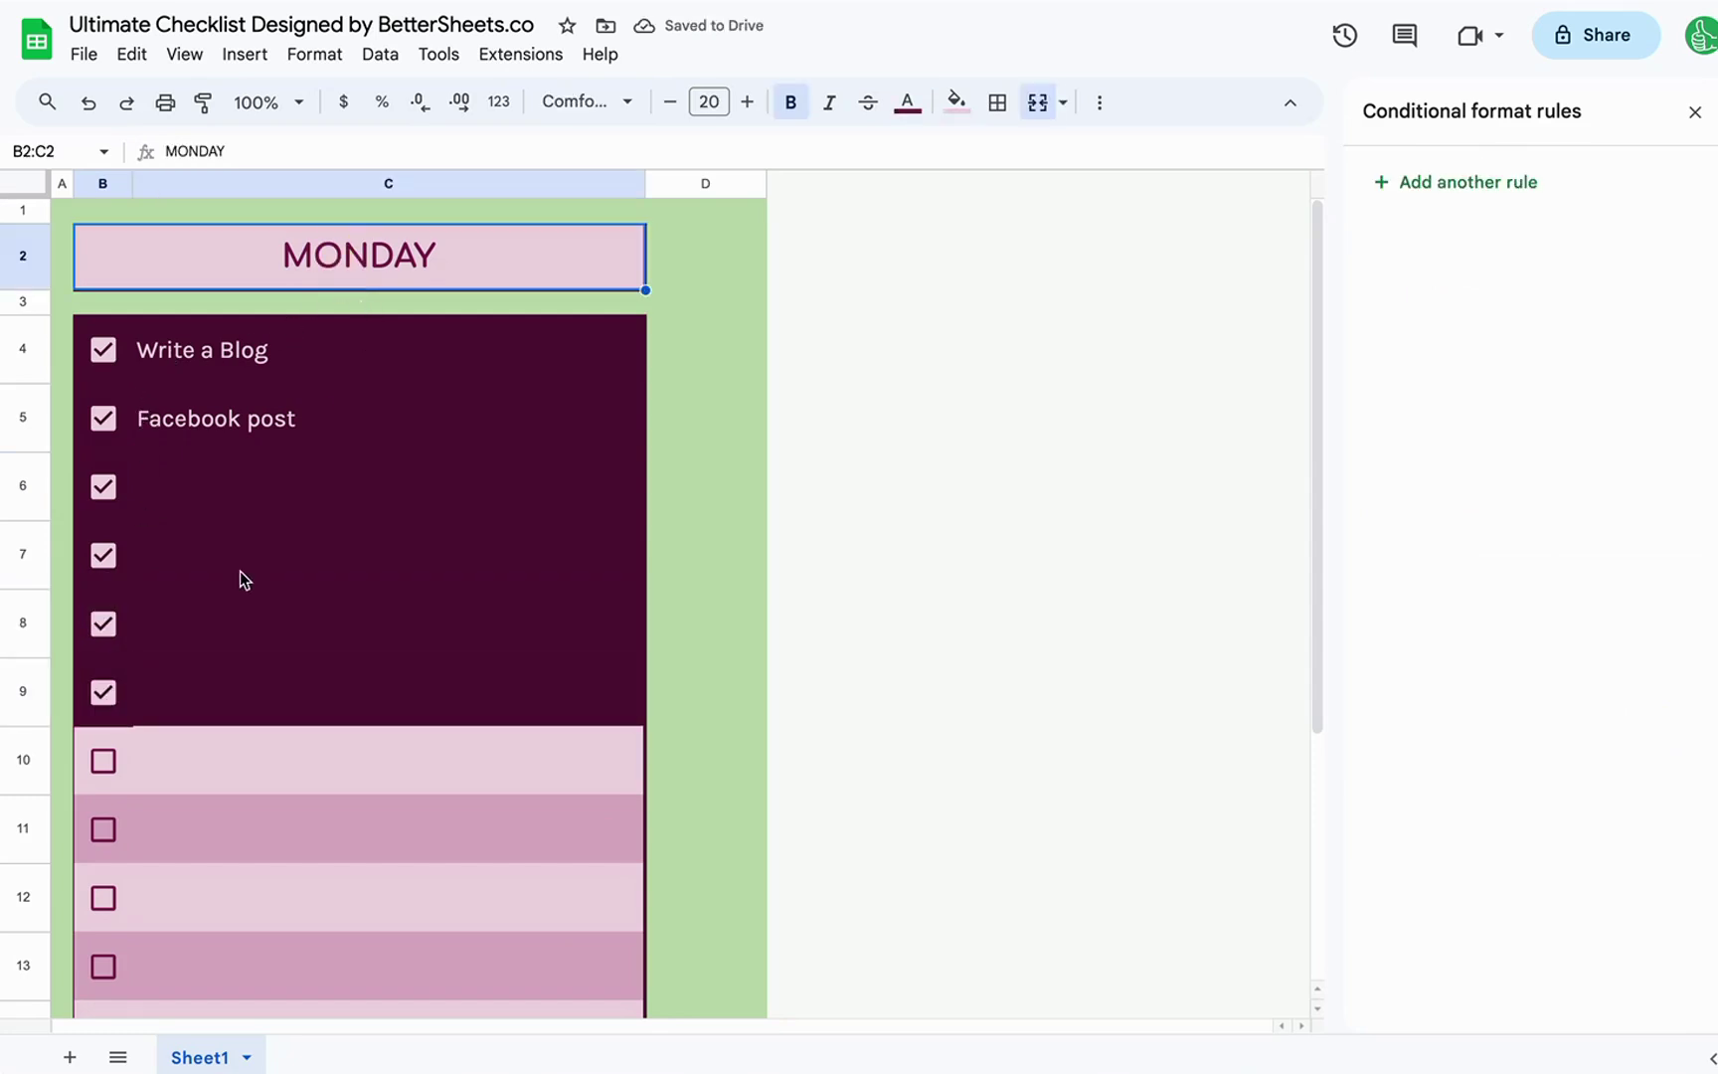
scroll(241, 566, down, 1)
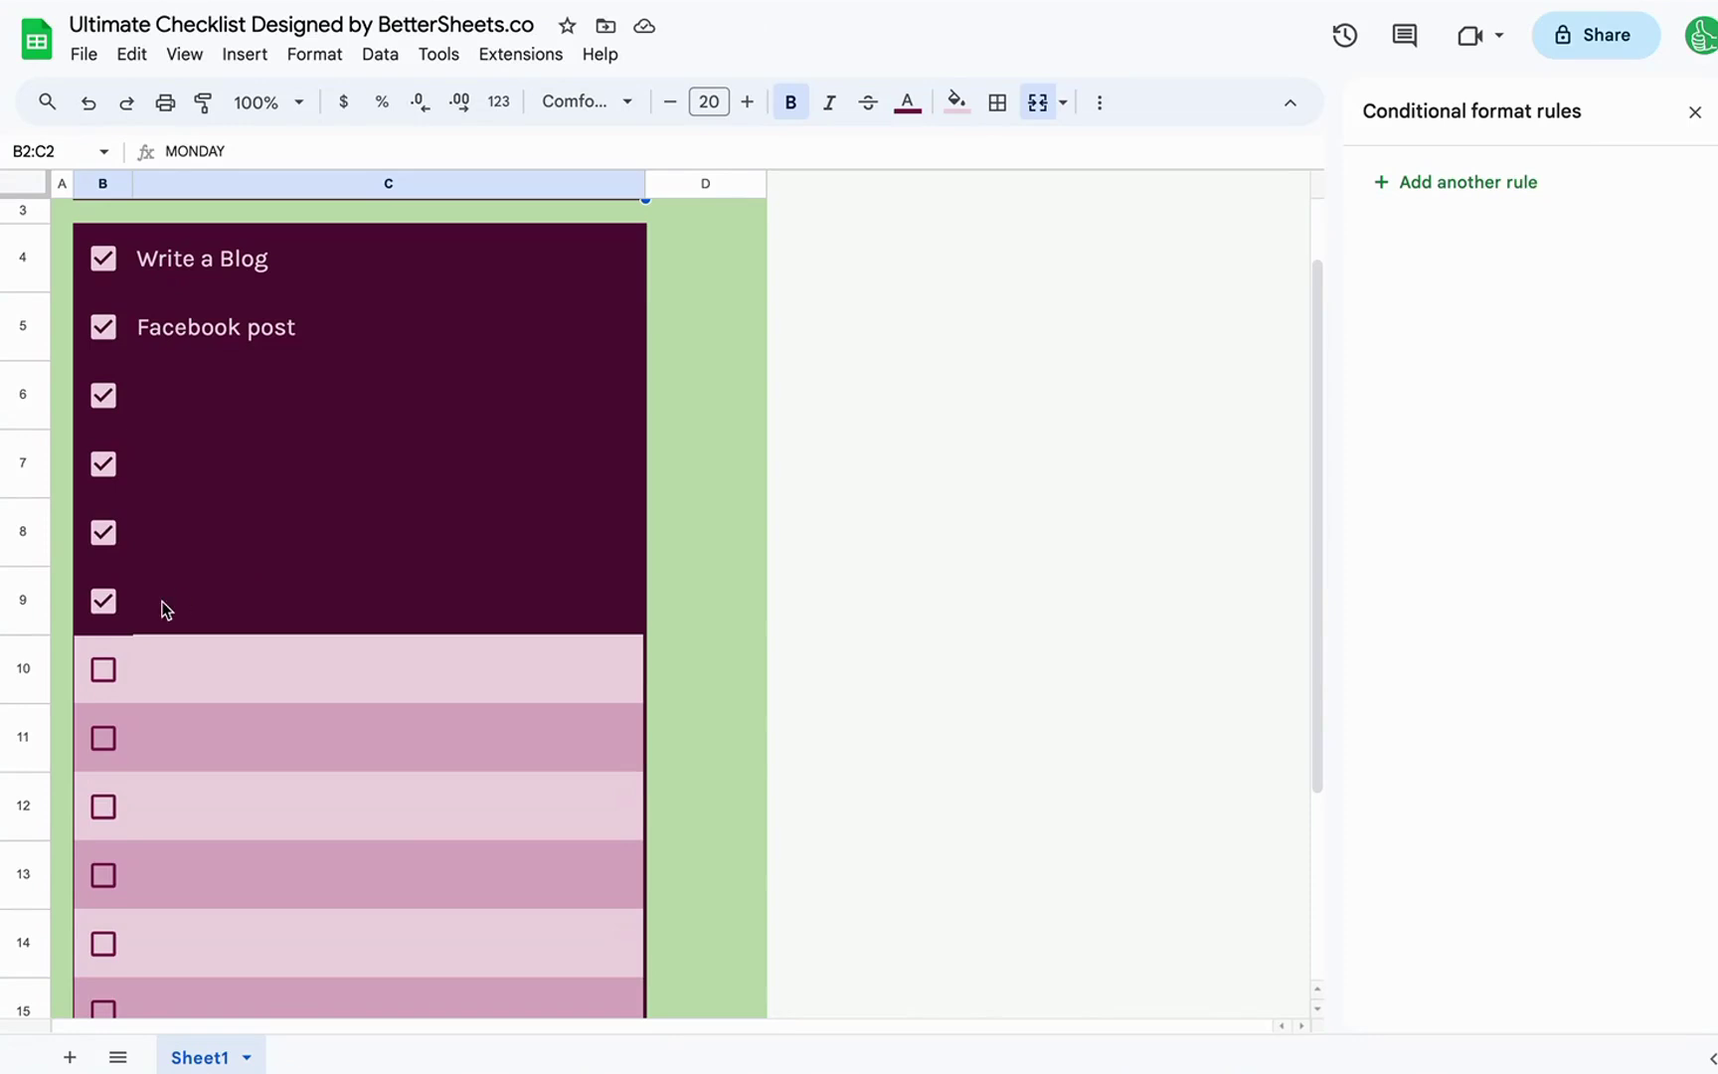
click(104, 668)
click(102, 738)
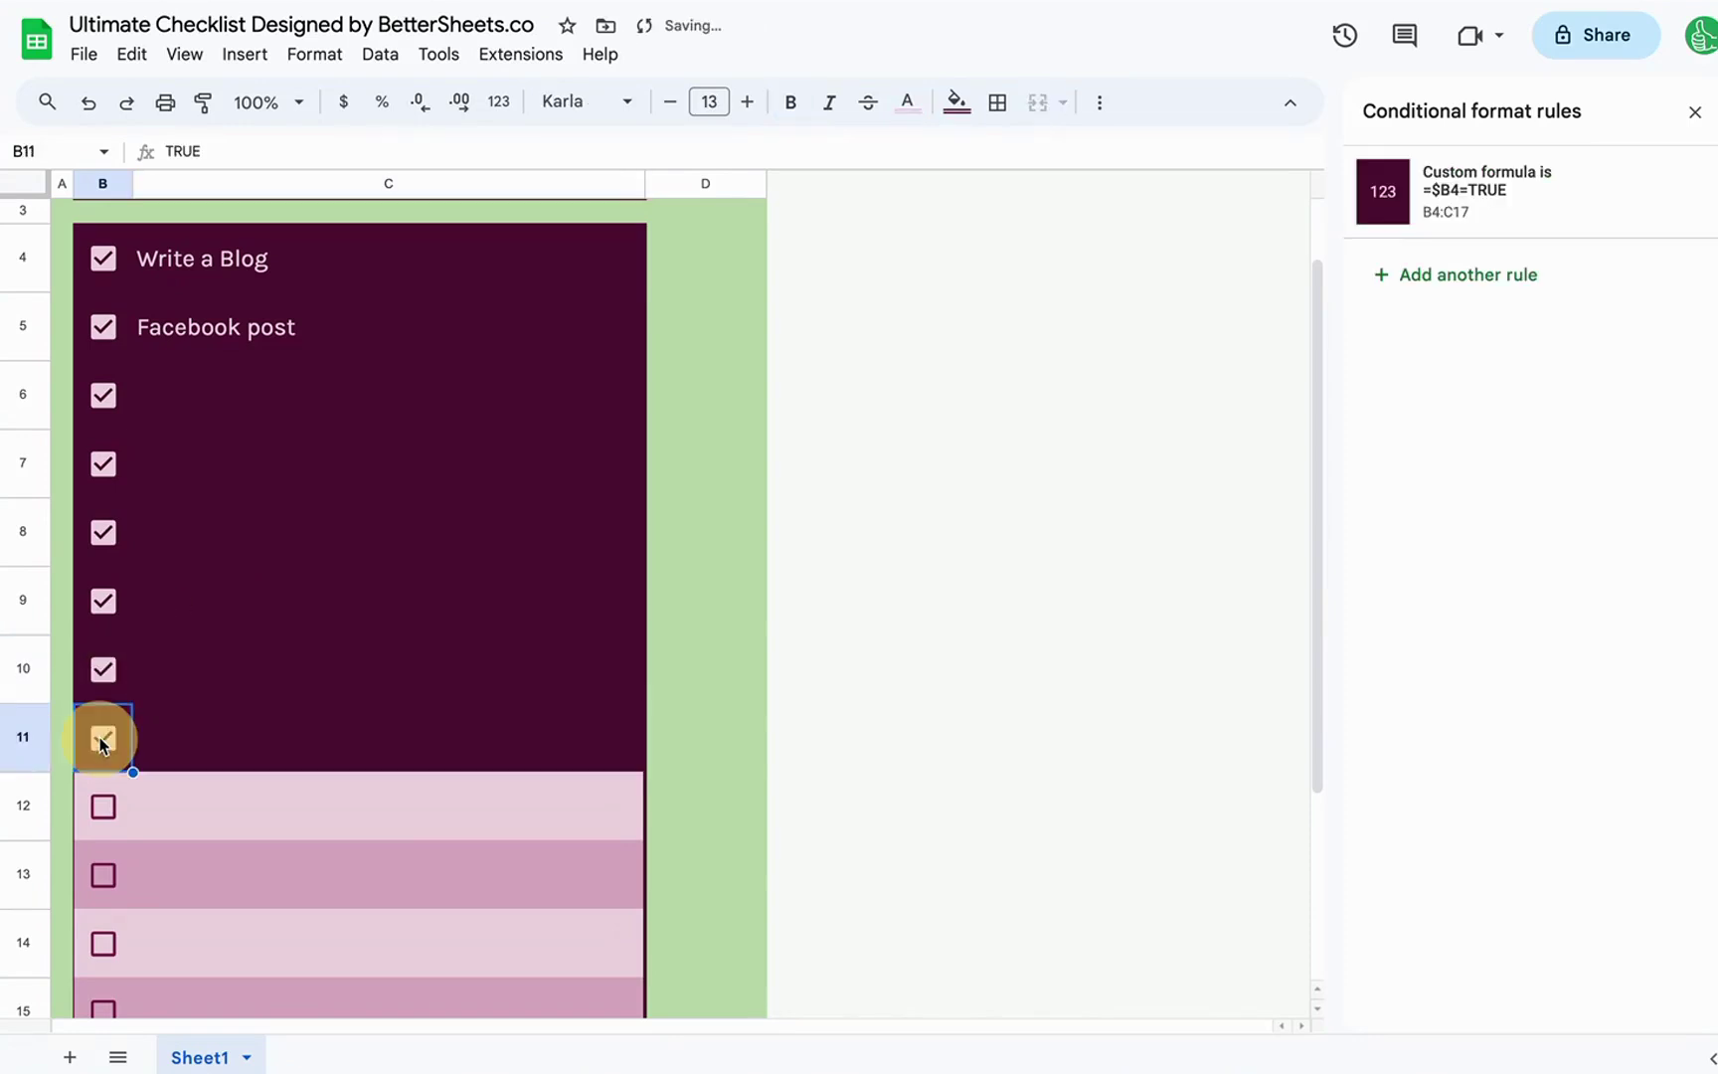
scroll(160, 808, up, 2)
- Insert a blank row below the MONDAY heading and select B2:C3
right_click(22, 255)
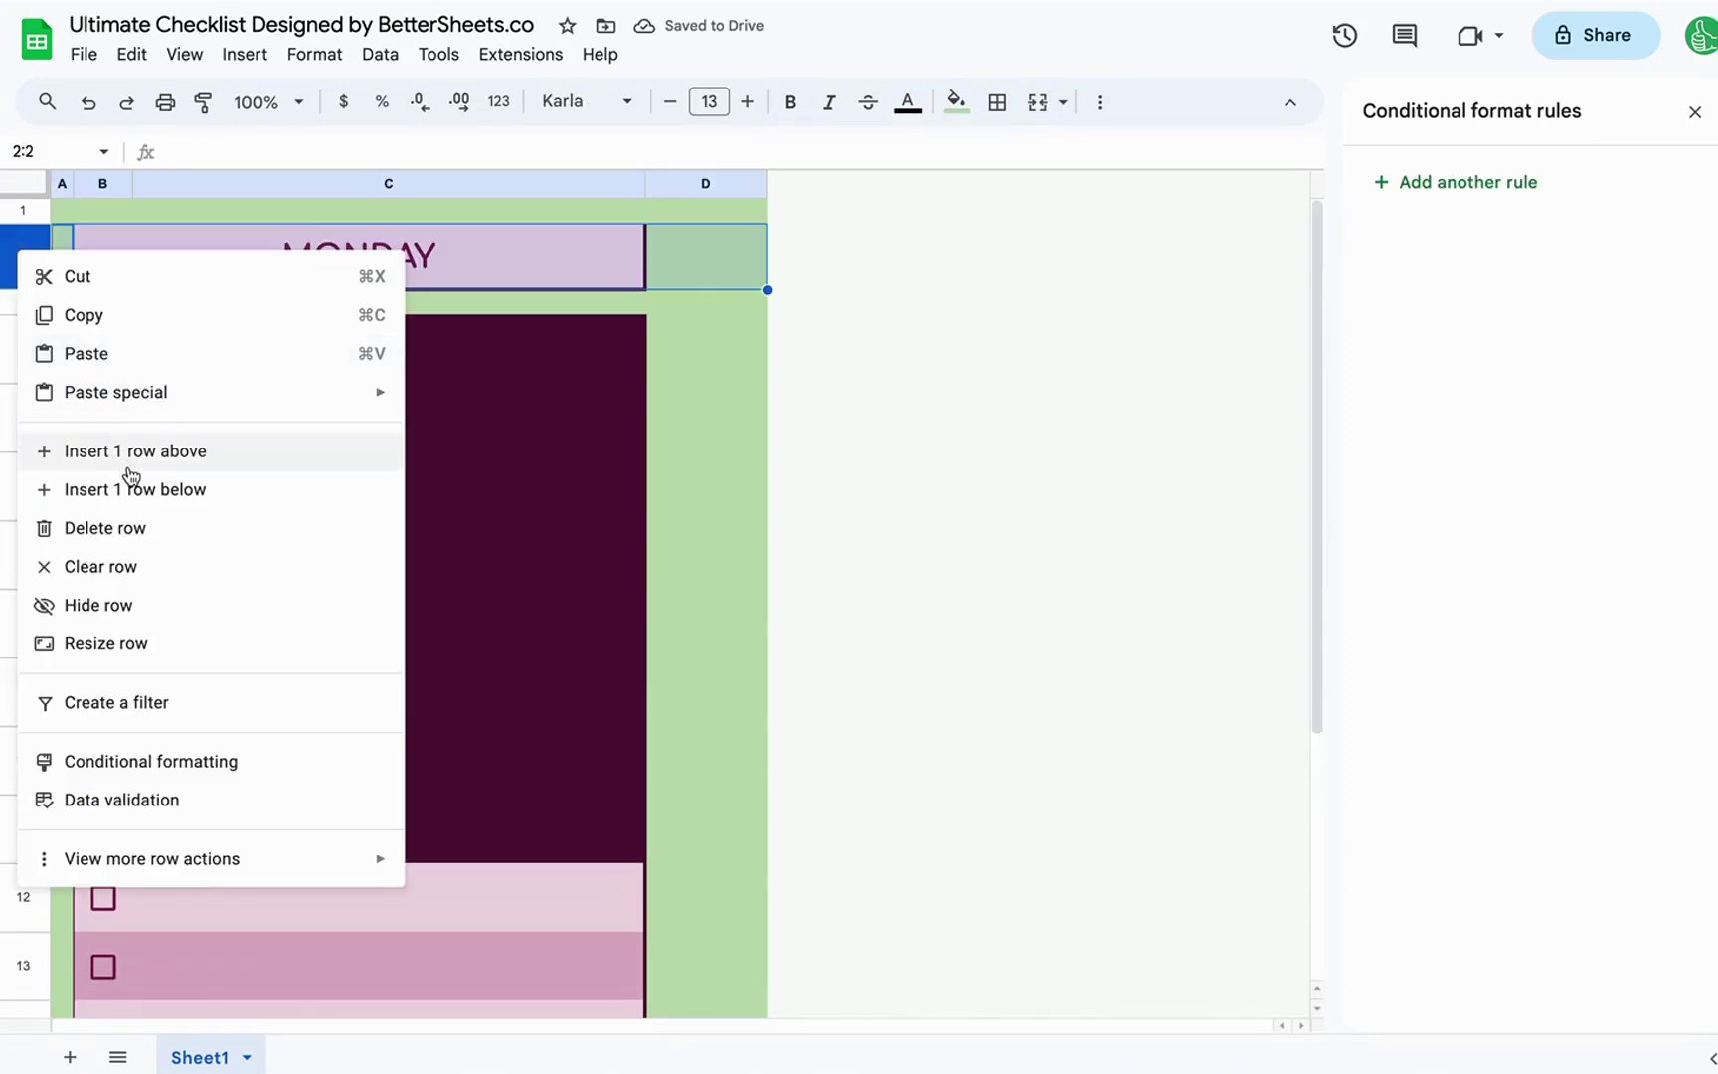
click(129, 485)
drag(456, 243, 494, 364)
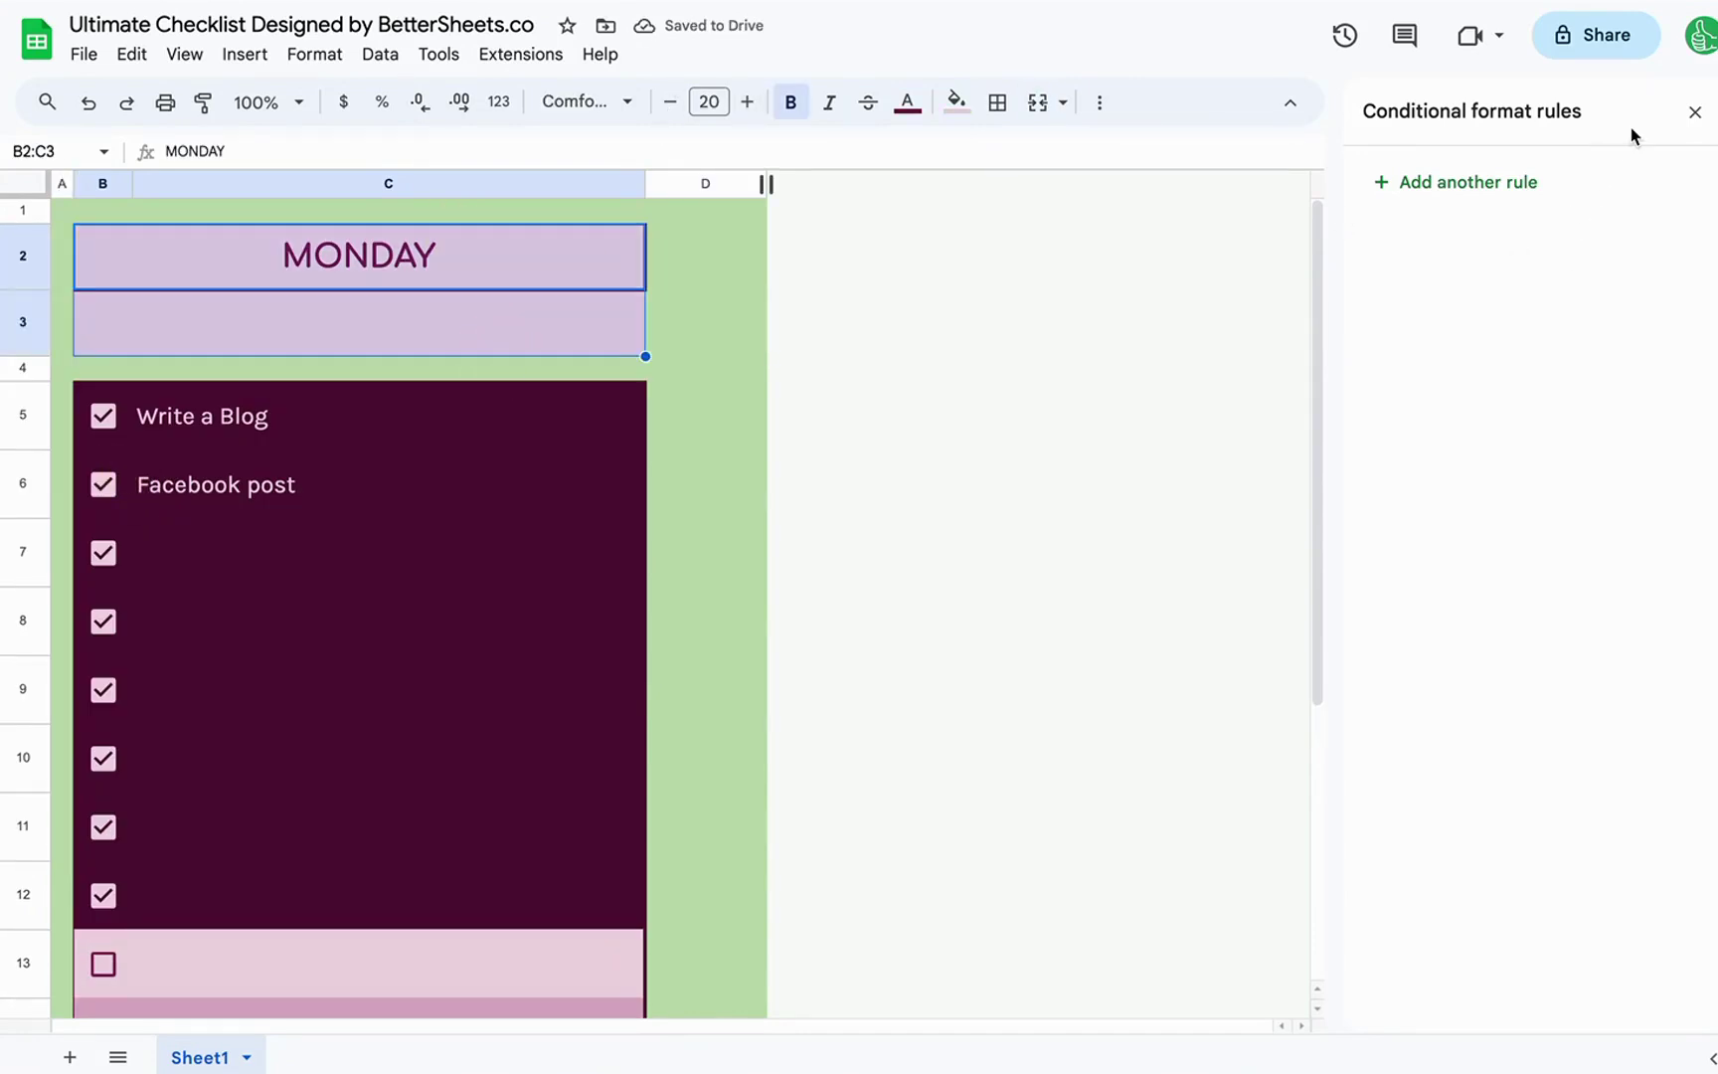
- Clear the old borders on B2:C3 and re-border the header block to enclose the new row
click(1696, 113)
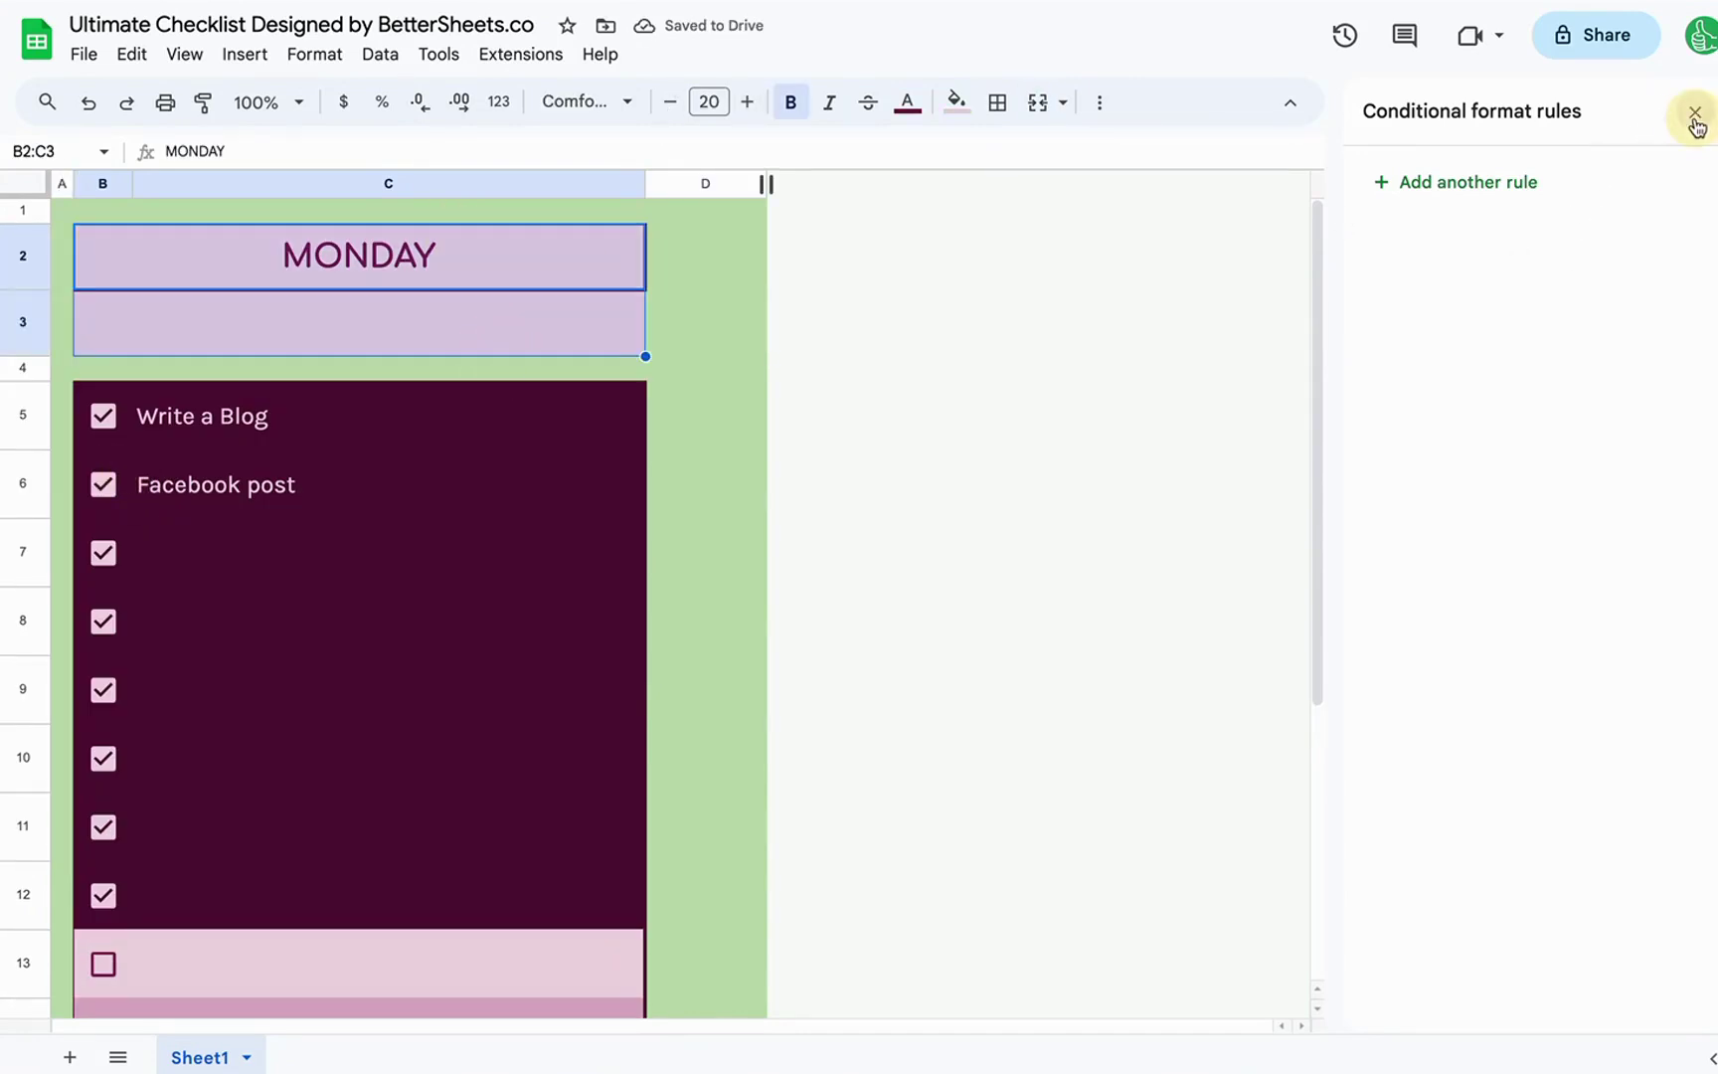
click(970, 109)
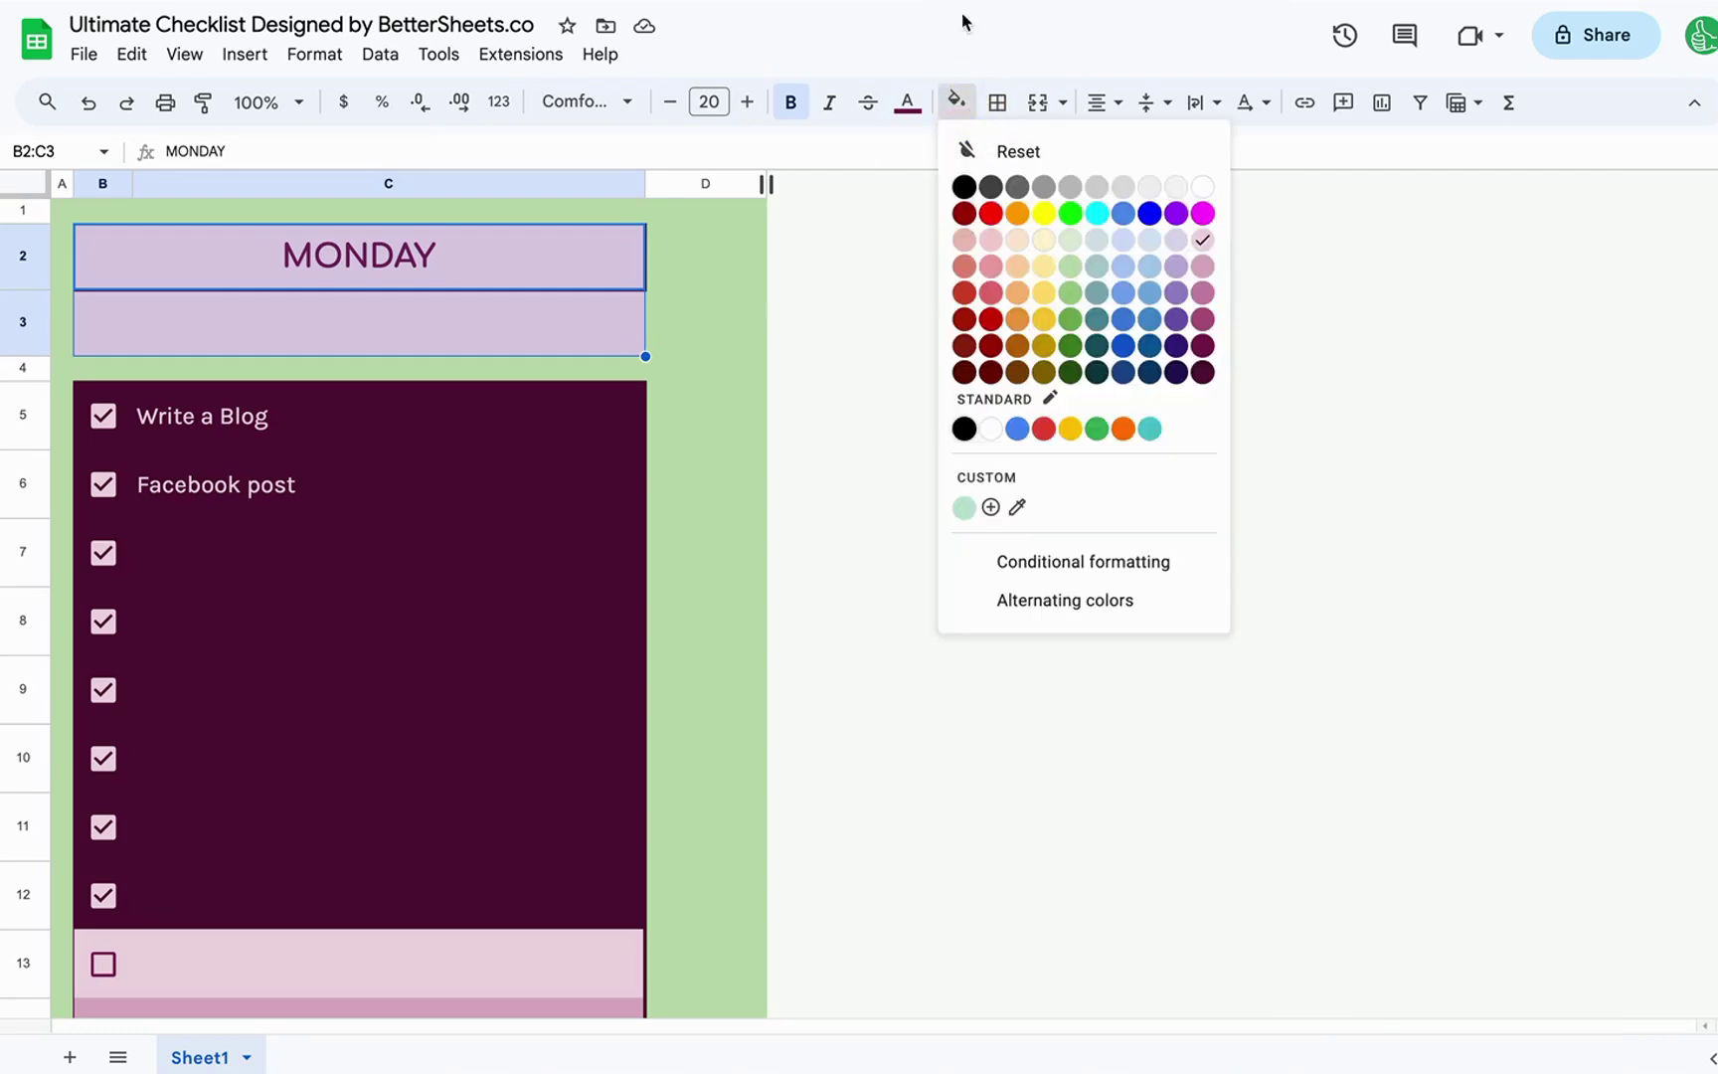
click(995, 99)
click(1174, 196)
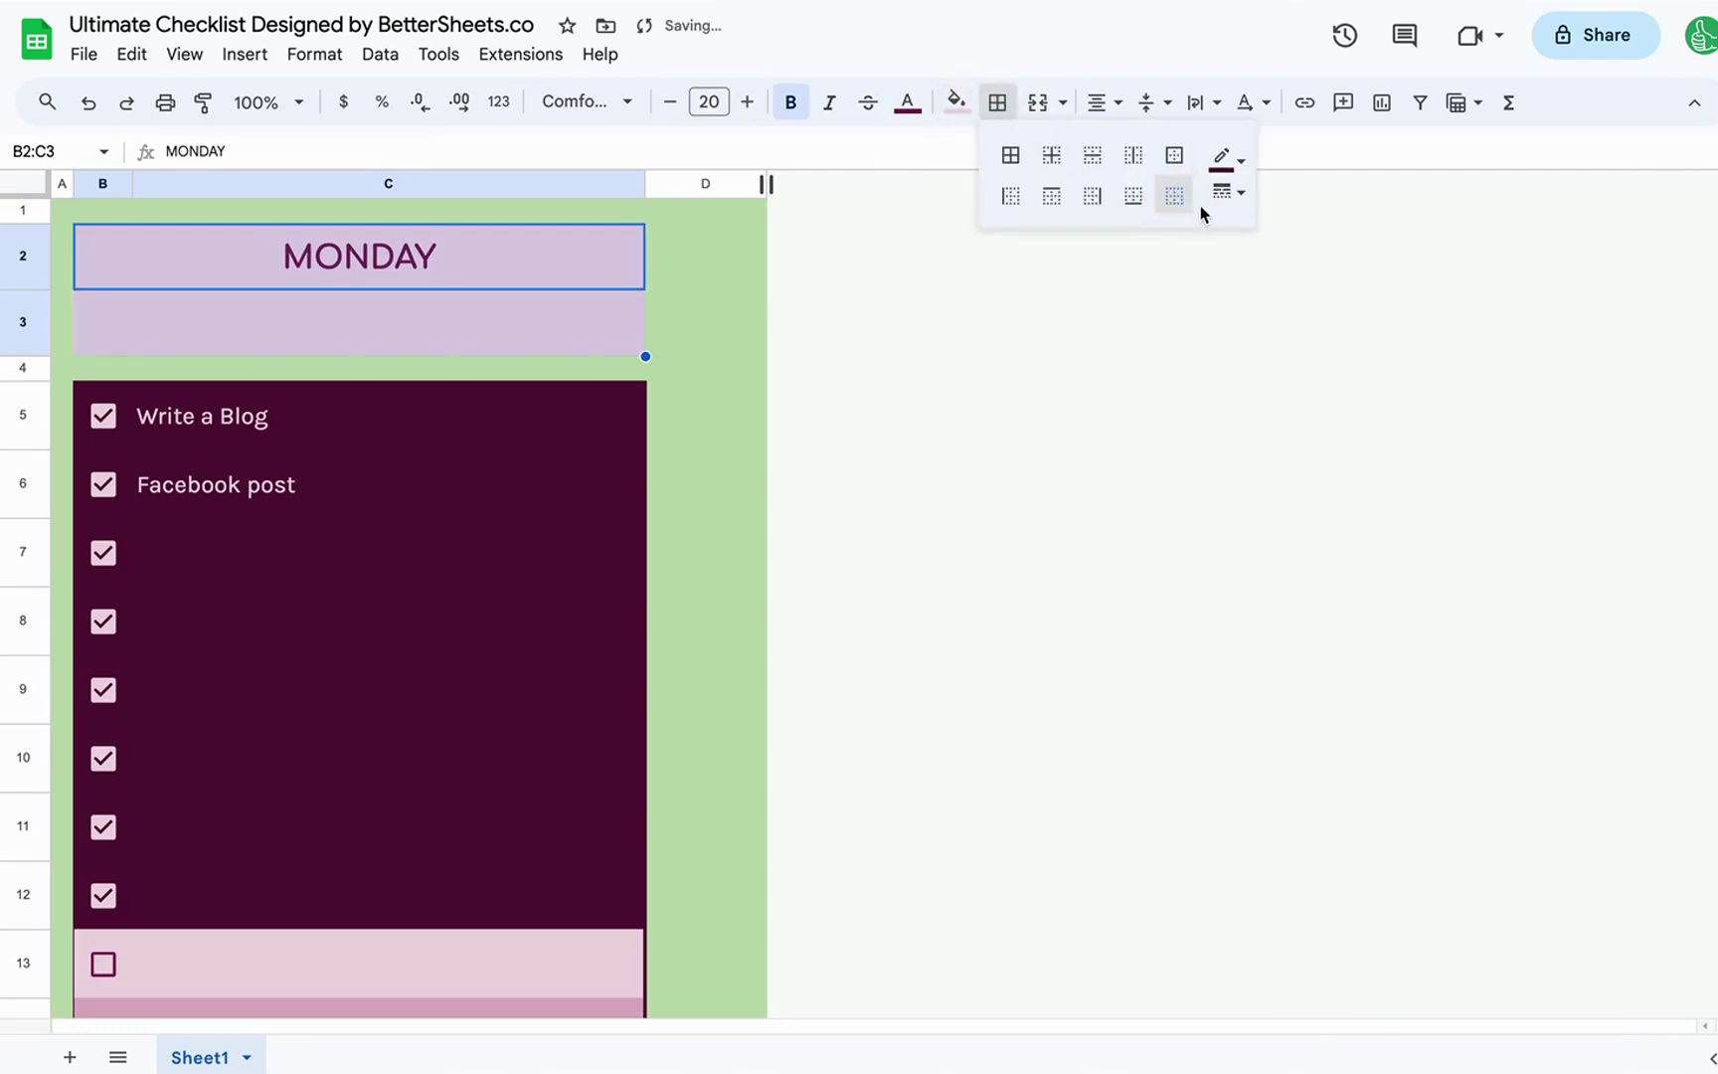
click(1225, 192)
click(1279, 239)
click(1132, 196)
click(1095, 198)
click(1053, 196)
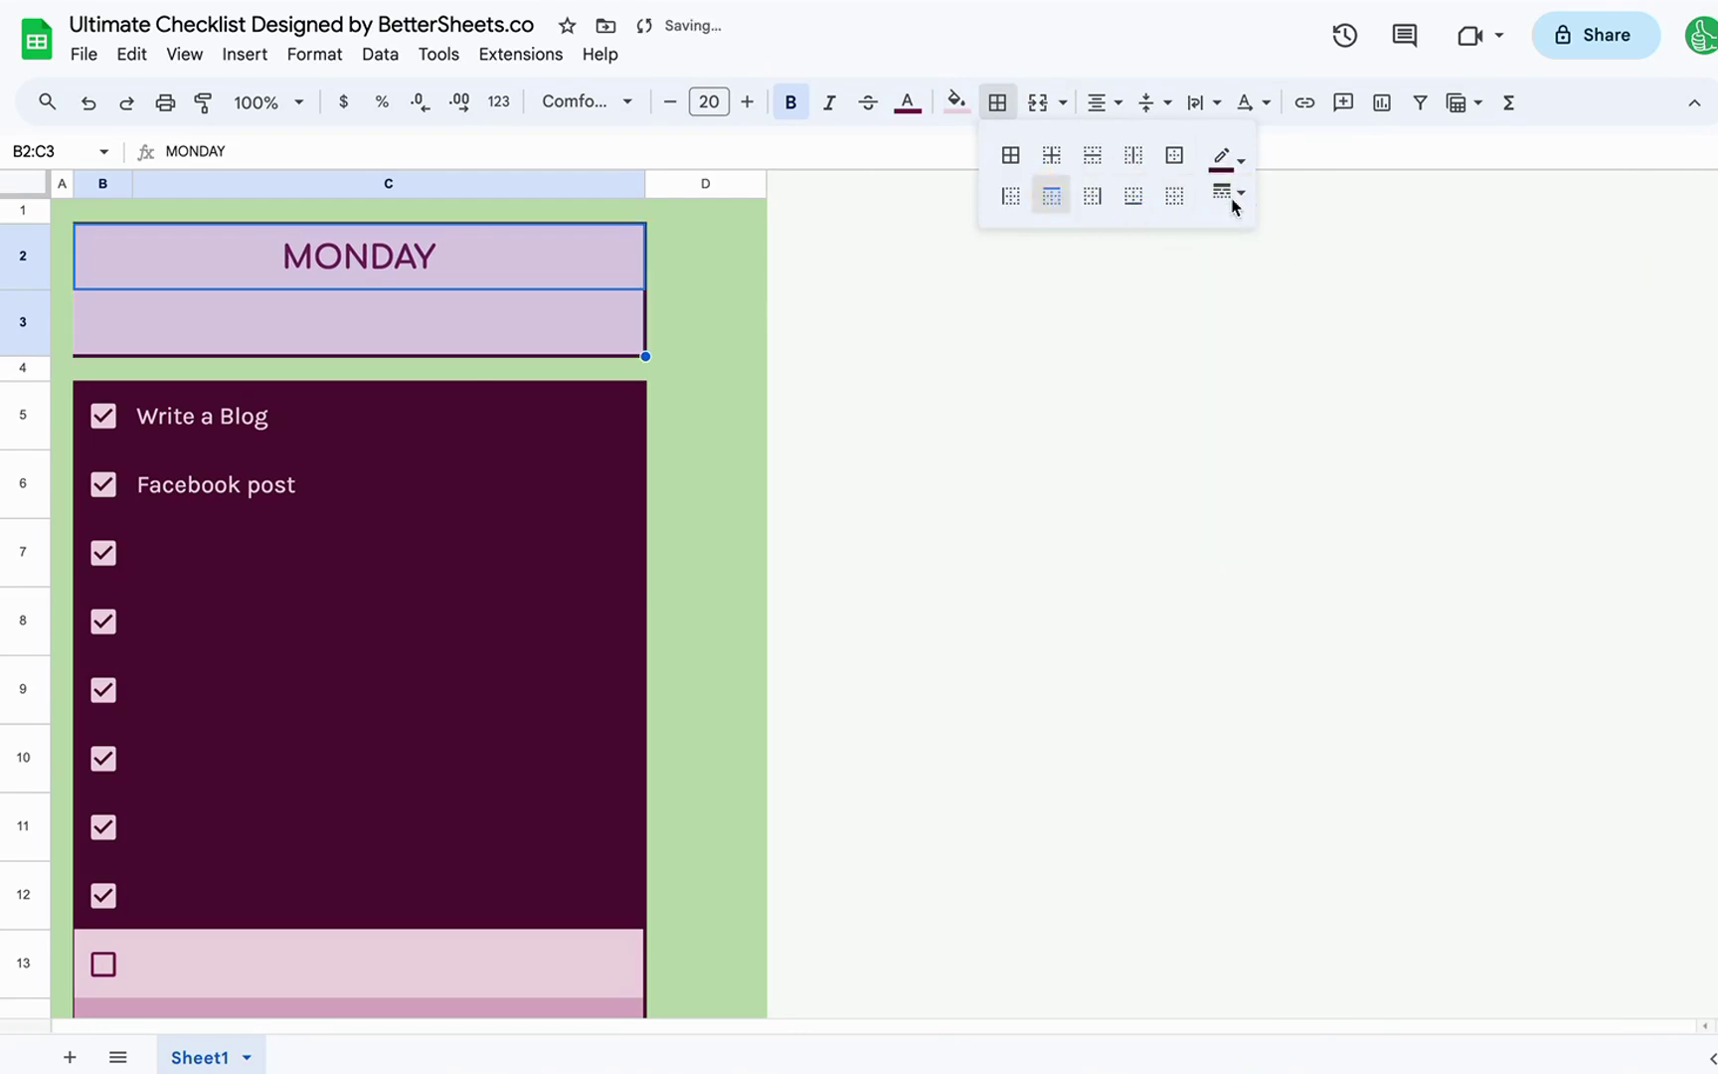
click(1052, 196)
click(987, 204)
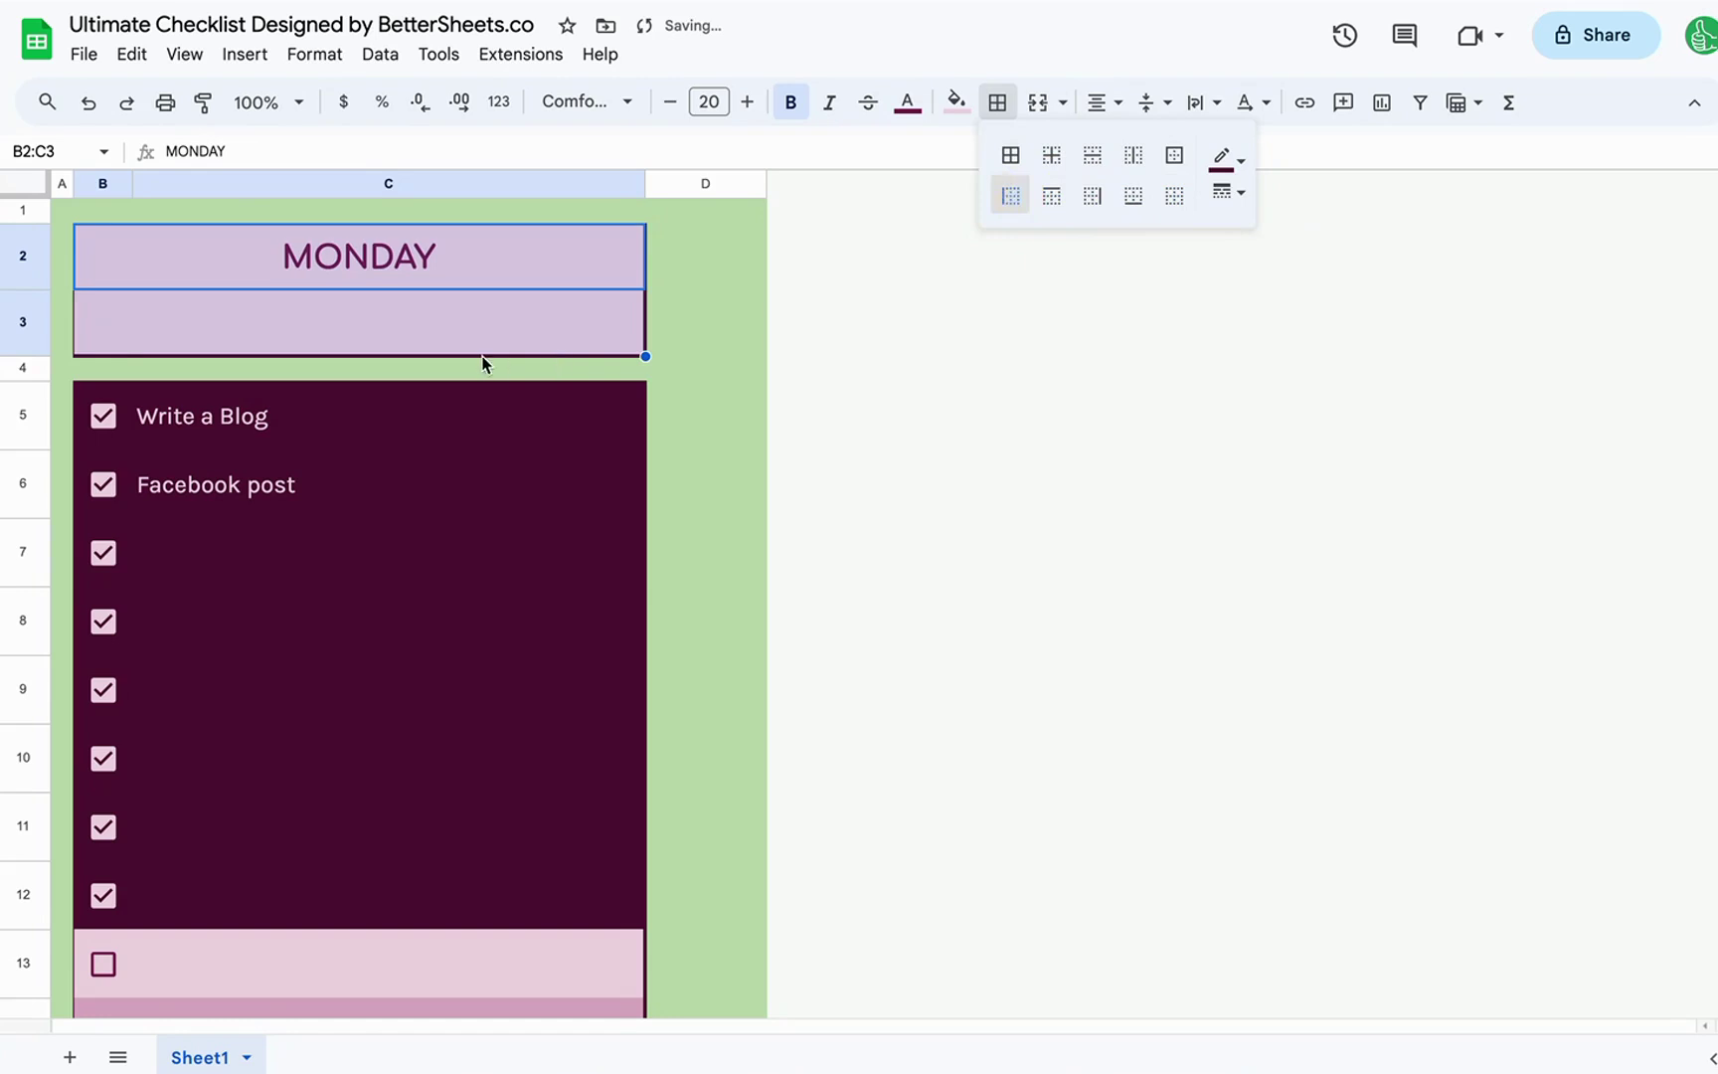
- Make row 3 shorter and merge B3:C3 into one cell
click(255, 308)
click(119, 330)
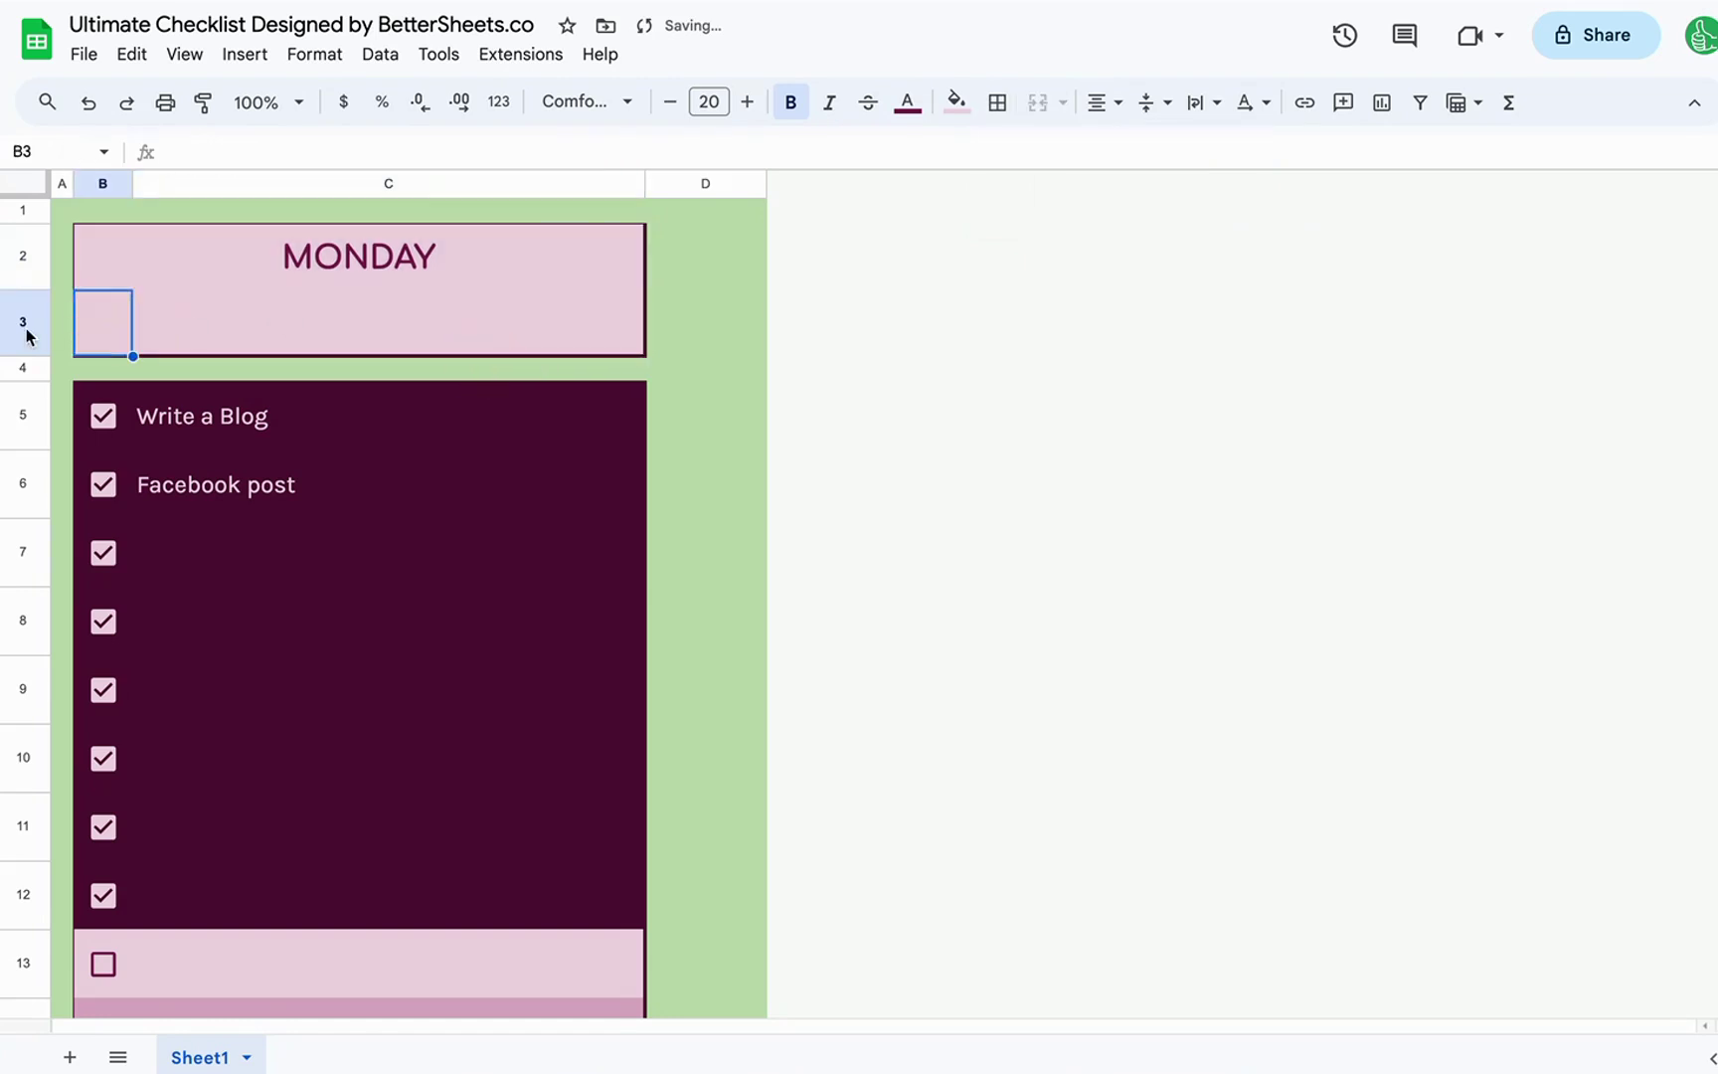
drag(23, 354, 24, 320)
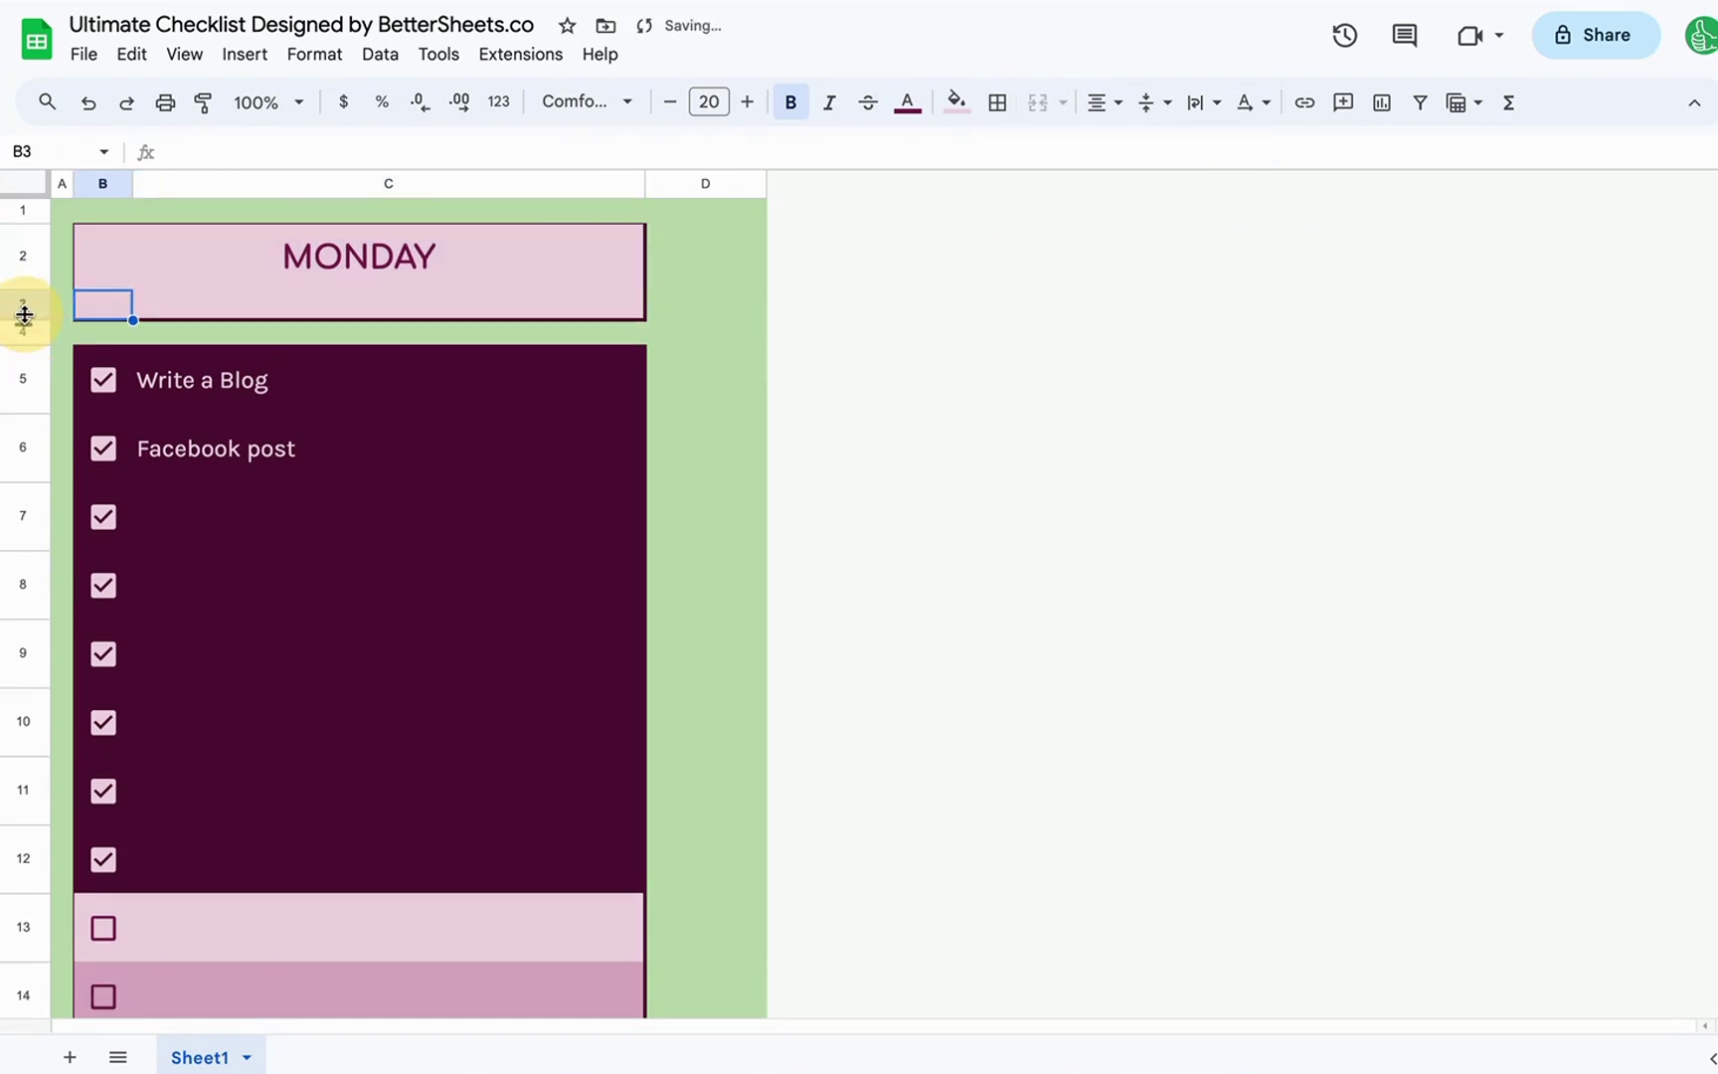
shift+click(229, 316)
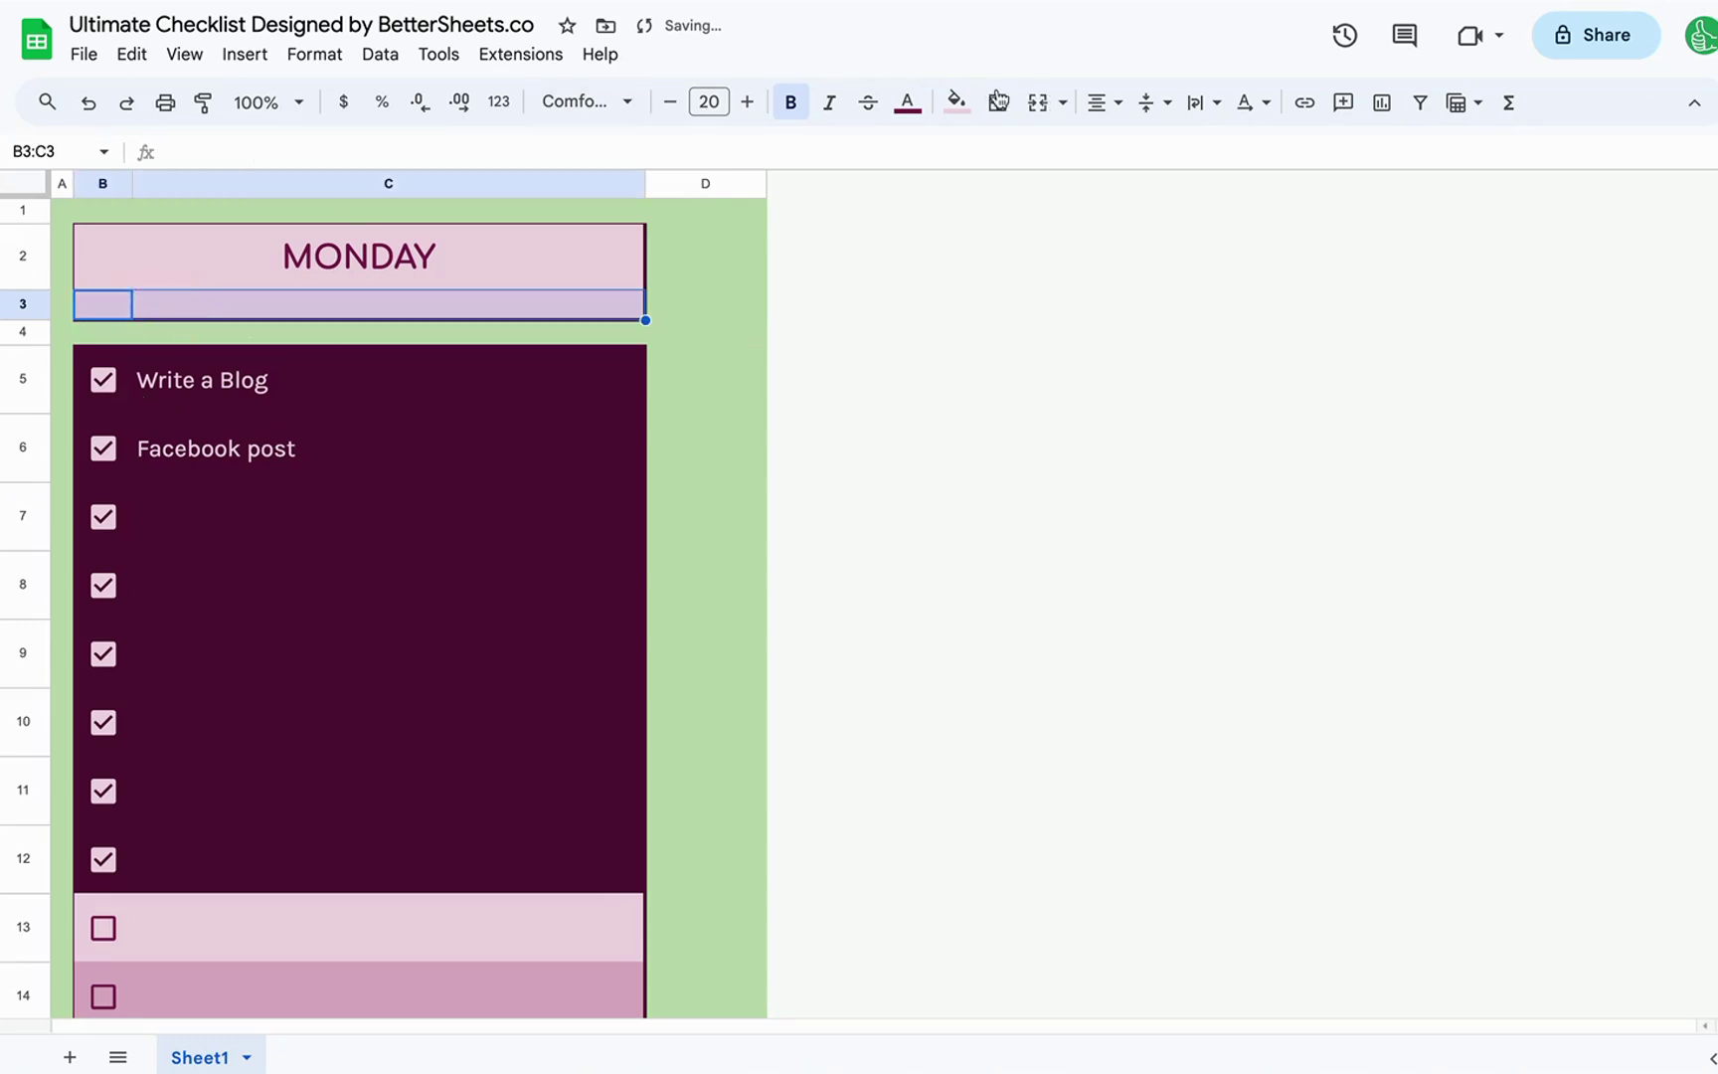
click(1037, 103)
- Start a SPARKLINE formula in B3 counting B5:B18 with a "charttype","bar" option
text(=spr)
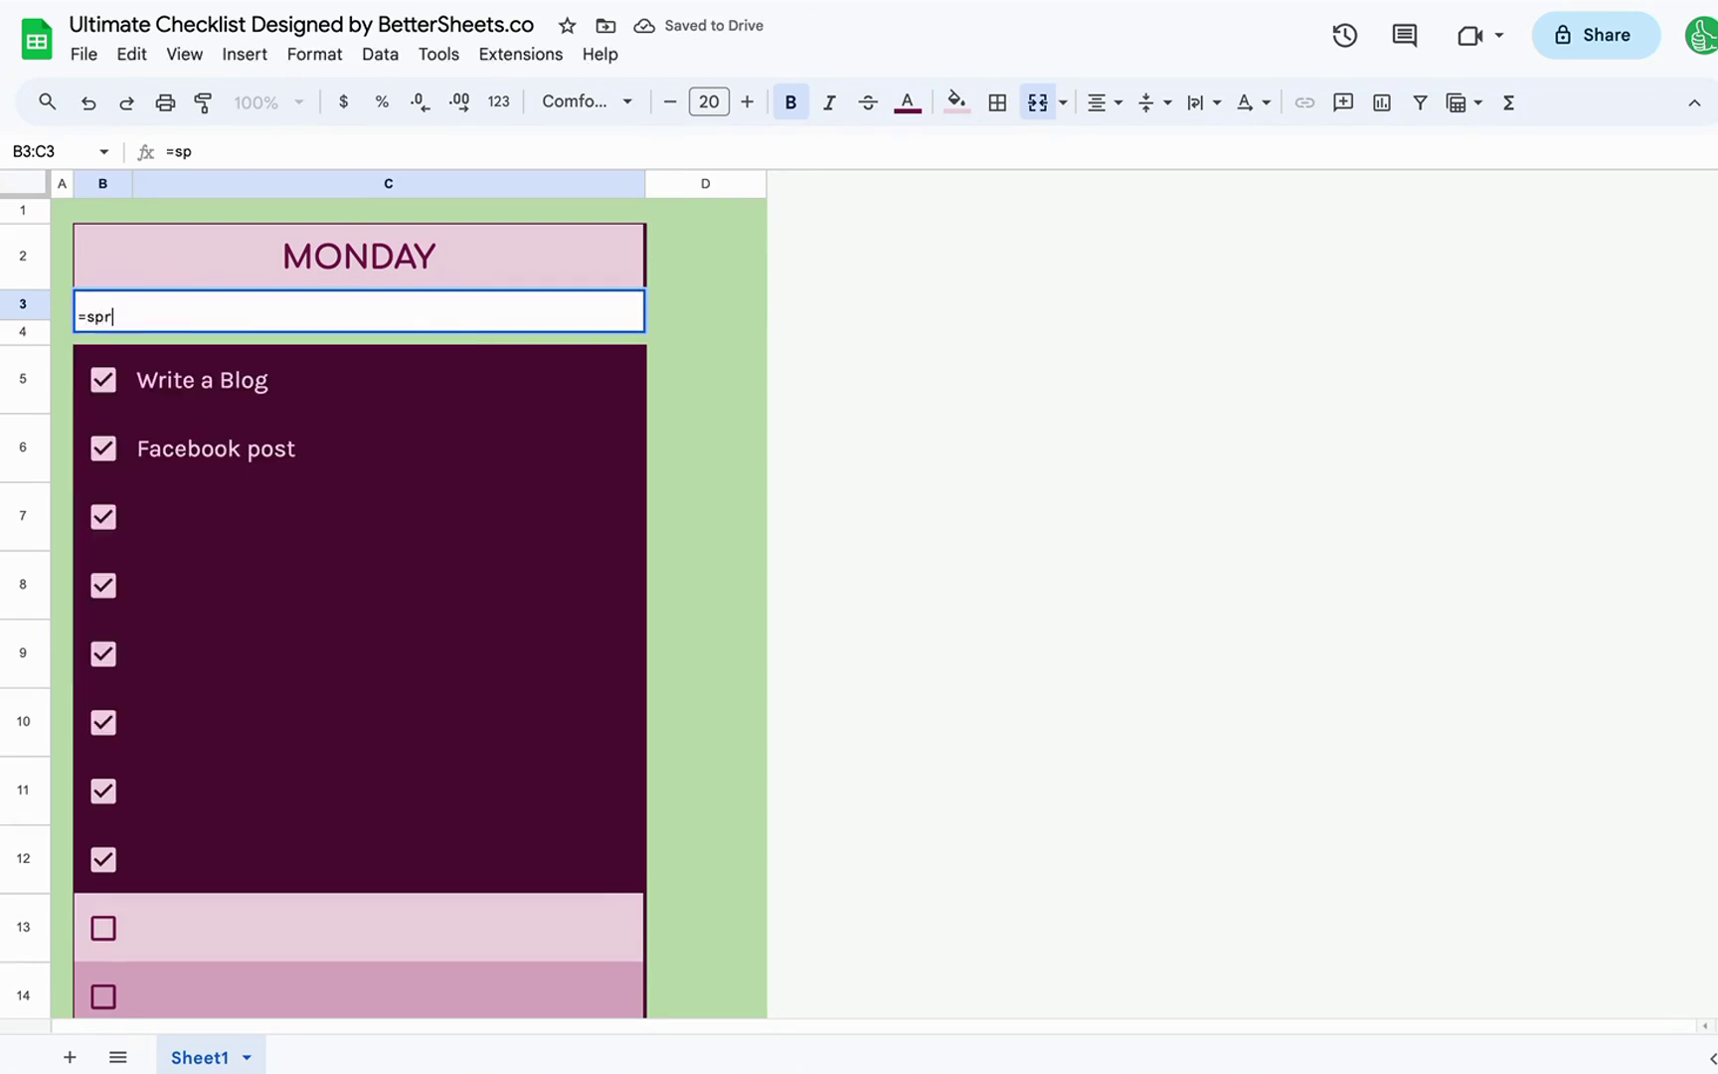
key(BackSpace)
text(arkline()
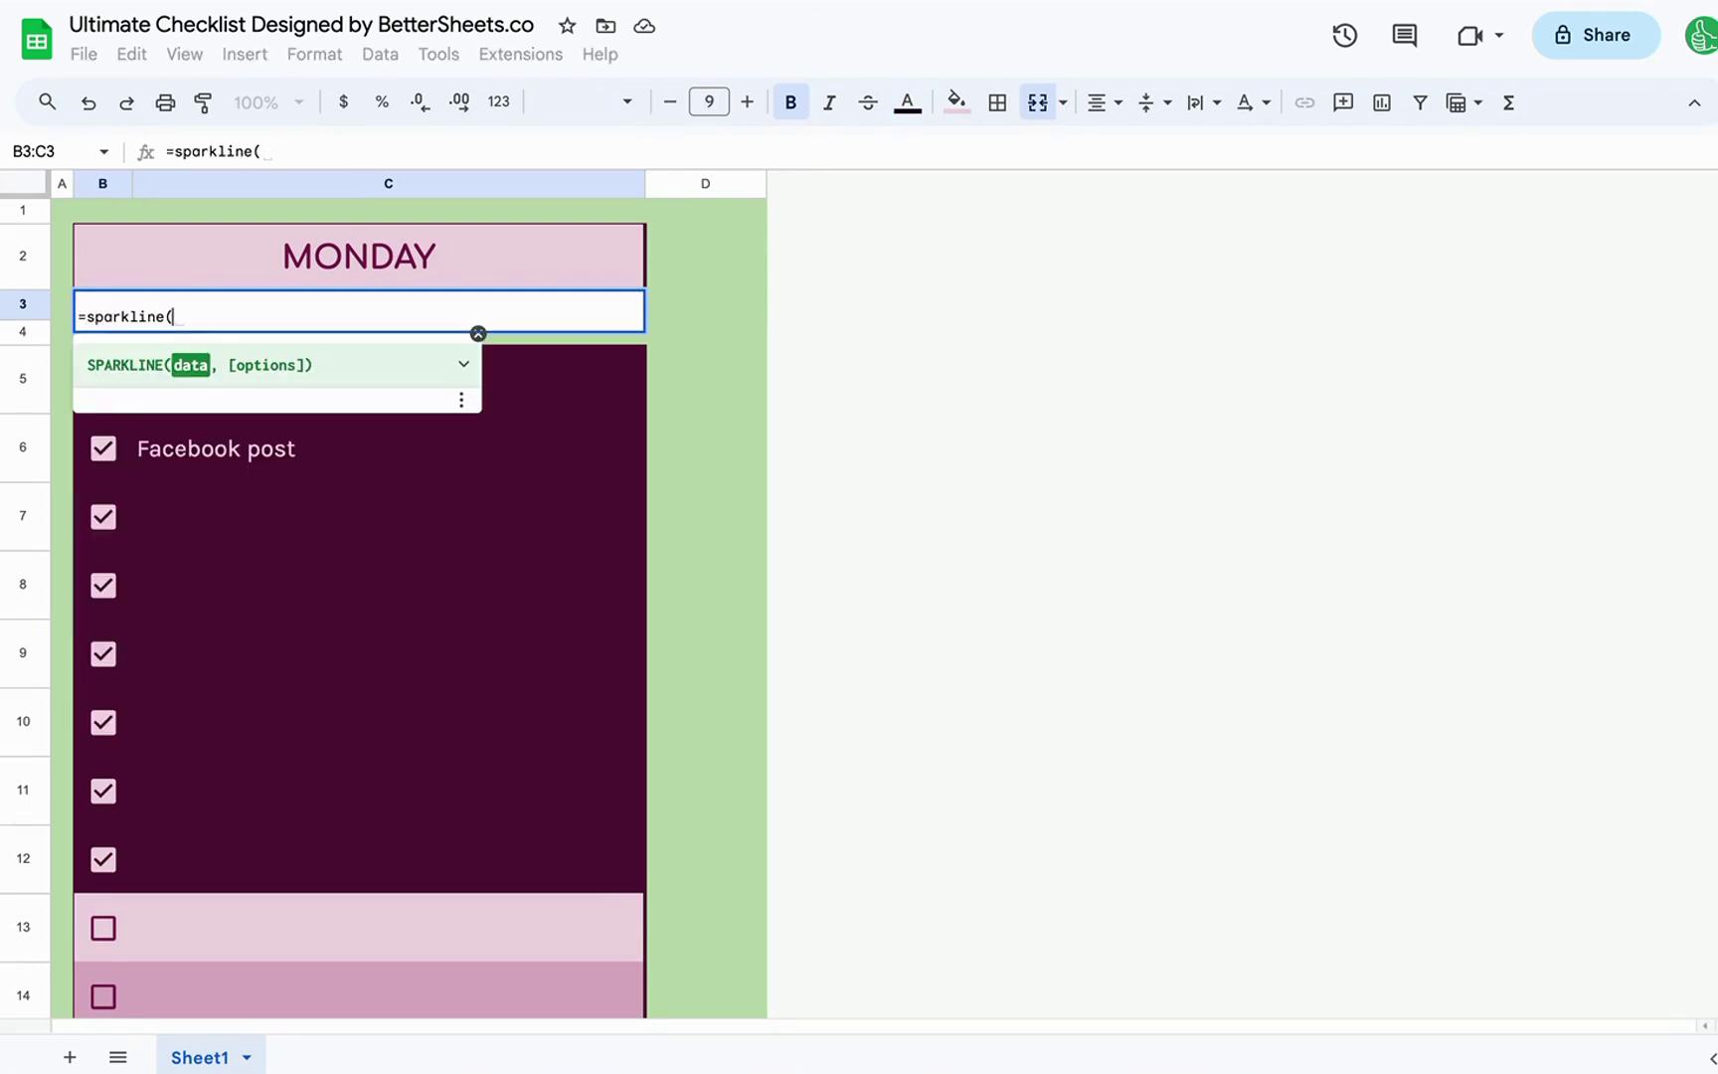
text(countif(B)
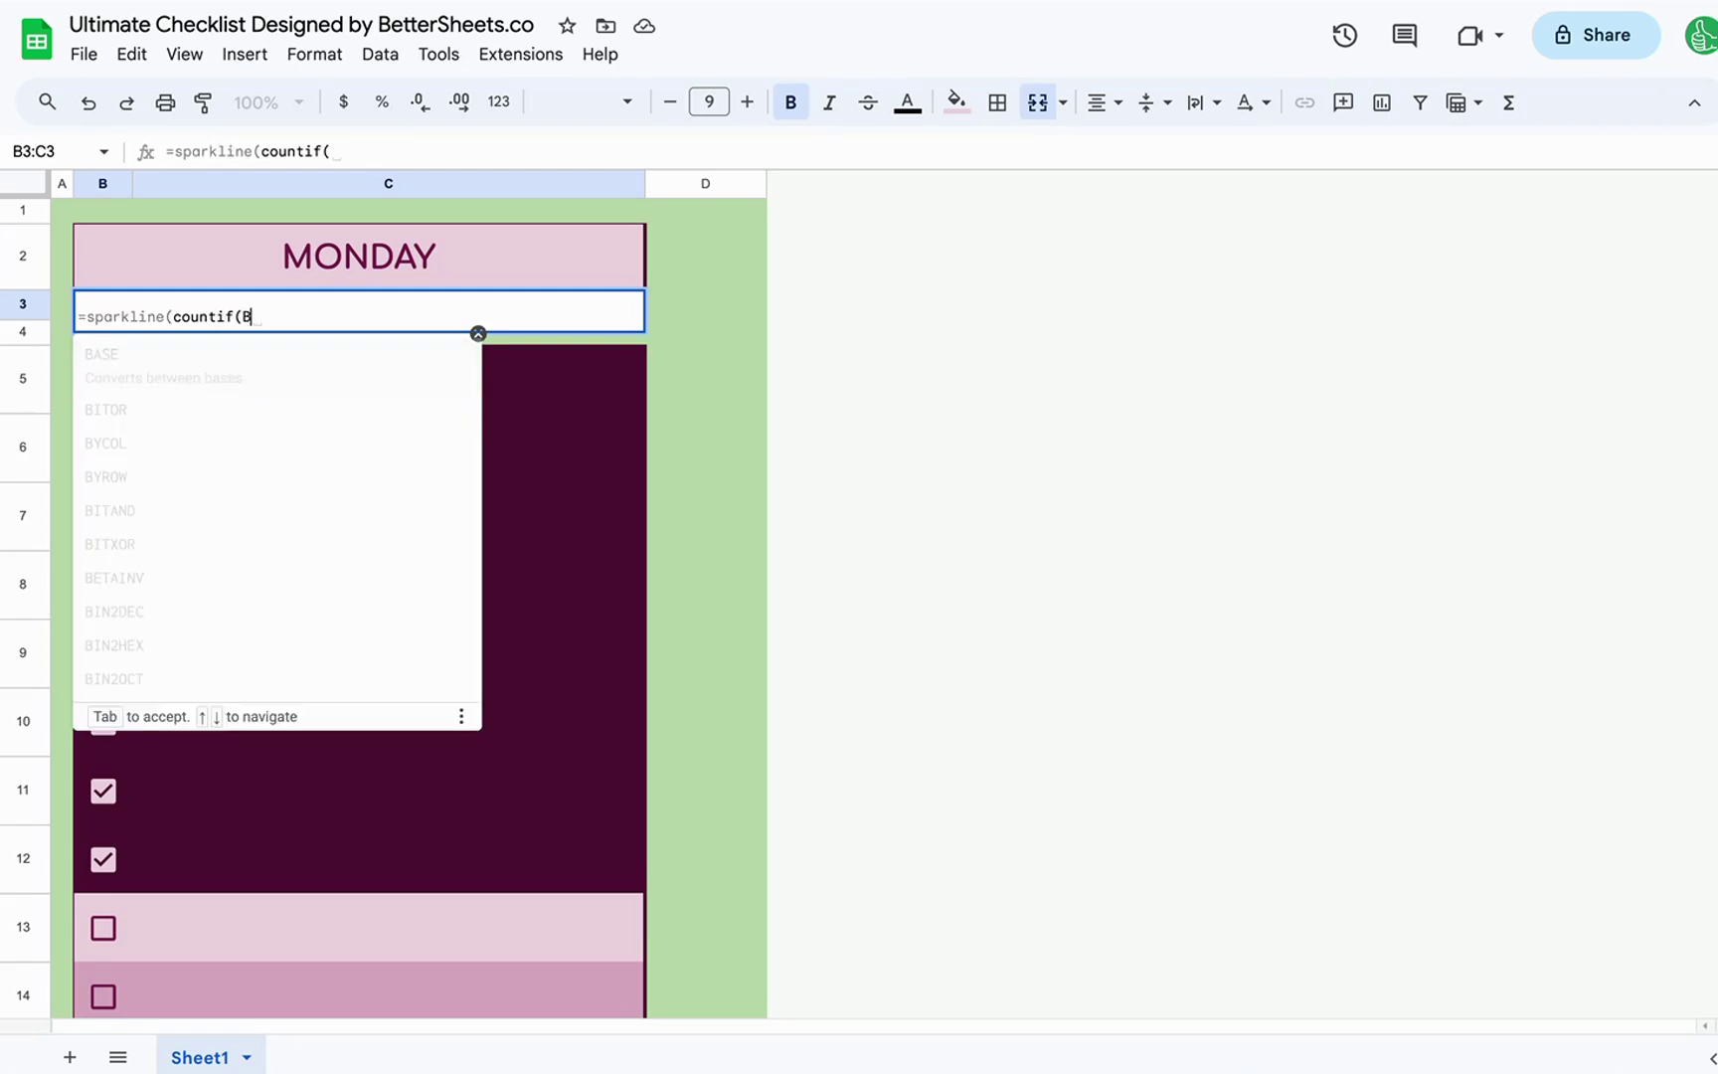
text(5:)
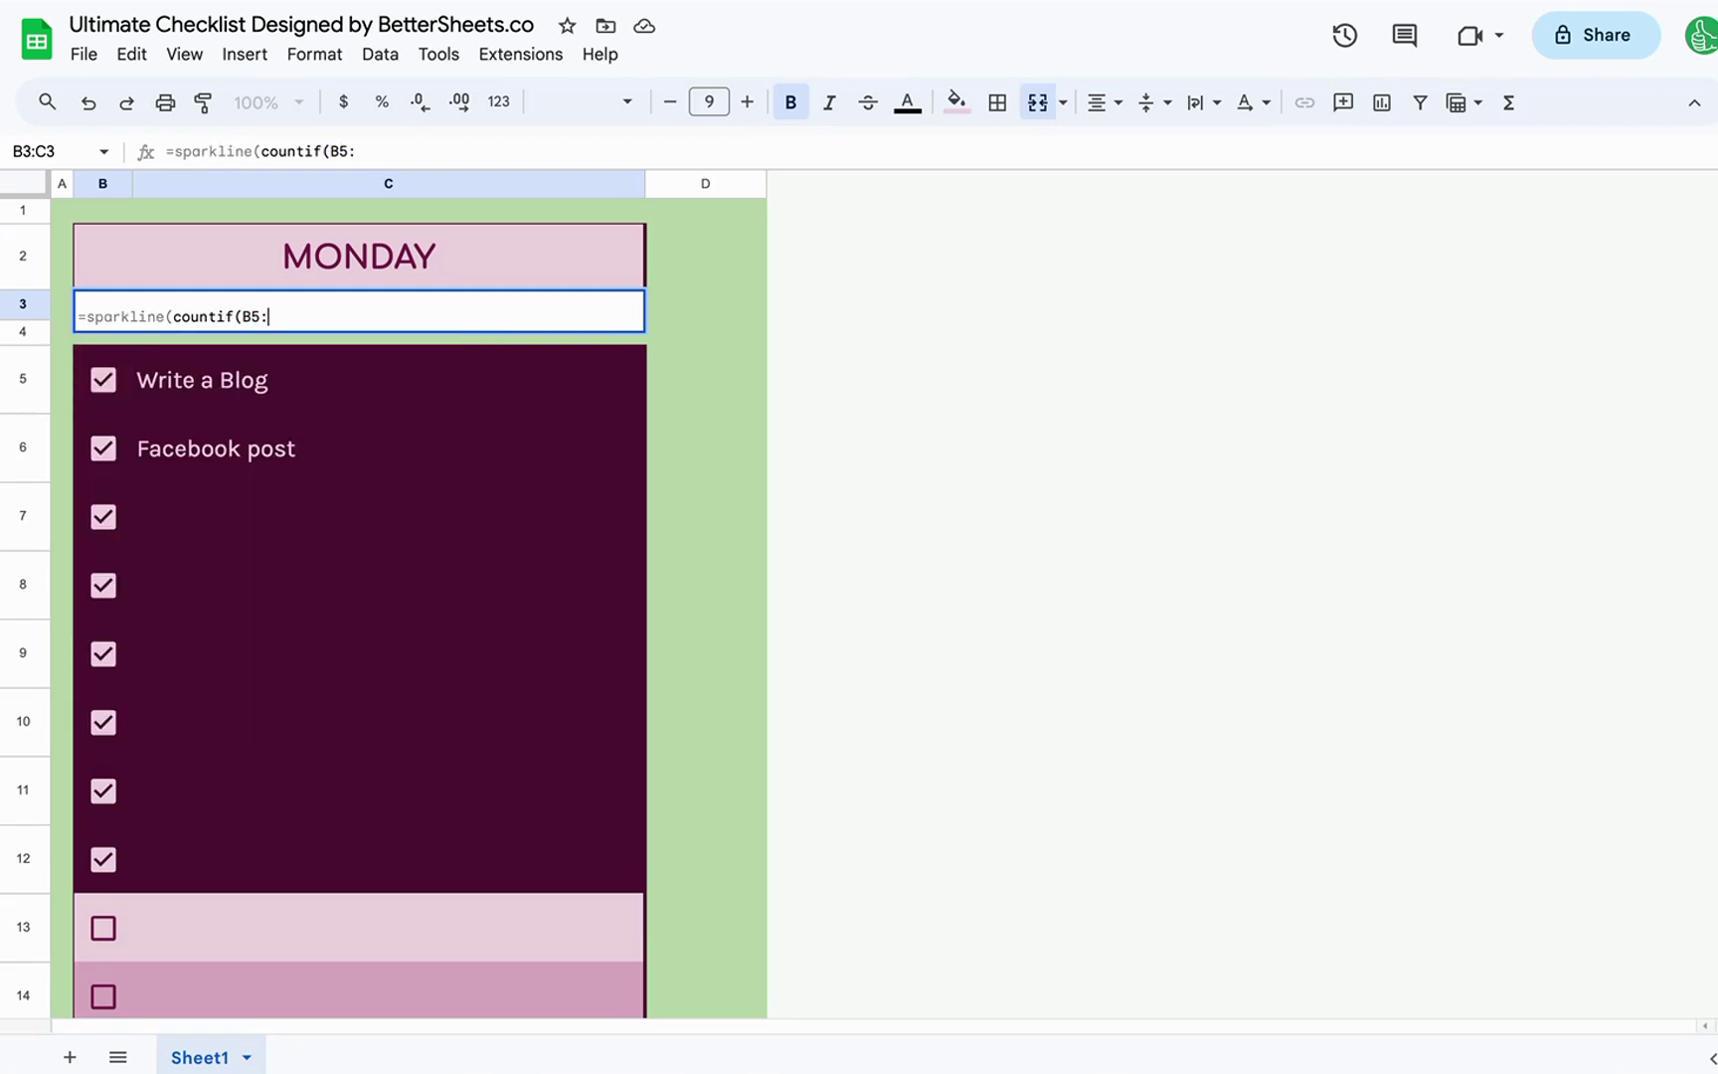
text(B18),[)
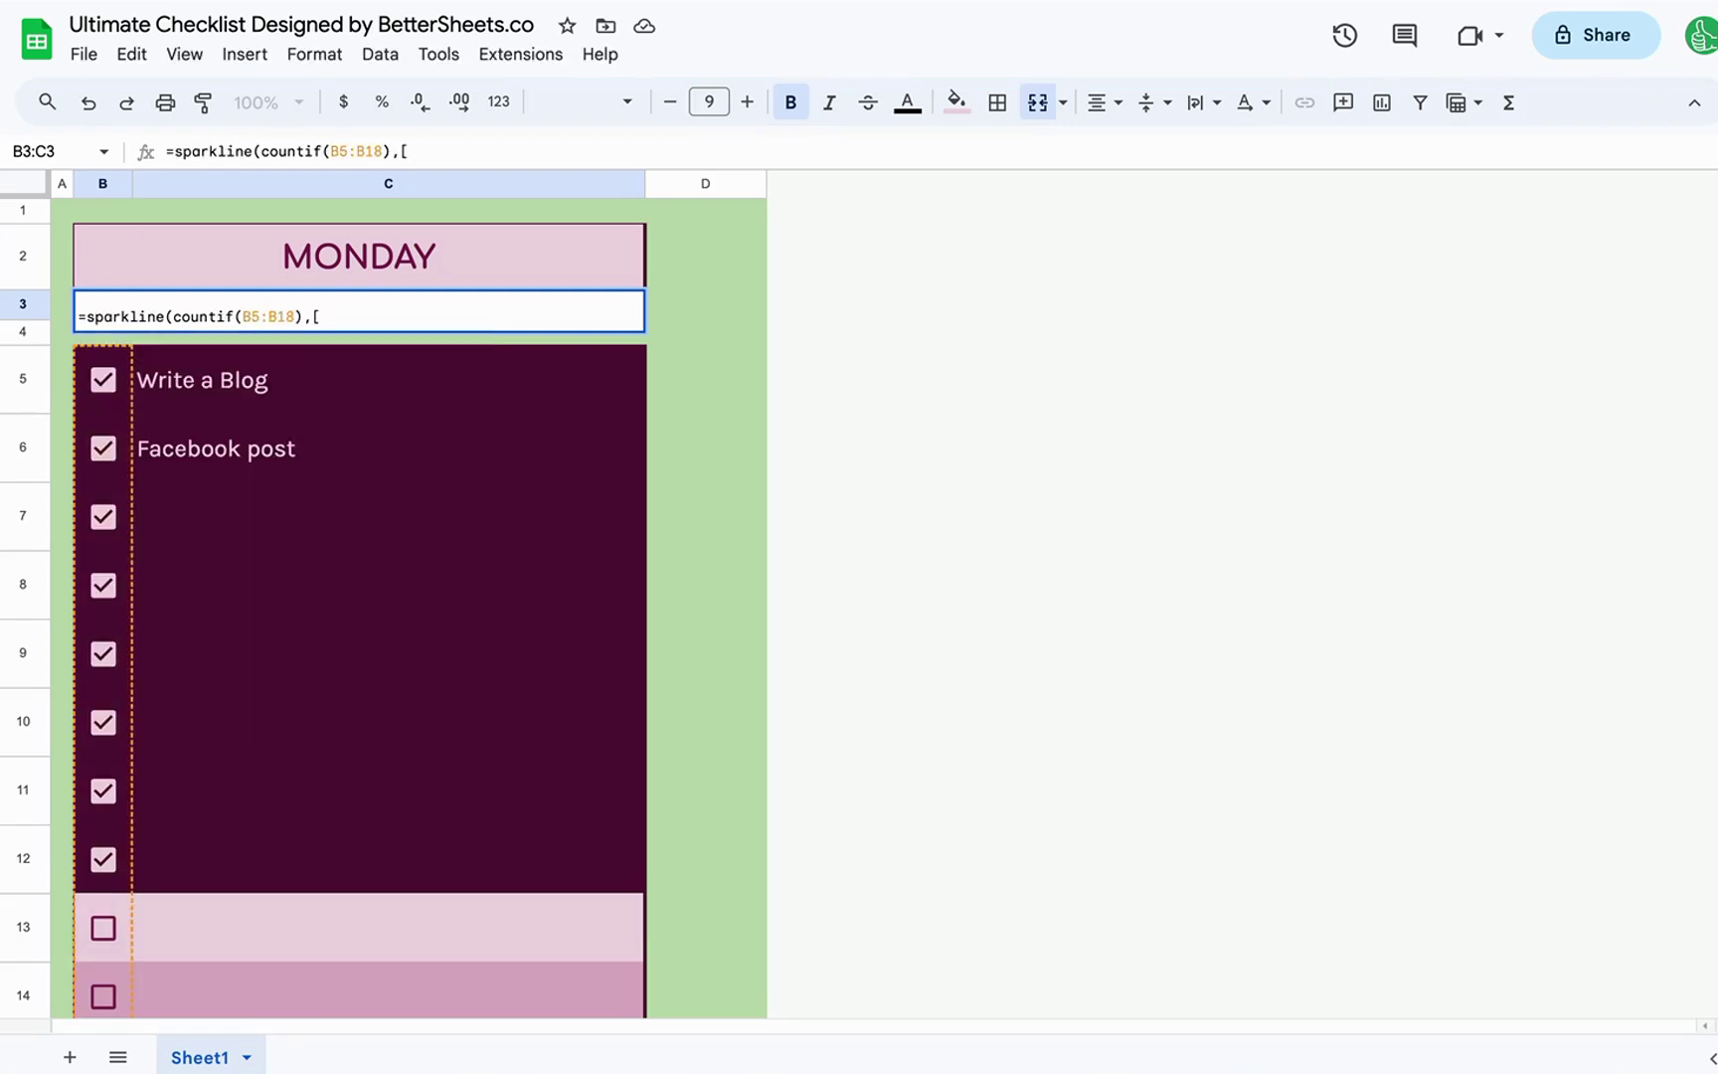
key(BackSpace)
text({)
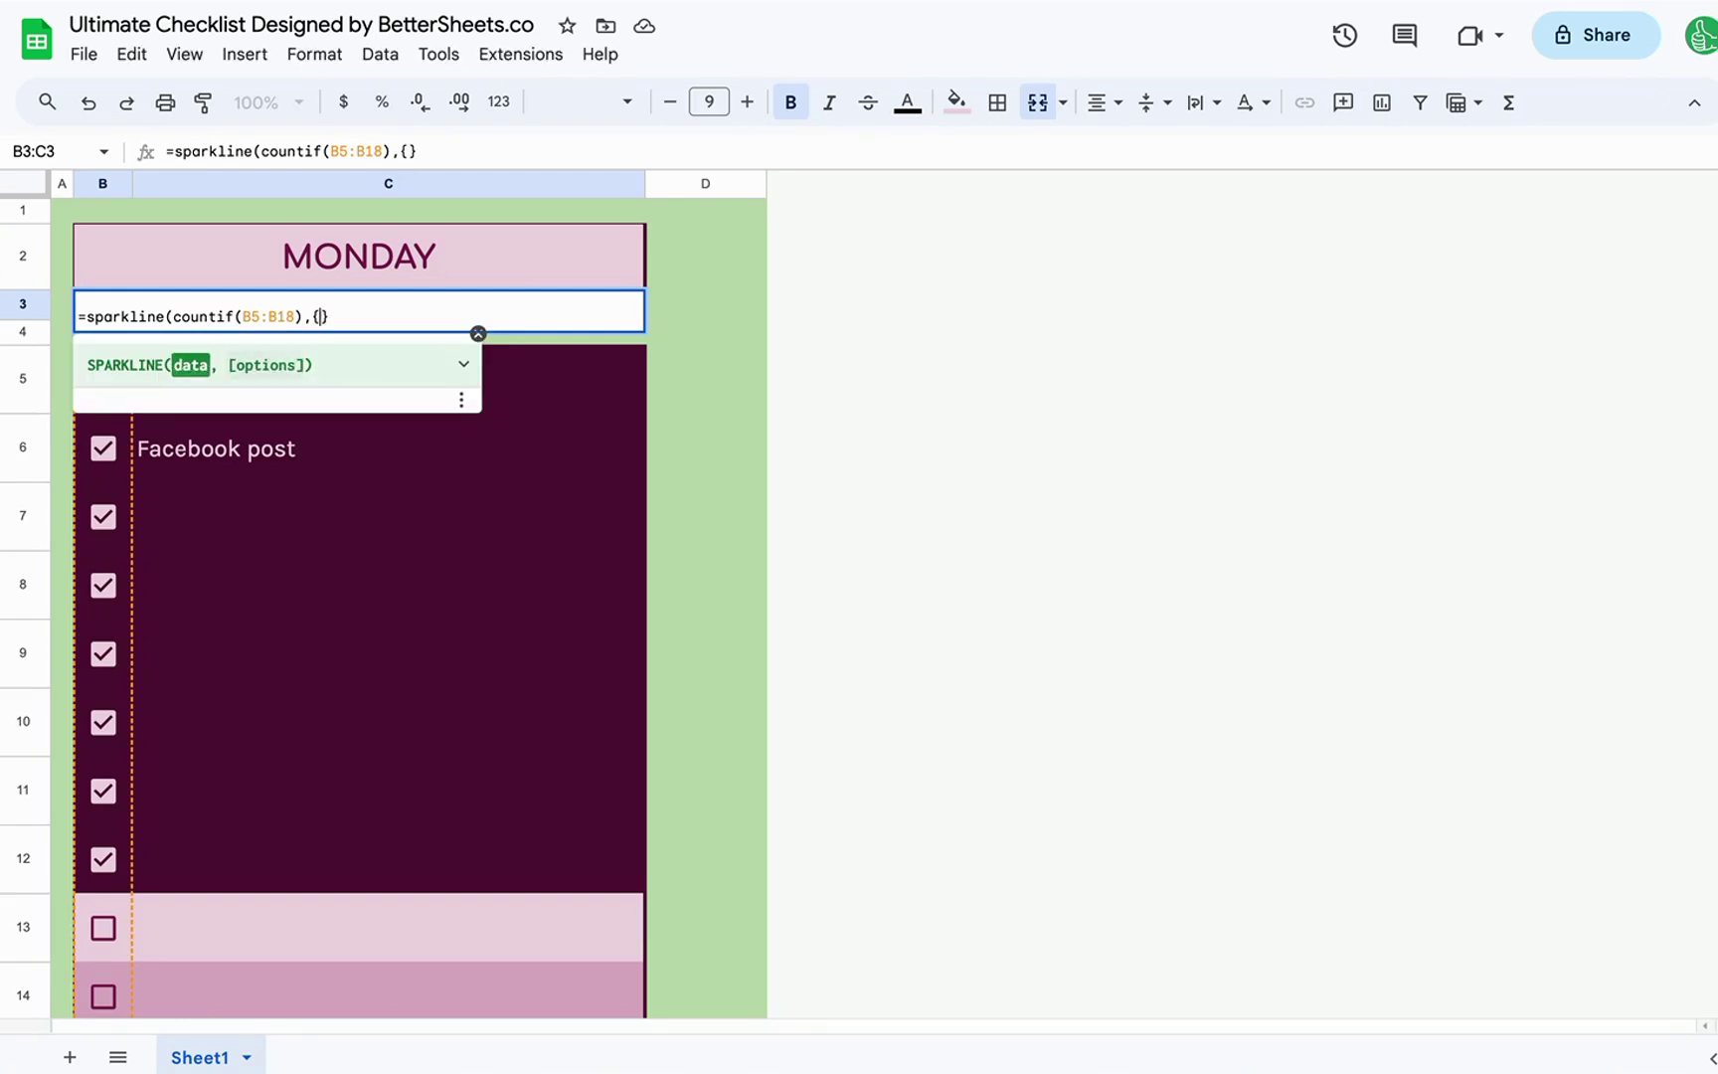
text(")
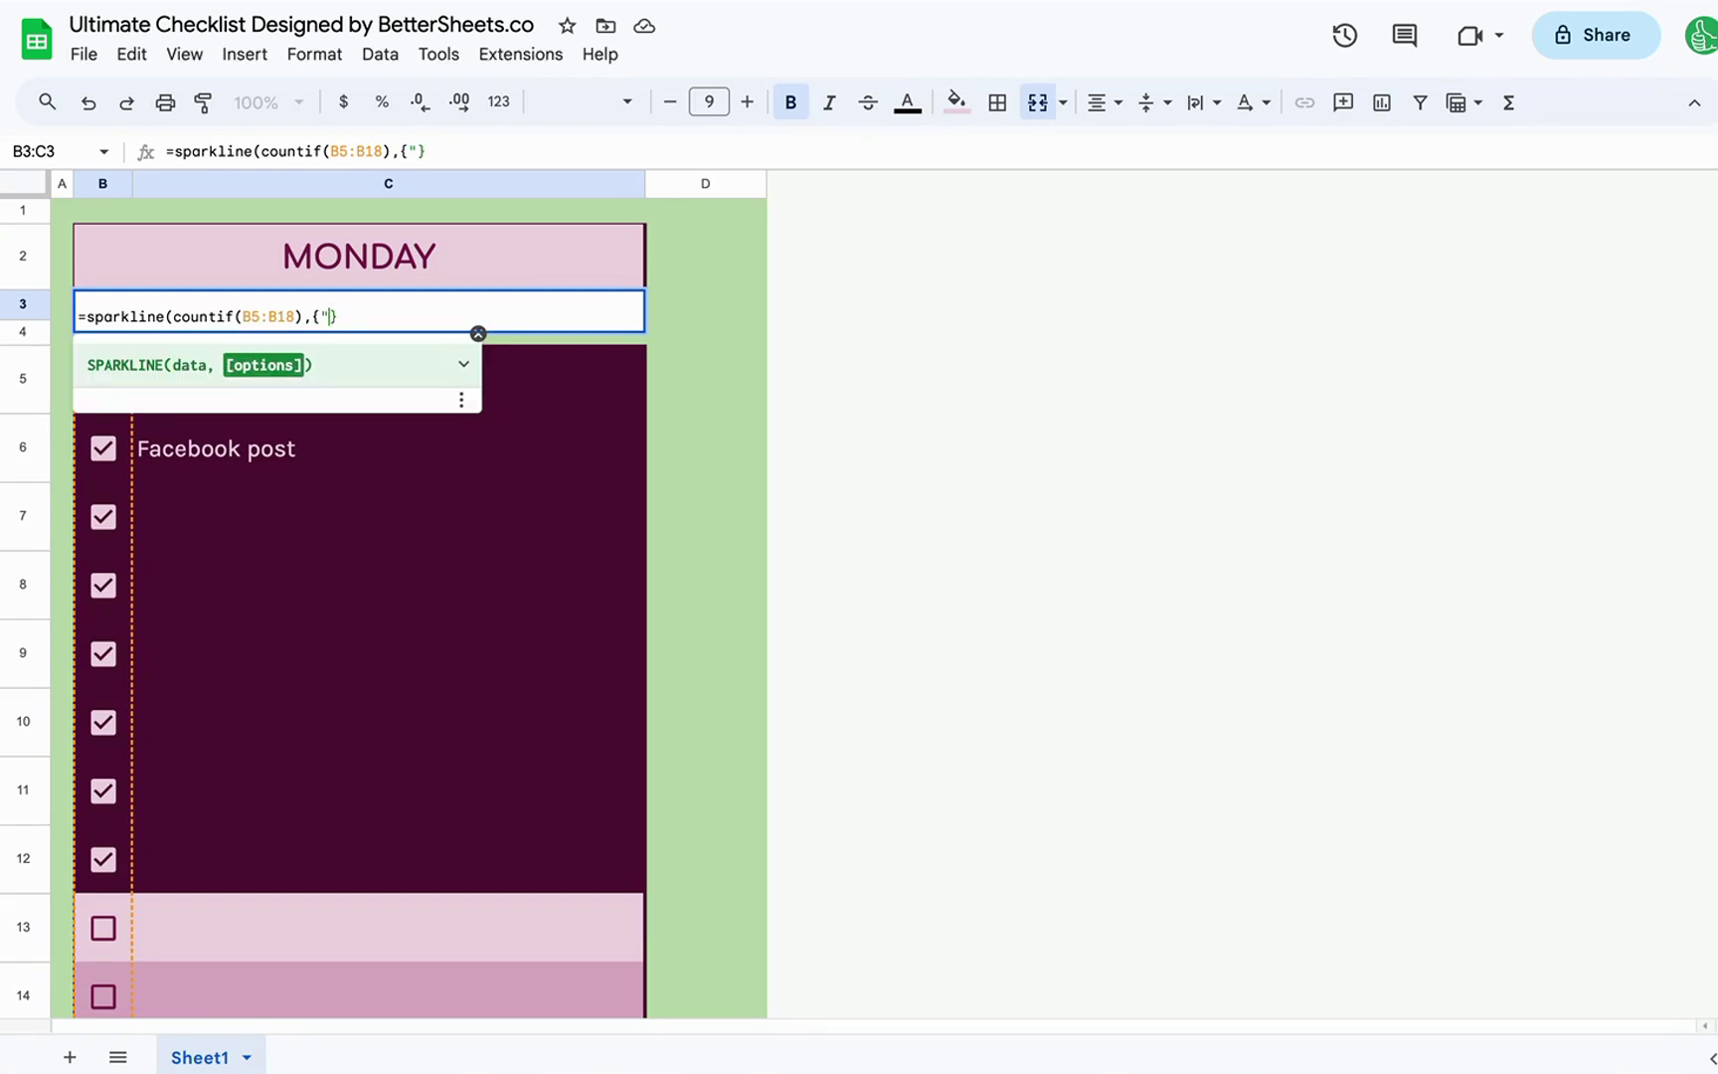
text(bar)
key(BackSpace)
key(BackSpace)
key(BackSpace)
text(charttype", )
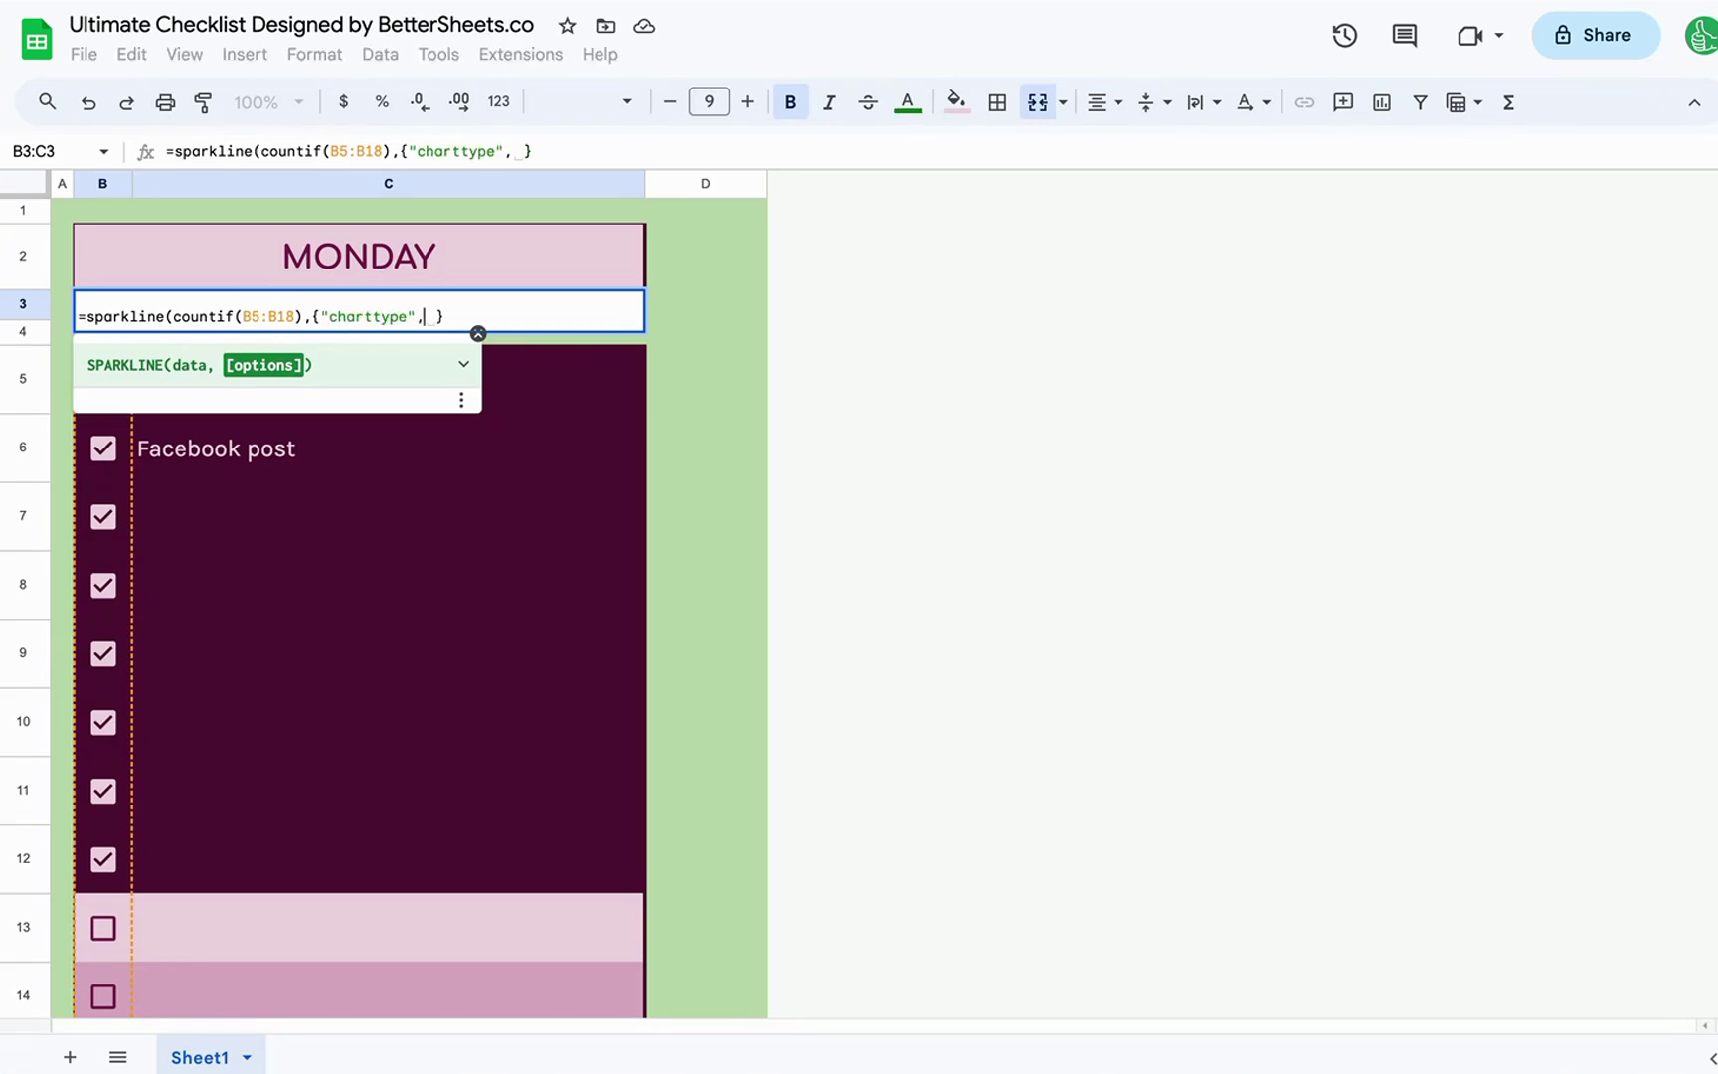
text("bar",)
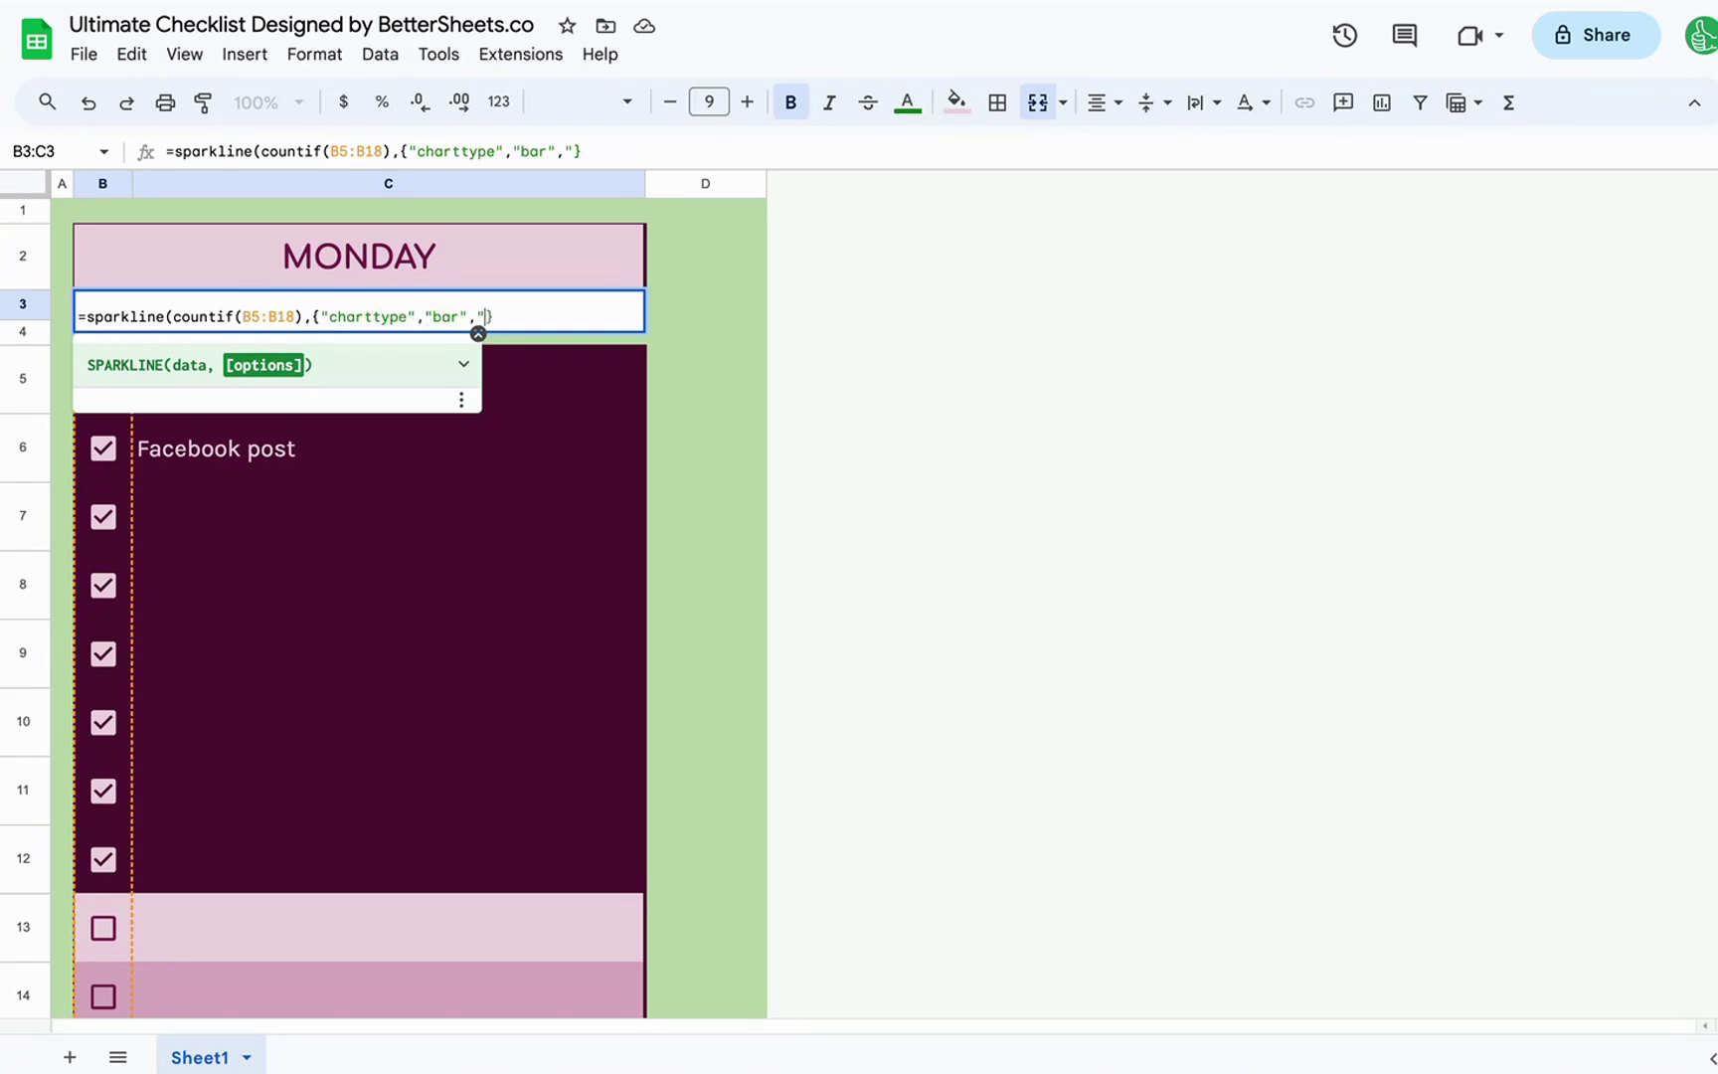
text("max",)
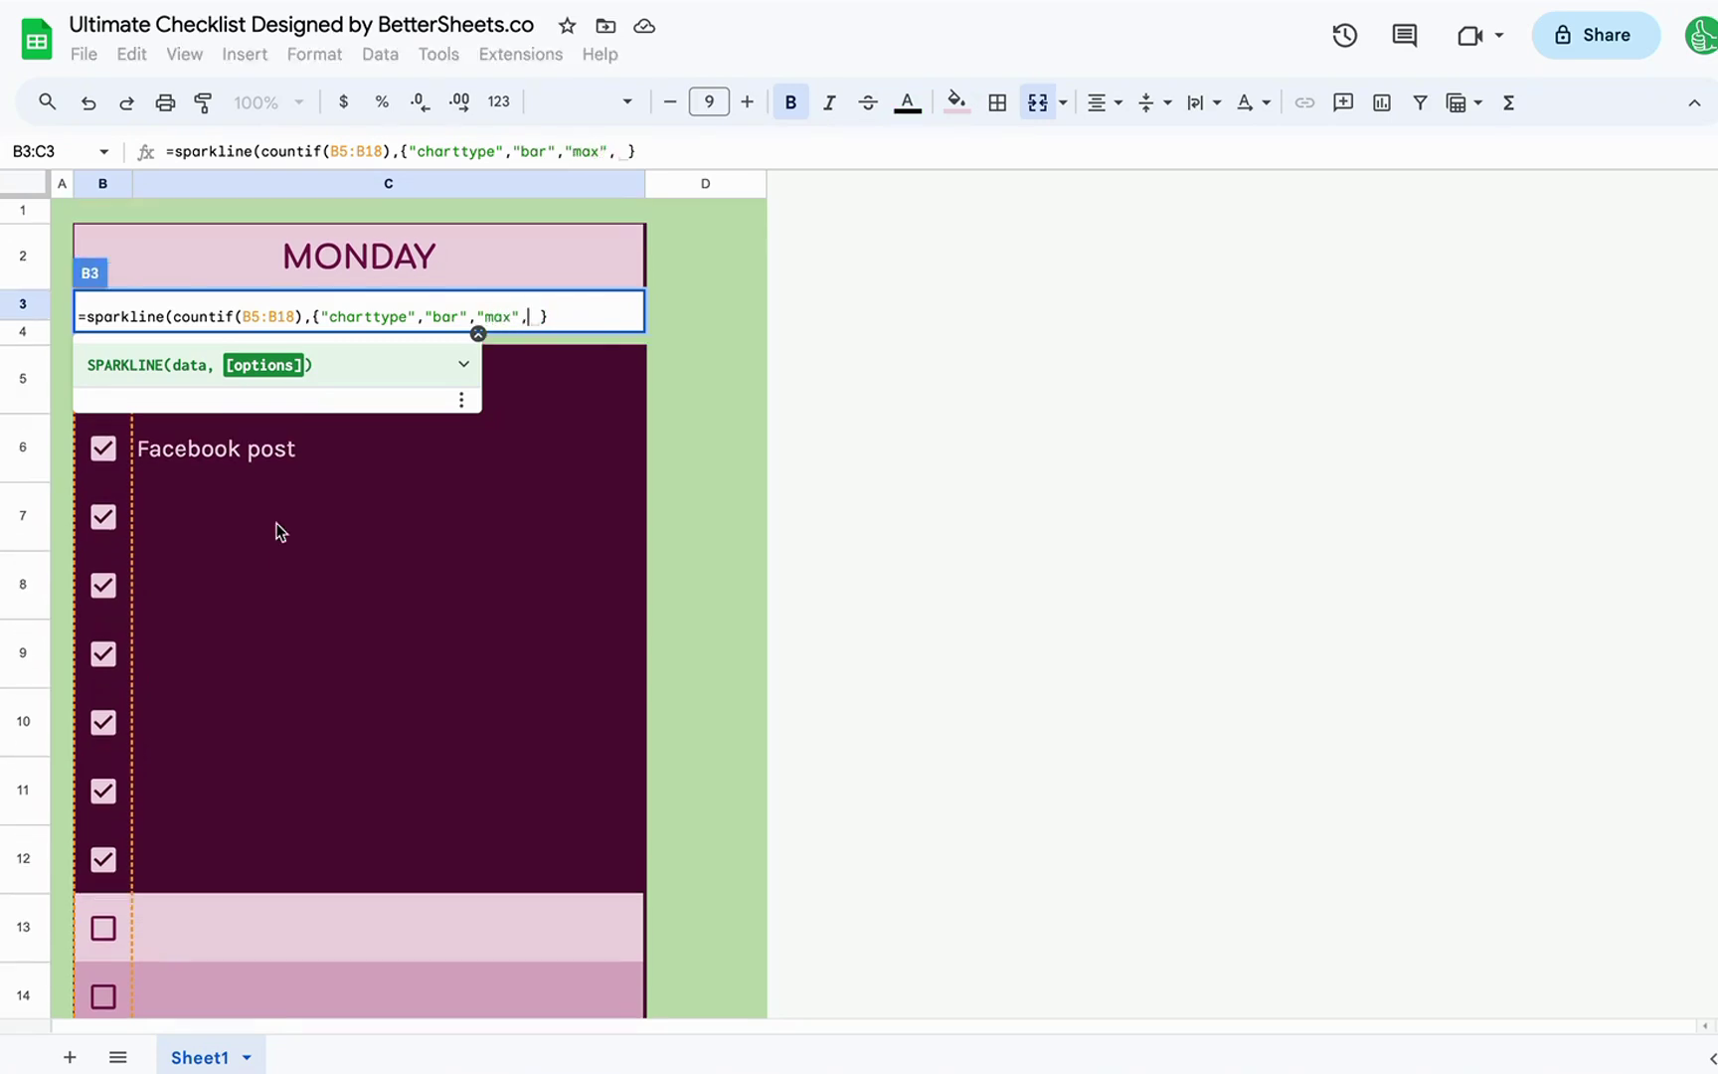
- Set the bar's max to counta(C5:C18) and commit the sparkline formula
key(super+space)
key(Escape)
key(BackSpace)
text(13)
key(BackSpace)
key(BackSpace)
key(BackSpace)
text(counta(B)
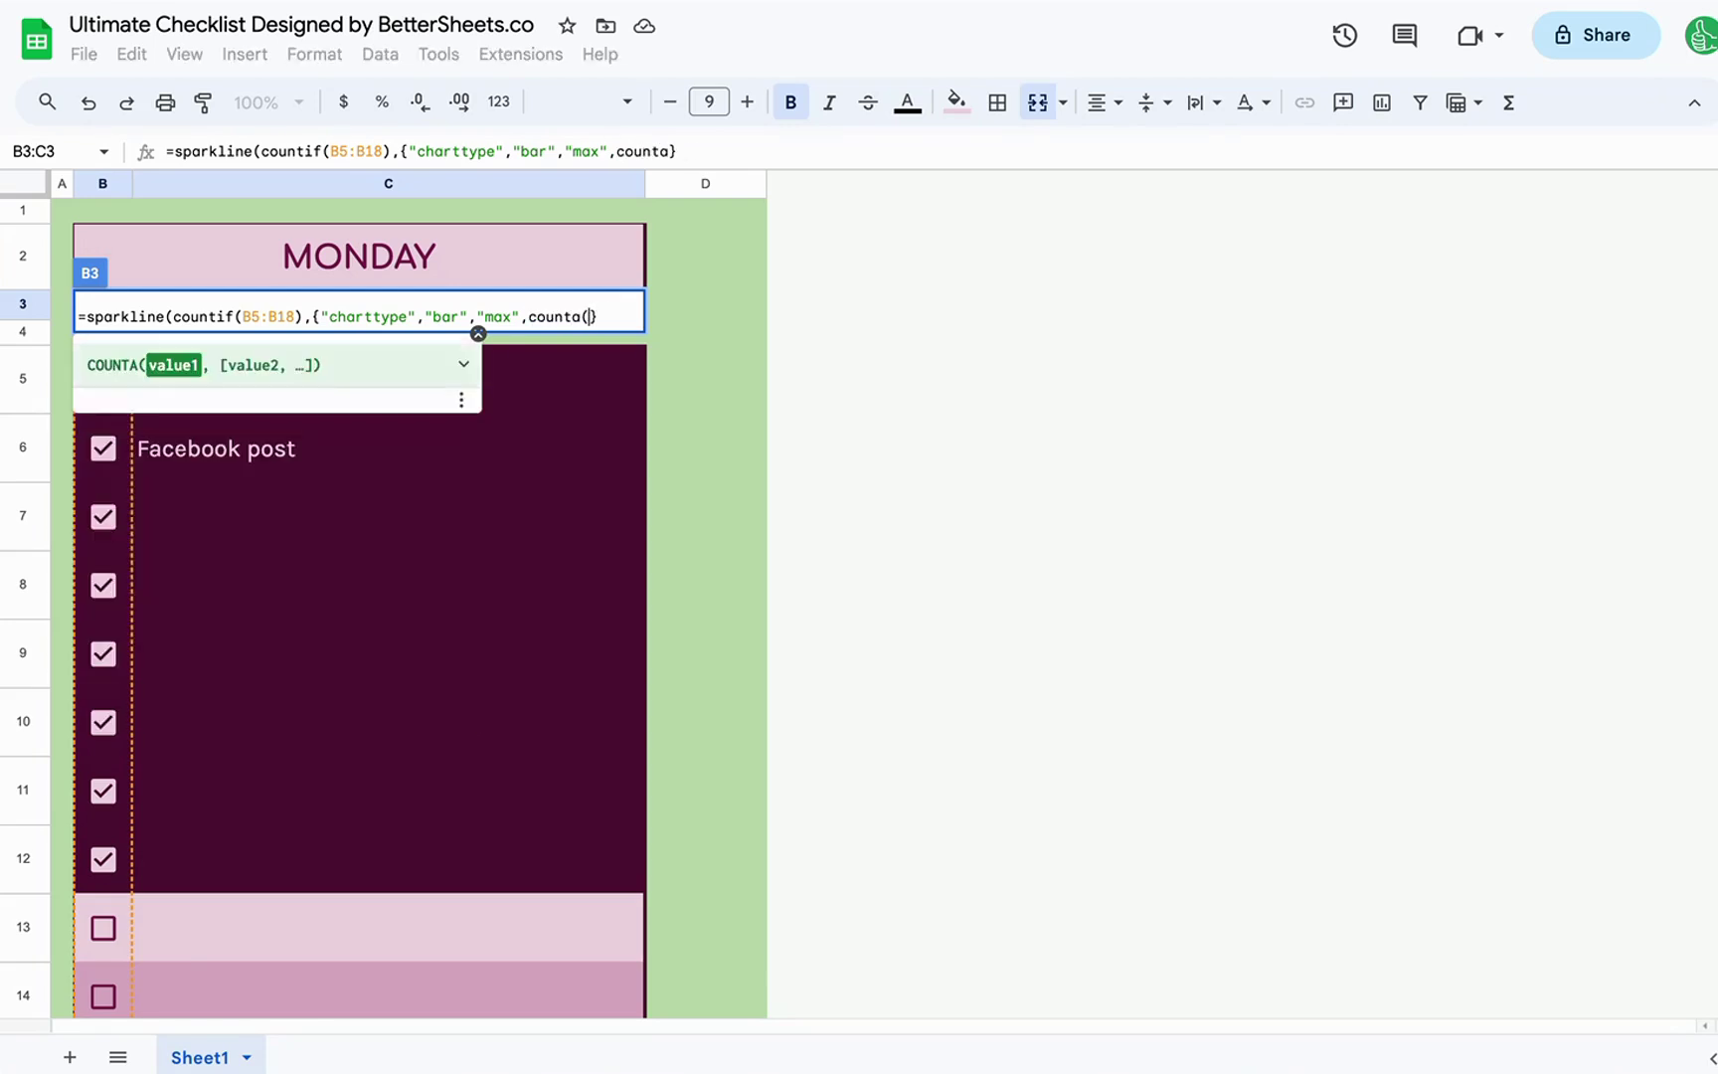
key(BackSpace)
text(C5:C18))
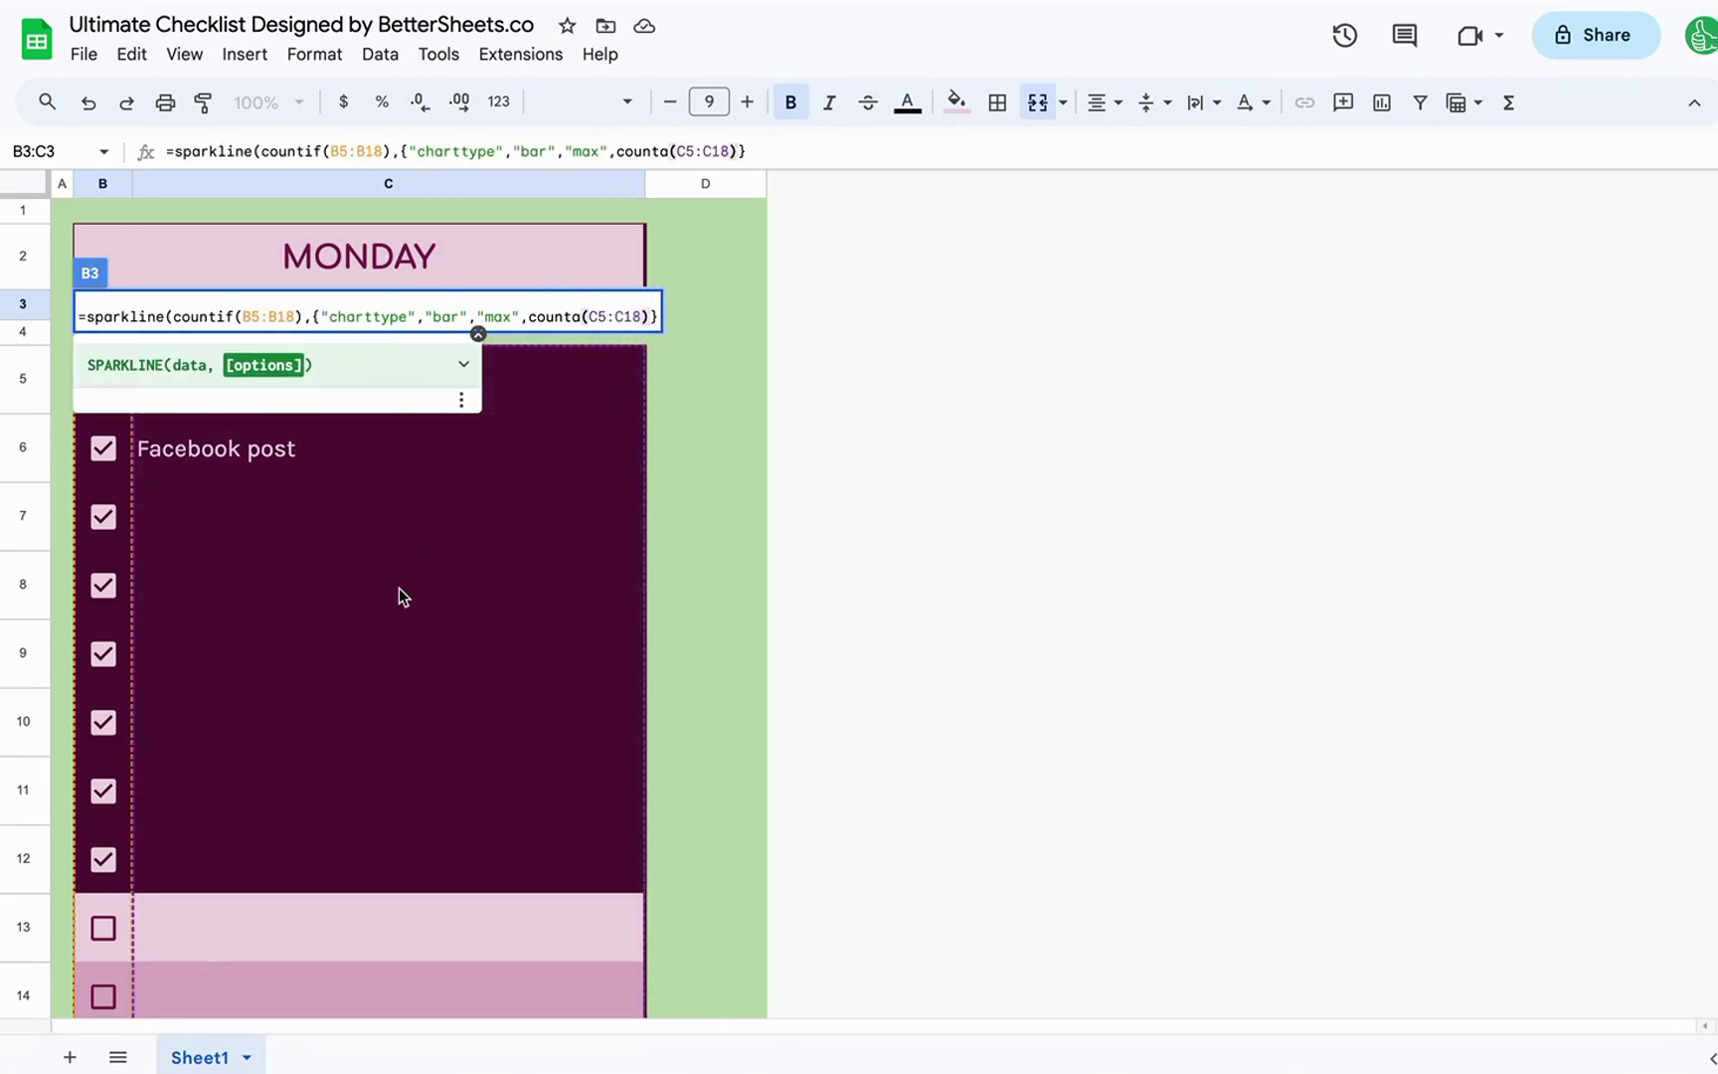
key(Return)
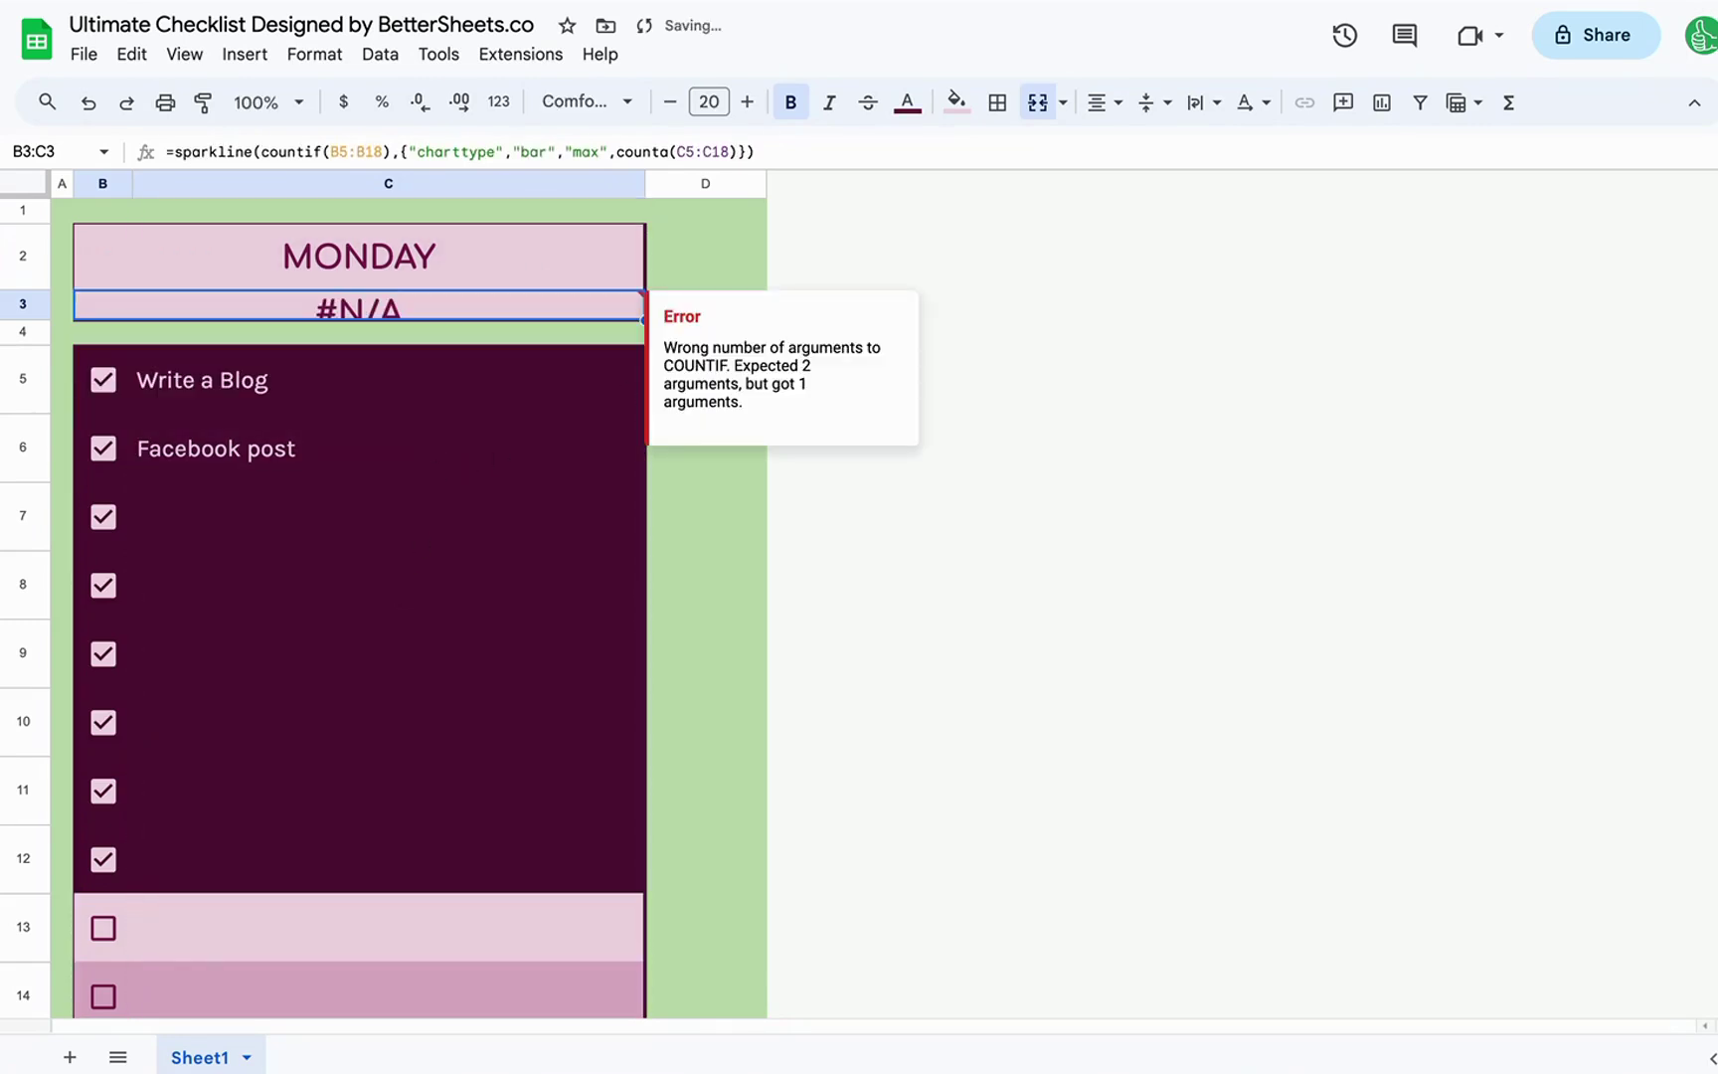
- Add the true criterion so the formula counts countif(B5:B18,true)
click(374, 264)
double_click(368, 306)
click(305, 316)
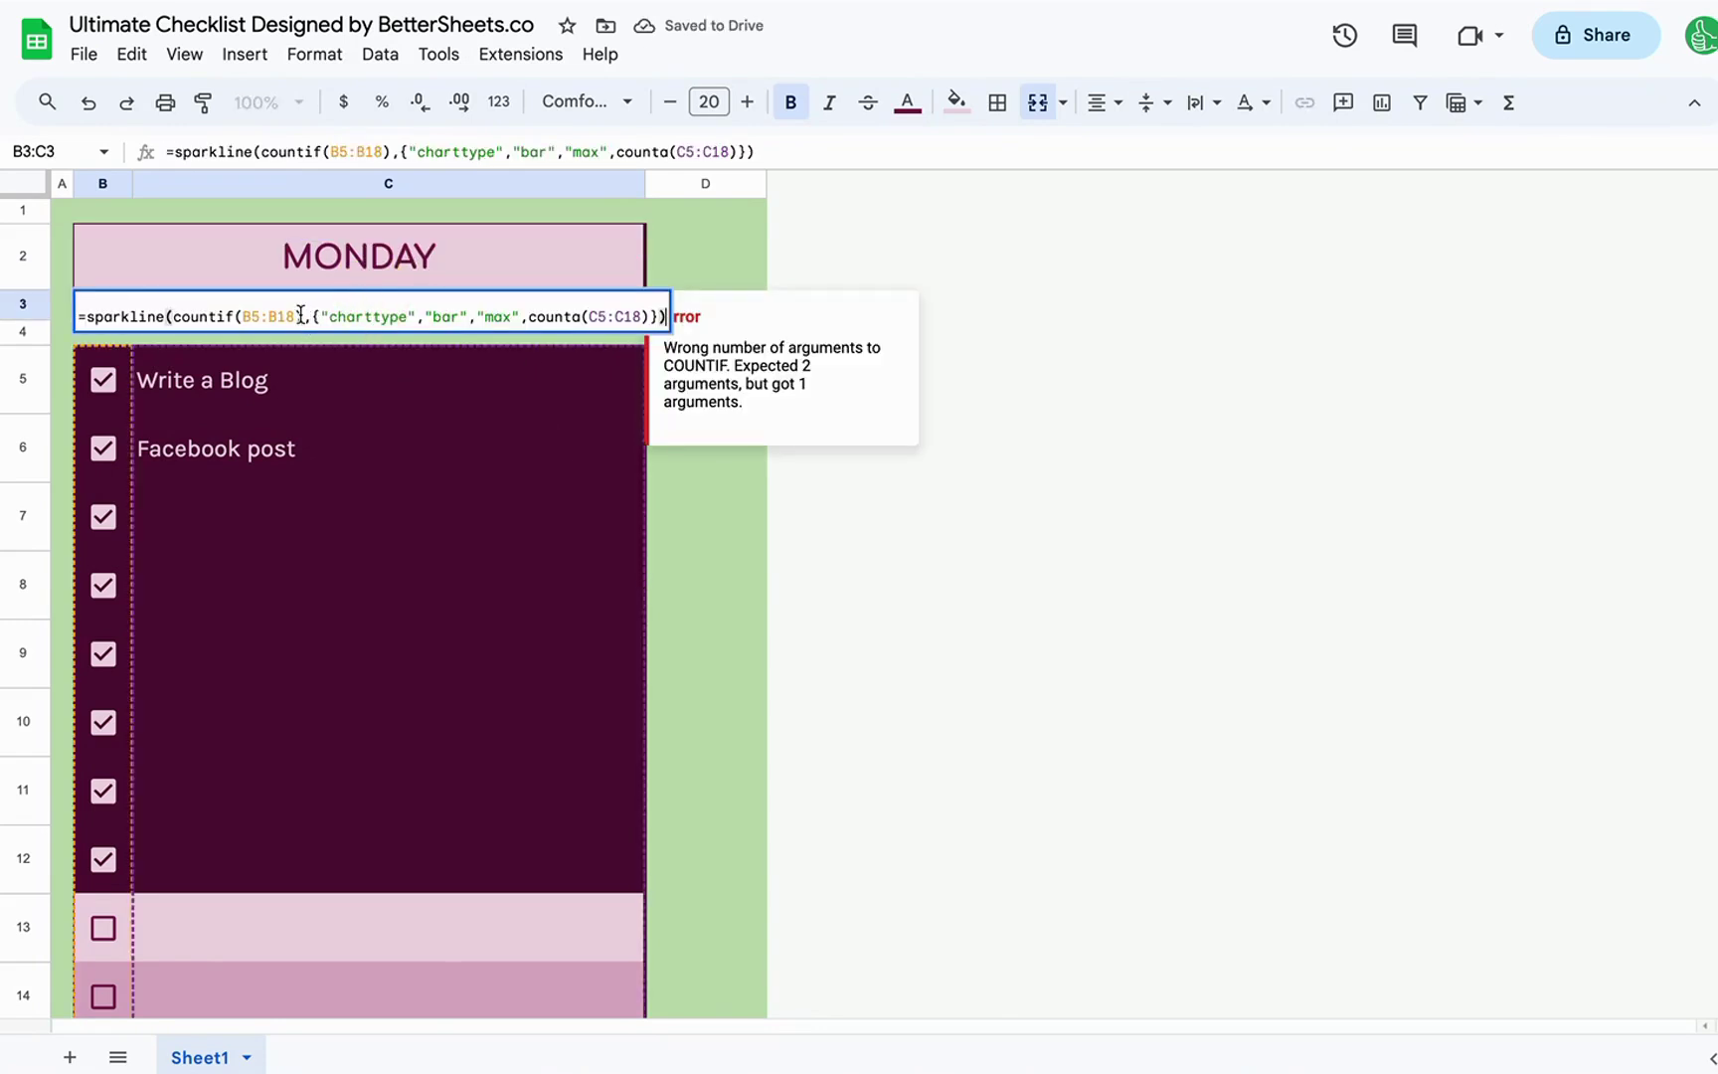
text(, true)
key(Return)
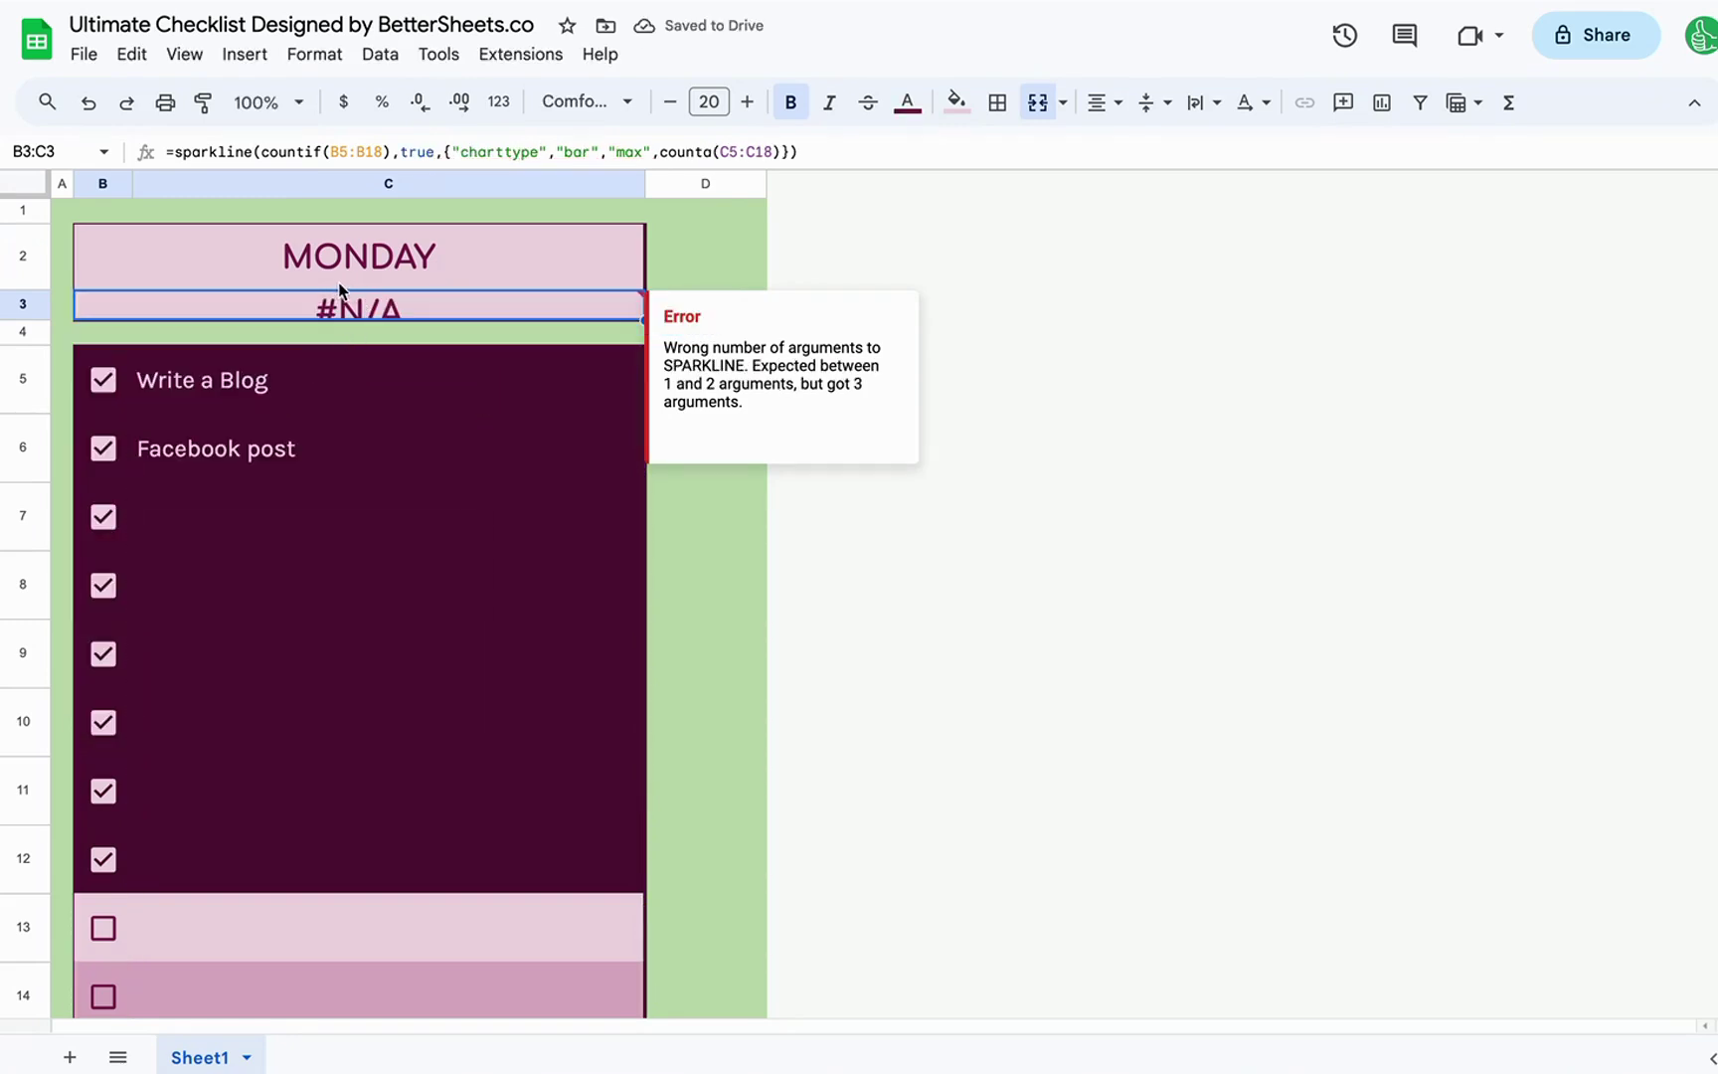
double_click(338, 300)
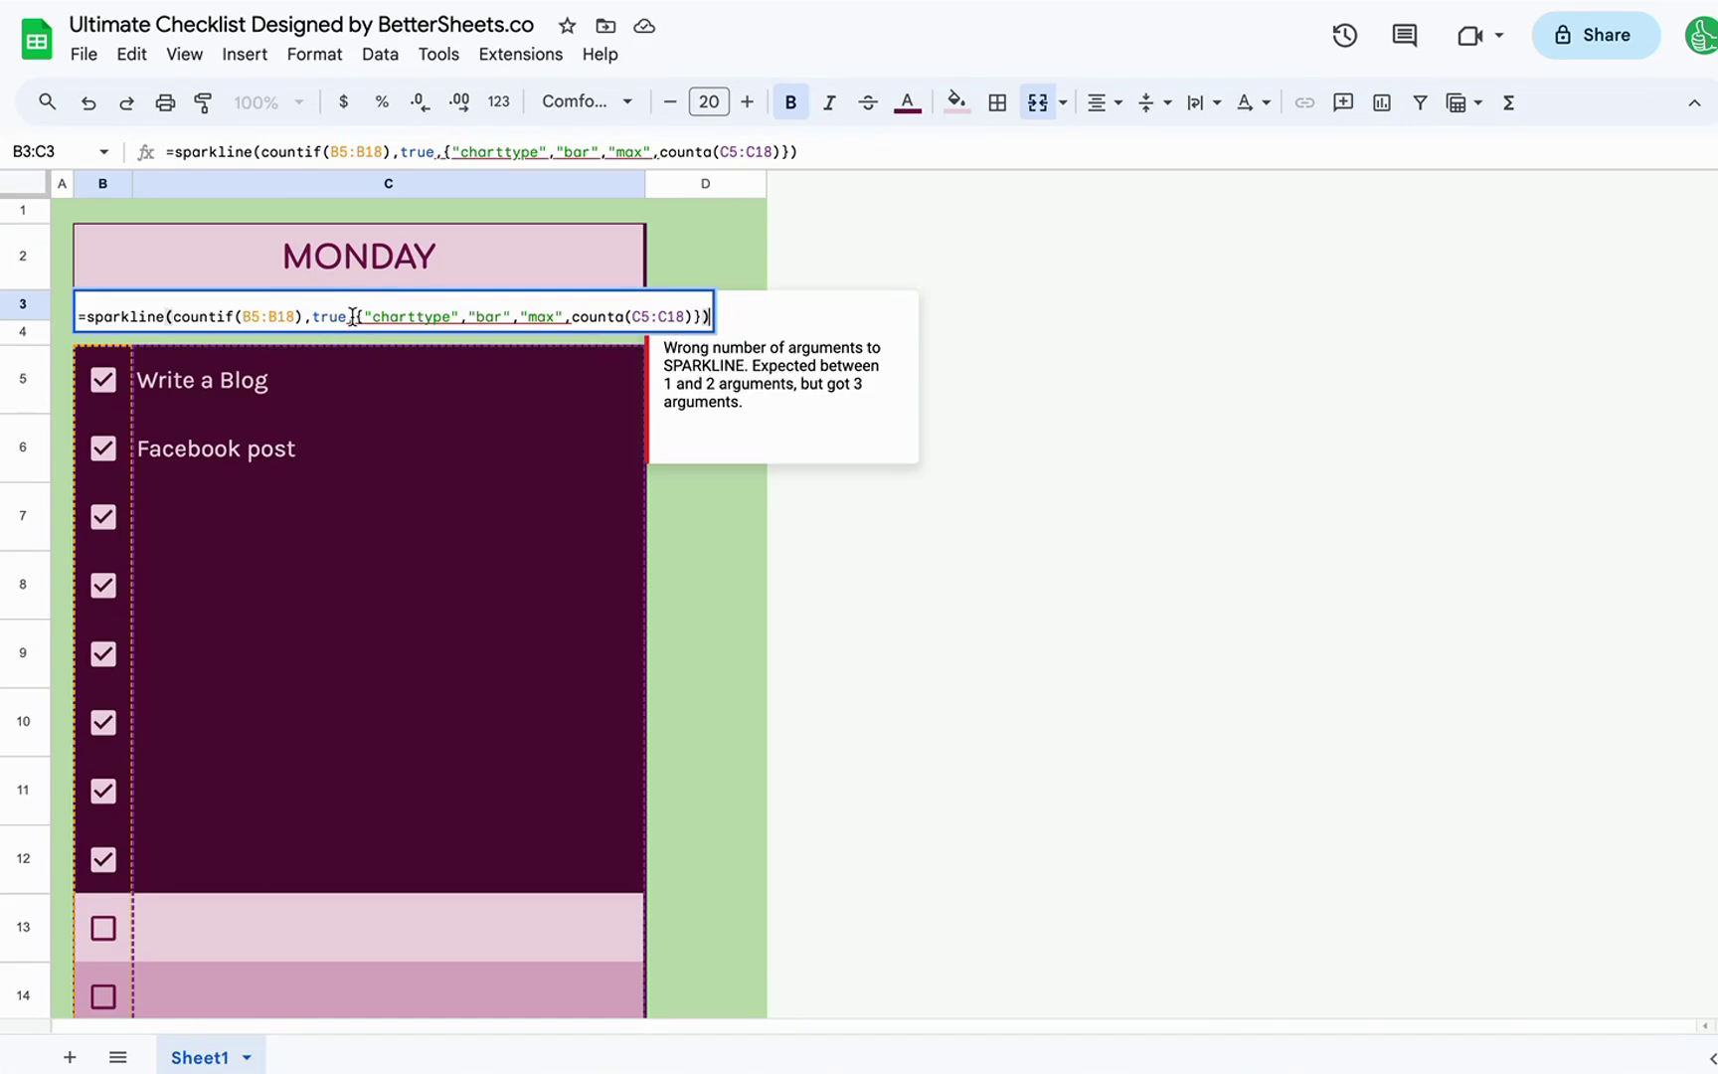
click(352, 316)
key(BackSpace)
key(BackSpace)
key(BackSpace)
key(BackSpace)
key(BackSpace)
key(Left)
key(Left)
text(,t)
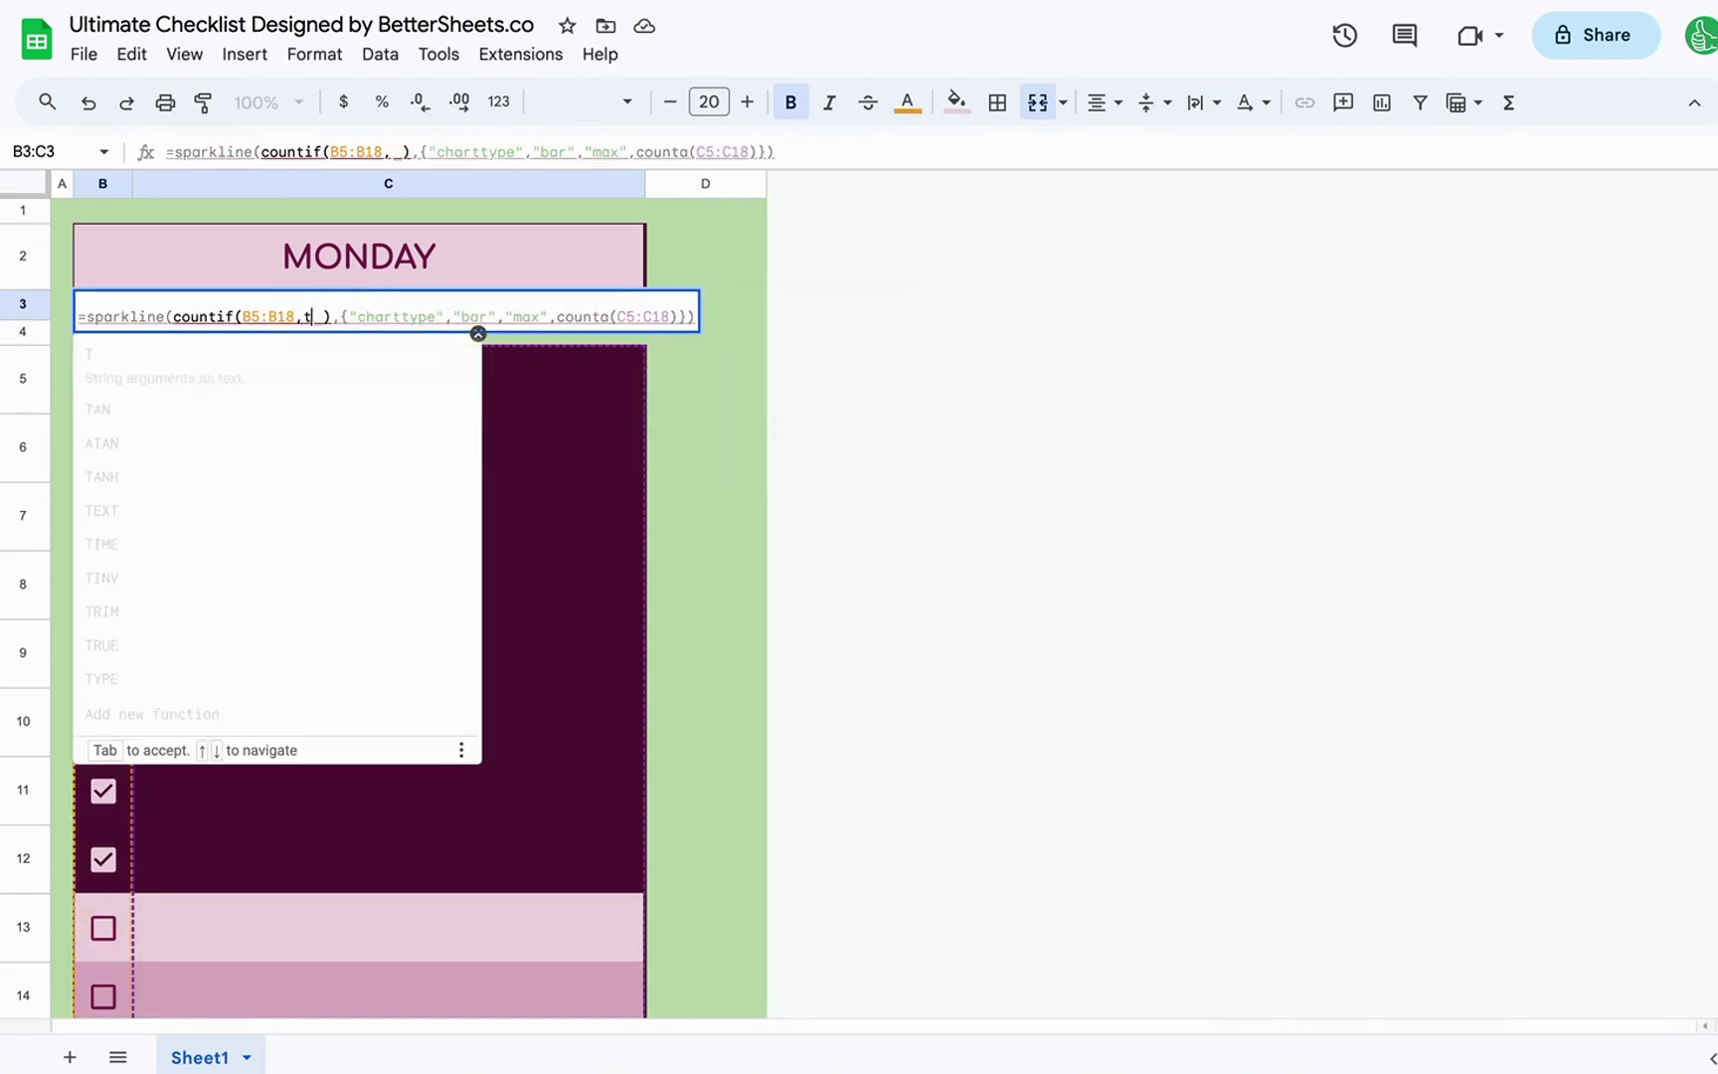
text(rue)
key(Tab)
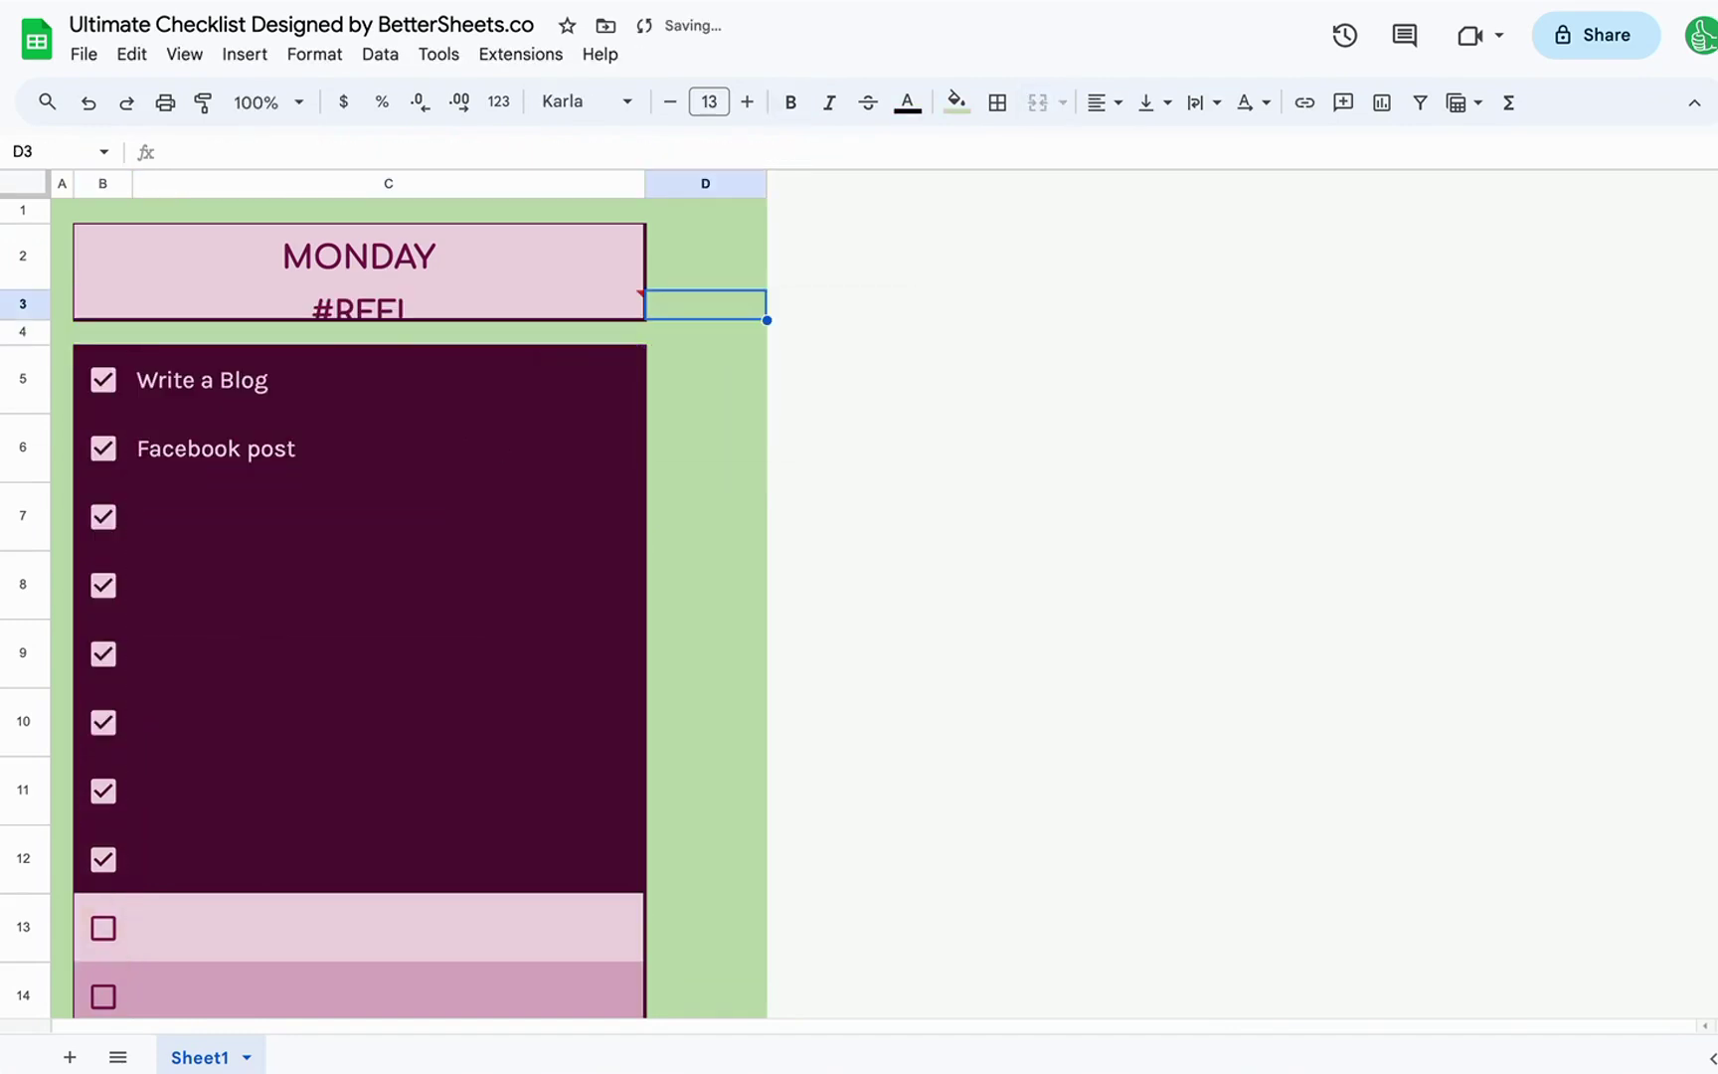
- Check the formula's error and delete the comma between the bar and max options
click(392, 316)
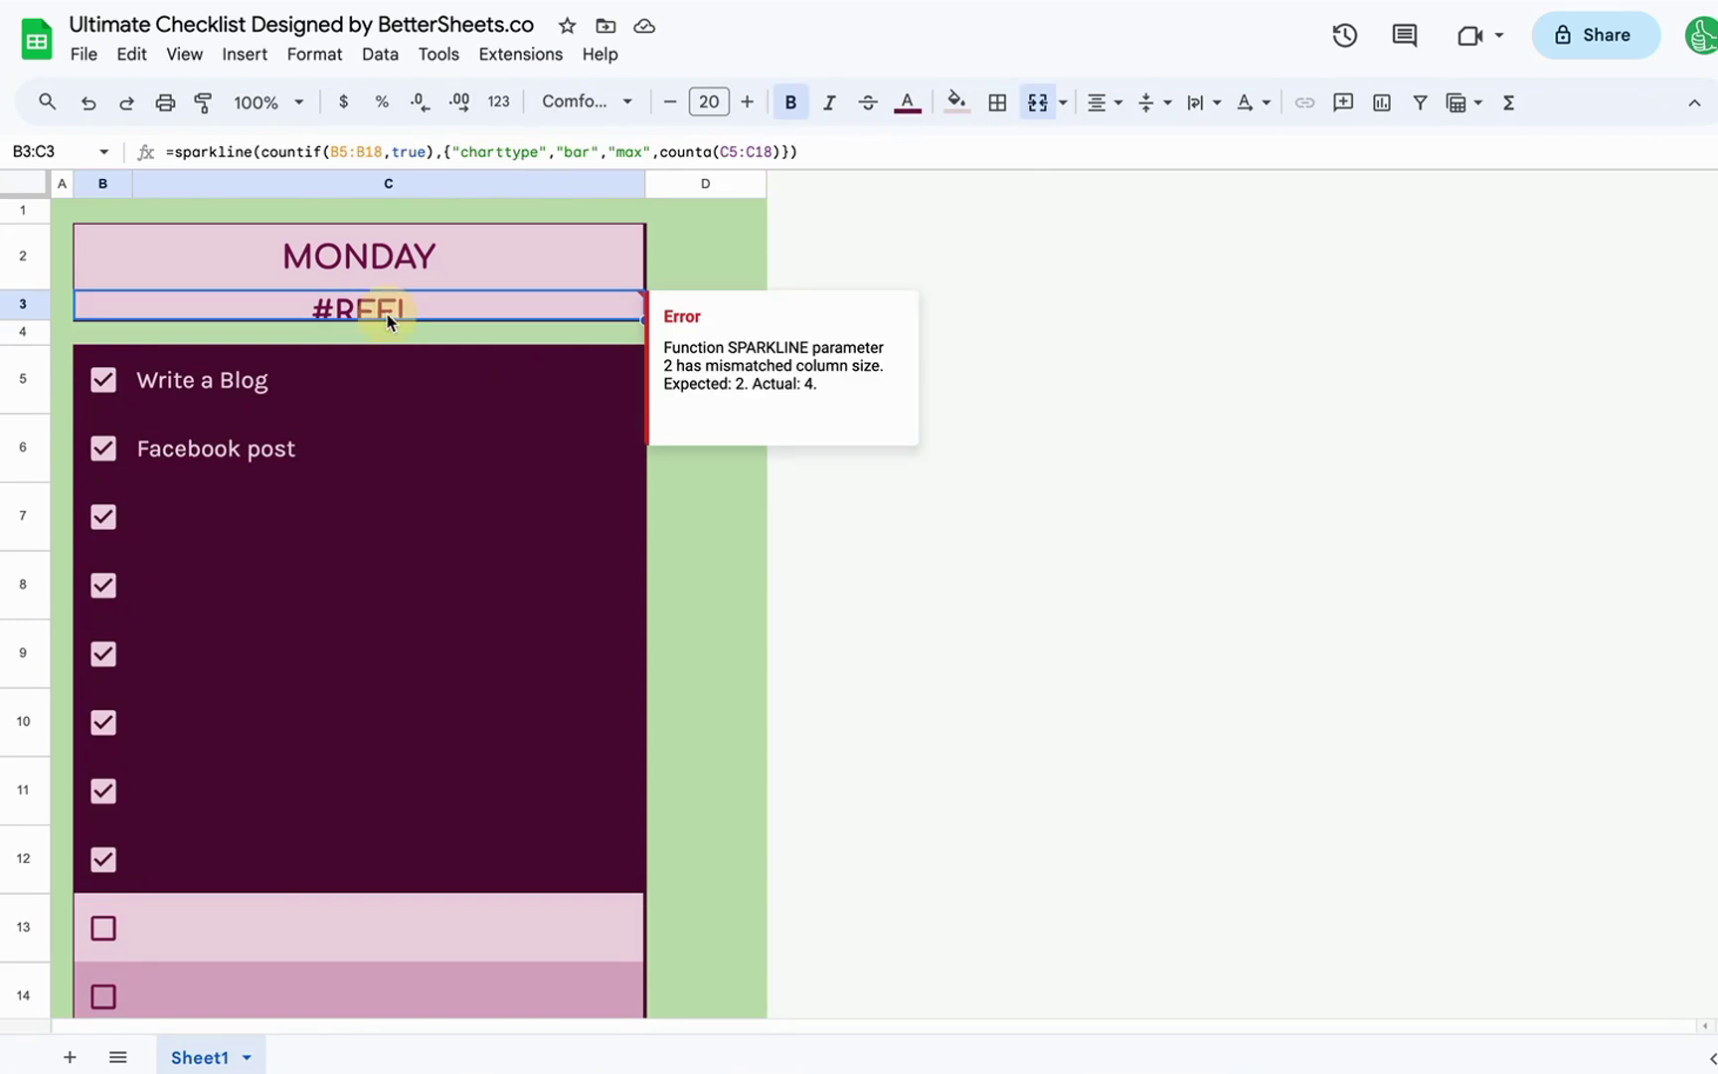
double_click(388, 318)
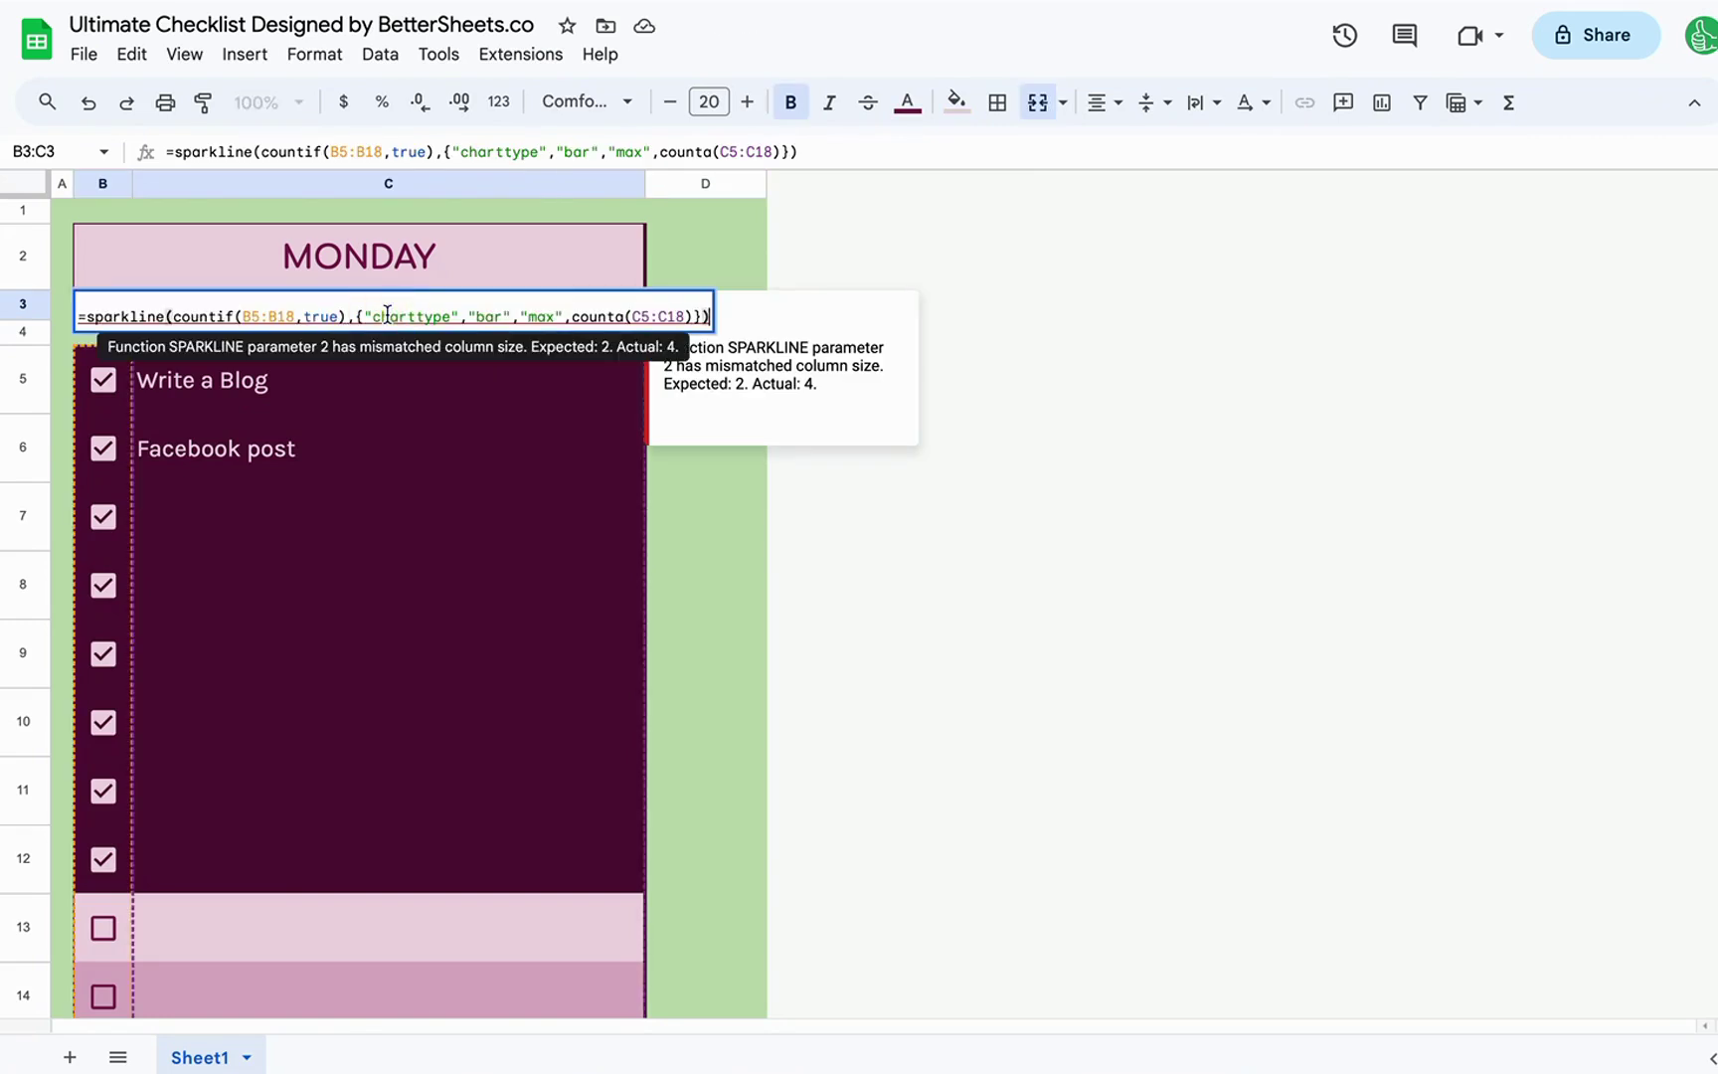
click(488, 316)
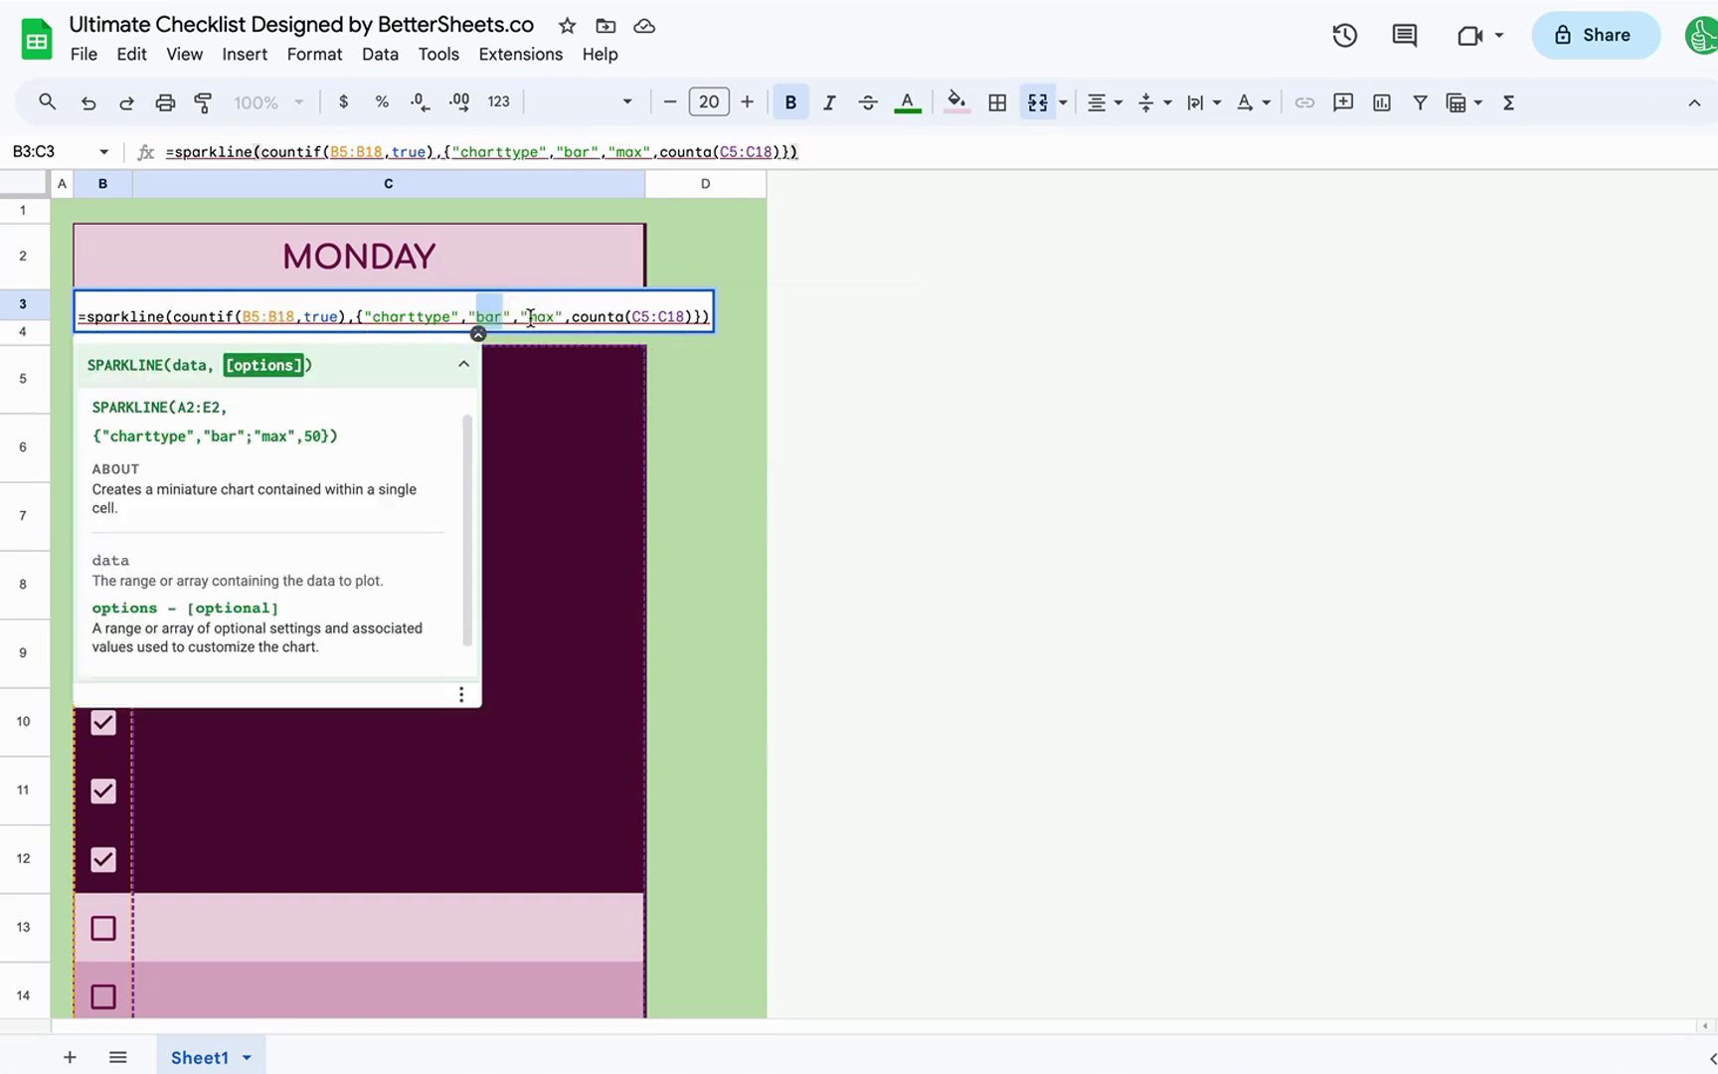
click(518, 316)
key(BackSpace)
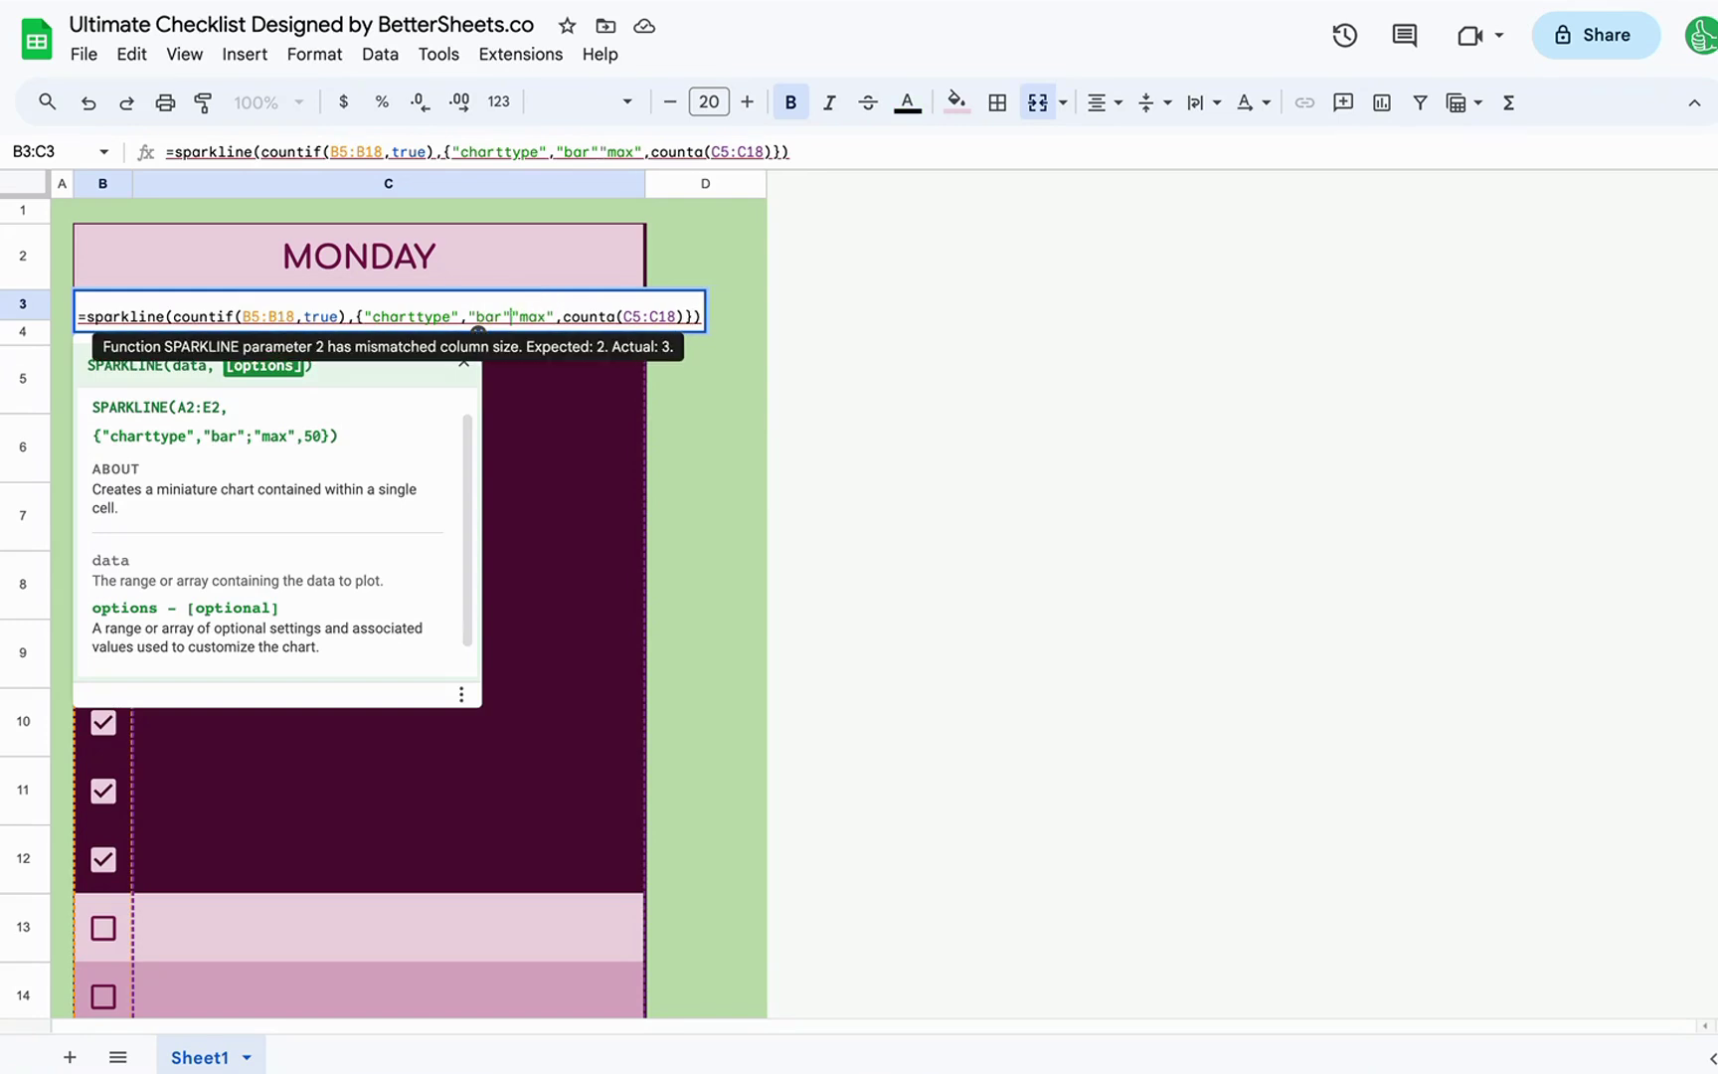
- Put a semicolon between the bar and max options to fix the sparkline
text(;)
key(Return)
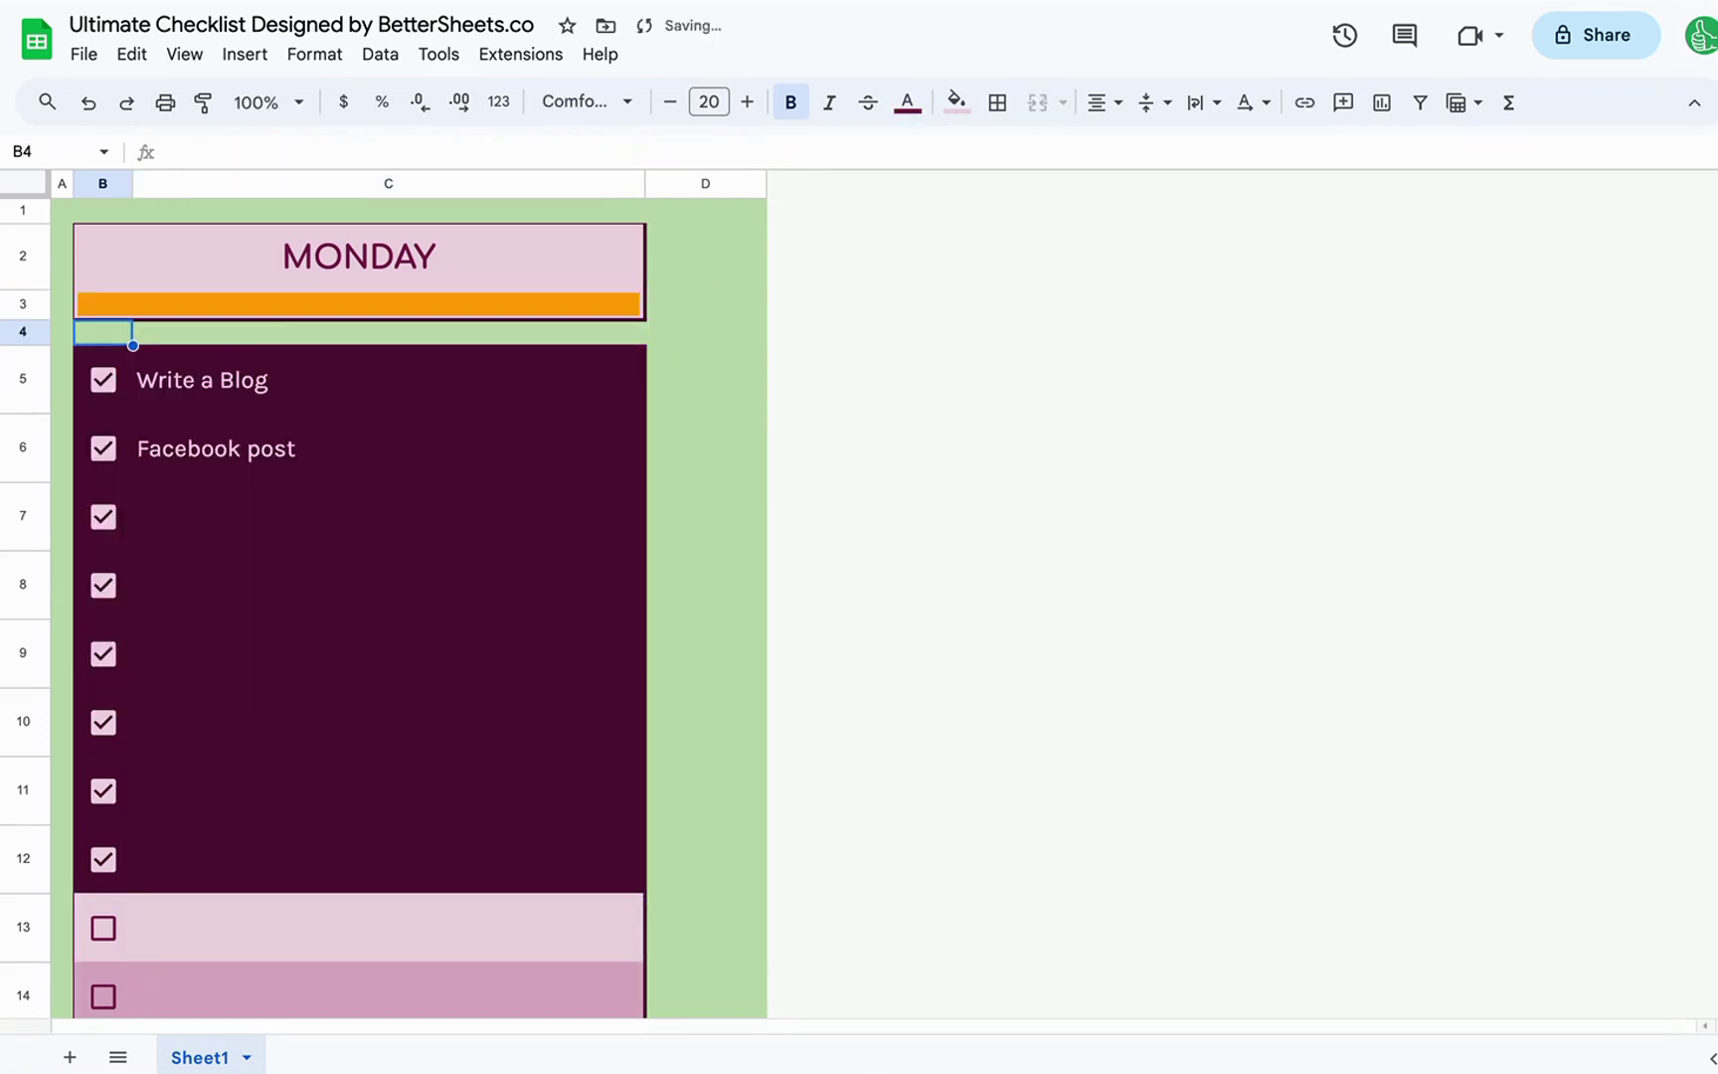
click(284, 303)
- Untick every checked task checkbox so the progress bar empties
click(159, 446)
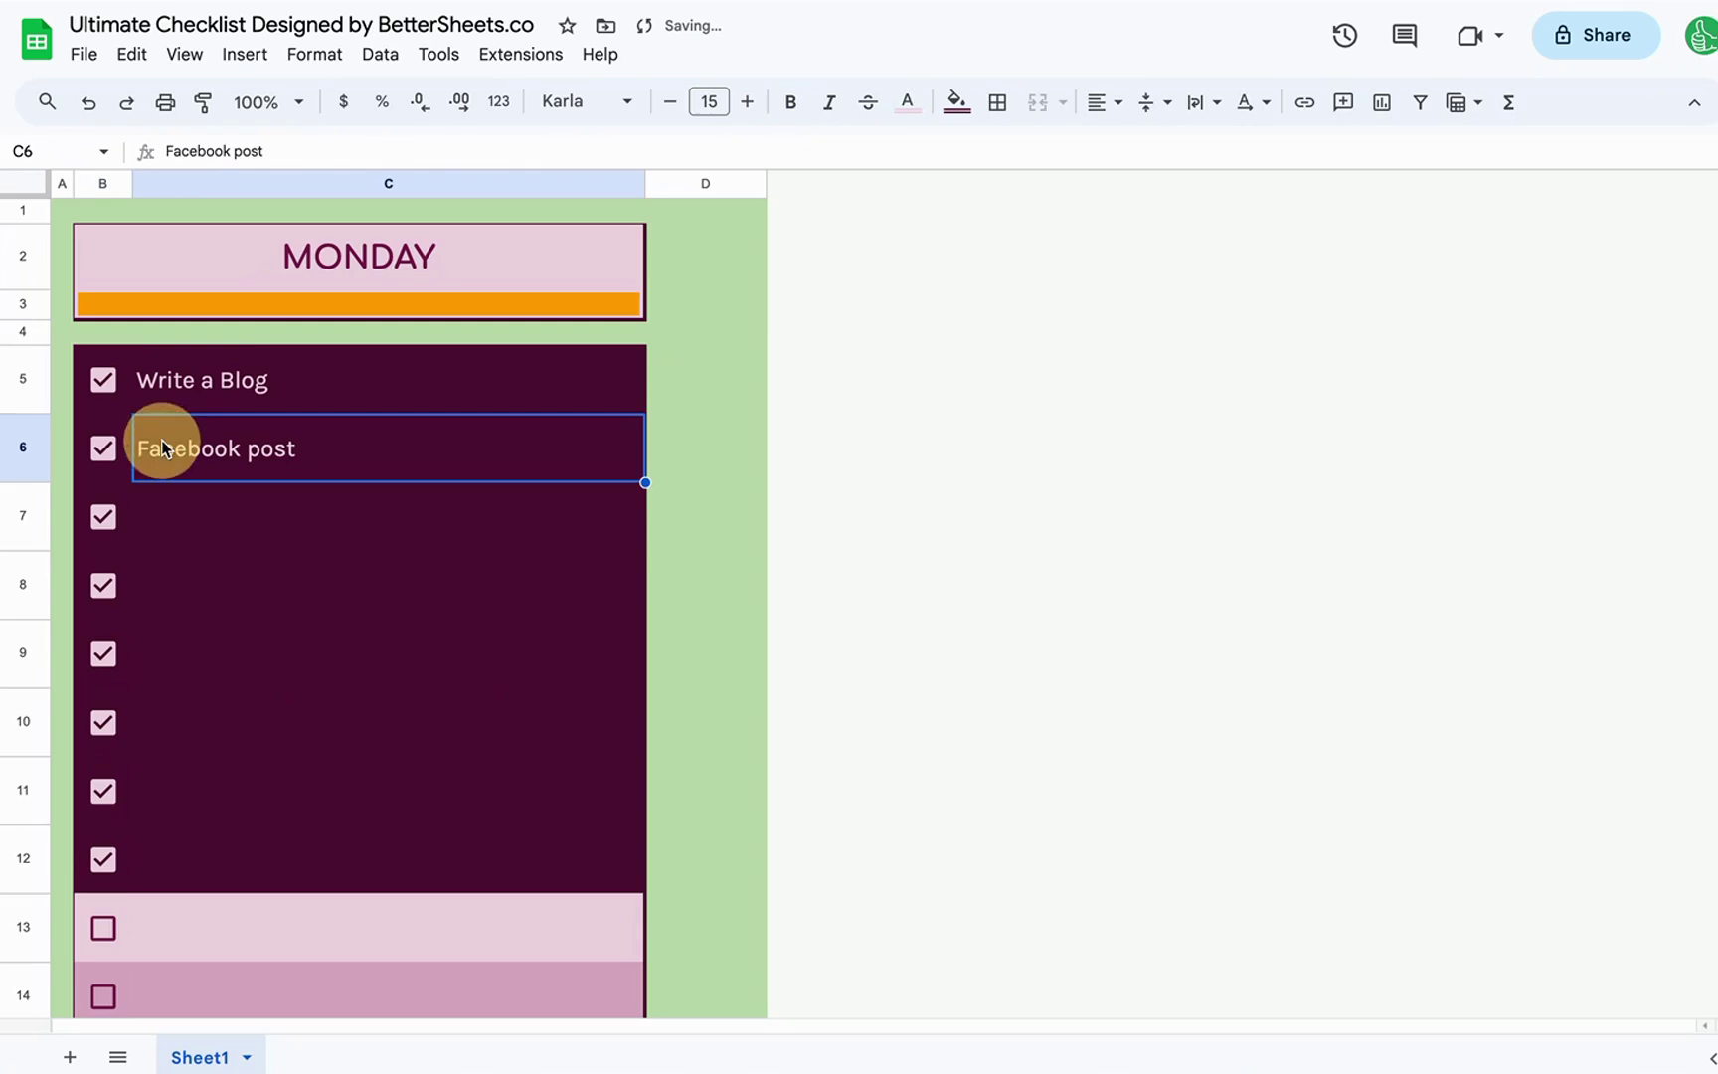
key(Down)
key(Left)
key(Down)
key(Down)
key(Down)
key(Down)
key(Down)
key(space)
key(Up)
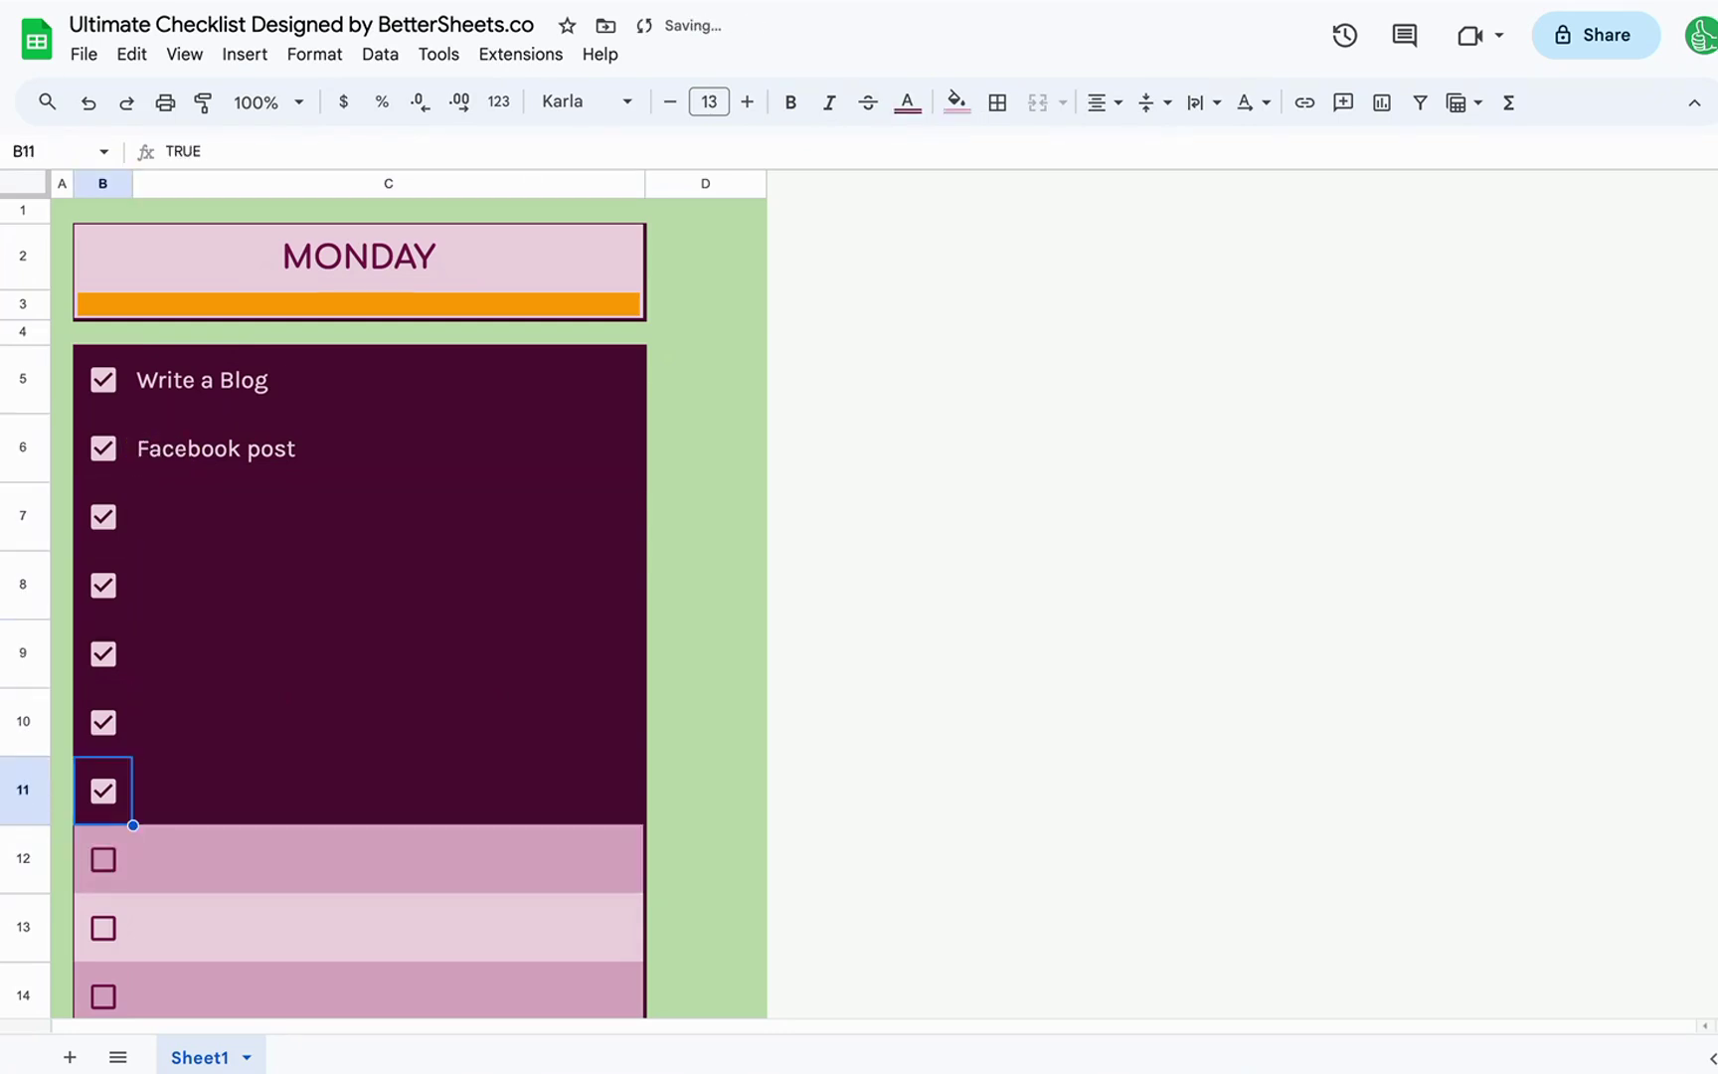
key(space)
key(Up)
key(space)
key(Up)
key(space)
key(Up)
key(space)
key(Up)
key(space)
key(Up)
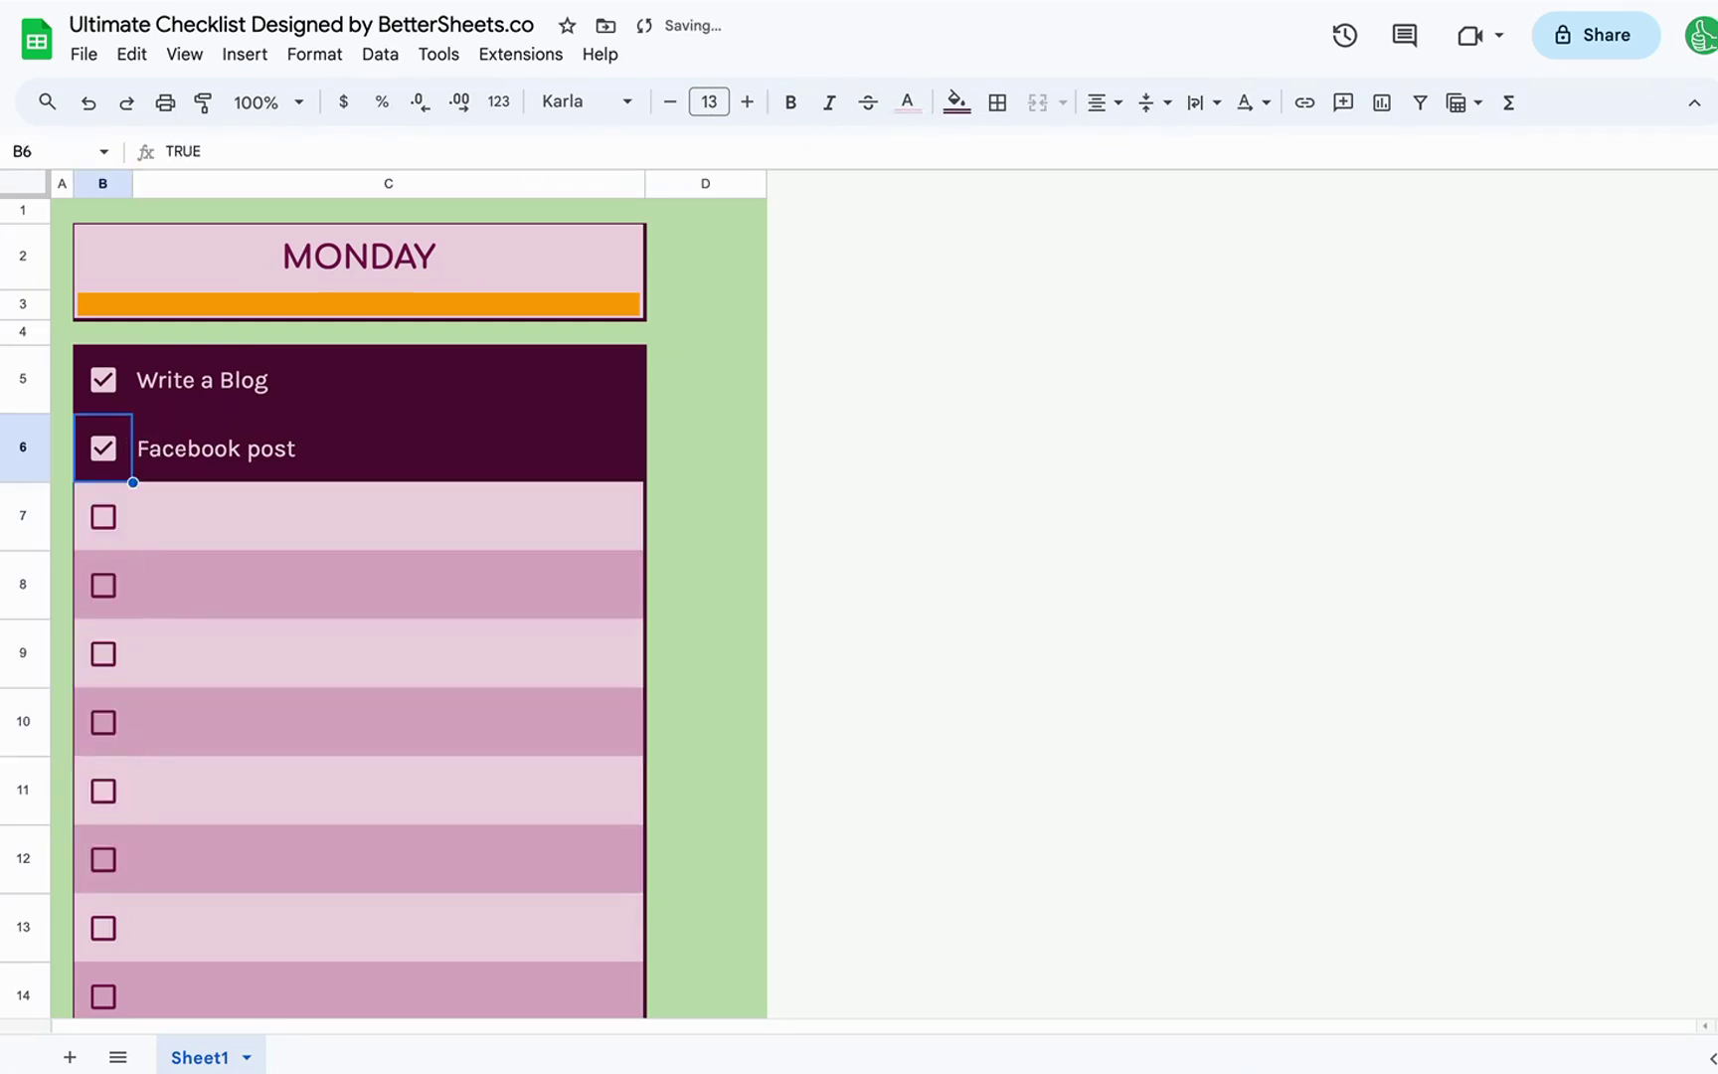
key(space)
key(Up)
key(space)
key(Right)
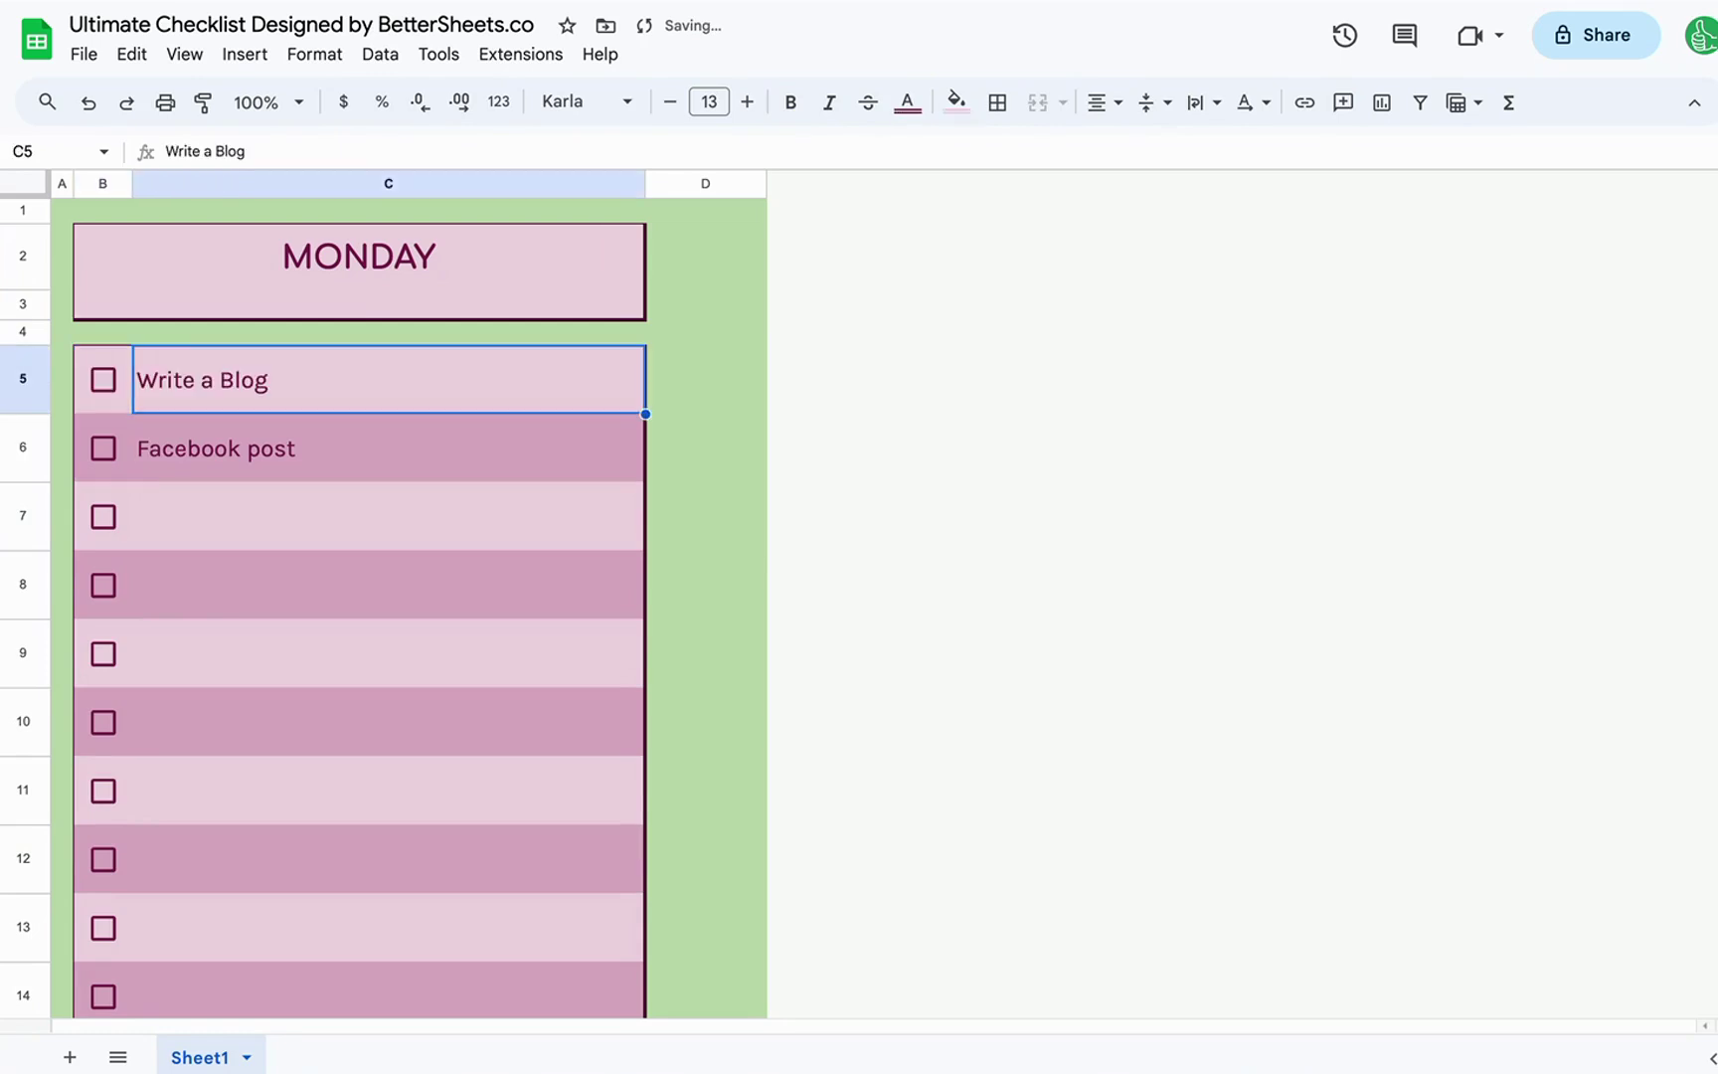
- Add 'Finish Checklist' as the task in C7
key(Down)
key(Down)
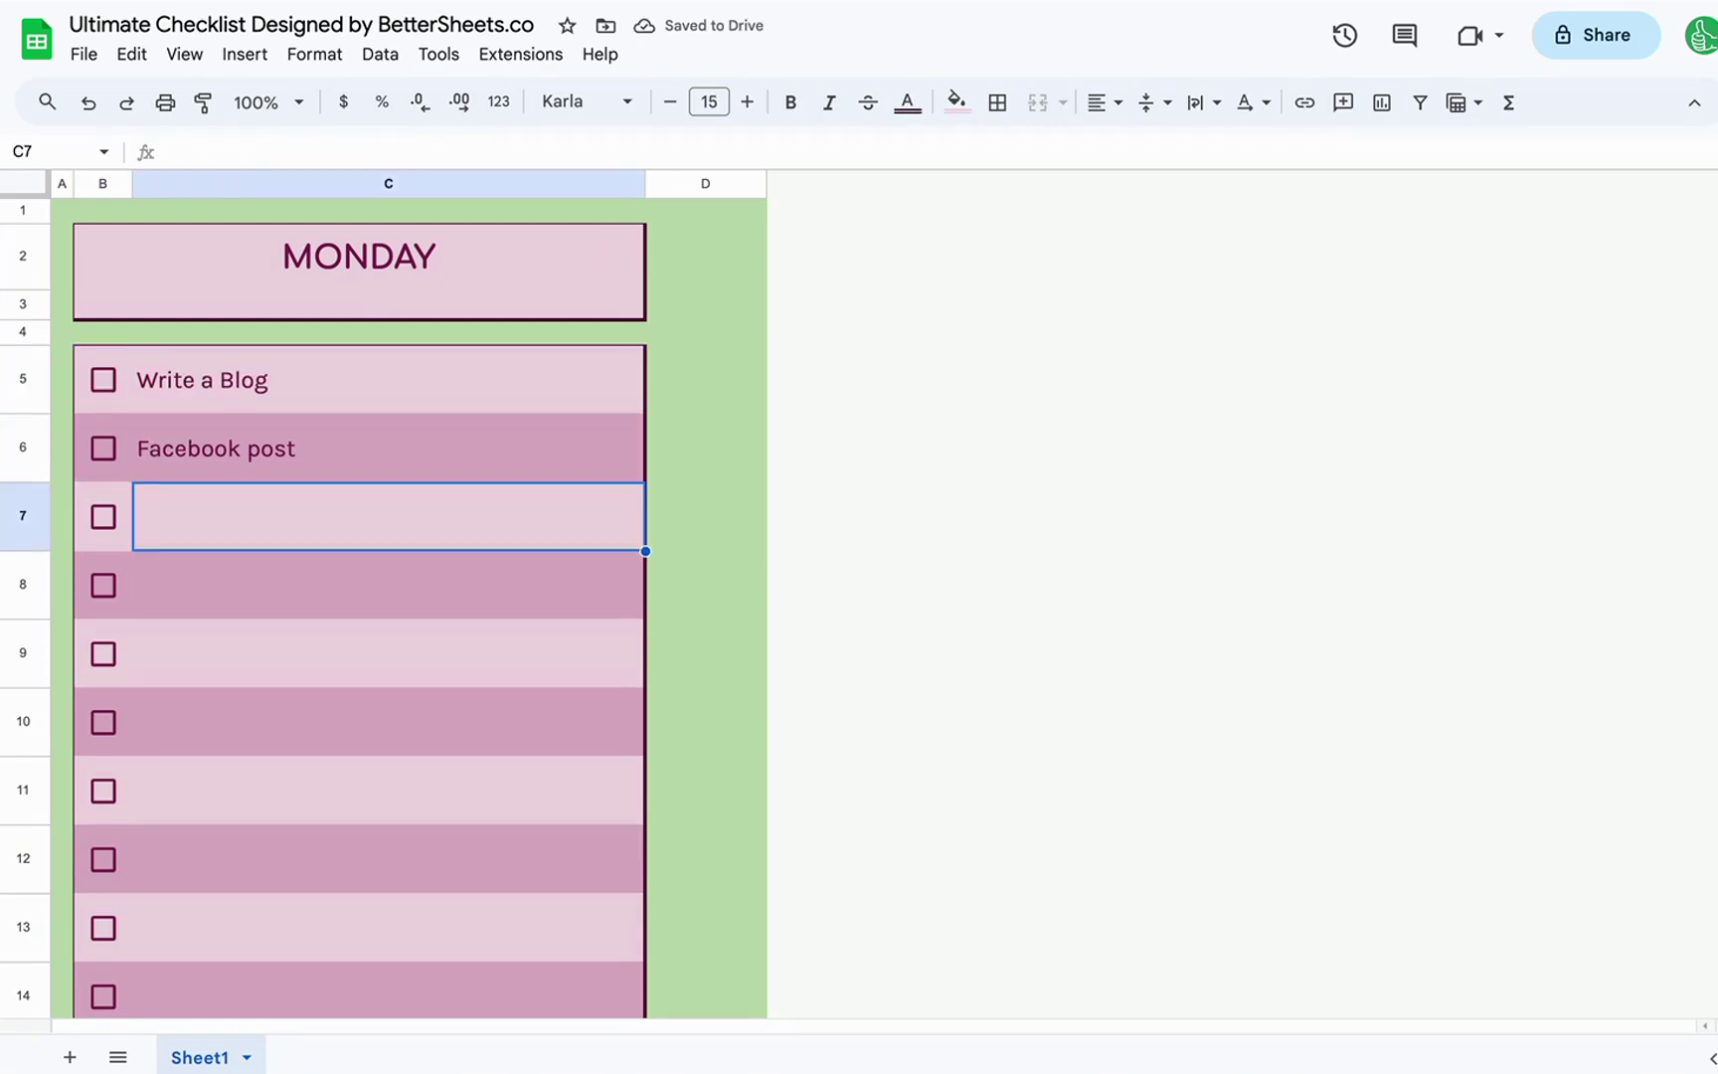
text(Finish)
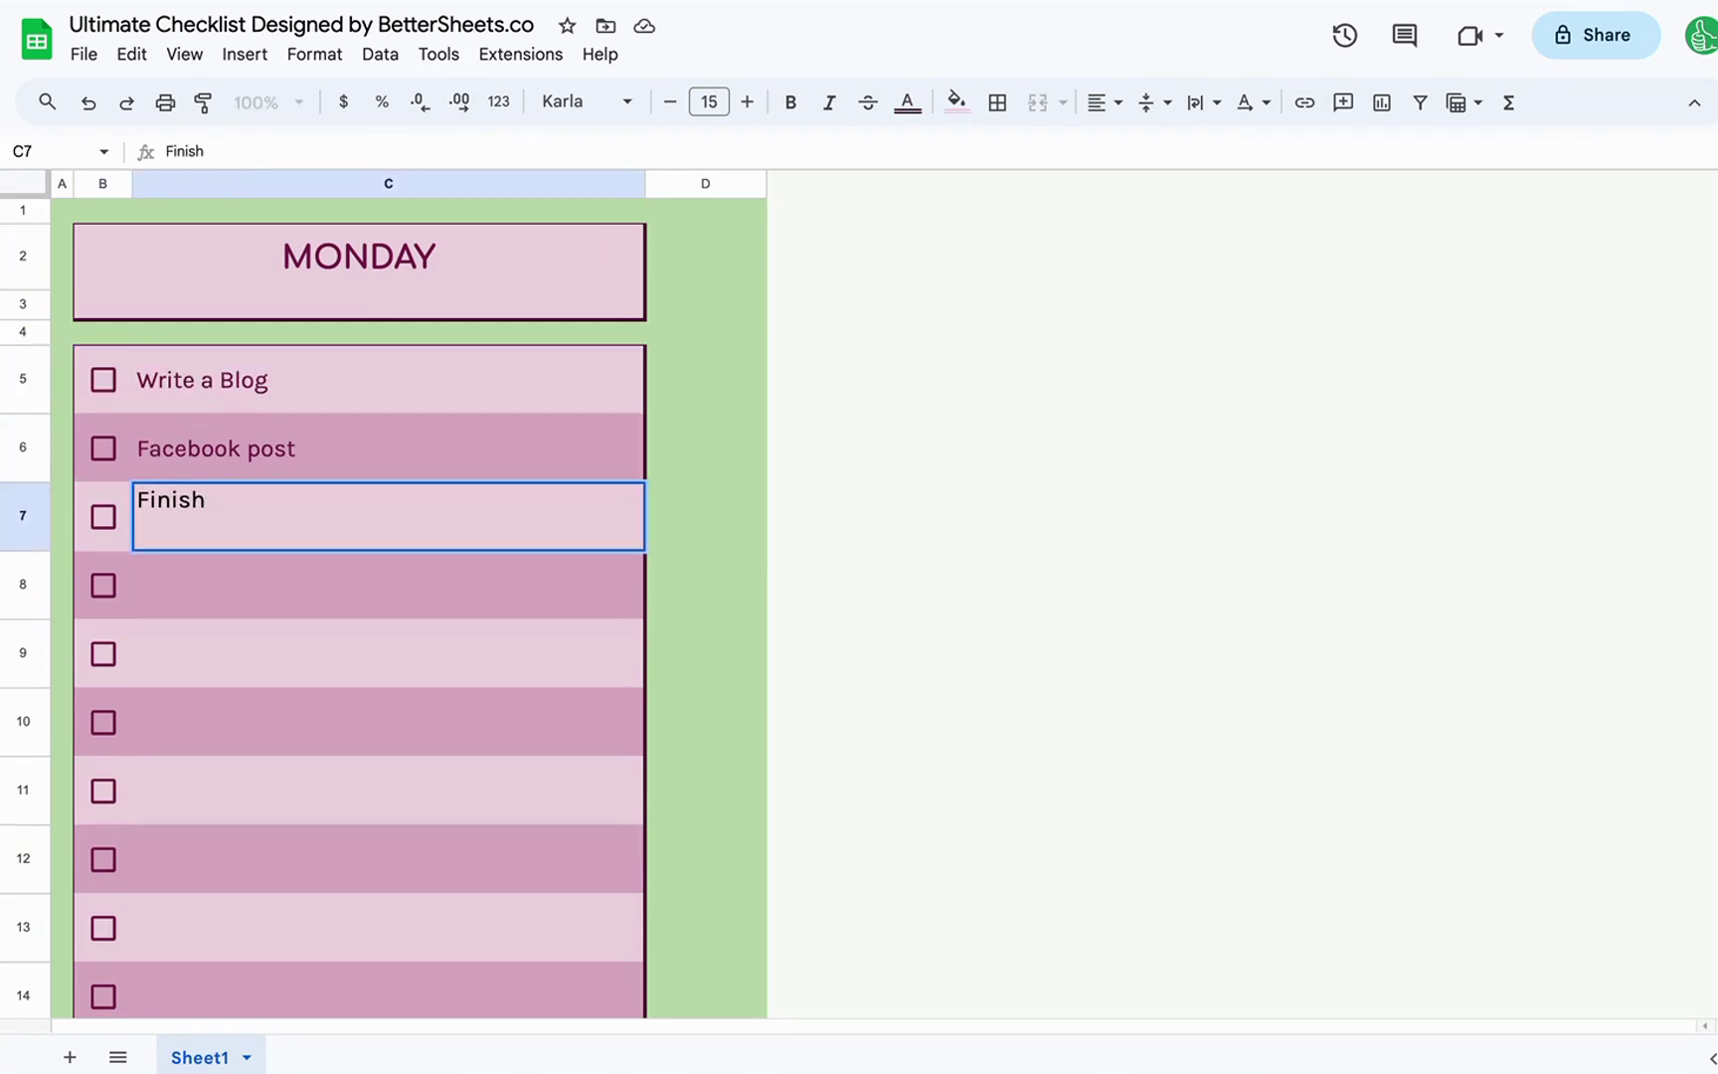
text( Checklist)
key(Return)
- Make the task names in C5:C18 dark purple
drag(242, 386, 243, 856)
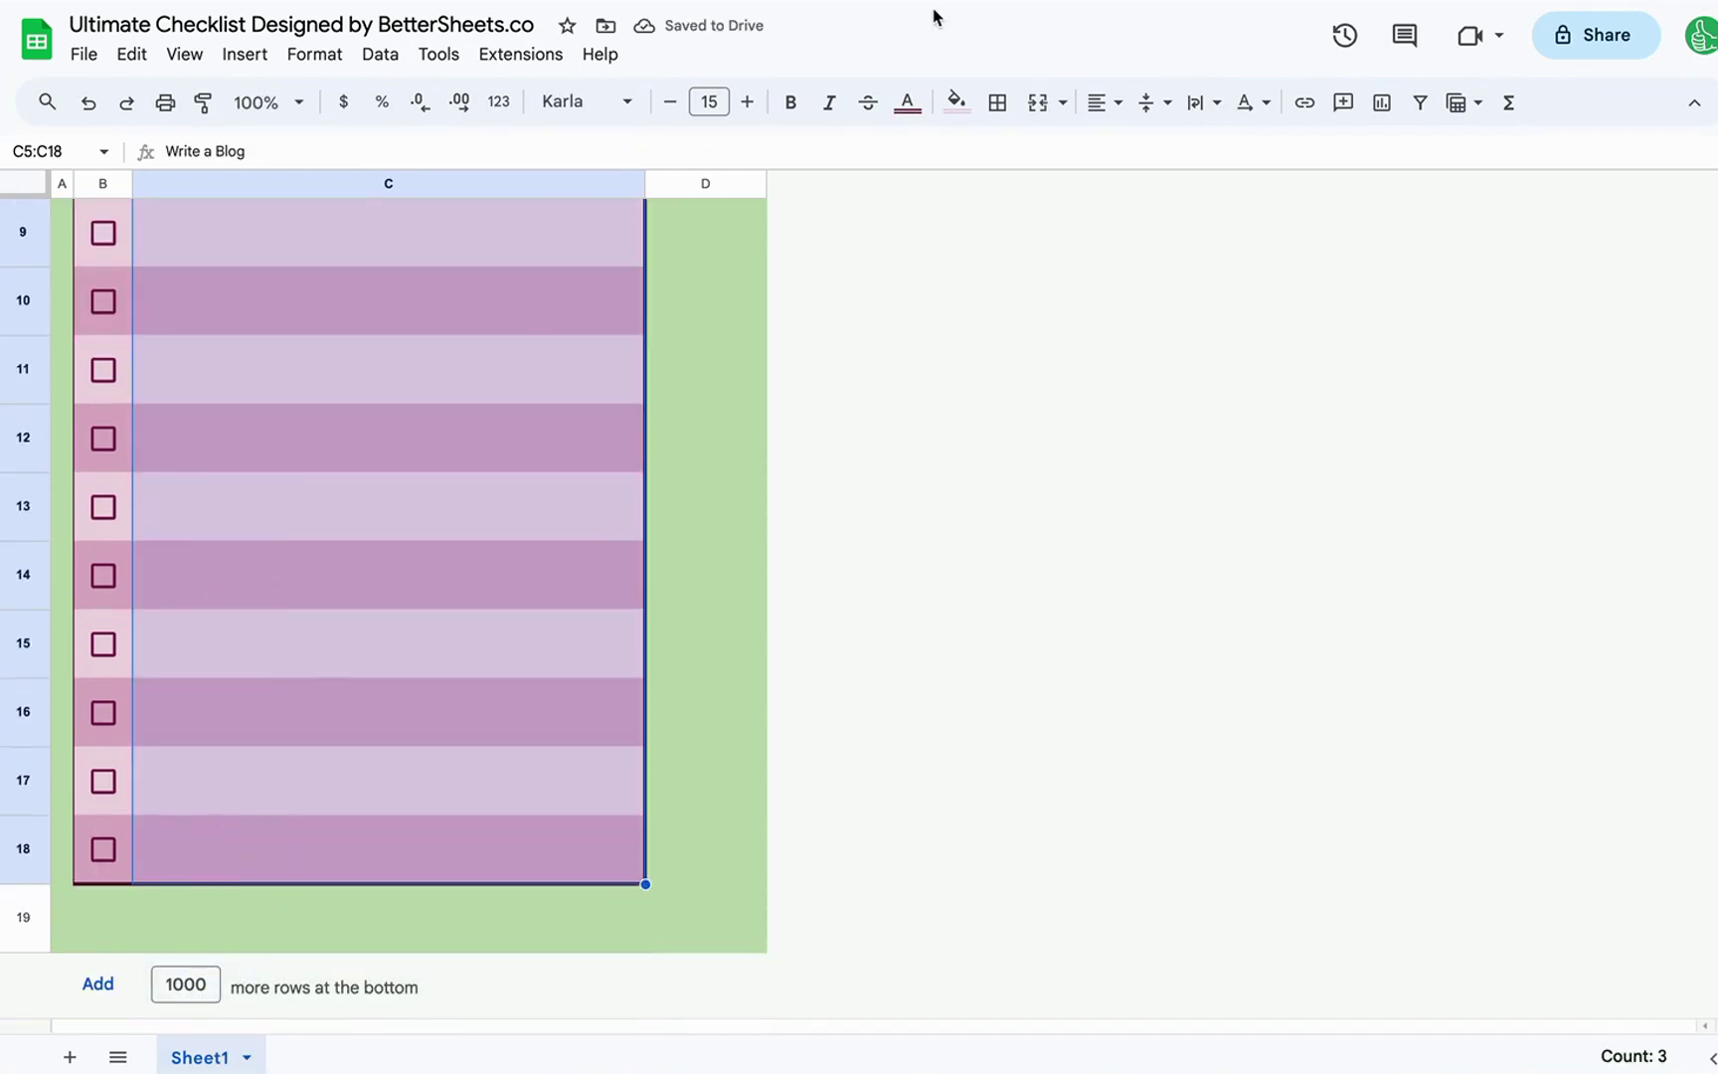
click(906, 102)
click(1152, 348)
- Tick Write a Blog, Facebook post and Finish Checklist
scroll(440, 453, up, 5)
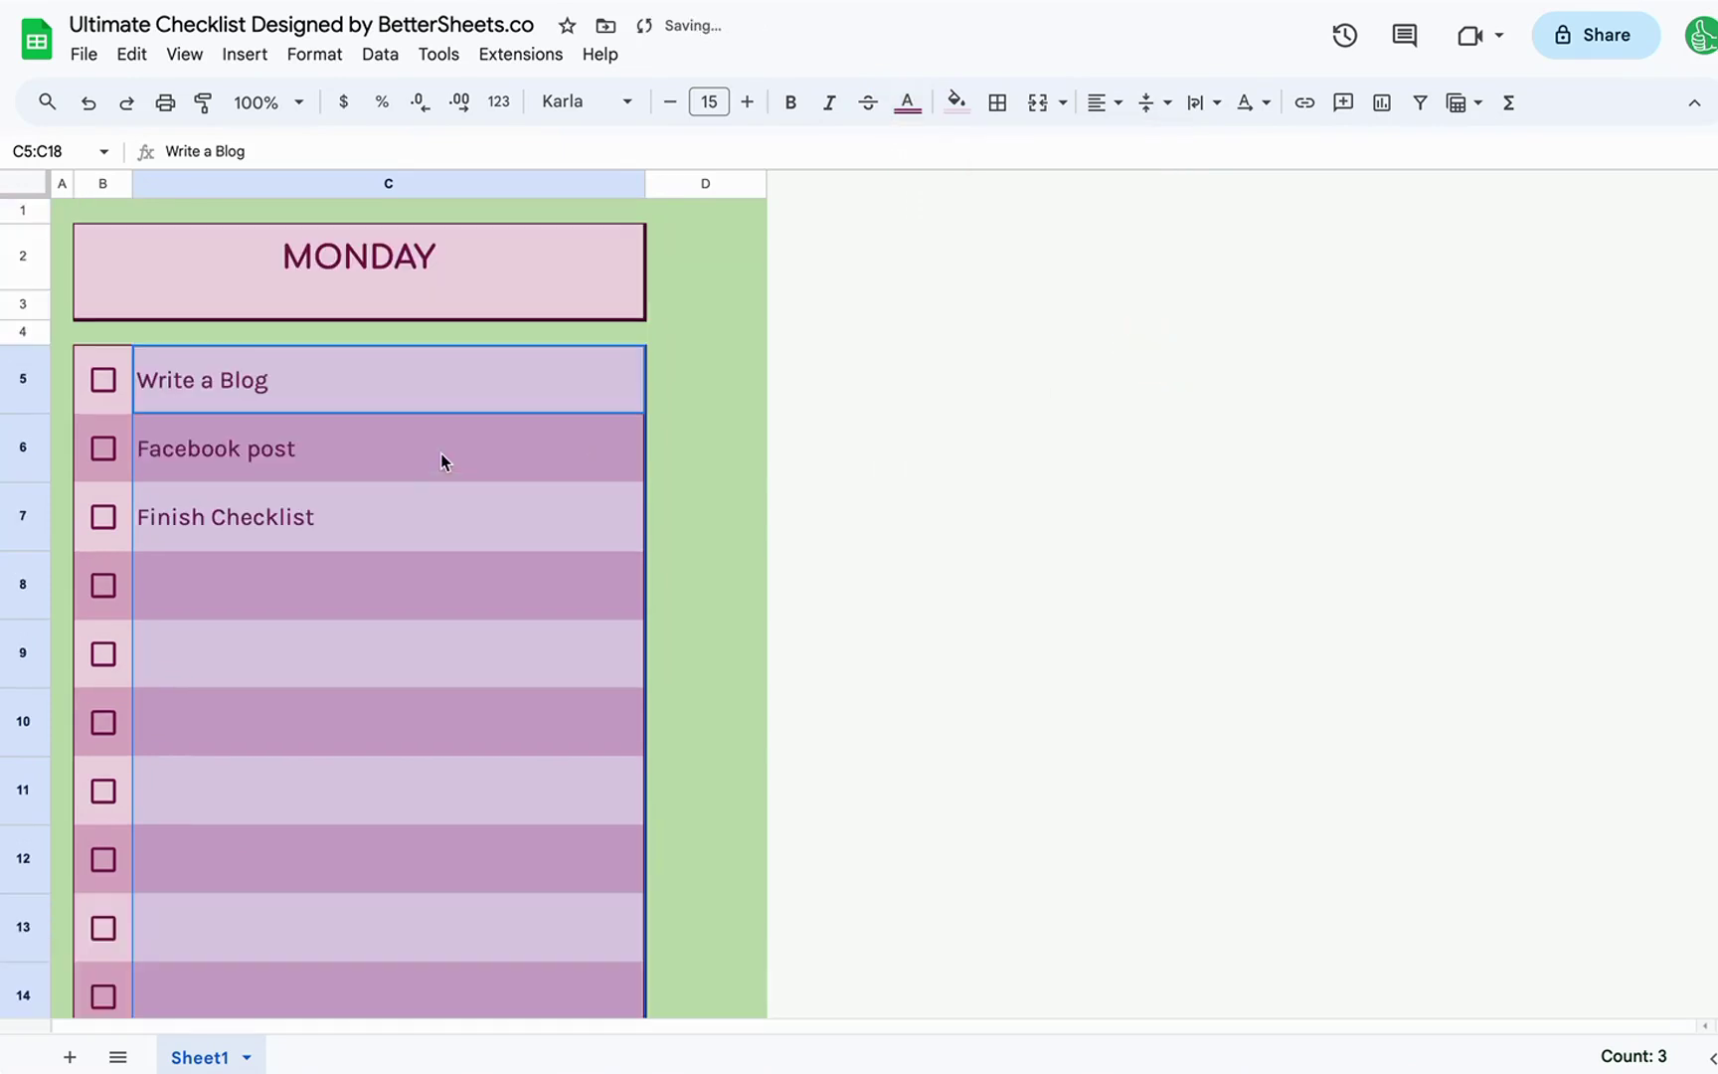
click(95, 391)
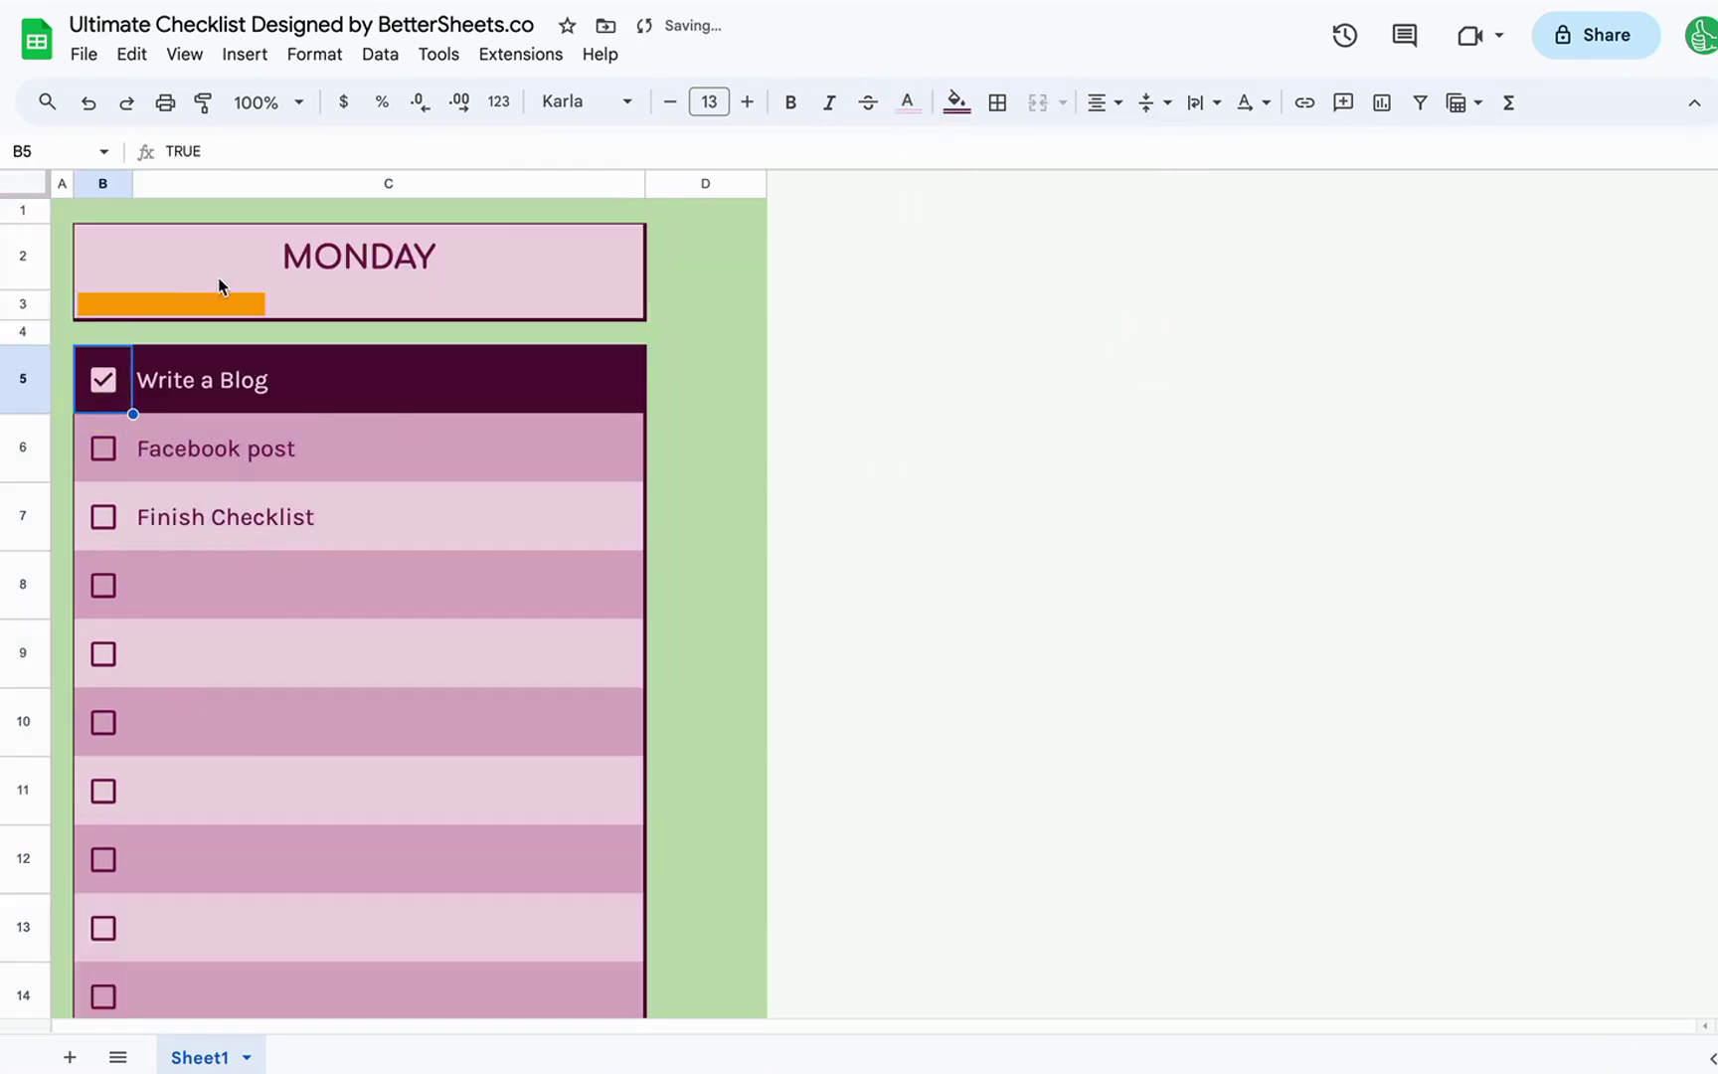
key(Down)
key(space)
click(104, 517)
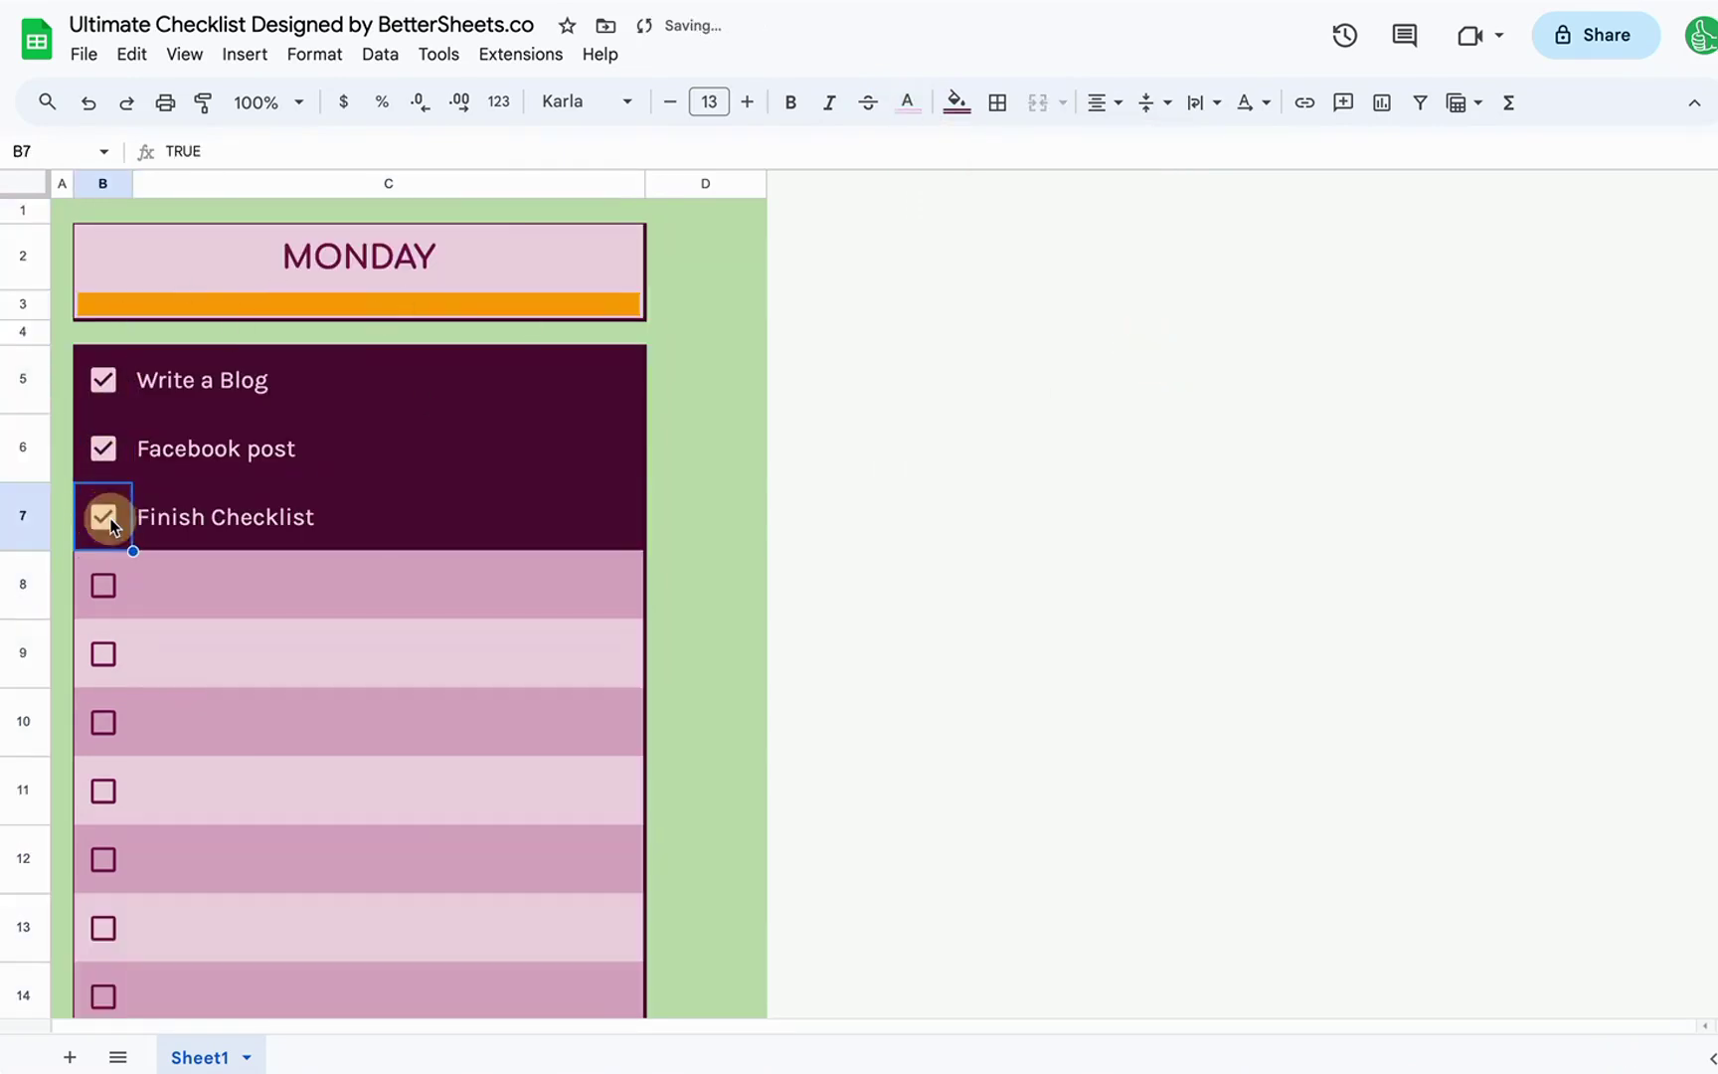
- Wrap the sparkline in IF(countif(B5:B18,true)=counta(C5:C18),"DONE",…)
double_click(365, 297)
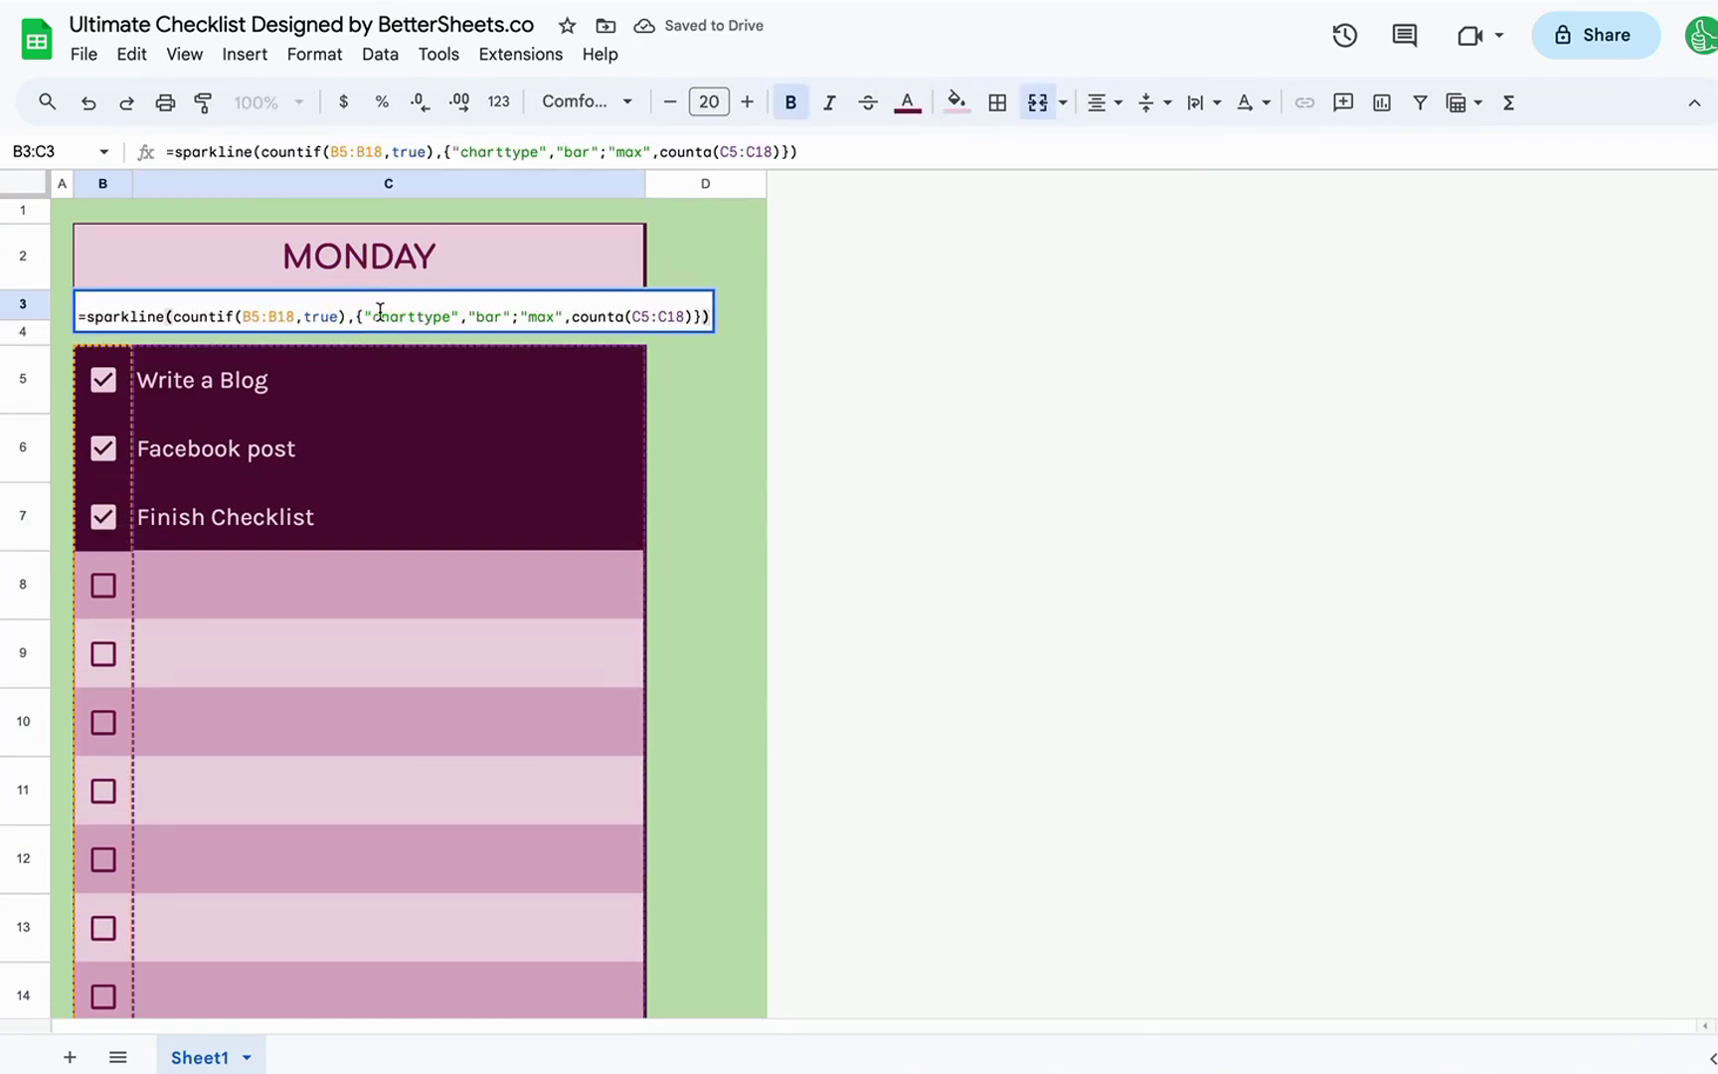
key(Home)
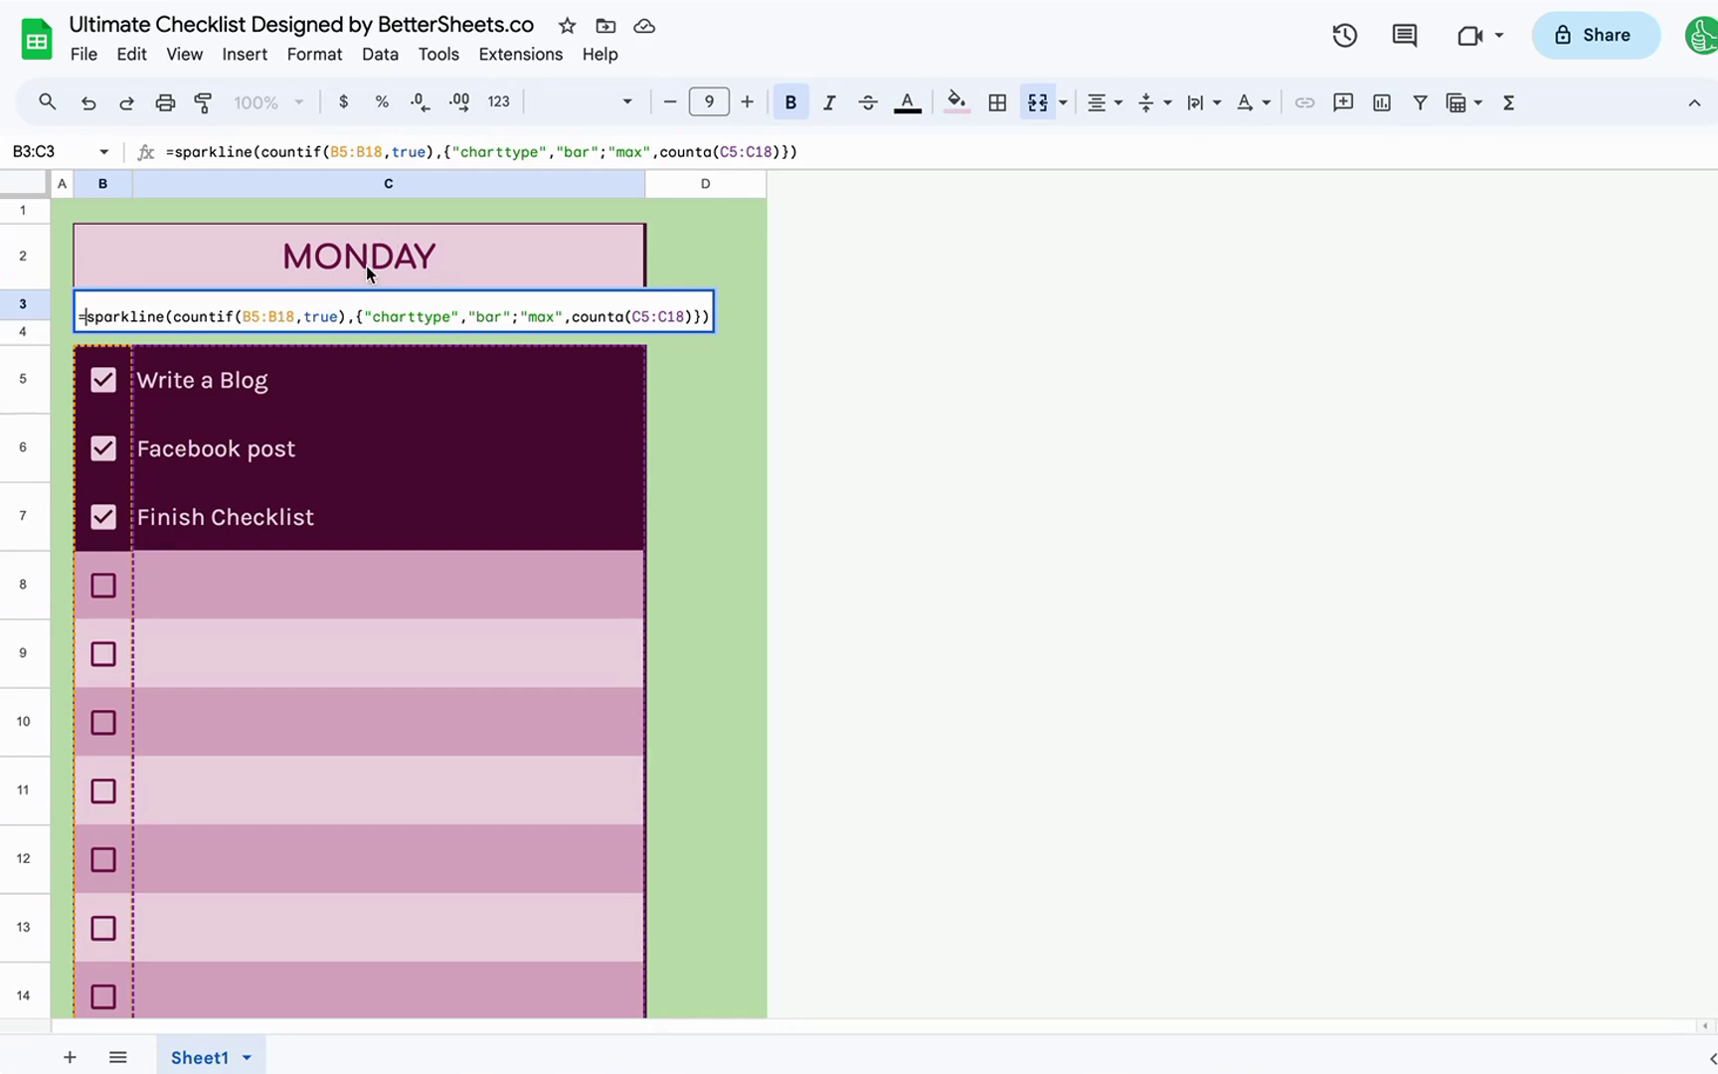
text(if()
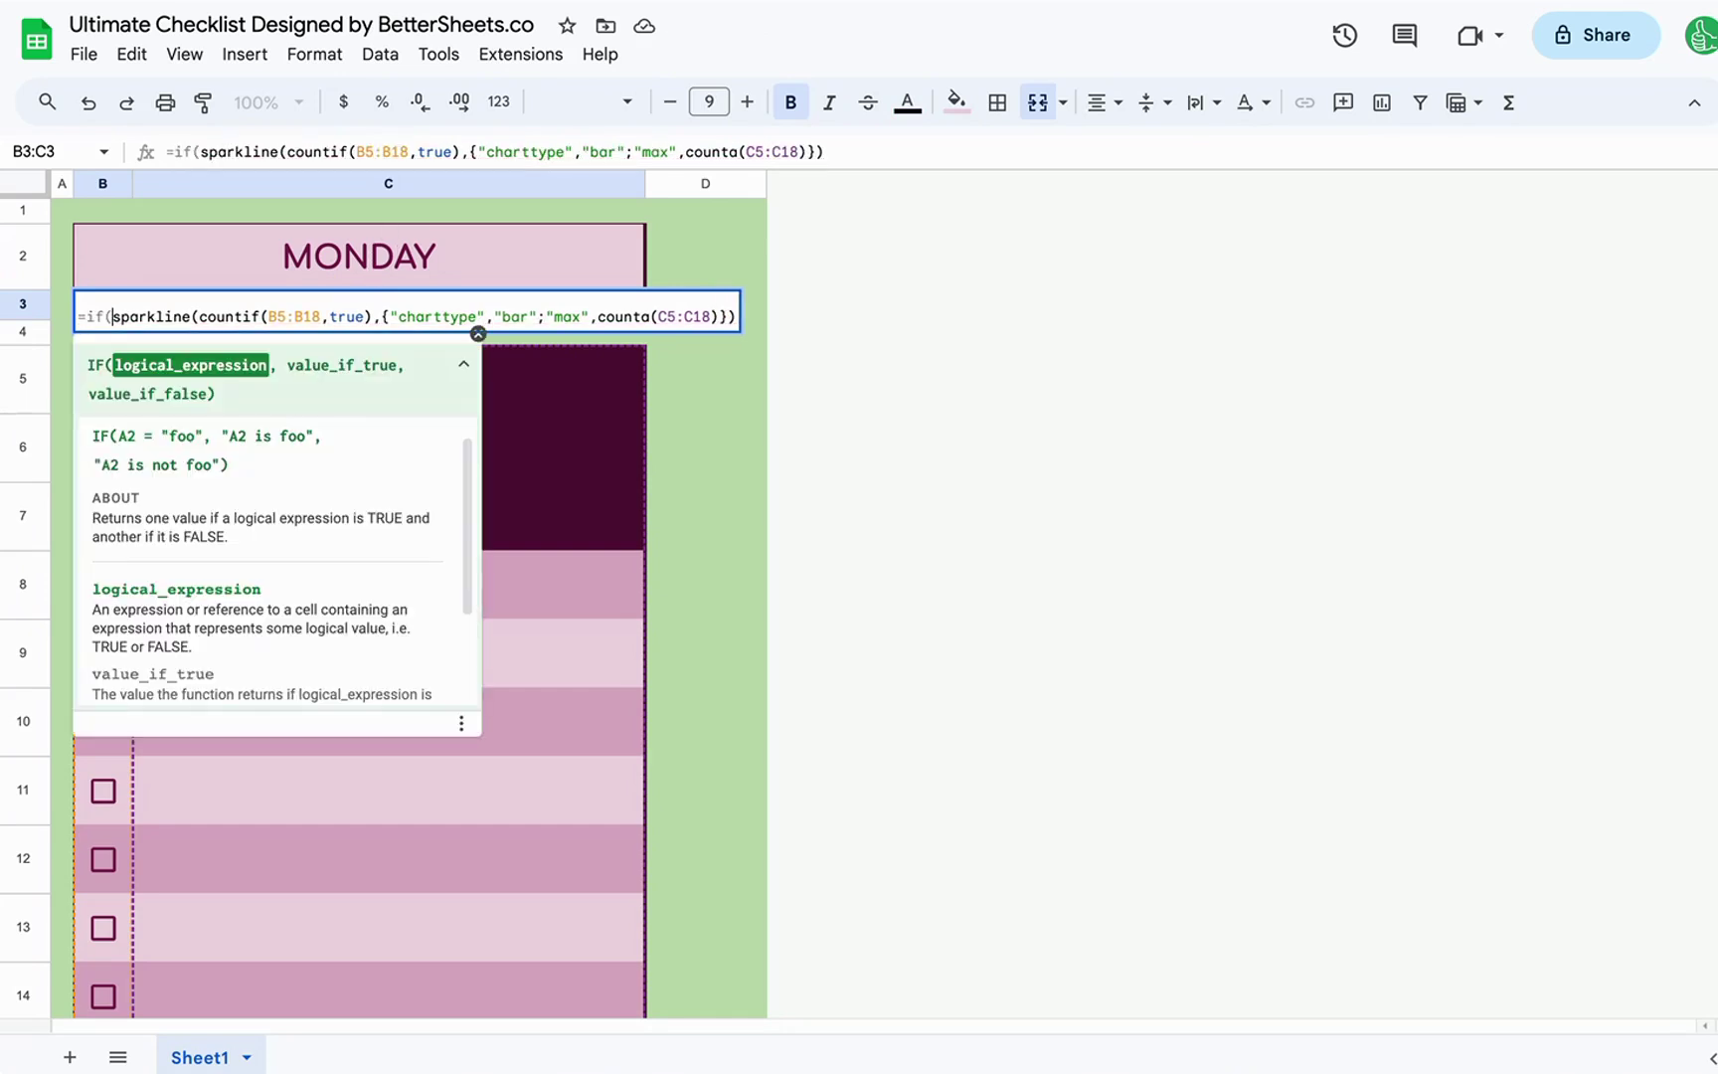
click(199, 316)
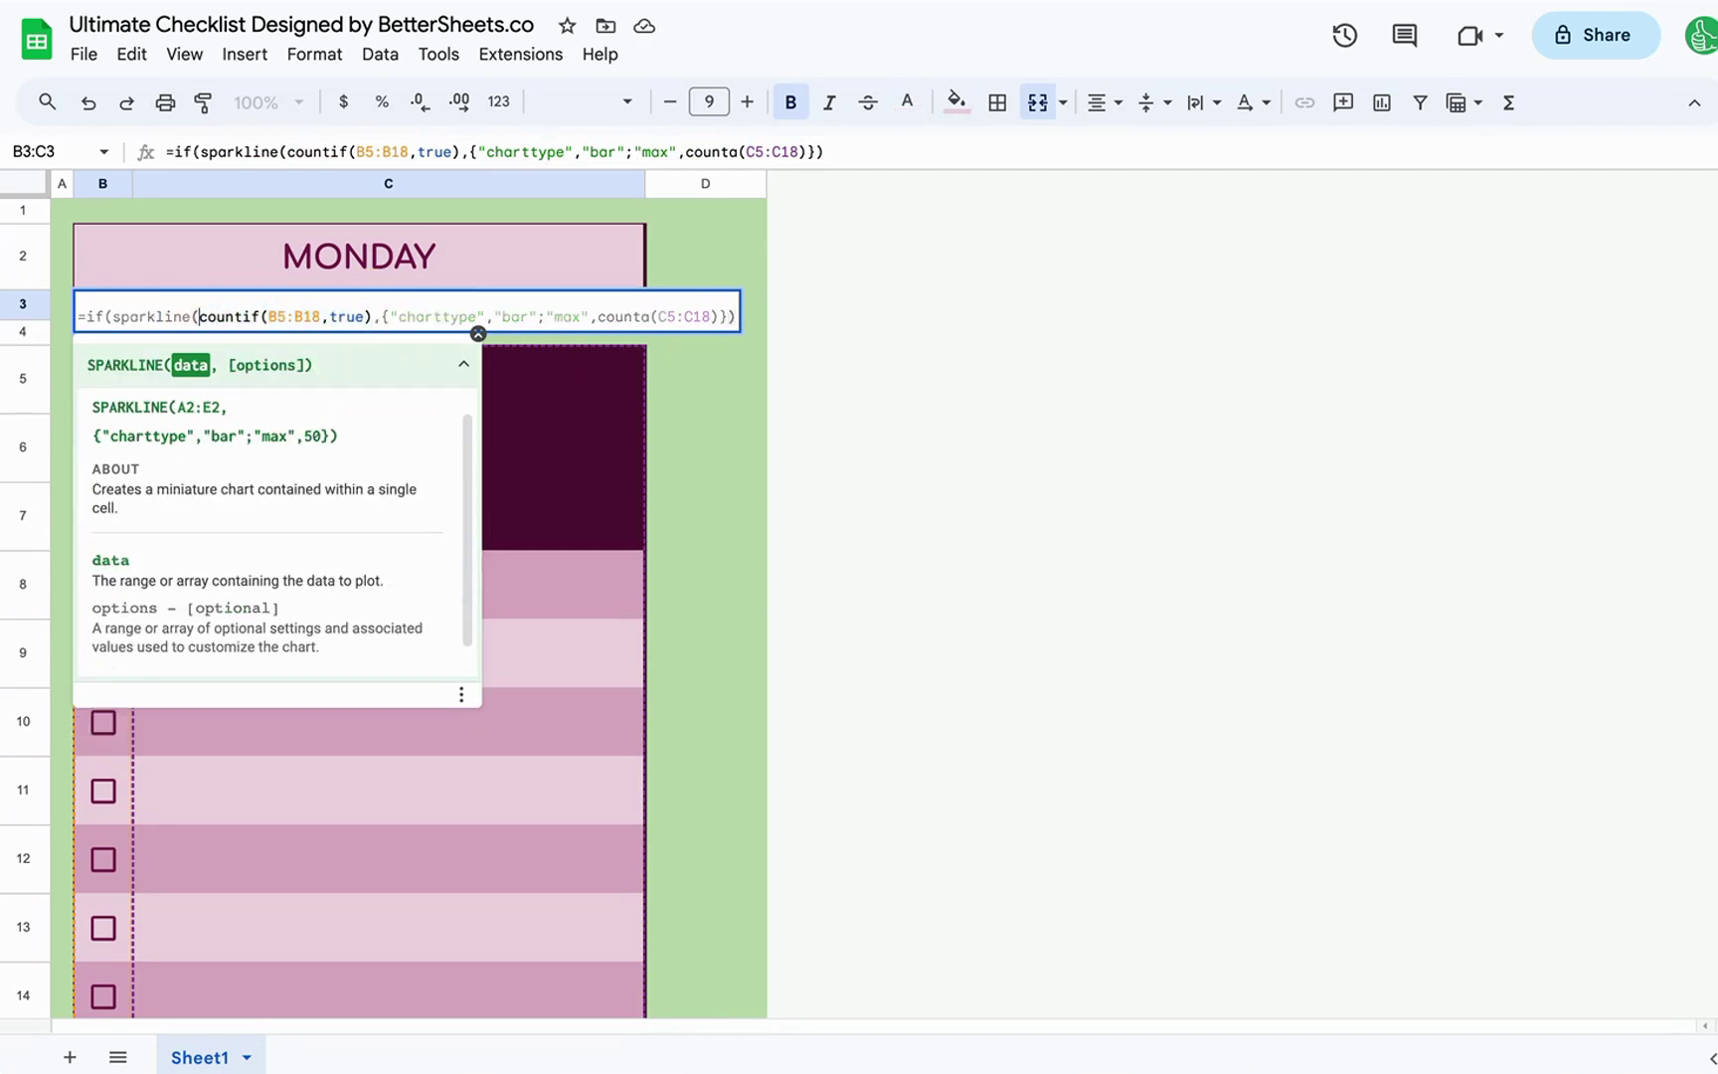
click(106, 317)
text(countif(B5:B18,true))
text(=)
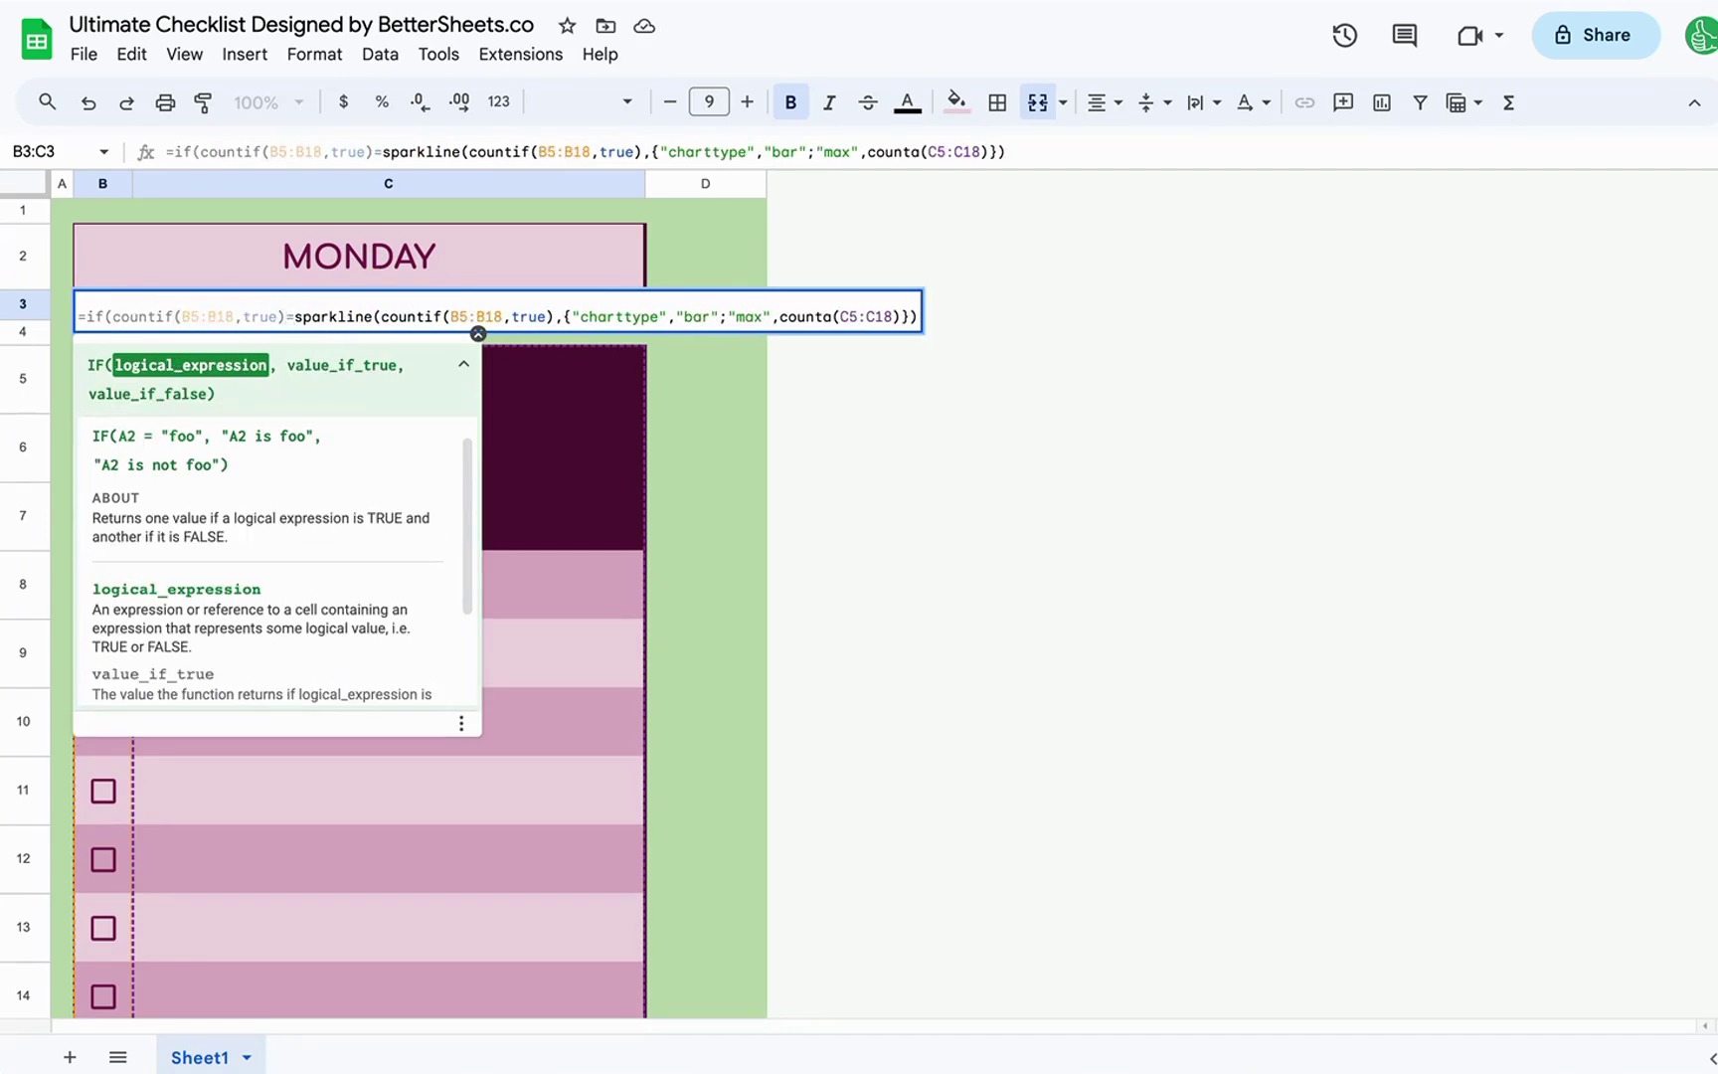
text(=counta(C)
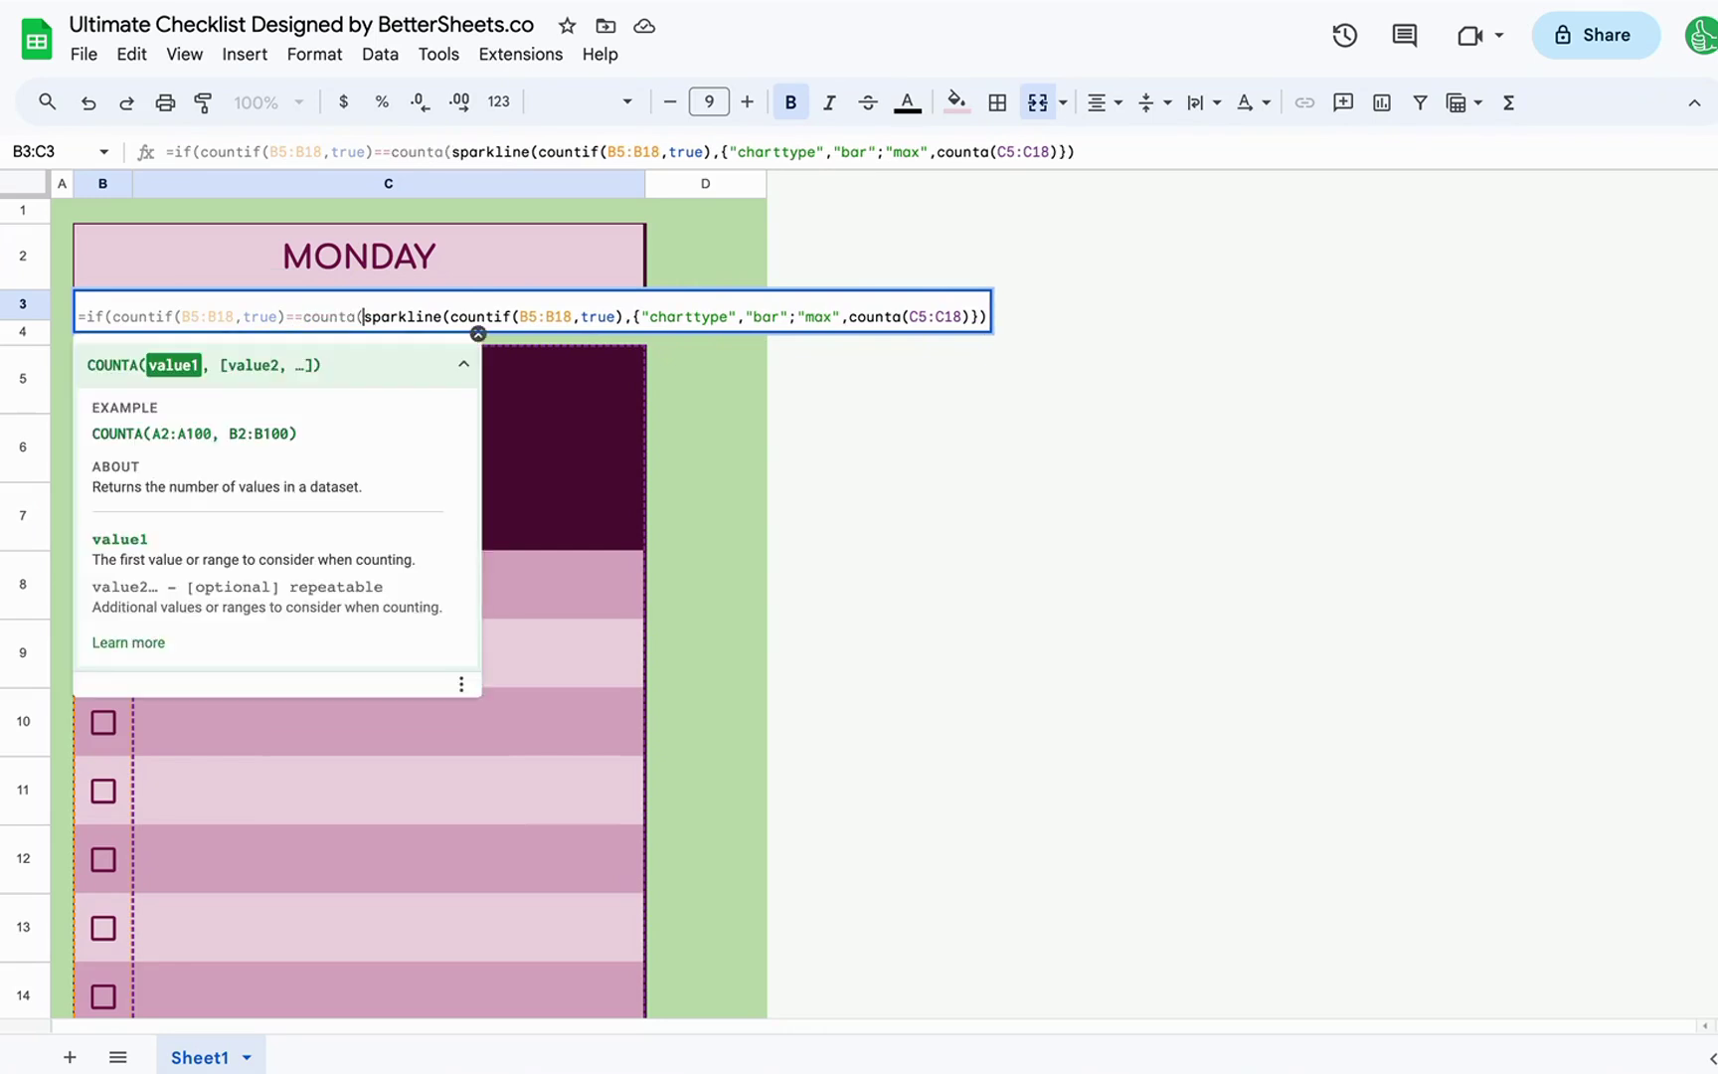
text(5)
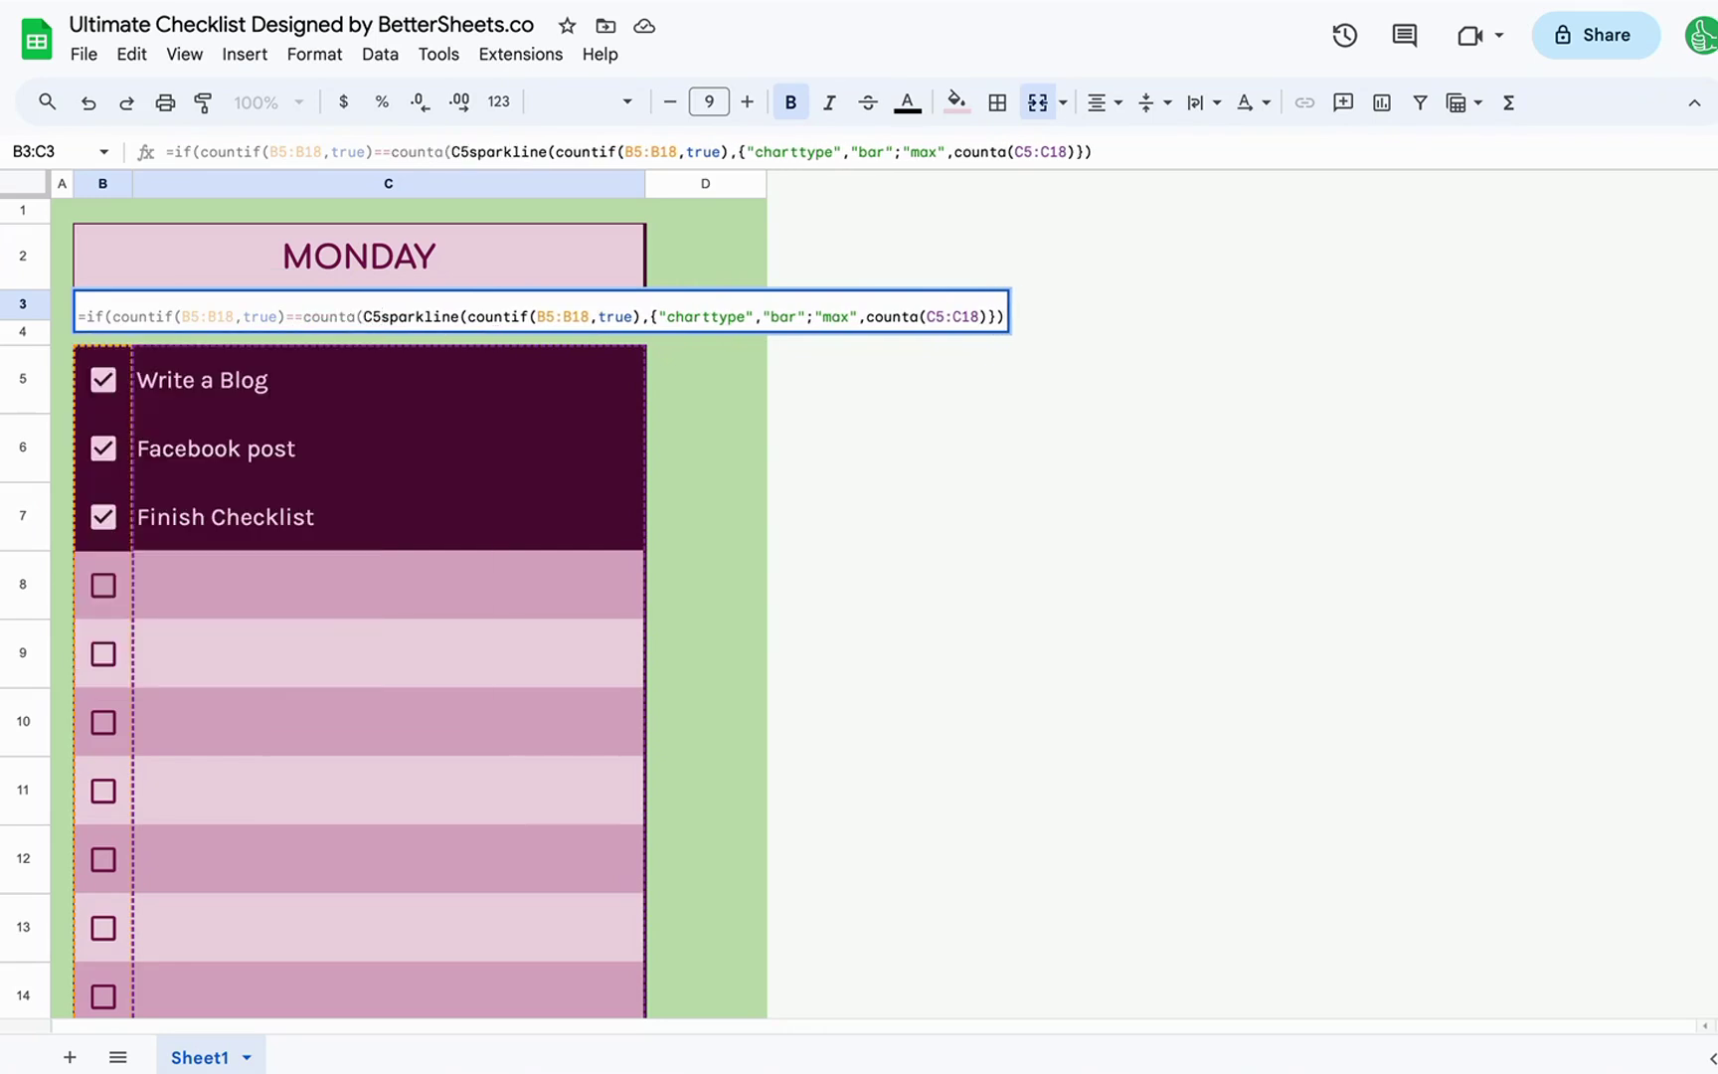
text(:C18),)
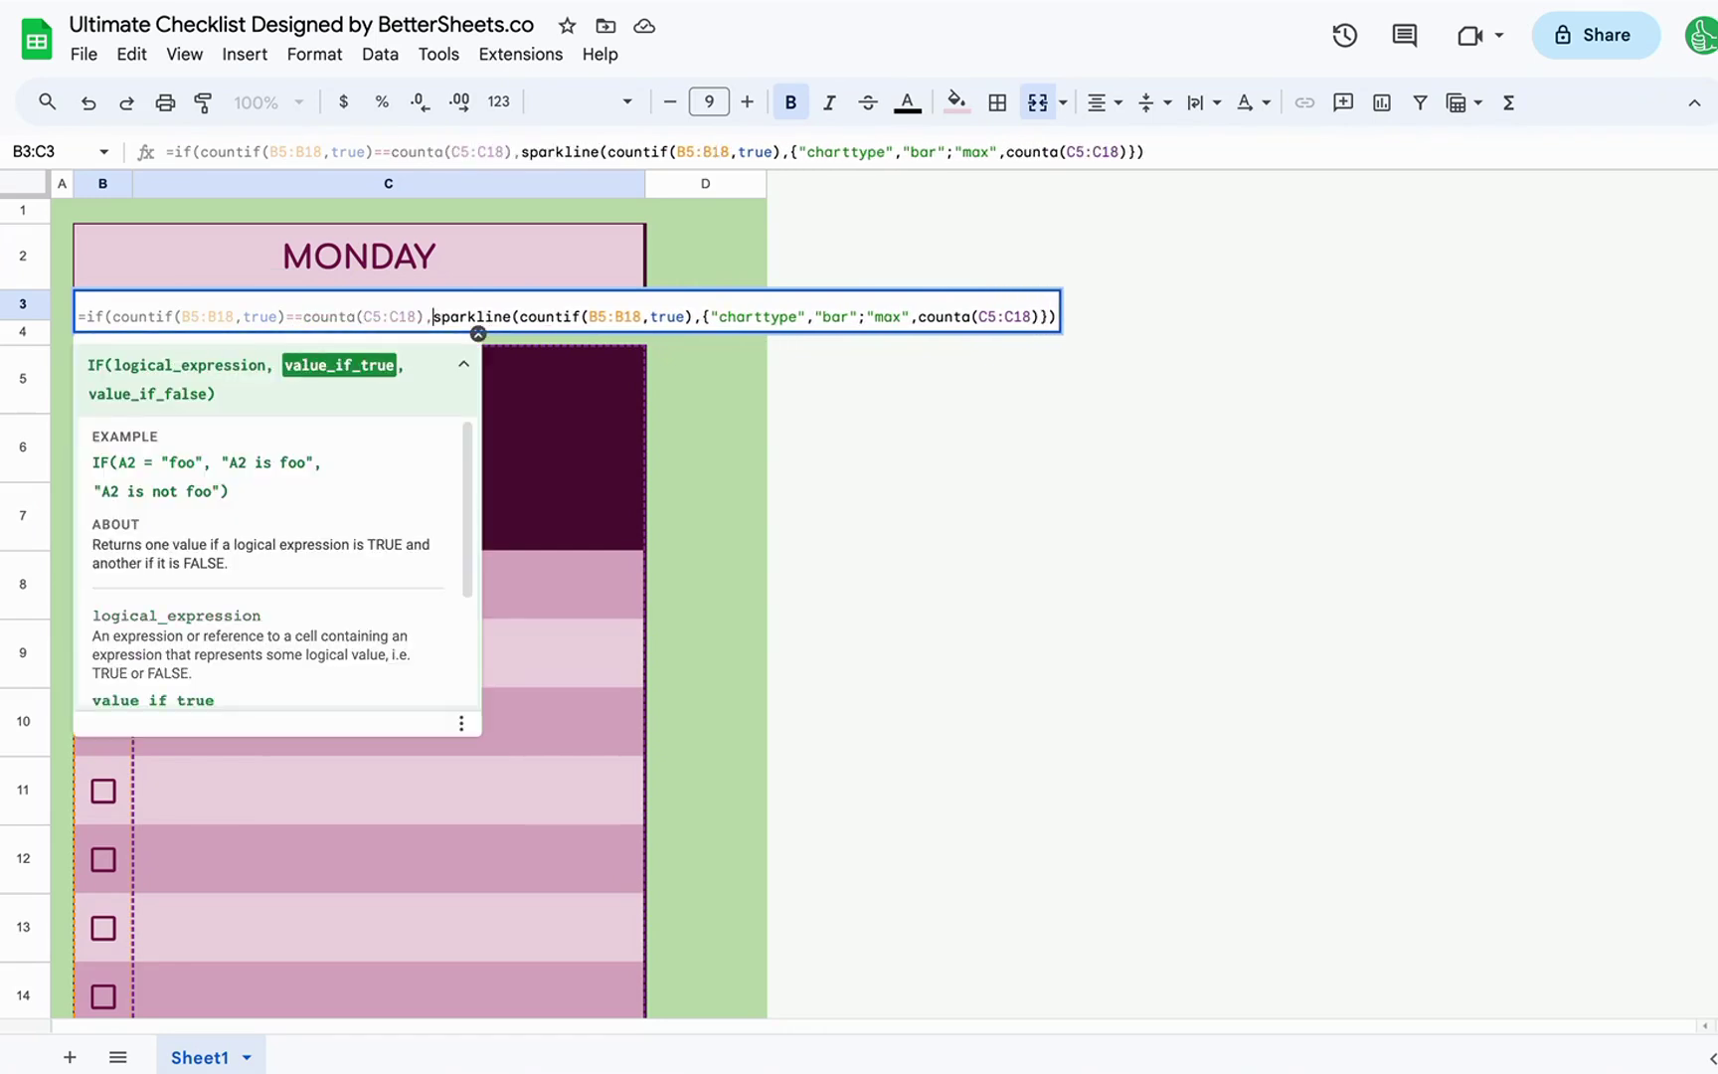
click(310, 316)
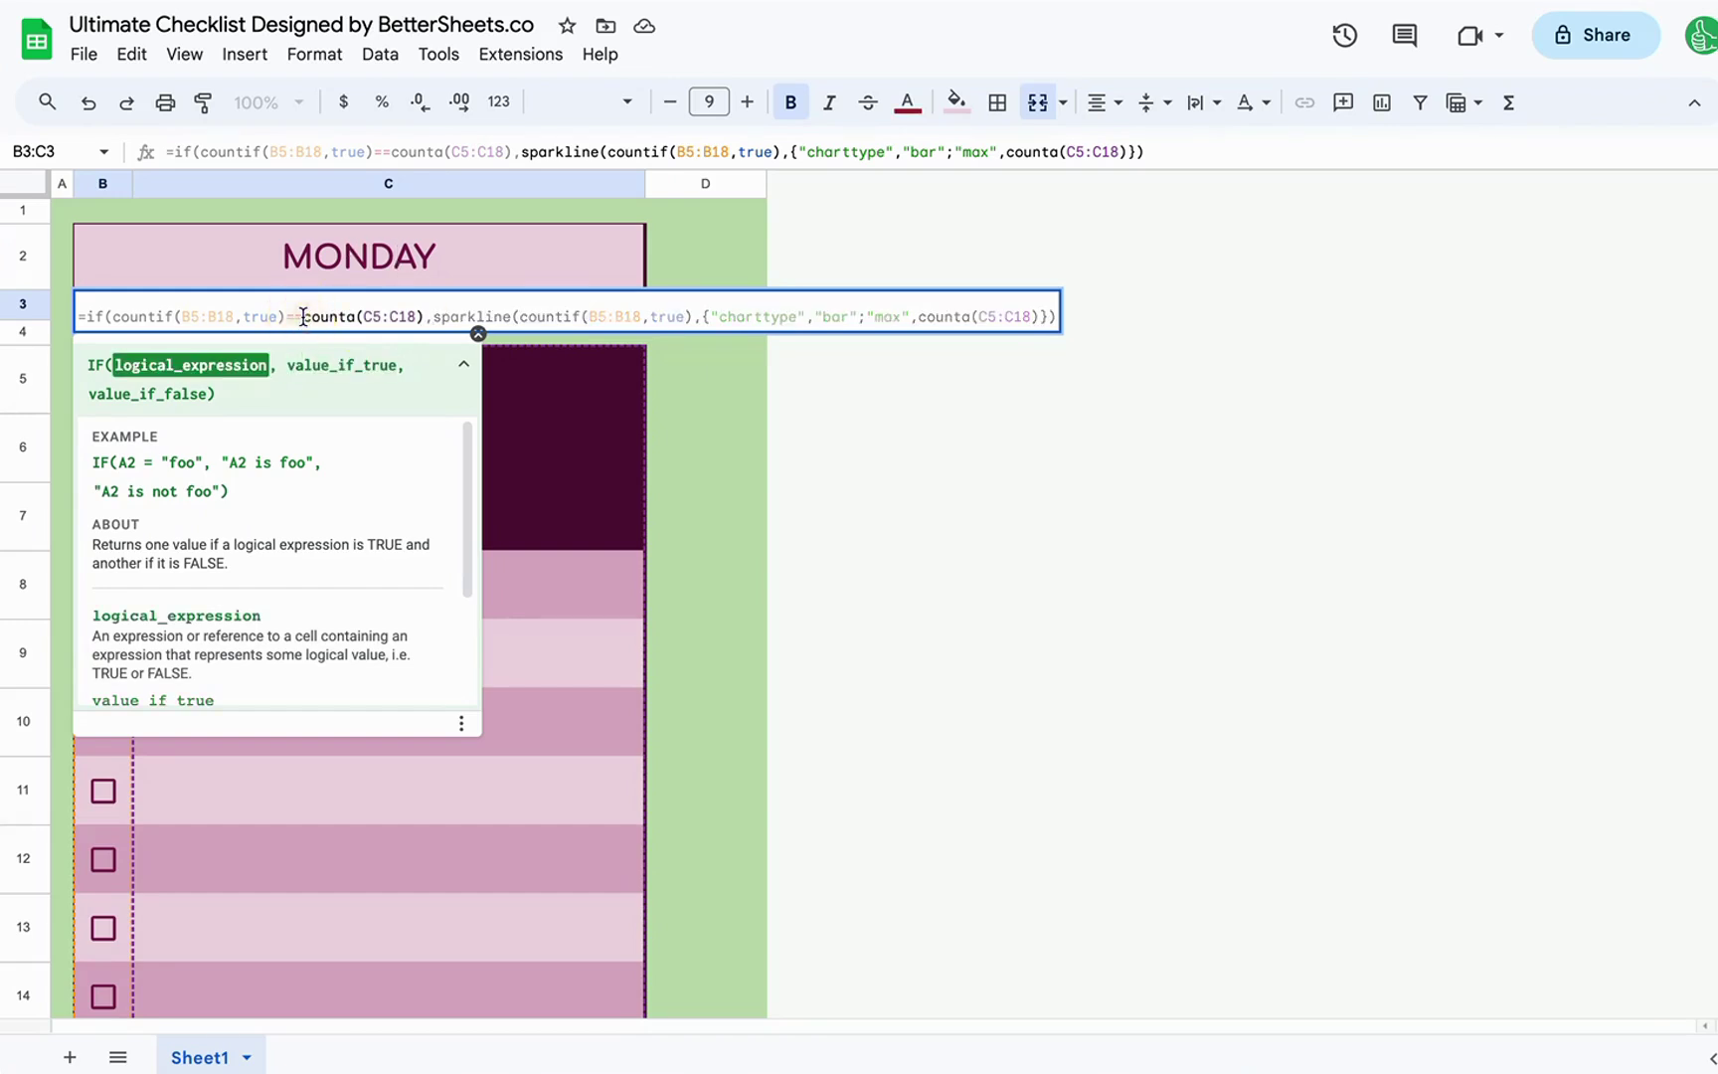
key(BackSpace)
click(424, 316)
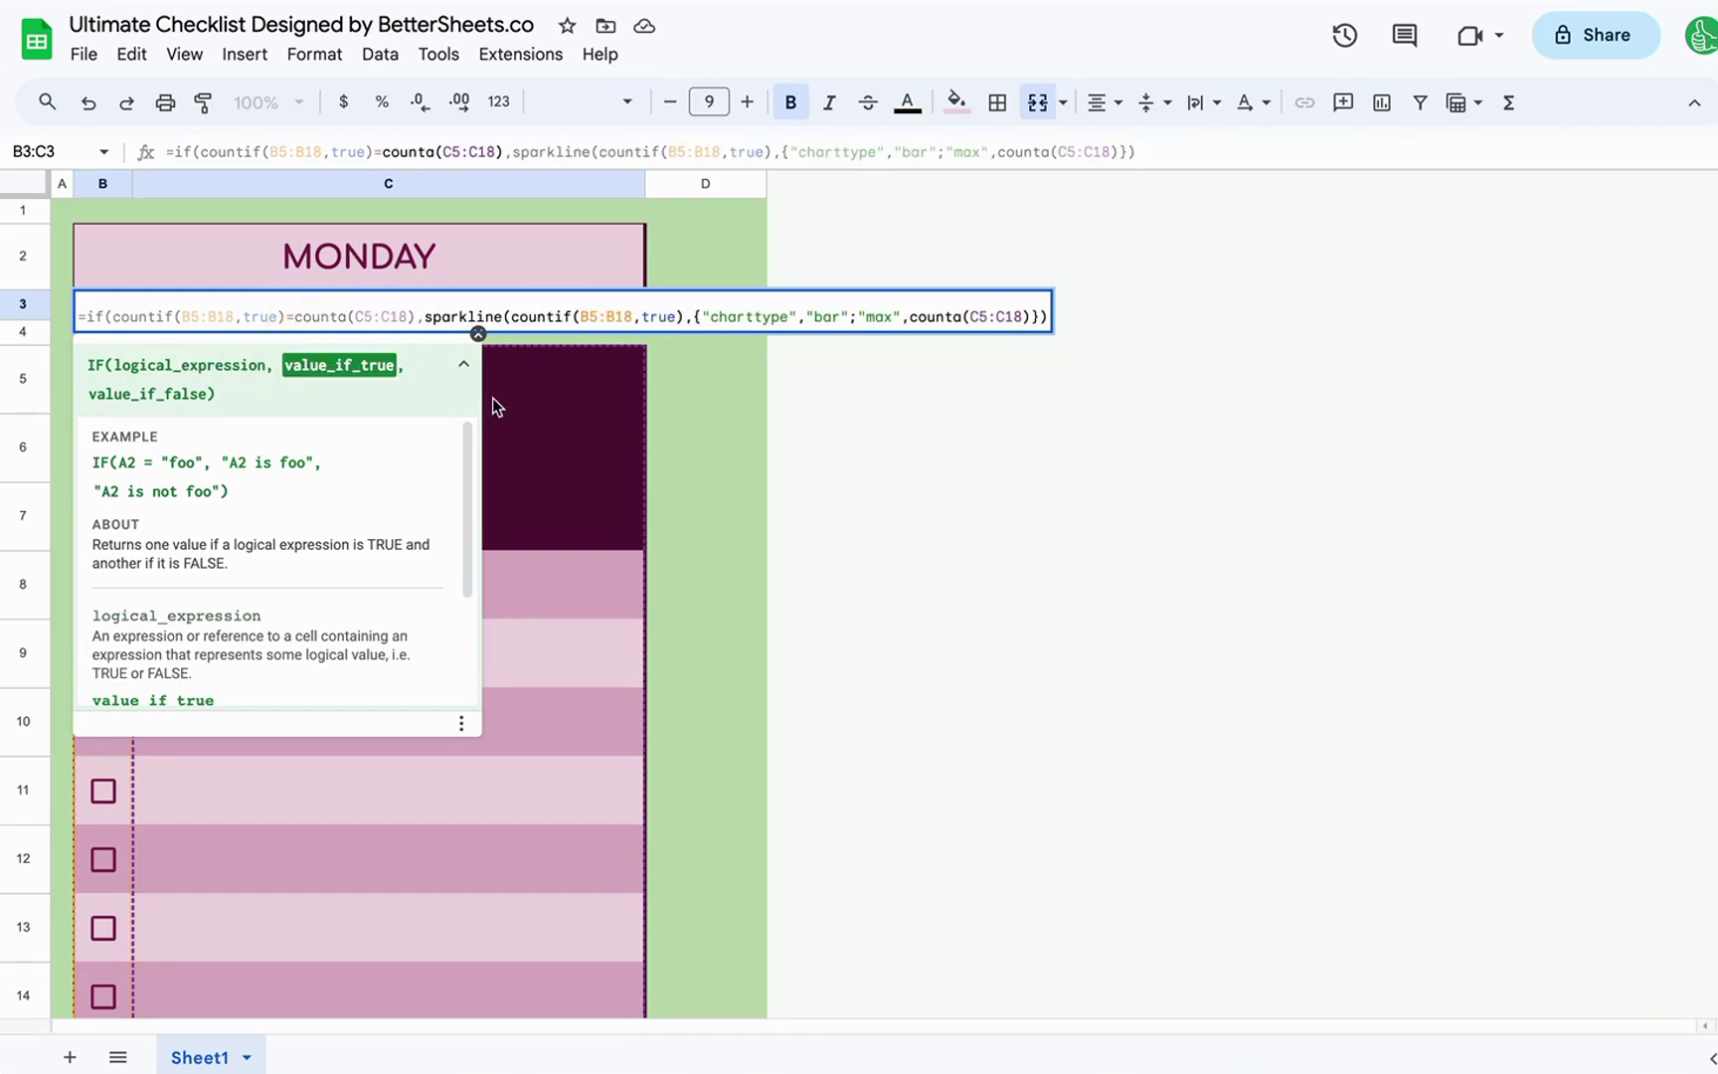
text("DONE",)
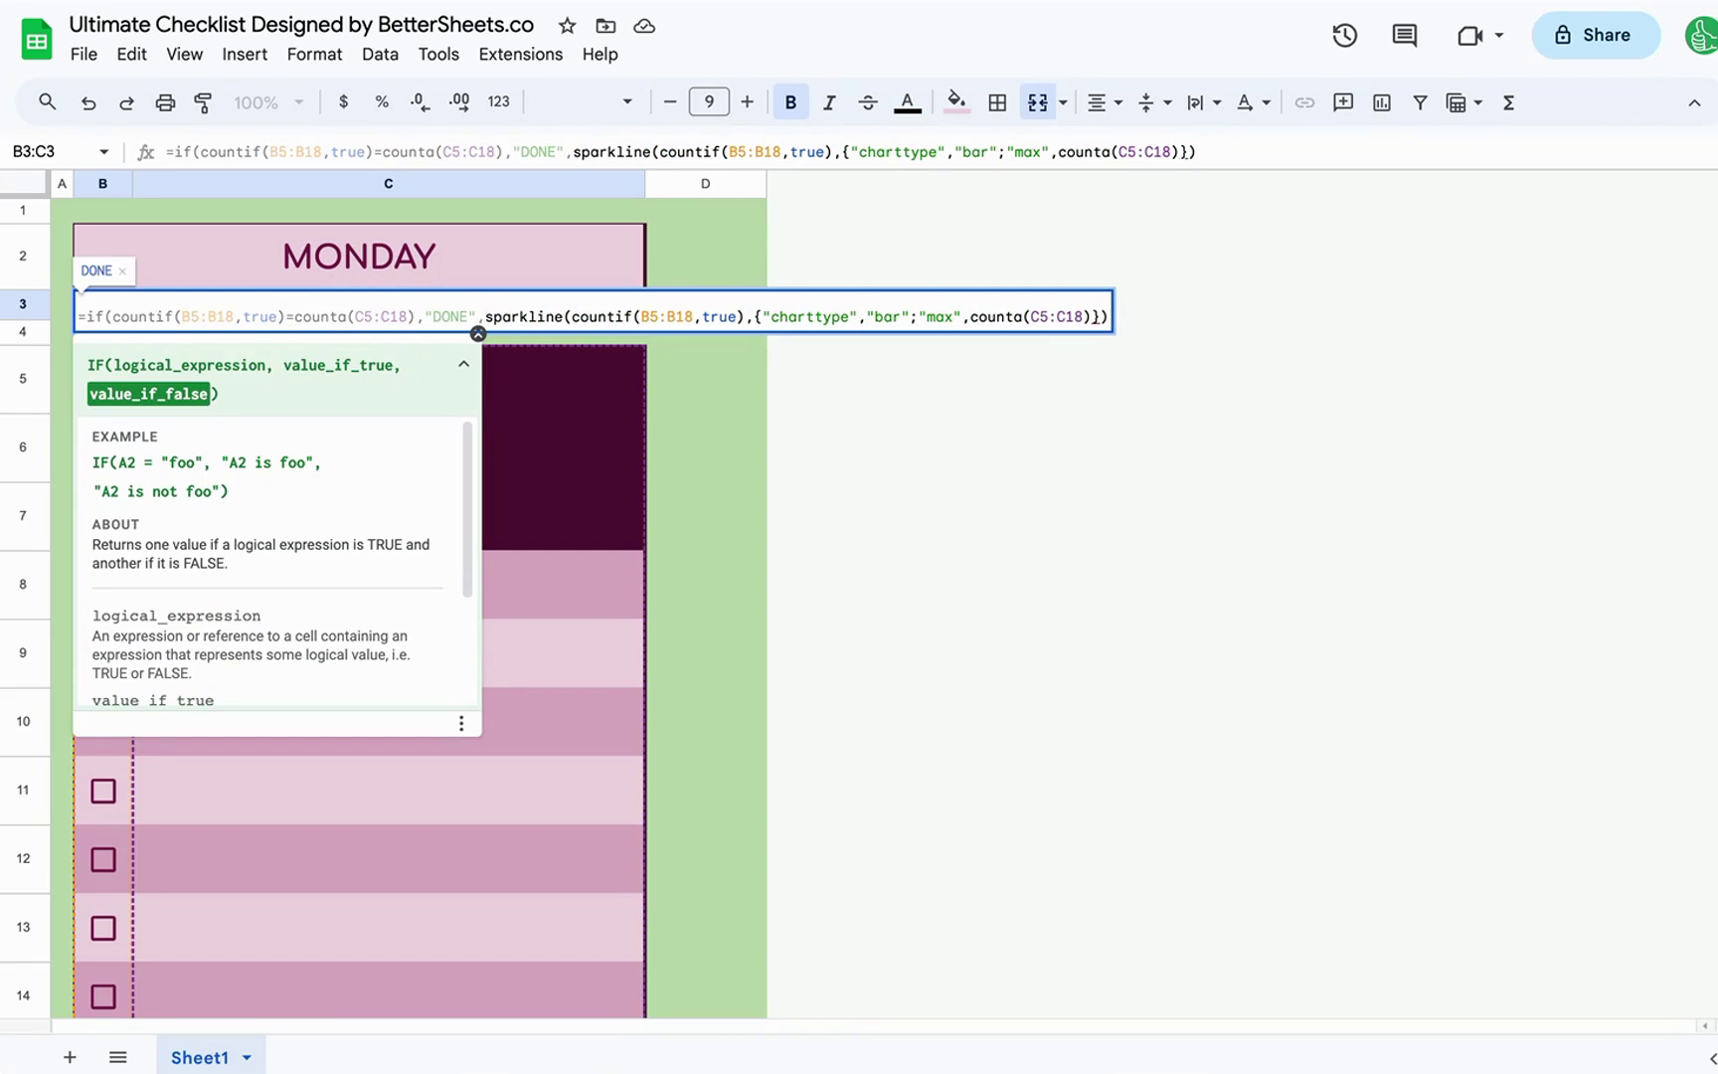
key(Return)
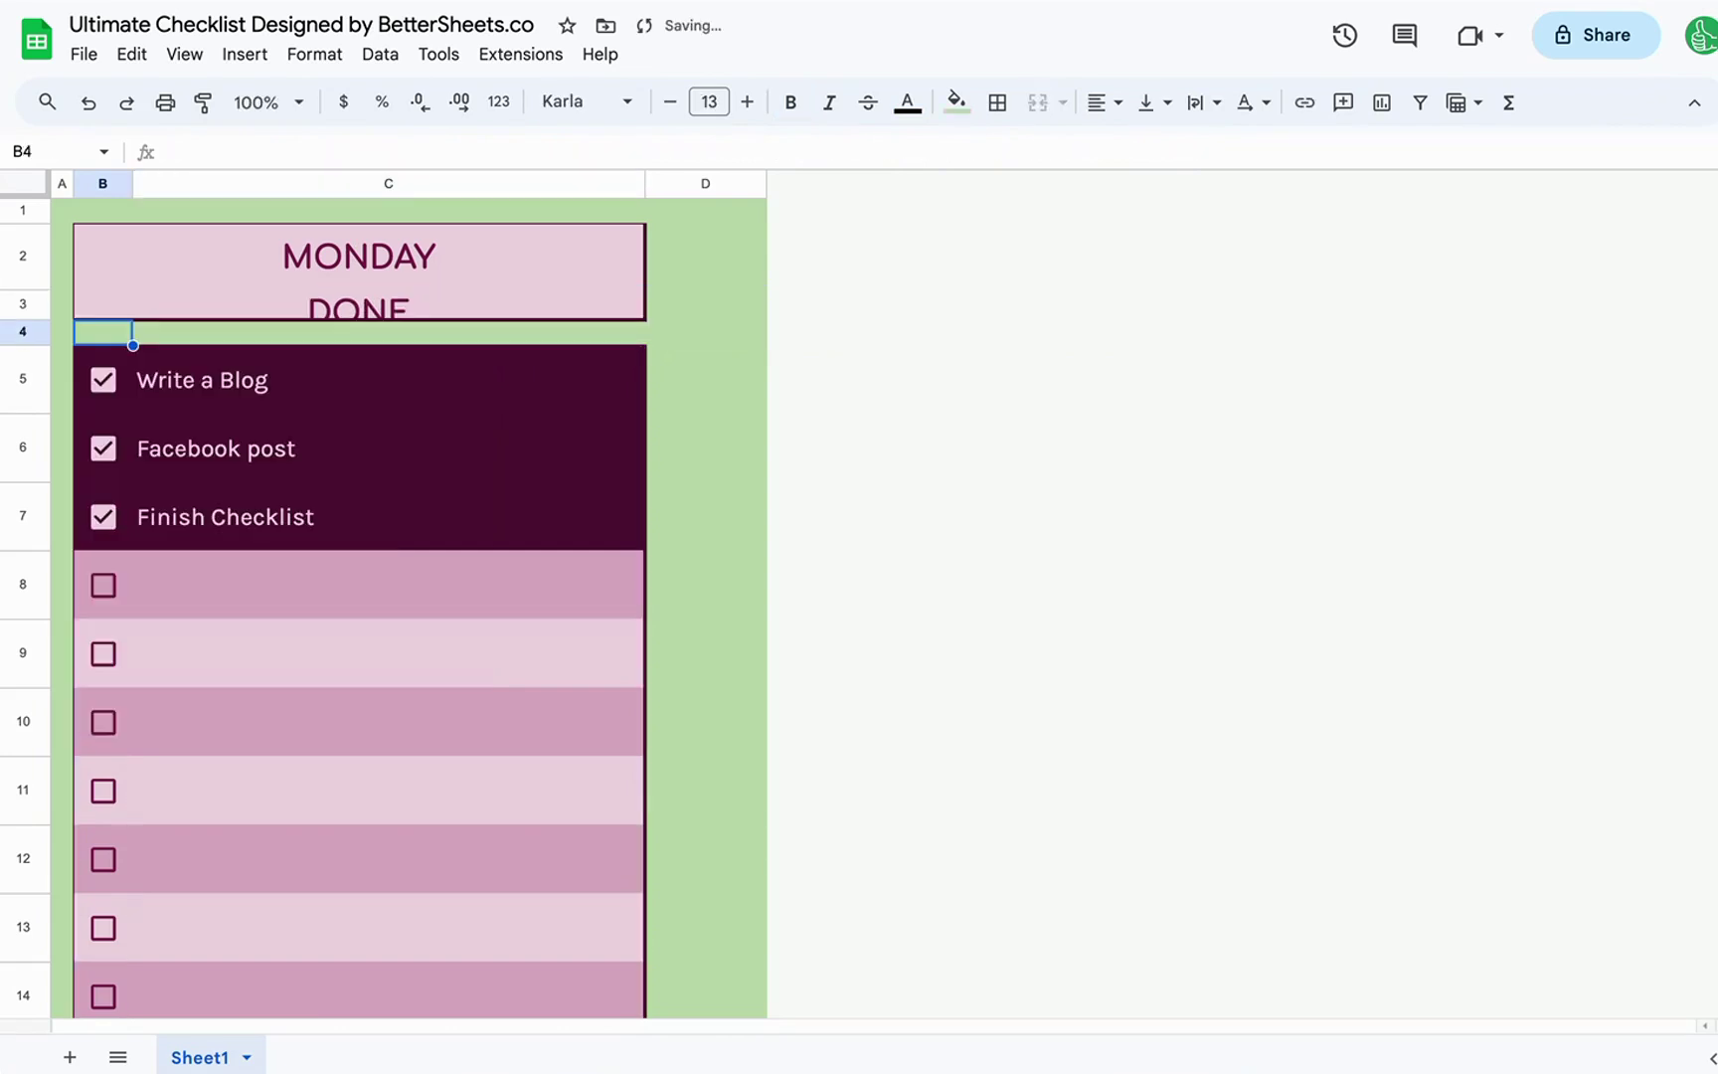
- Reduce the font size of the B3:C3 message toward 13
click(359, 306)
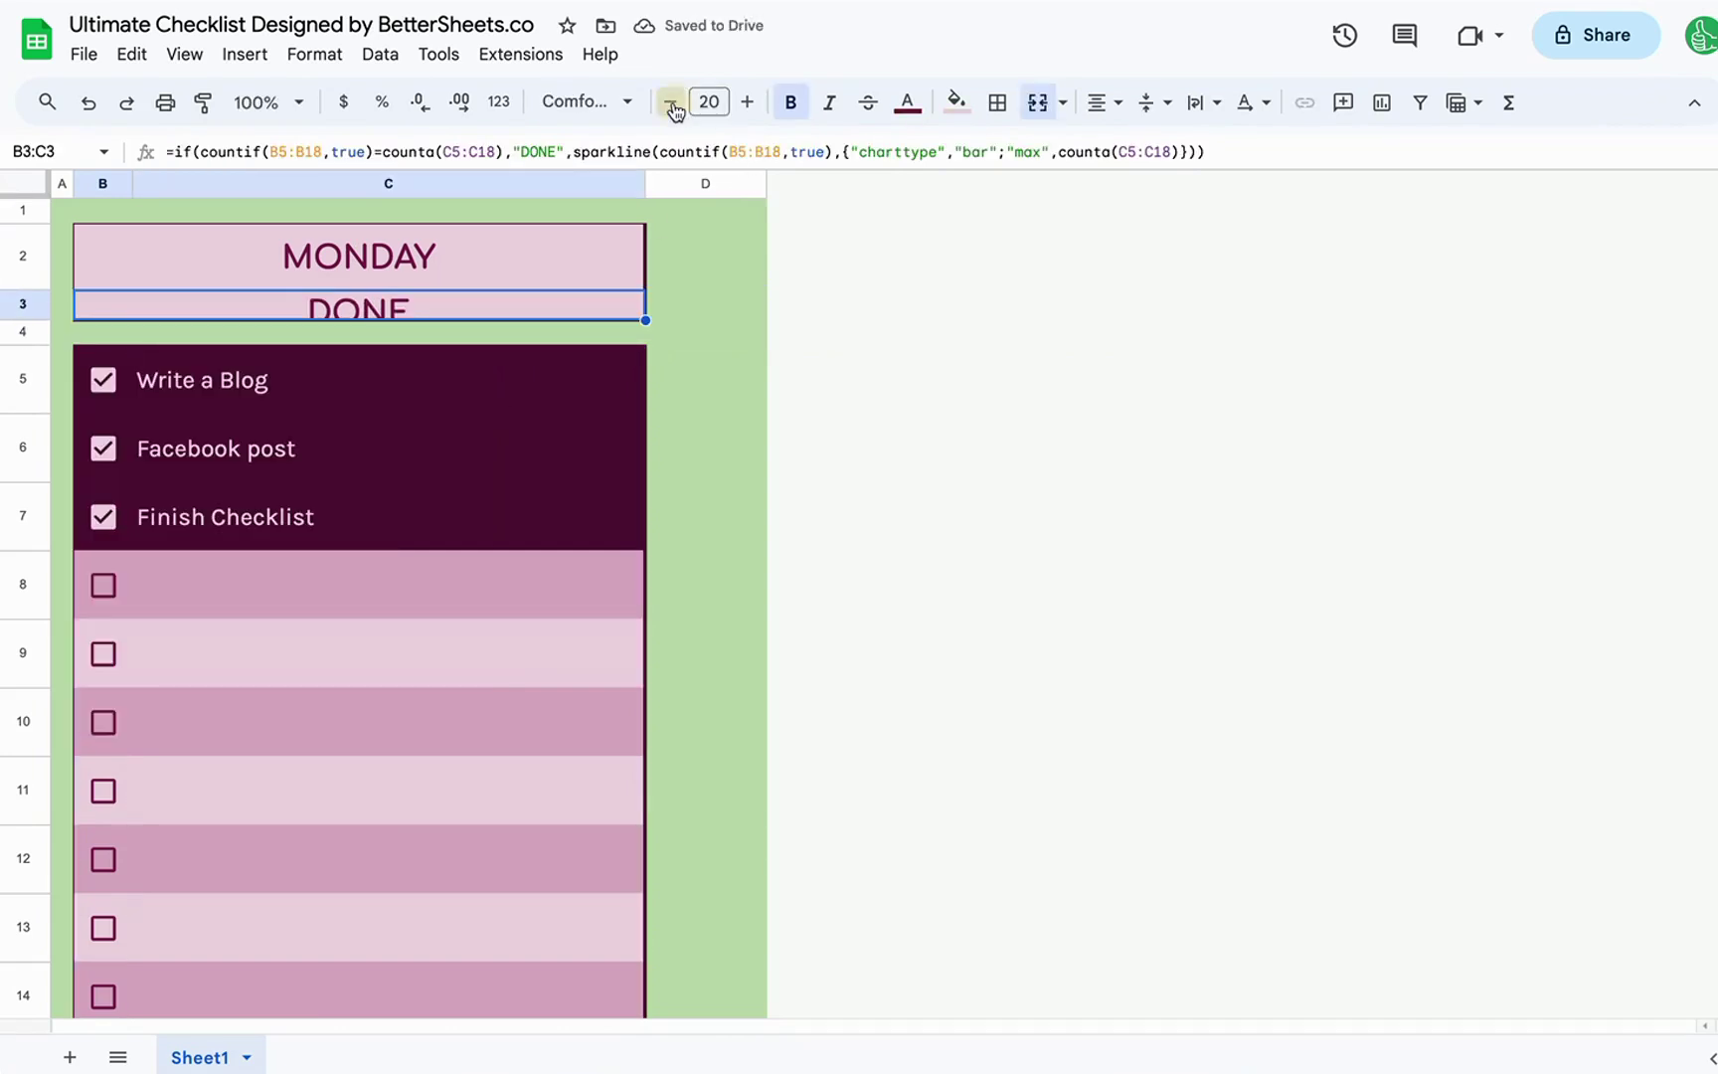
click(669, 101)
click(669, 102)
click(669, 101)
click(669, 101)
click(669, 101)
click(669, 101)
click(669, 101)
- Change the completion message from "DONE" to "ALL TASKS DONE"
double_click(345, 303)
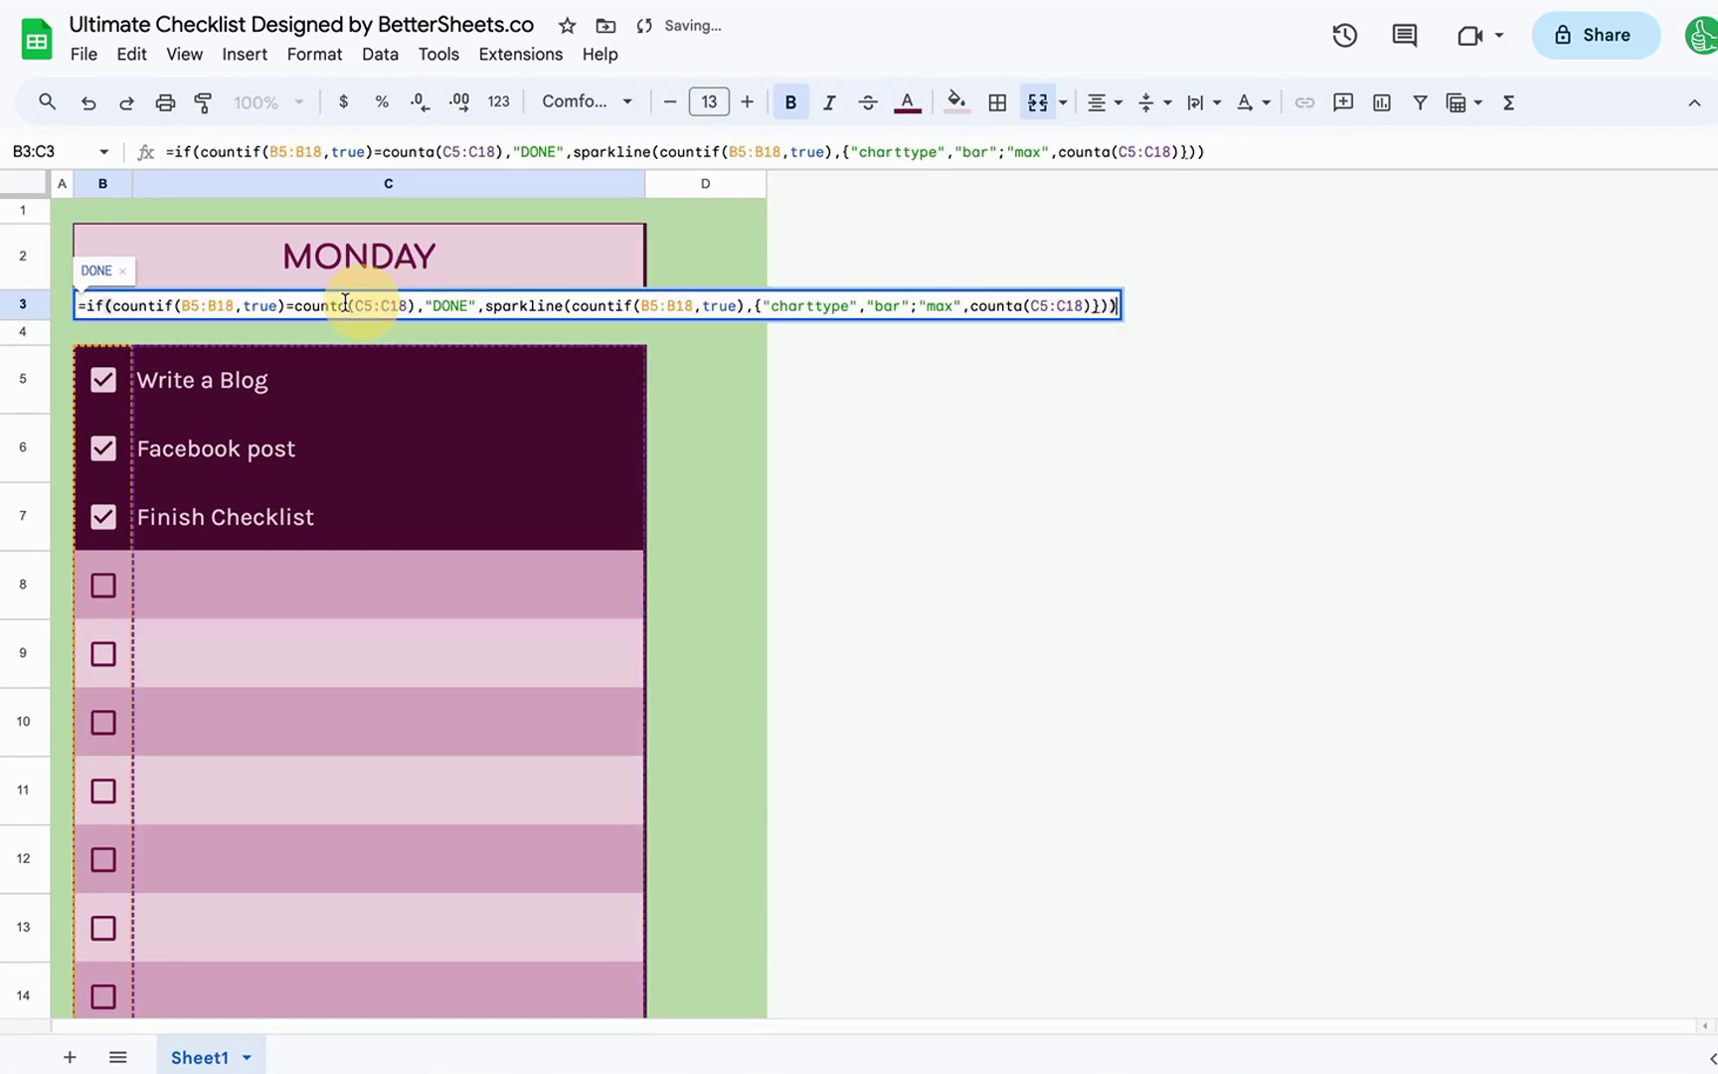
click(434, 305)
text(ALL T)
text(ASKS)
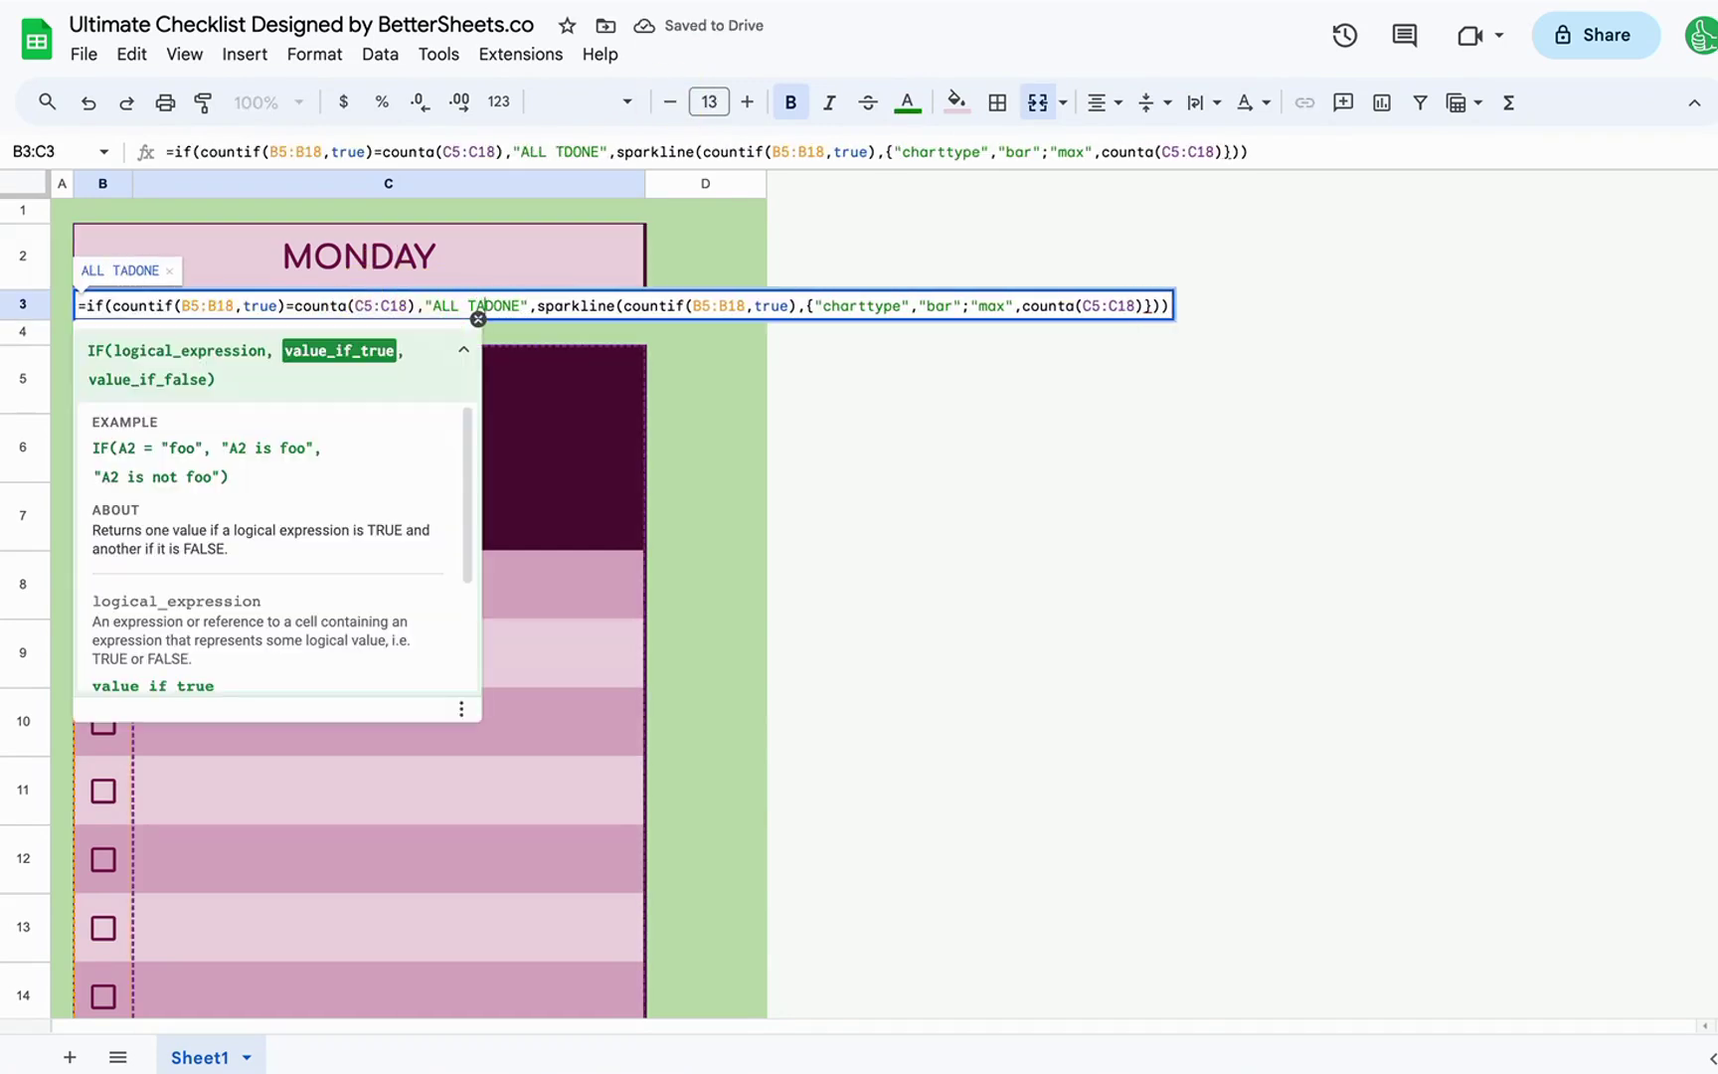
key(Return)
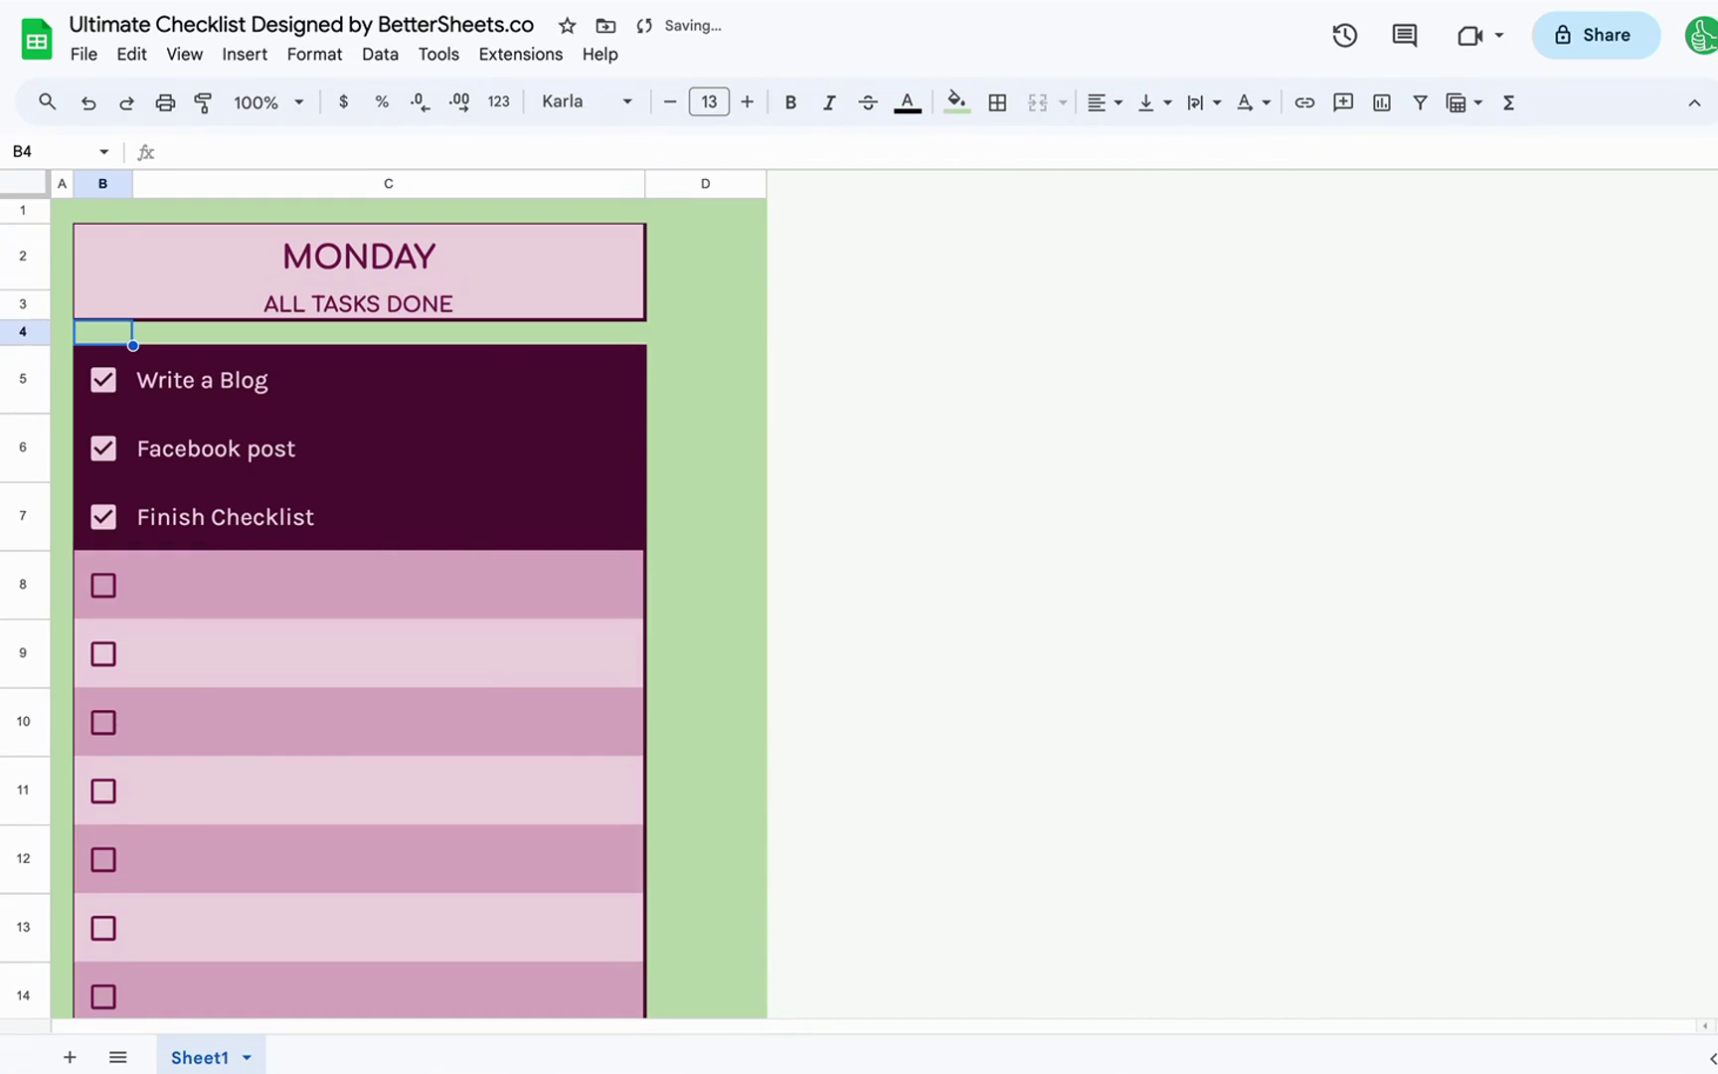
- Untick and retick Write a Blog, Facebook post and Finish Checklist to watch the progress bar change
key(Down)
key(space)
key(Down)
key(space)
key(Down)
key(space)
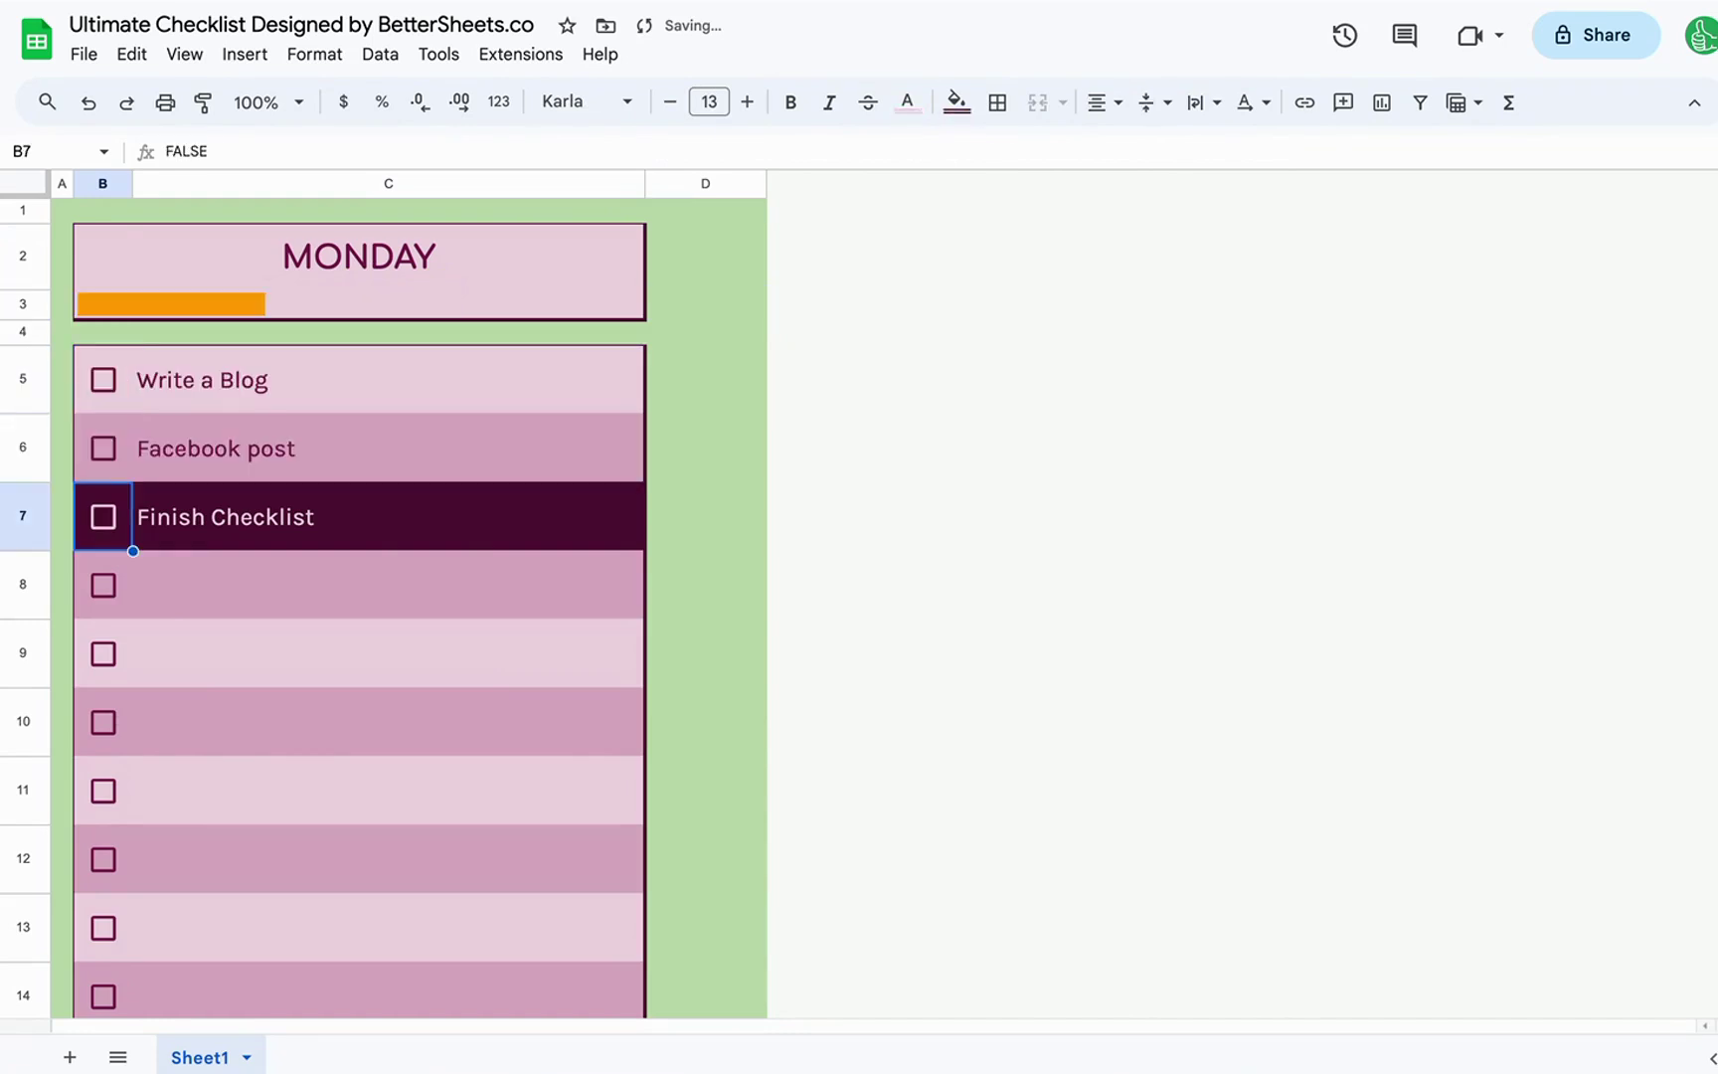
key(Up)
key(space)
key(Up)
key(space)
key(Down)
key(space)
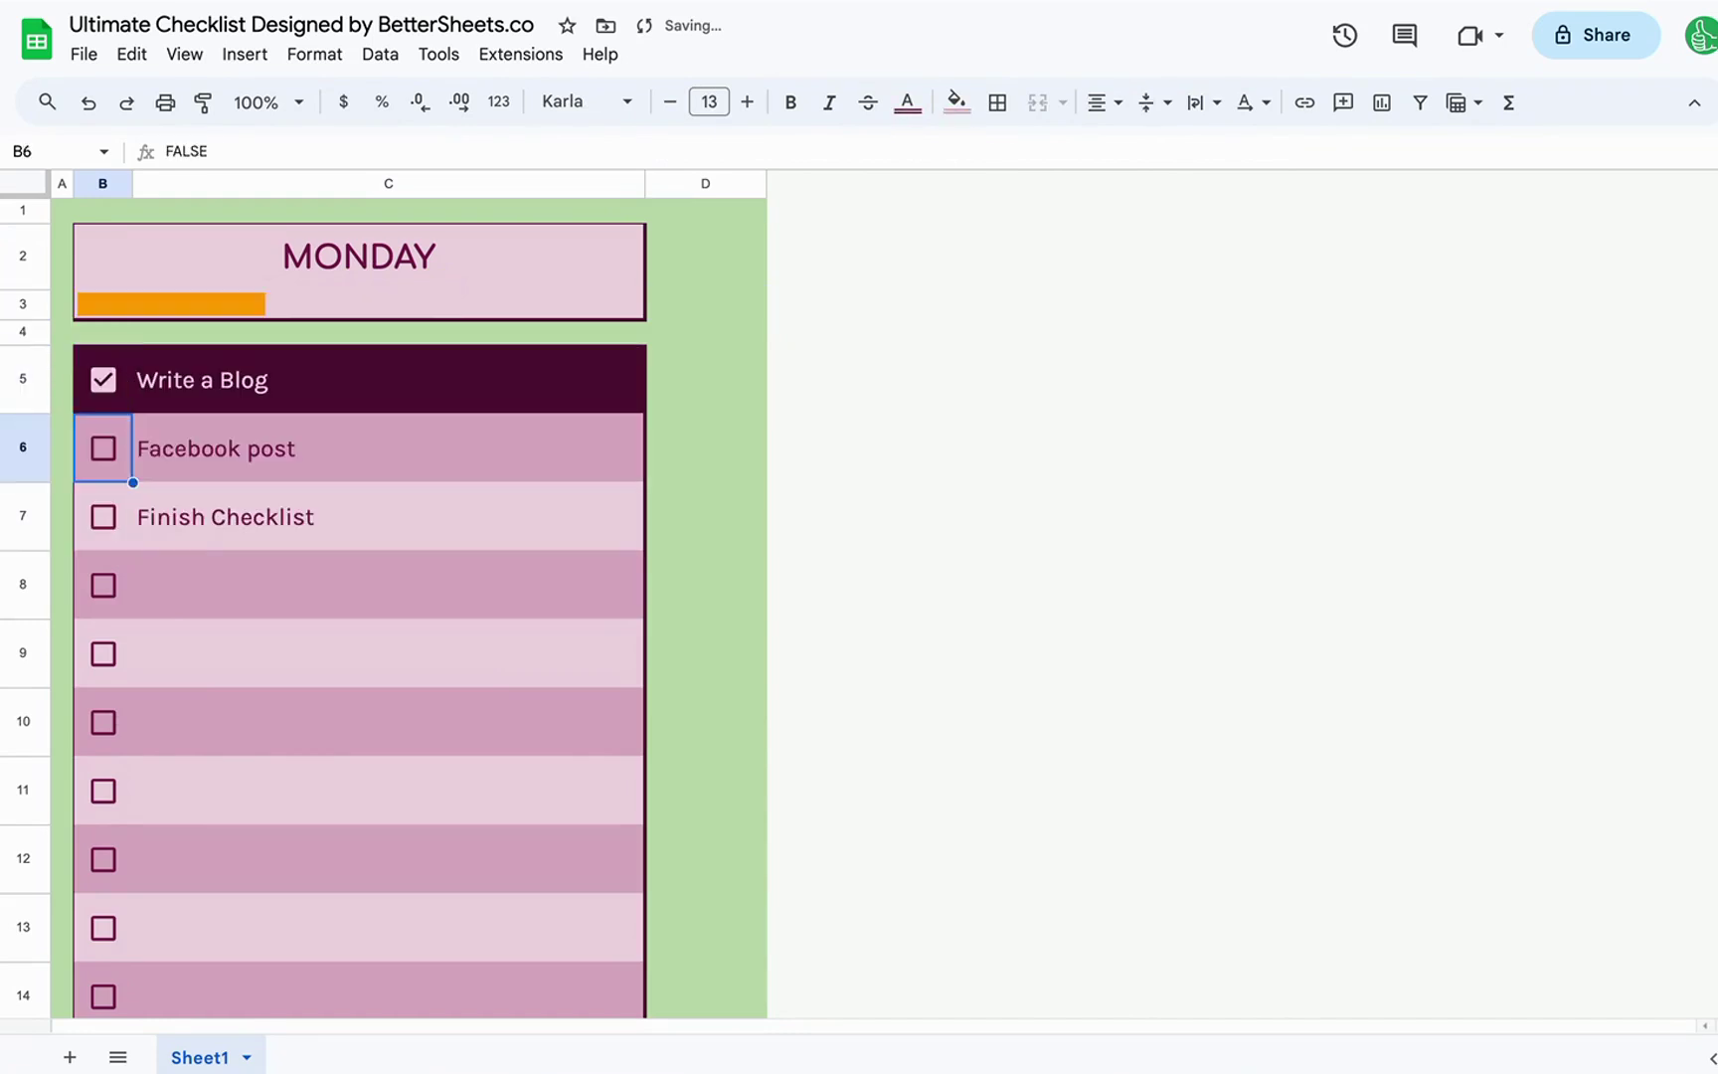
key(Up)
key(space)
key(space)
key(space)
key(space)
key(Down)
key(space)
- Add a color1 option to the SPARKLINE formula, trying red and then green
key(Up)
key(Up)
key(Up)
key(Return)
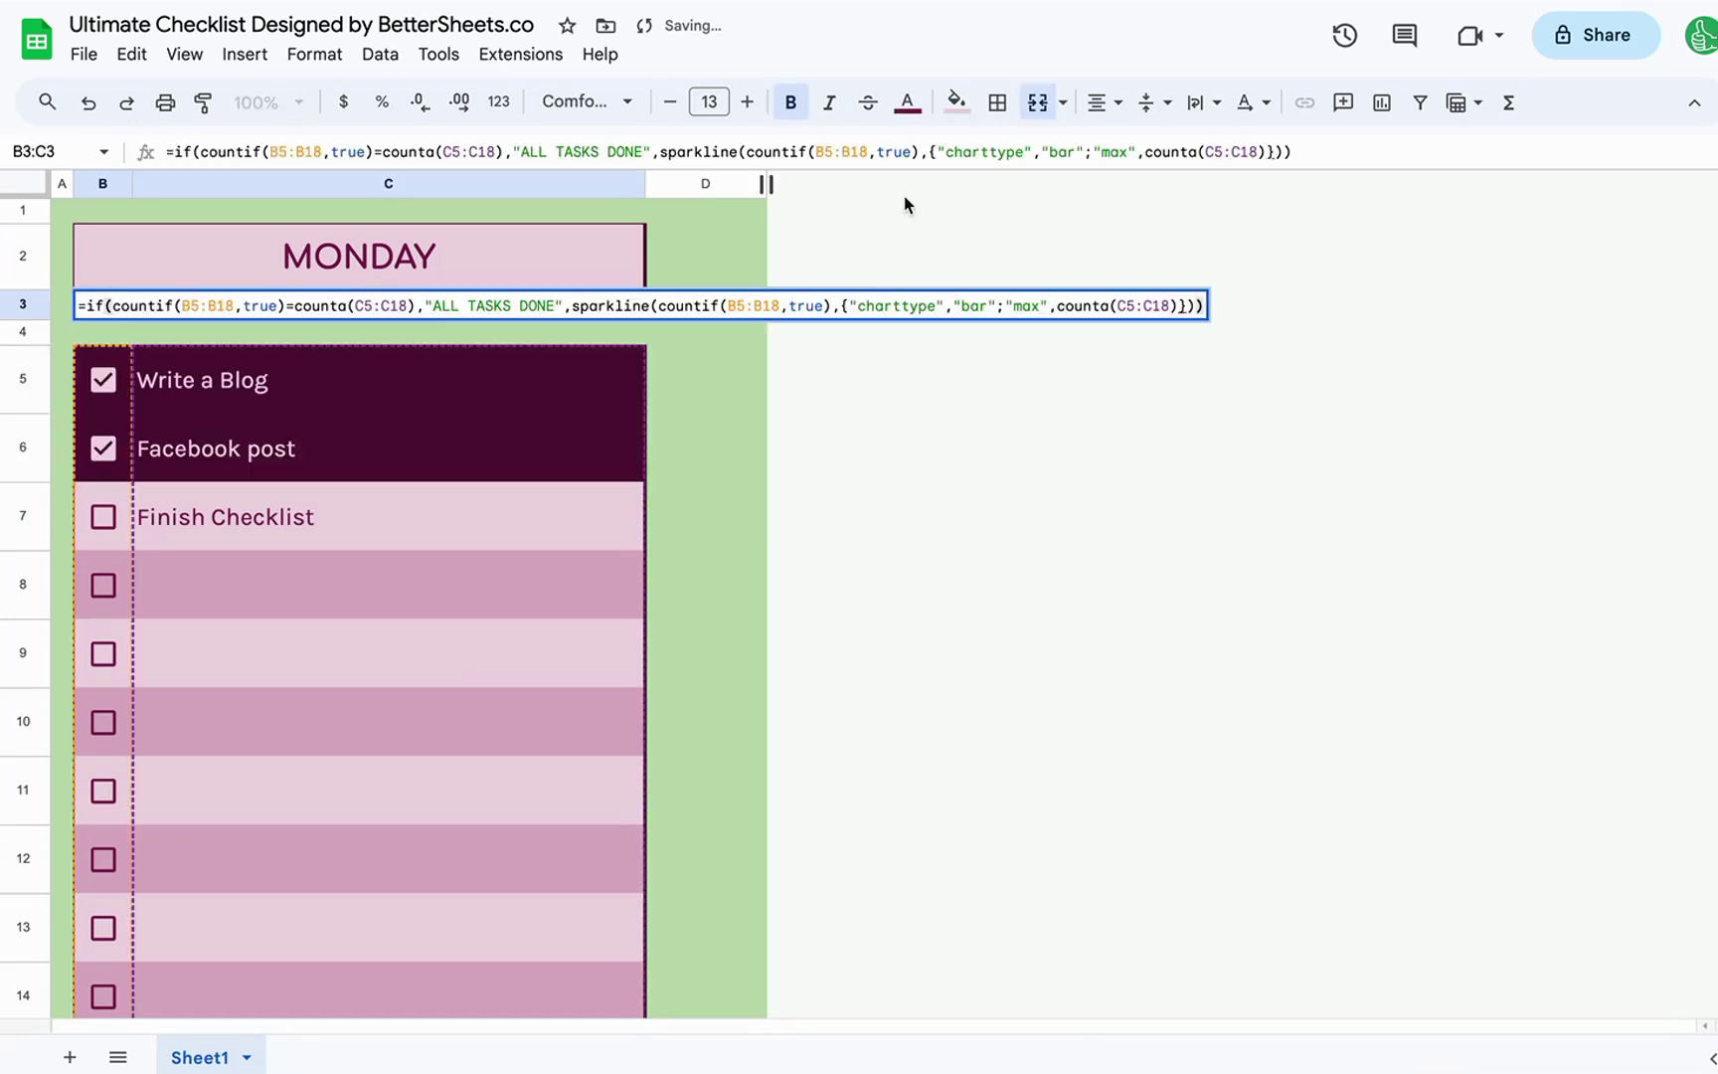
key(Left)
key(Left)
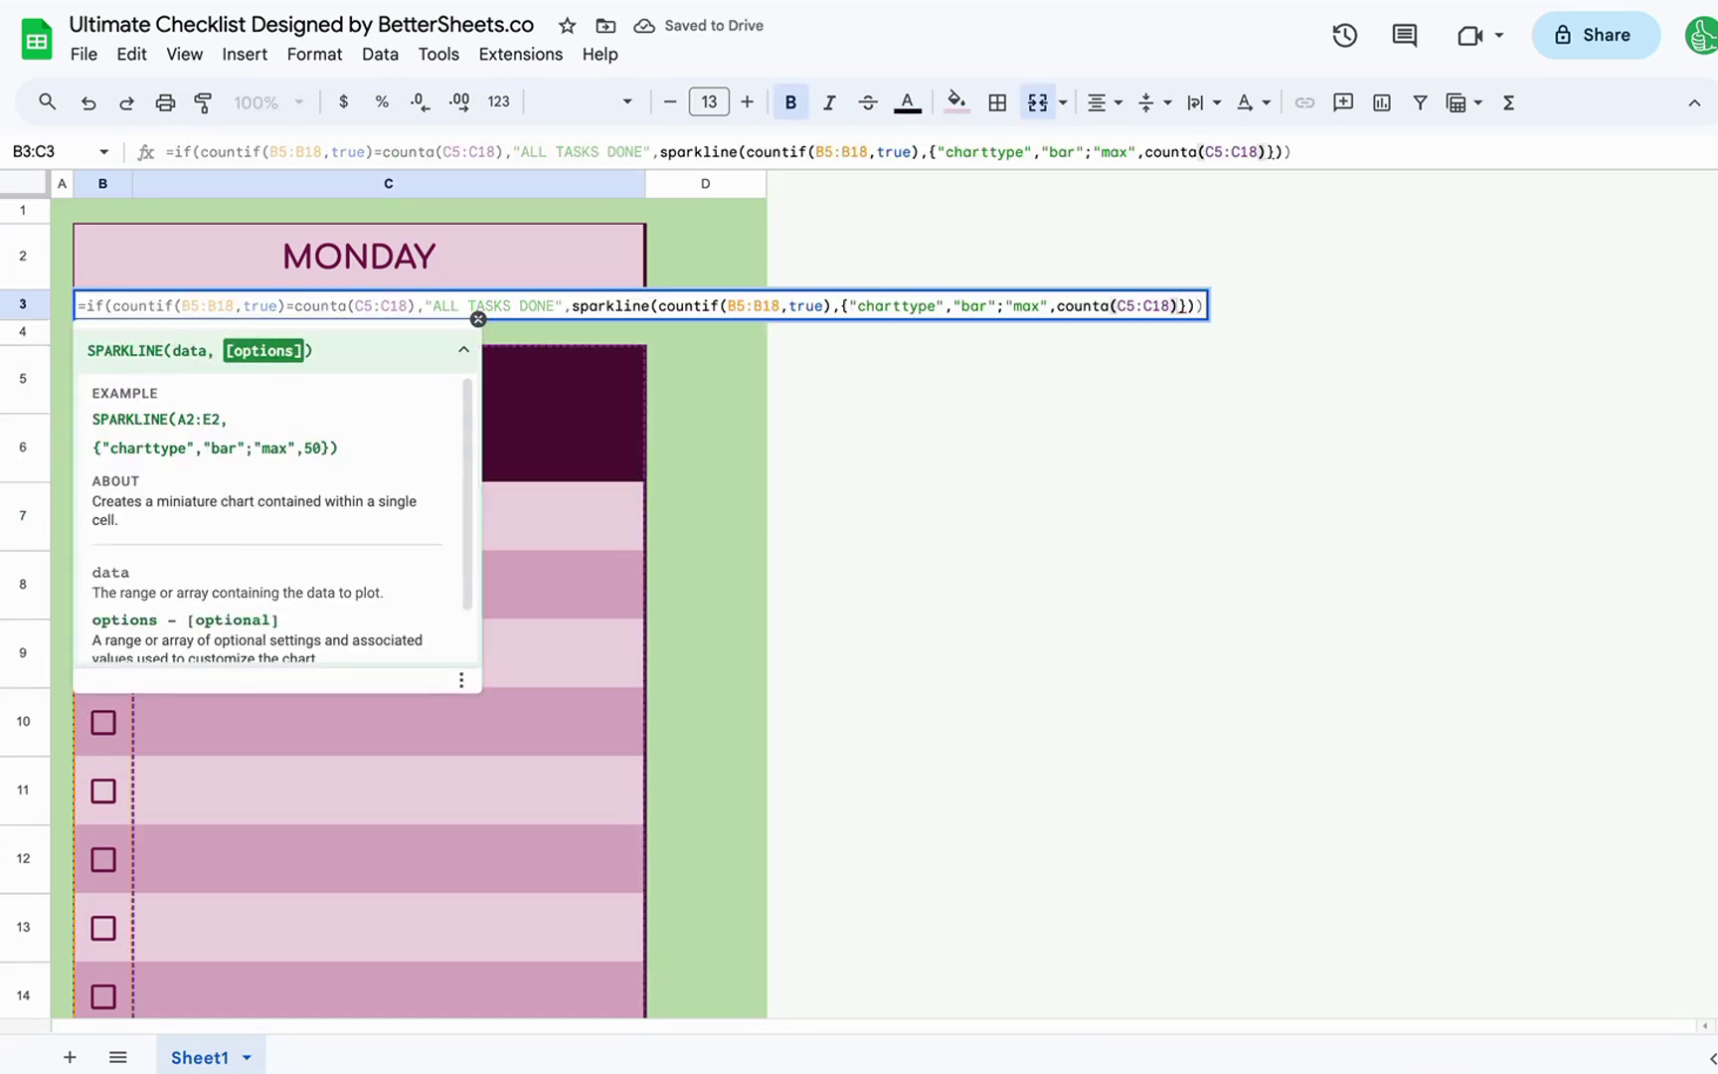
text(;)
key(BackSpace)
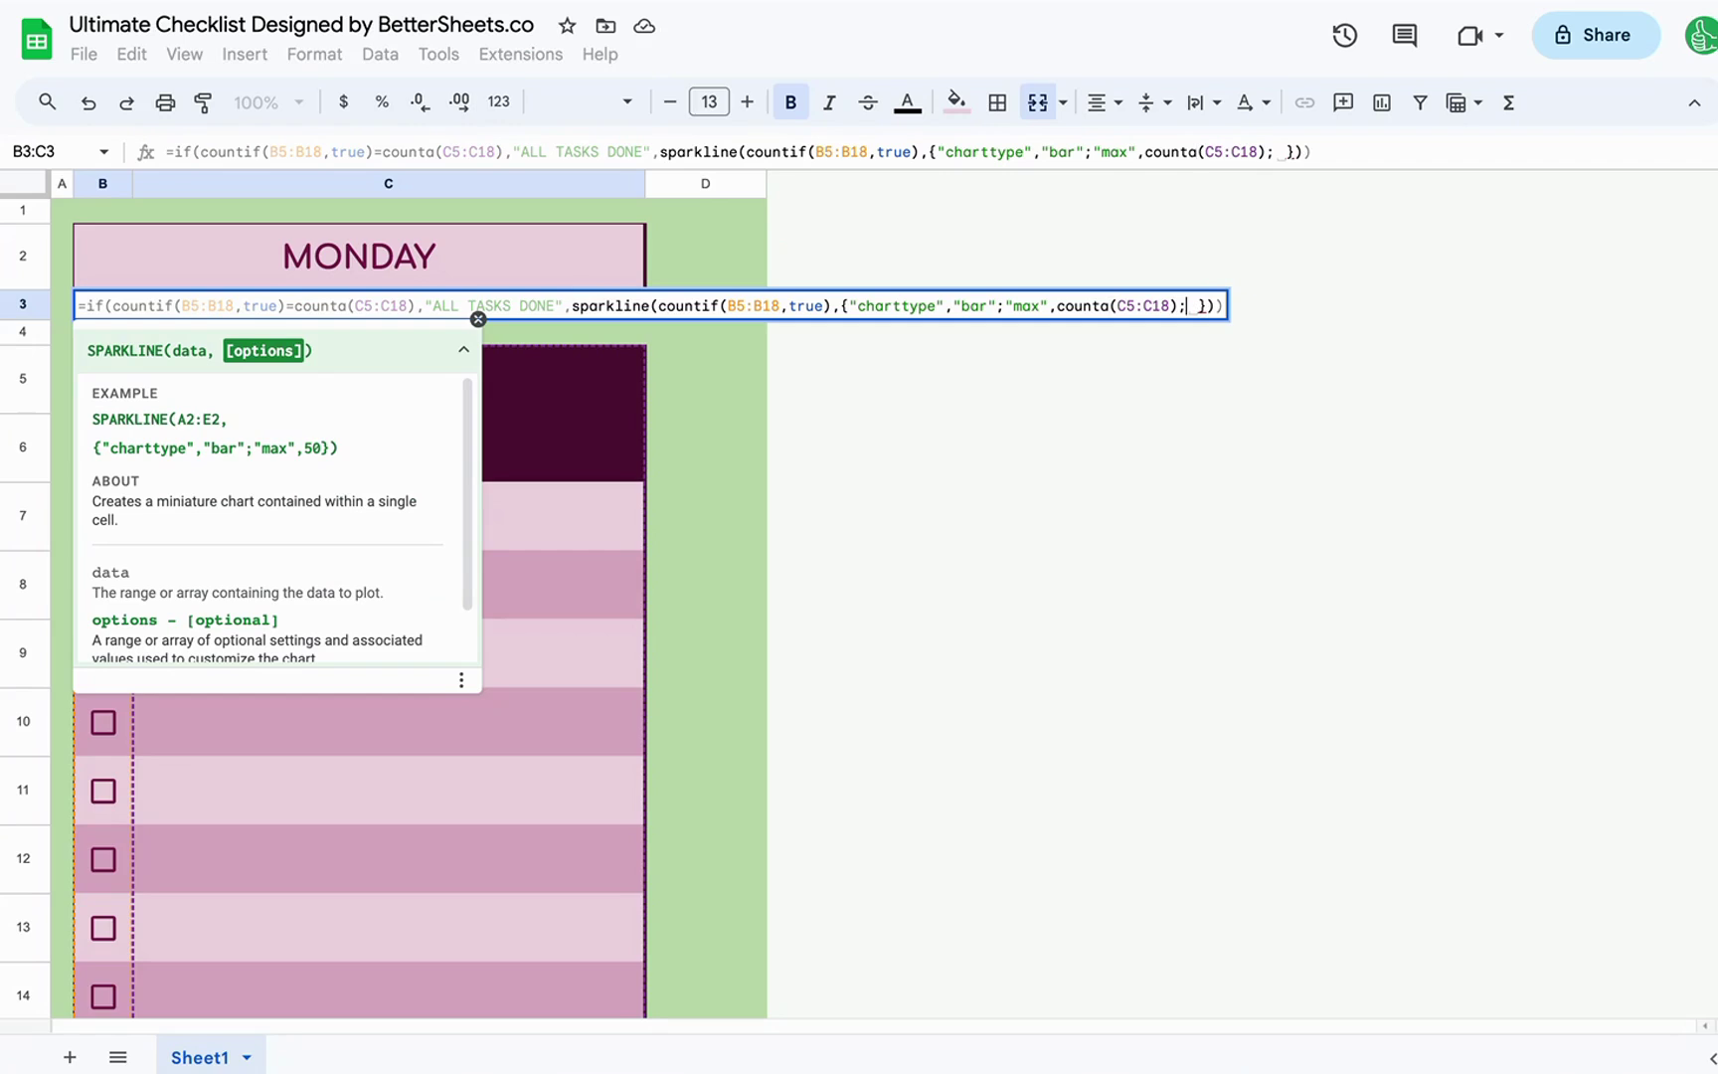
text("color1)
key(BackSpace)
key(BackSpace)
text(1",")
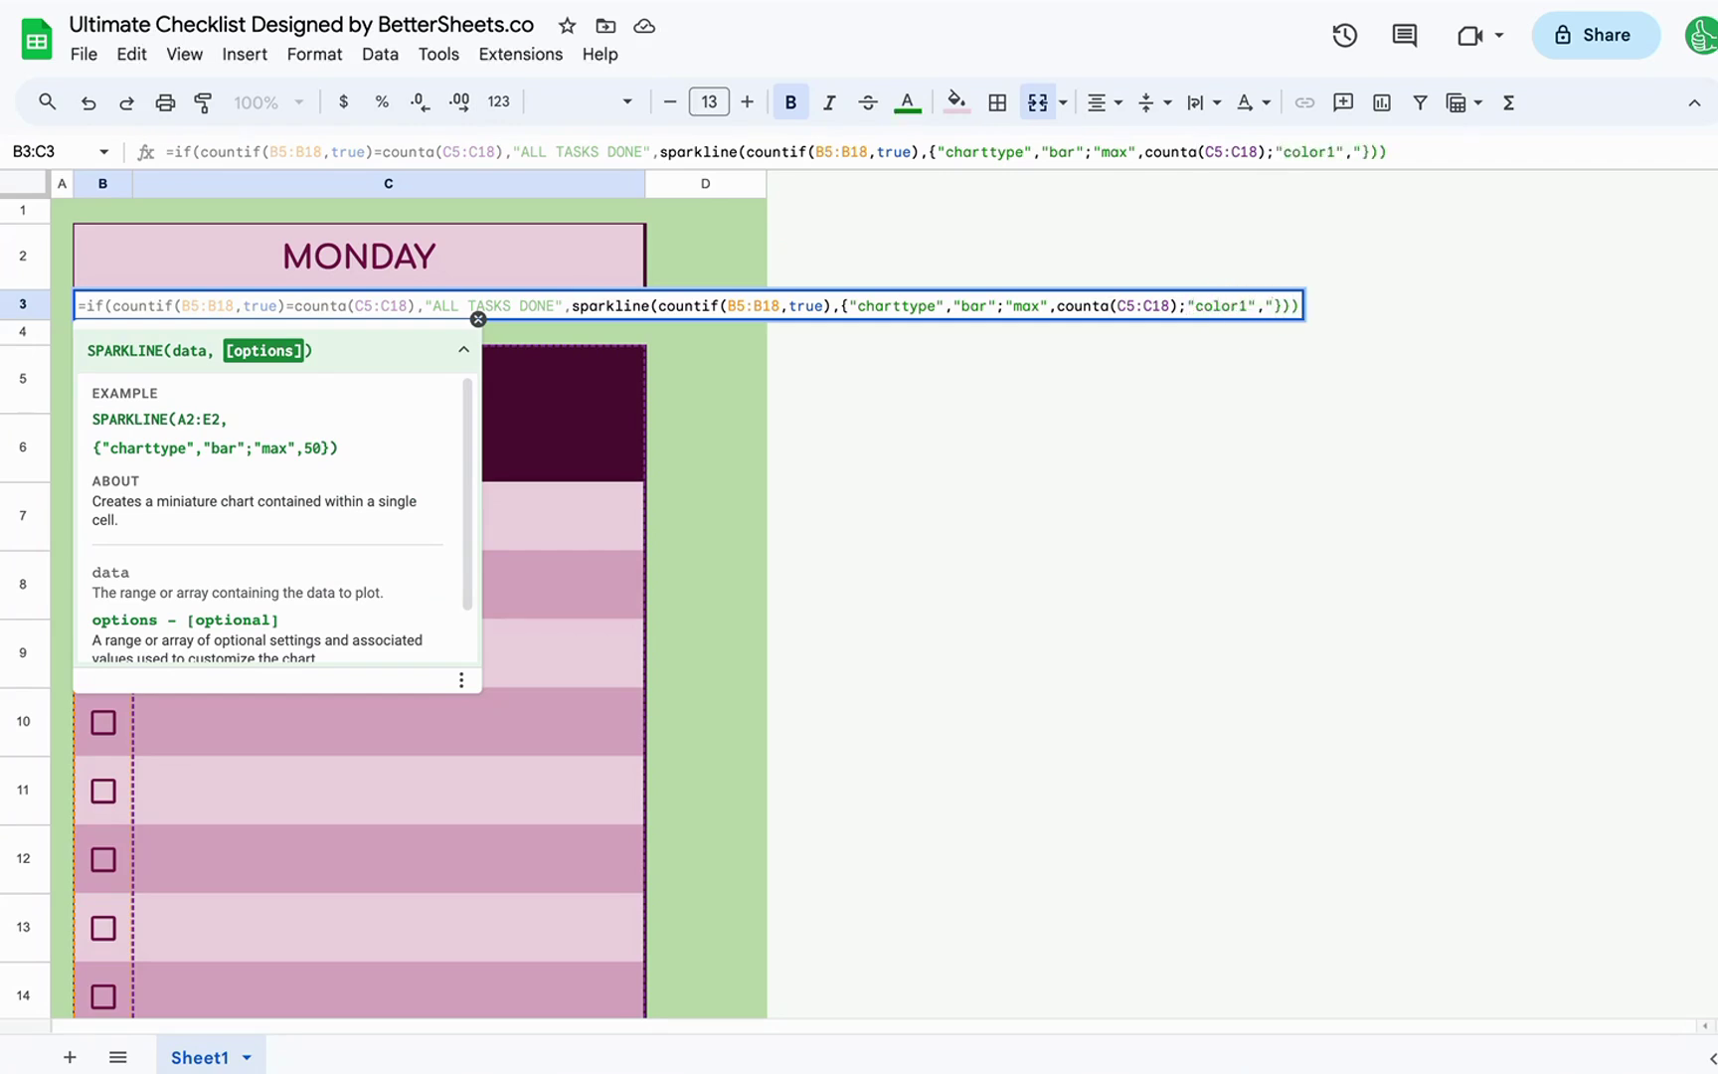
text(red")
key(BackSpace)
key(BackSpace)
key(BackSpace)
key(BackSpace)
text(gre)
- Untick and retick Write a Blog and Facebook post to test the green bar
click(104, 380)
click(103, 380)
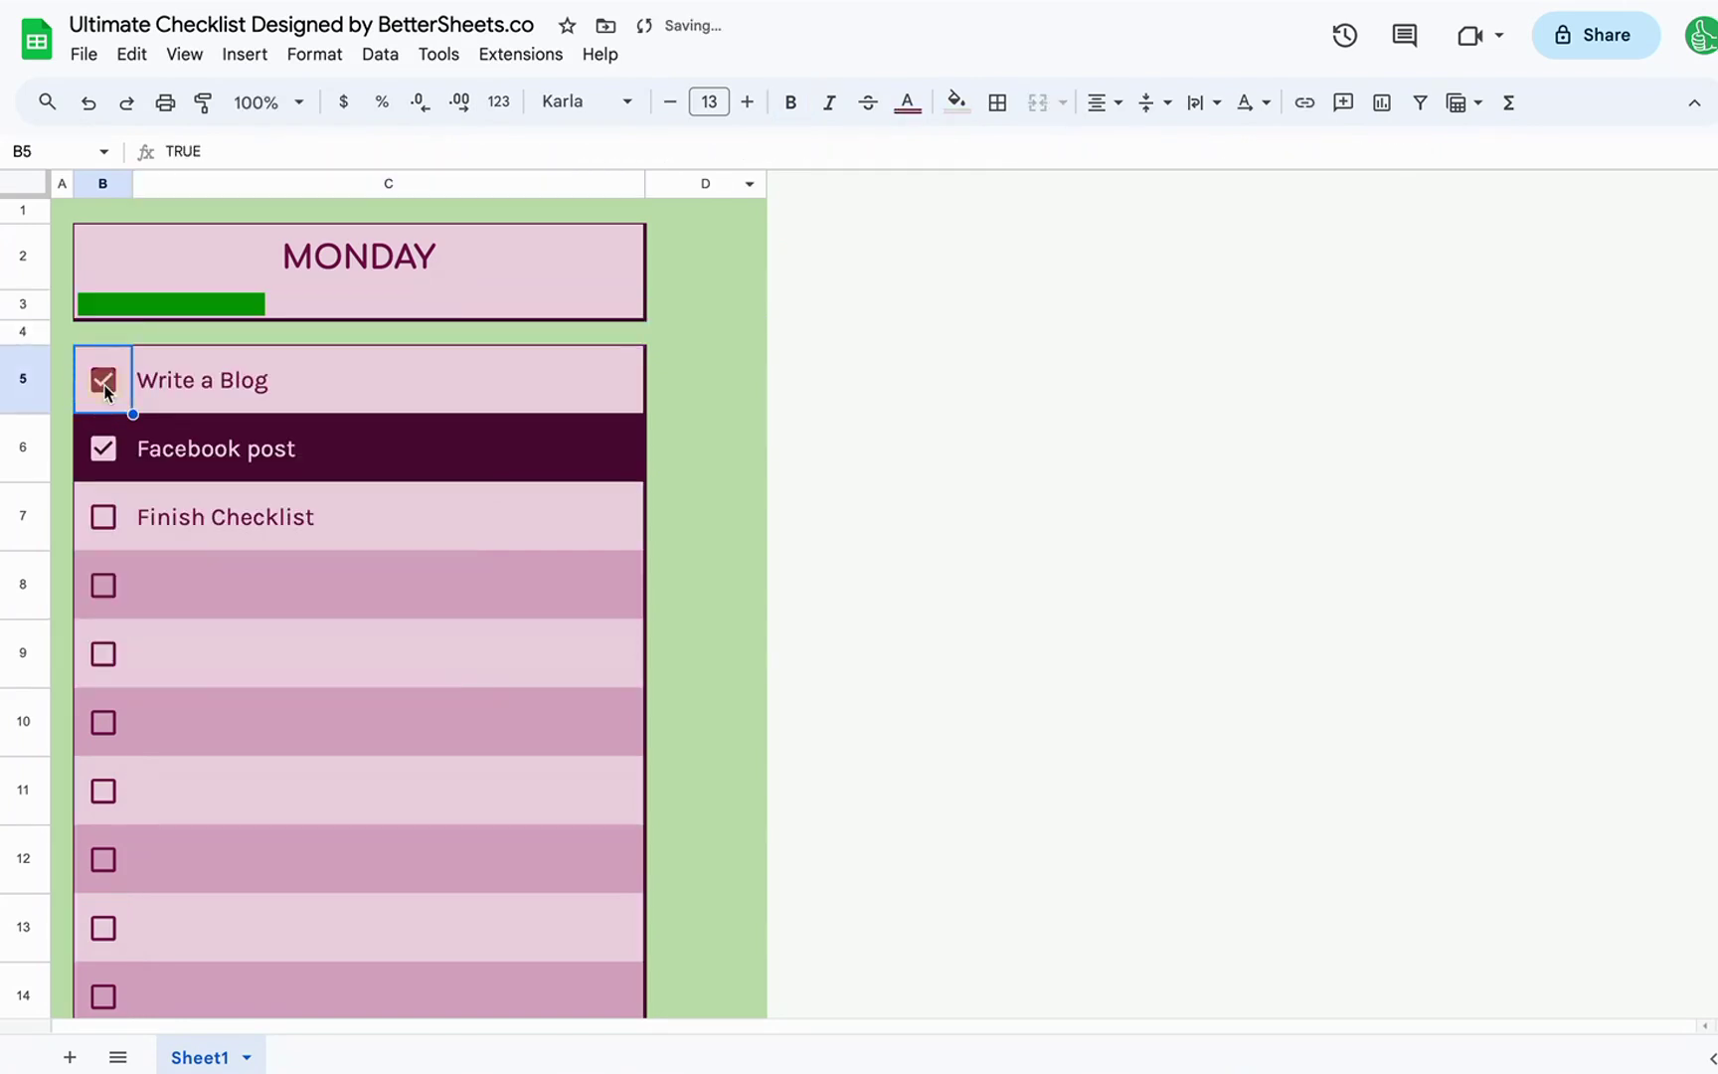
click(105, 443)
click(104, 442)
- Replace green with purple as the color1 value in the progress-bar formula
double_click(103, 380)
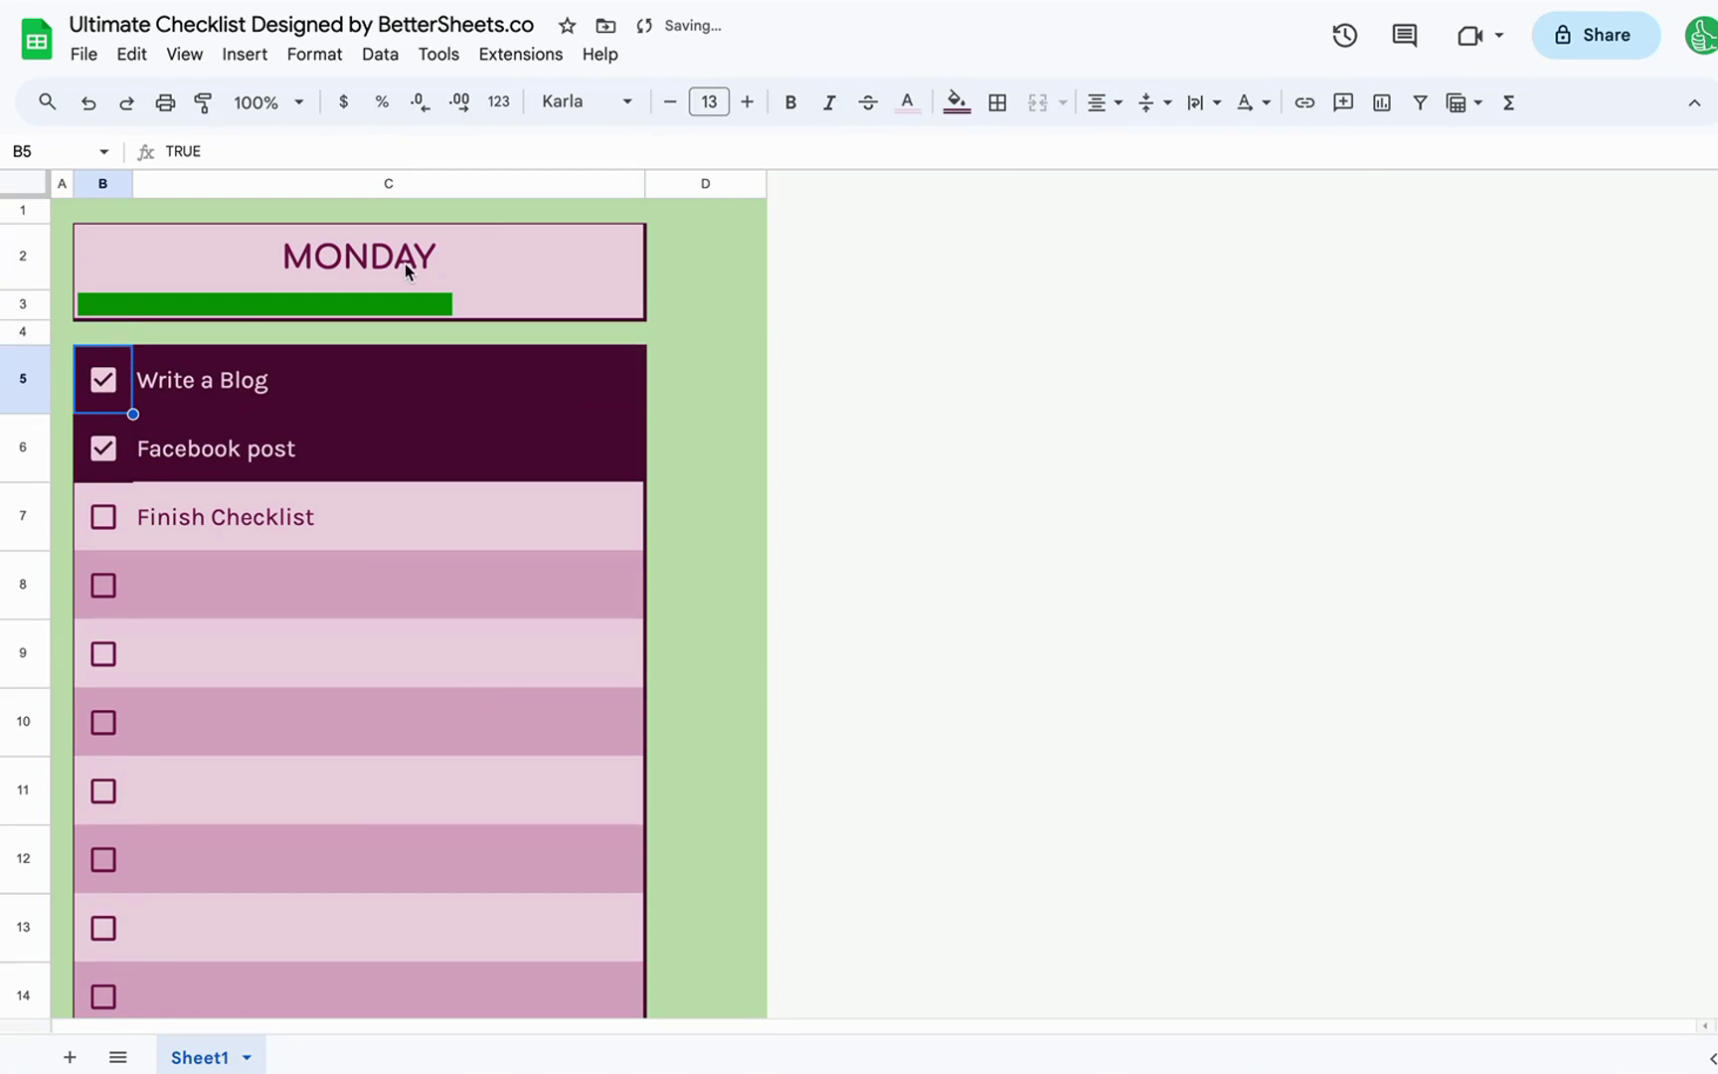
click(403, 264)
double_click(383, 298)
double_click(1292, 305)
text(purple)
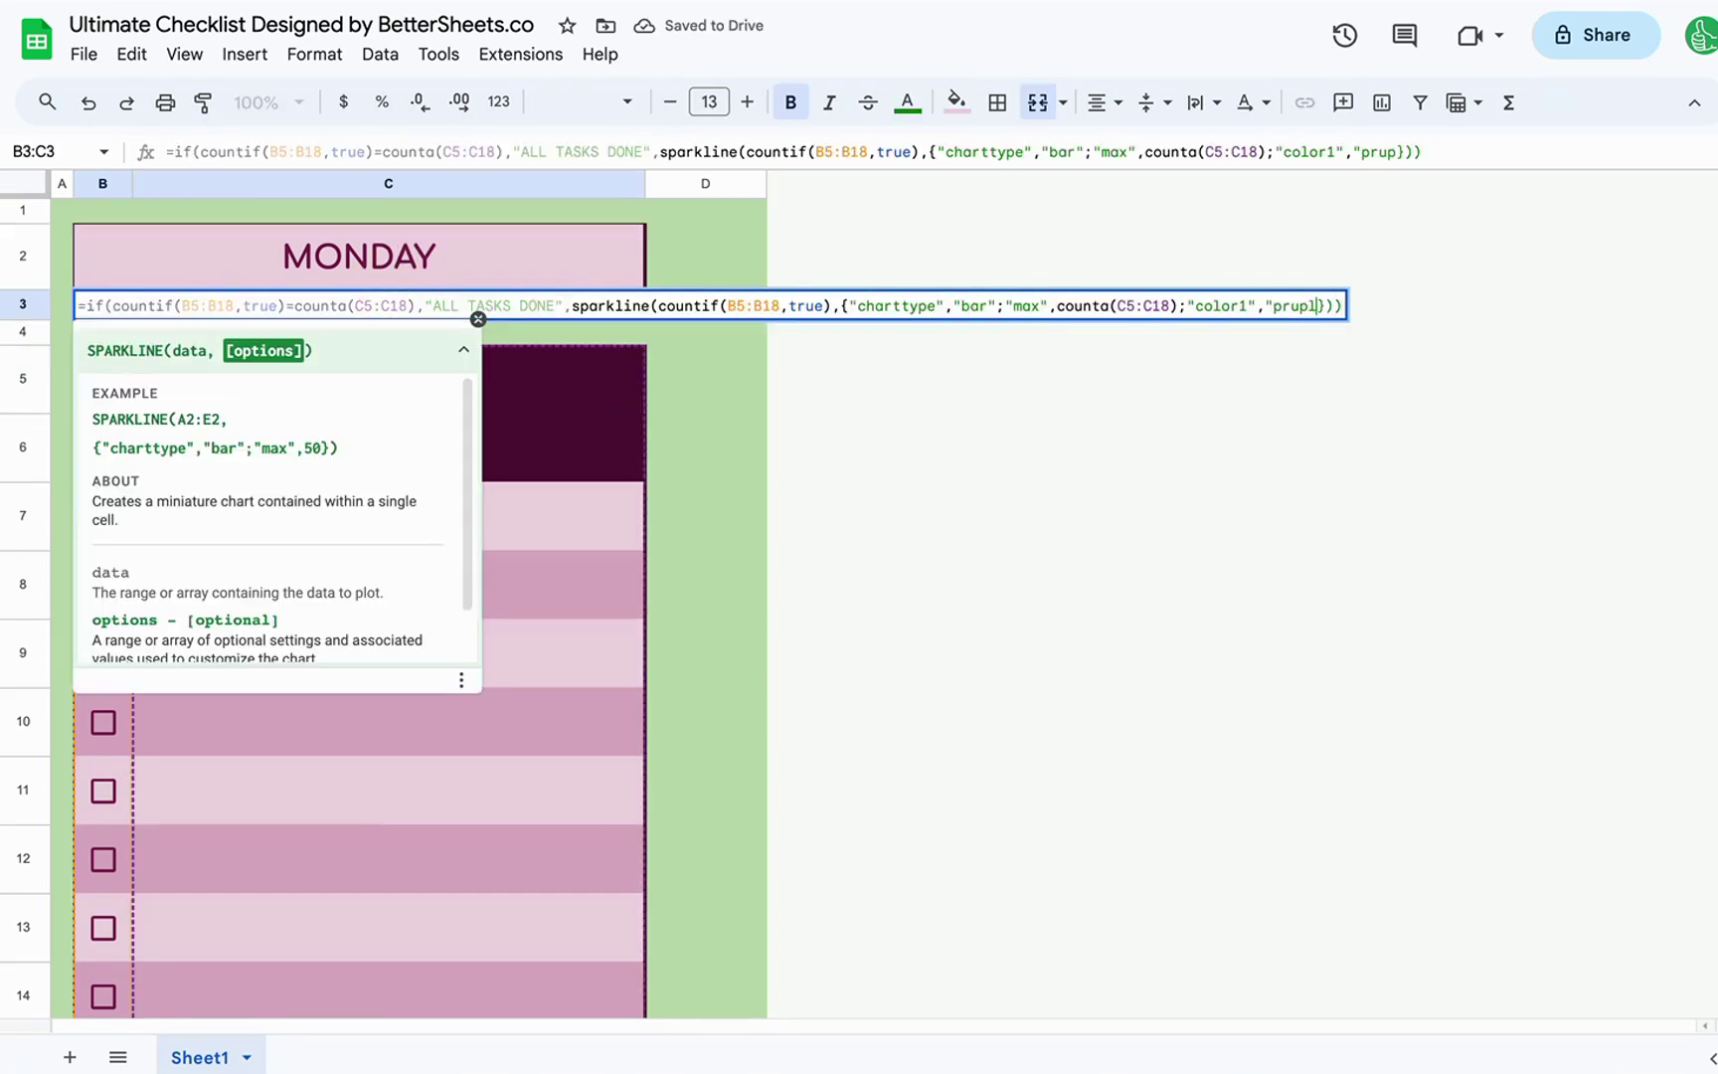
key(Return)
- Test the purple bar, ticking Finish Checklist to show ALL TASKS DONE, then untick it
click(103, 380)
click(104, 380)
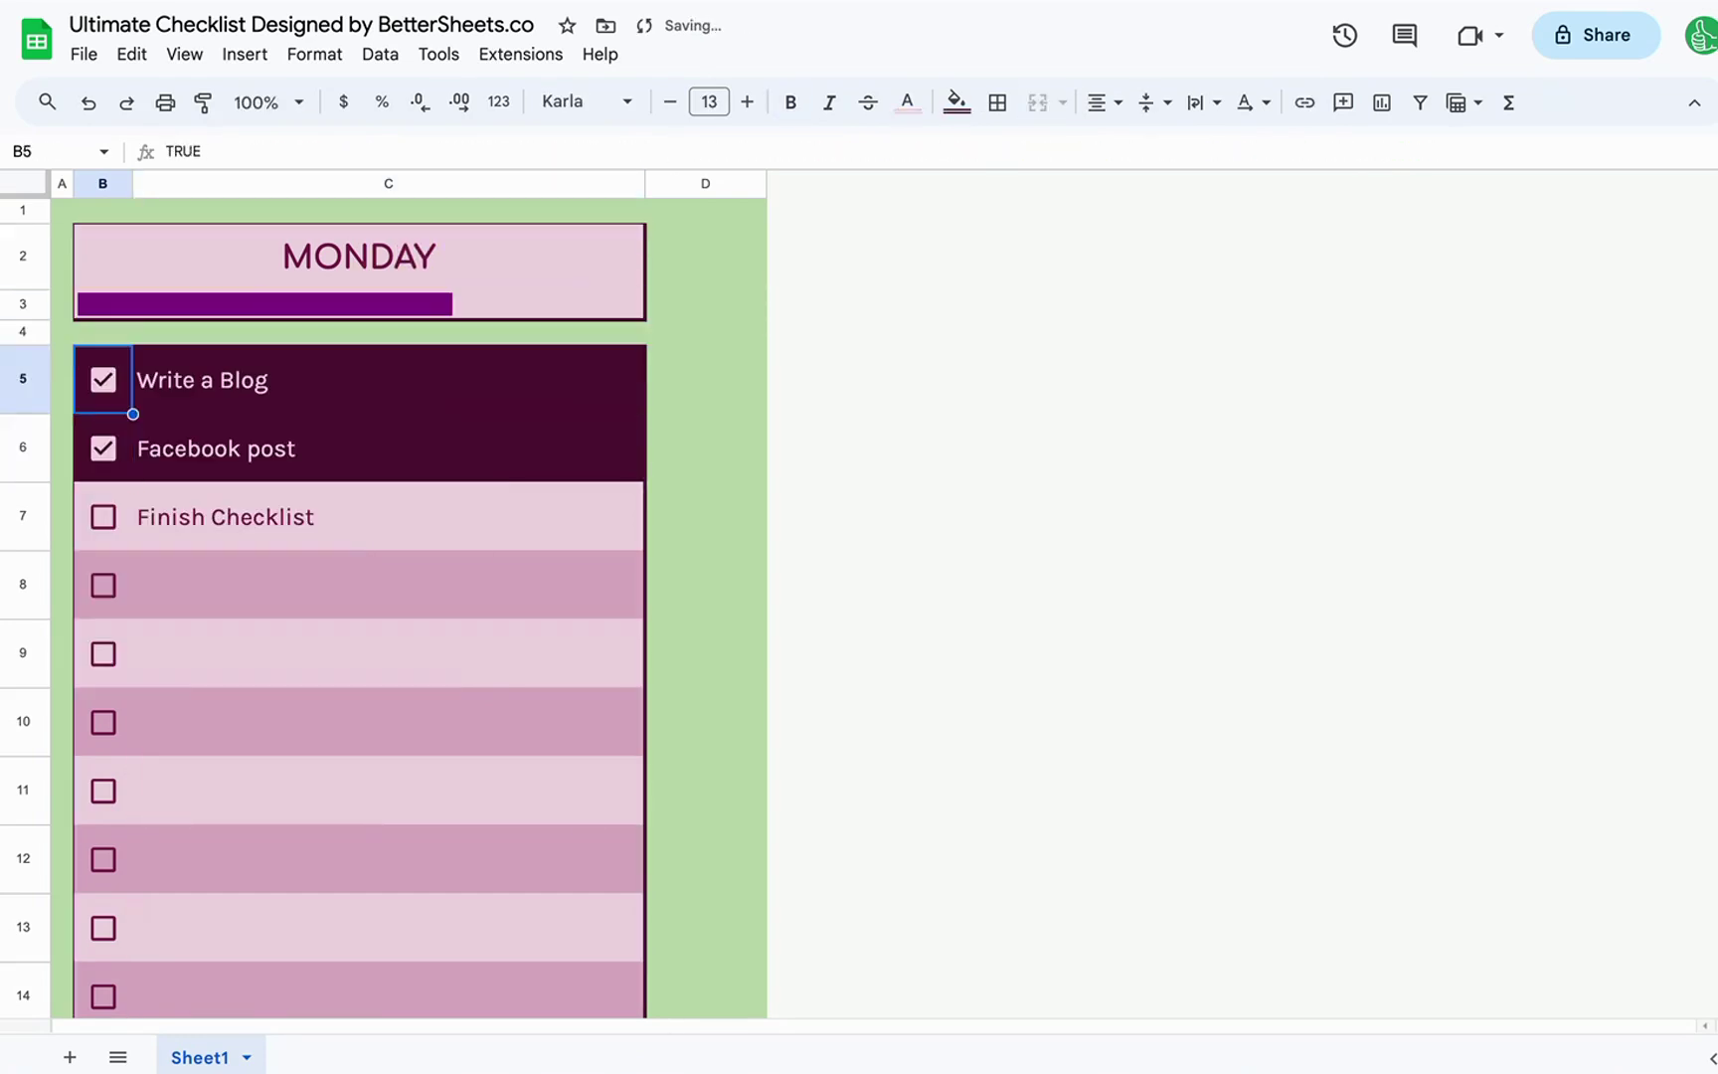
key(Down)
key(Down)
key(space)
key(Down)
key(Up)
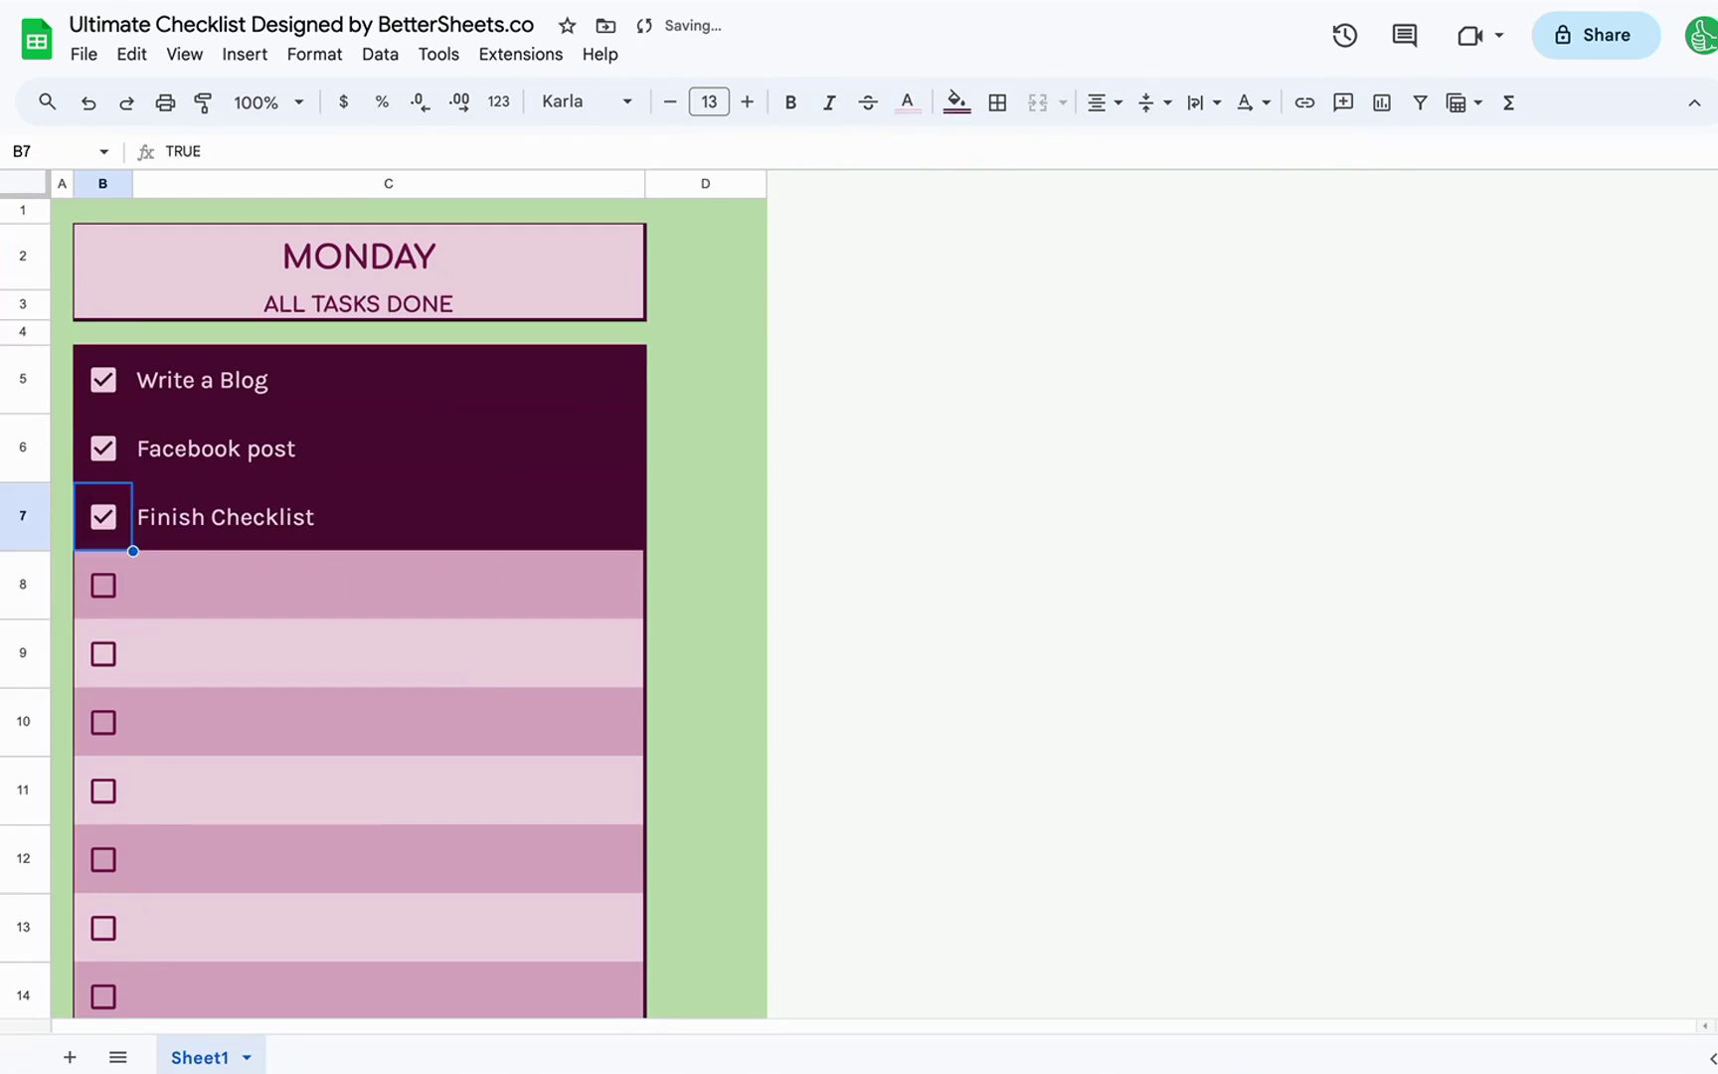
key(Up)
key(Down)
key(space)
- Enter the new task 'Add another Task' in cell C8
key(Right)
key(Down)
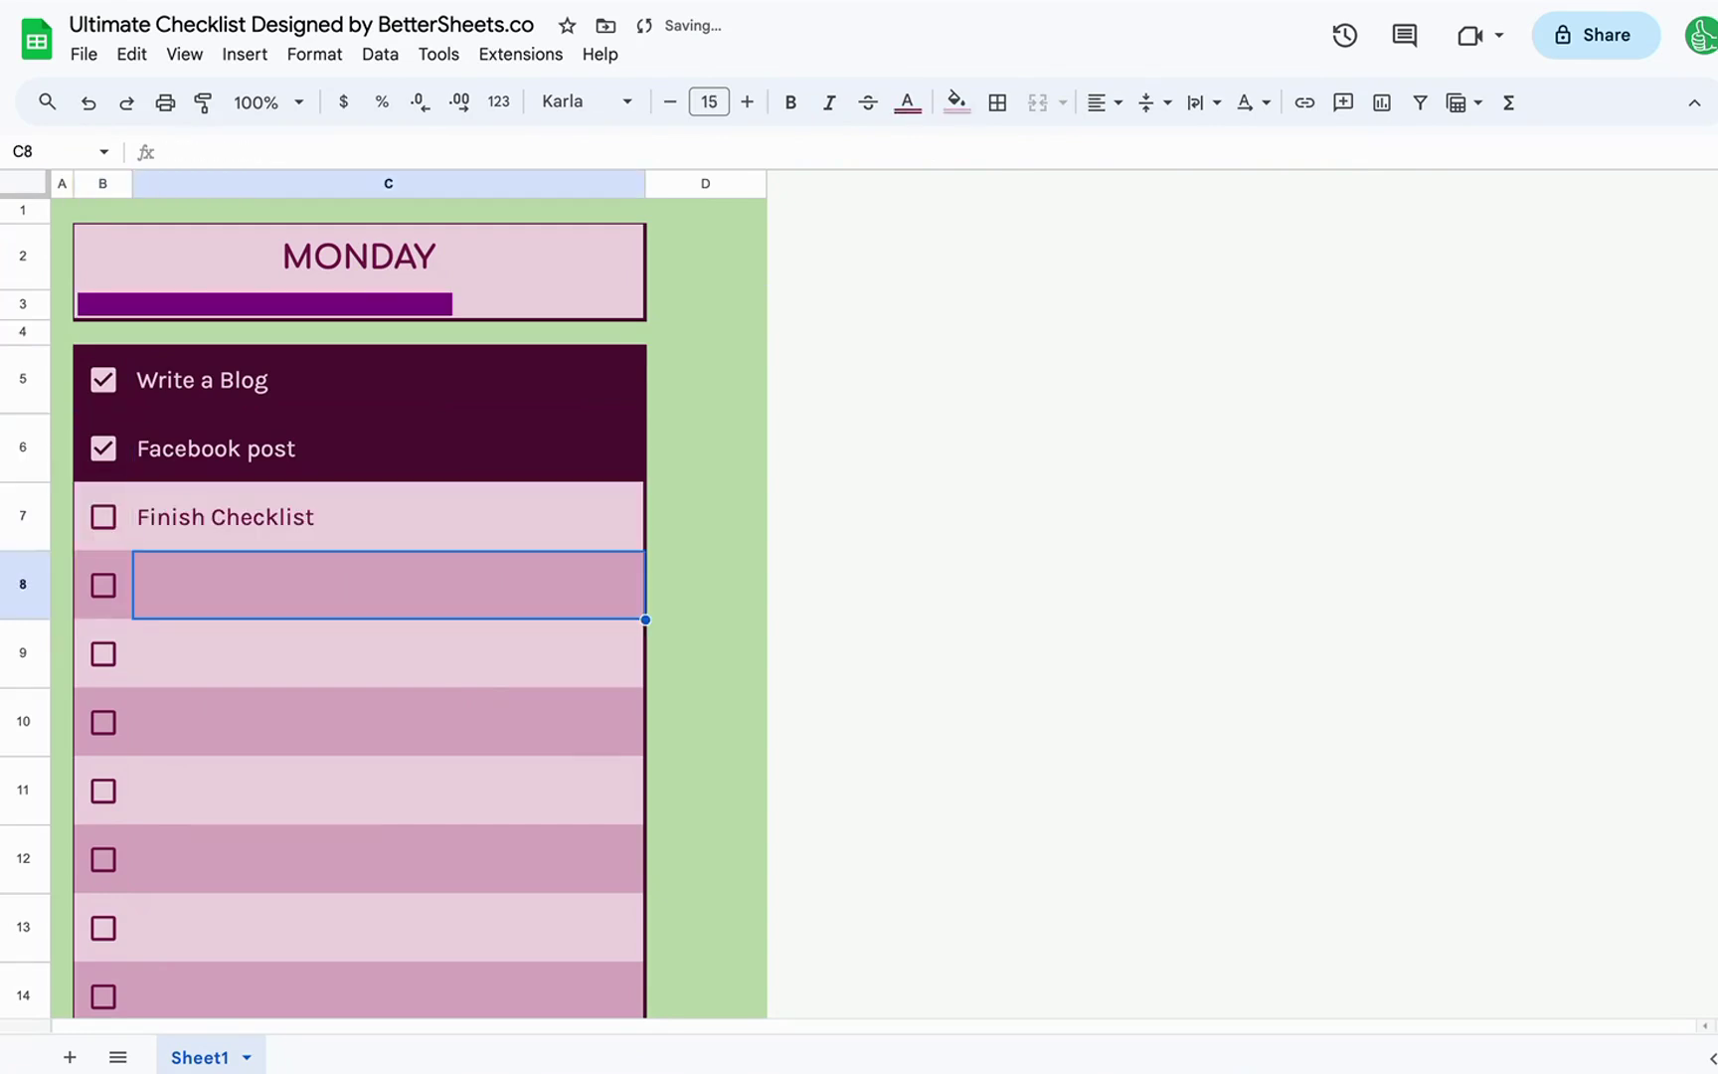
text(Adda no)
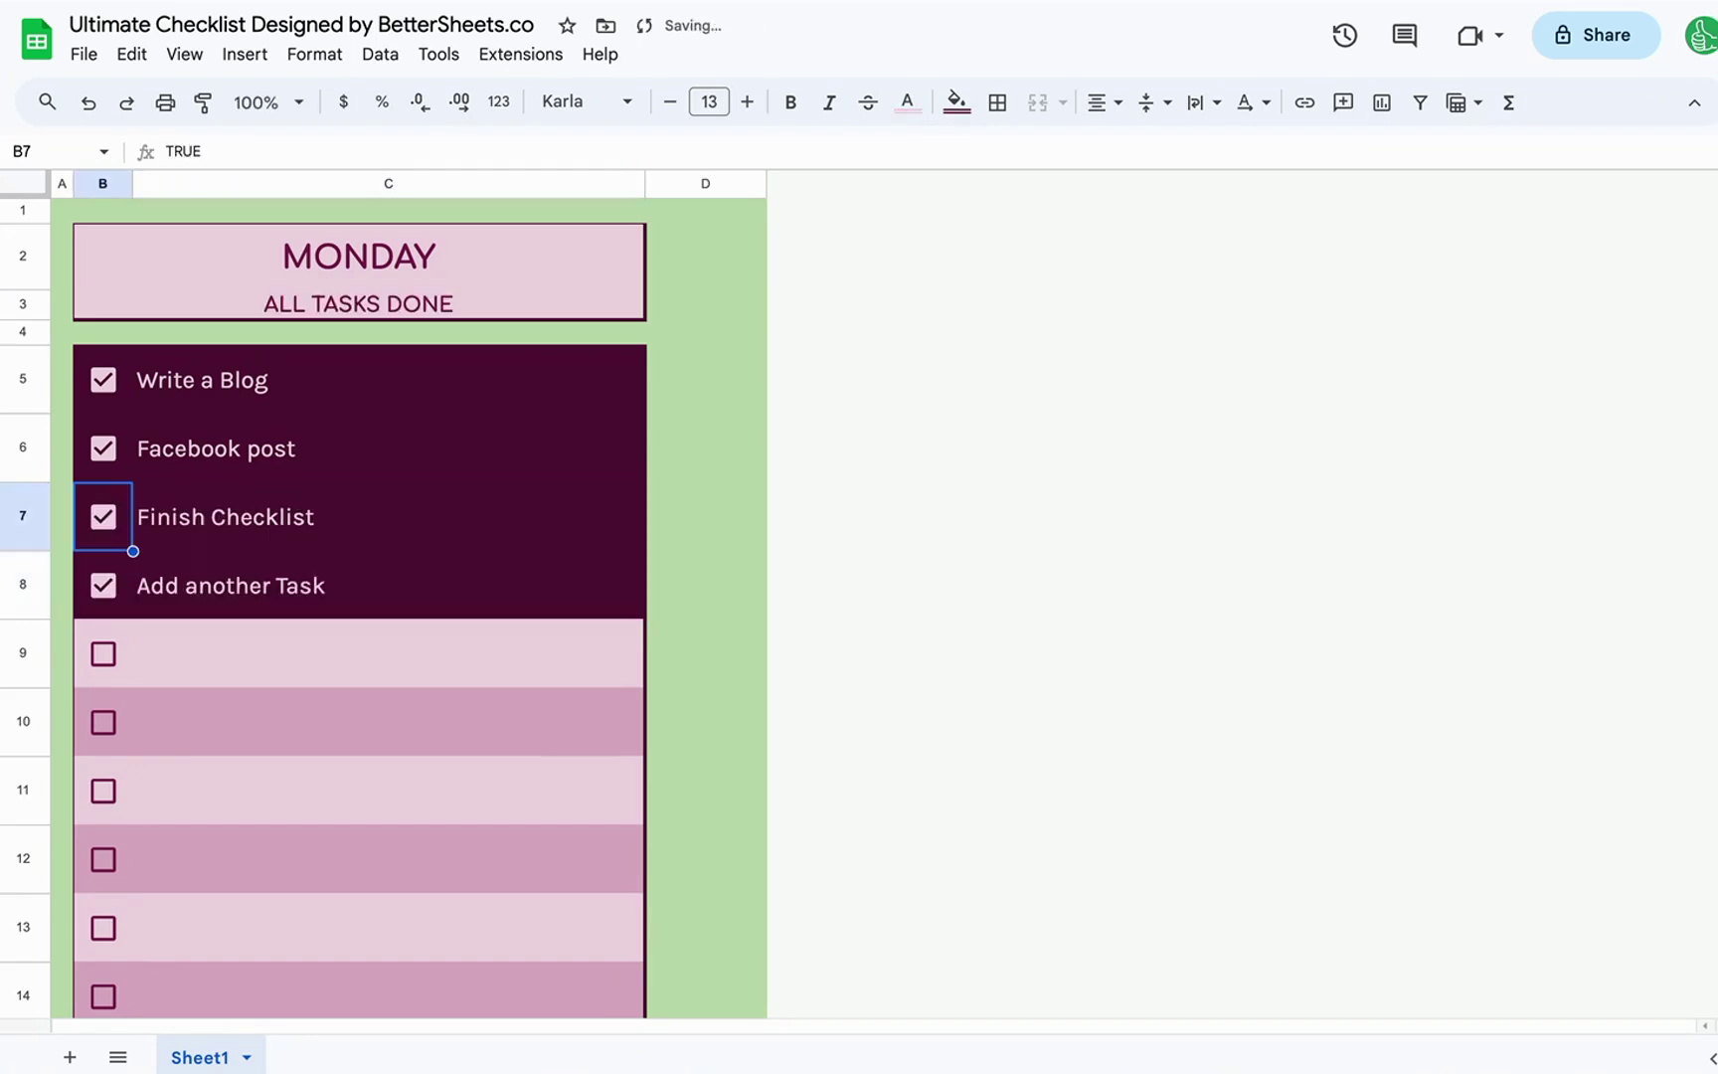
key(space)
- Untick all the task checkboxes
key(Up)
key(Up)
key(space)
key(Down)
key(Down)
key(Down)
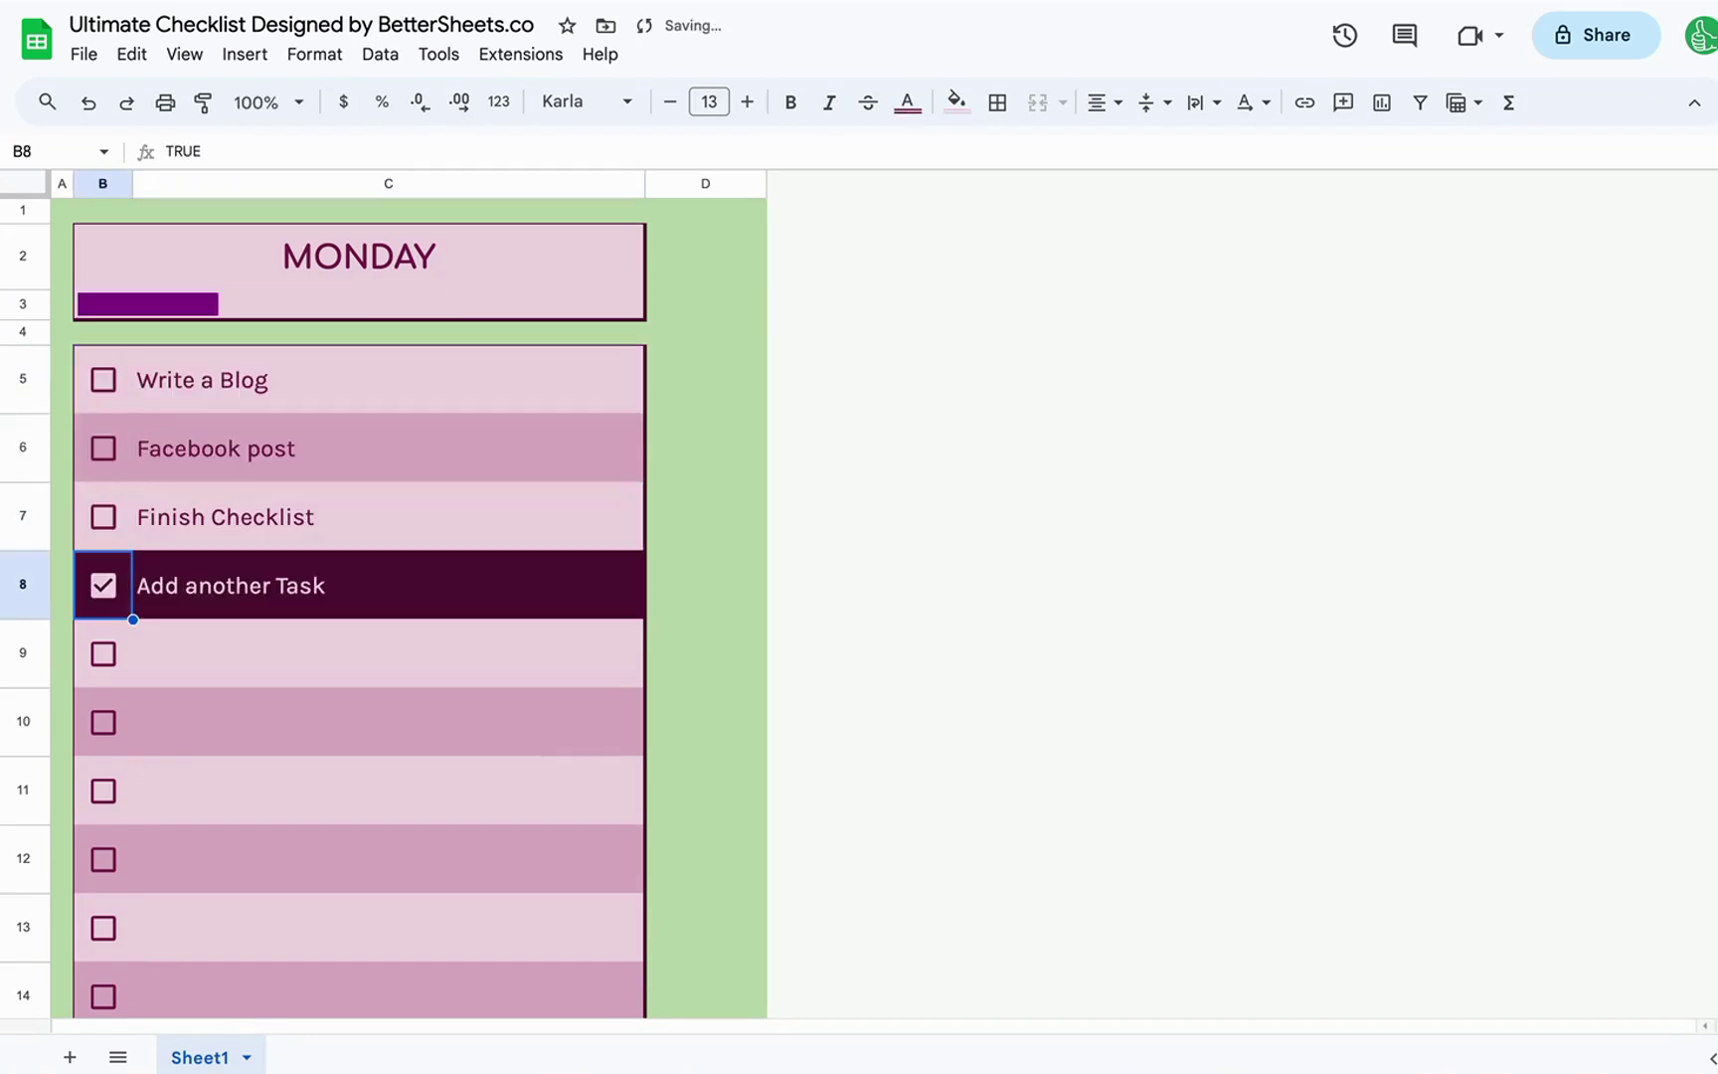
key(space)
key(Up)
key(Right)
- Make the MONDAY header row taller and widen column A
click(402, 268)
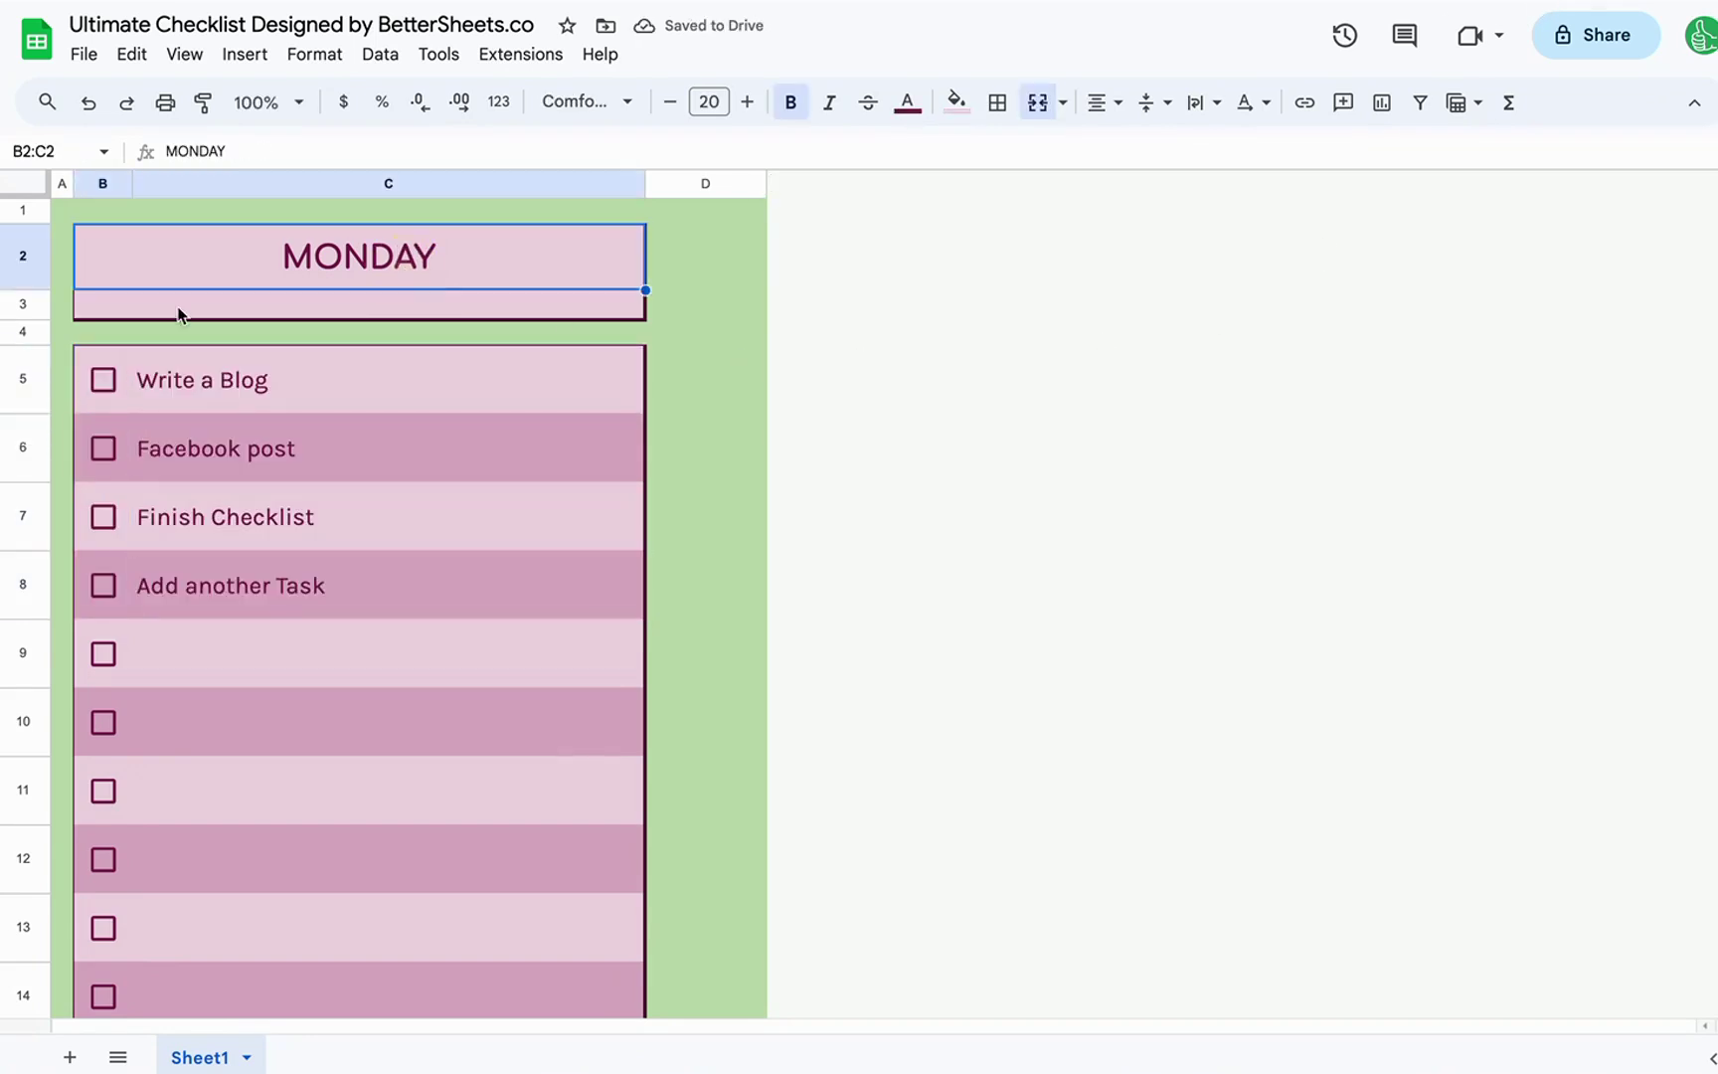
drag(24, 290, 24, 314)
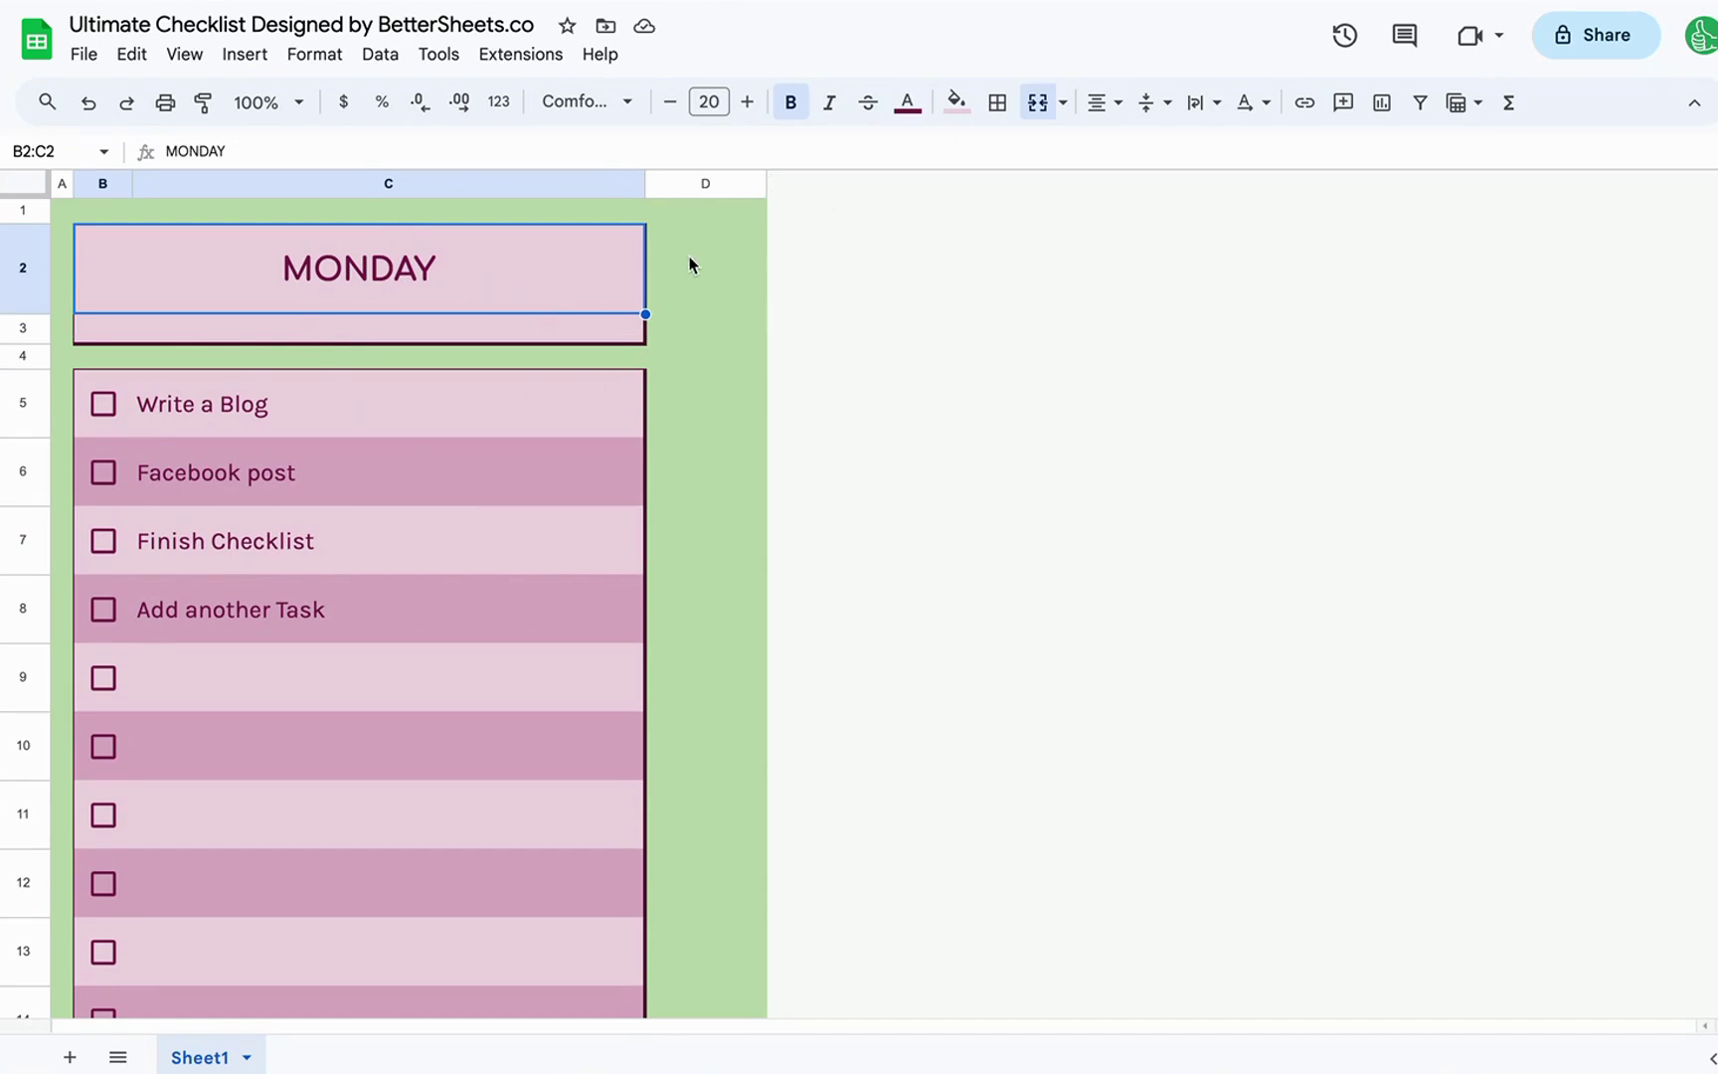
drag(73, 183, 109, 183)
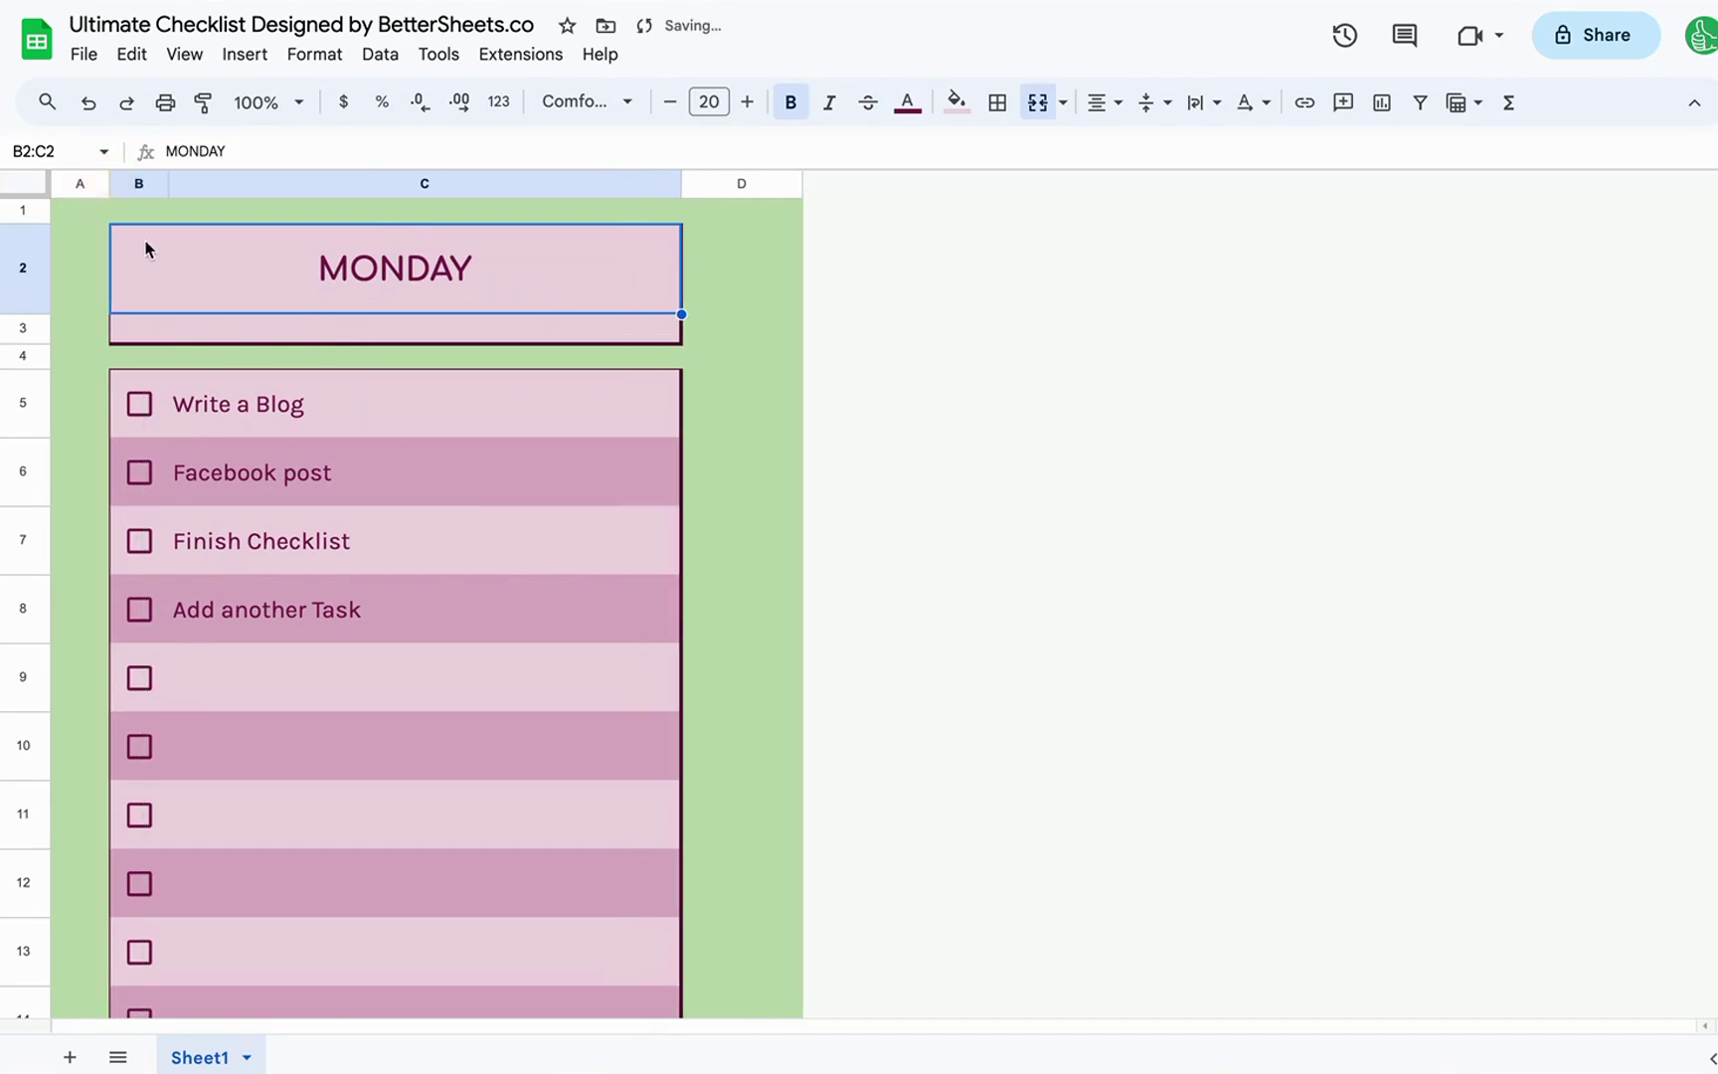
- Enter =if(B7,"🔥",) in cell A2 beside the MONDAY header
click(99, 263)
key(Return)
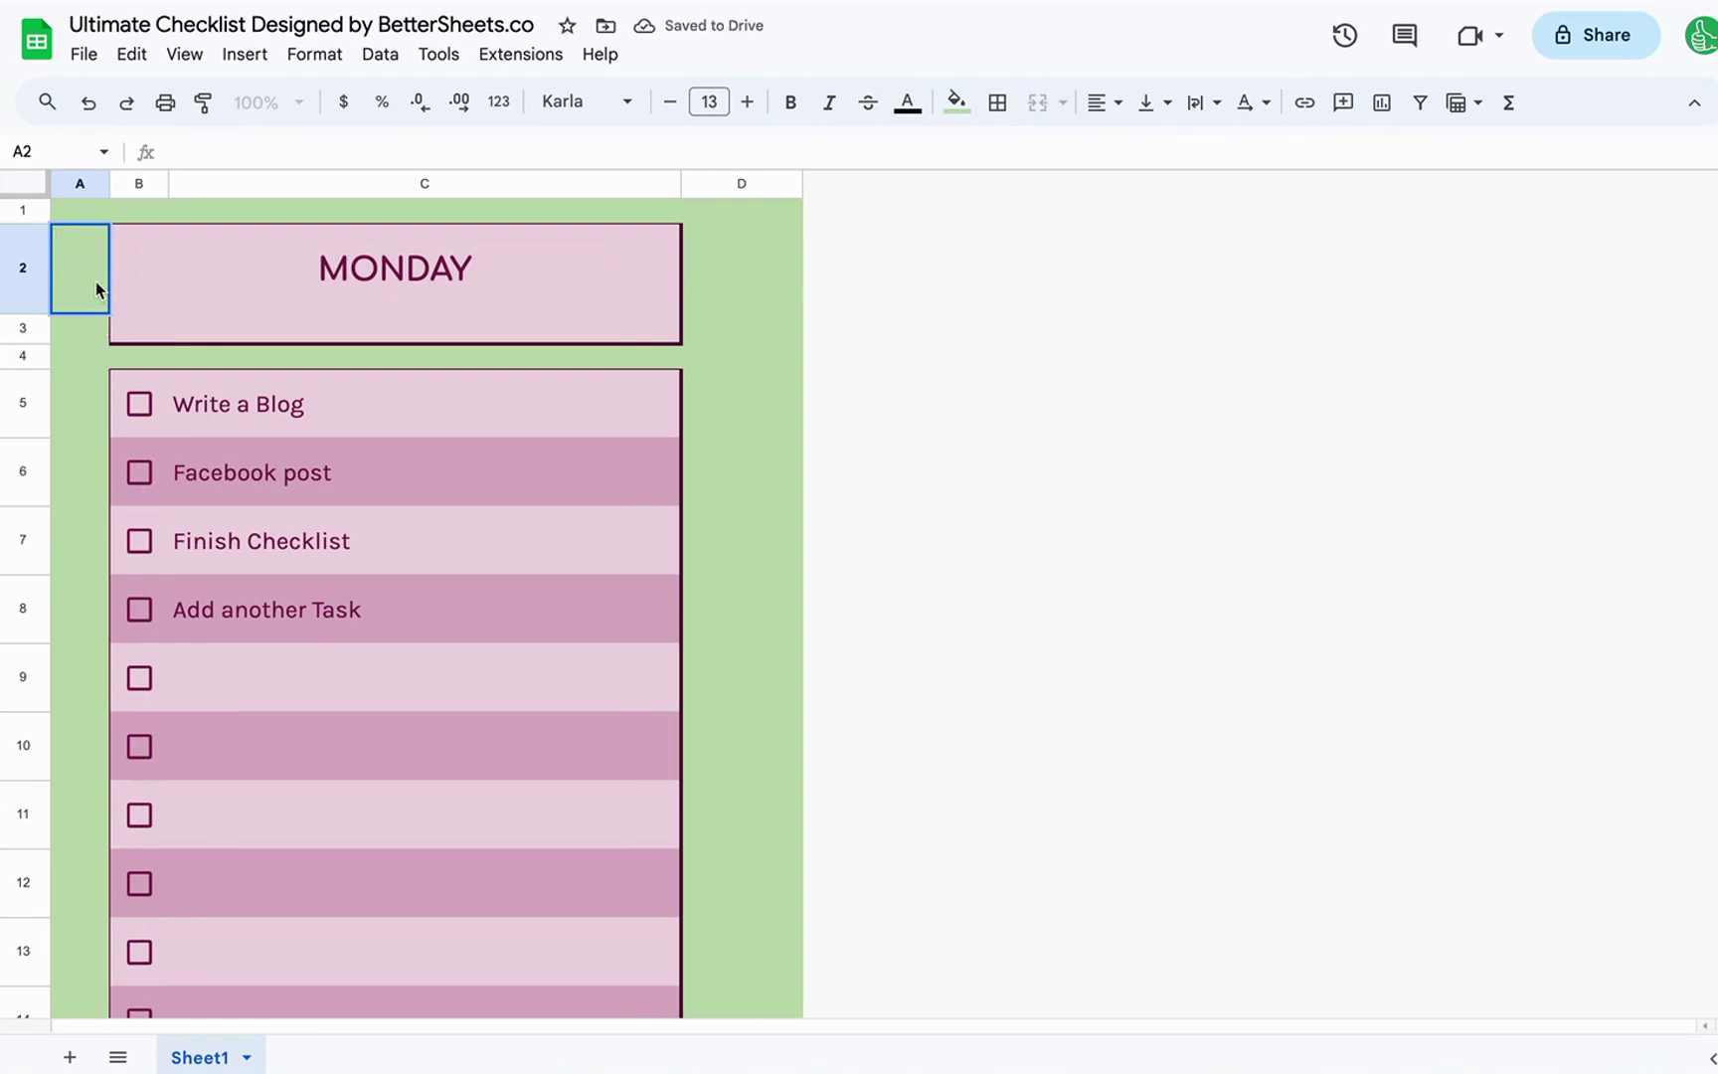
text(=)
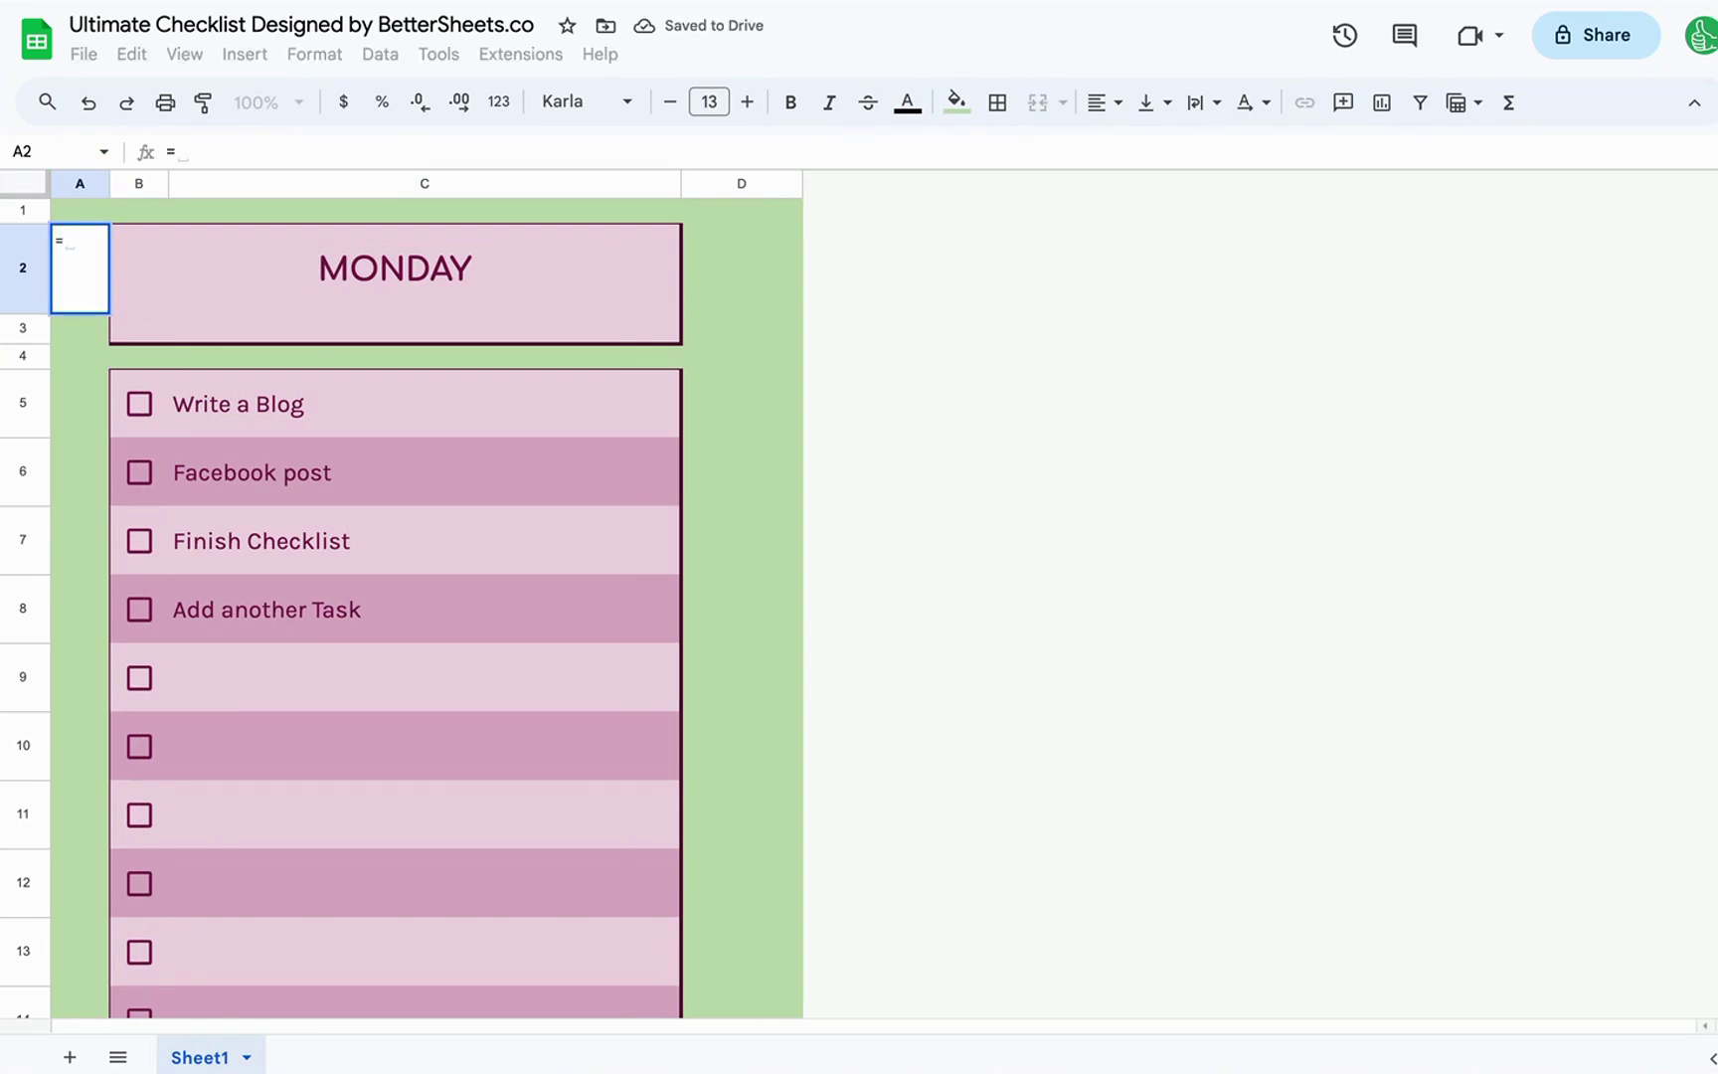
text(if()
click(477, 557)
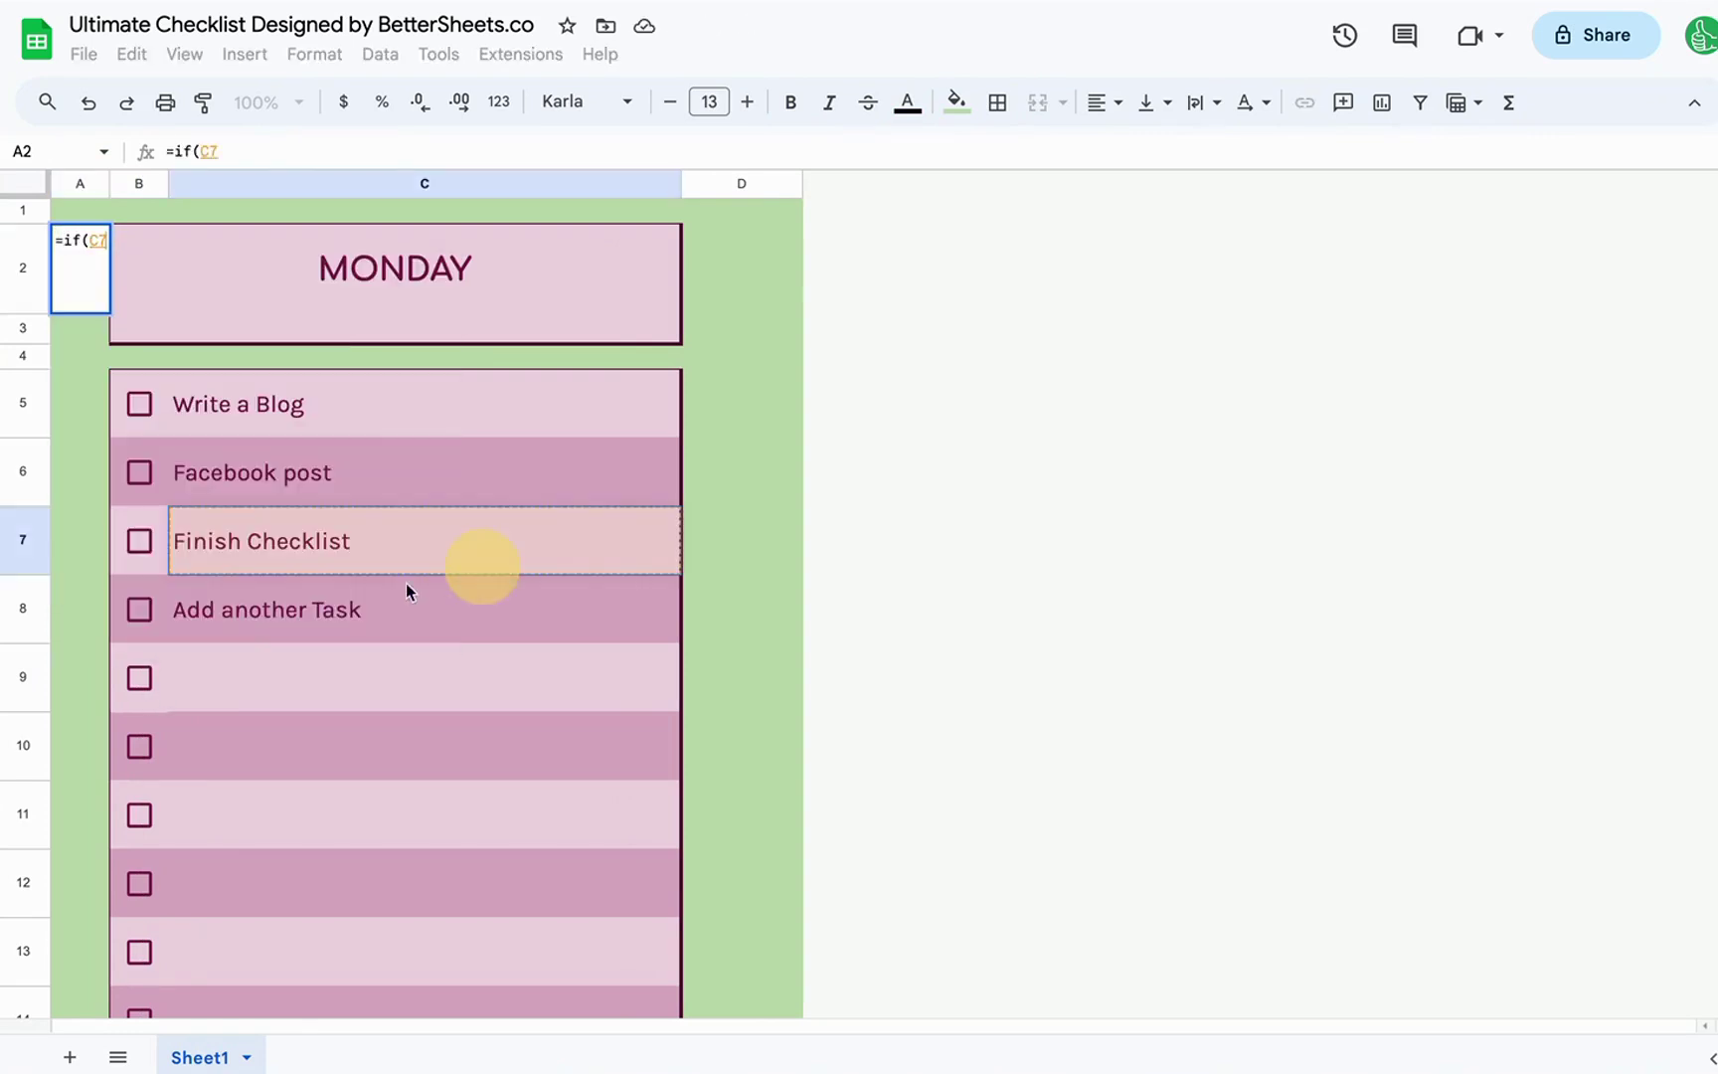
click(126, 561)
text(,)
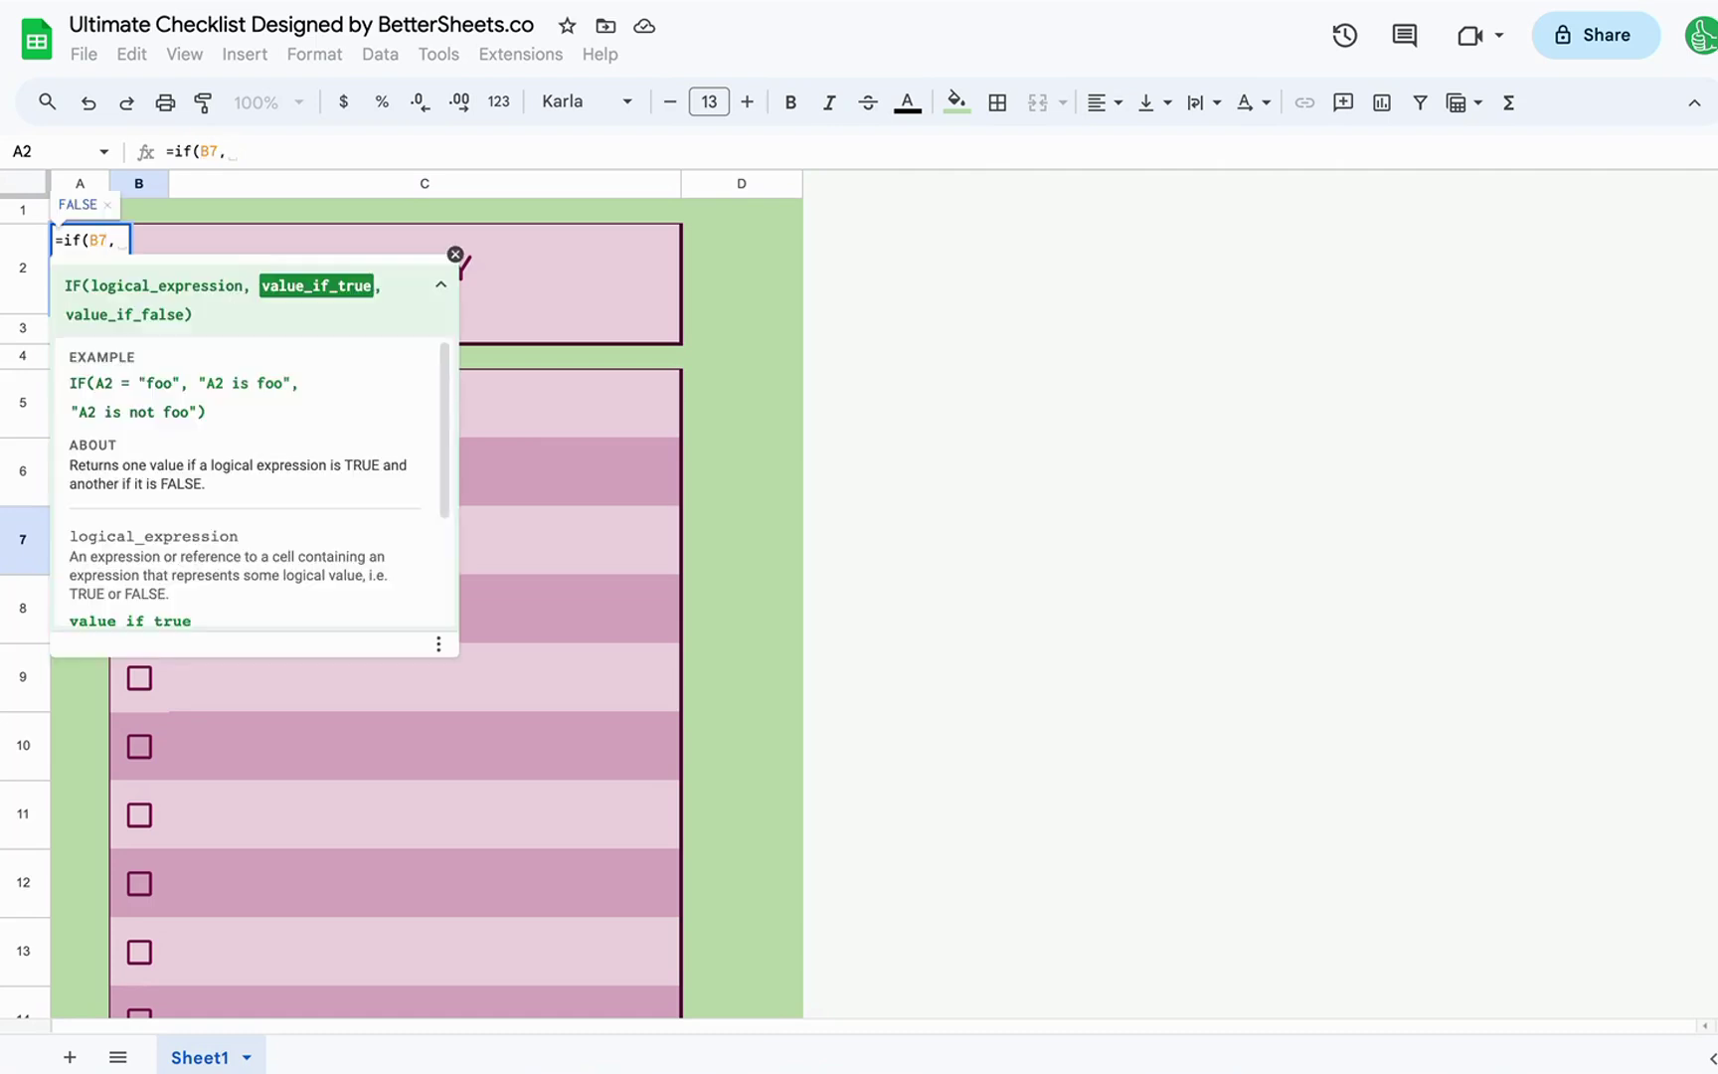
text("🔥")
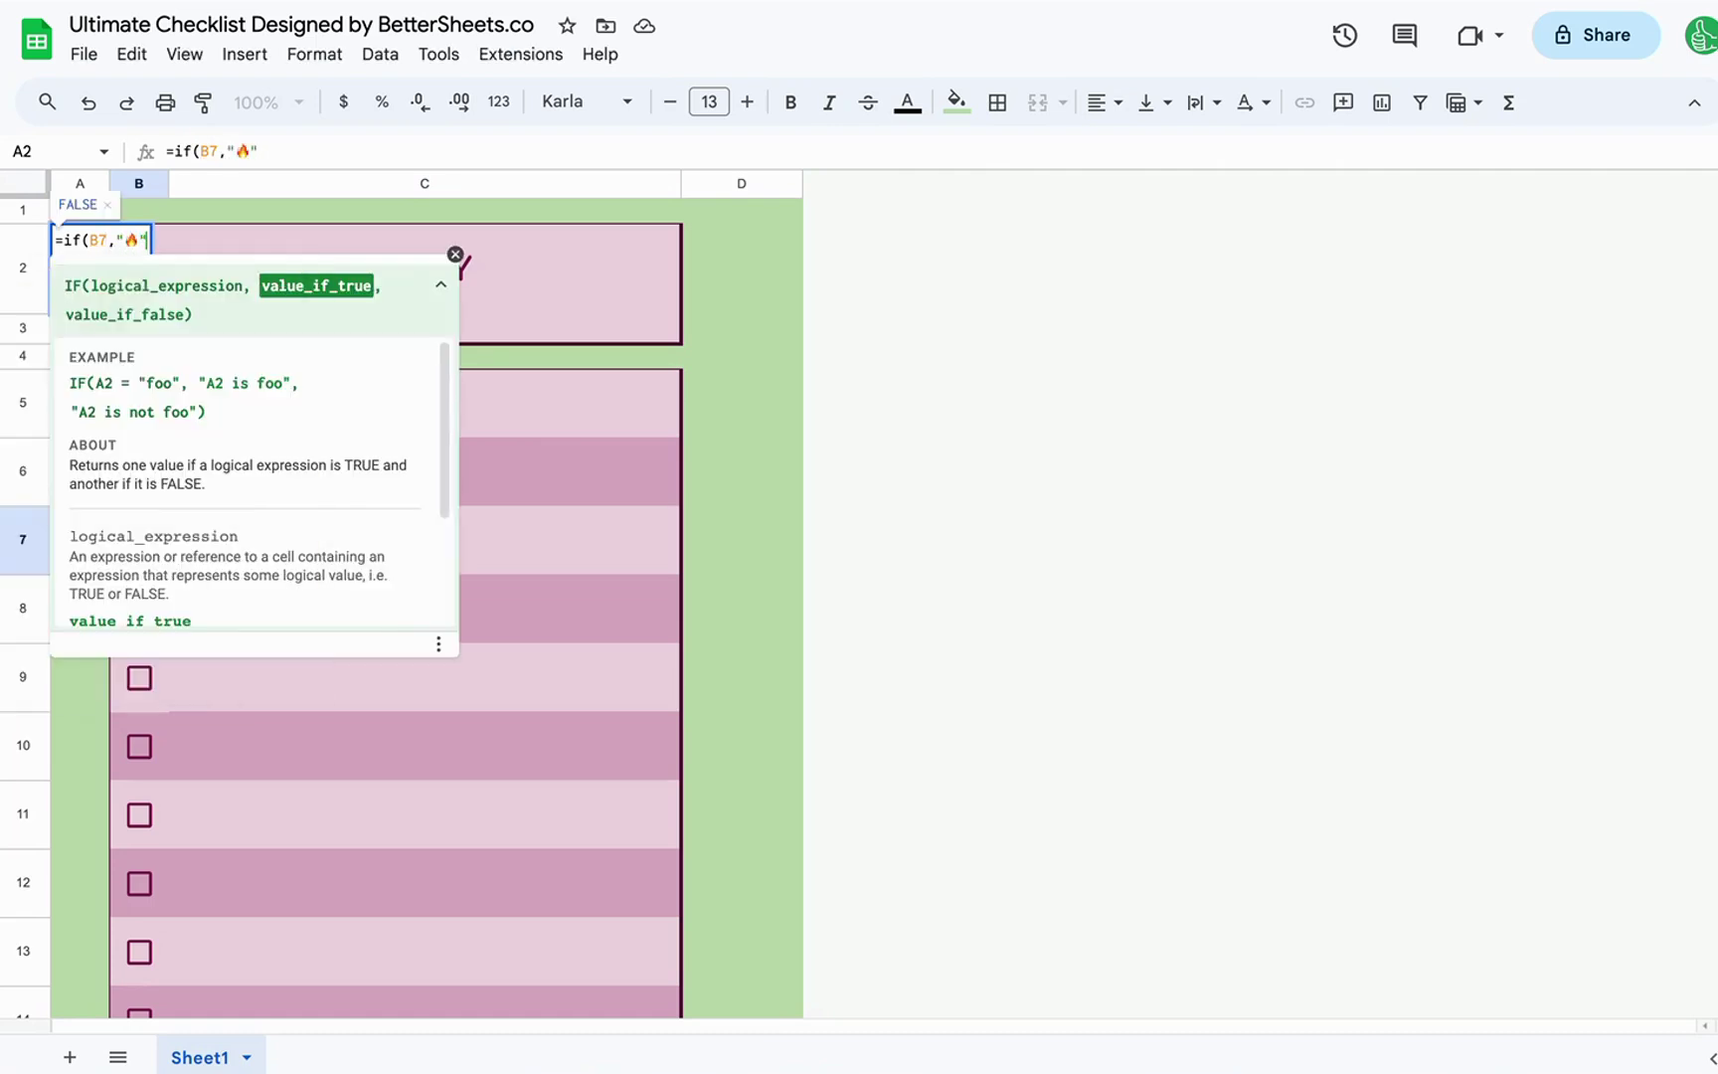
key(Escape)
- Tick Write a Blog, Facebook post and Finish Checklist to make the fire emoji appear
key(Right)
key(Down)
key(Down)
key(space)
key(Down)
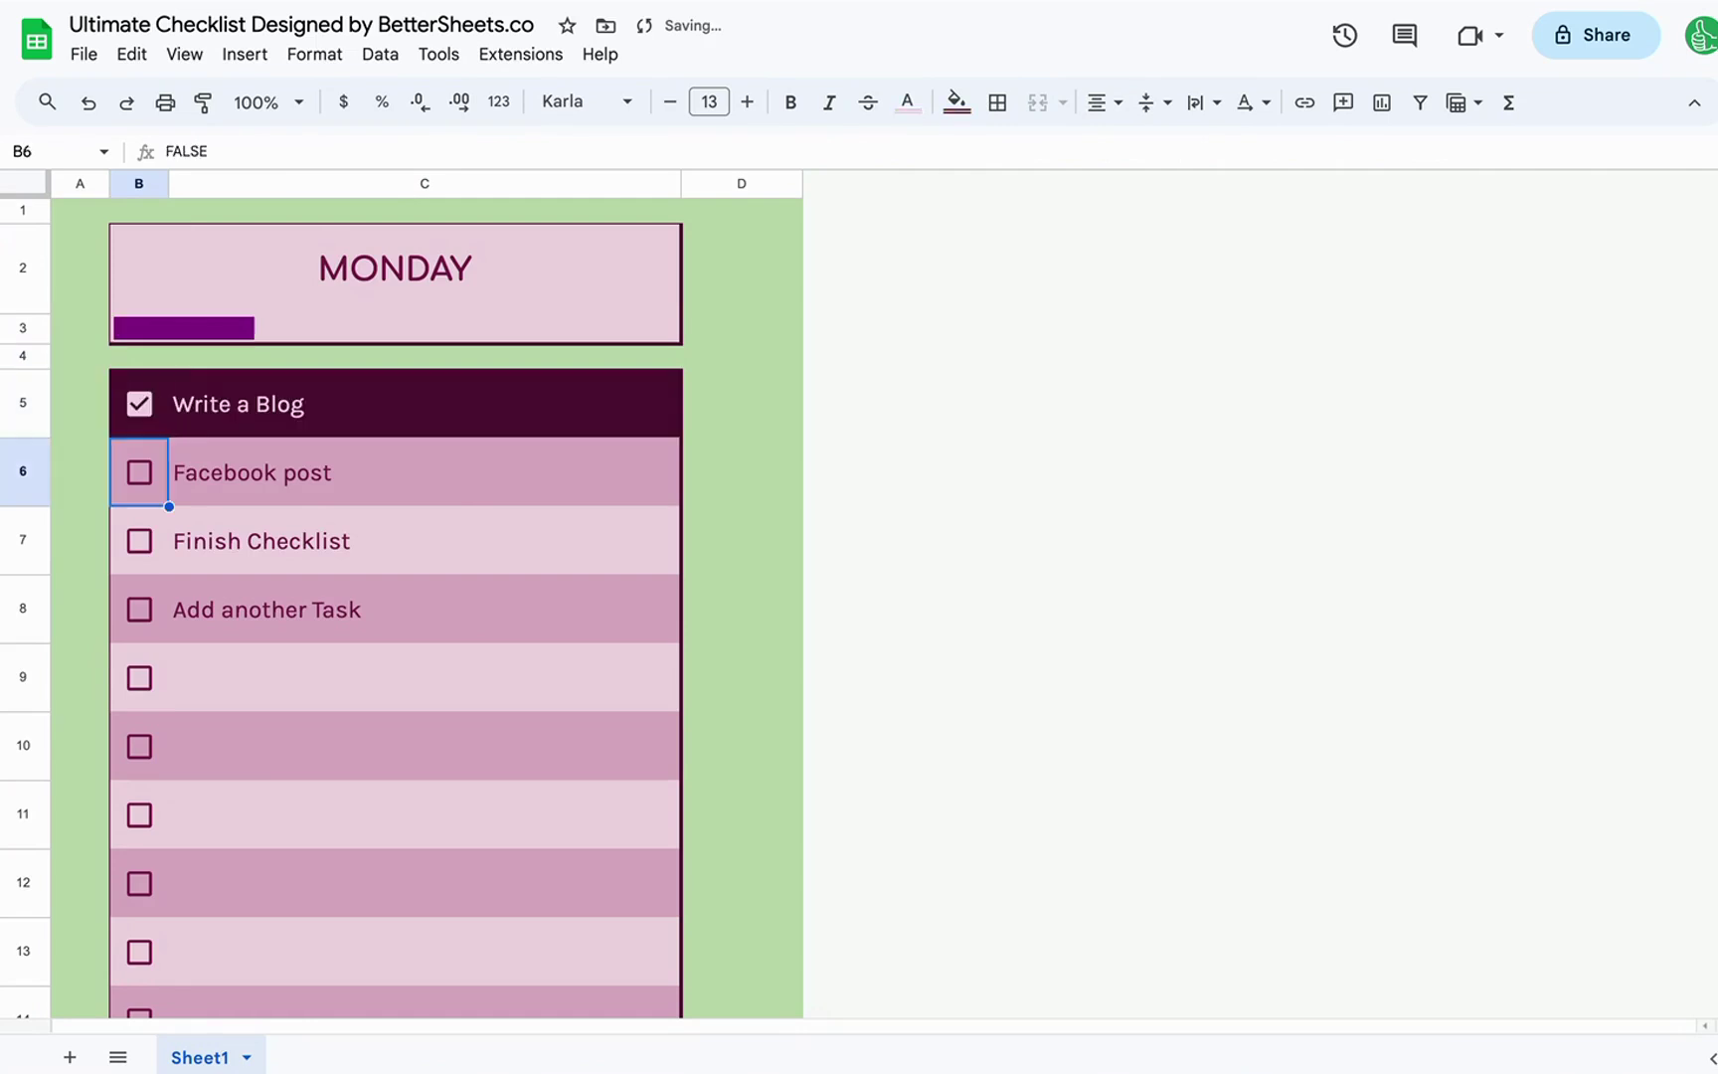
key(space)
key(Down)
key(space)
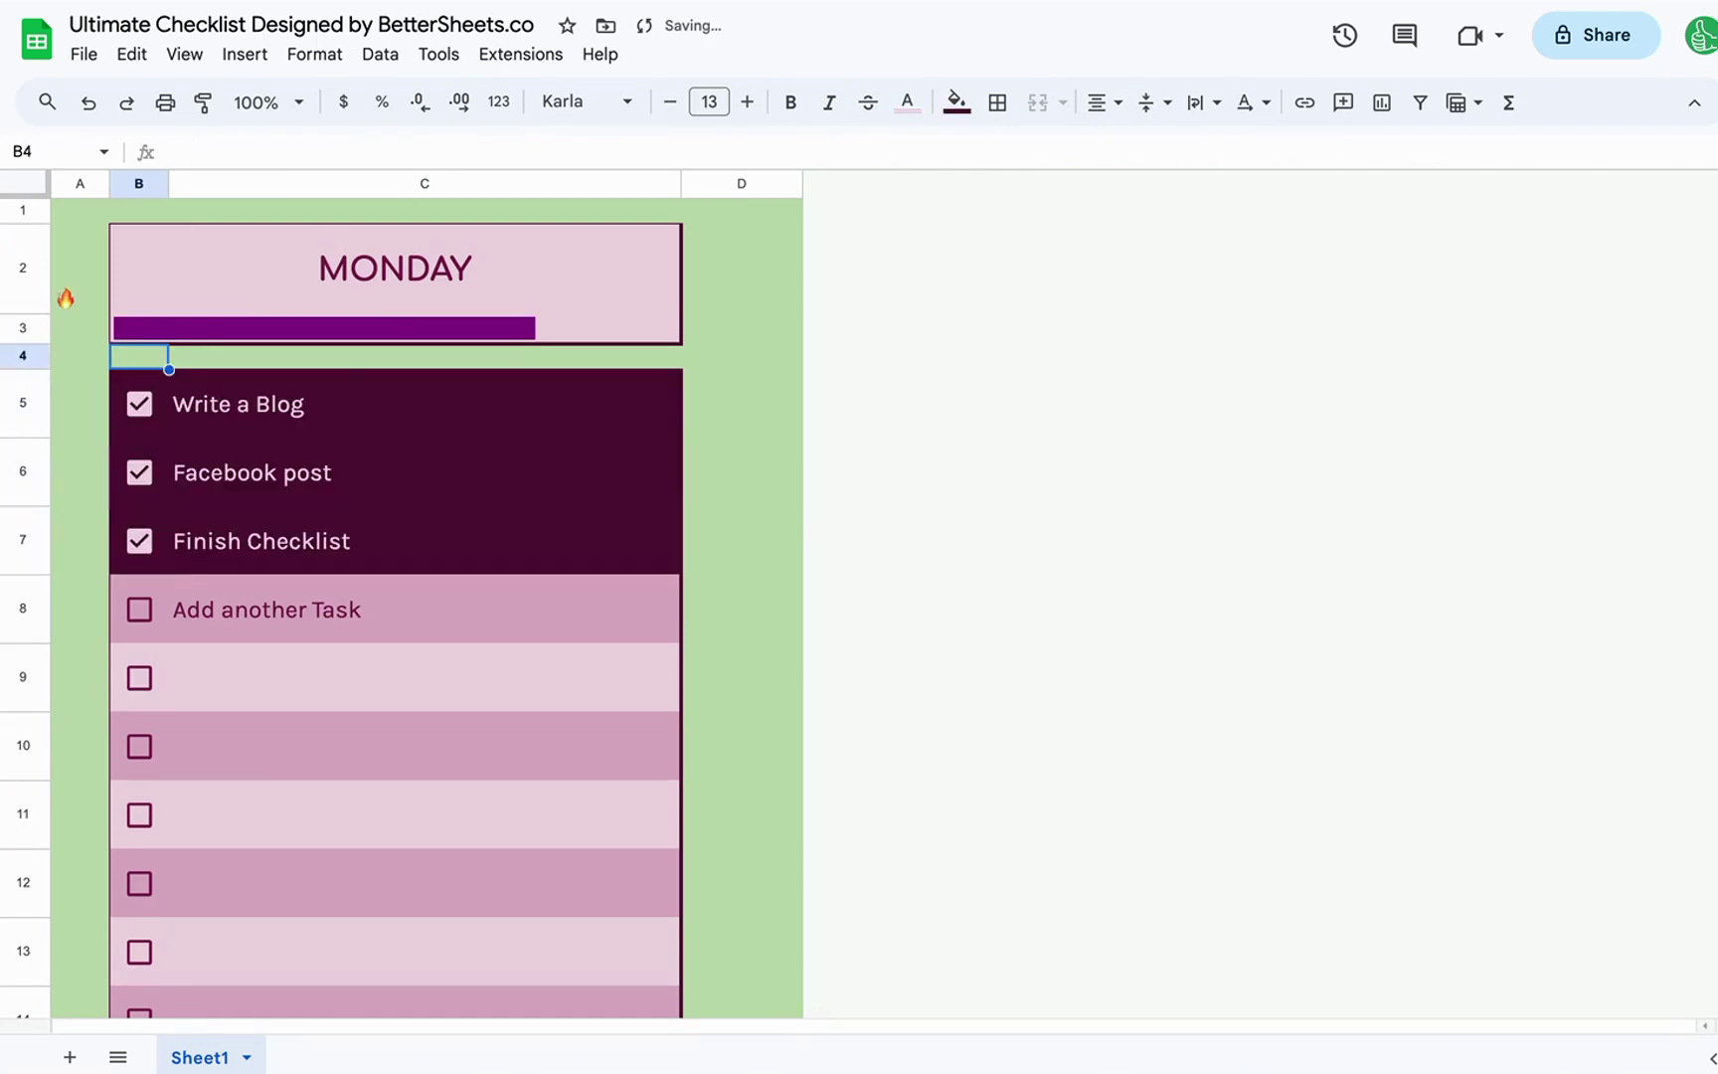
click(88, 304)
- Start the formula =if(B11," in cell A3 and bring up the emoji picker
click(69, 329)
text(=)
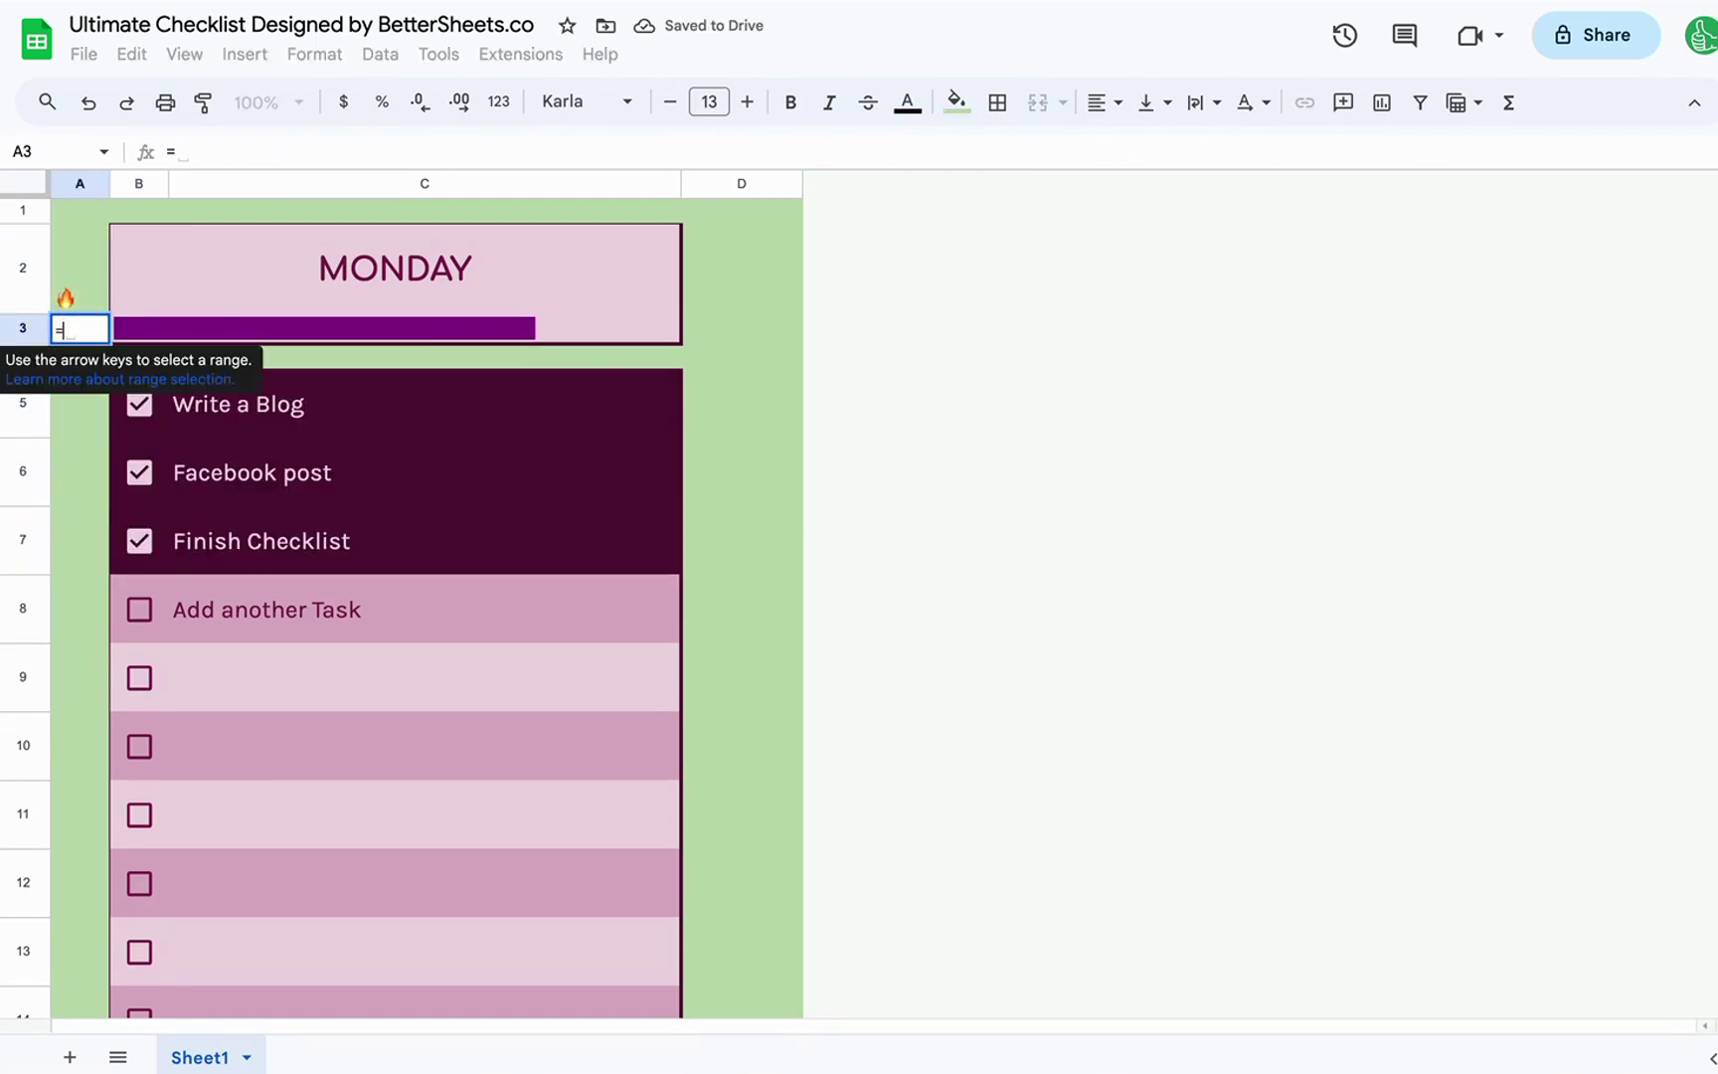
text(if()
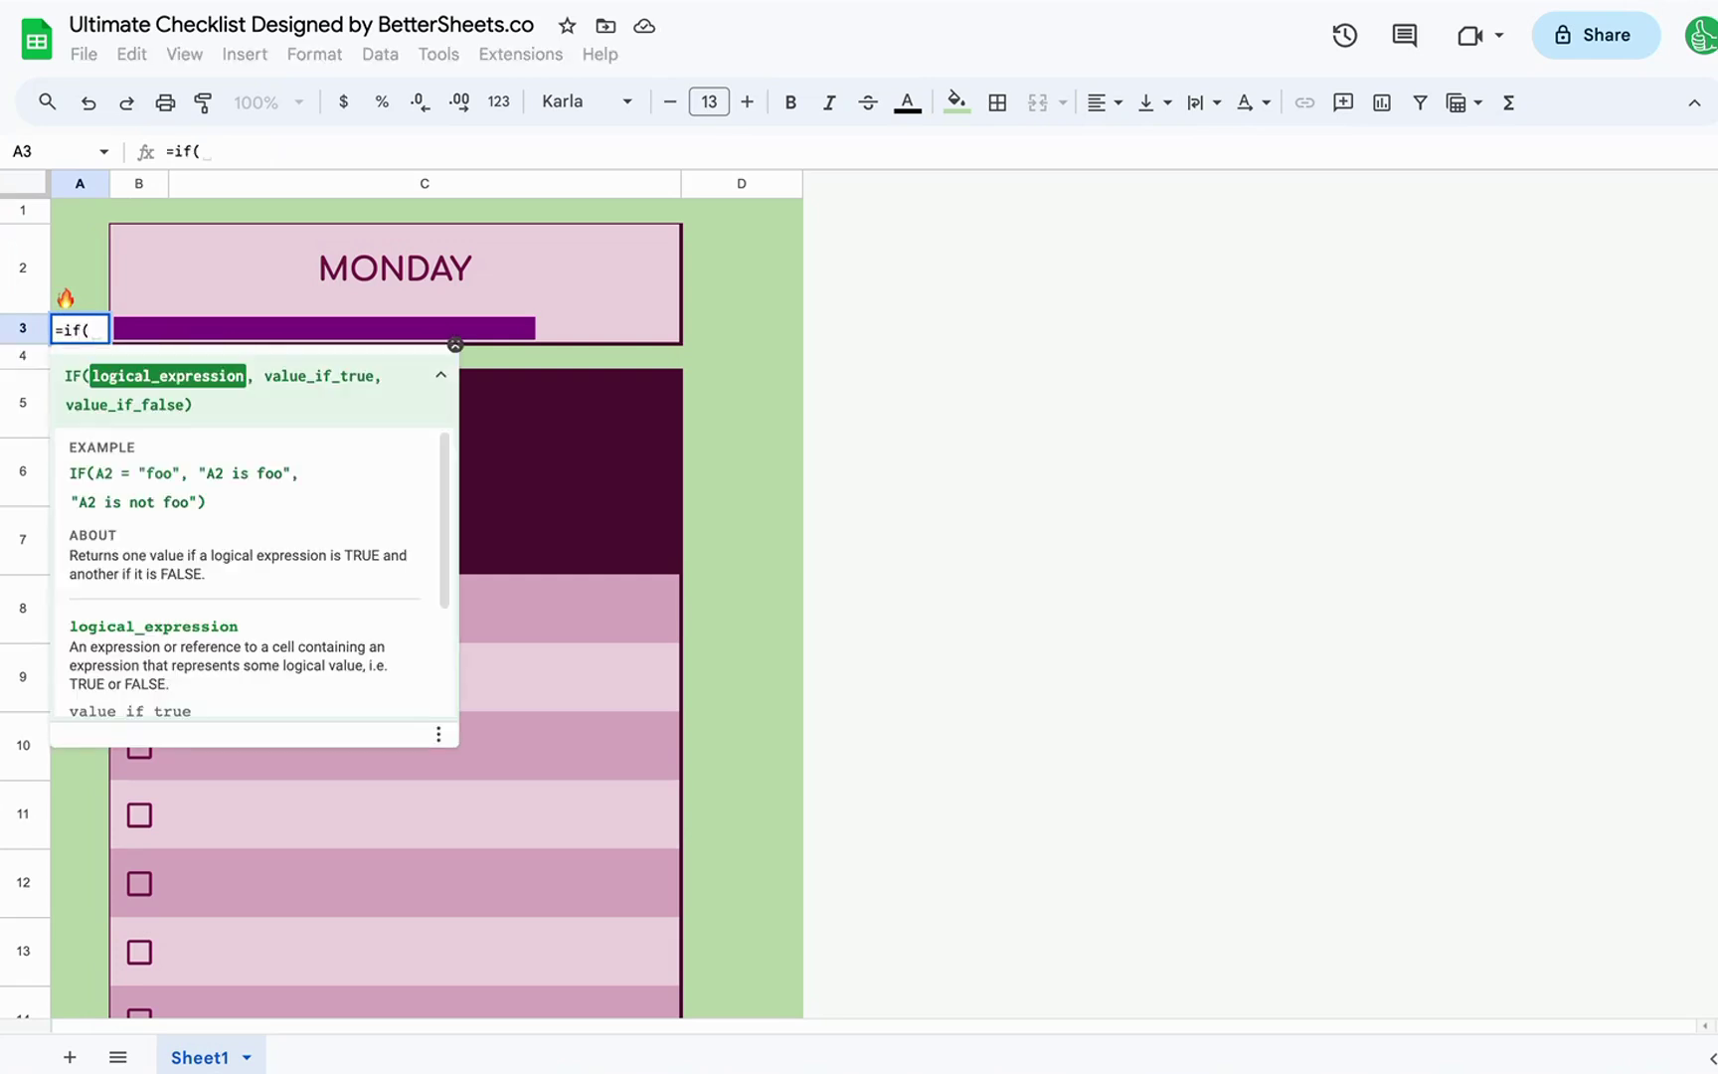
text(B11,)
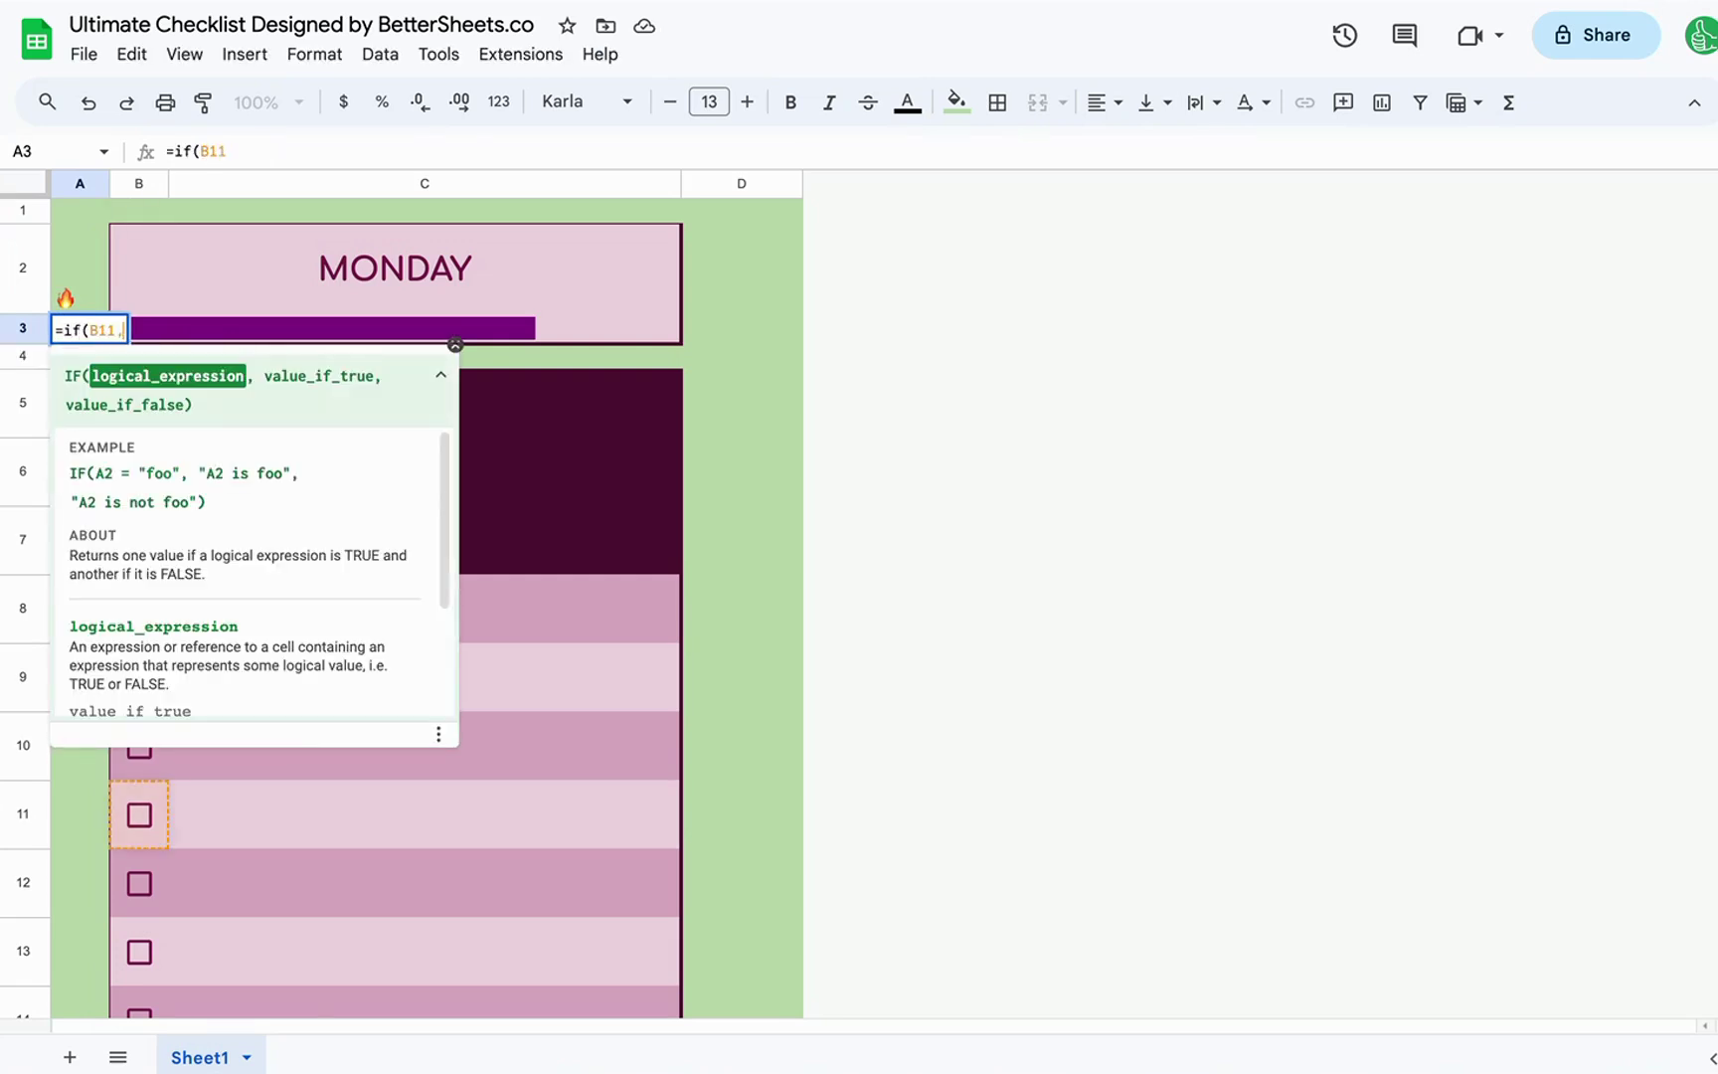
text(")
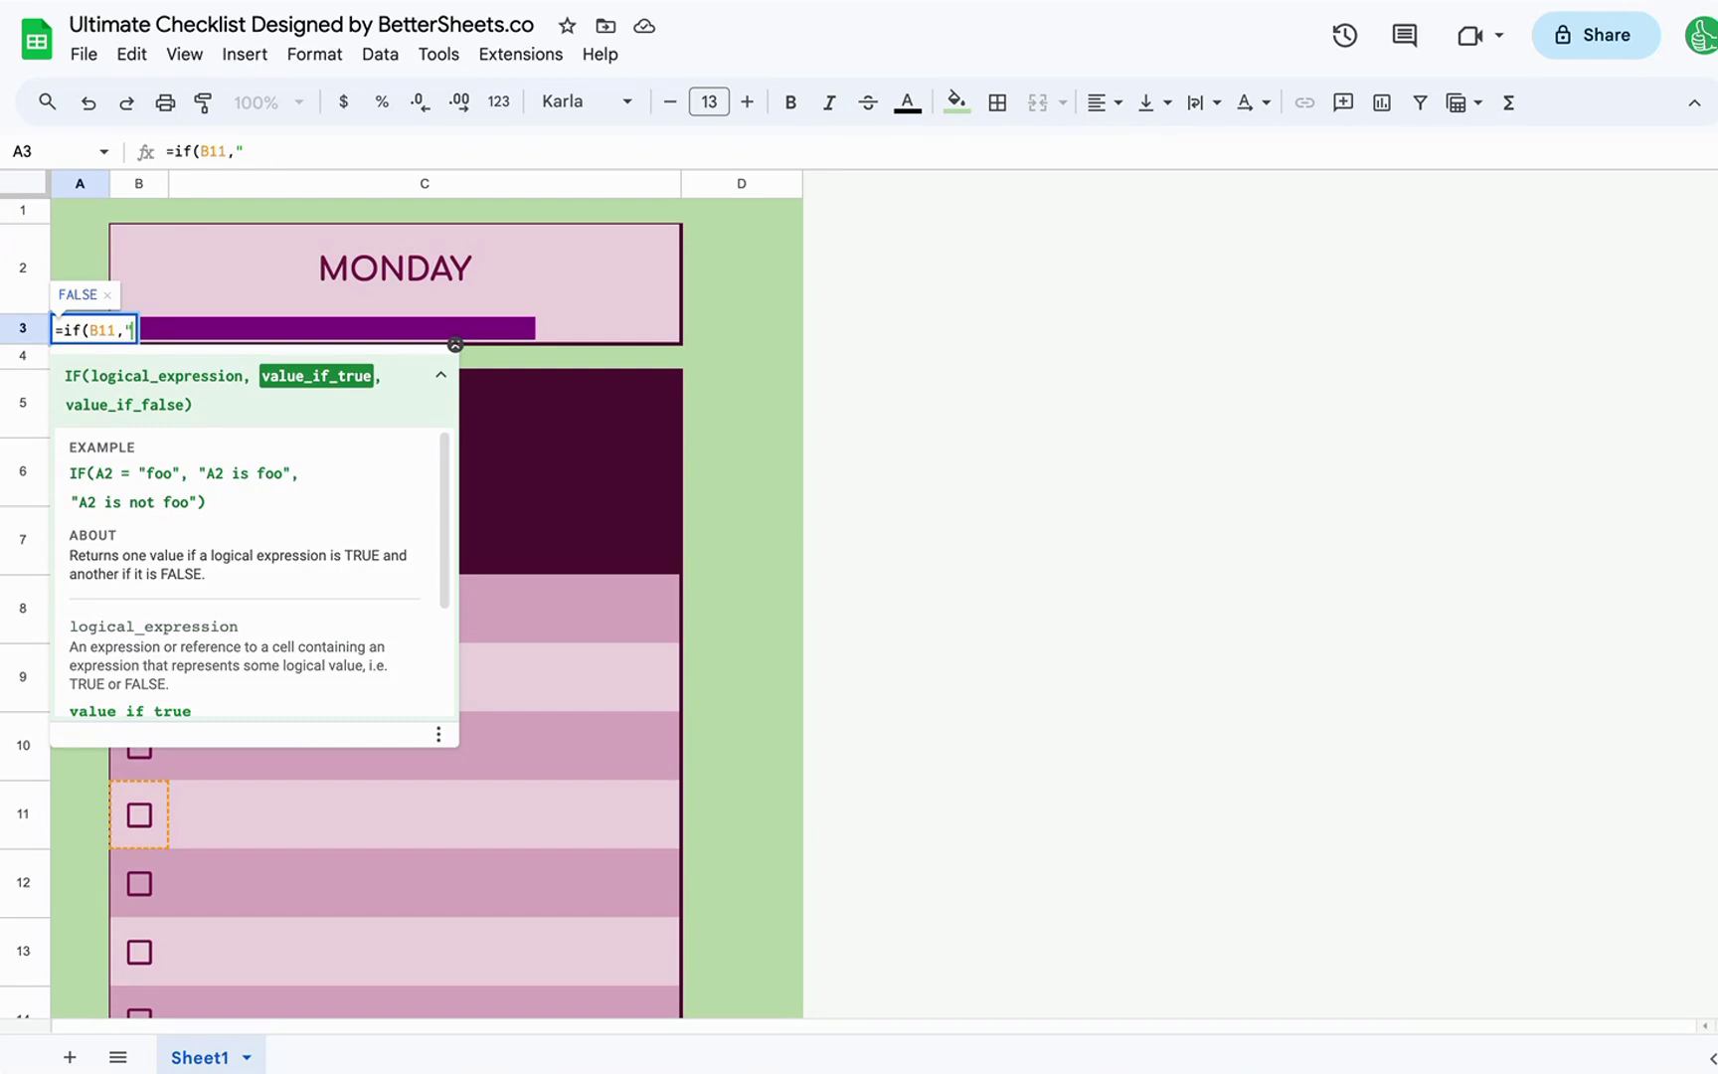
key(ctrl+super+space)
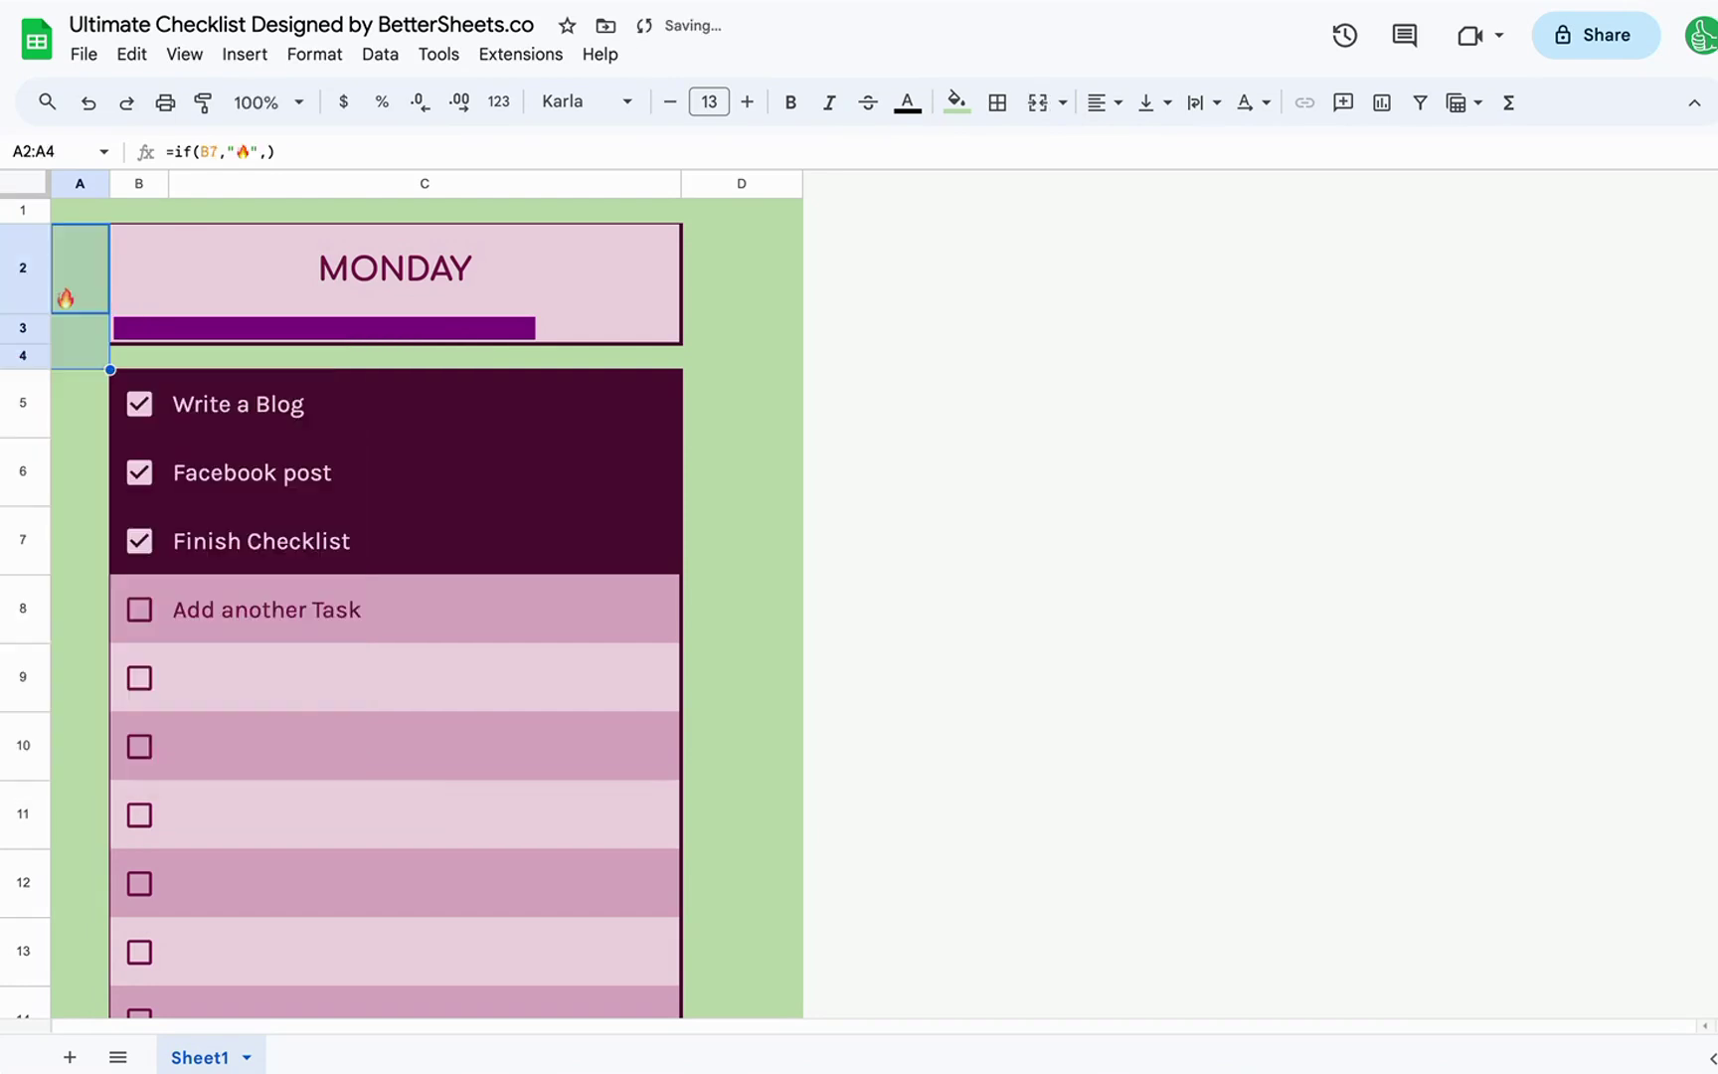
- Increase the fire emoji's font size three times
click(747, 102)
click(747, 101)
click(746, 102)
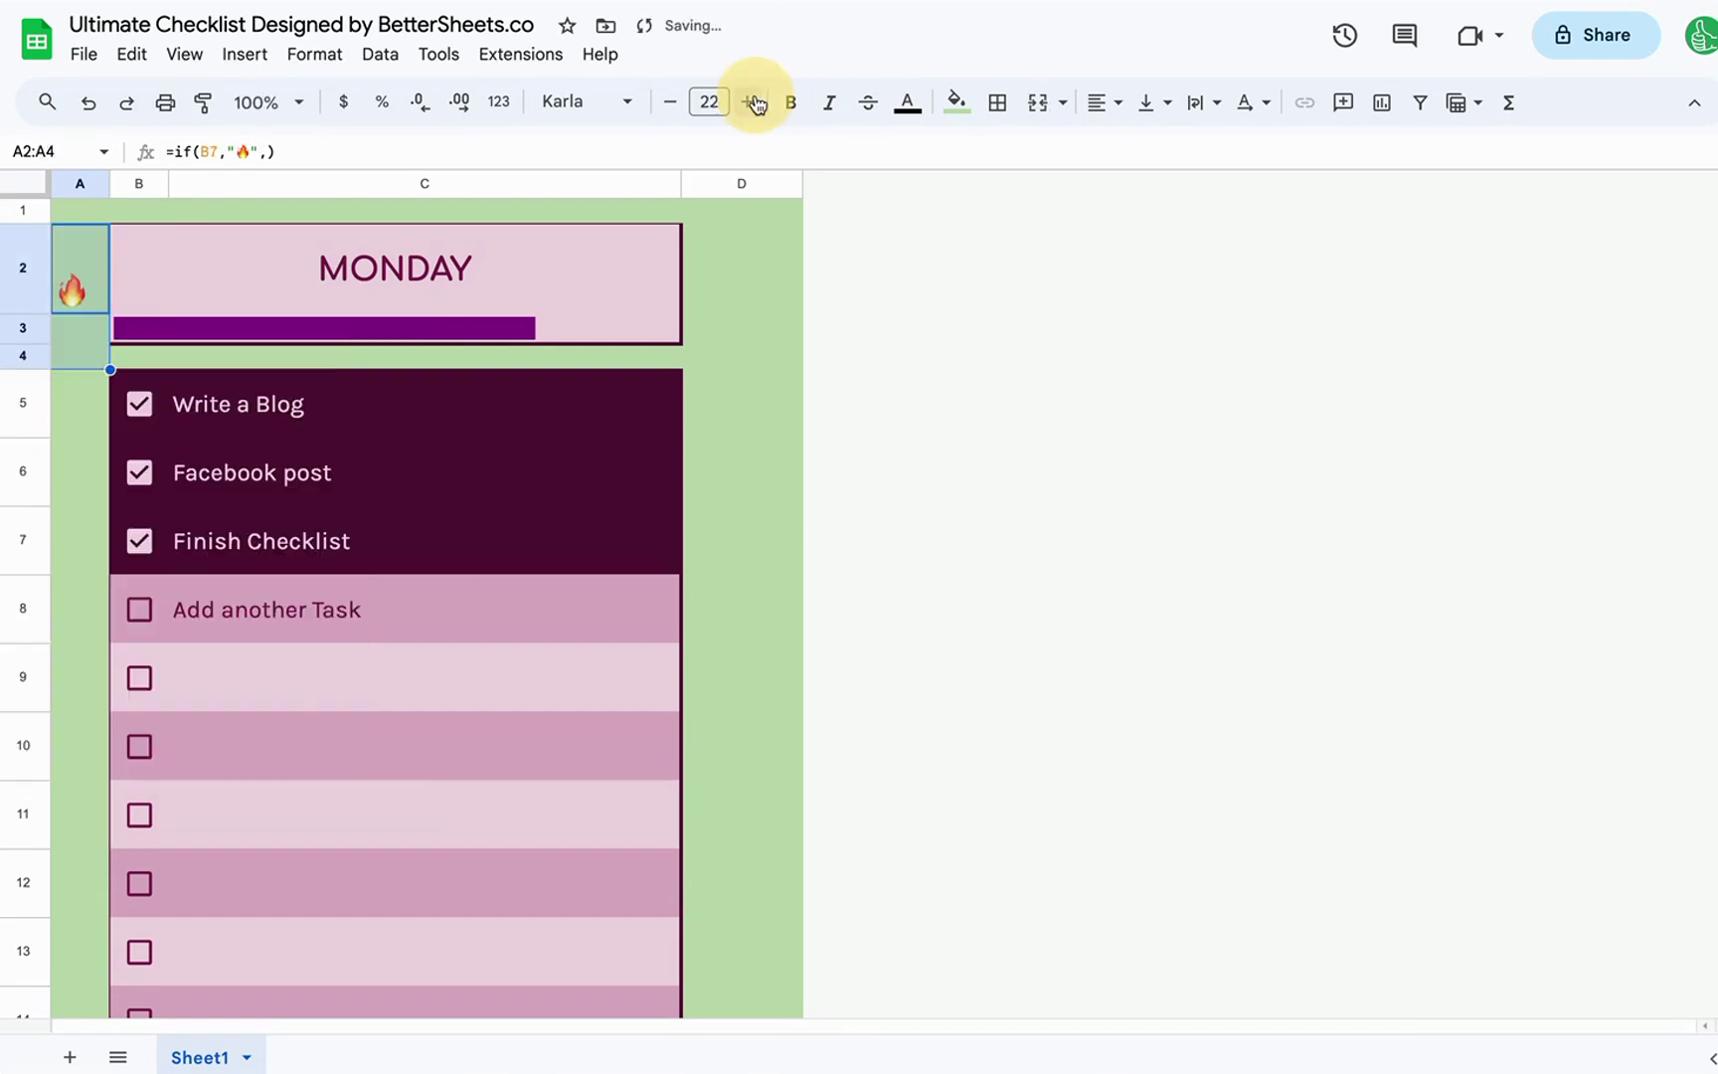
- Enter =if(B9,"💪",) in cell D2 using the emoji picker's flexed biceps
double_click(770, 304)
text(=i)
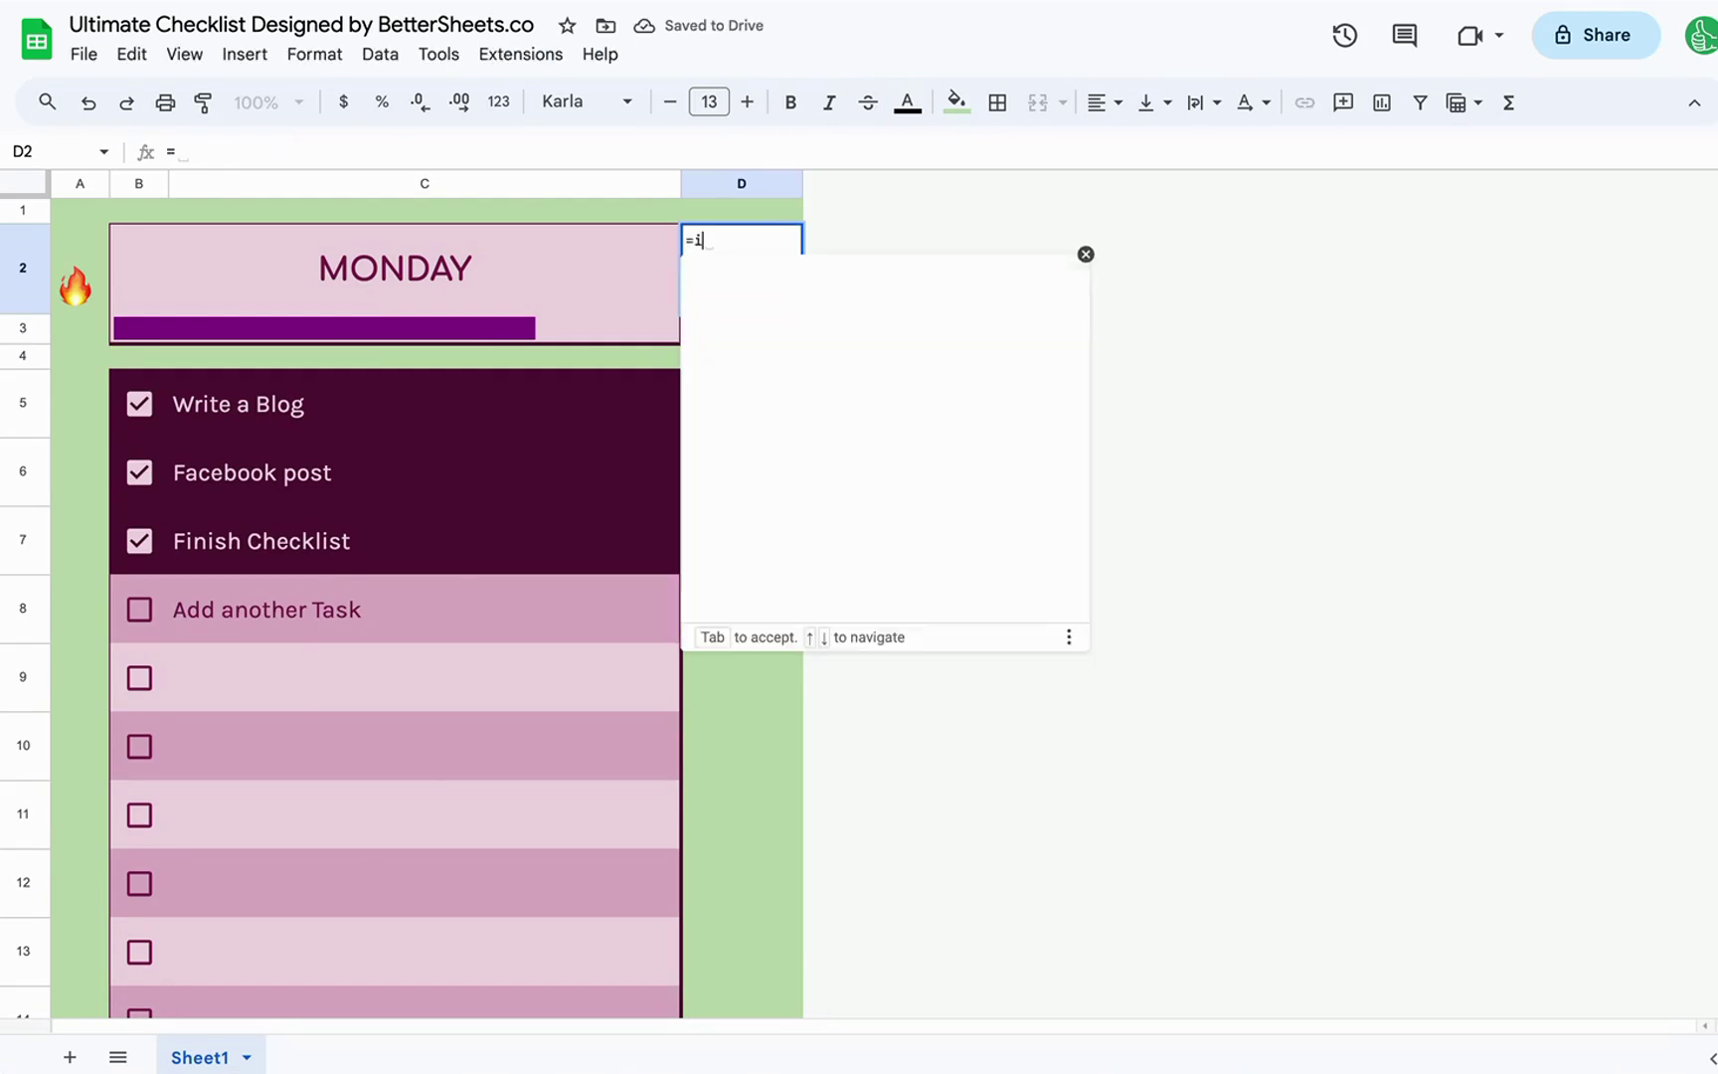
text(f(B9,")
key(ctrl+super+space)
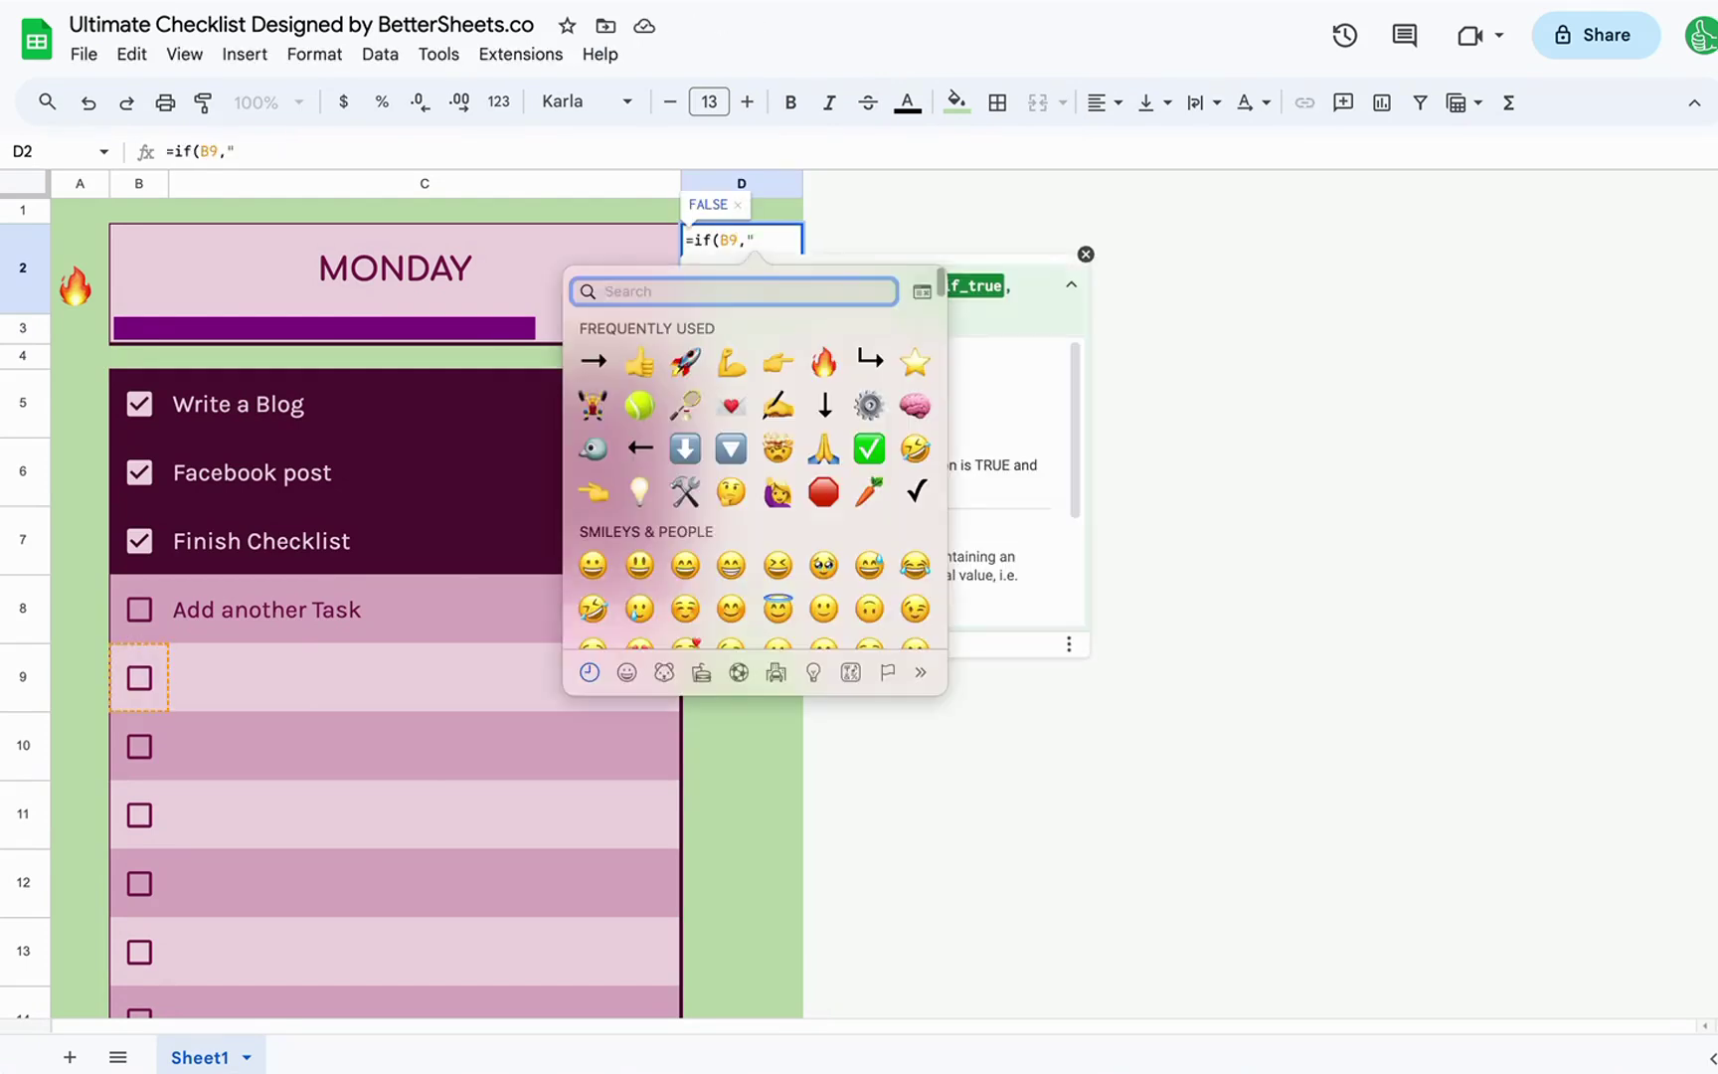
text(strong)
key(Return)
text(",))
key(Return)
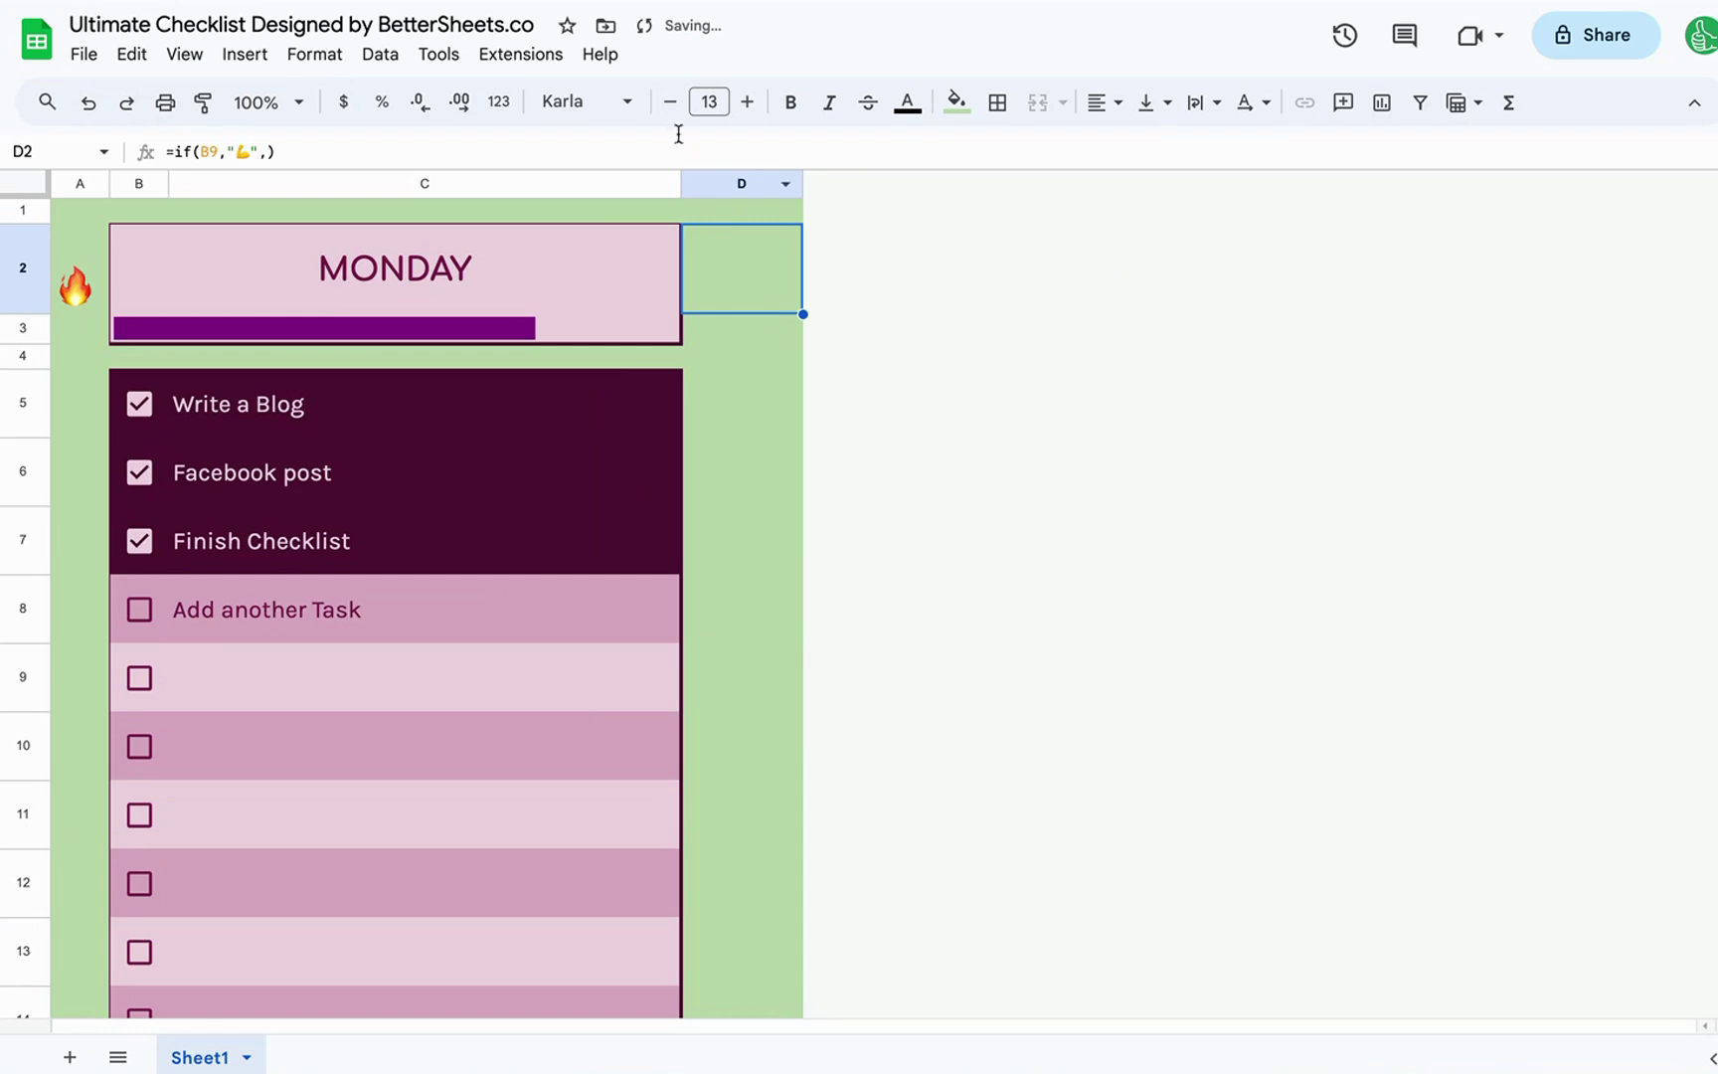
click(734, 113)
- Tick rows 8–11 to reveal the biceps and rocket emojis, checking the D2 and A2 formulas
click(139, 610)
click(139, 678)
click(139, 746)
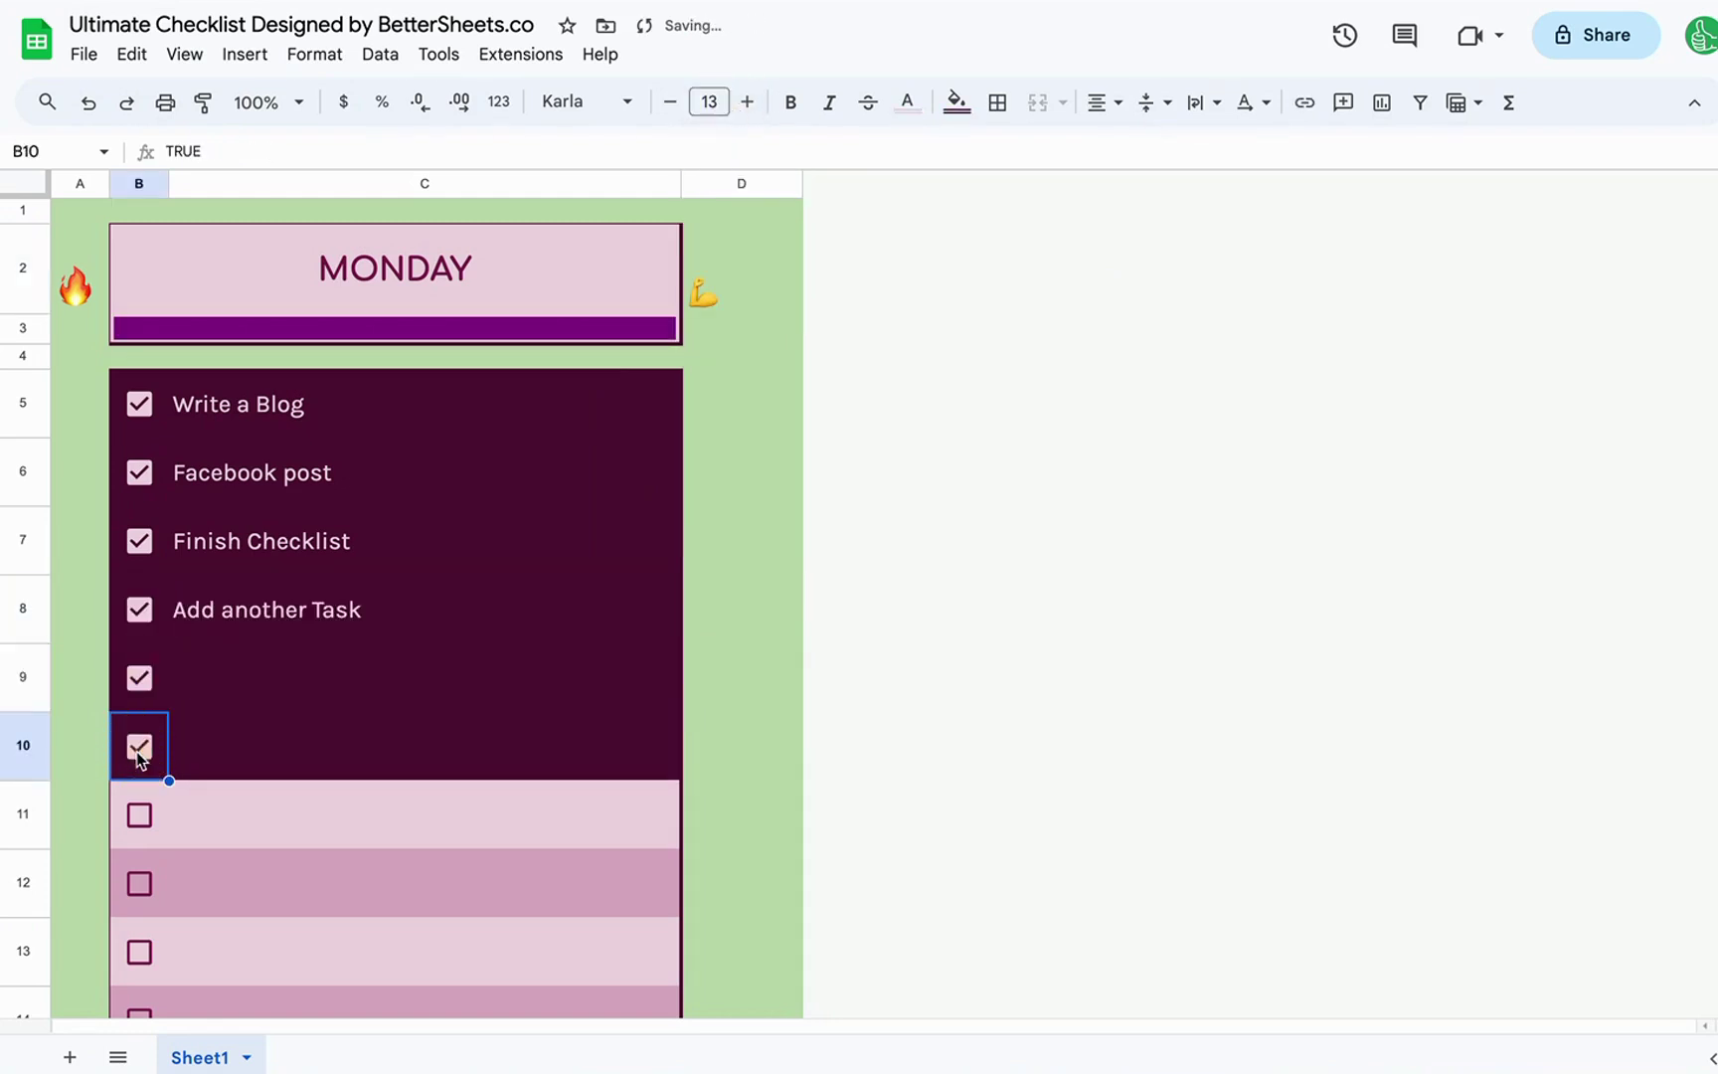
click(766, 296)
click(82, 288)
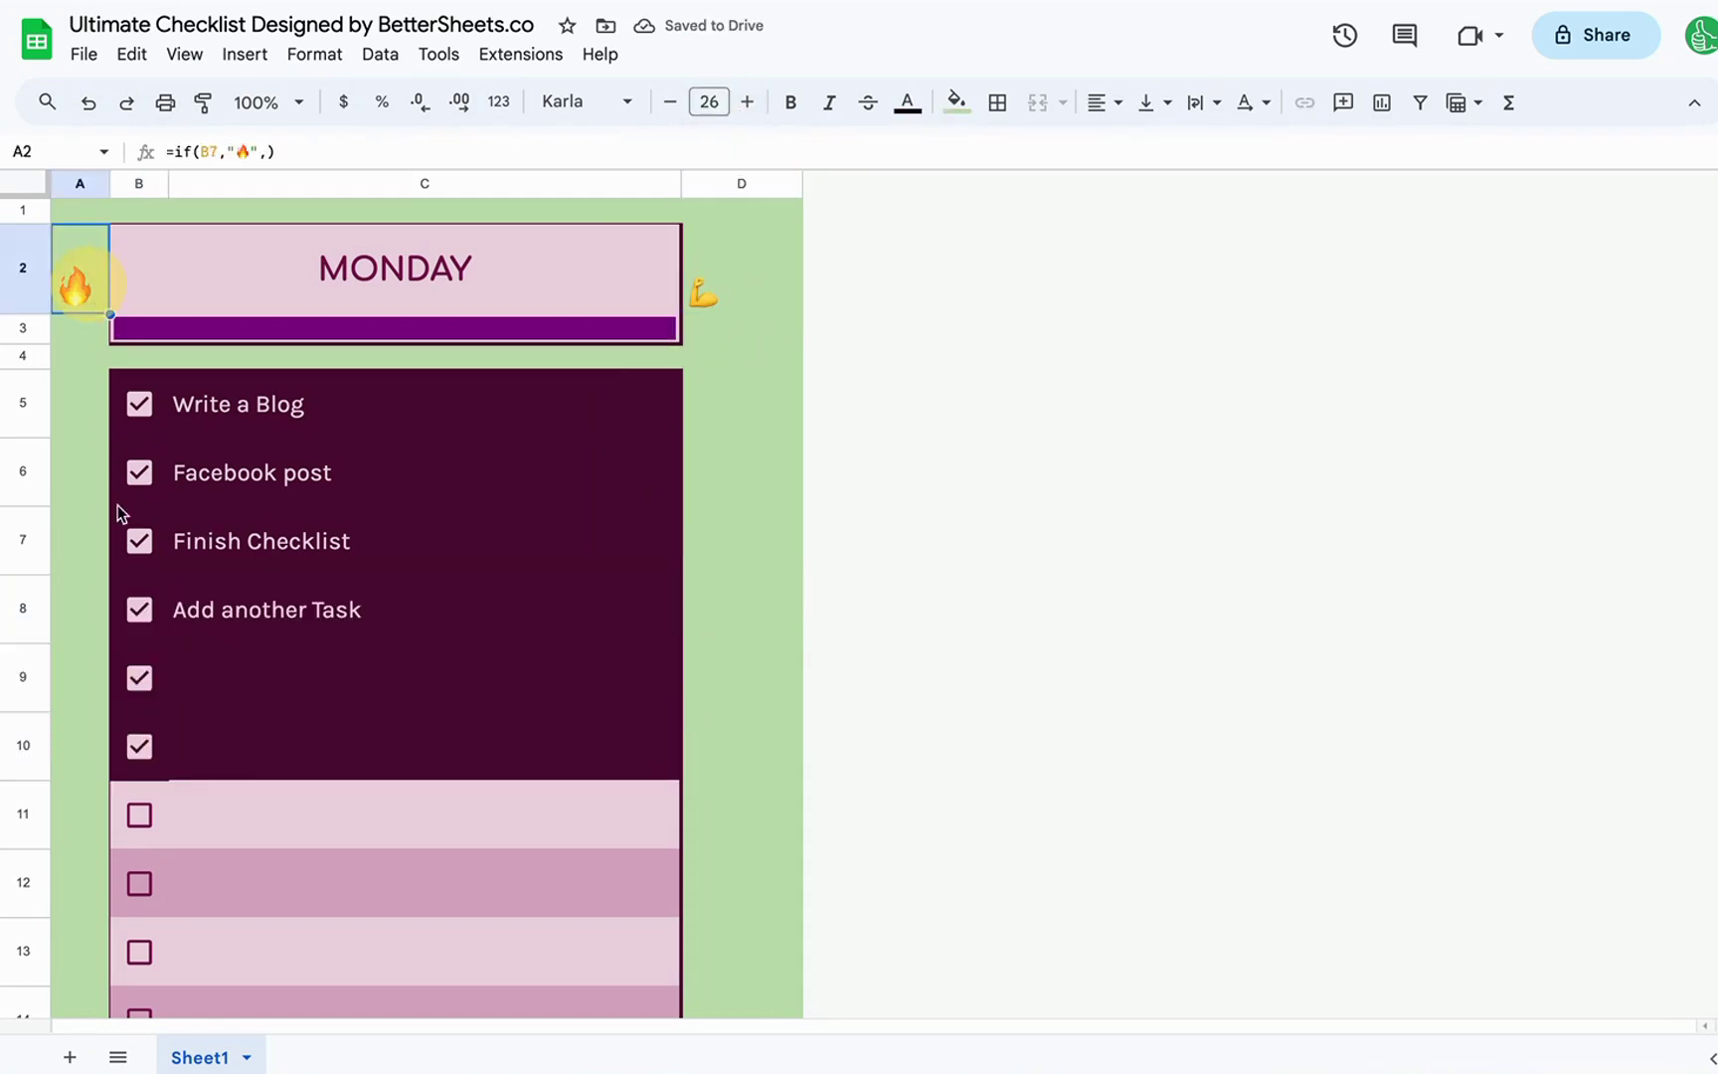
click(140, 816)
- Make row 3 taller so the rocket emoji in A3 fits
click(72, 334)
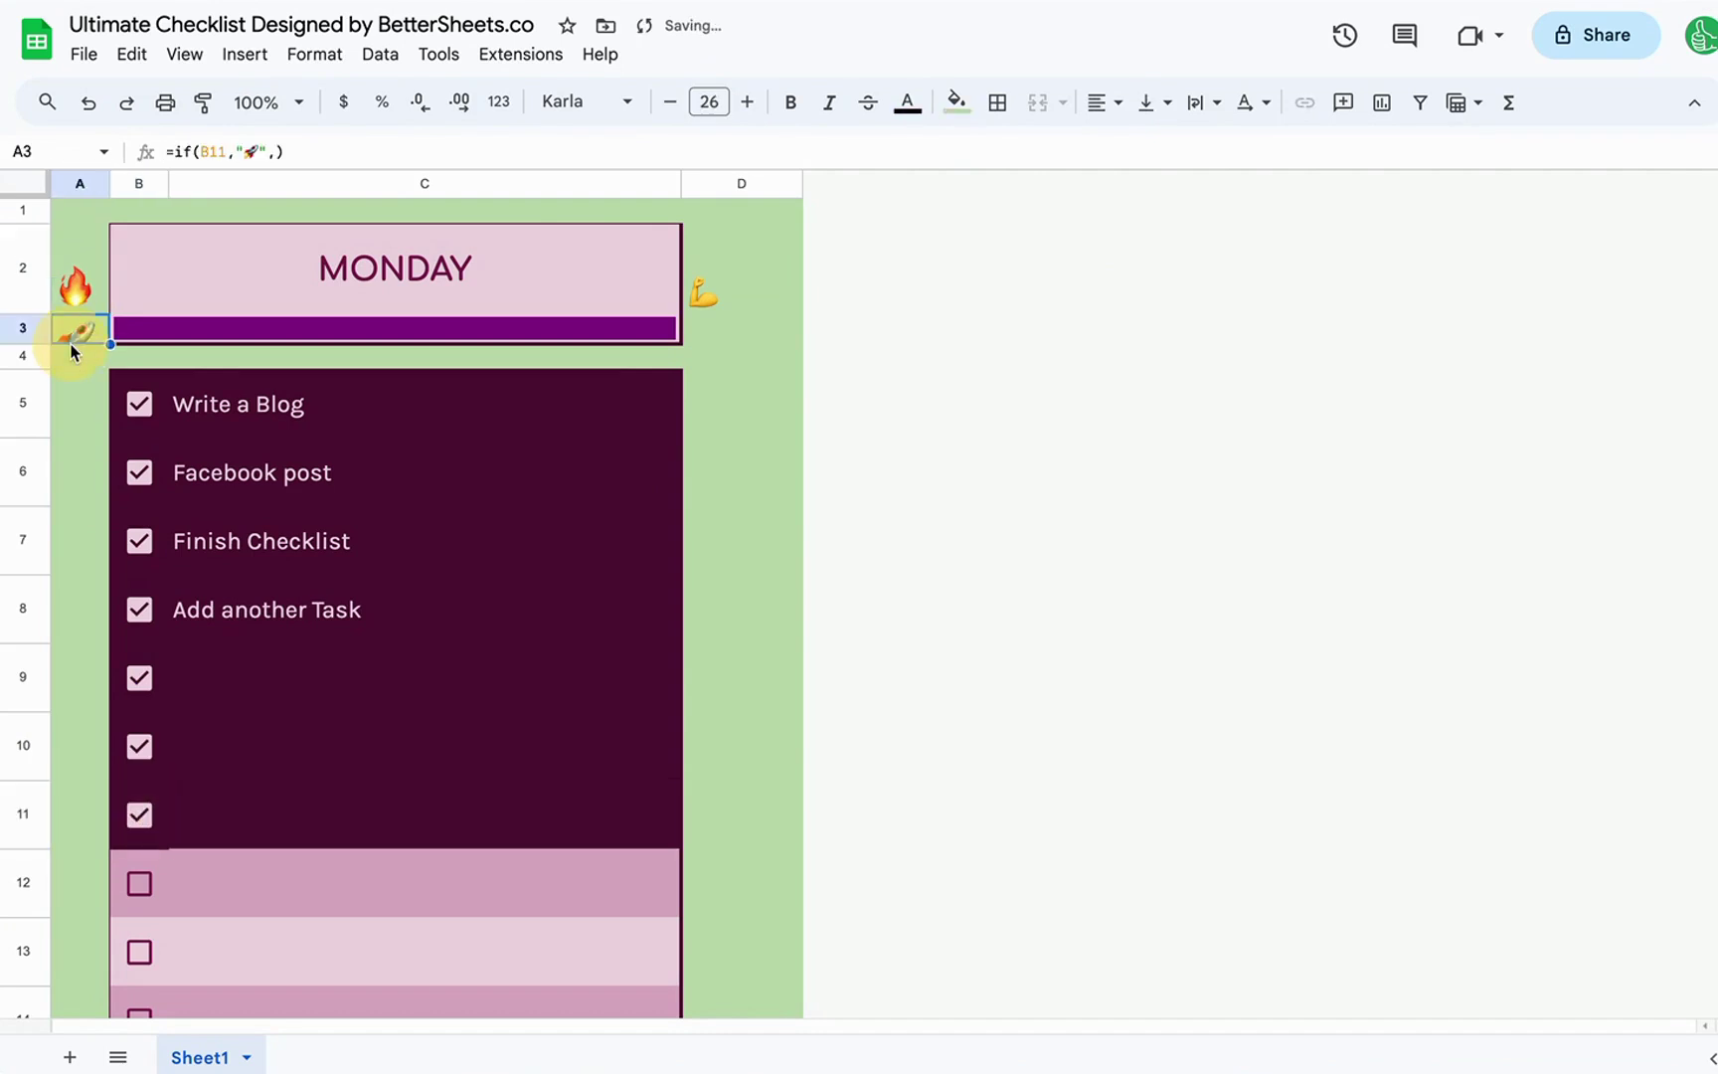
drag(28, 341, 28, 361)
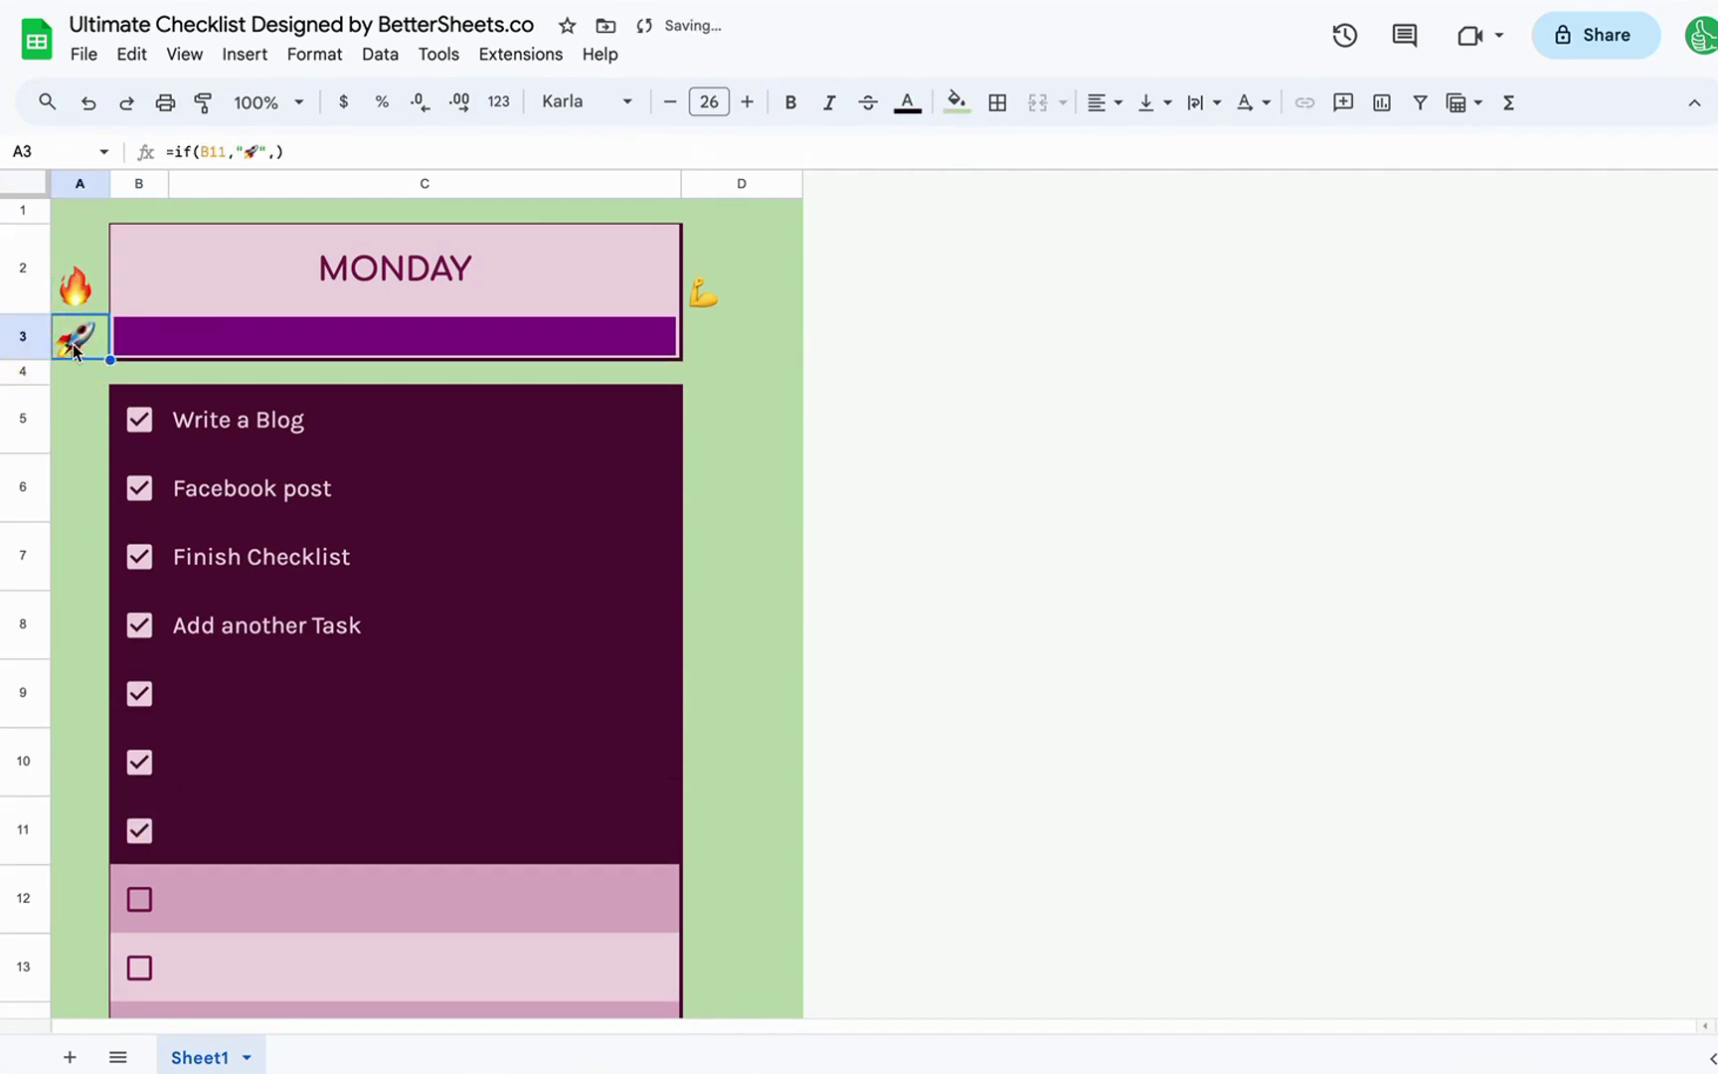
drag(76, 278, 76, 333)
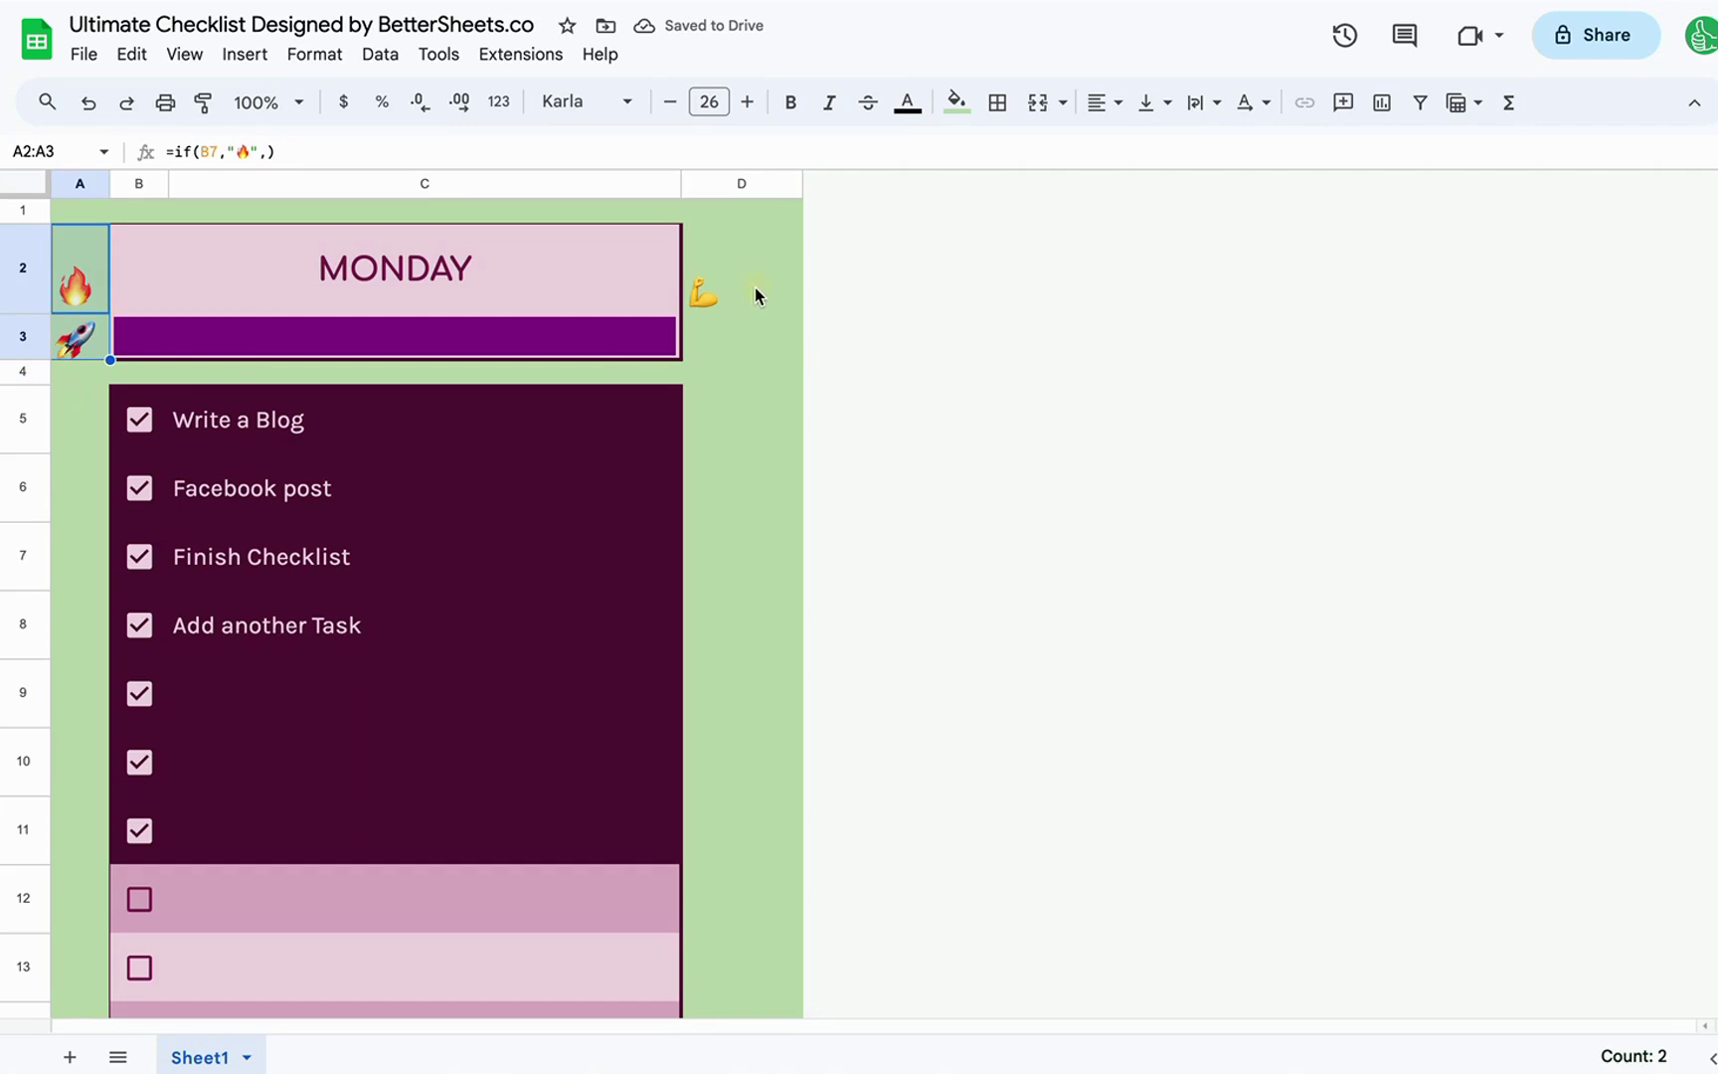
- Centre the biceps emoji in D2 and set its font size to 25
click(726, 263)
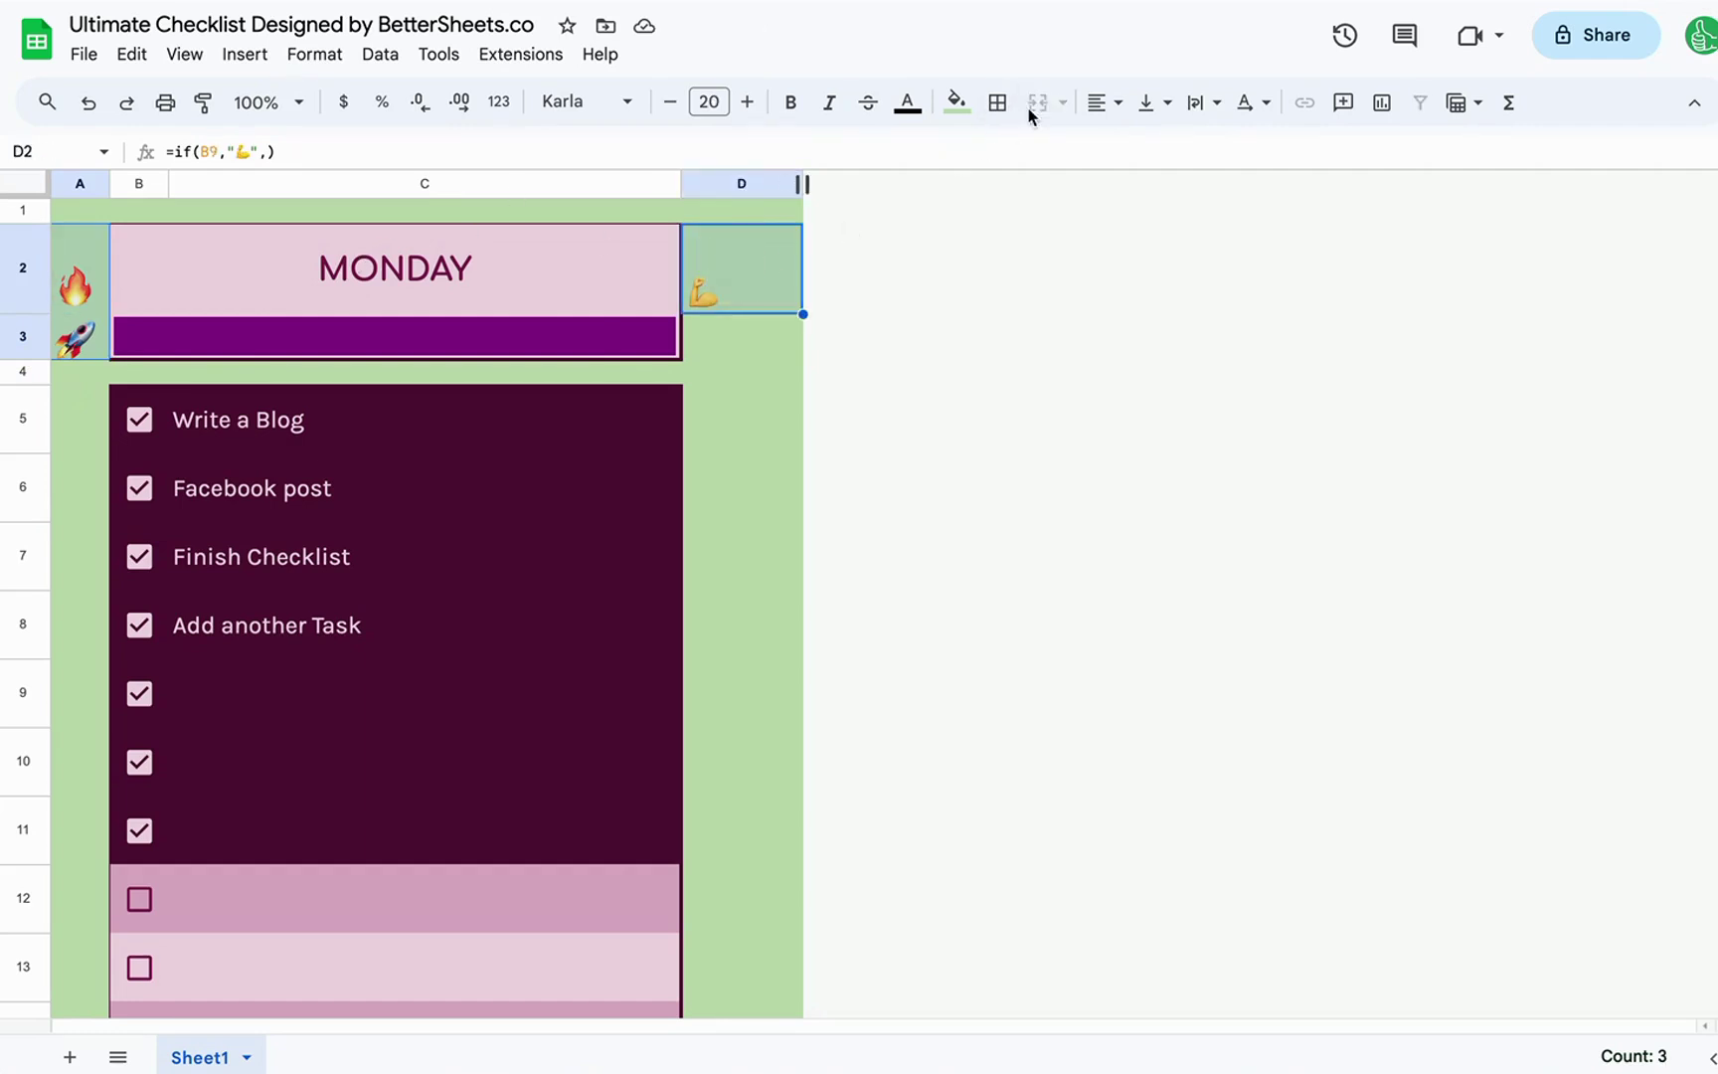
click(1099, 103)
click(1147, 147)
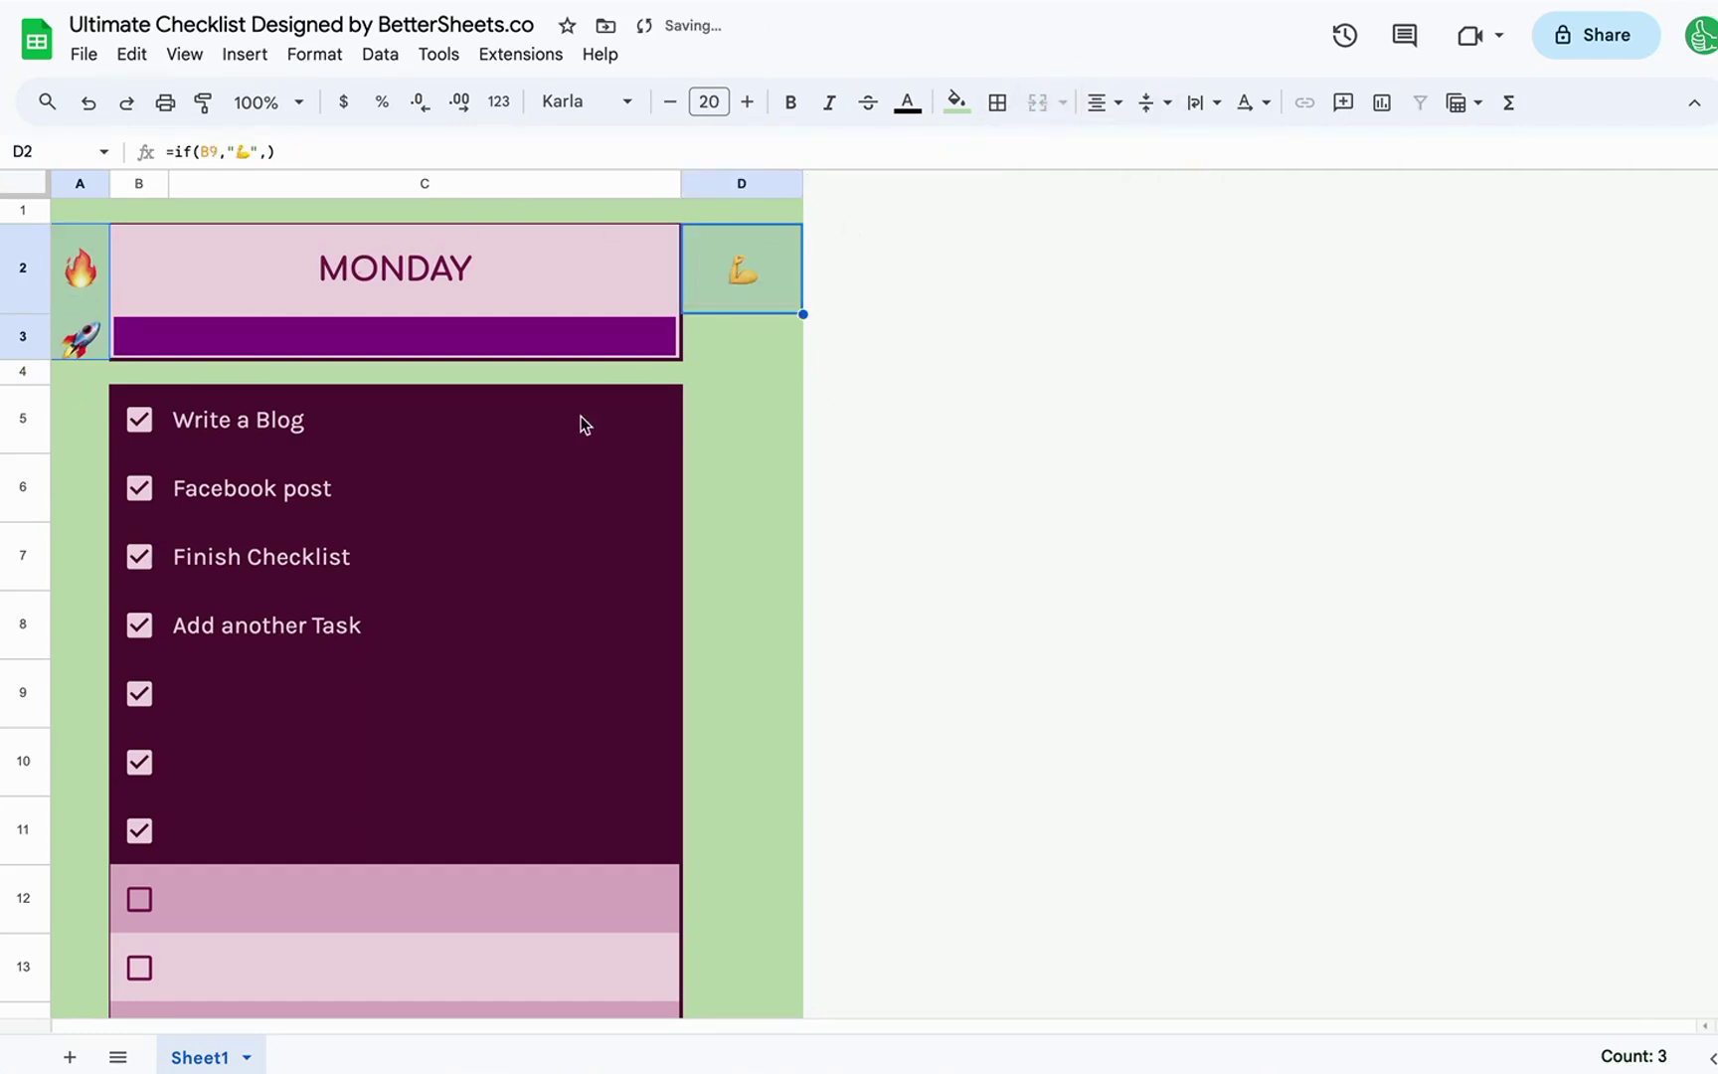
click(709, 102)
text(25)
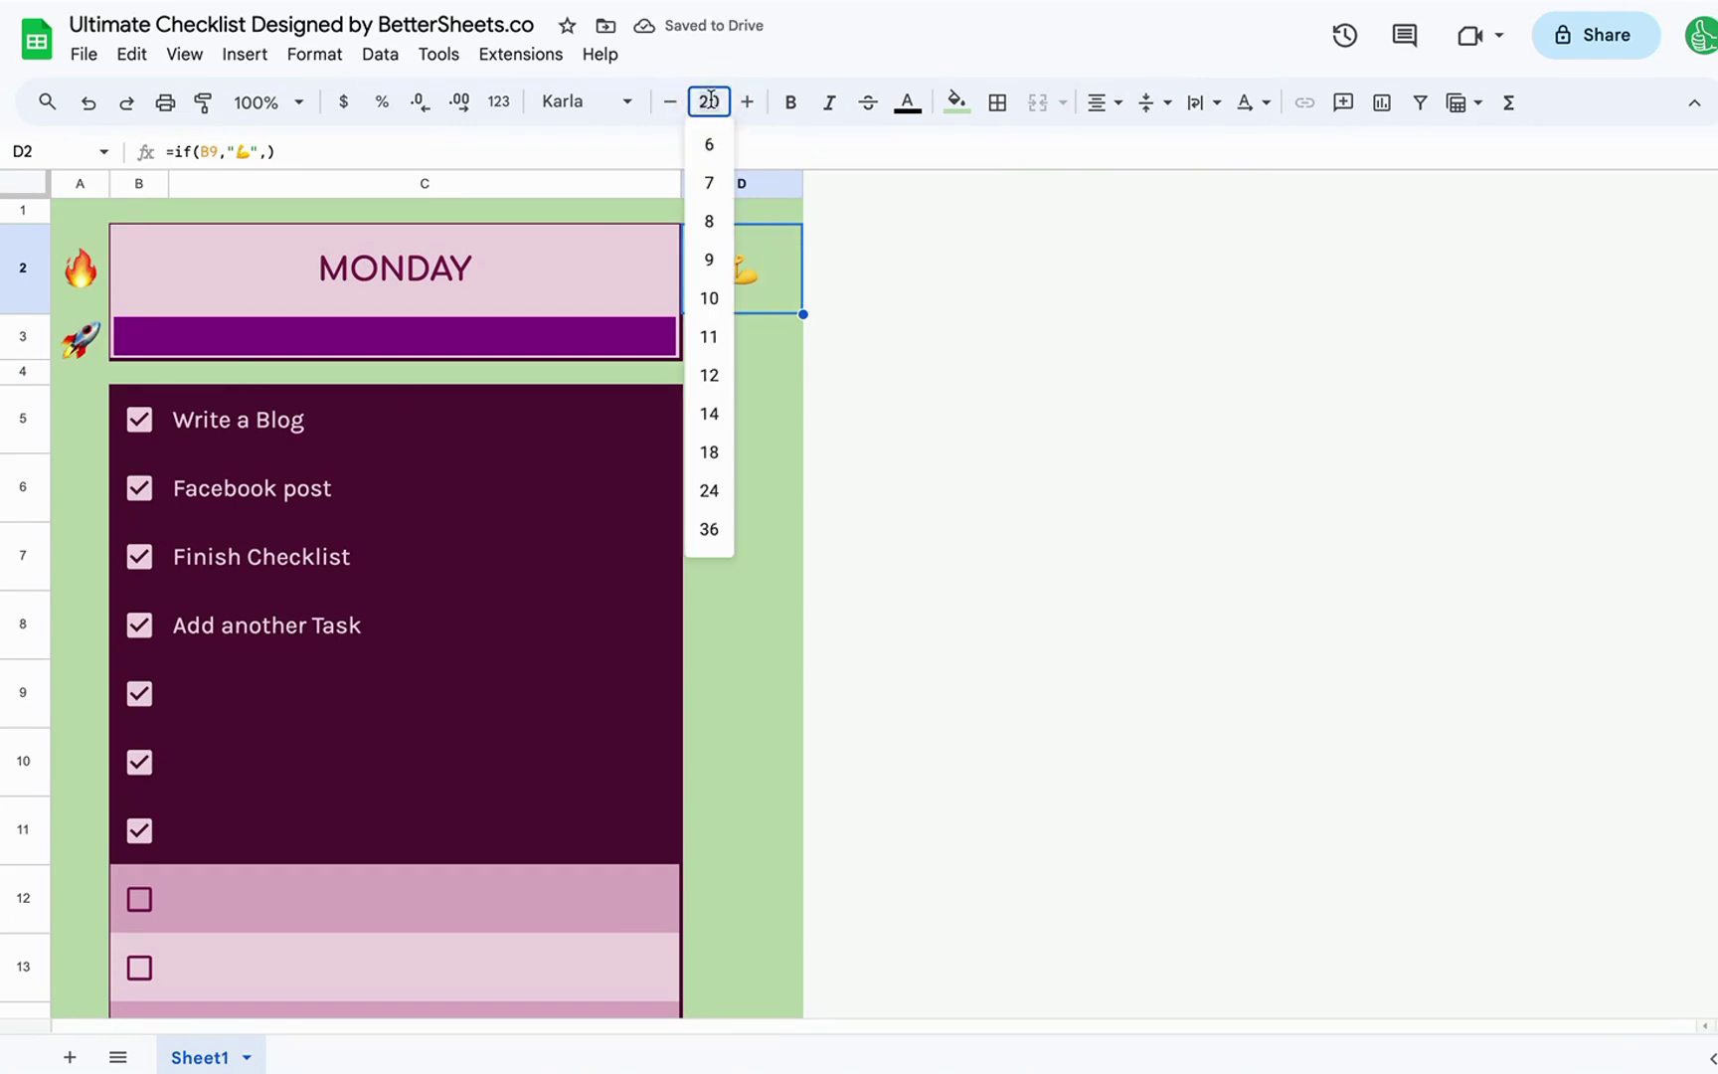
key(Return)
click(170, 824)
- Untick every checkbox from row 11 up through the completed tasks
key(Left)
key(space)
key(Up)
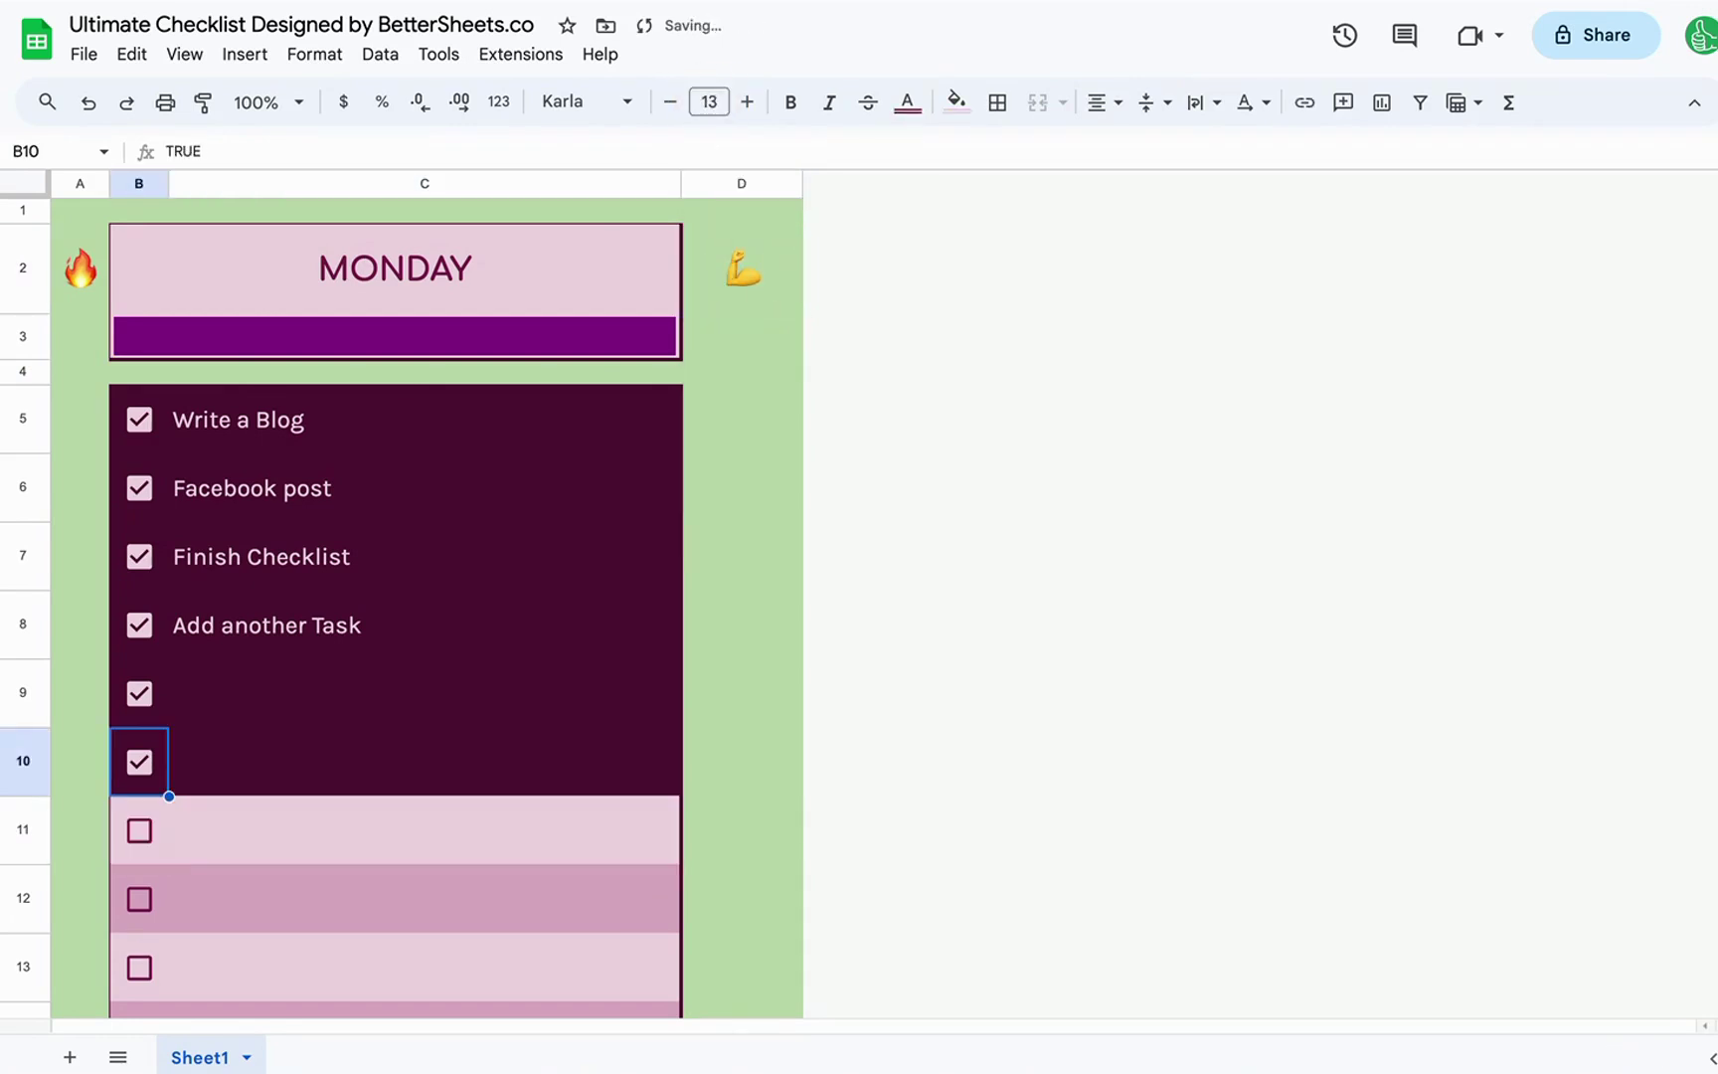
key(space)
key(Up)
key(space)
key(Up)
key(space)
key(Up)
key(space)
key(Up)
key(space)
key(Up)
key(space)
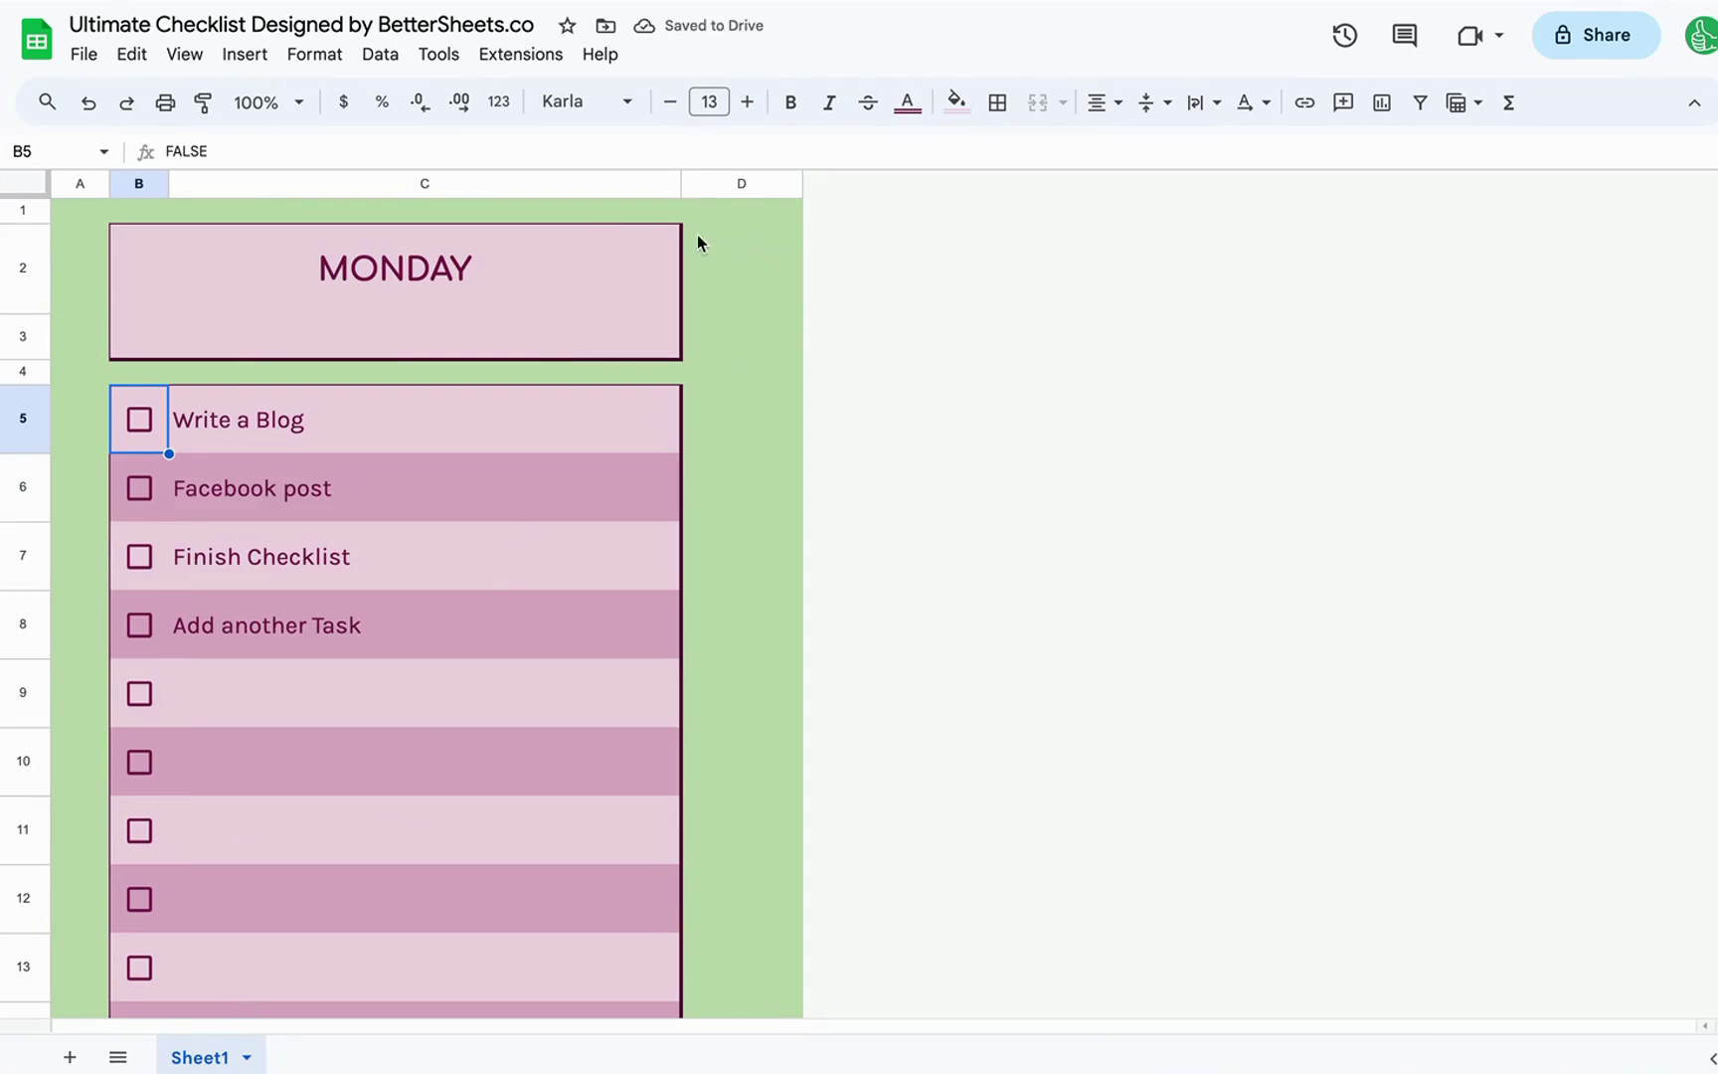
key(Up)
key(Up)
key(Up)
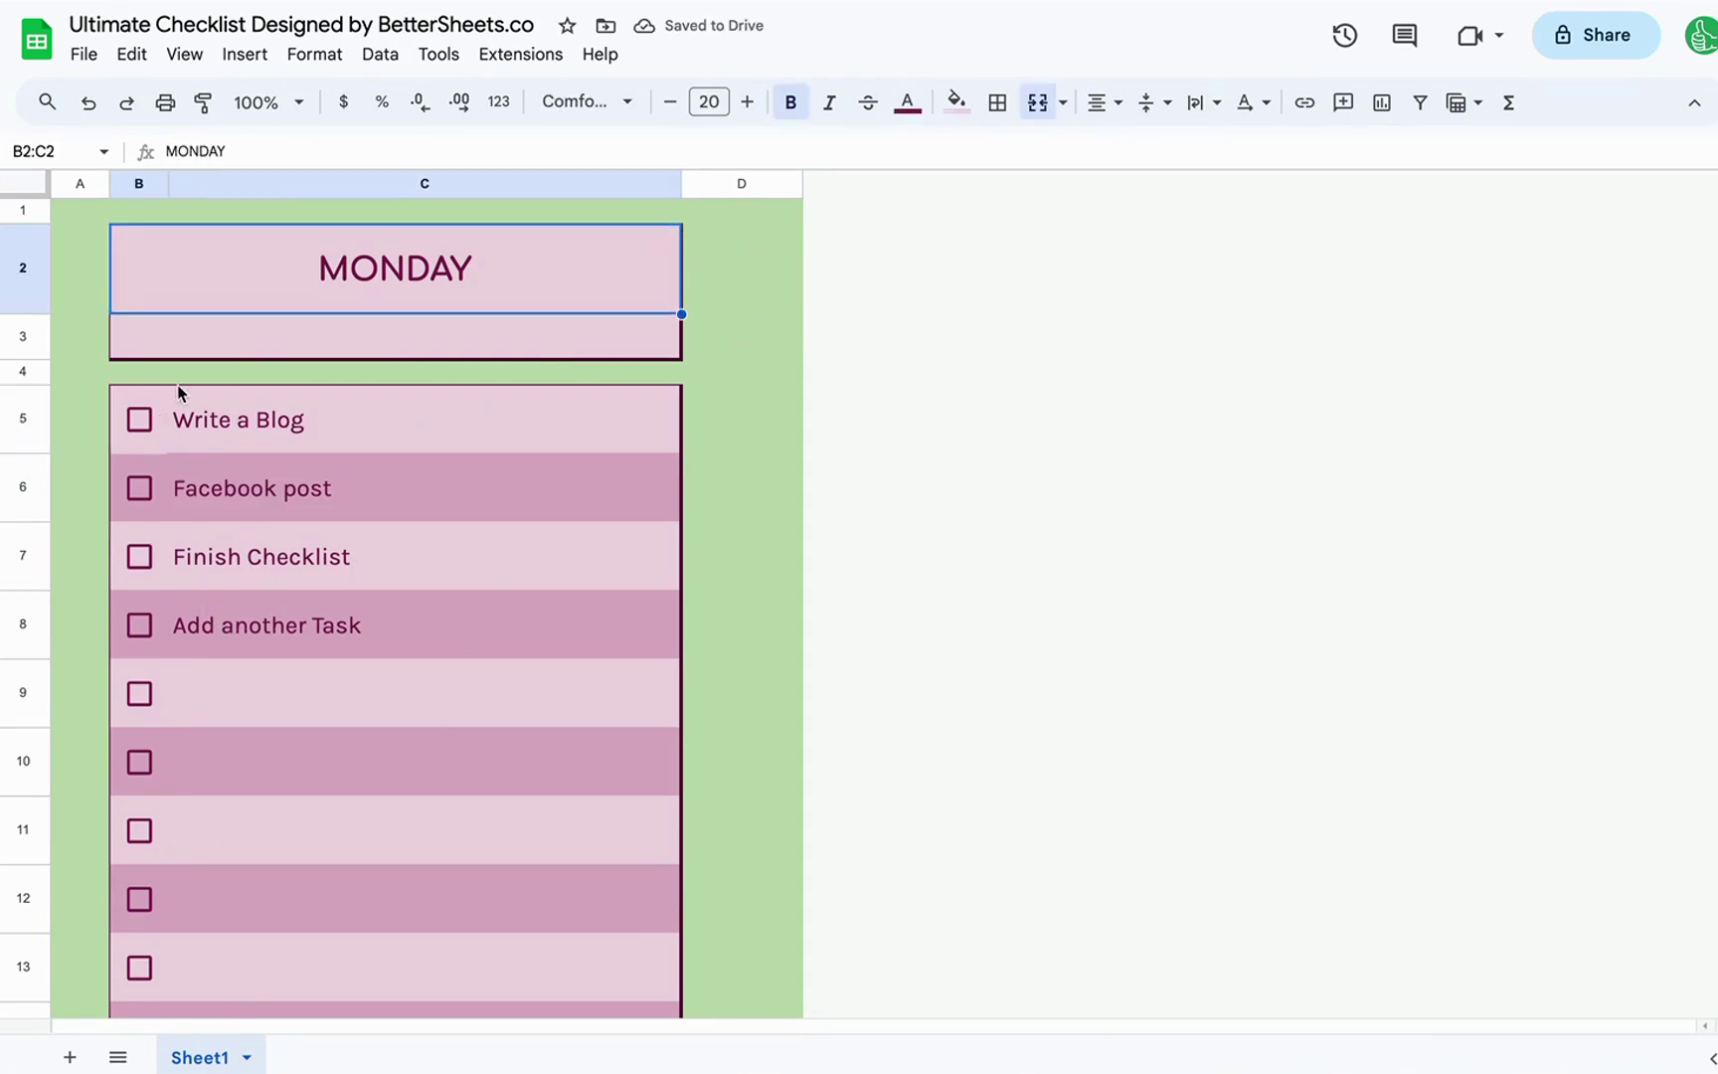
drag(179, 391, 261, 627)
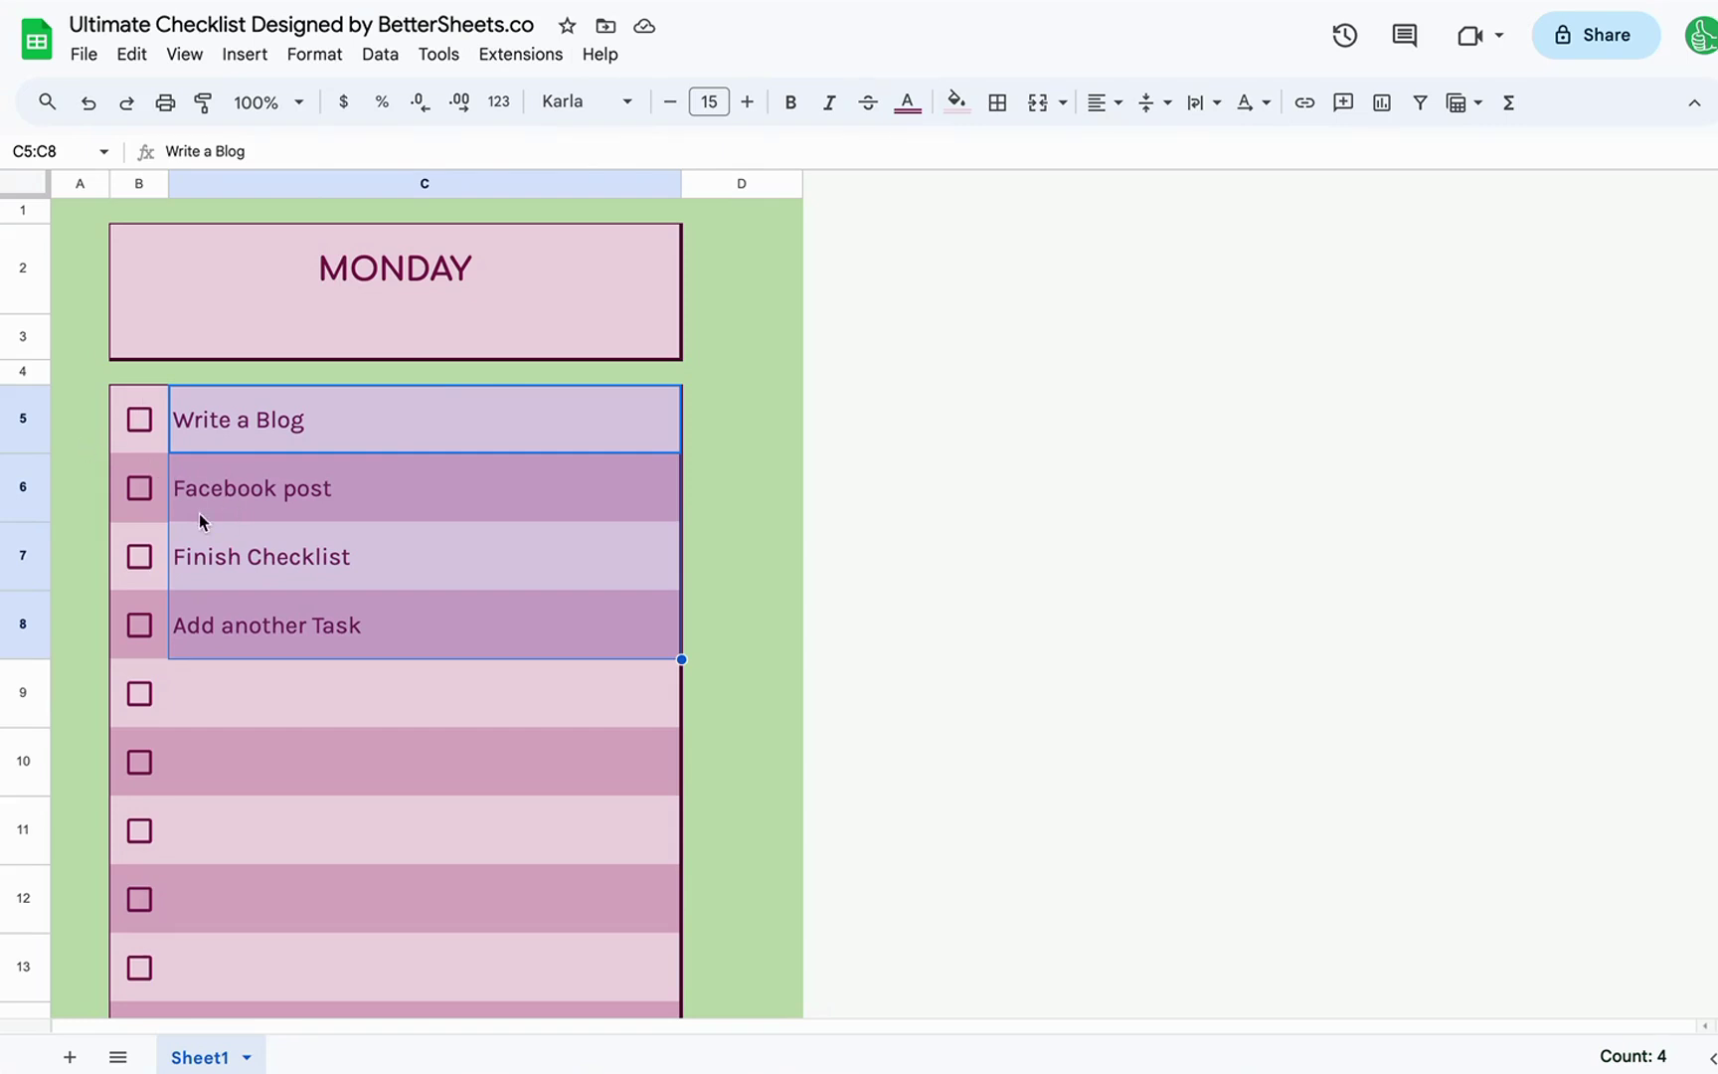
click(345, 338)
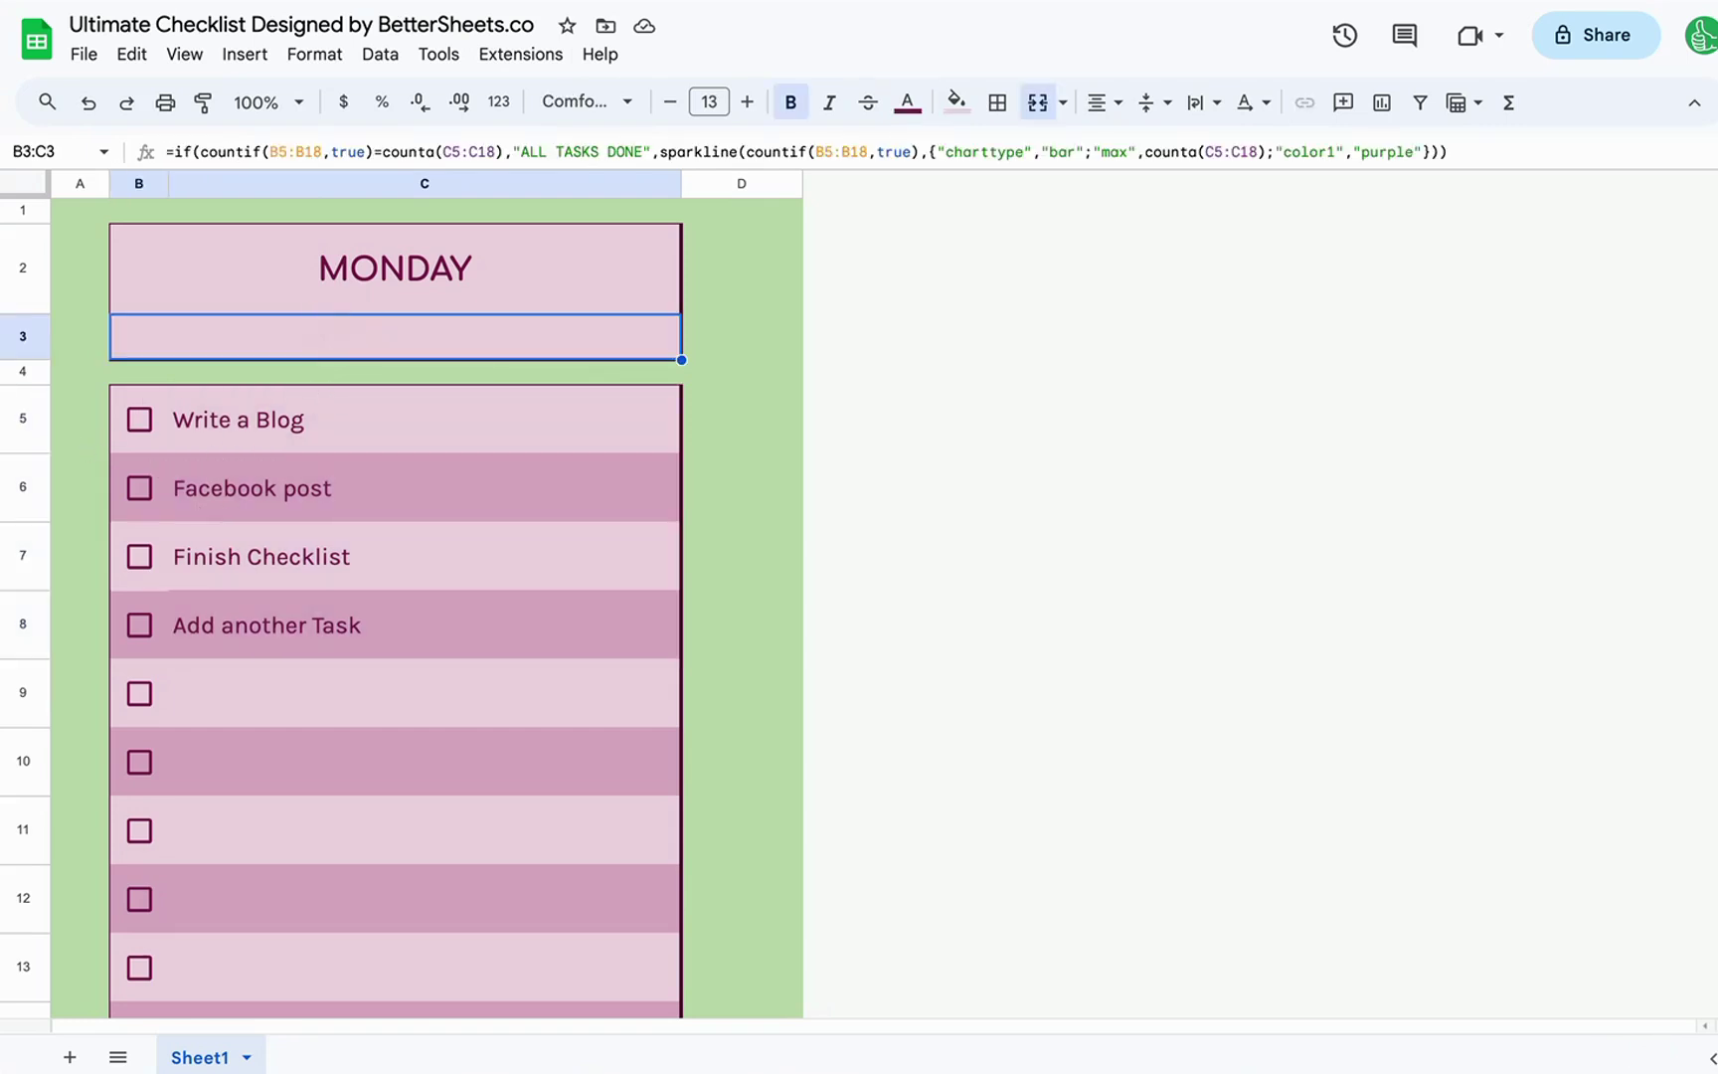